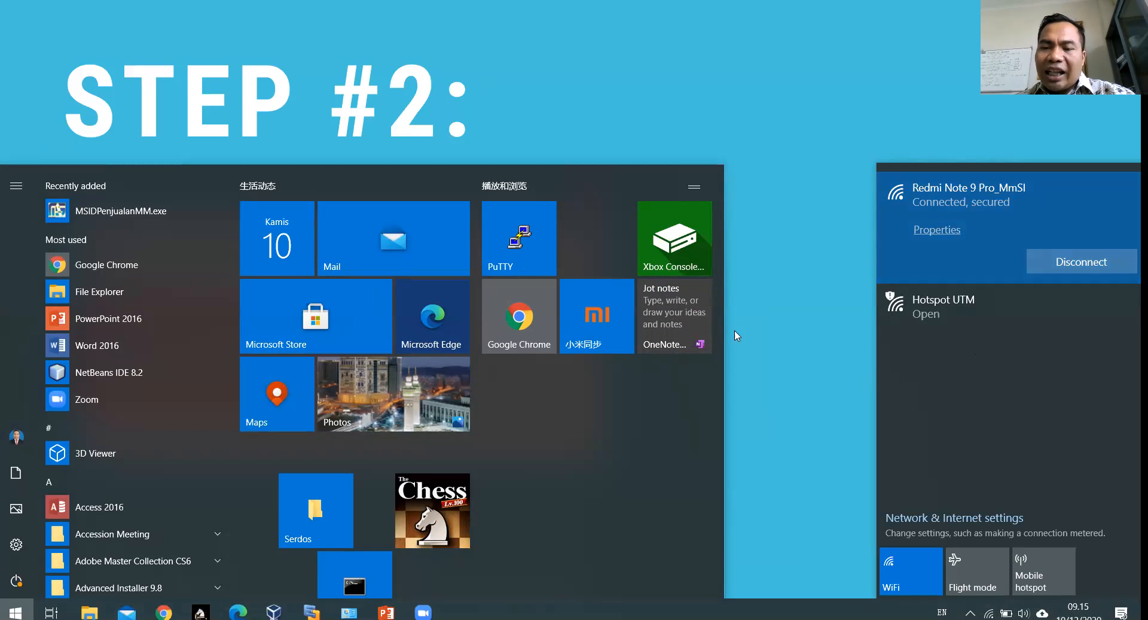
# Step: From the Wi-Fi tray icon, open Network & Internet settings and then the adapter options list
pyautogui.click(779, 449)
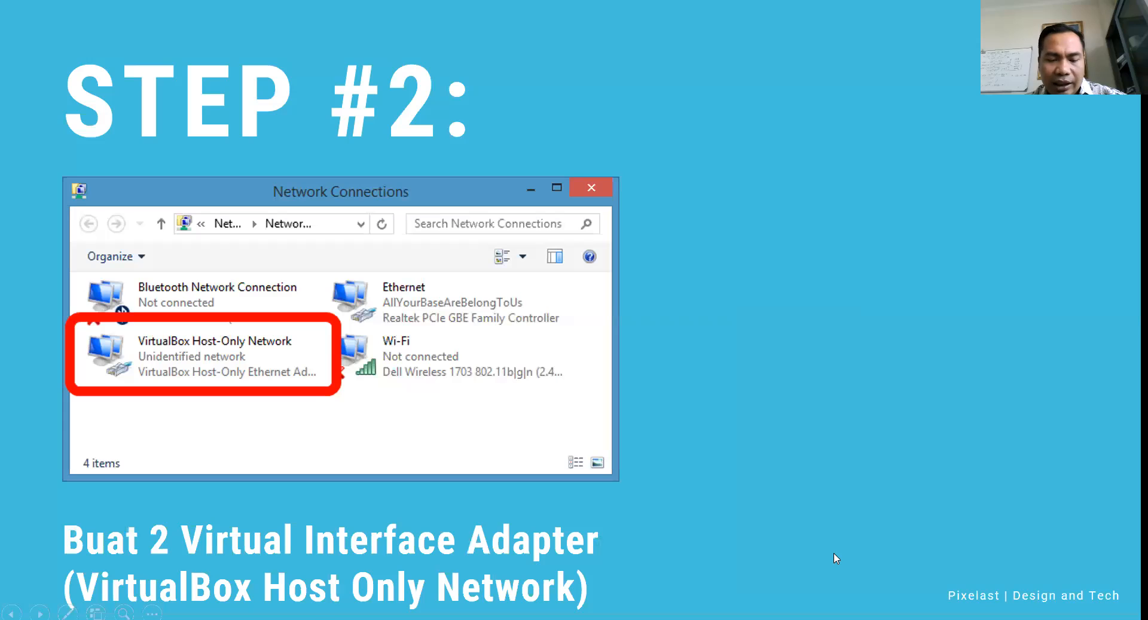
pyautogui.press('super')
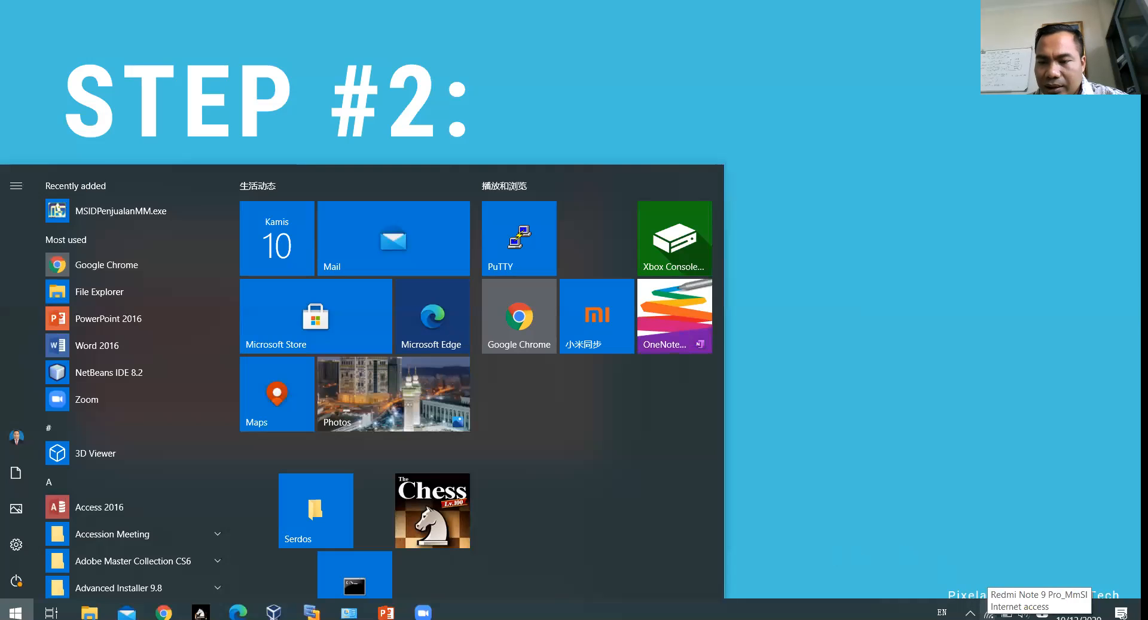
pyautogui.rightClick(988, 613)
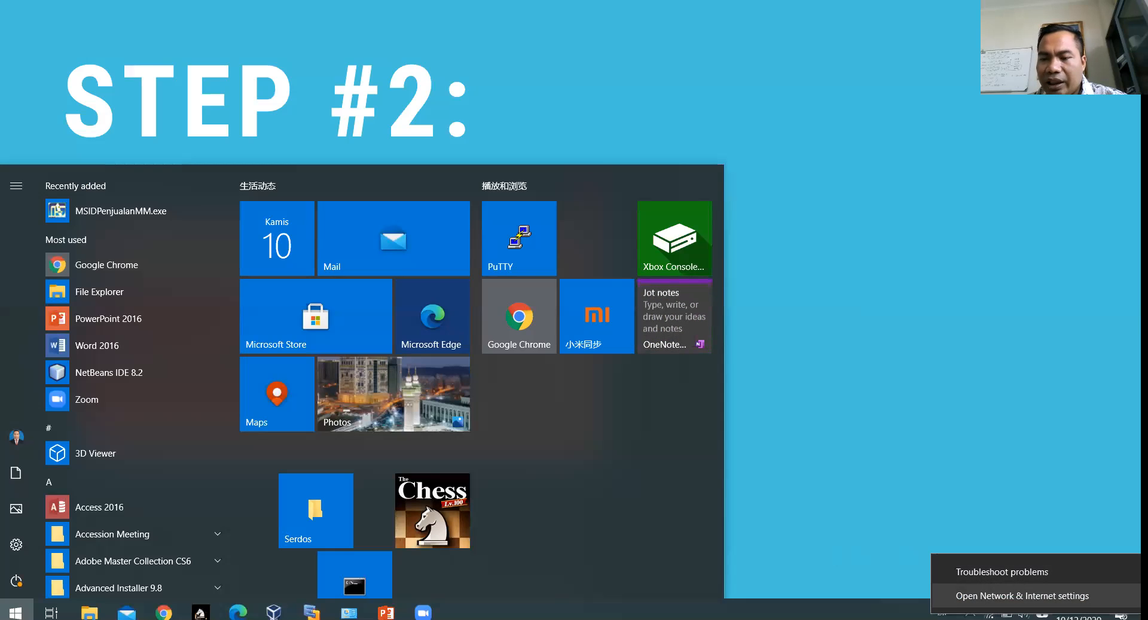
pyautogui.click(1017, 595)
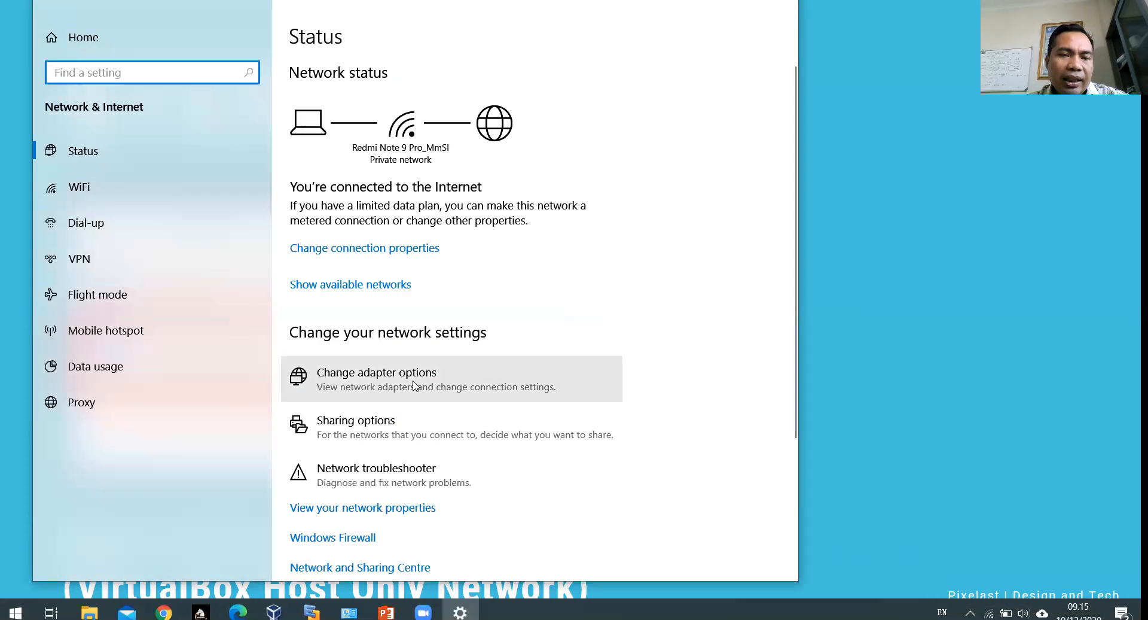
pyautogui.click(414, 385)
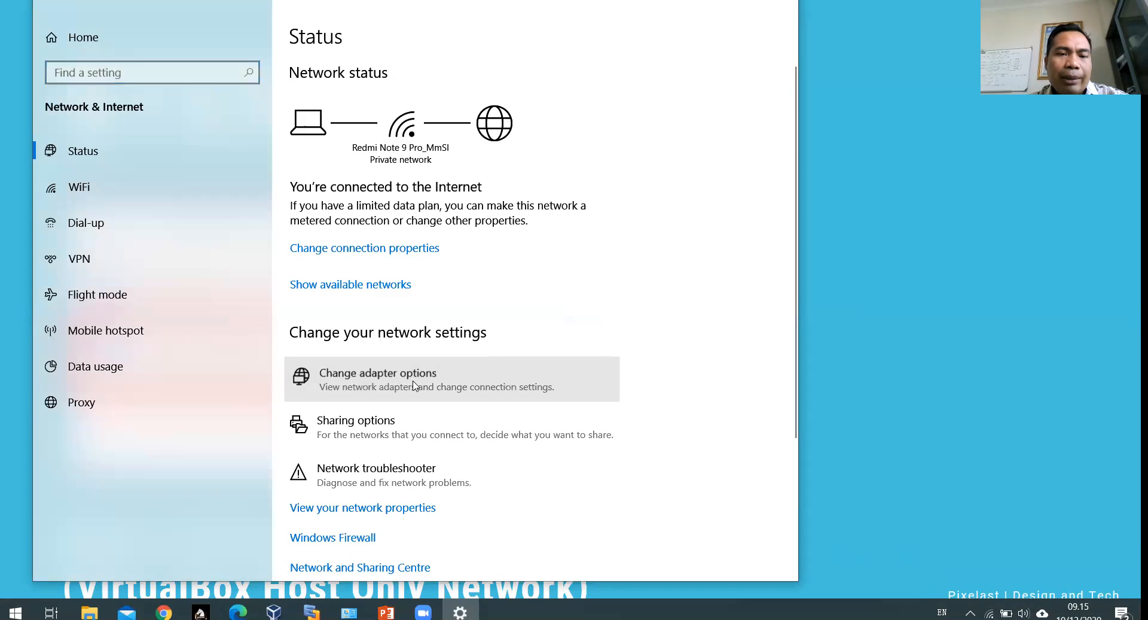
# Step: Maximize Network Connections, select VirtualBox Host-Only Network #4, then bring VirtualBox Manager forward
pyautogui.click(401, 176)
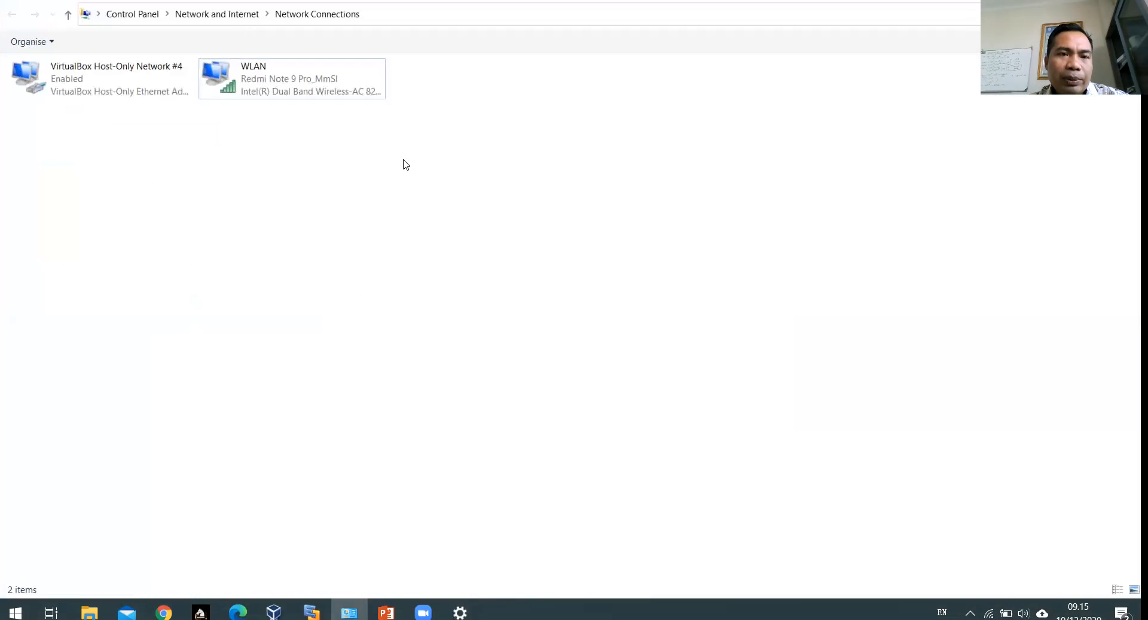
pyautogui.click(99, 89)
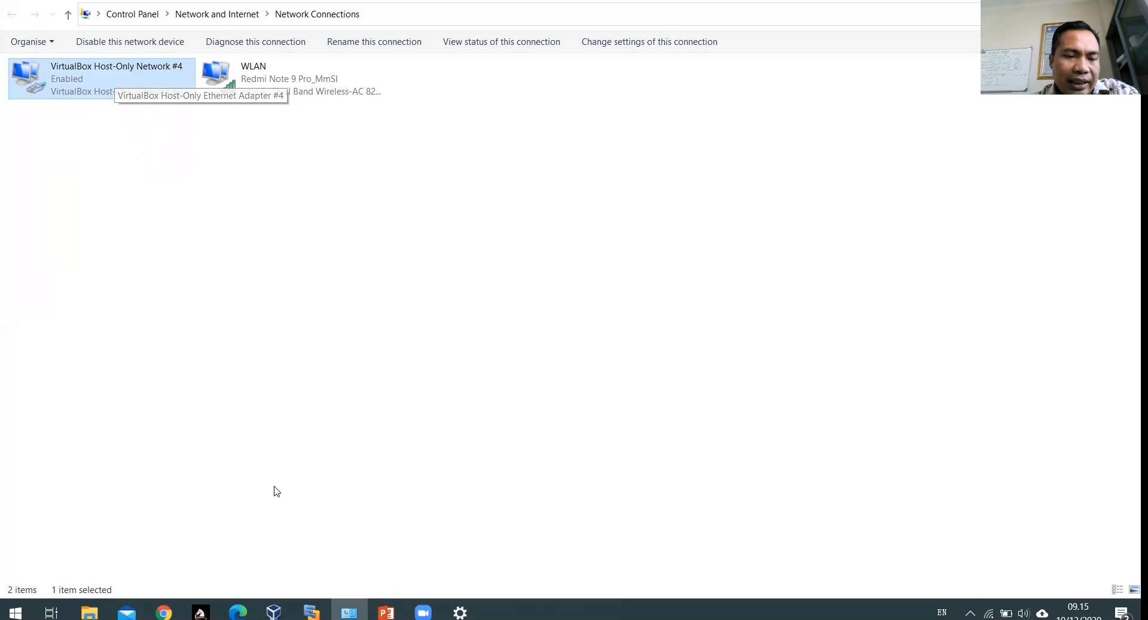
pyautogui.moveTo(274, 611)
pyautogui.click(249, 562)
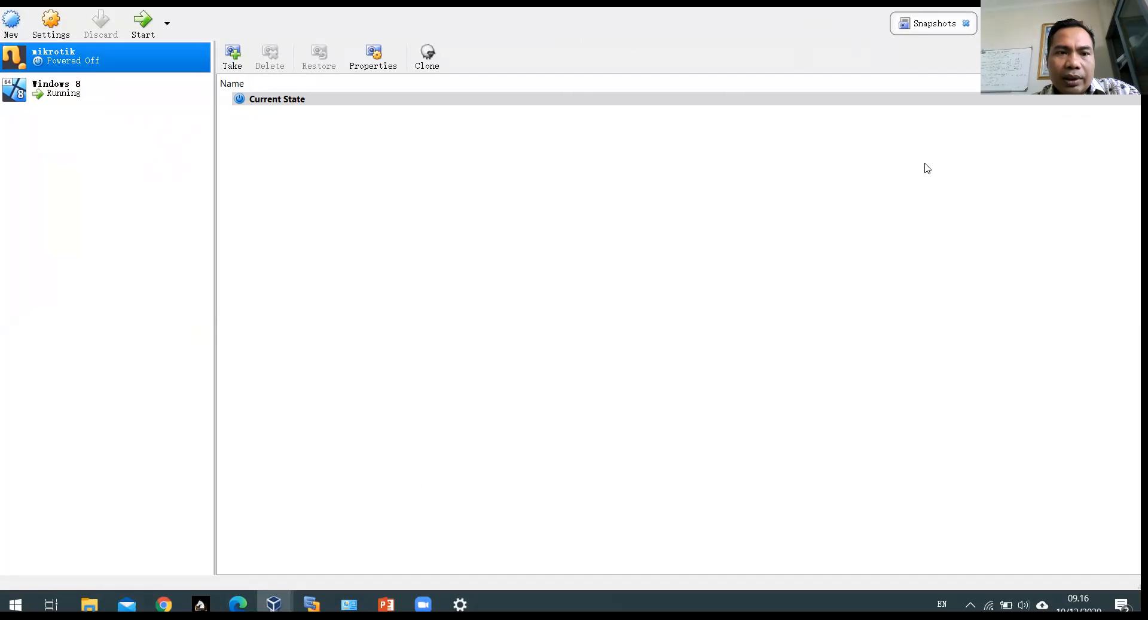
# Step: Shrink and reposition VirtualBox Manager beside the adapters, then open File > Host Network Manager
pyautogui.moveTo(897, 1); pyautogui.dragTo(927, 165)
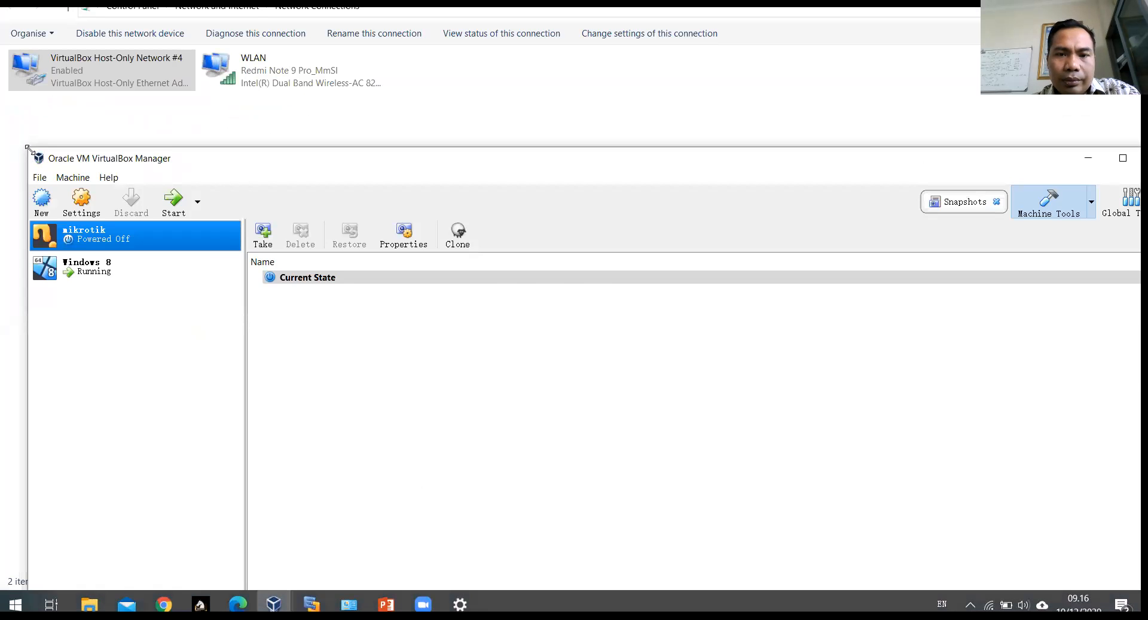
pyautogui.moveTo(27, 146); pyautogui.dragTo(476, 247)
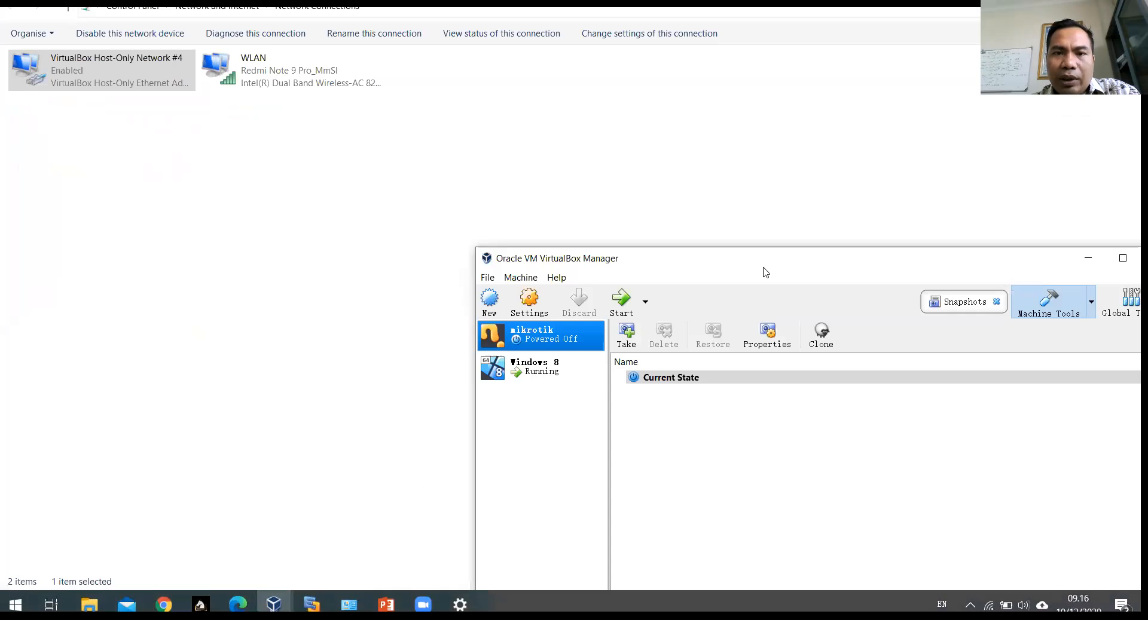
pyautogui.moveTo(766, 273); pyautogui.dragTo(671, 73)
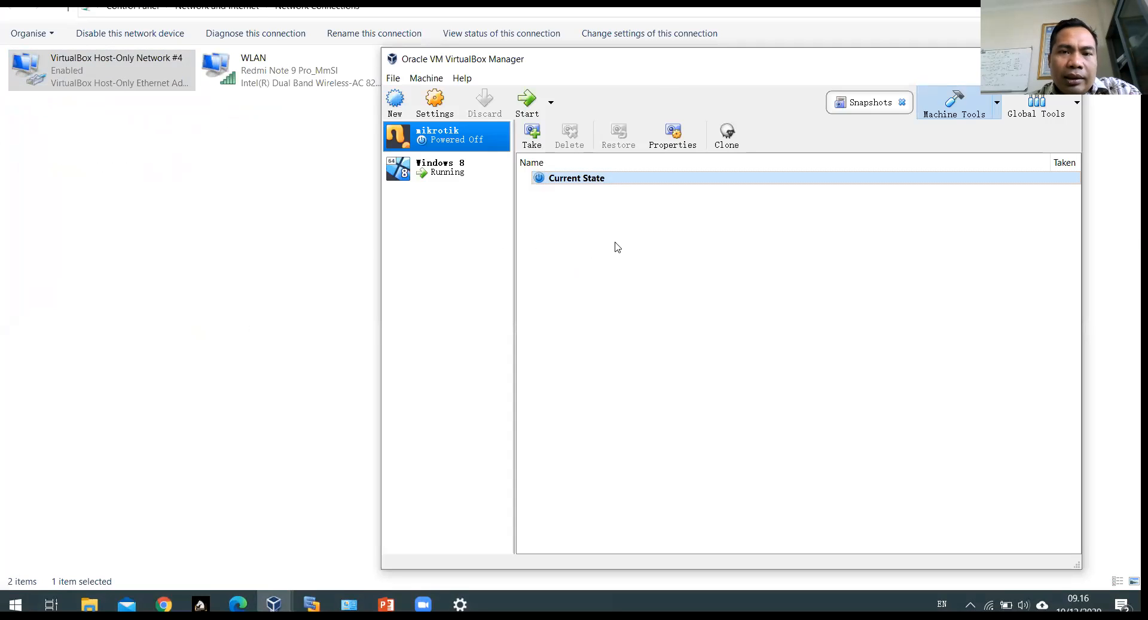
pyautogui.click(393, 79)
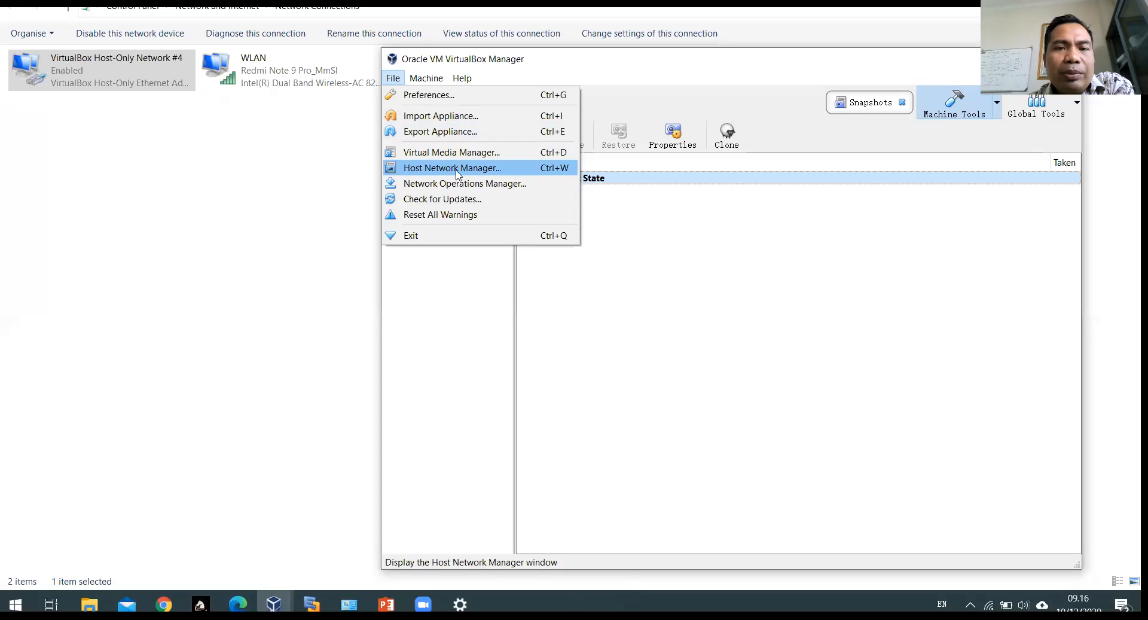
pyautogui.click(558, 167)
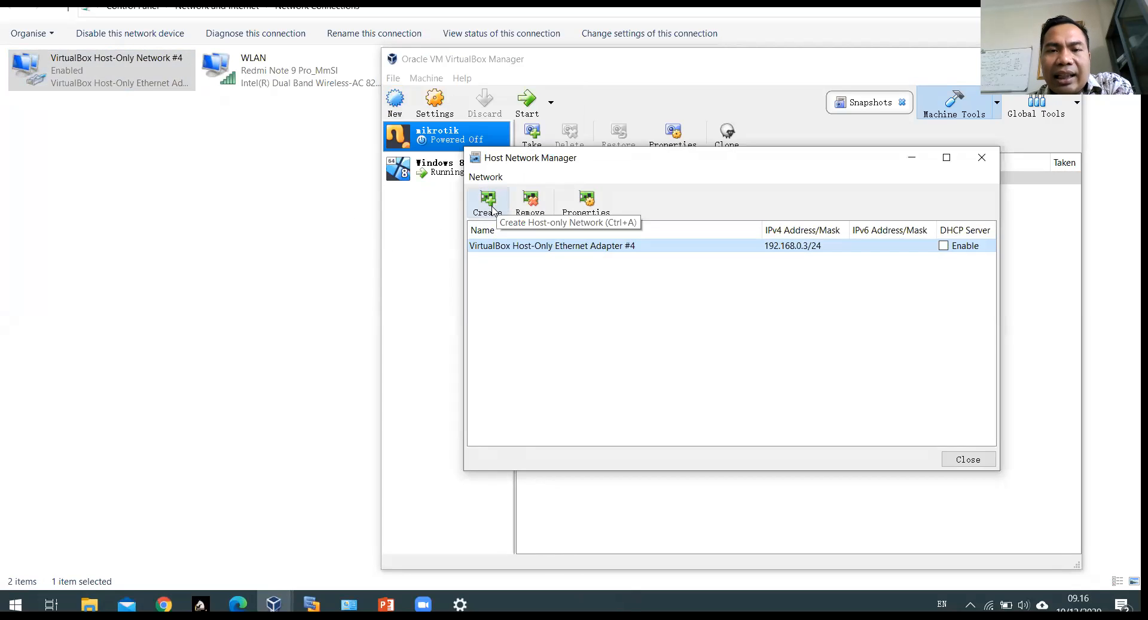
# Step: Create host-only adapter #5 at 192.168.84.1/24, compare it with adapter #4, and close the manager
pyautogui.click(489, 204)
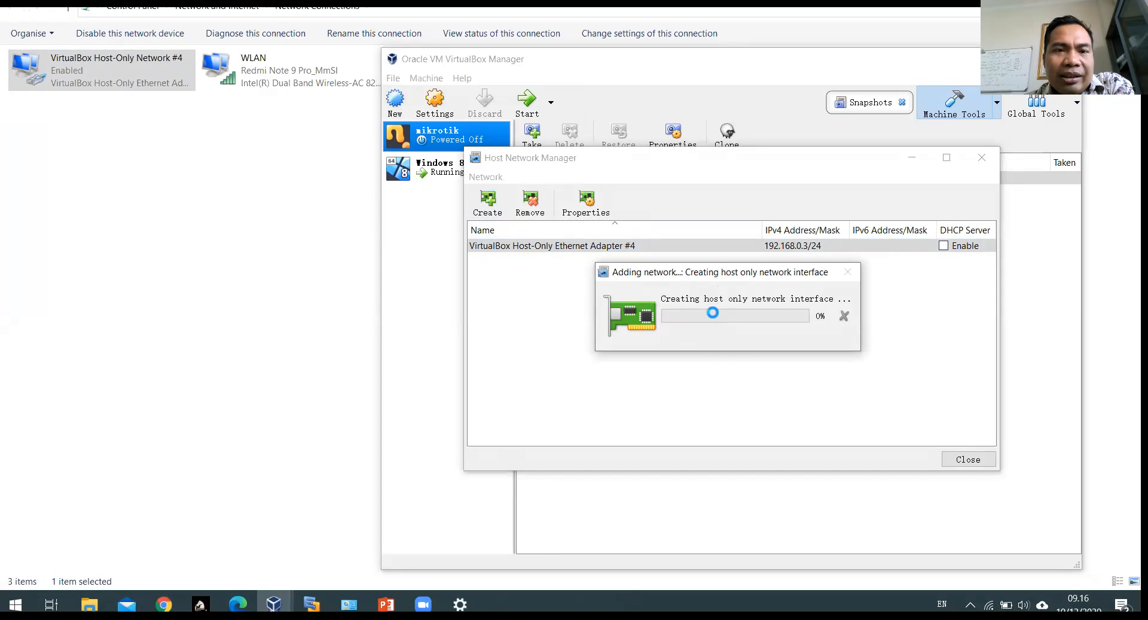
pyautogui.click(584, 247)
pyautogui.click(512, 258)
pyautogui.click(544, 249)
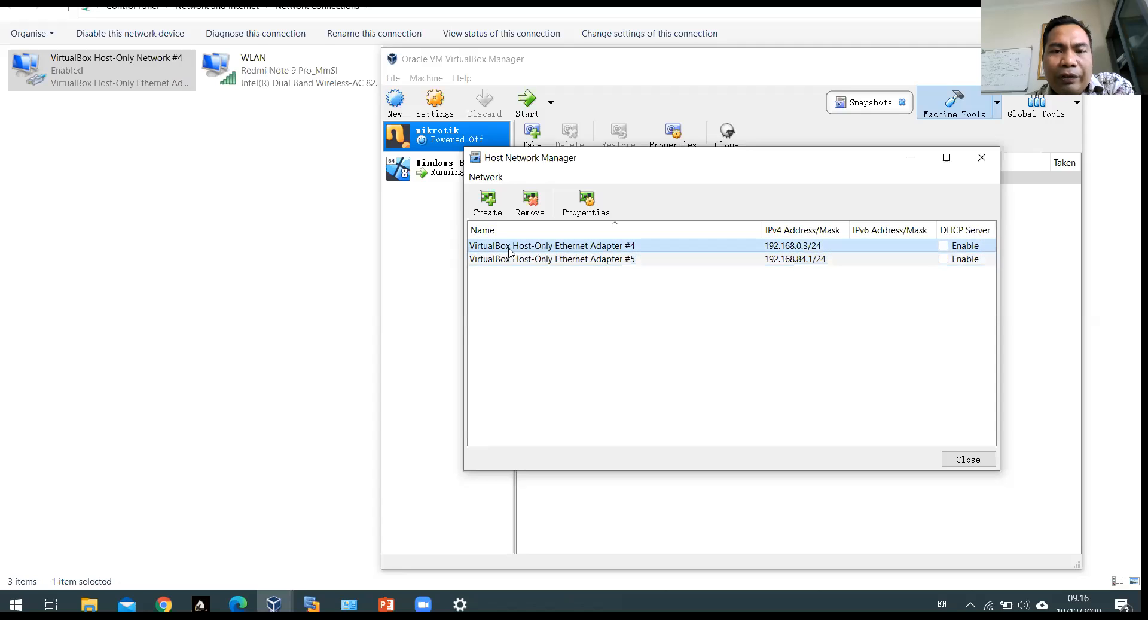
pyautogui.click(541, 259)
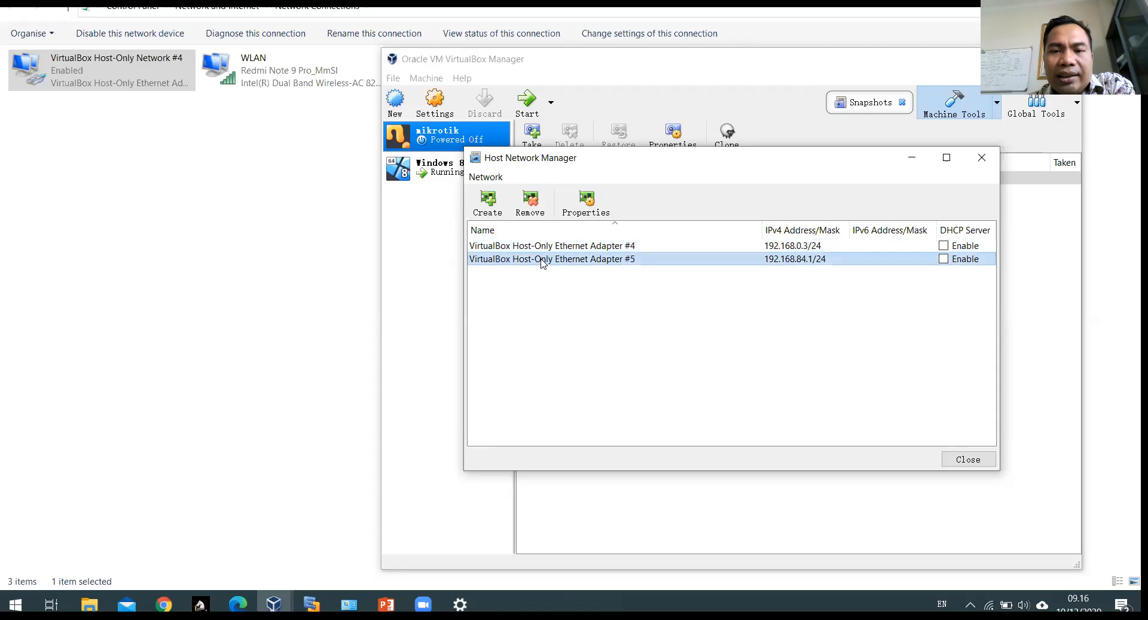
pyautogui.click(632, 246)
pyautogui.click(632, 258)
pyautogui.click(632, 247)
pyautogui.click(631, 256)
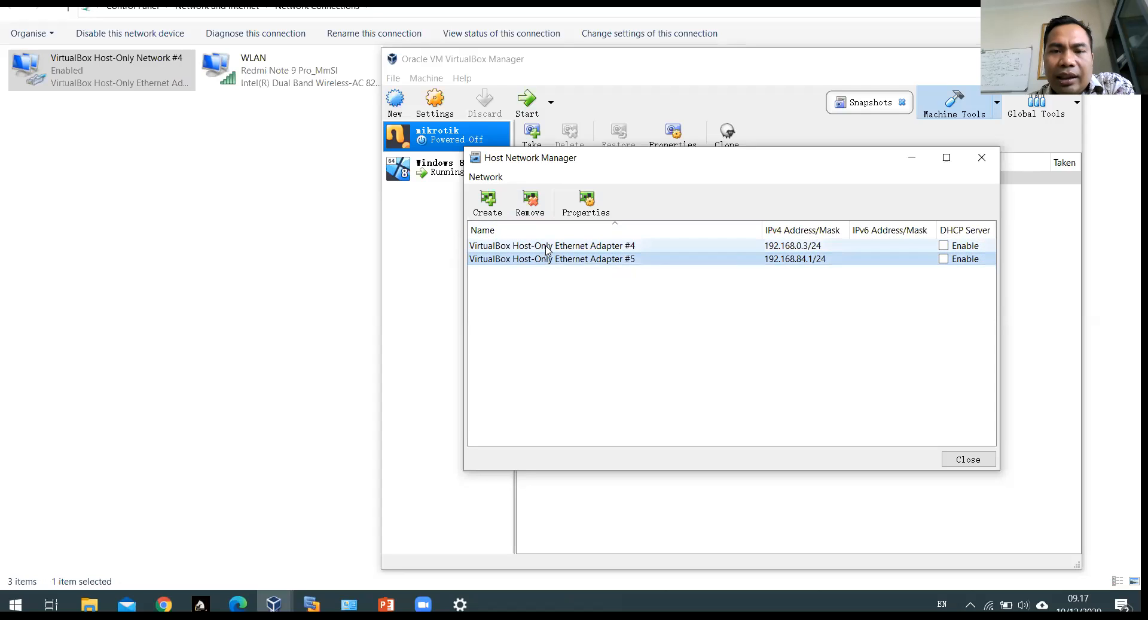
pyautogui.click(544, 246)
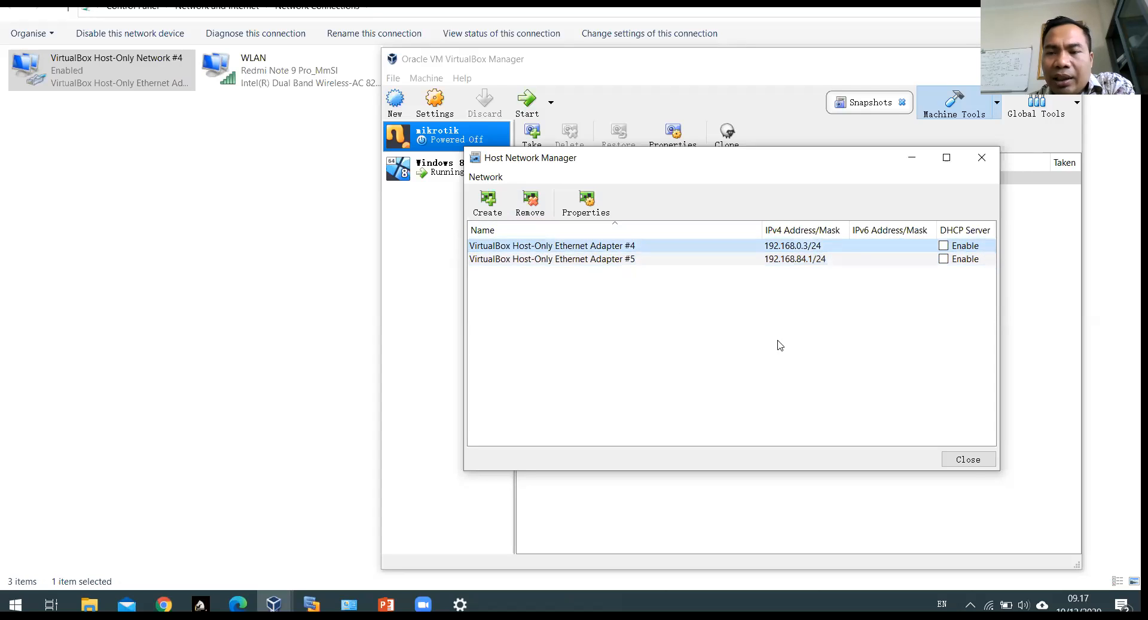
pyautogui.click(972, 461)
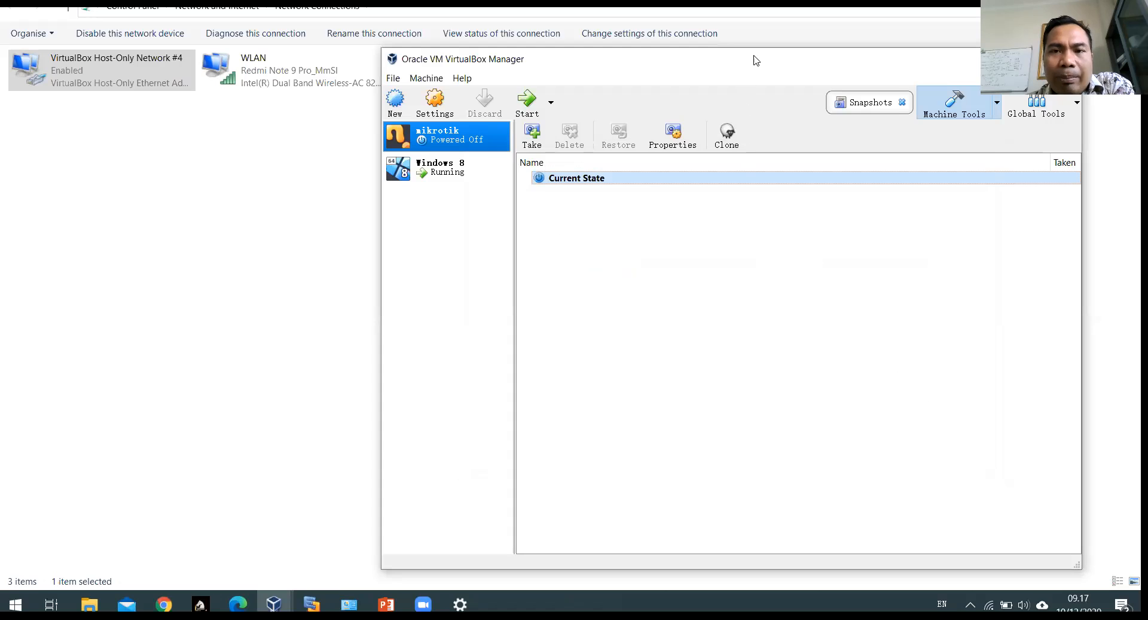
# Step: Move VirtualBox Manager aside to reveal the new 以太网 3 adapter next to Host-Only Network #4
pyautogui.moveTo(755, 64); pyautogui.dragTo(719, 147)
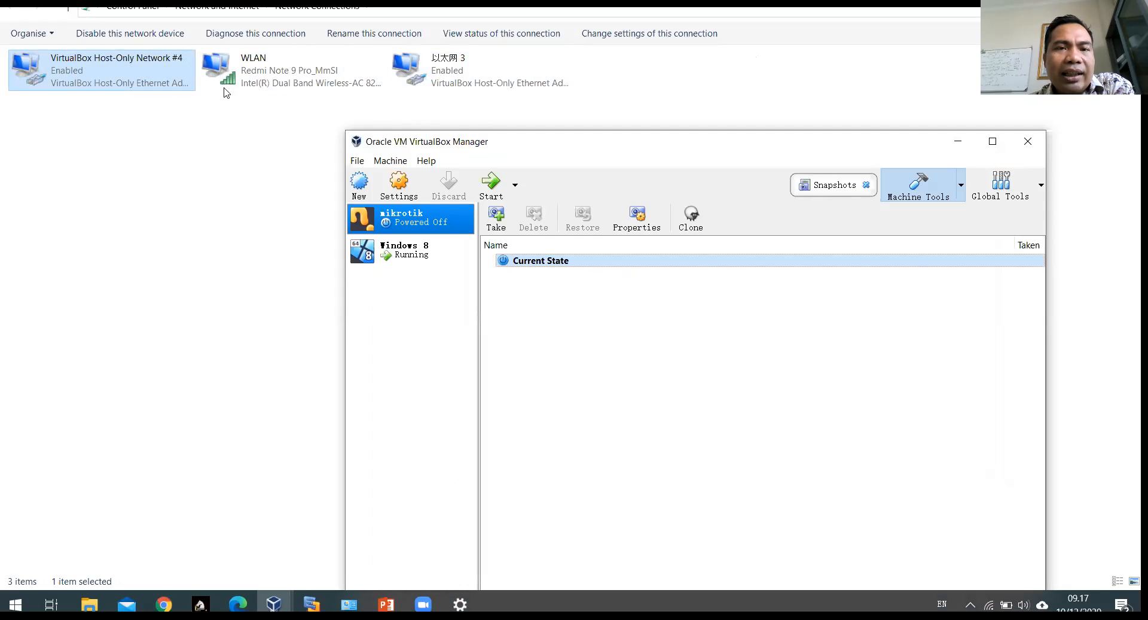
pyautogui.click(485, 87)
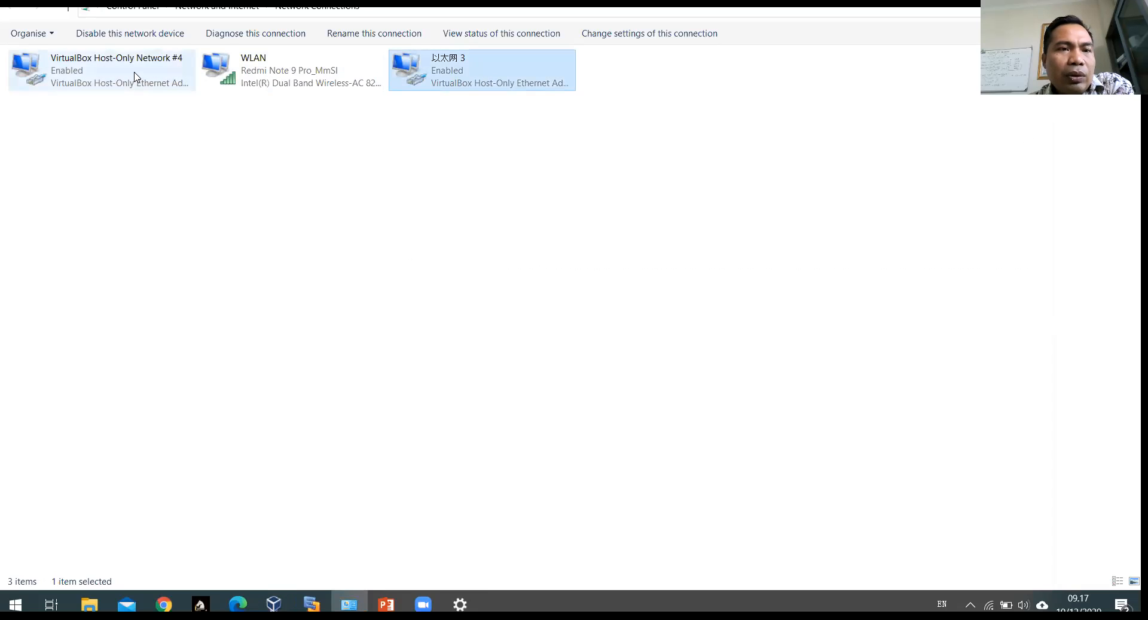
pyautogui.click(135, 74)
# Step: Rename the new 以太网 3 adapter, changing its trailing 5 to 1 (VirtualBox Host-Only Network #1)
pyautogui.rightClick(441, 68)
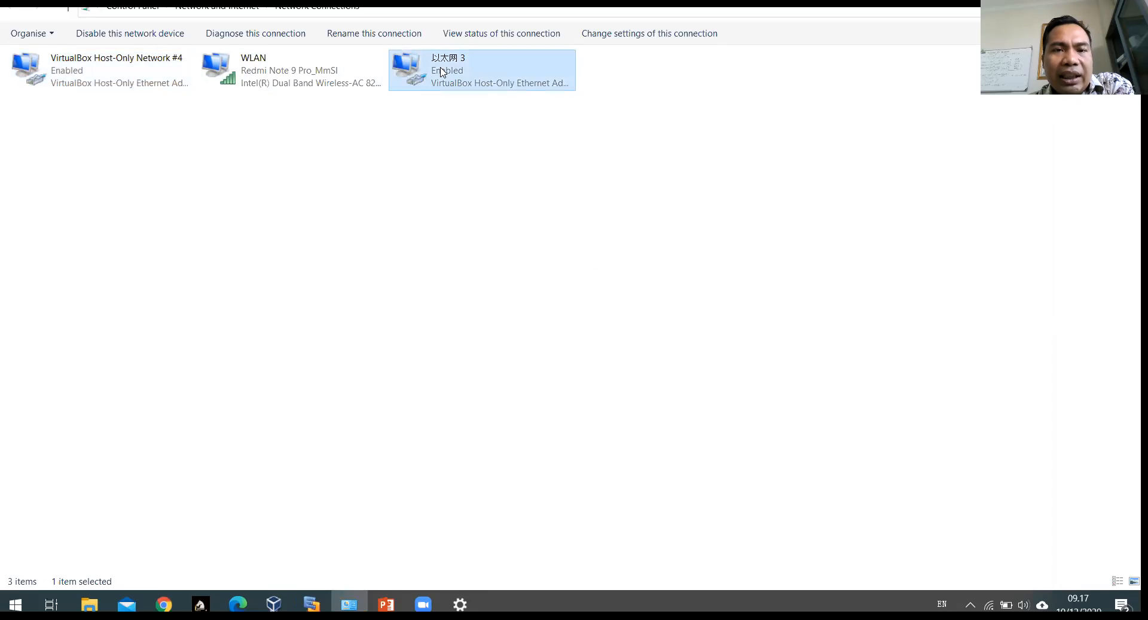
pyautogui.click(478, 174)
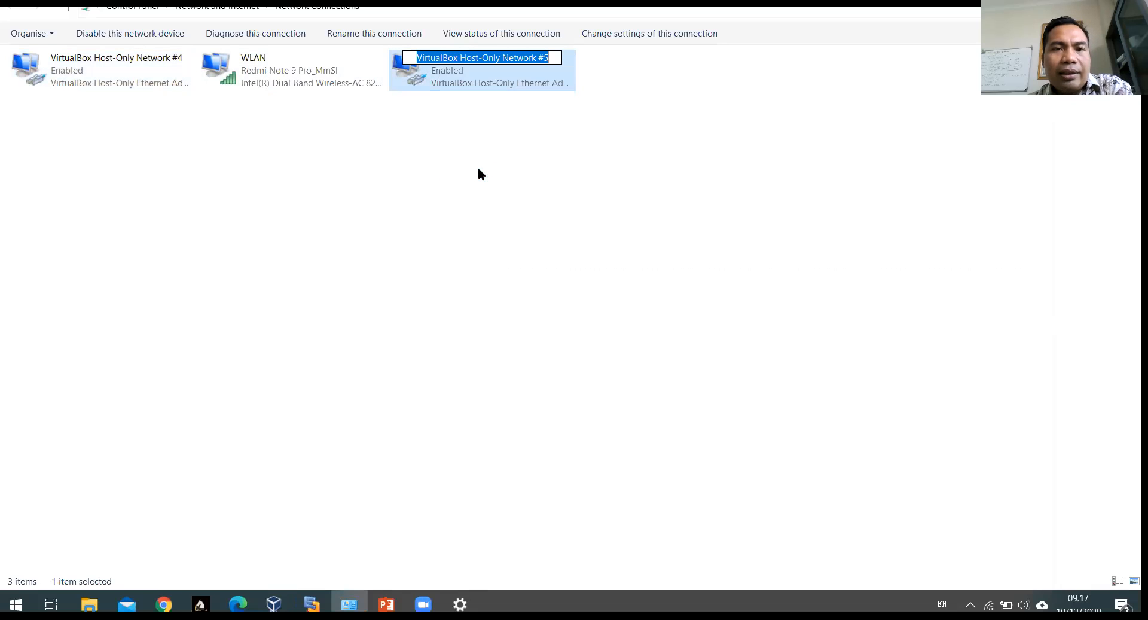
pyautogui.click(532, 57)
pyautogui.press('Escape')
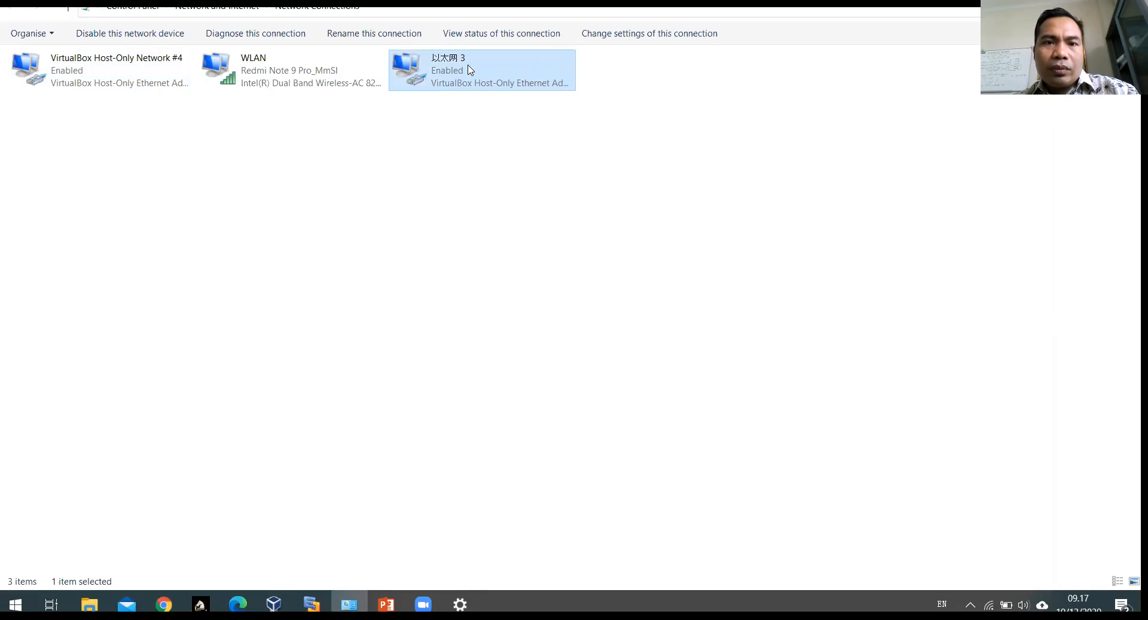
pyautogui.rightClick(458, 61)
pyautogui.click(519, 168)
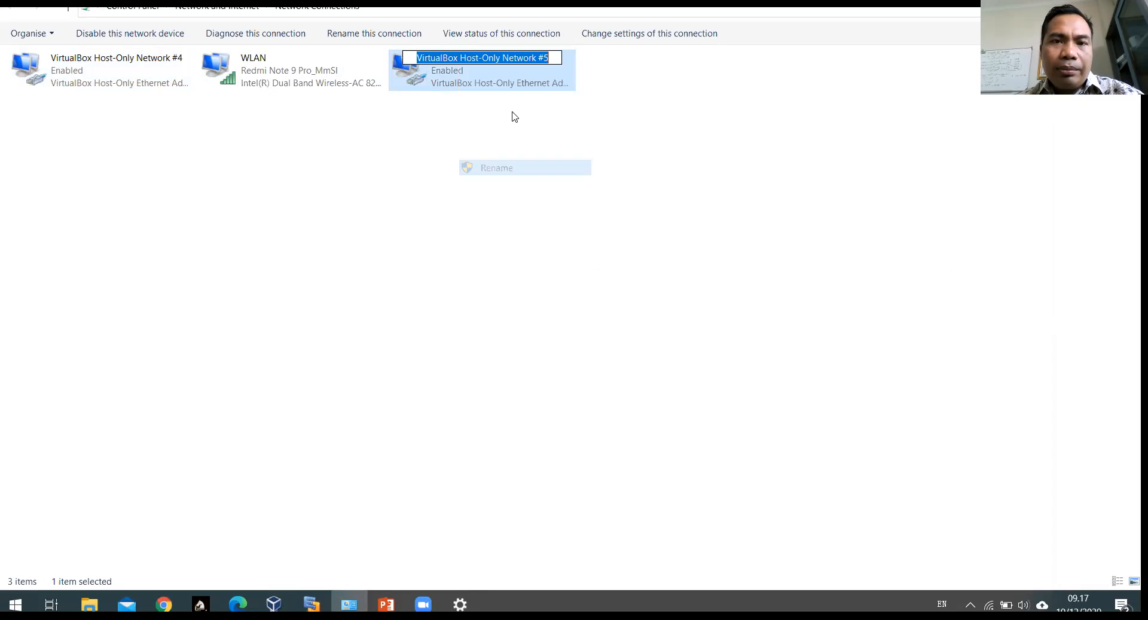
pyautogui.click(553, 56)
pyautogui.press('BackSpace')
pyautogui.write('1')
pyautogui.press('Return')
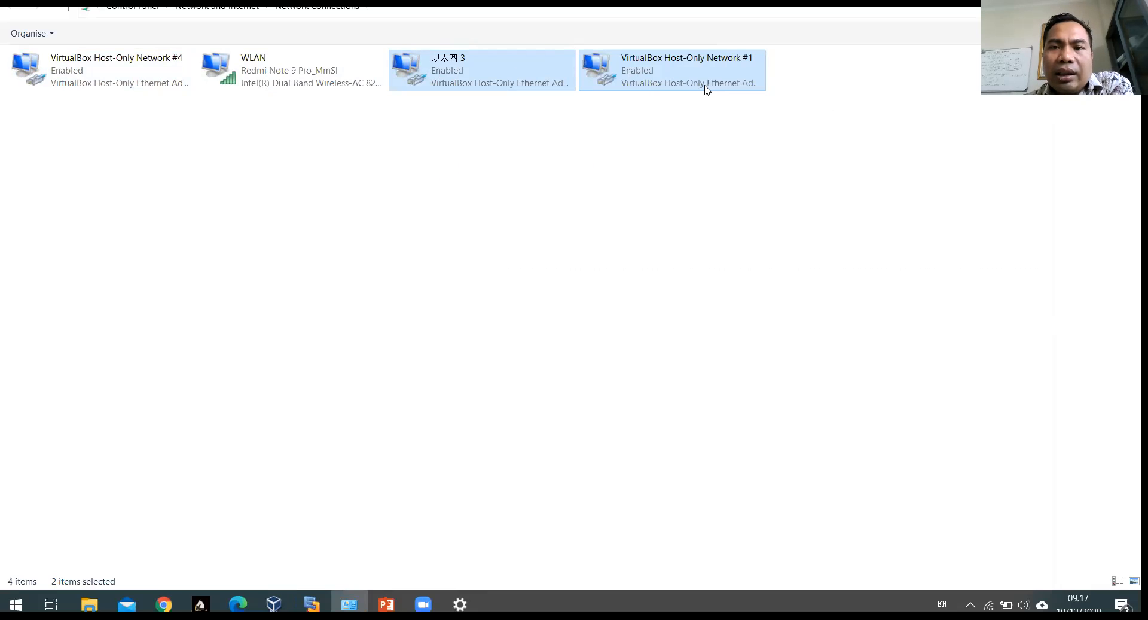
# Step: Refresh the list, review Host-Only #4, #1 and WLAN, and glance at the network diagram slide
pyautogui.rightClick(619, 160)
pyautogui.click(706, 212)
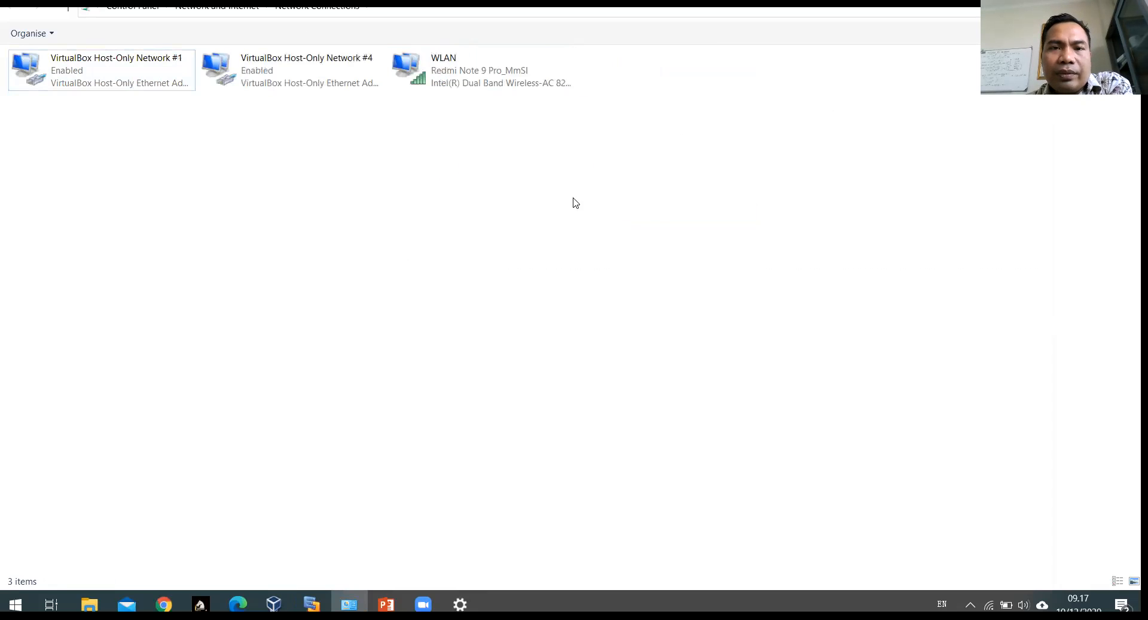
pyautogui.click(329, 79)
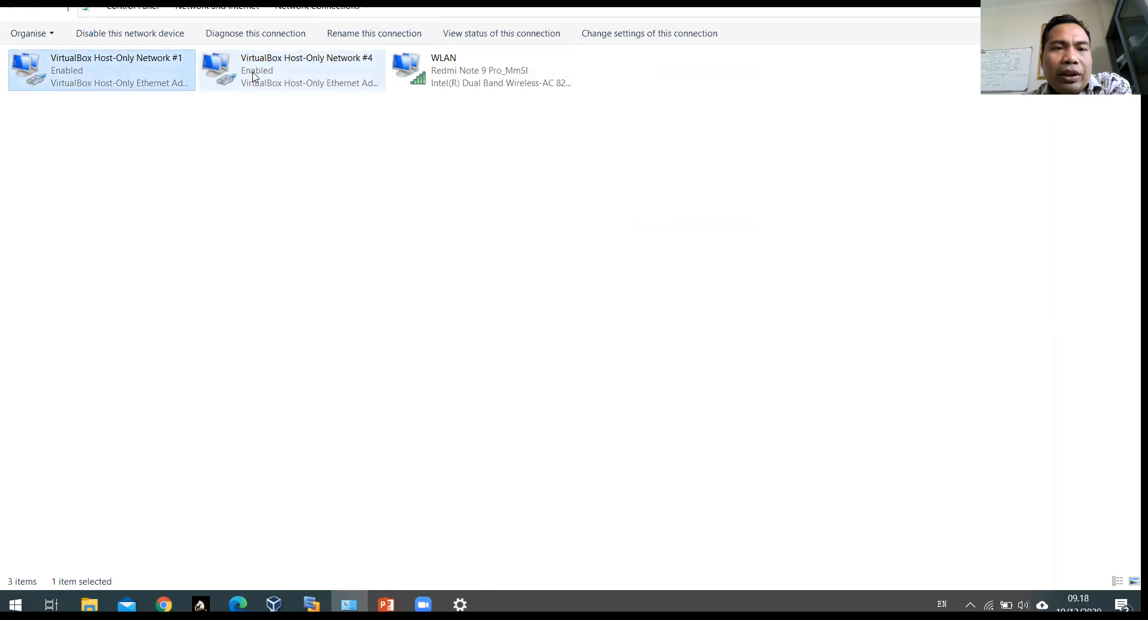
pyautogui.click(164, 74)
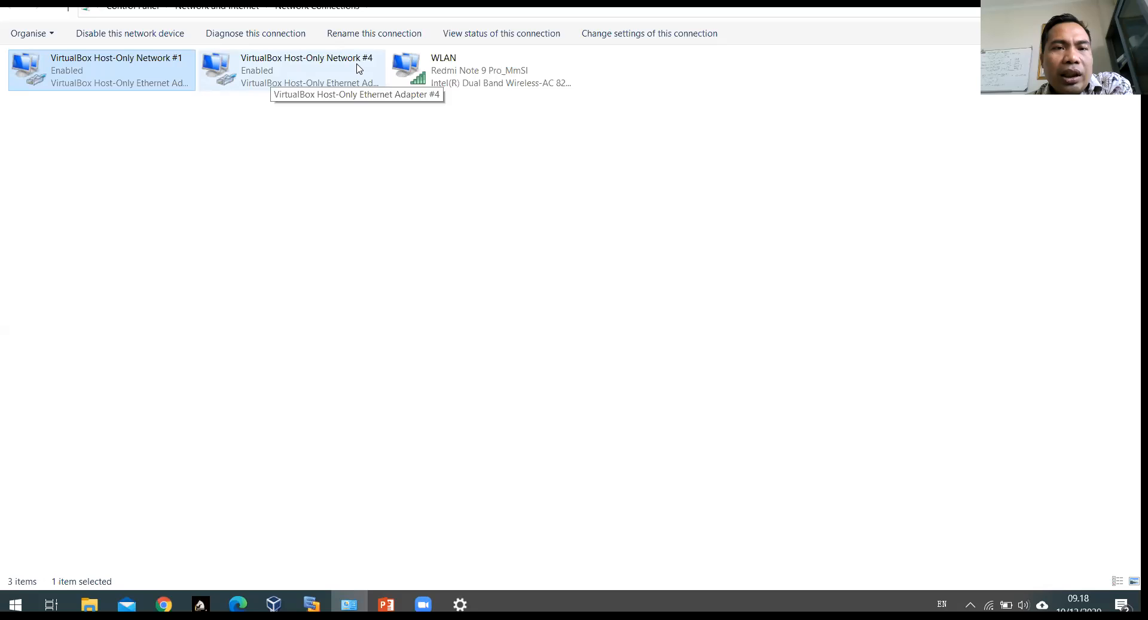
pyautogui.click(443, 71)
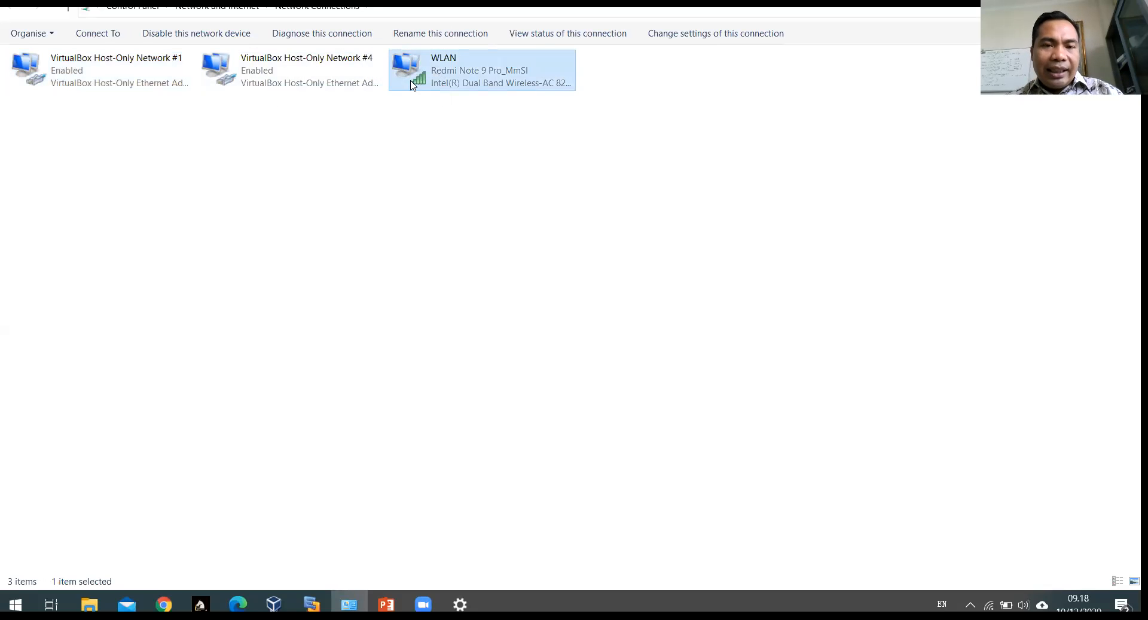
pyautogui.hotkey('alt', 'Tab')
pyautogui.hotkey('alt', 'Tab')
pyautogui.hotkey('alt', 'Tab')
pyautogui.press('Left')
pyautogui.press('Left')
pyautogui.press('Left')
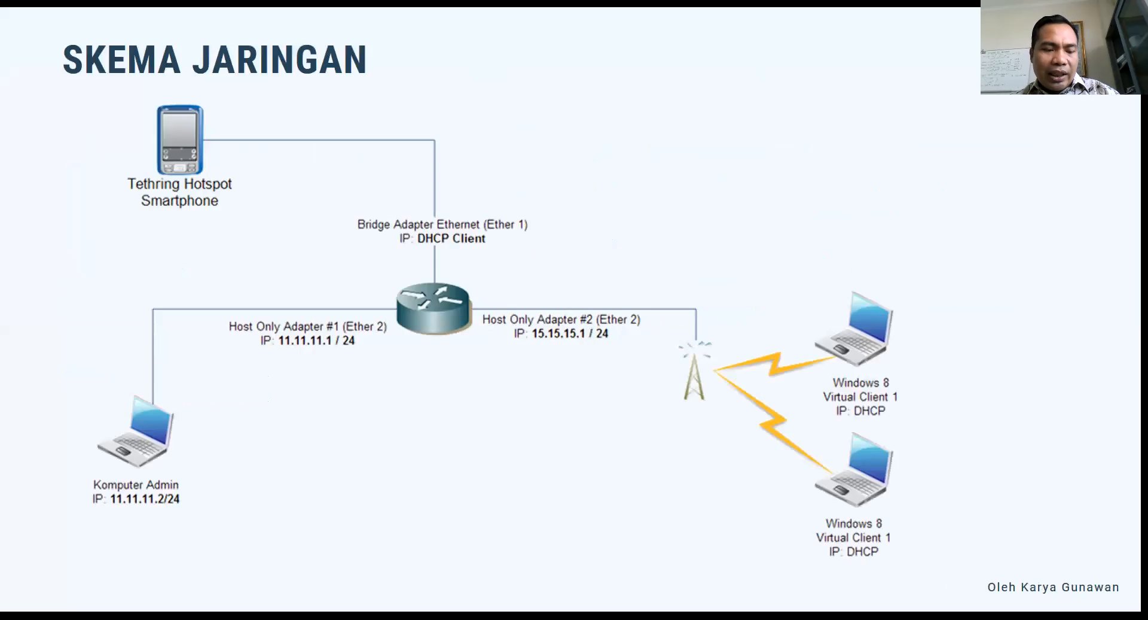
pyautogui.hotkey('alt', 'Tab')
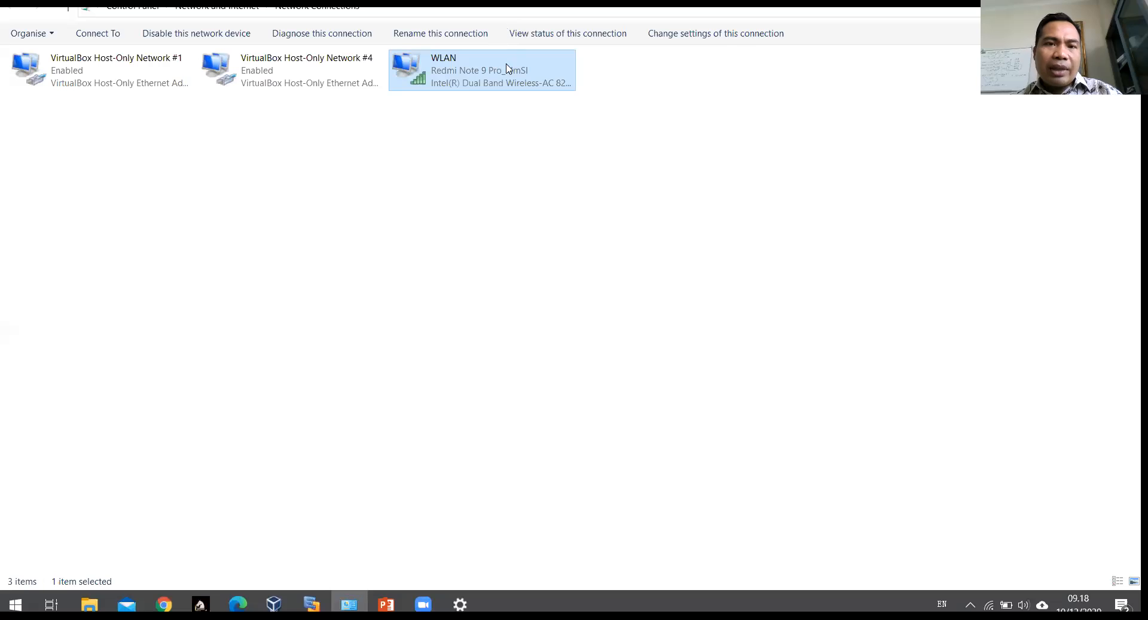
# Step: Restore Network Connections to a small window in the upper right of the screen
pyautogui.click(1089, 3)
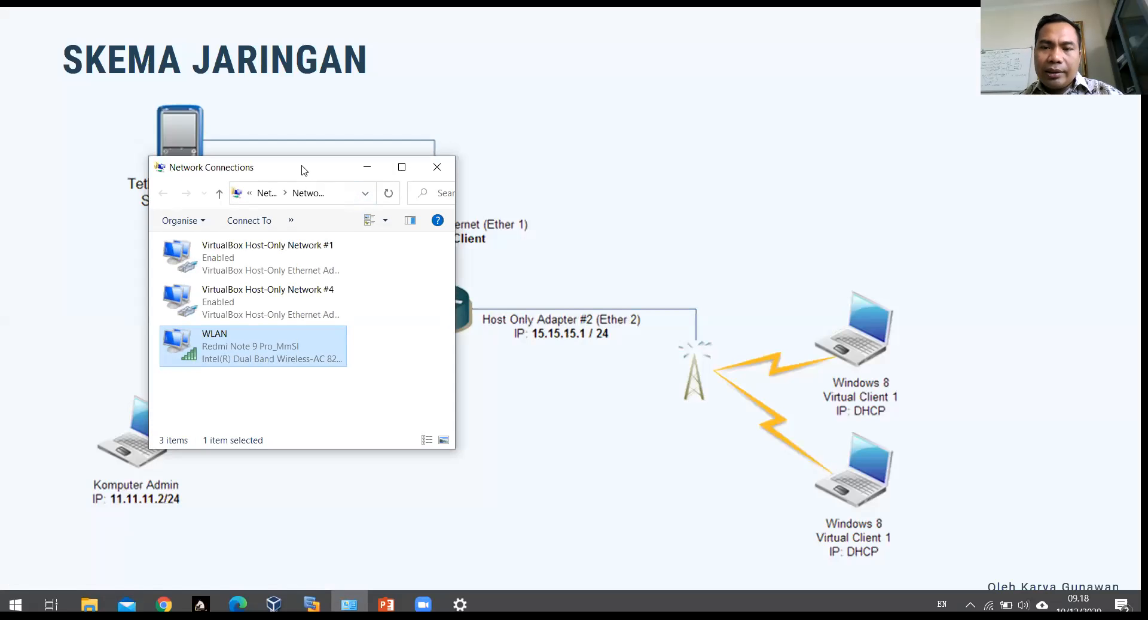
pyautogui.moveTo(302, 171); pyautogui.dragTo(796, 92)
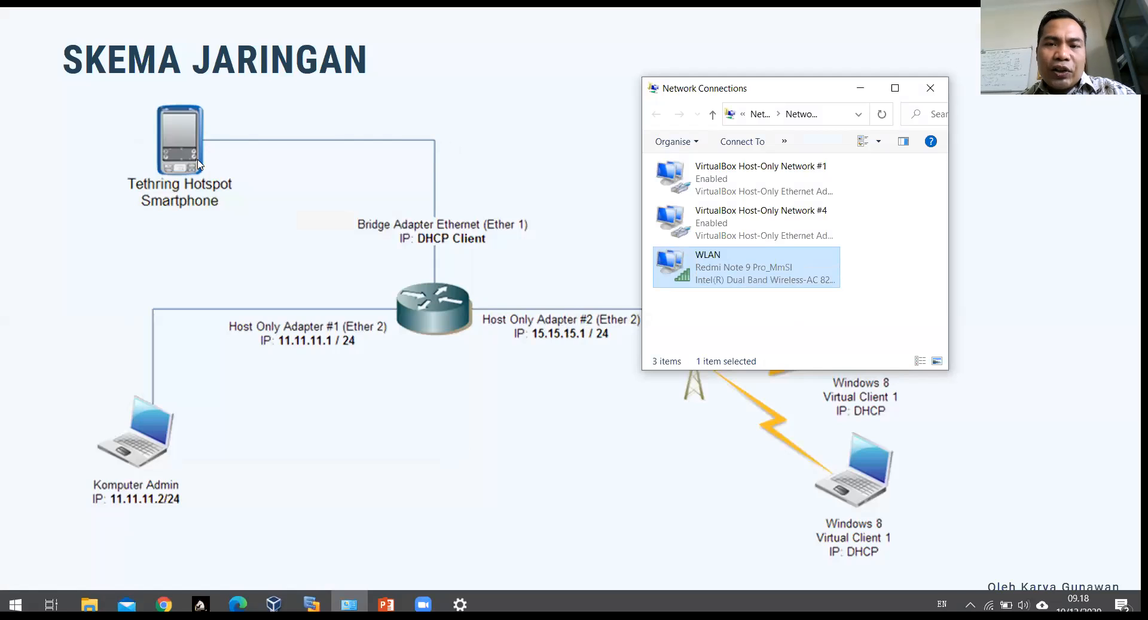
pyautogui.click(805, 182)
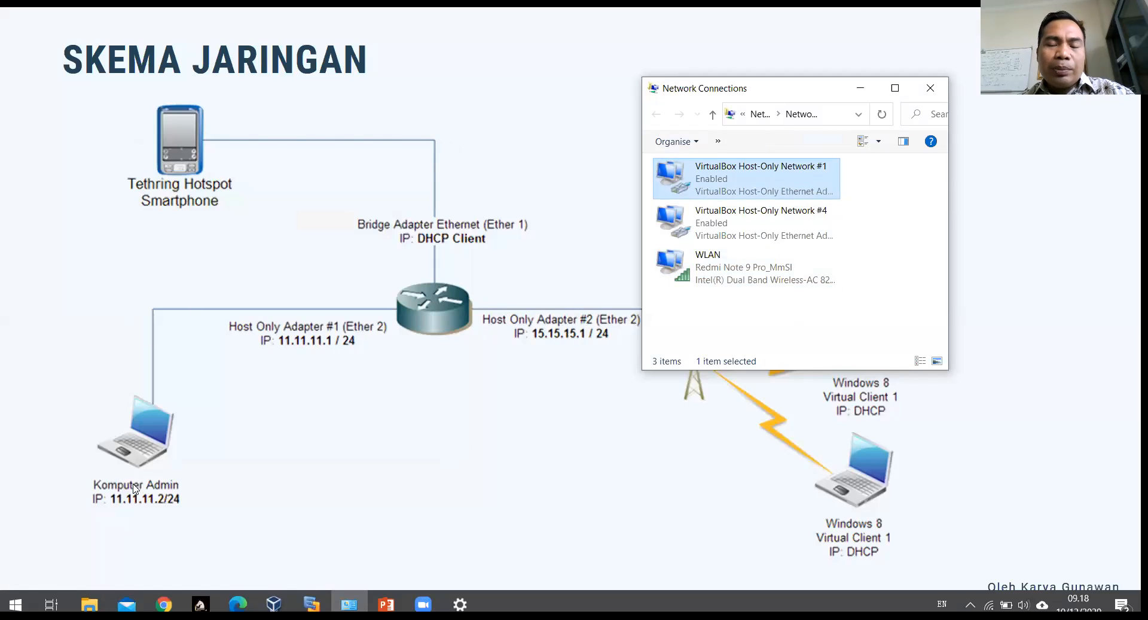
pyautogui.click(770, 220)
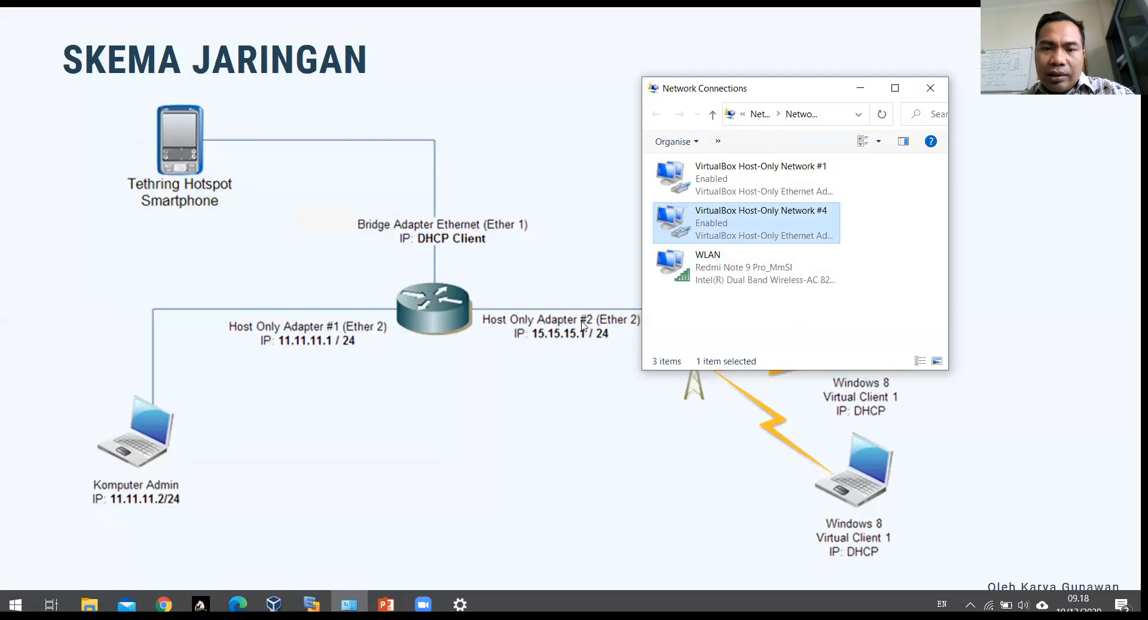
# Step: Try renaming Host-Only Network #4 to #2 and dismiss the resulting error
pyautogui.rightClick(811, 220)
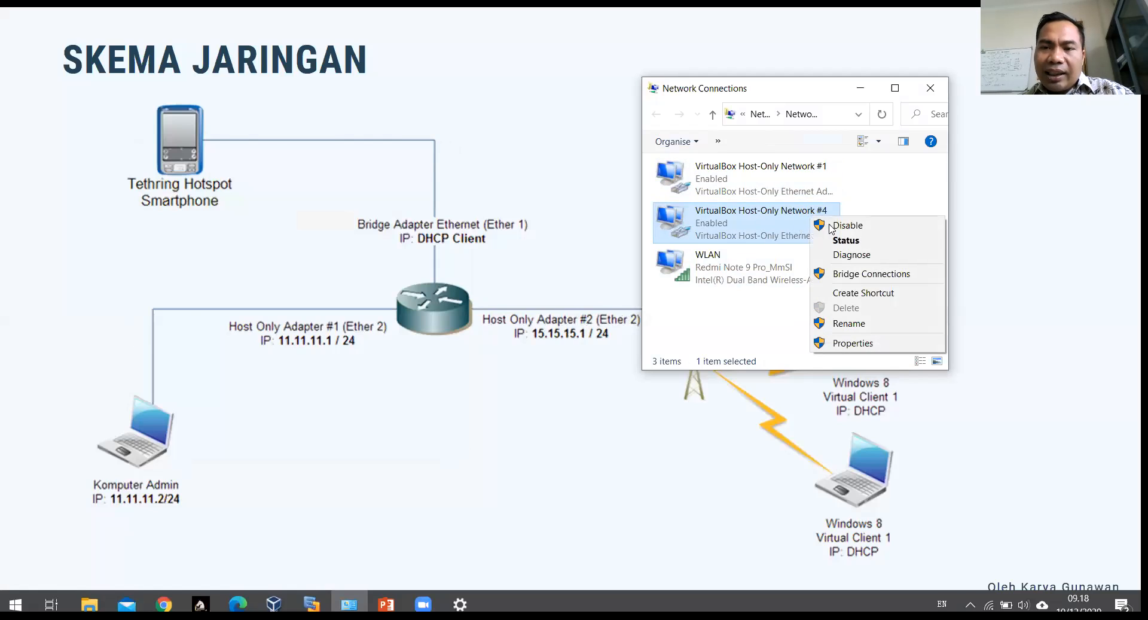
pyautogui.click(850, 323)
pyautogui.click(816, 208)
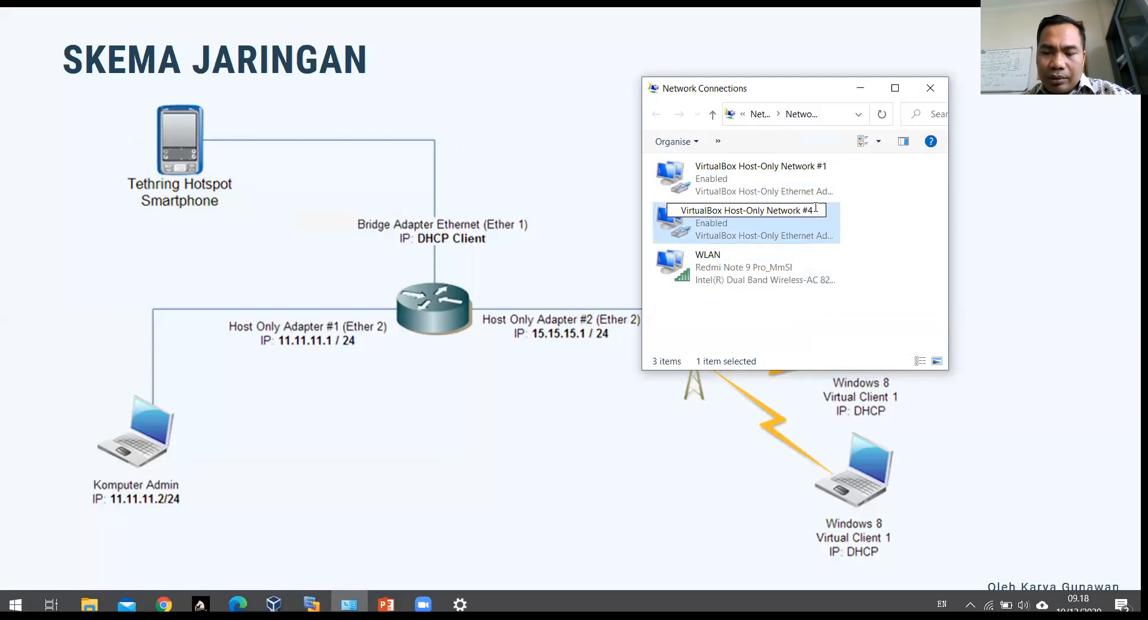
pyautogui.press('BackSpace')
pyautogui.write('2')
pyautogui.press('Return')
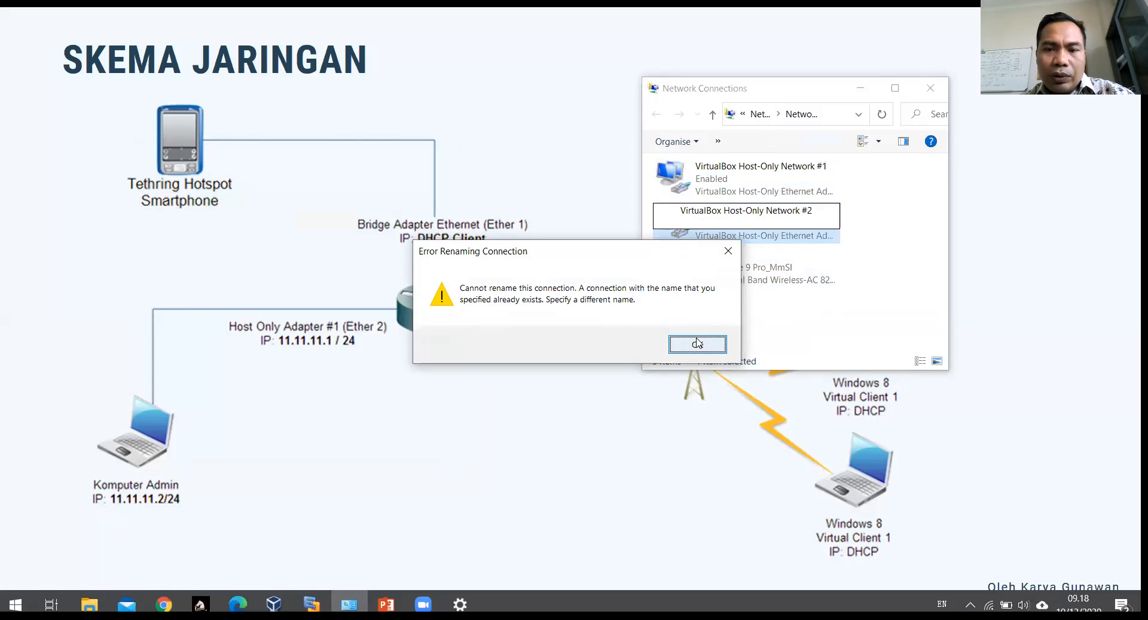
pyautogui.click(698, 343)
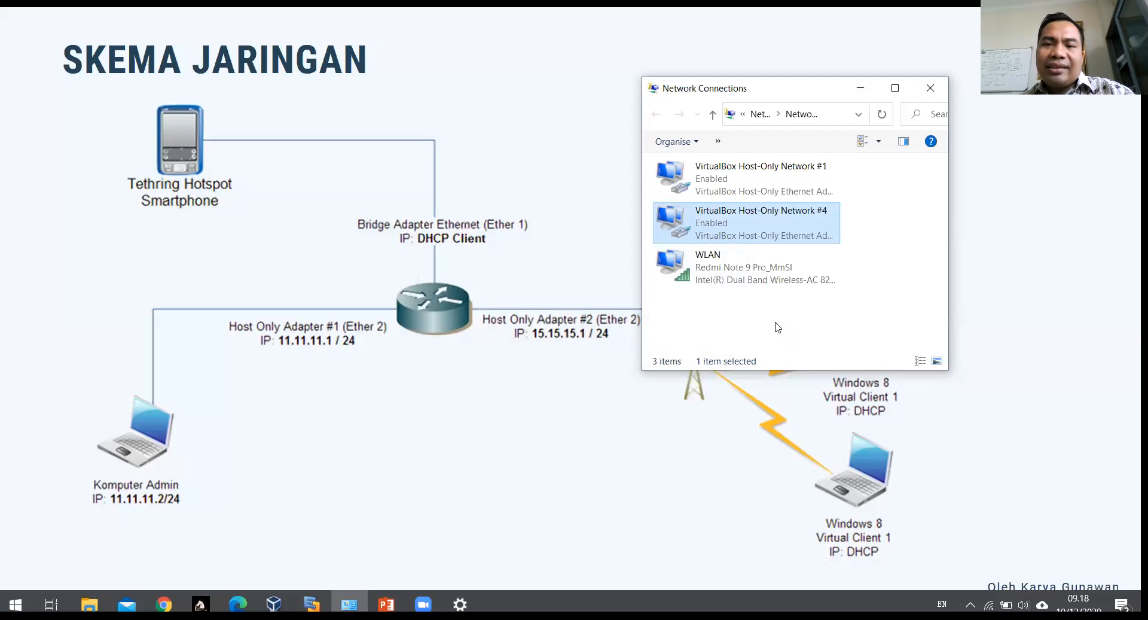
# Step: Click through the WLAN, Host-Only Network #1 and #4 adapters to review them
pyautogui.click(749, 274)
pyautogui.click(728, 185)
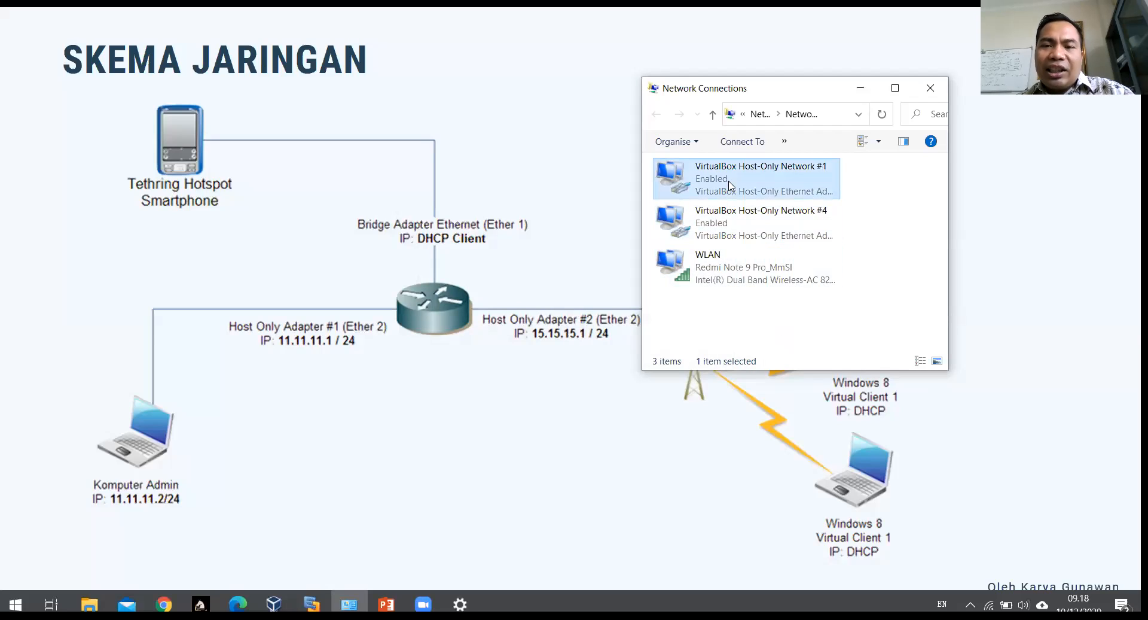
pyautogui.click(725, 263)
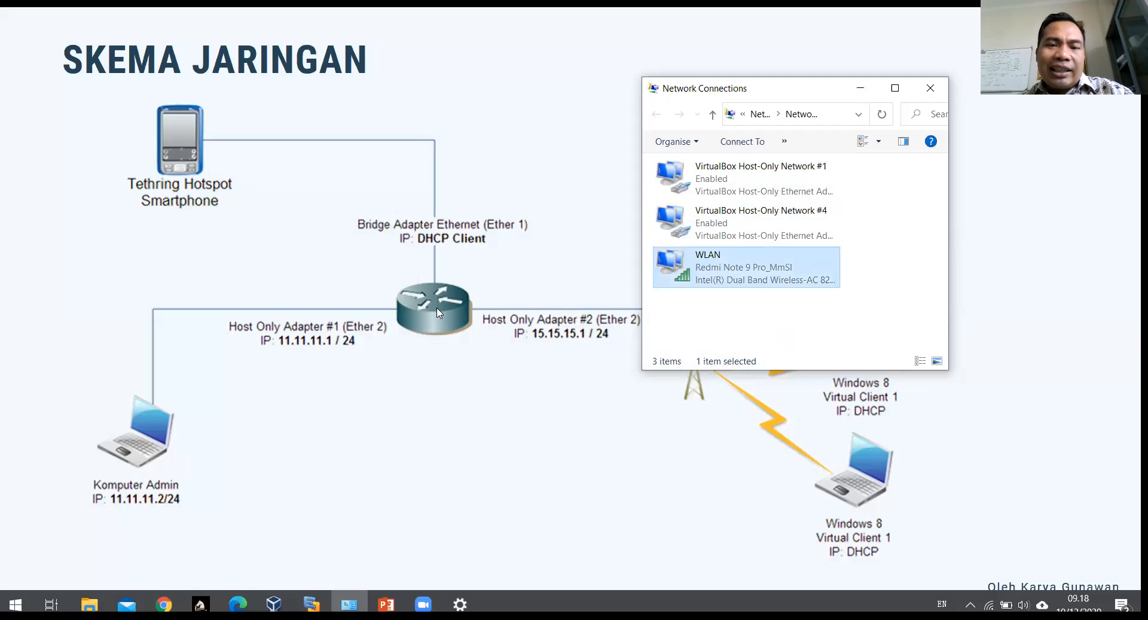
pyautogui.click(803, 171)
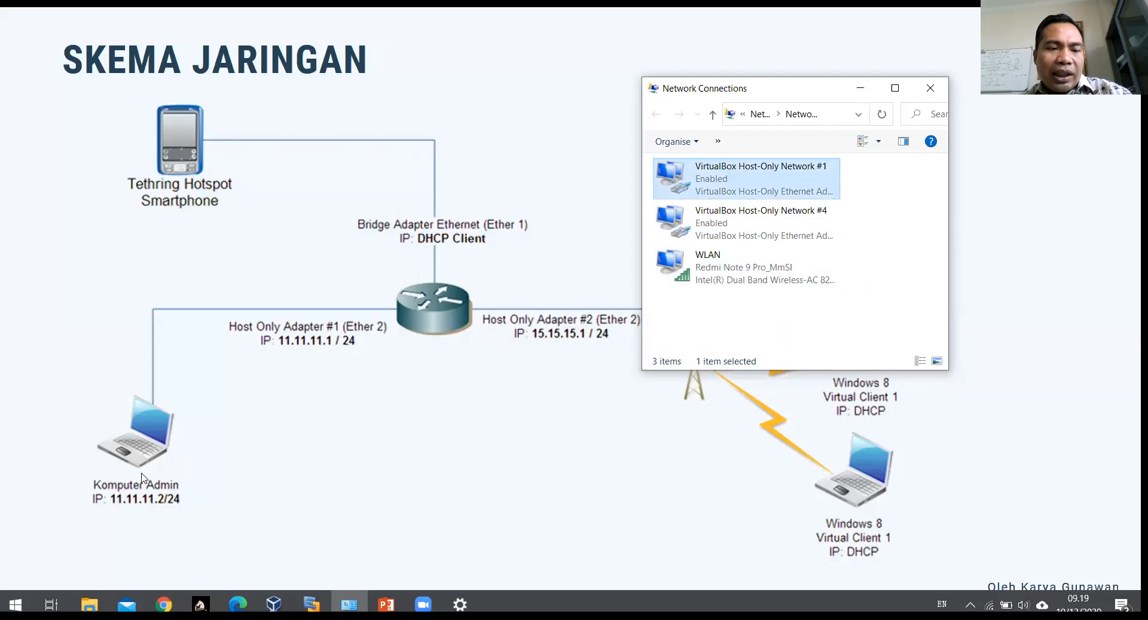
pyautogui.click(814, 226)
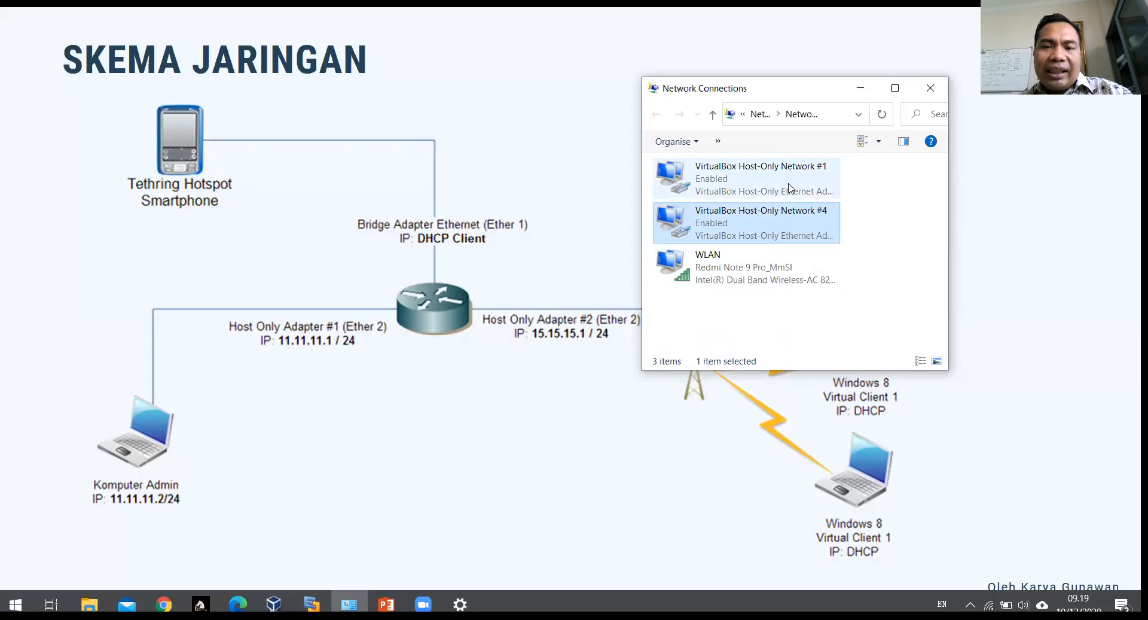
pyautogui.click(755, 280)
pyautogui.click(761, 182)
pyautogui.click(746, 227)
# Step: Advance the slide show through Step by Step, Step #1 and Step #2 to Step #3
pyautogui.click(740, 282)
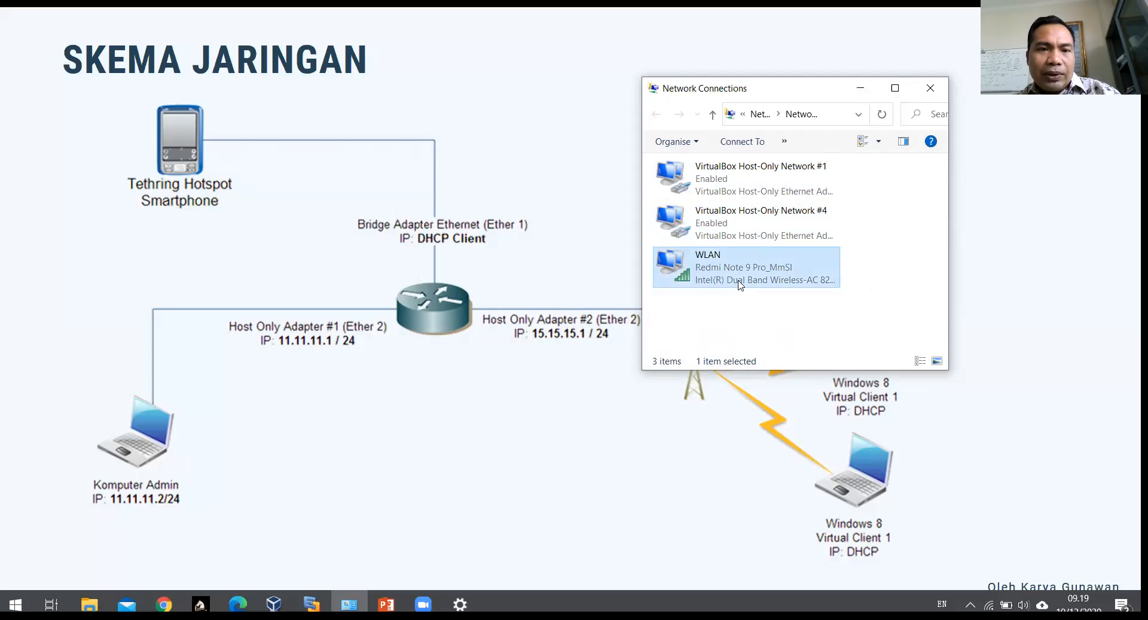
pyautogui.hotkey('alt', 'Tab')
pyautogui.click(577, 177)
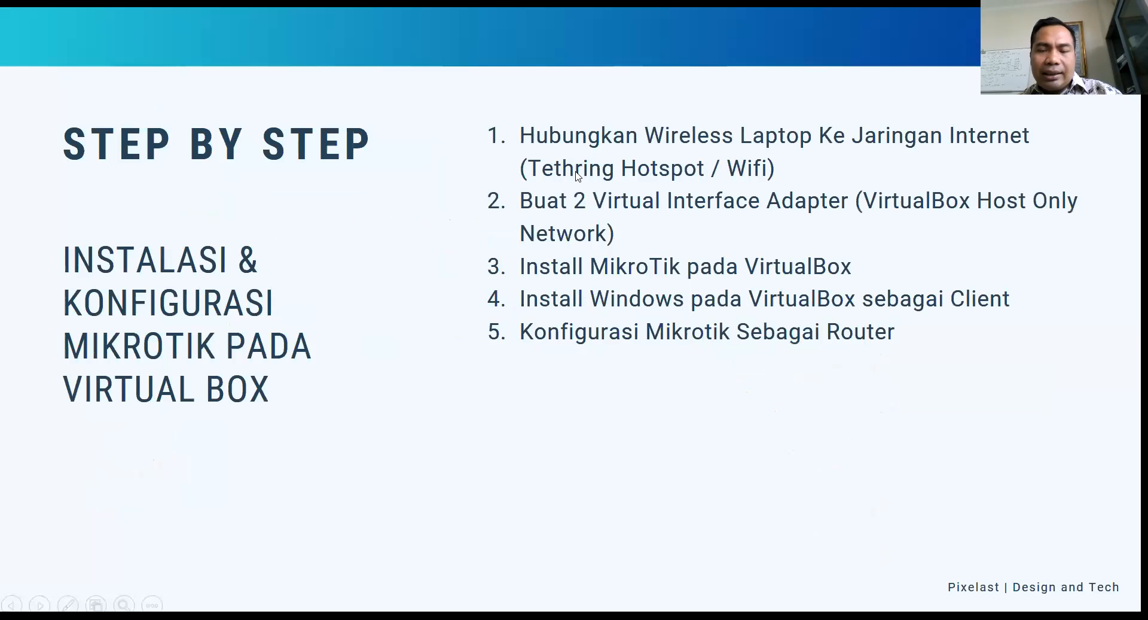
pyautogui.click(575, 172)
pyautogui.click(576, 172)
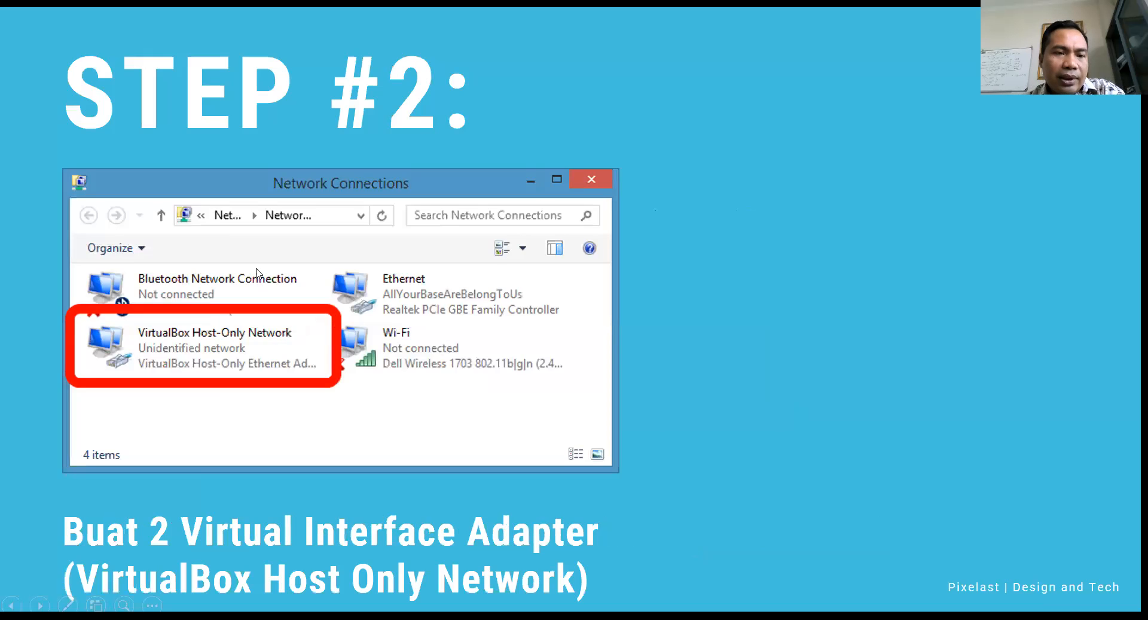
pyautogui.click(657, 347)
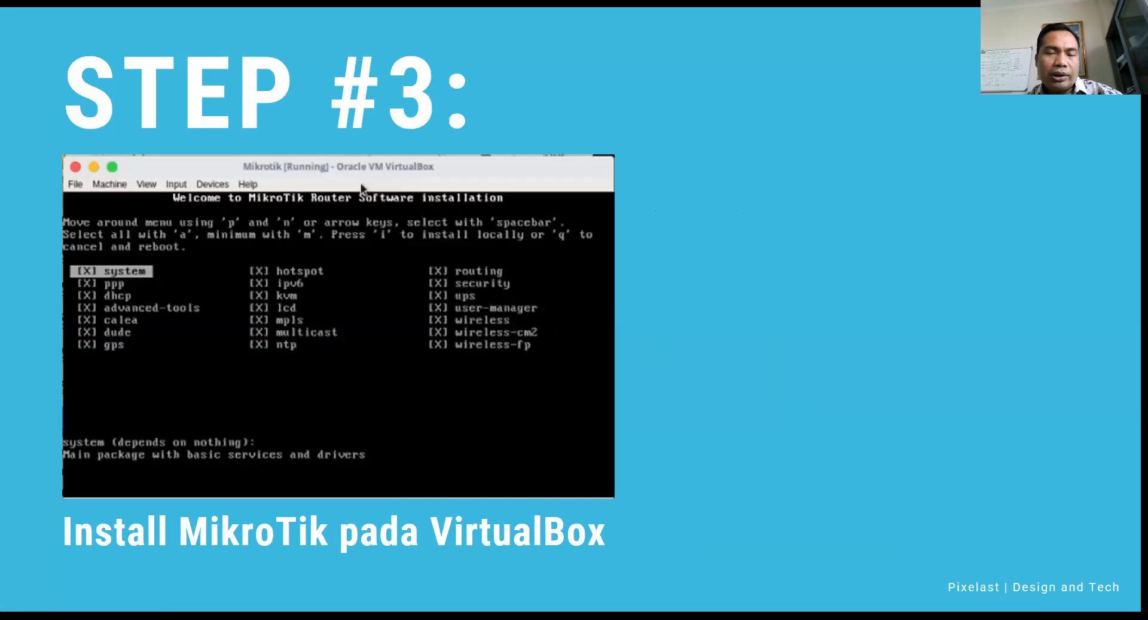
pyautogui.hotkey('alt', 'Tab')
pyautogui.hotkey('alt', 'Tab')
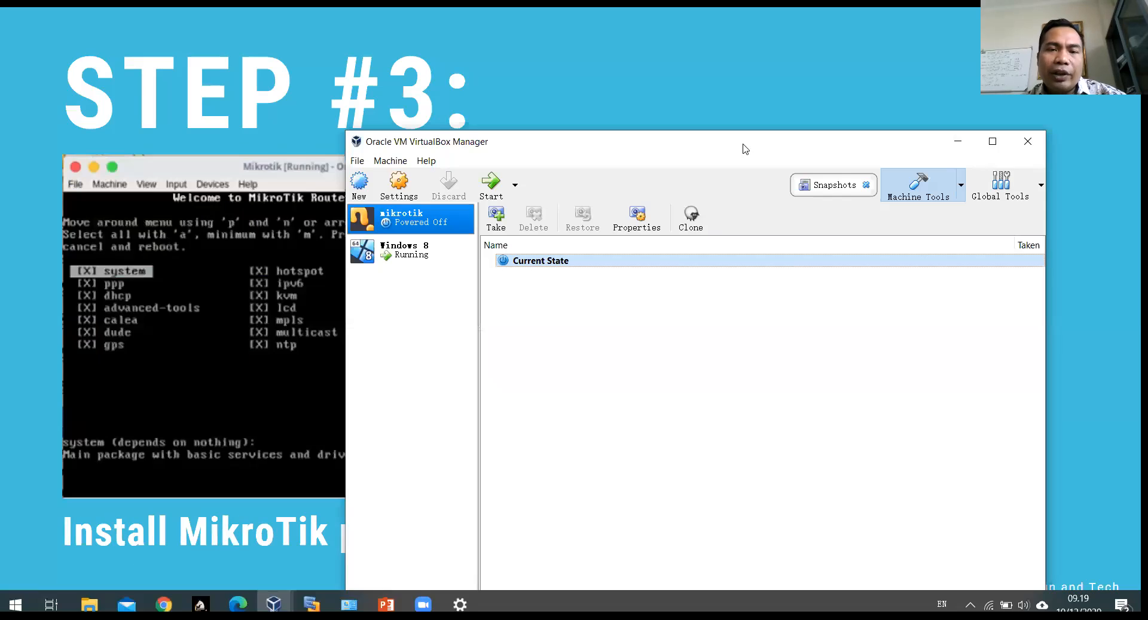
# Step: Maximize VirtualBox Manager and remove the mikrotik VM, deleting all its files
pyautogui.moveTo(876, 152); pyautogui.dragTo(746, 41)
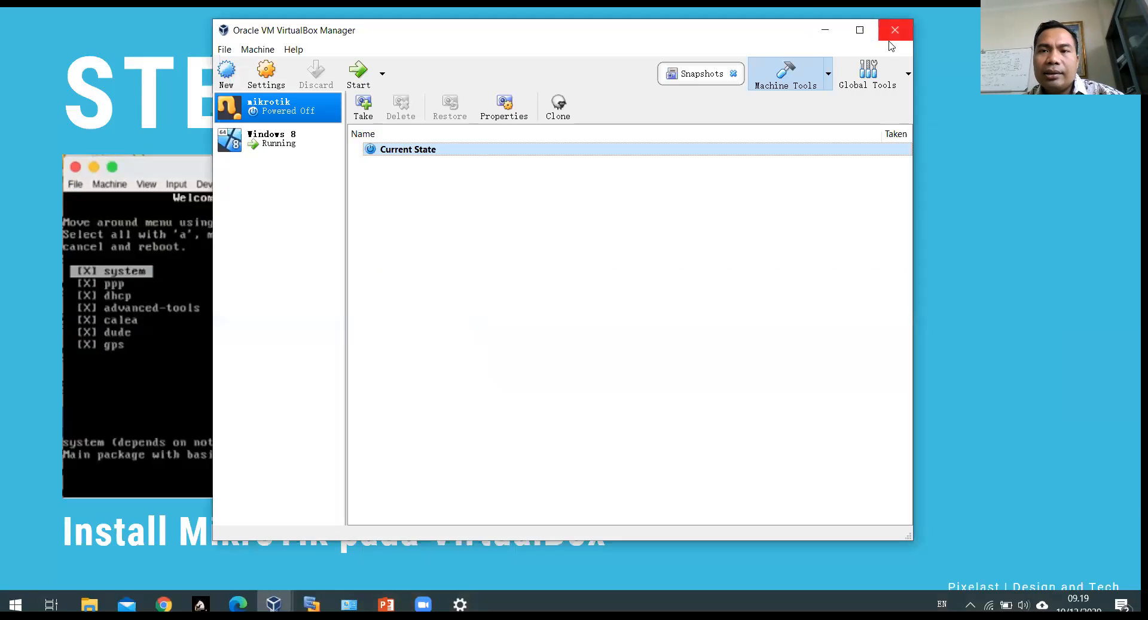
pyautogui.click(863, 31)
pyautogui.click(157, 174)
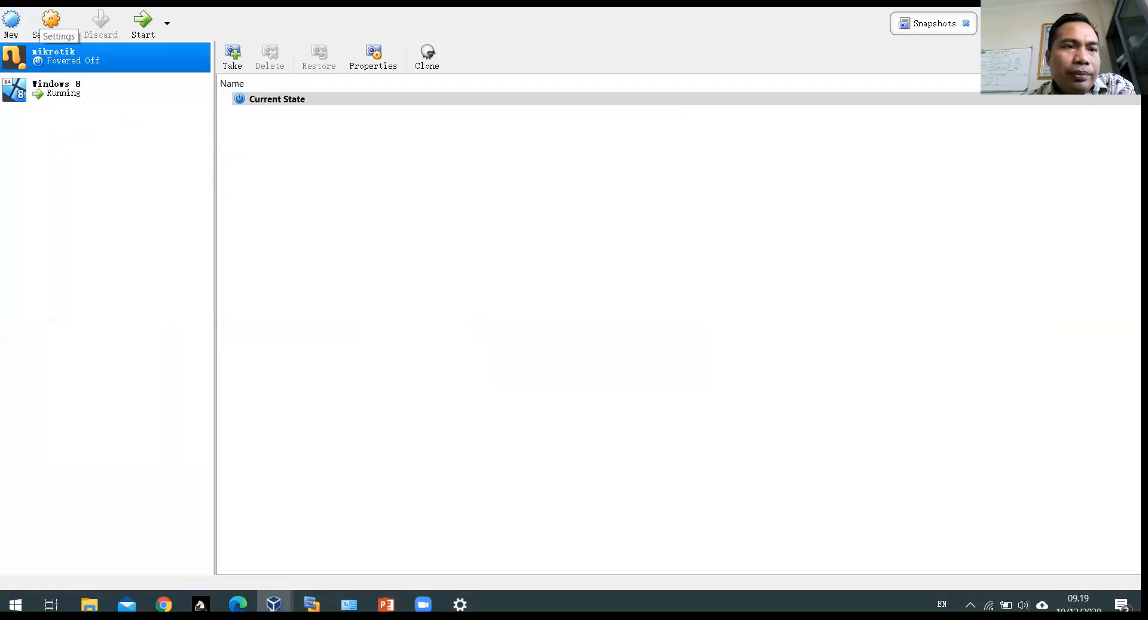
pyautogui.click(7, 3)
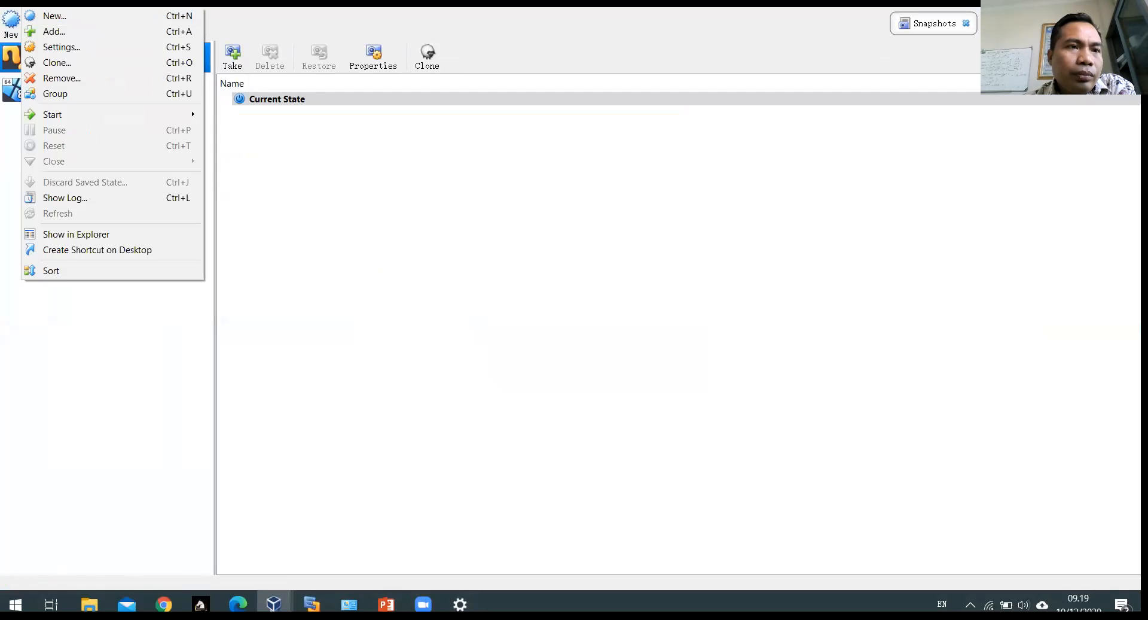
pyautogui.click(60, 76)
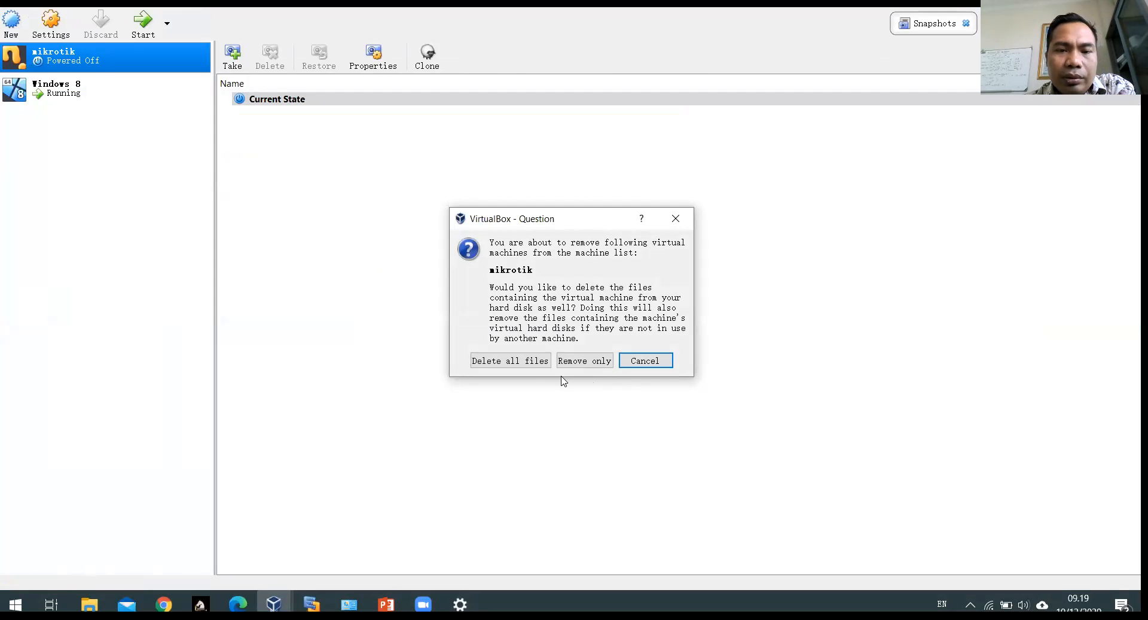
pyautogui.click(543, 365)
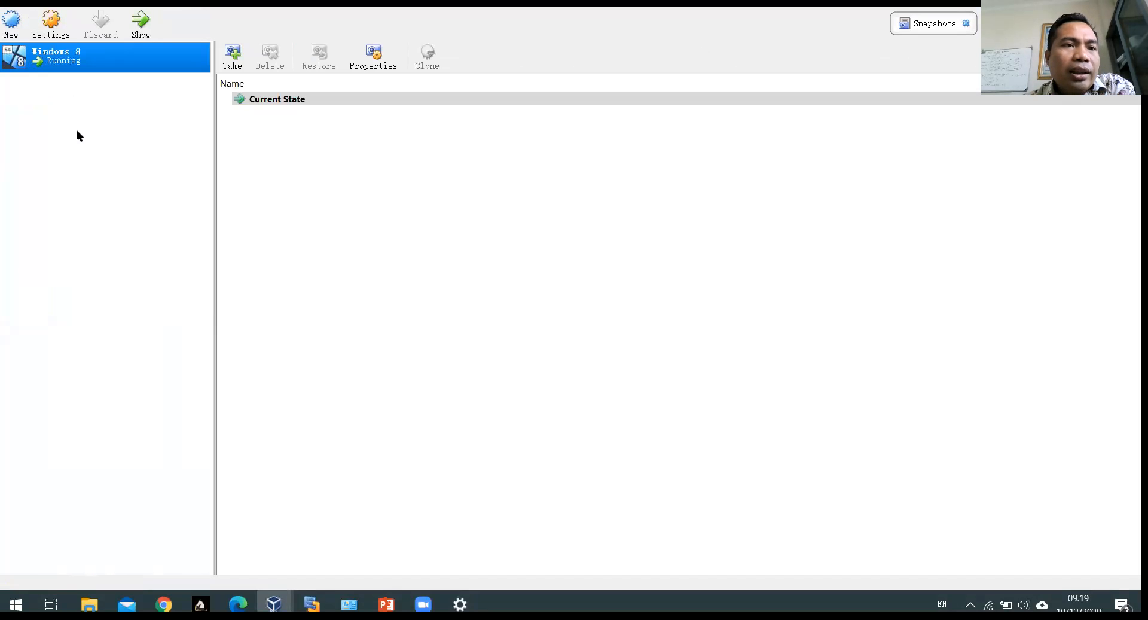
# Step: Start a new virtual machine named Mikrotik with 512 MB of memory
pyautogui.click(12, 25)
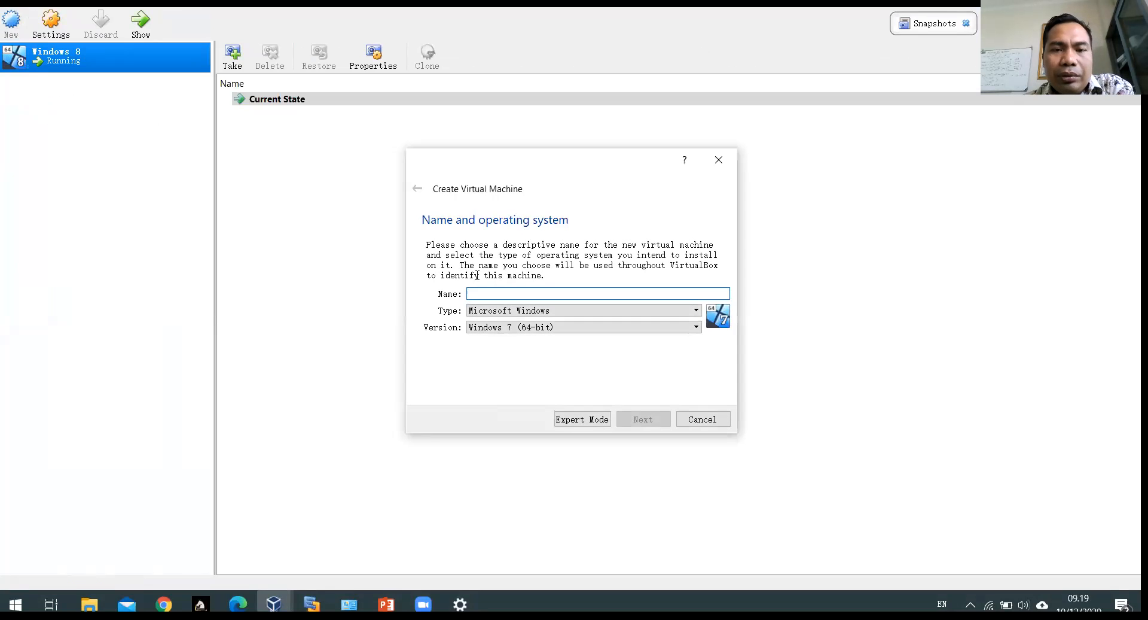
pyautogui.write('Mik')
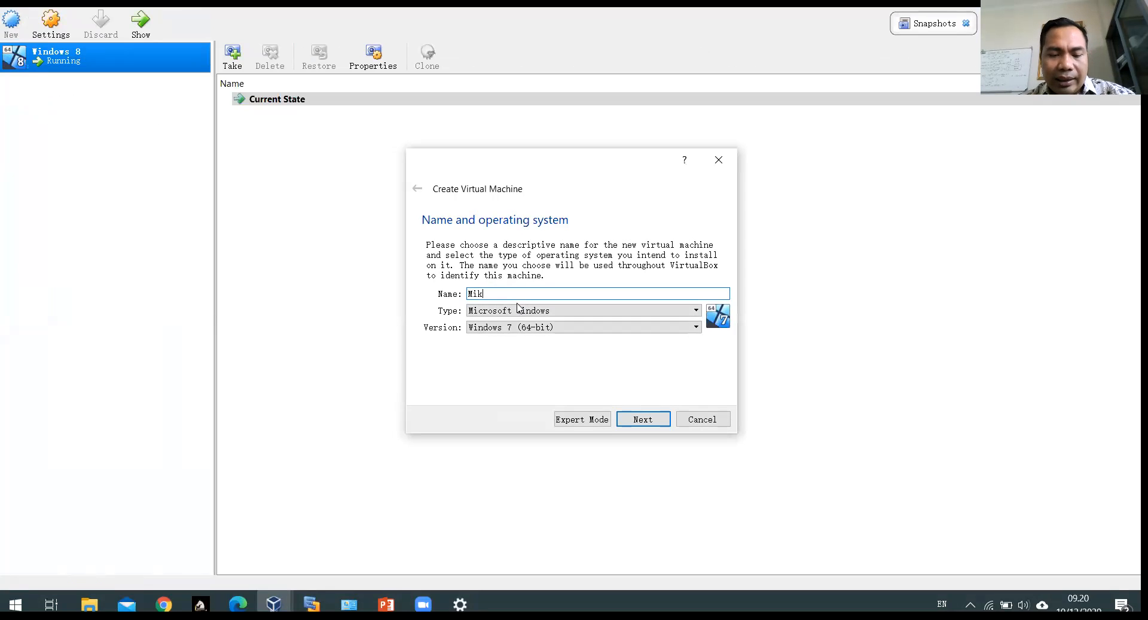
pyautogui.write('ro')
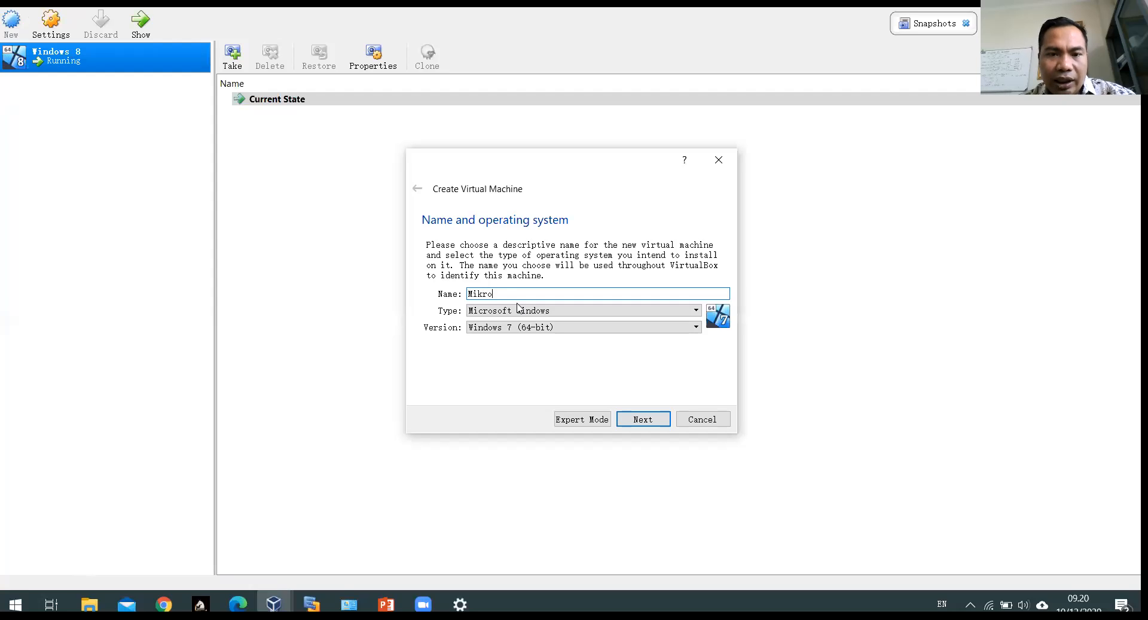
pyautogui.write('tik')
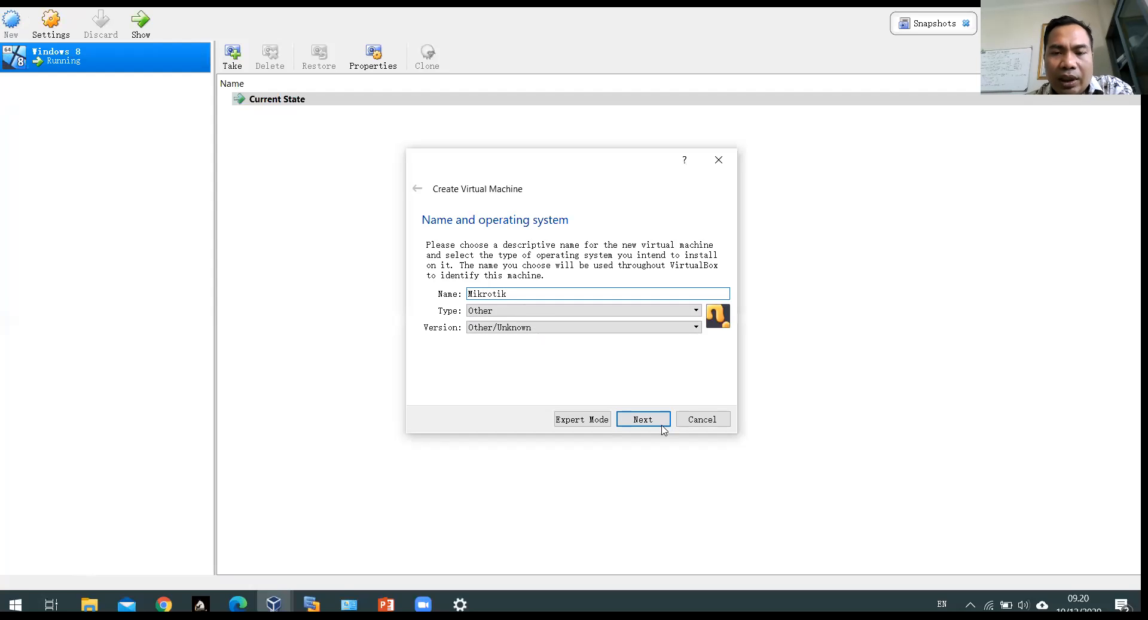
pyautogui.click(649, 423)
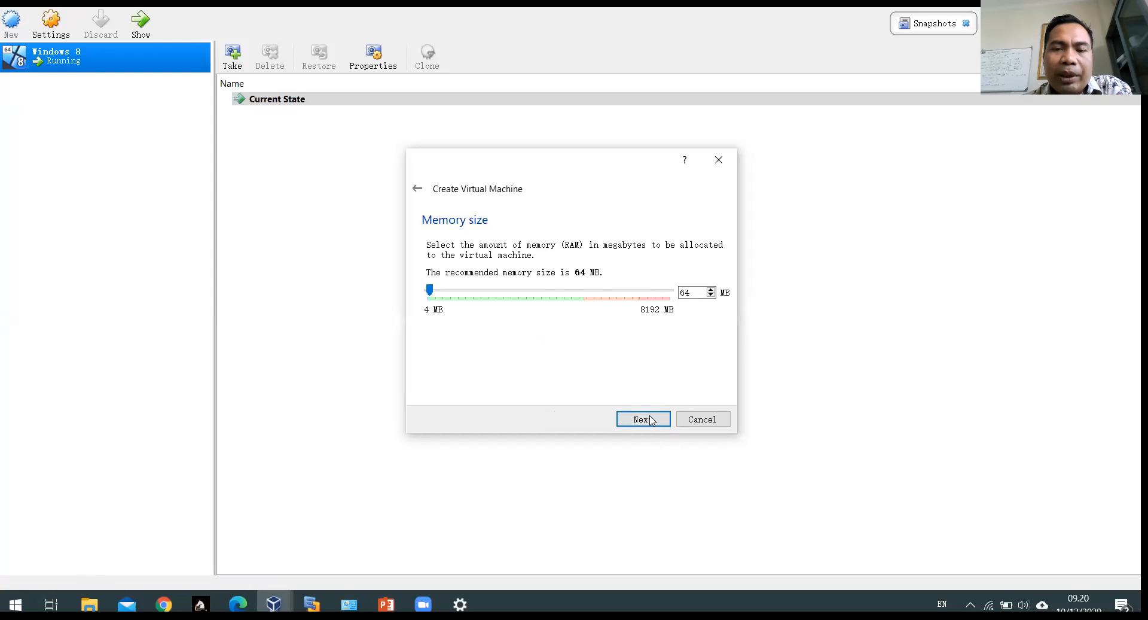
pyautogui.moveTo(430, 292); pyautogui.dragTo(443, 290)
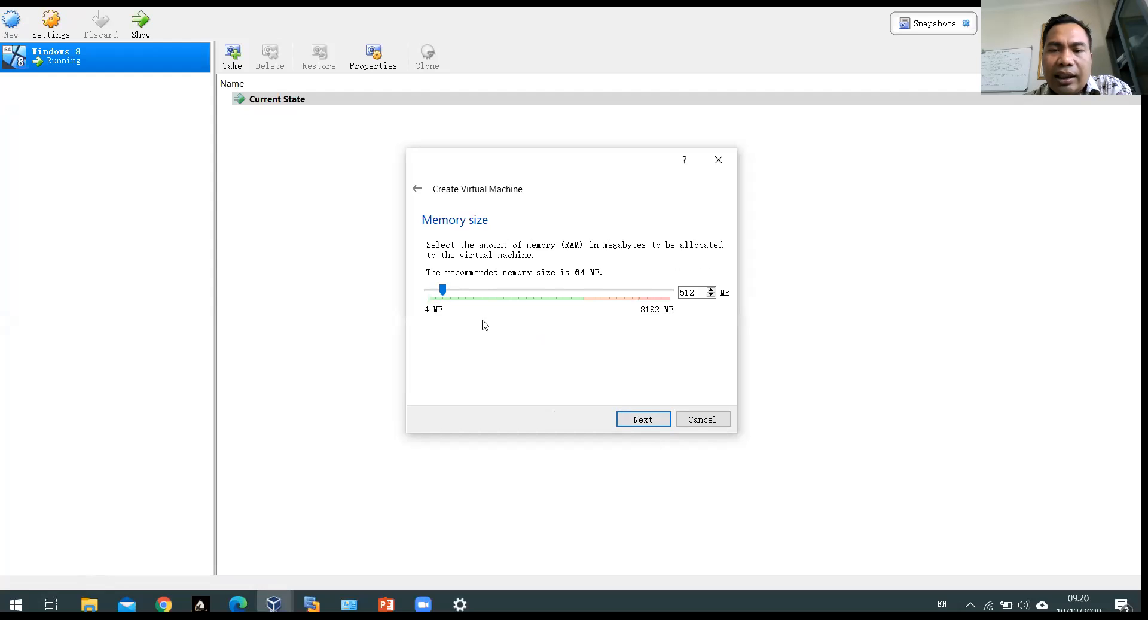
pyautogui.click(636, 420)
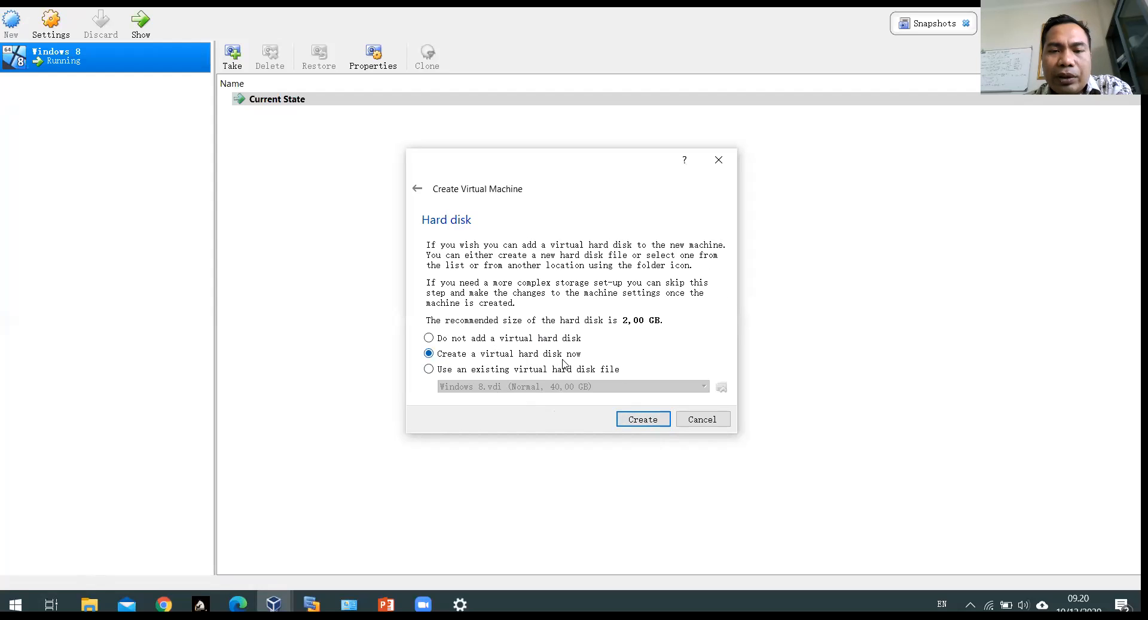
# Step: Give it a new dynamically allocated 2,00 GB VDI hard disk and create the machine
pyautogui.click(638, 422)
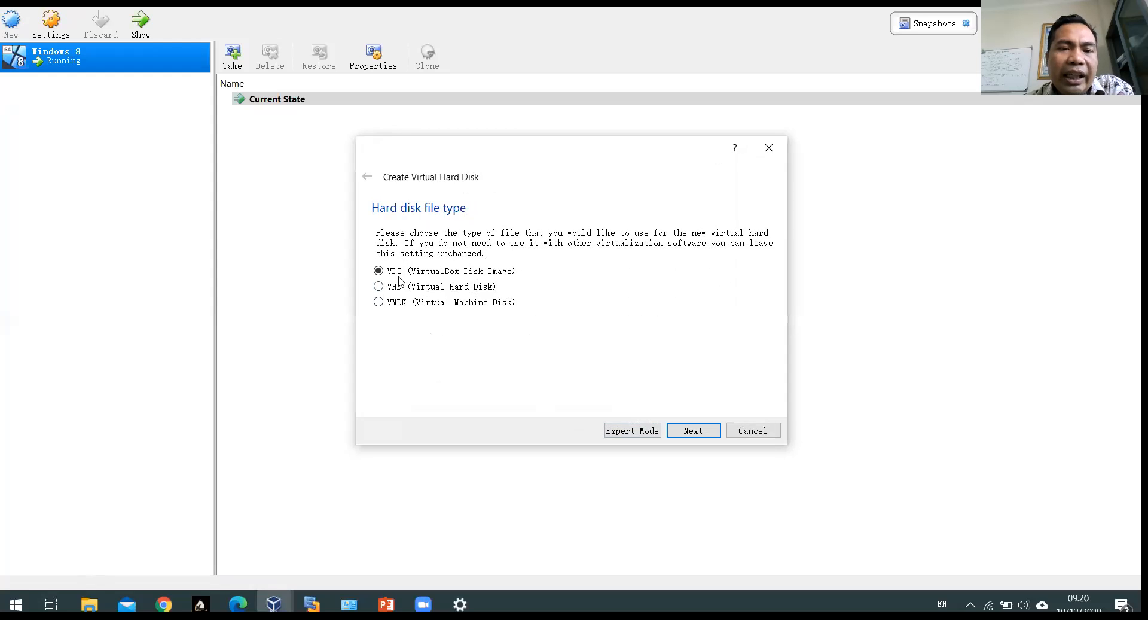
pyautogui.click(692, 435)
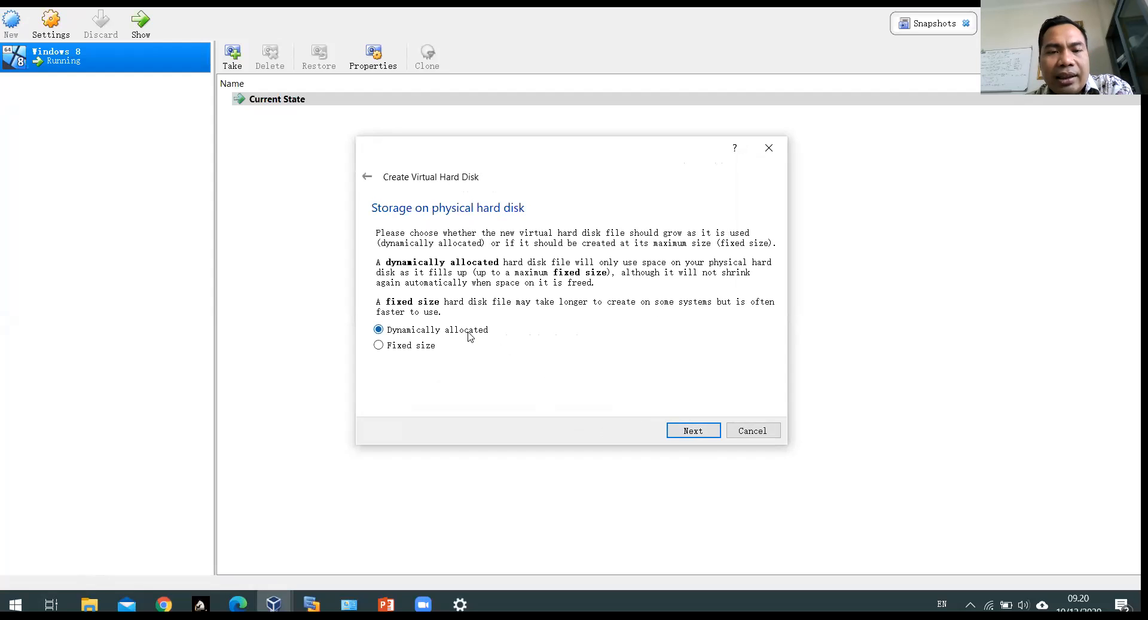
pyautogui.click(688, 430)
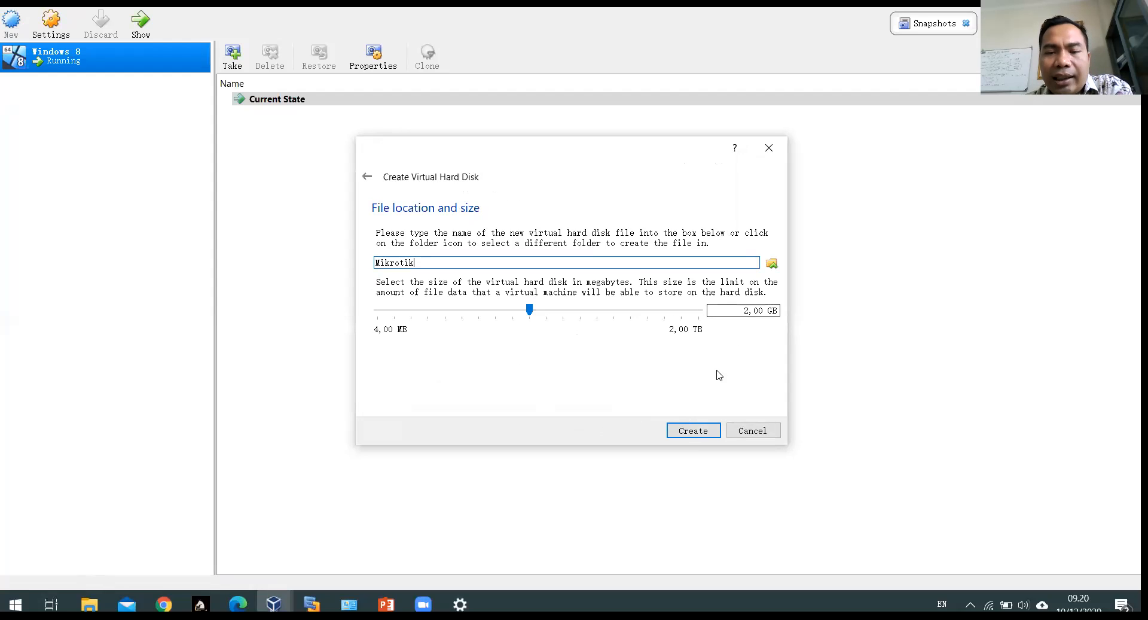
pyautogui.click(698, 432)
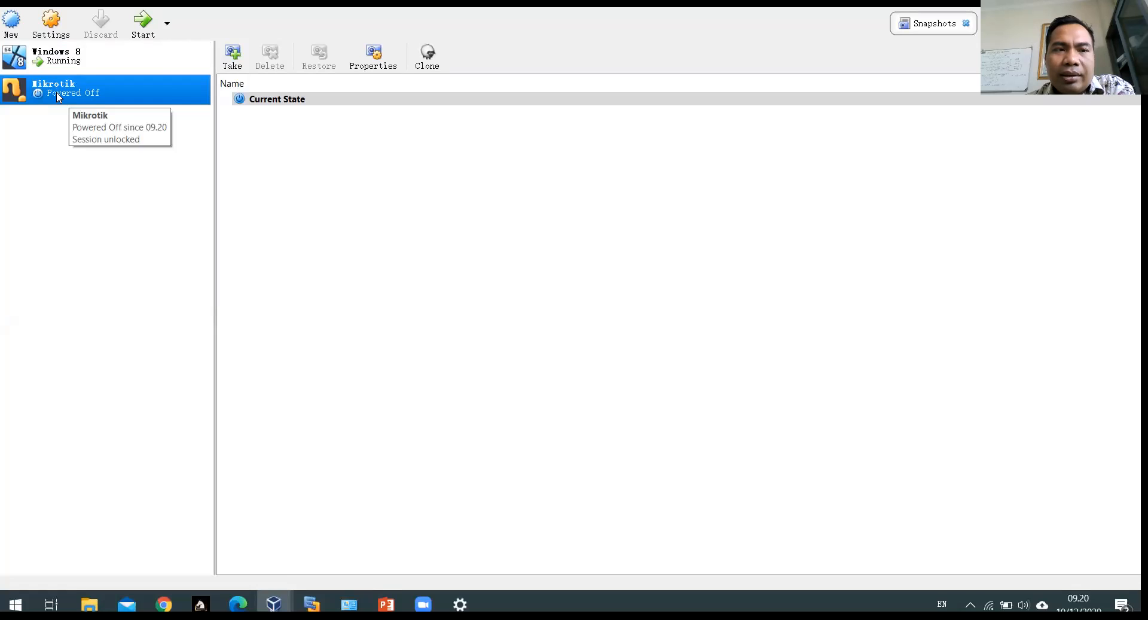
# Step: Select the Mikrotik VM in the list and open its Settings dialog
pyautogui.click(55, 60)
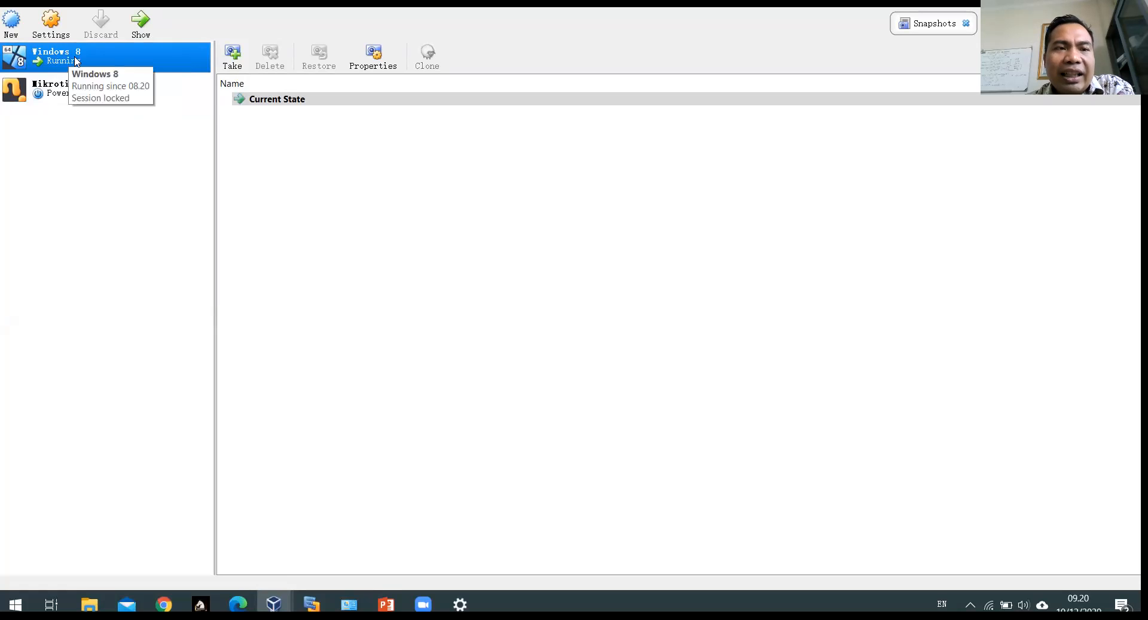
pyautogui.click(66, 101)
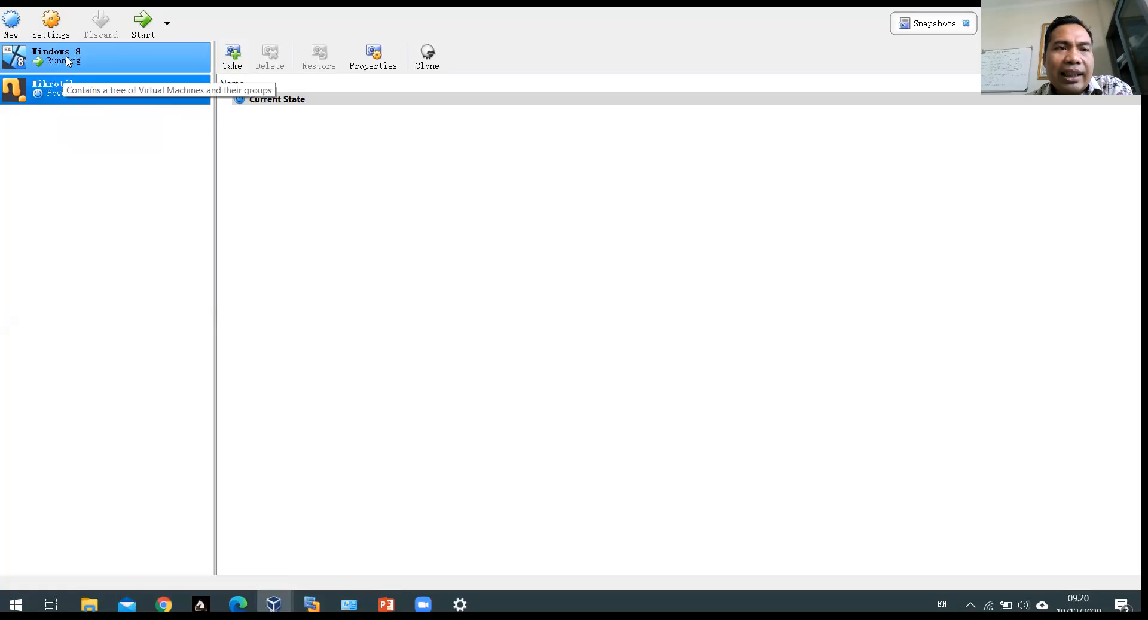
pyautogui.click(51, 21)
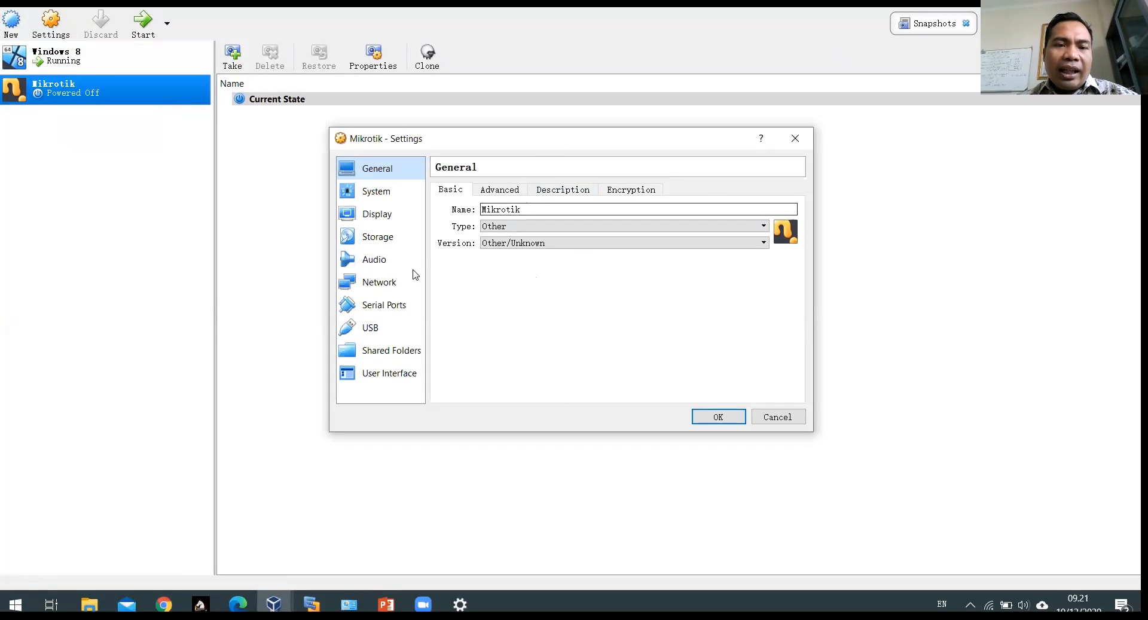
# Step: Review the SKEMA JARINGAN diagram slide, then show the Mikrotik VM's Network settings page
pyautogui.hotkey('alt', 'Tab')
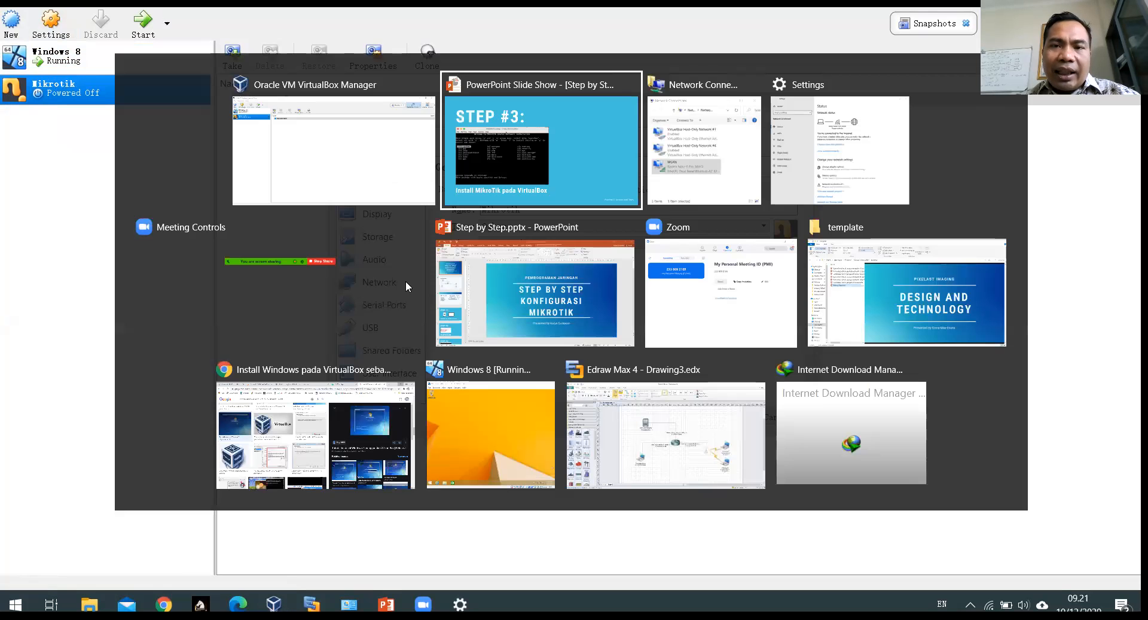
pyautogui.press('Right')
pyautogui.press('Left')
pyautogui.press('Left')
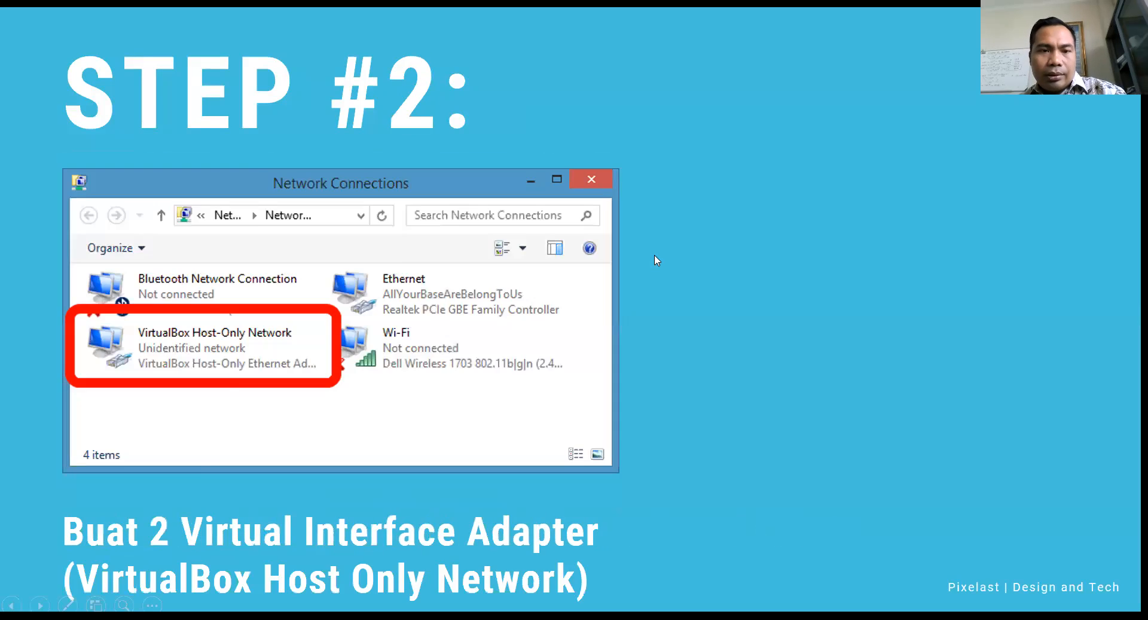
pyautogui.press('Left')
pyautogui.press('Left')
pyautogui.press('Left')
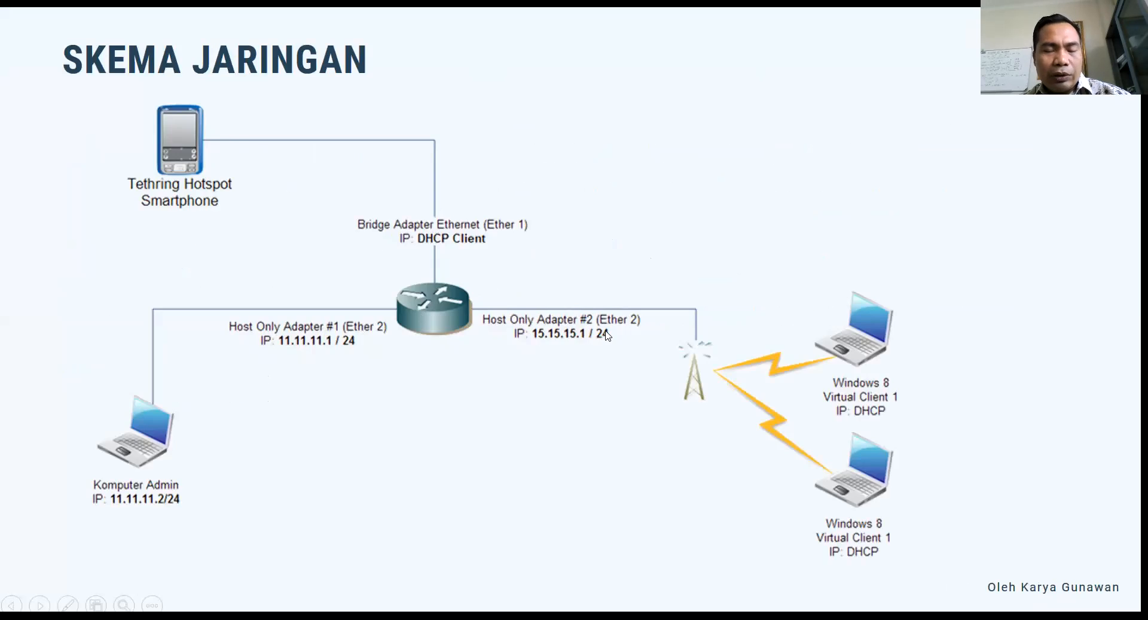
pyautogui.hotkey('alt', 'Tab')
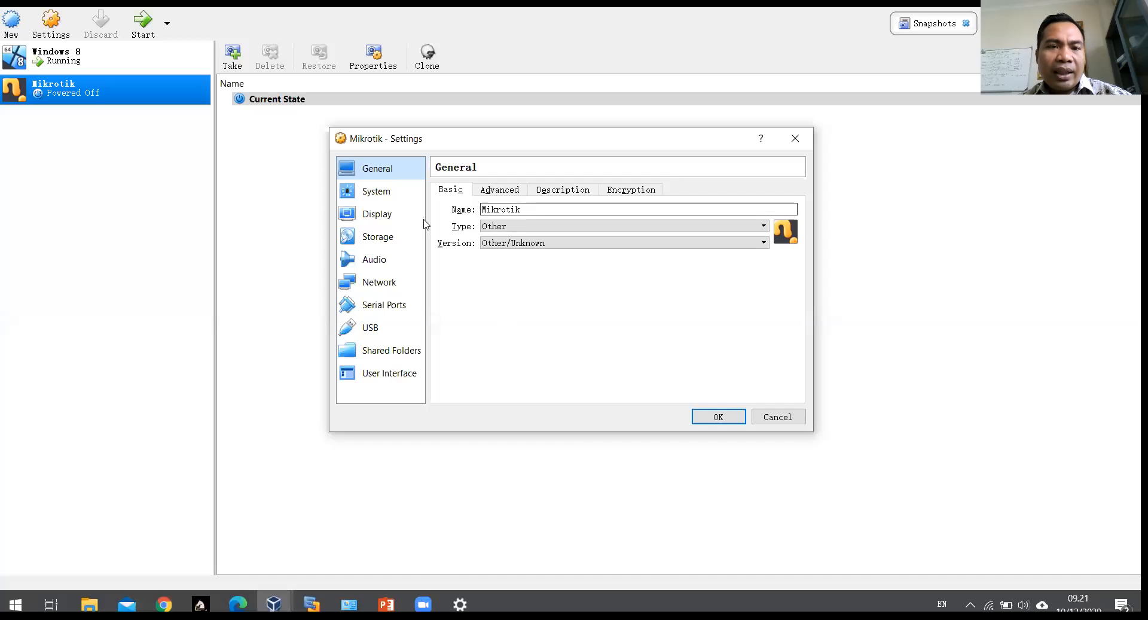
pyautogui.click(383, 280)
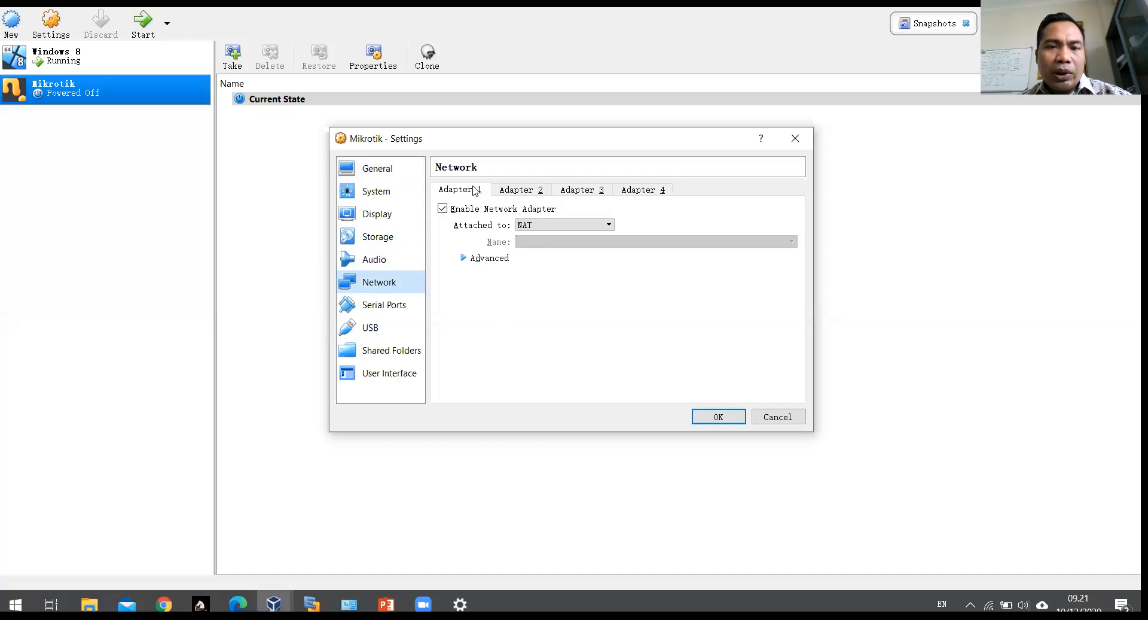
# Step: Enable the Mikrotik VM's second and third network adapters
pyautogui.click(515, 190)
pyautogui.click(503, 209)
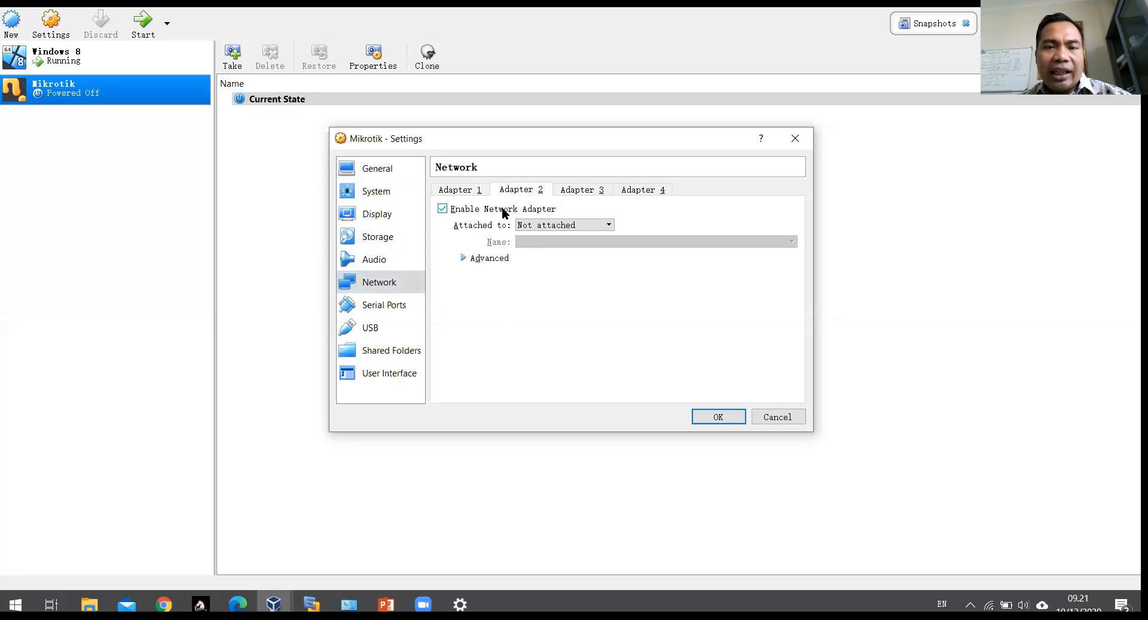
pyautogui.click(580, 191)
pyautogui.click(476, 211)
pyautogui.click(445, 190)
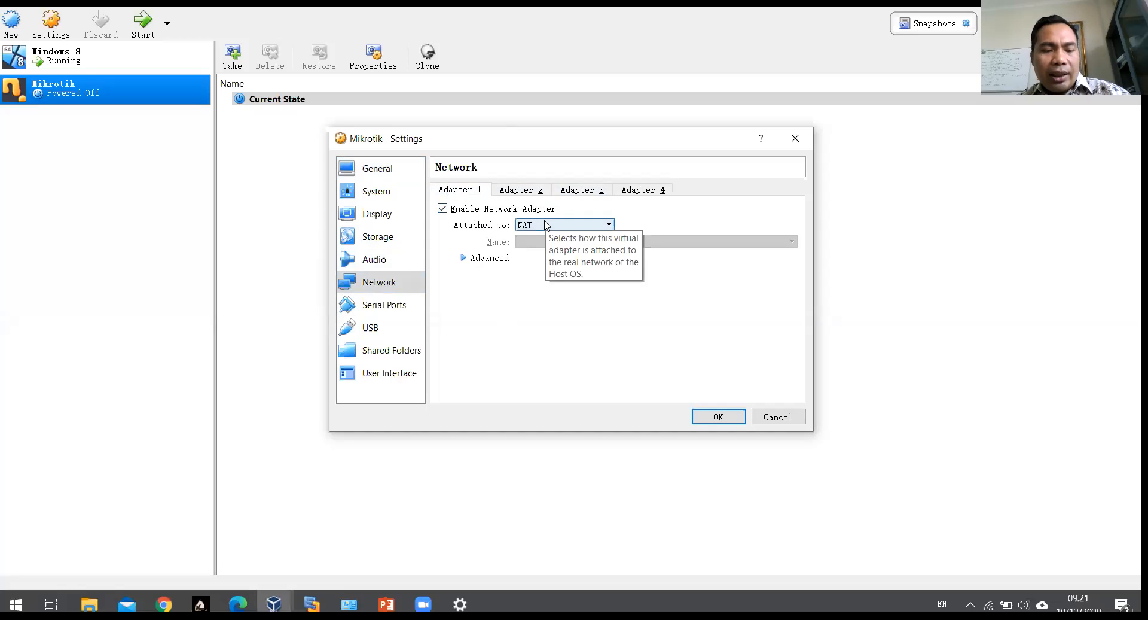
# Step: Attach Adapter 1 as Bridged Adapter to the Intel(R) Dual Band Wireless-AC 8260
pyautogui.hotkey('alt', 'Tab')
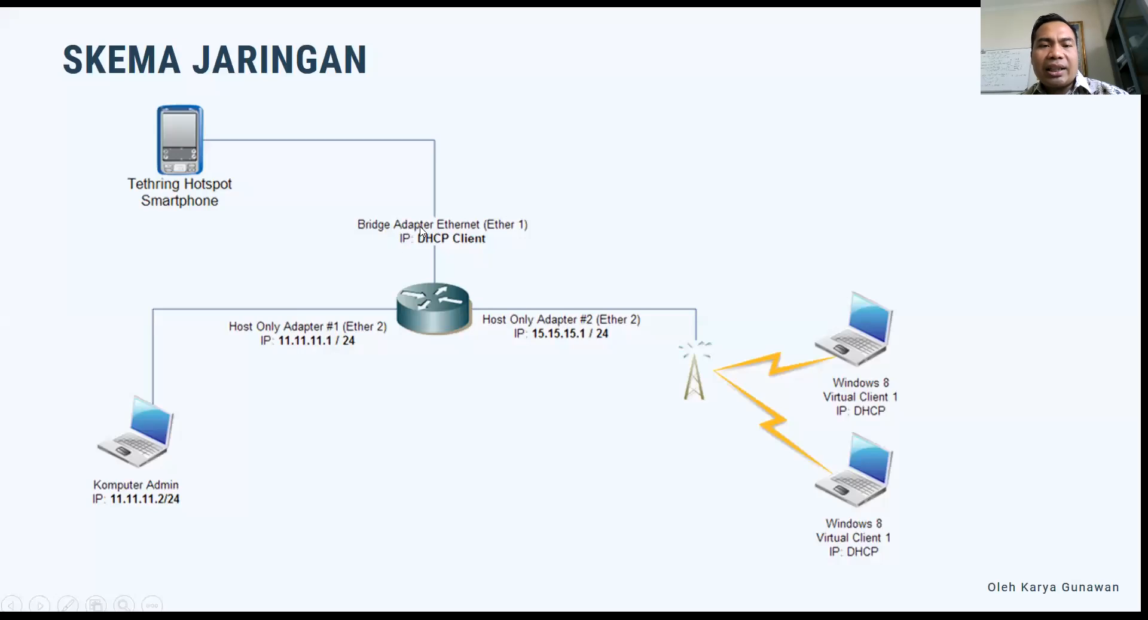
pyautogui.hotkey('alt', 'Tab')
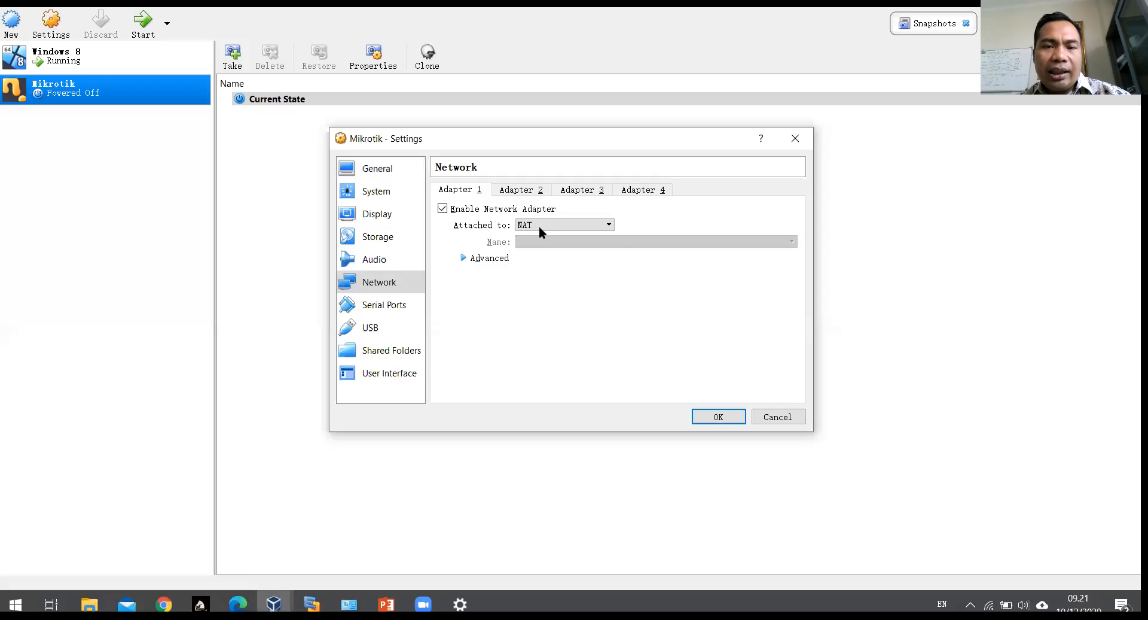
pyautogui.click(539, 225)
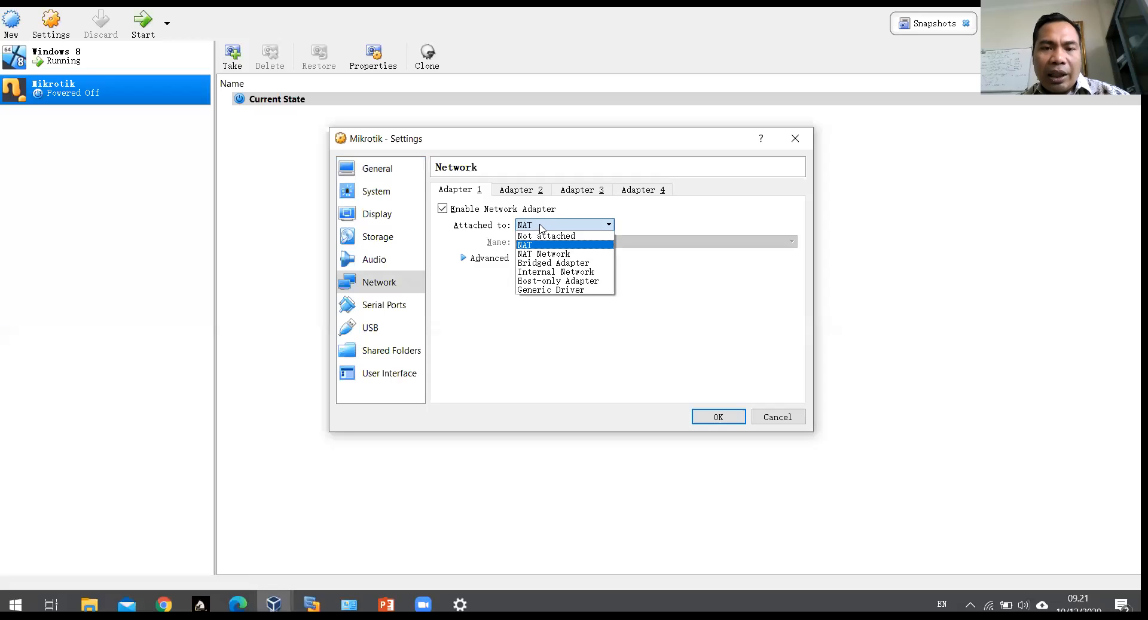
pyautogui.click(546, 263)
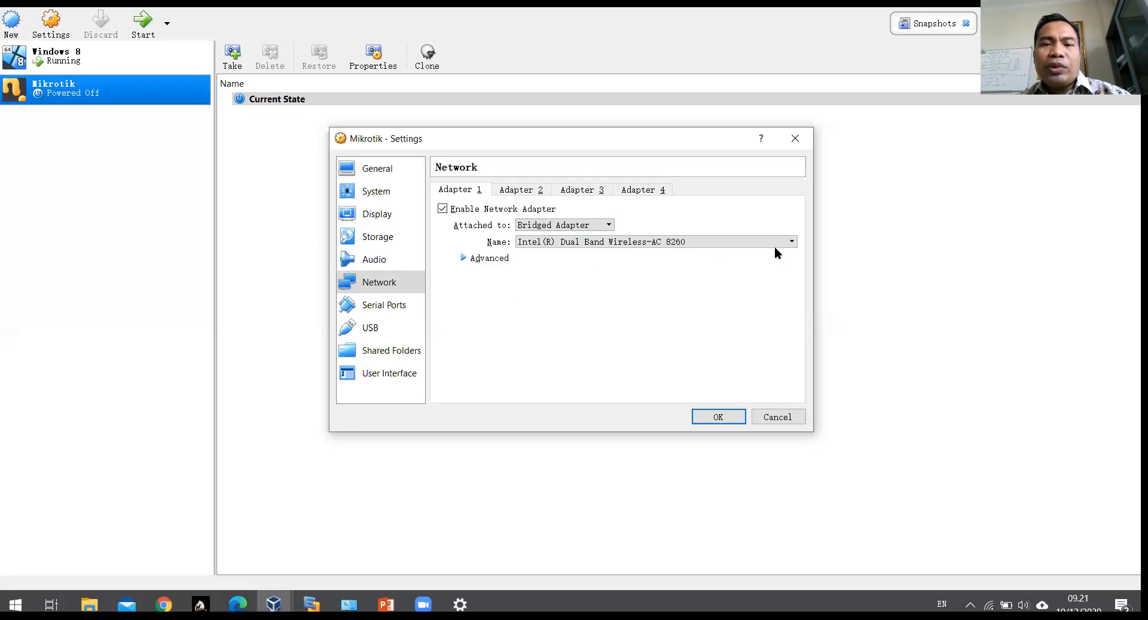
pyautogui.click(590, 244)
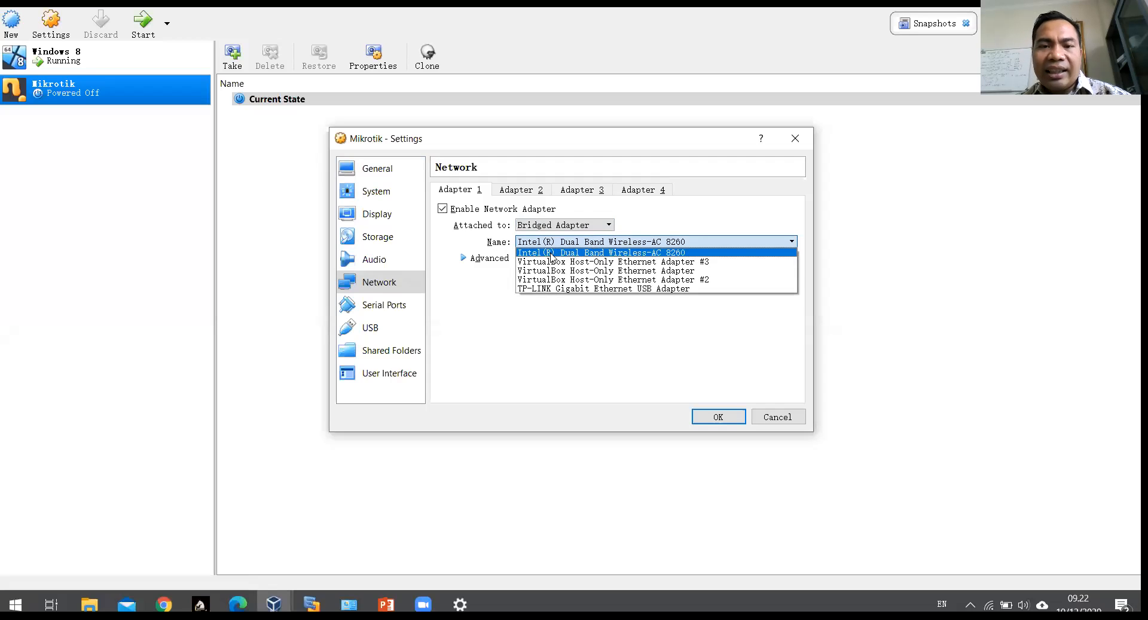
pyautogui.click(635, 254)
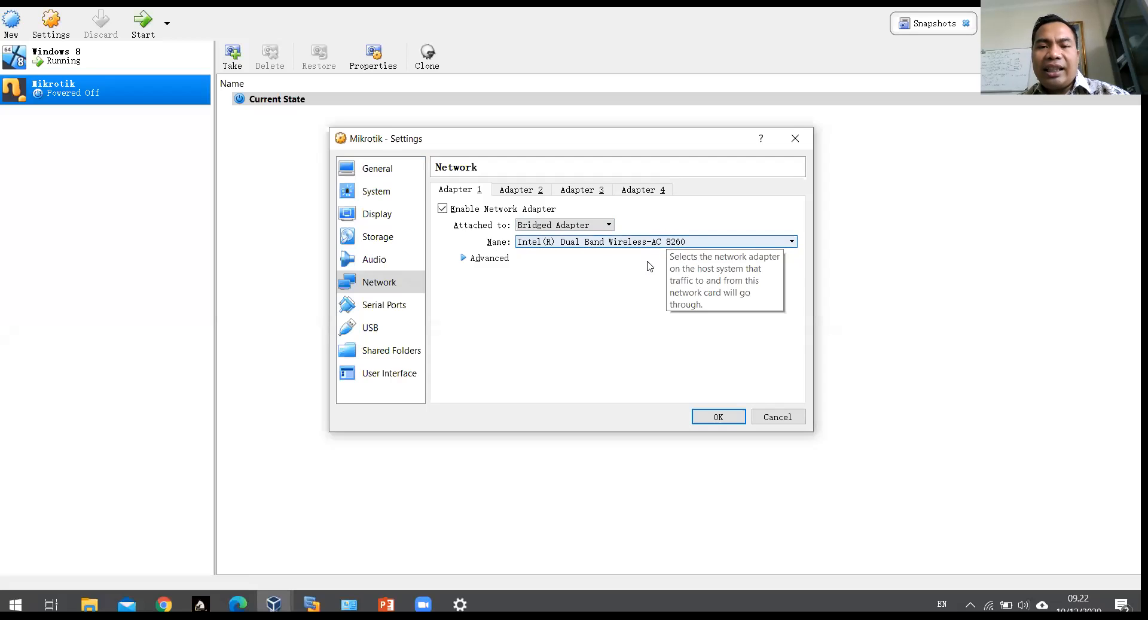
# Step: Place the host's Network Connections window at the lower right, then return to Adapter 2
pyautogui.hotkey('alt', 'Tab')
pyautogui.hotkey('alt', 'Tab')
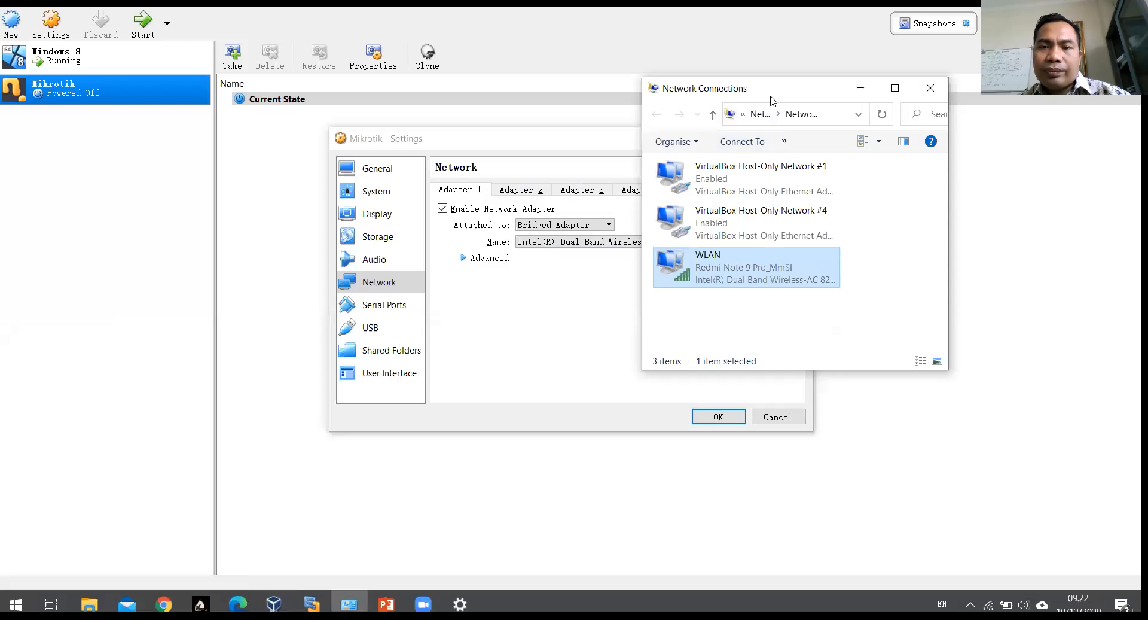
pyautogui.moveTo(771, 101); pyautogui.dragTo(972, 221)
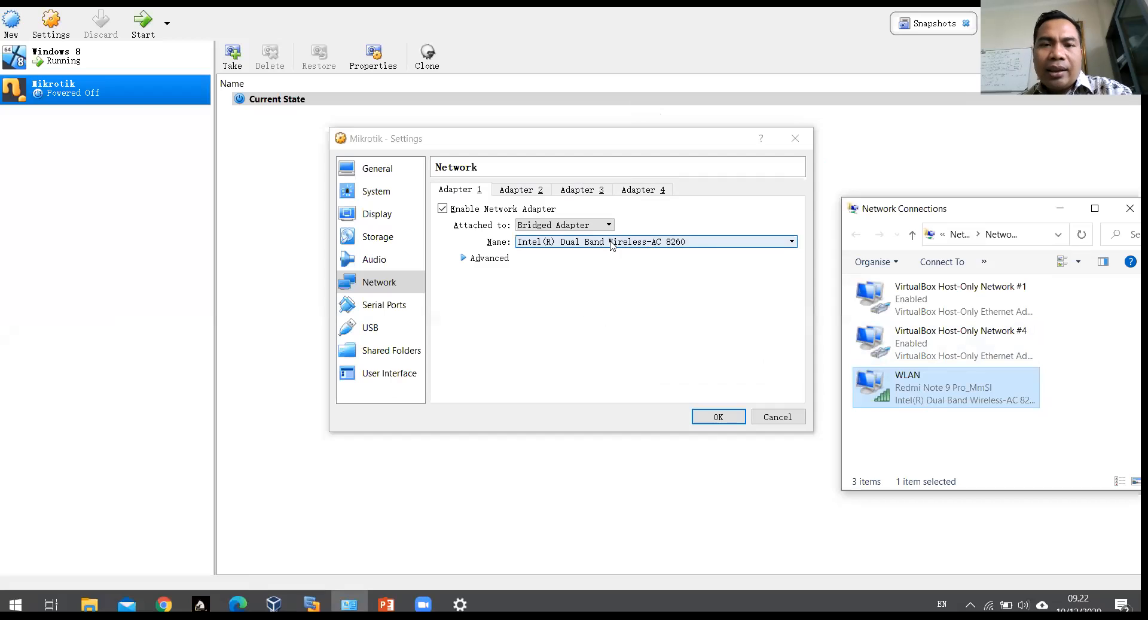
pyautogui.click(534, 190)
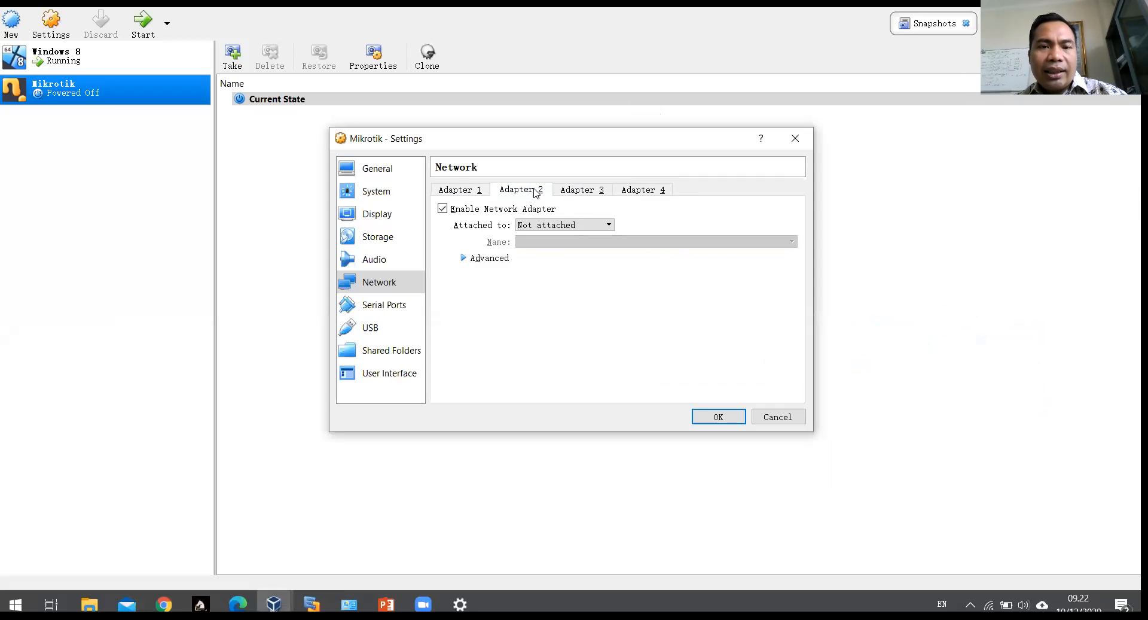
# Step: Attach Adapter 2 as Host-only Adapter on VirtualBox Host-Only Ethernet Adapter #4
pyautogui.hotkey('alt', 'Tab')
pyautogui.hotkey('alt', 'Tab')
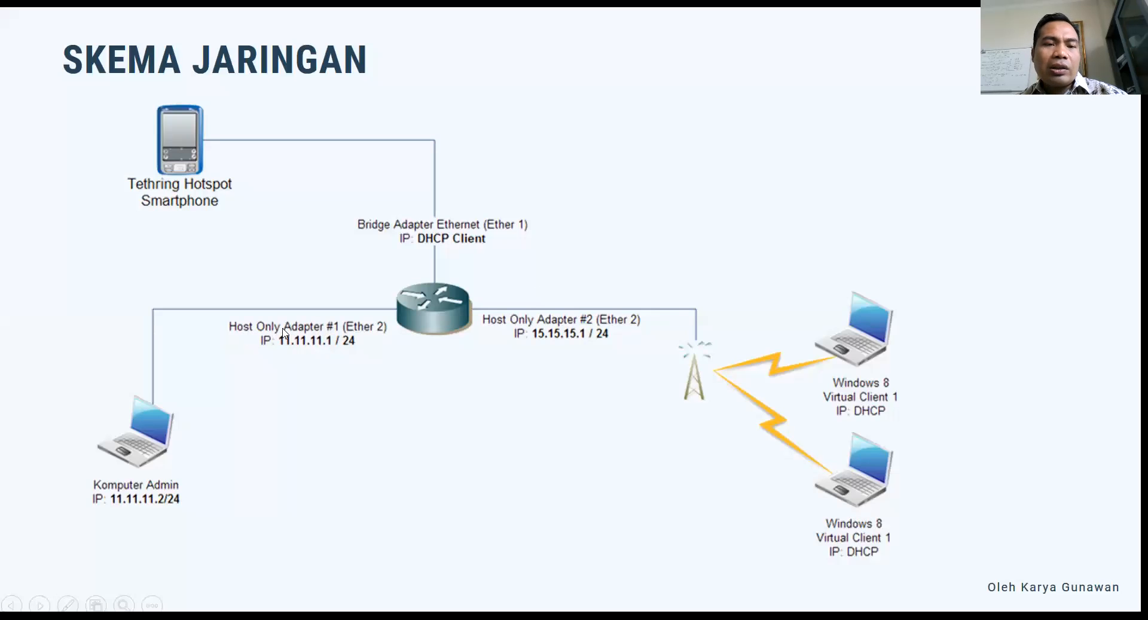
pyautogui.hotkey('alt', 'Tab')
pyautogui.hotkey('alt', 'Tab')
pyautogui.hotkey('alt', 'Tab')
pyautogui.hotkey('alt', 'Tab')
pyautogui.hotkey('alt', 'Tab')
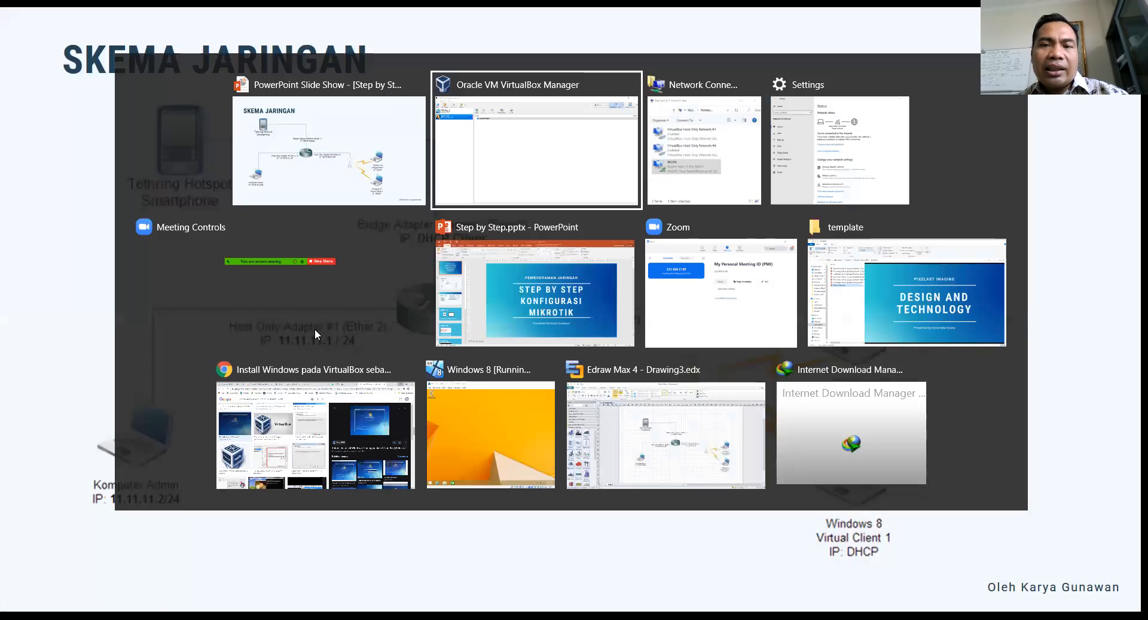
pyautogui.hotkey('alt', 'Tab')
pyautogui.hotkey('alt', 'Tab')
pyautogui.hotkey('alt', 'Tab')
pyautogui.hotkey('alt', 'Tab')
pyautogui.hotkey('alt', 'Tab')
pyautogui.hotkey('alt', 'Tab')
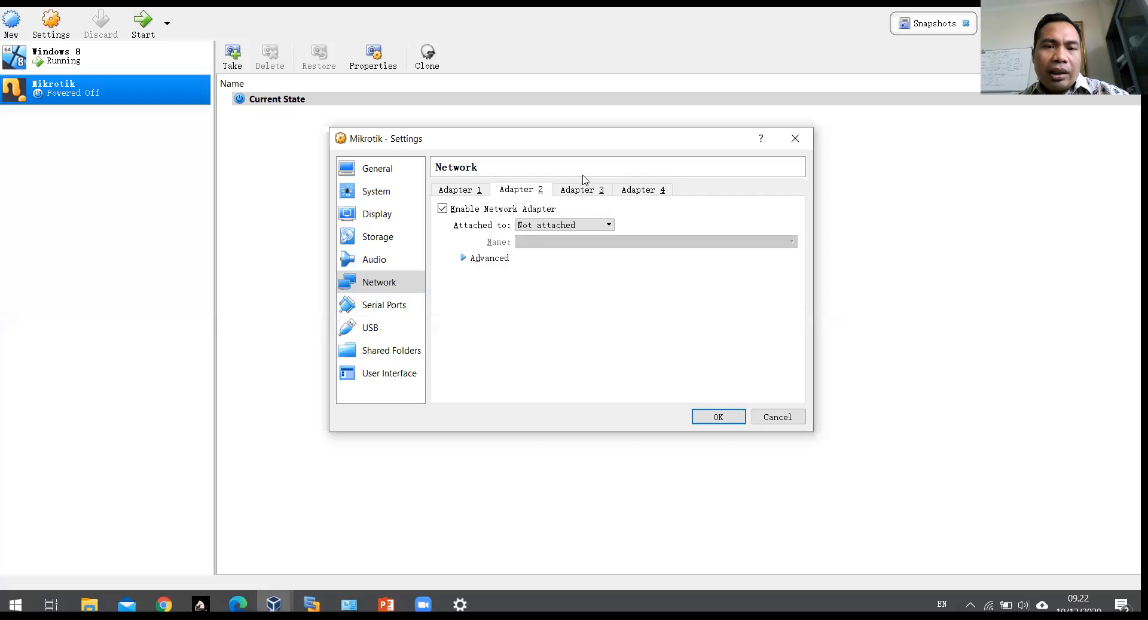
pyautogui.click(549, 225)
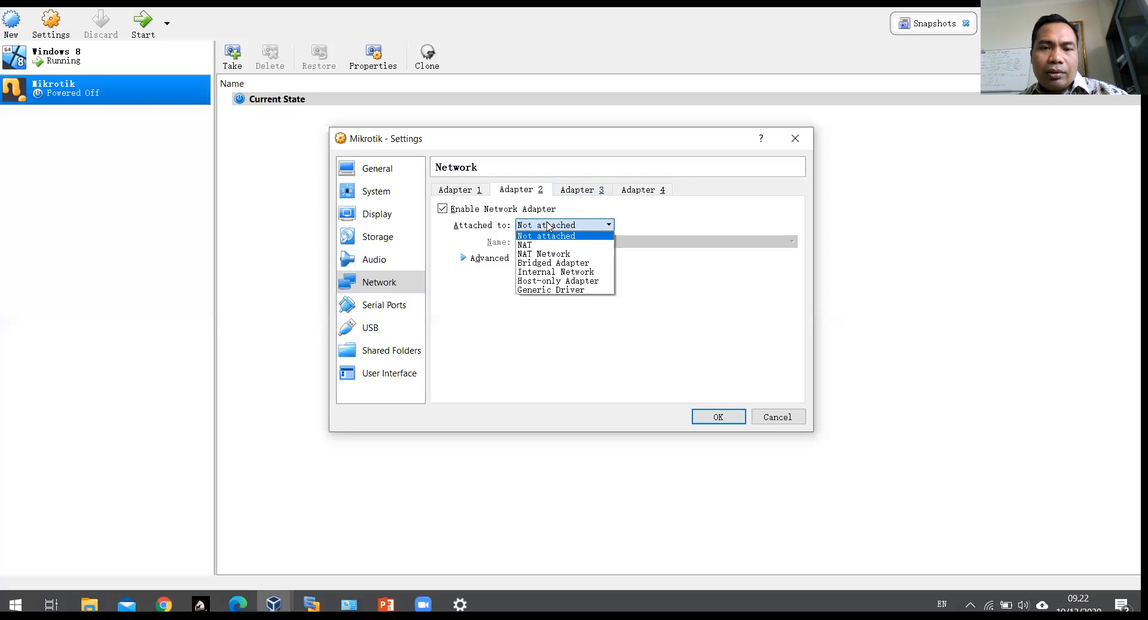
pyautogui.click(565, 281)
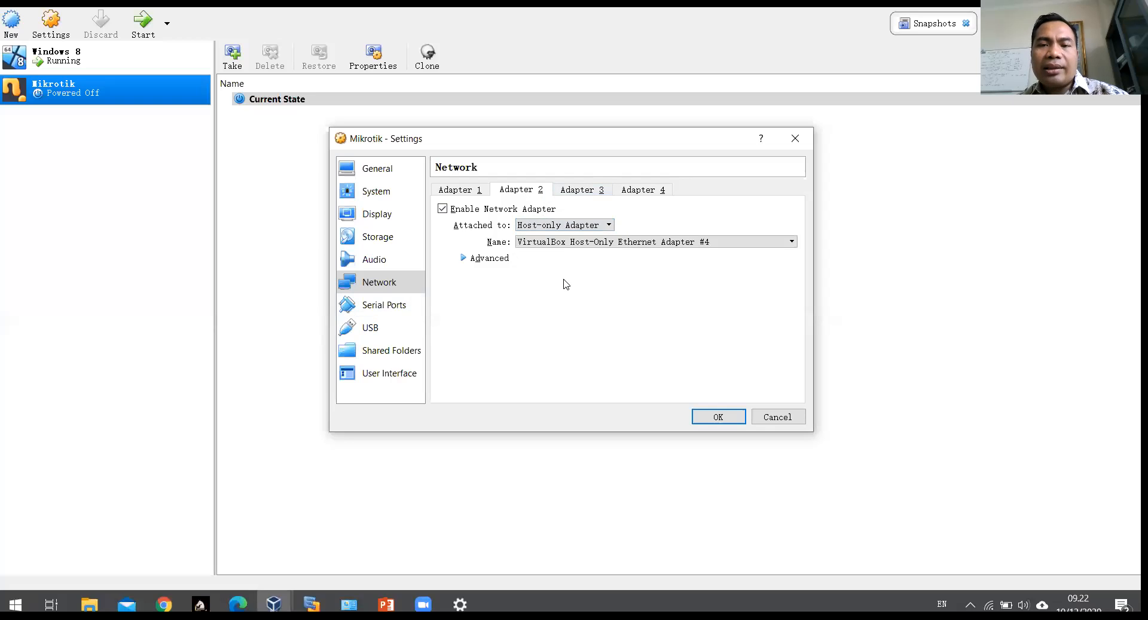
pyautogui.click(565, 242)
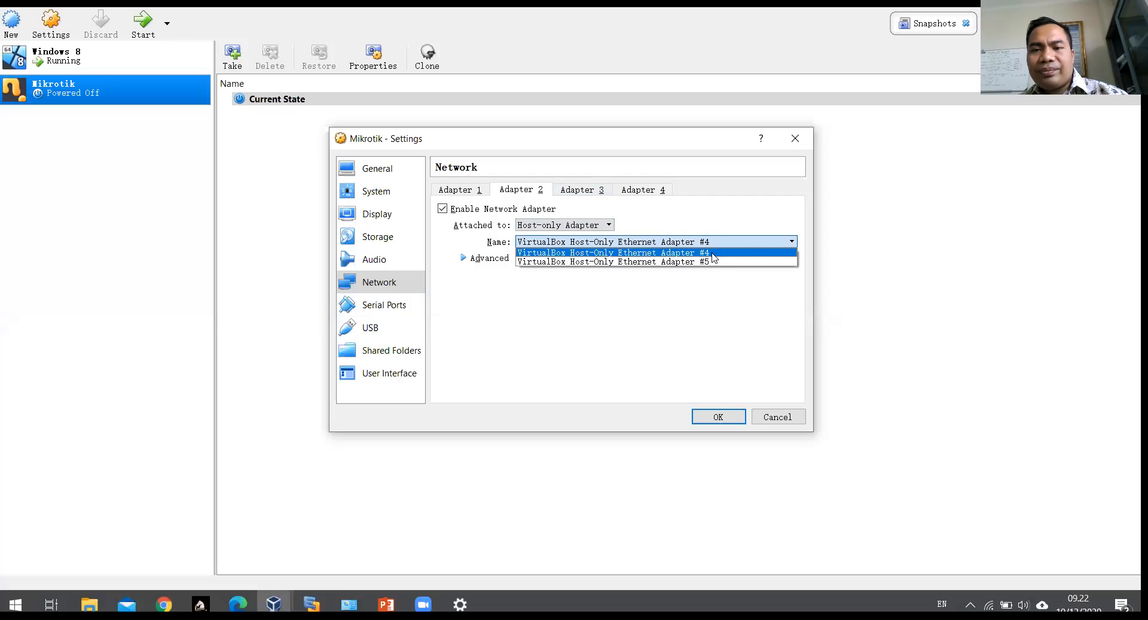
pyautogui.click(713, 252)
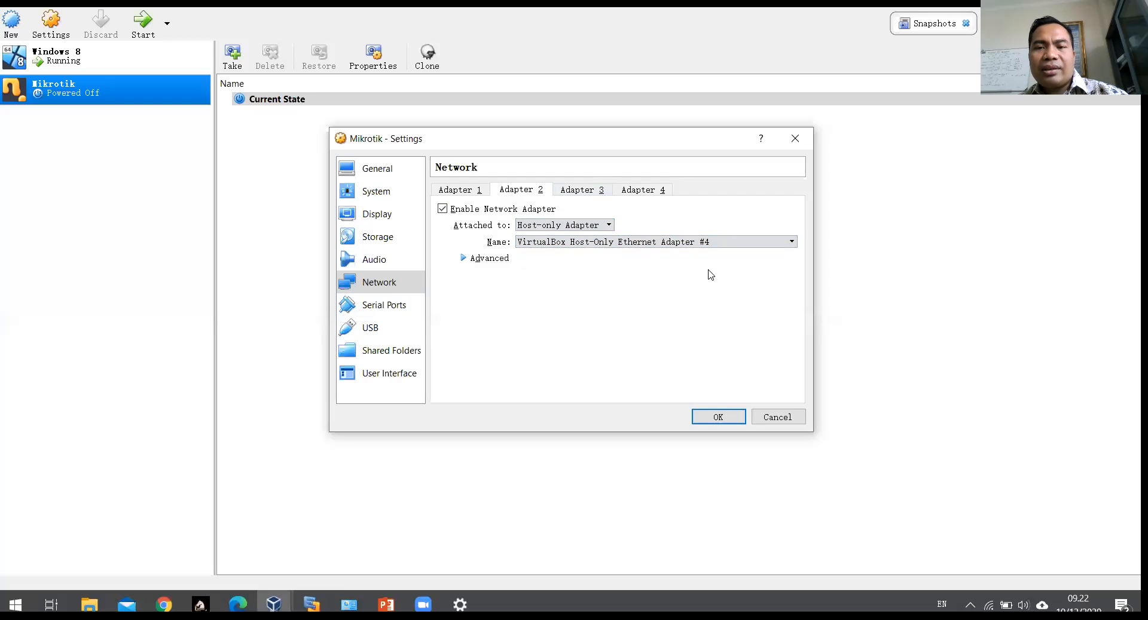
pyautogui.hotkey('alt', 'Tab')
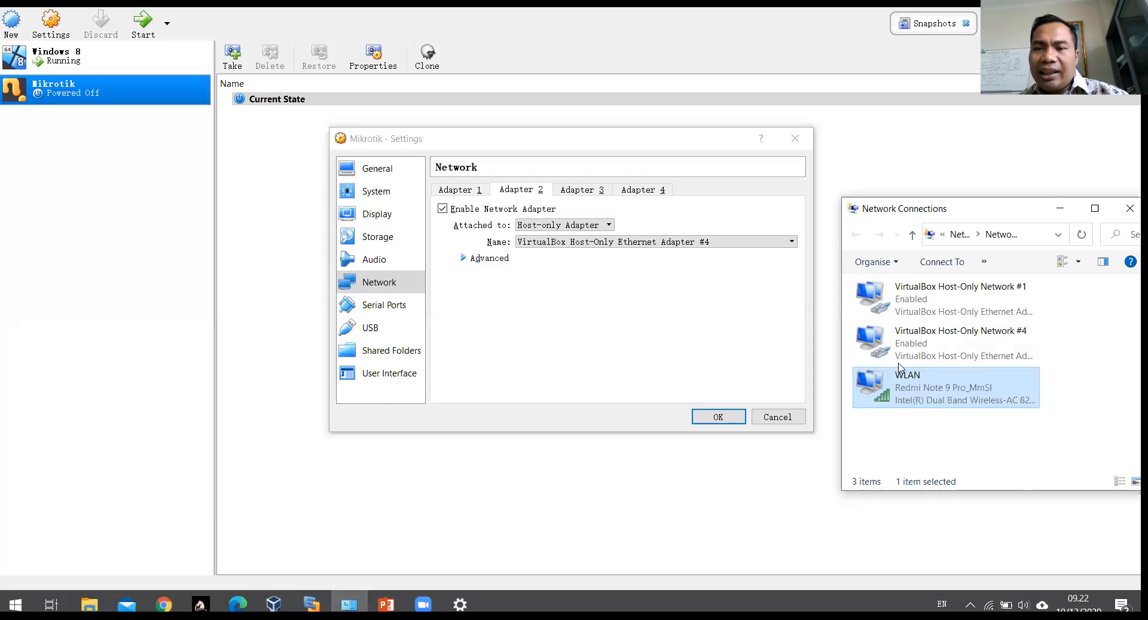
# Step: Rename the 'VirtualBox Host-Only Network #1' connection to 'VirtualBox Host-Only Network #5'
pyautogui.click(998, 347)
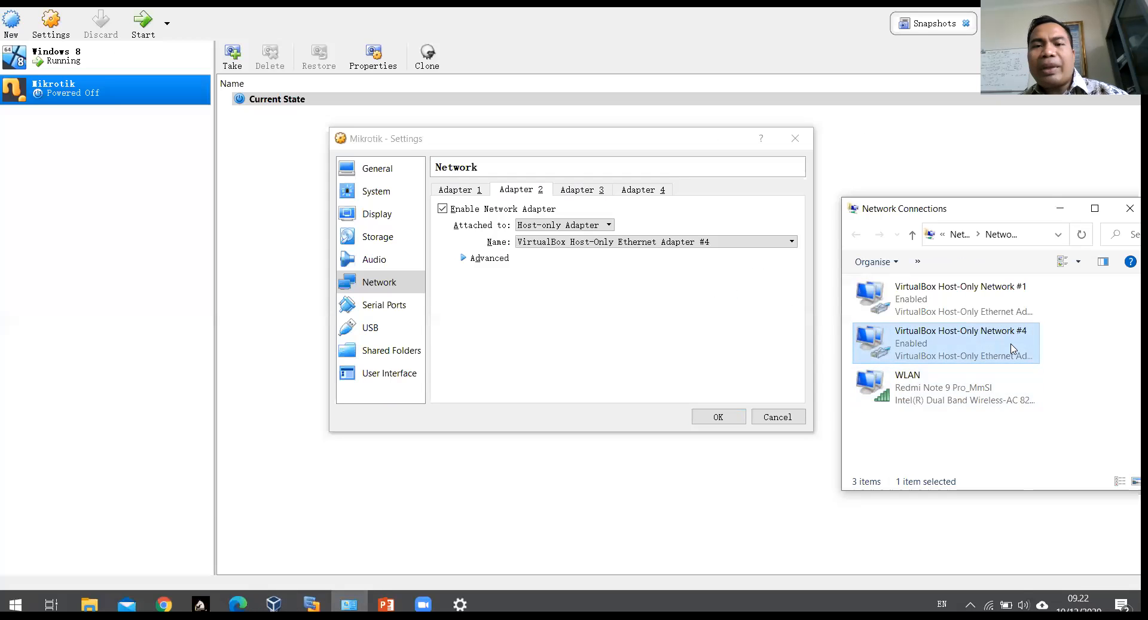
pyautogui.rightClick(1012, 287)
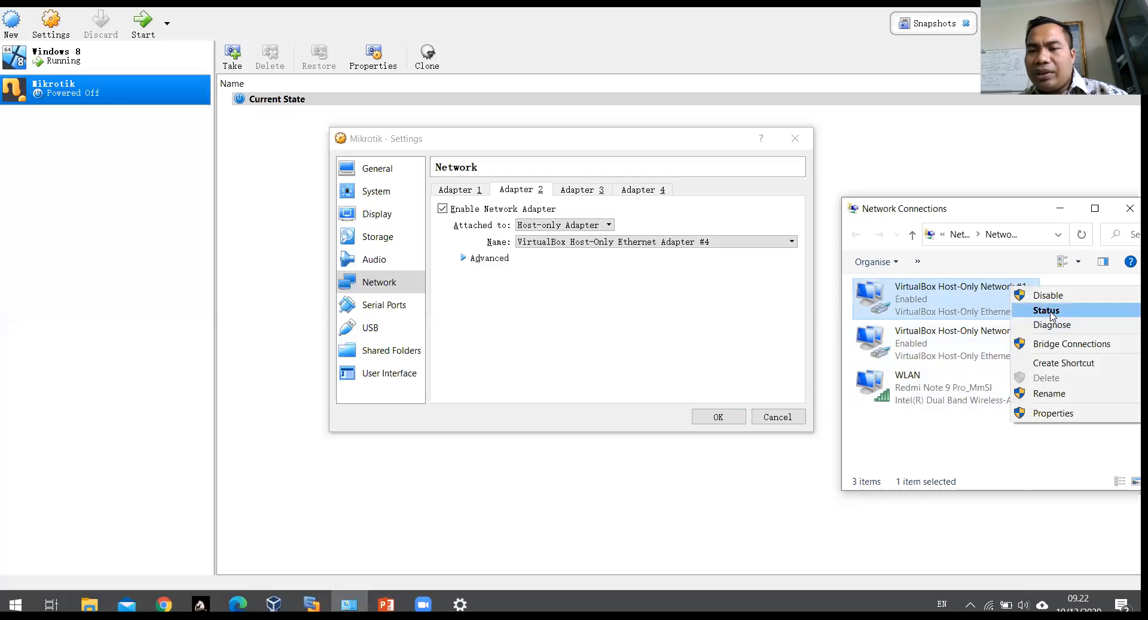
pyautogui.click(1054, 393)
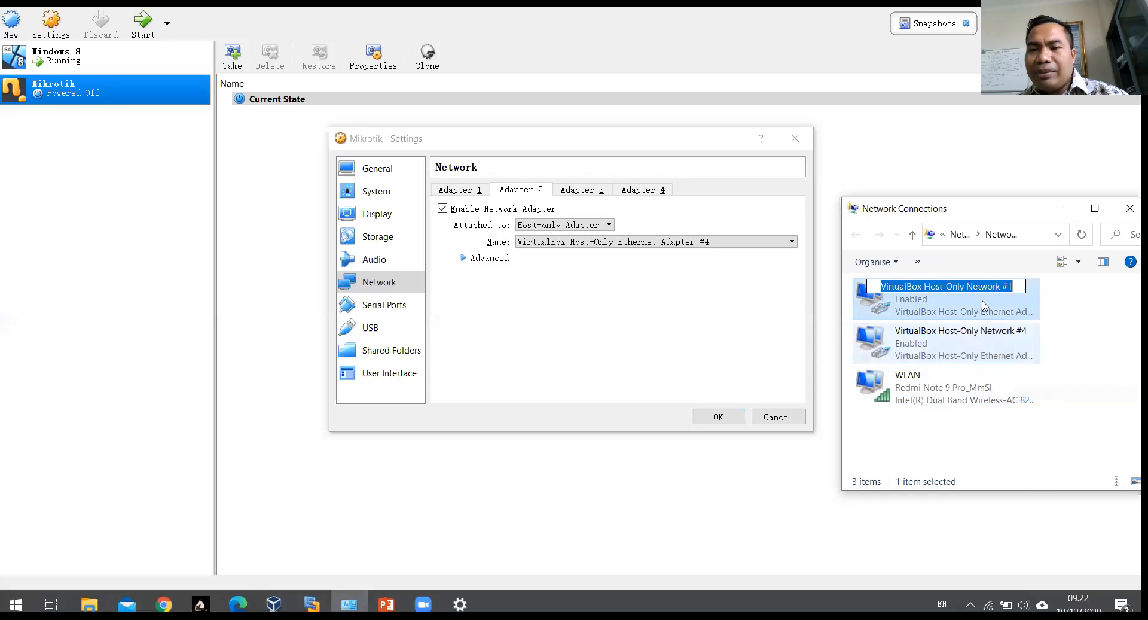
pyautogui.click(1017, 287)
pyautogui.press('BackSpace')
pyautogui.write('5')
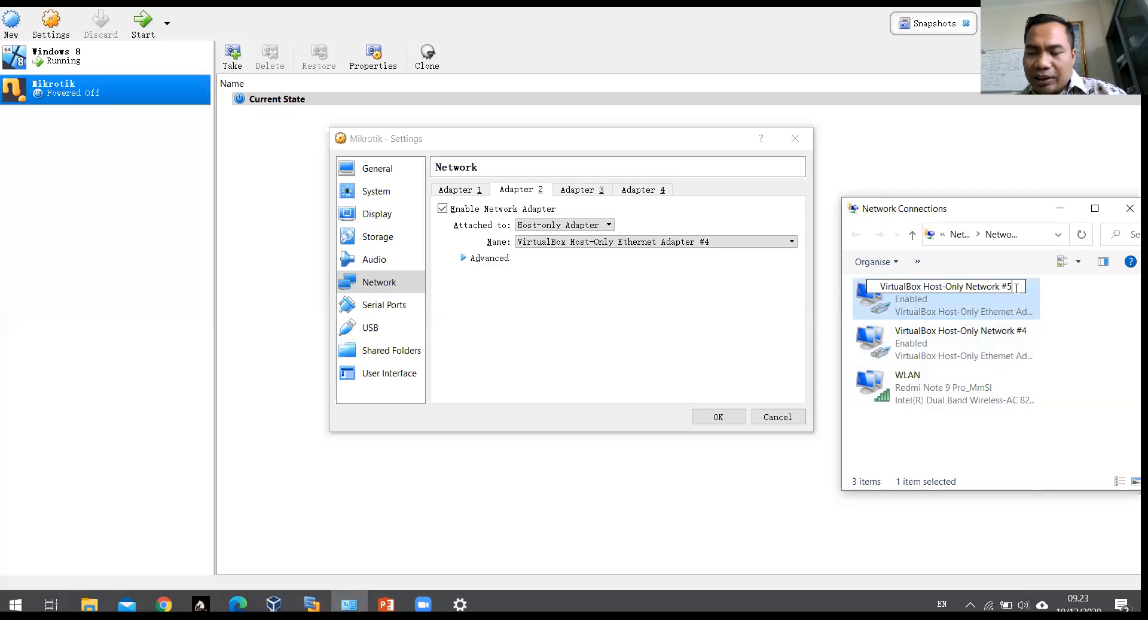
pyautogui.press('Return')
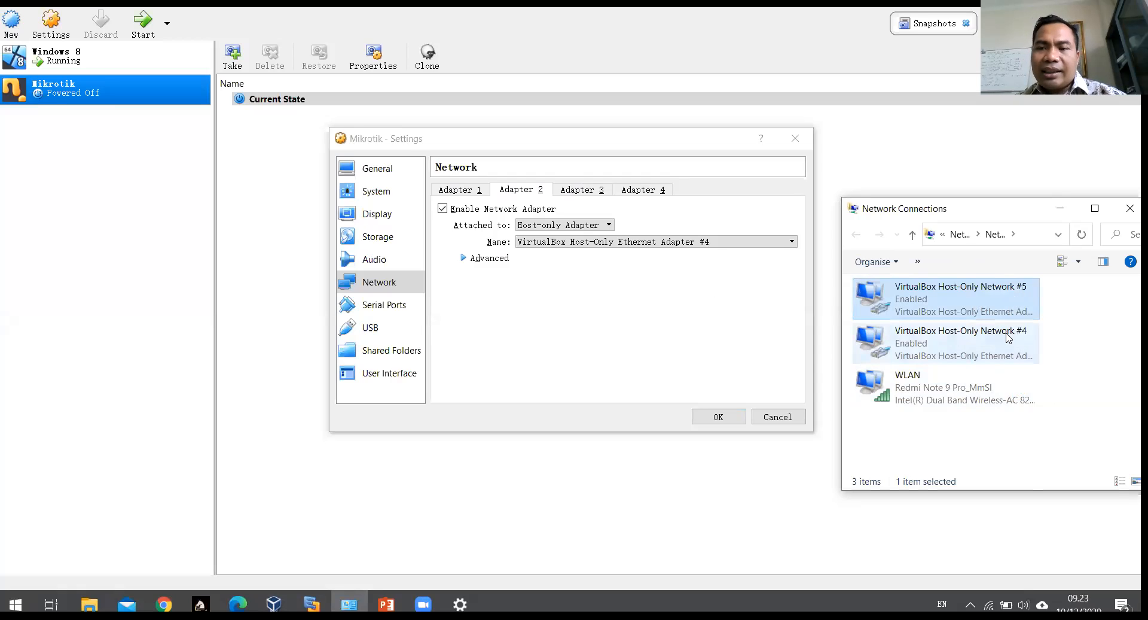
pyautogui.click(1017, 333)
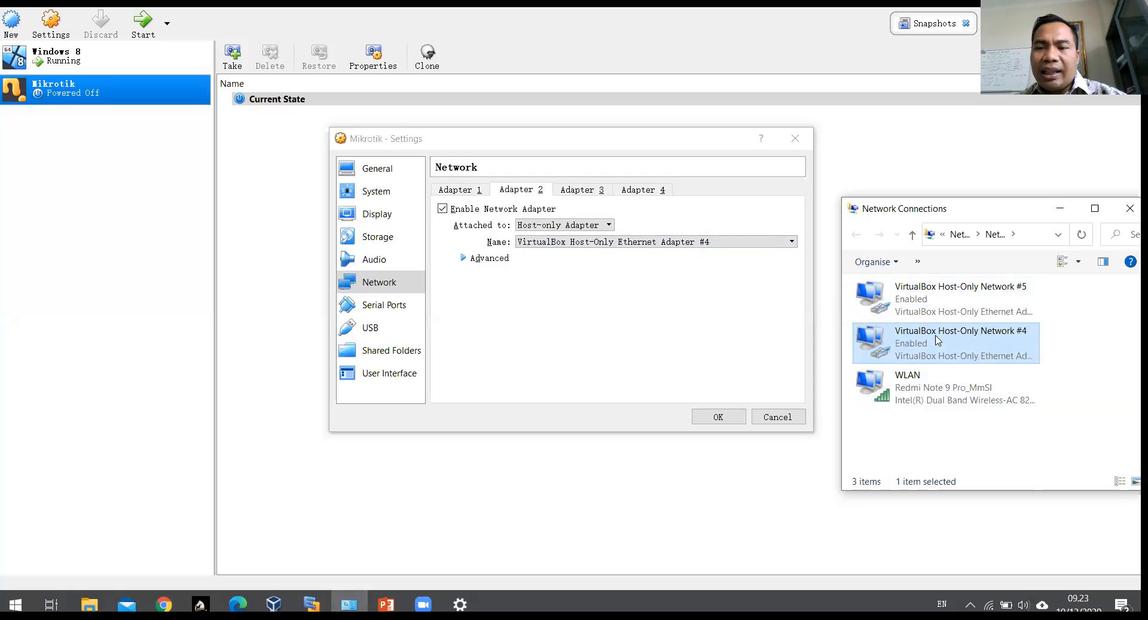
pyautogui.click(585, 311)
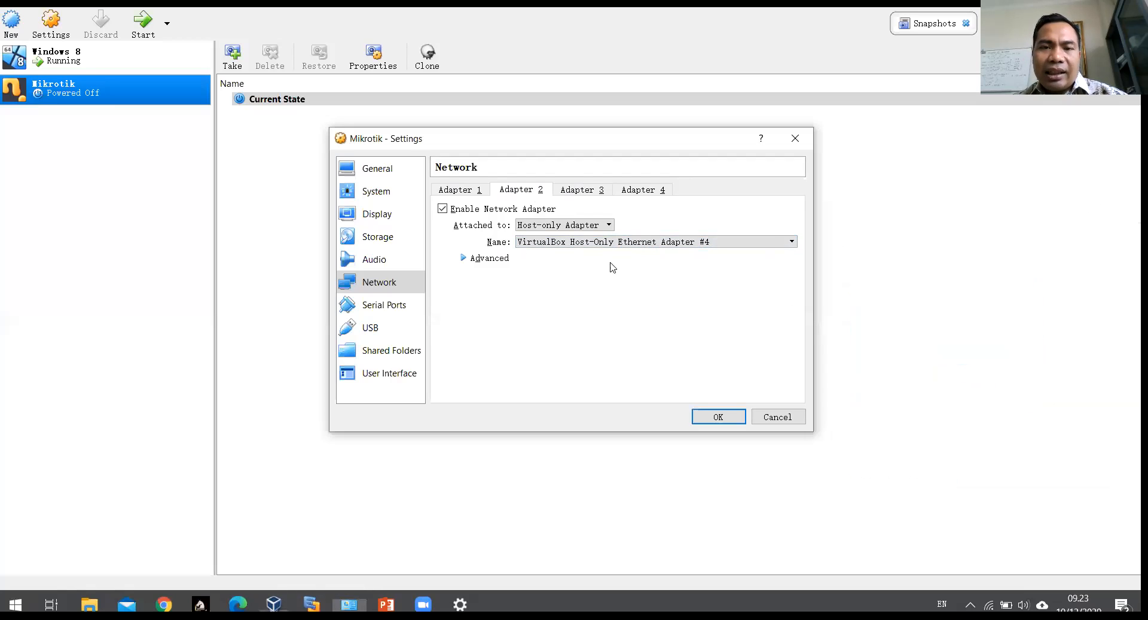
# Step: Attach Adapter 3 as Host-only Adapter on VirtualBox Host-Only Ethernet Adapter #5
pyautogui.click(583, 189)
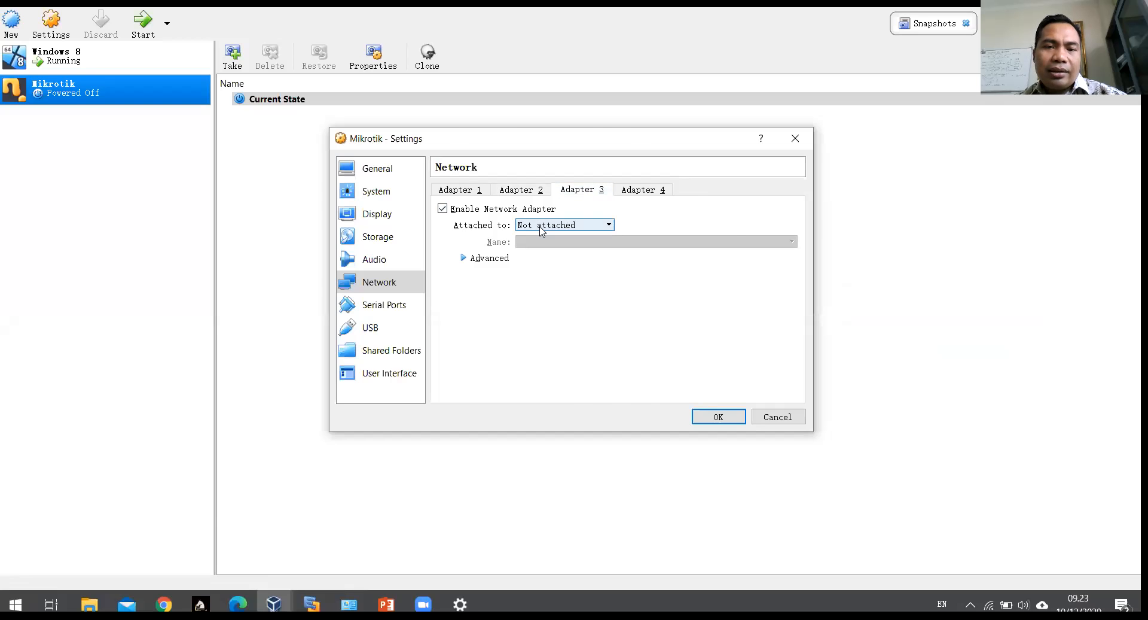
pyautogui.hotkey('alt', 'Tab')
pyautogui.click(539, 225)
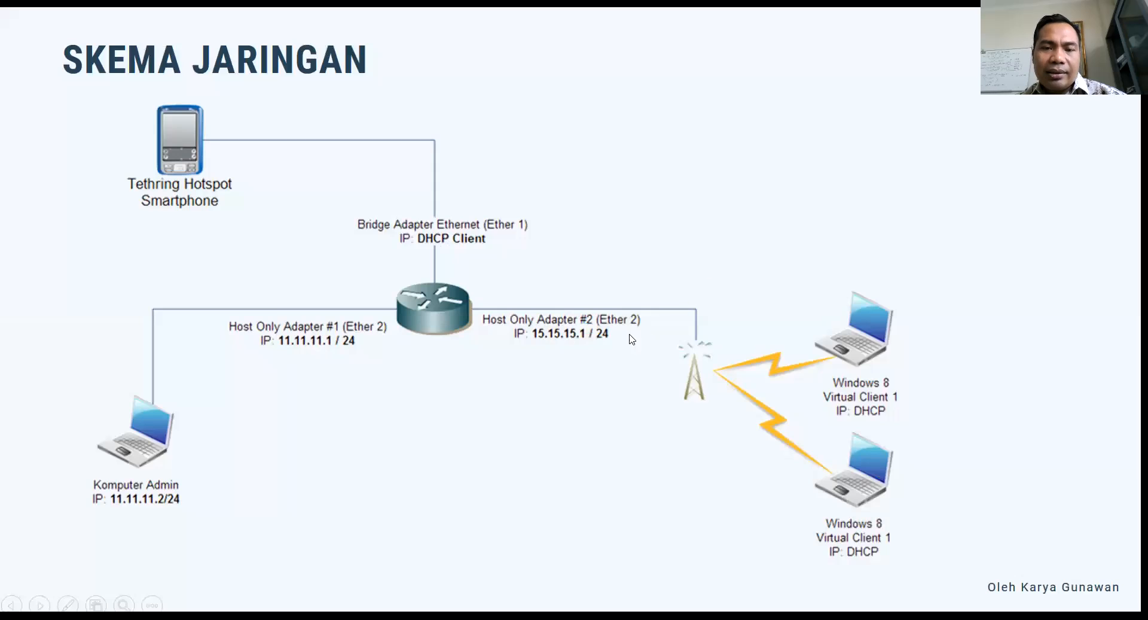
pyautogui.hotkey('alt', 'Tab')
pyautogui.click(598, 226)
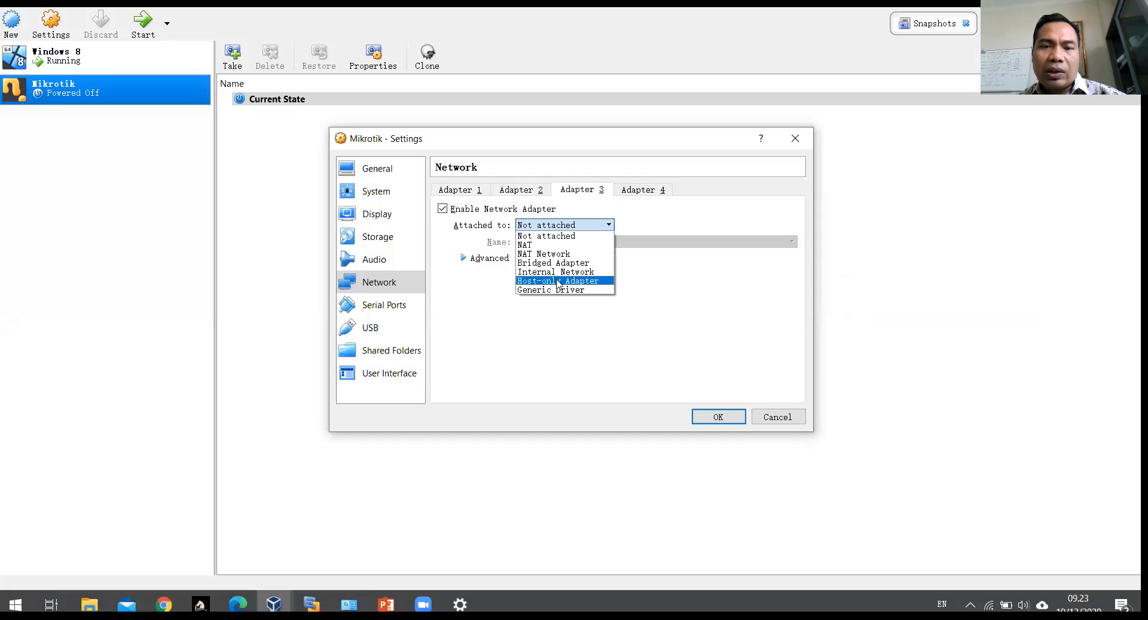
pyautogui.click(558, 281)
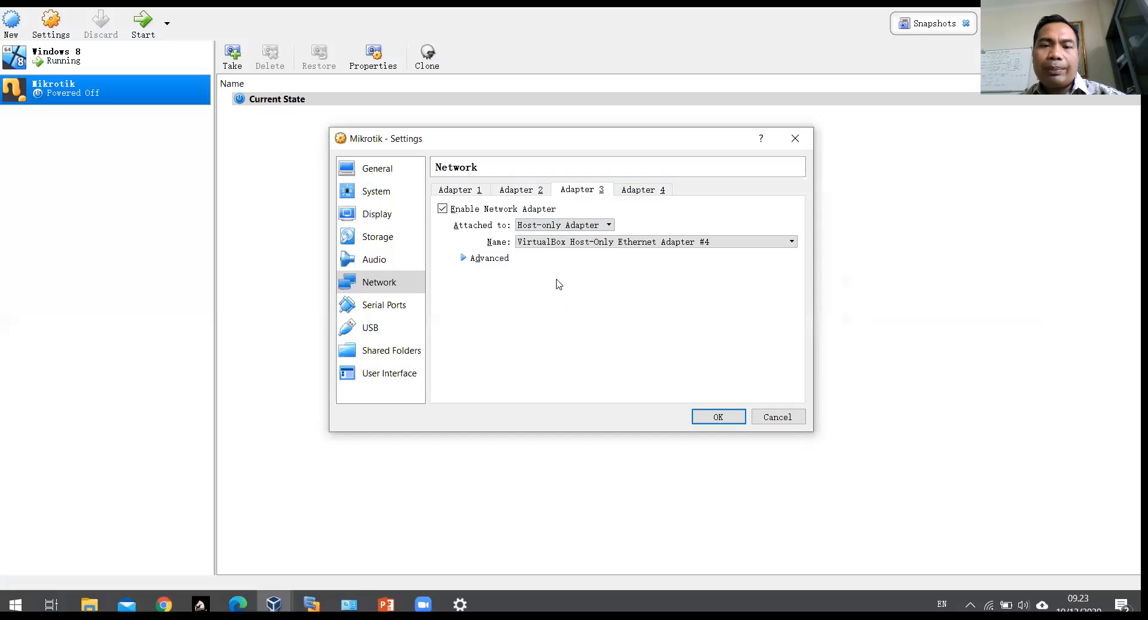
pyautogui.click(674, 244)
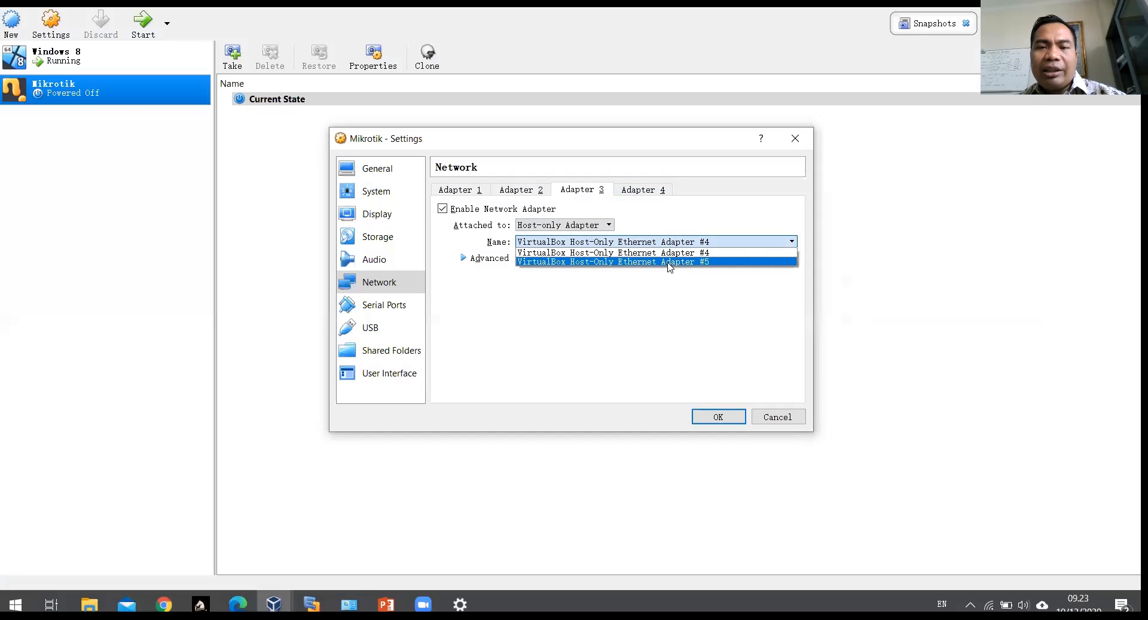
pyautogui.click(667, 252)
# Step: Verify Adapter 2 stays on #4 and Adapter 3 on #5
pyautogui.click(535, 191)
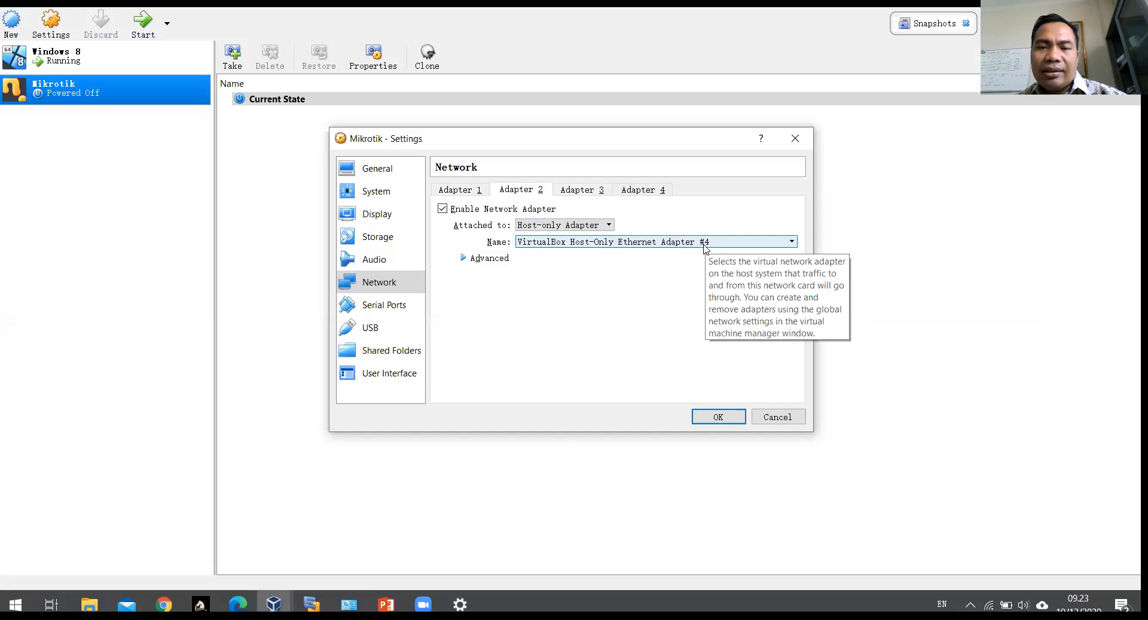
pyautogui.click(582, 189)
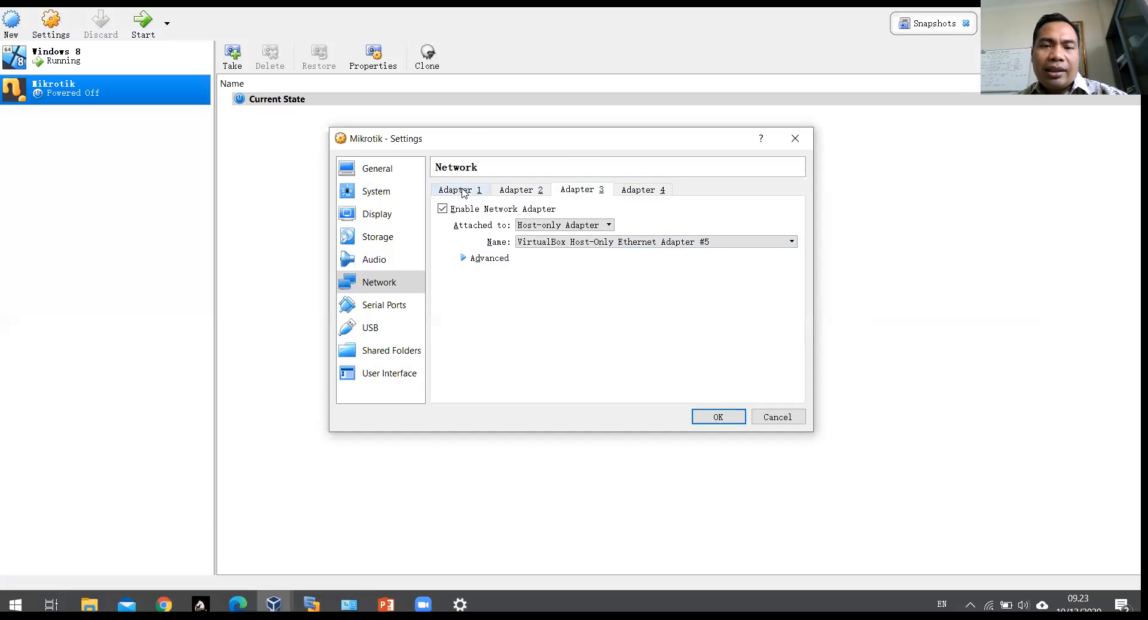
pyautogui.hotkey('alt', 'Tab')
pyautogui.hotkey('alt', 'Tab')
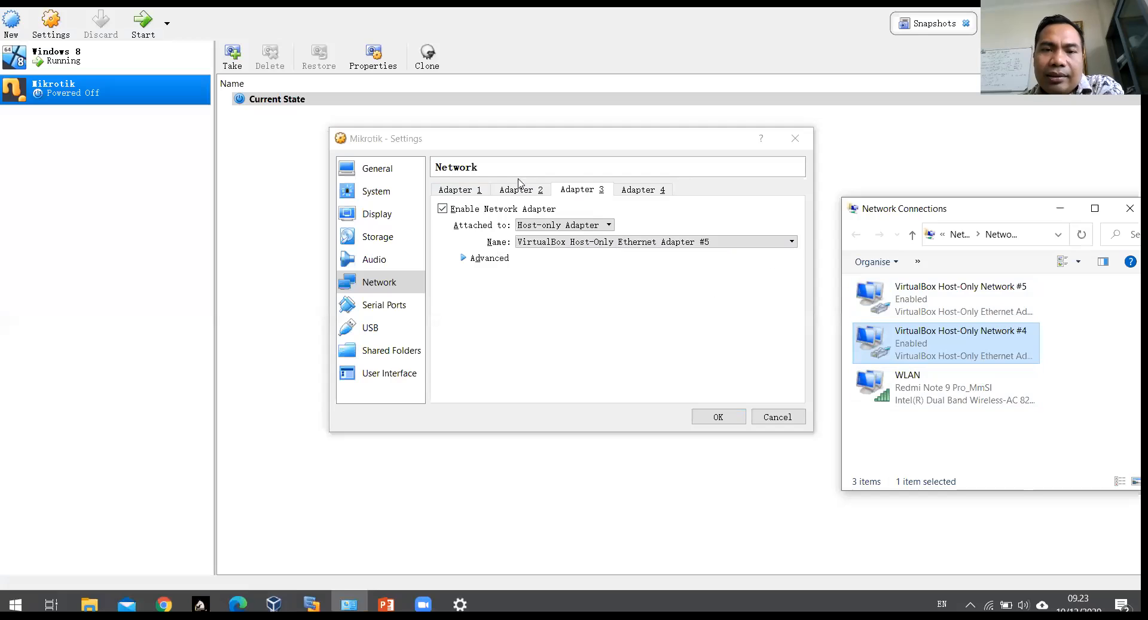
pyautogui.click(469, 190)
pyautogui.click(582, 242)
pyautogui.click(582, 242)
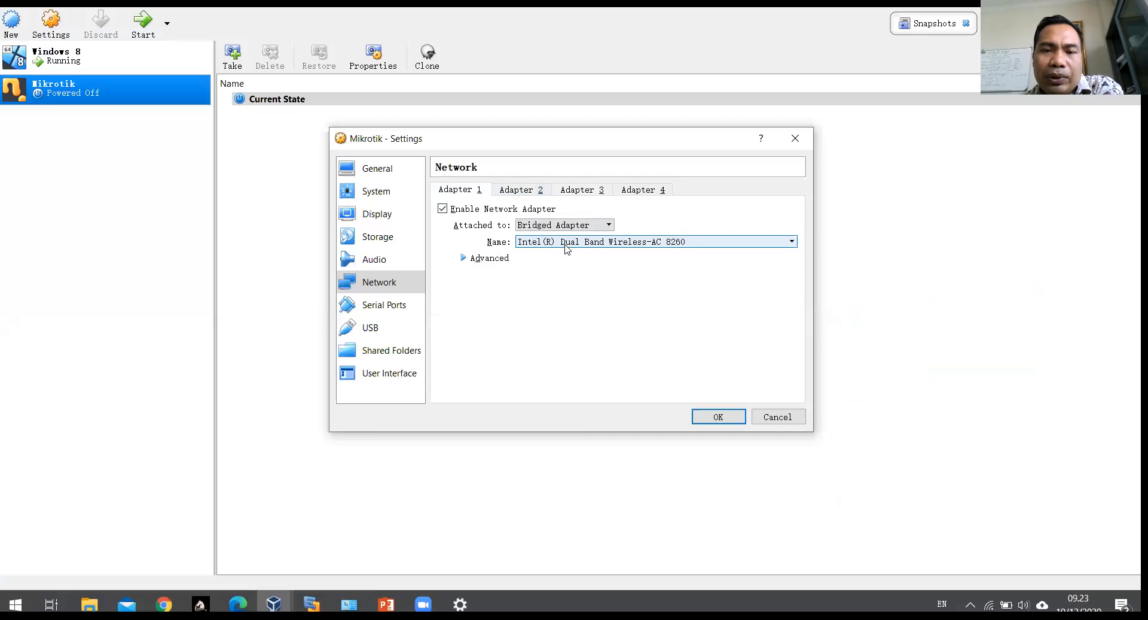
pyautogui.click(525, 189)
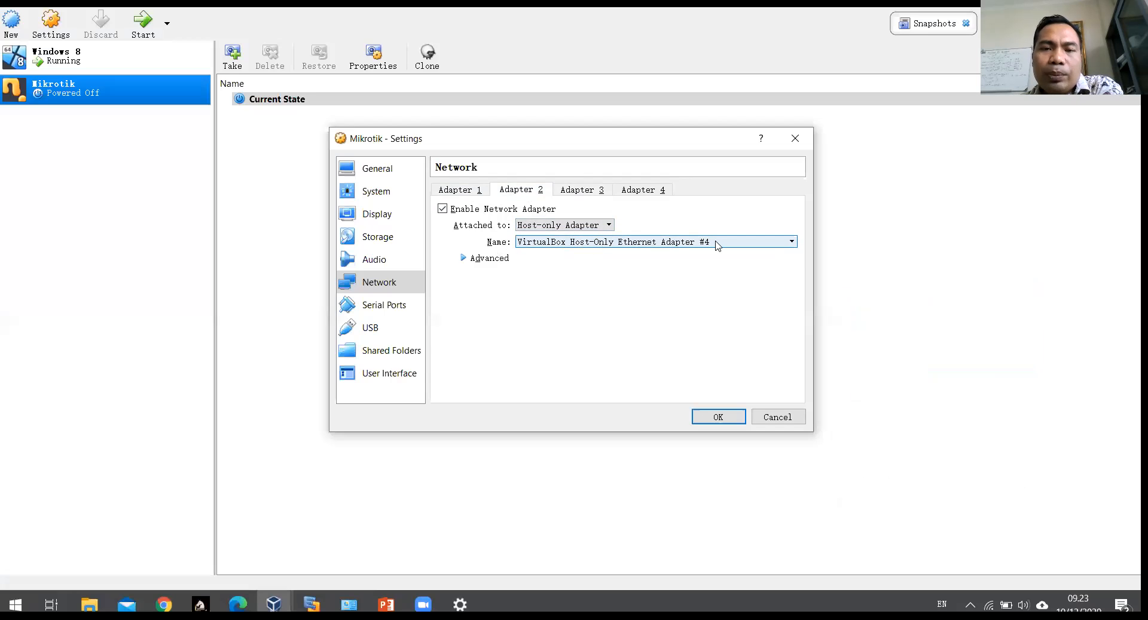
pyautogui.click(574, 192)
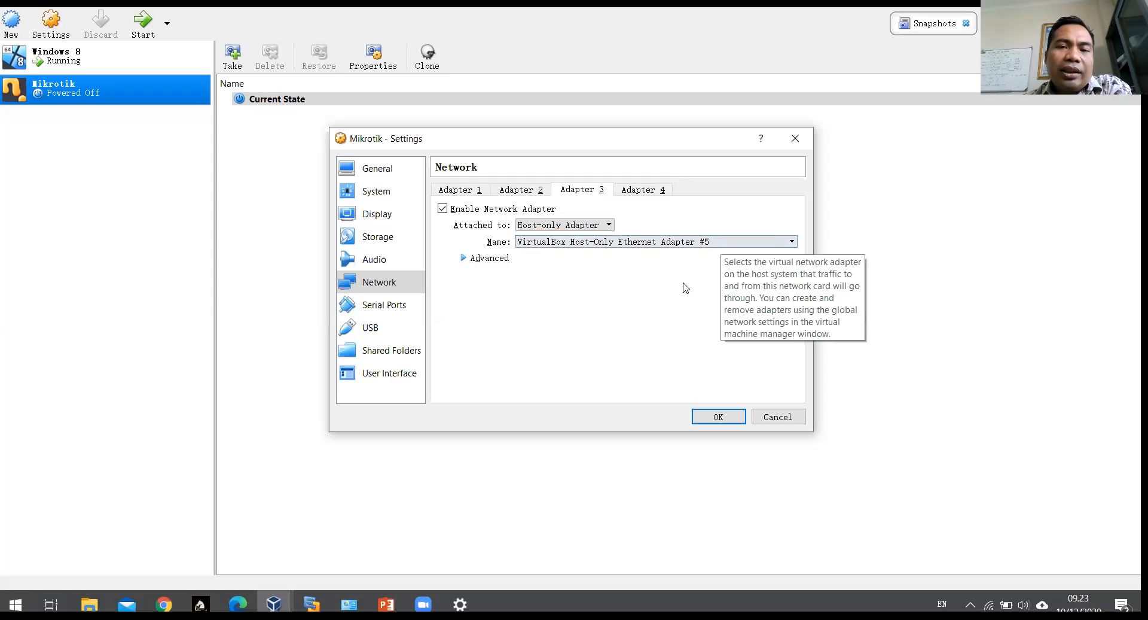
pyautogui.click(476, 193)
pyautogui.click(526, 193)
pyautogui.click(569, 192)
pyautogui.click(455, 191)
pyautogui.click(516, 189)
pyautogui.click(580, 193)
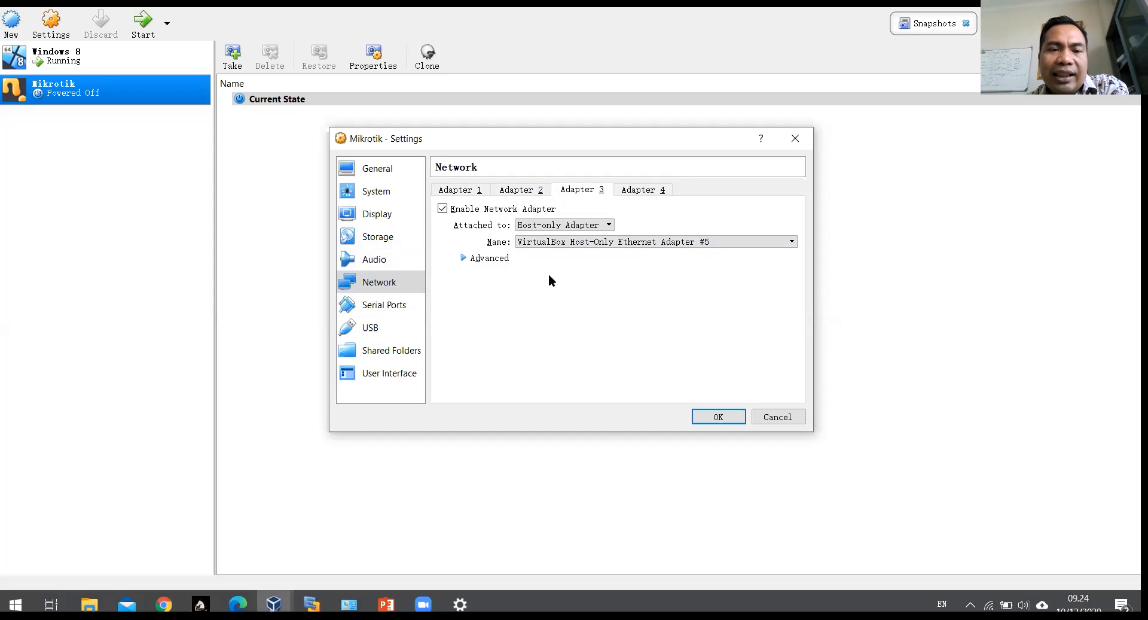
# Step: Insert mikrotik-6.41.3.iso as the disk file for the empty IDE optical drive
pyautogui.click(390, 240)
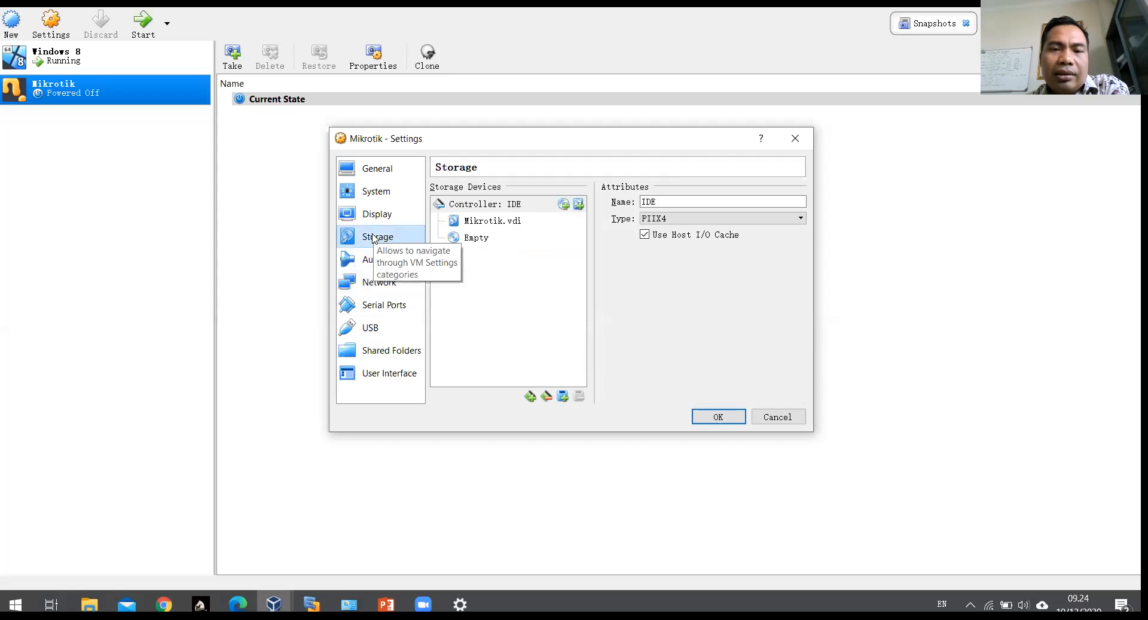
pyautogui.click(469, 240)
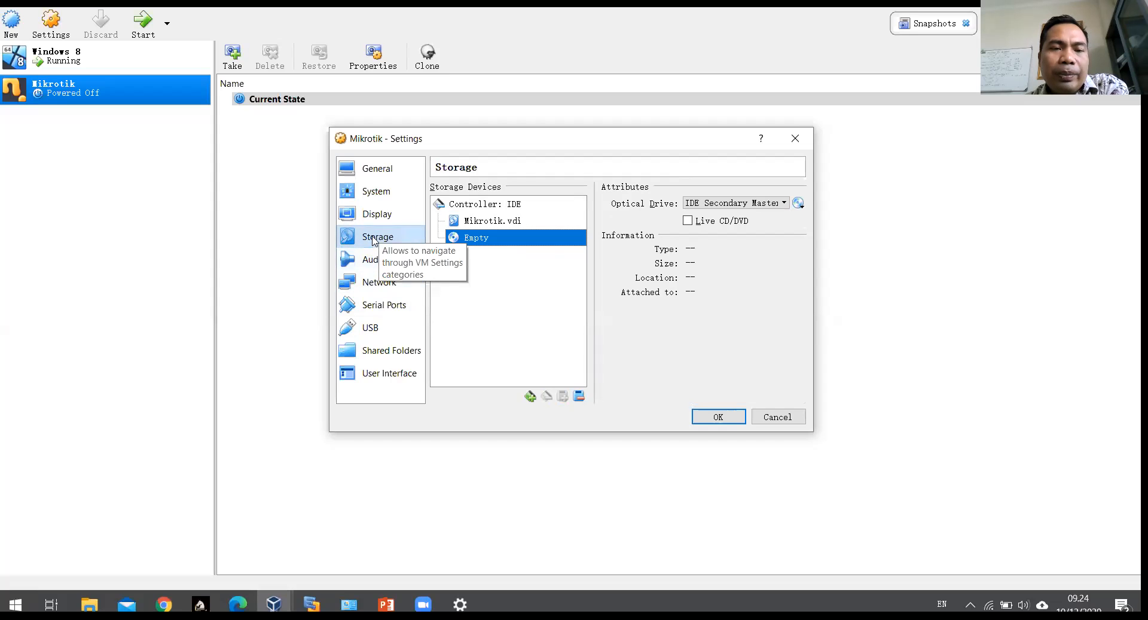
pyautogui.click(393, 238)
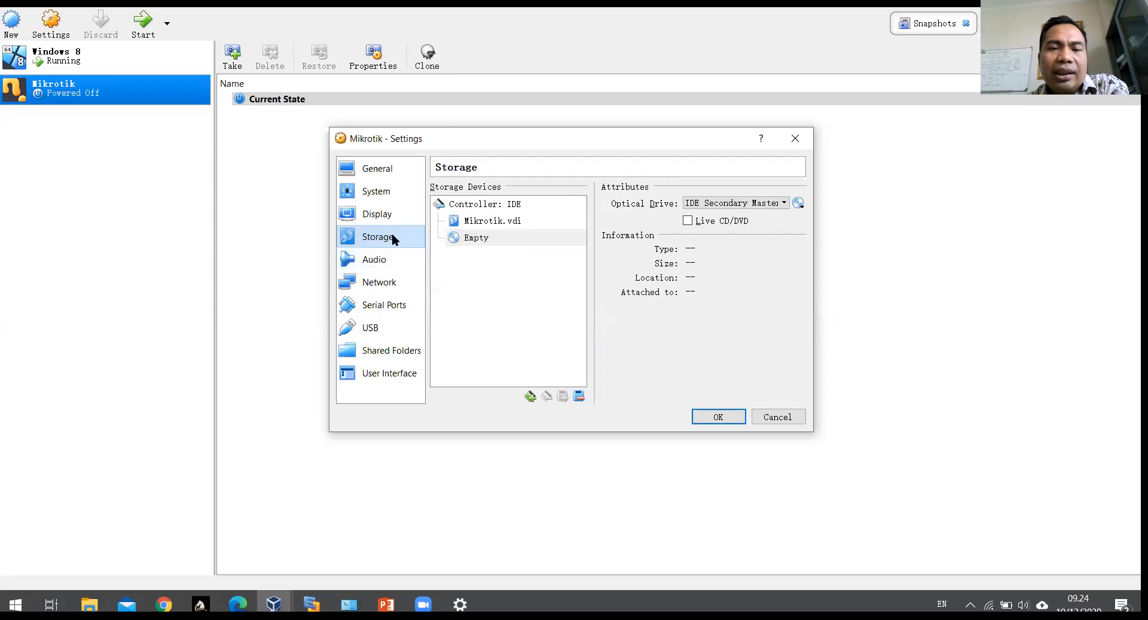
pyautogui.click(463, 239)
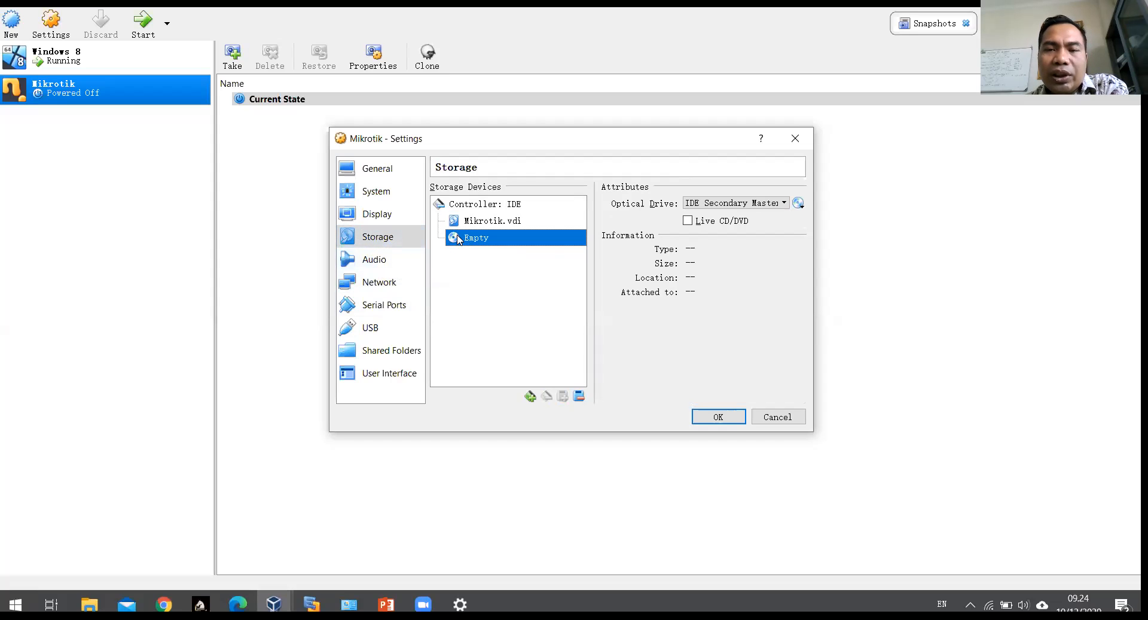
pyautogui.click(799, 204)
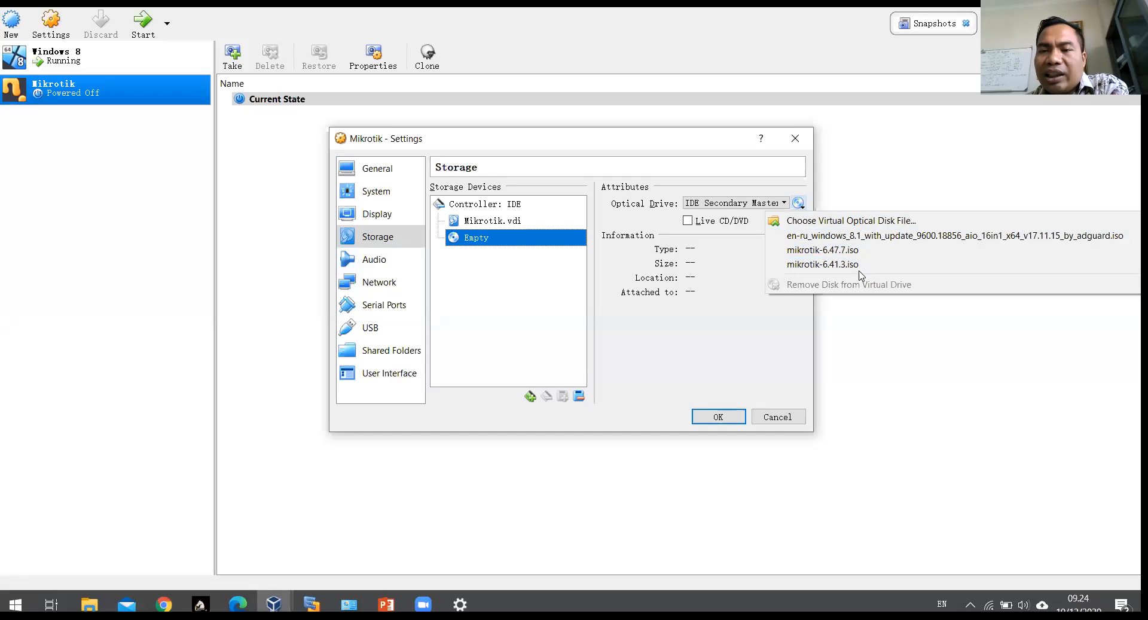
pyautogui.click(898, 226)
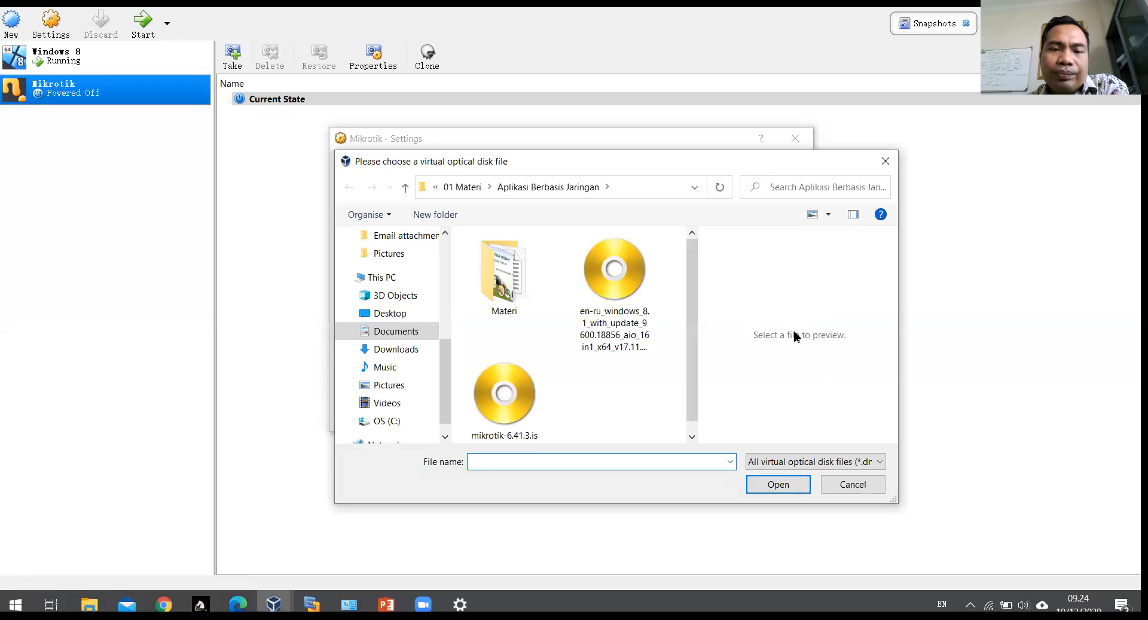
pyautogui.click(598, 276)
pyautogui.click(508, 395)
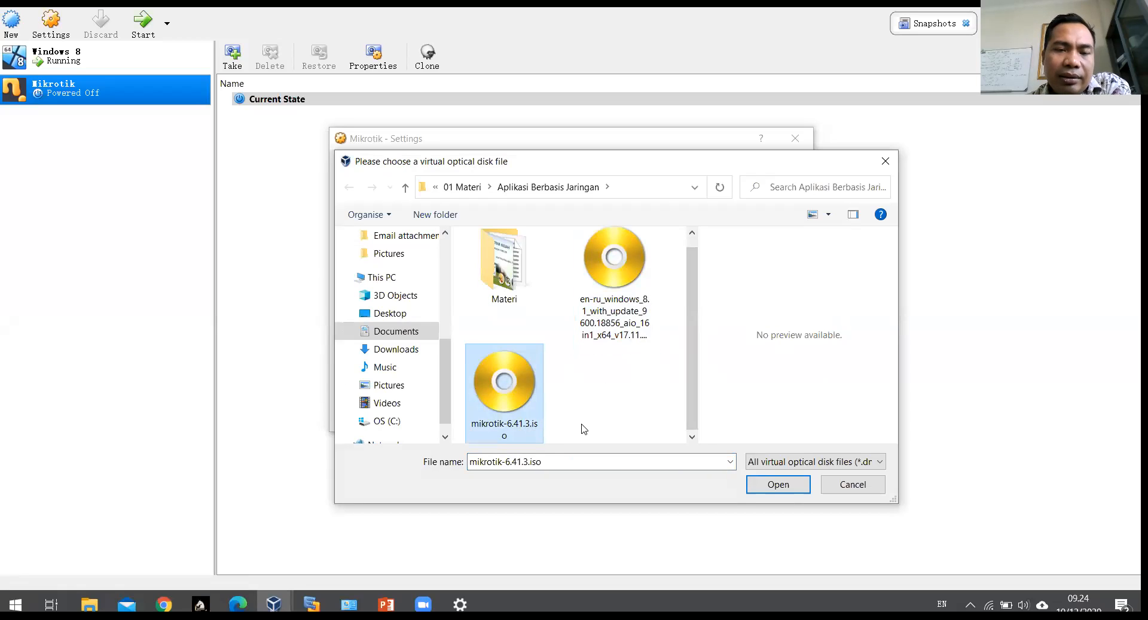
pyautogui.click(773, 482)
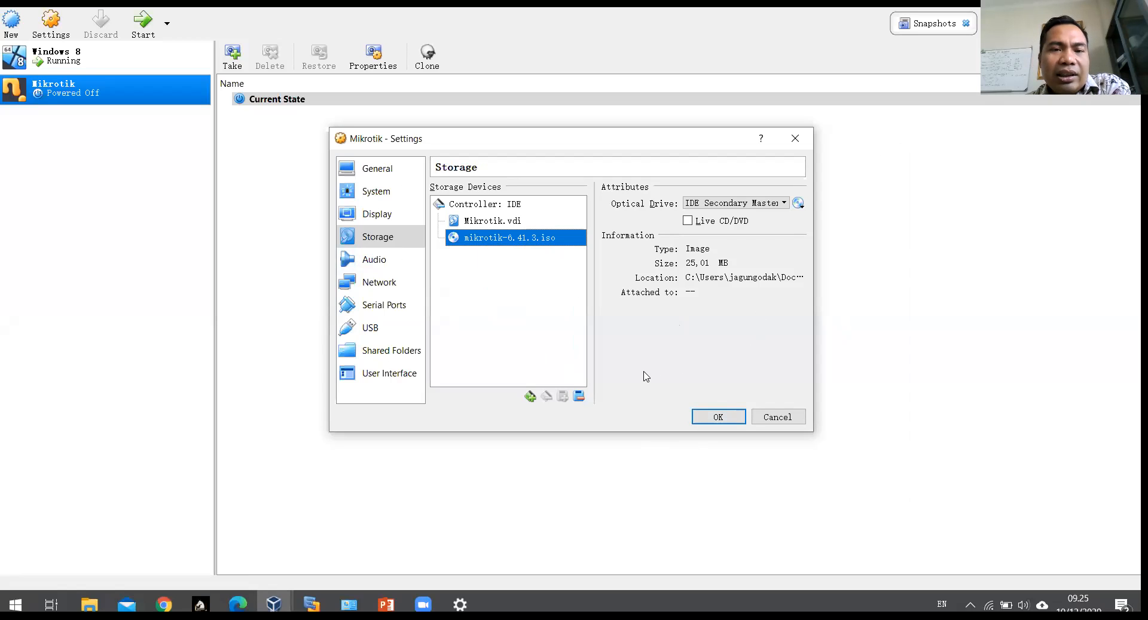
# Step: Review Adapters 1–3: bridged, host-only #4 and host-only #5
pyautogui.click(392, 288)
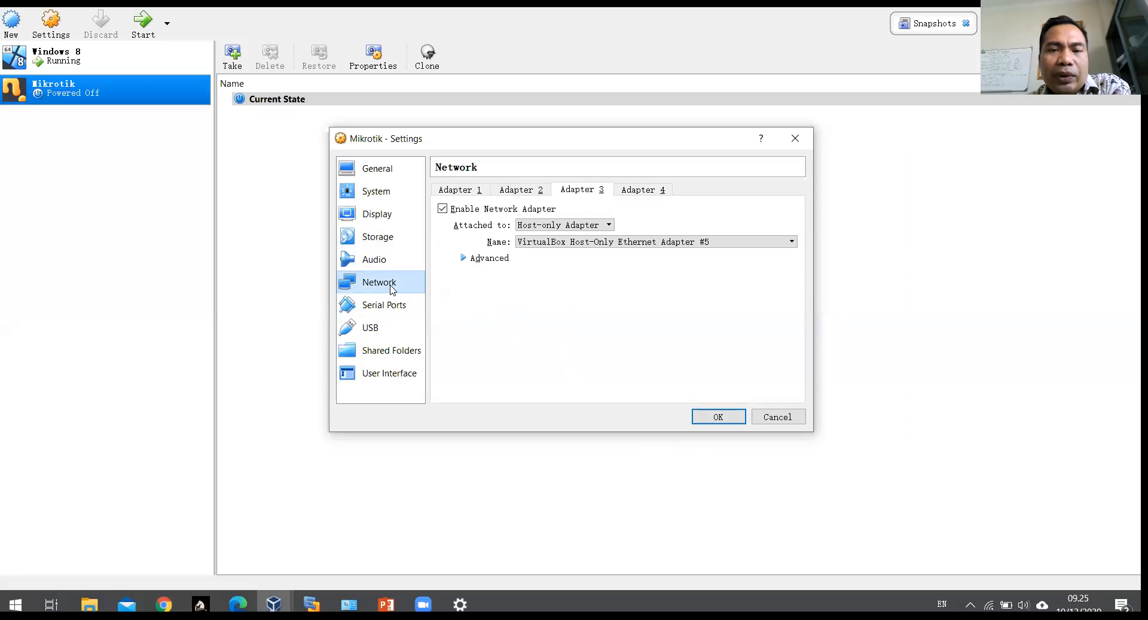
pyautogui.click(464, 192)
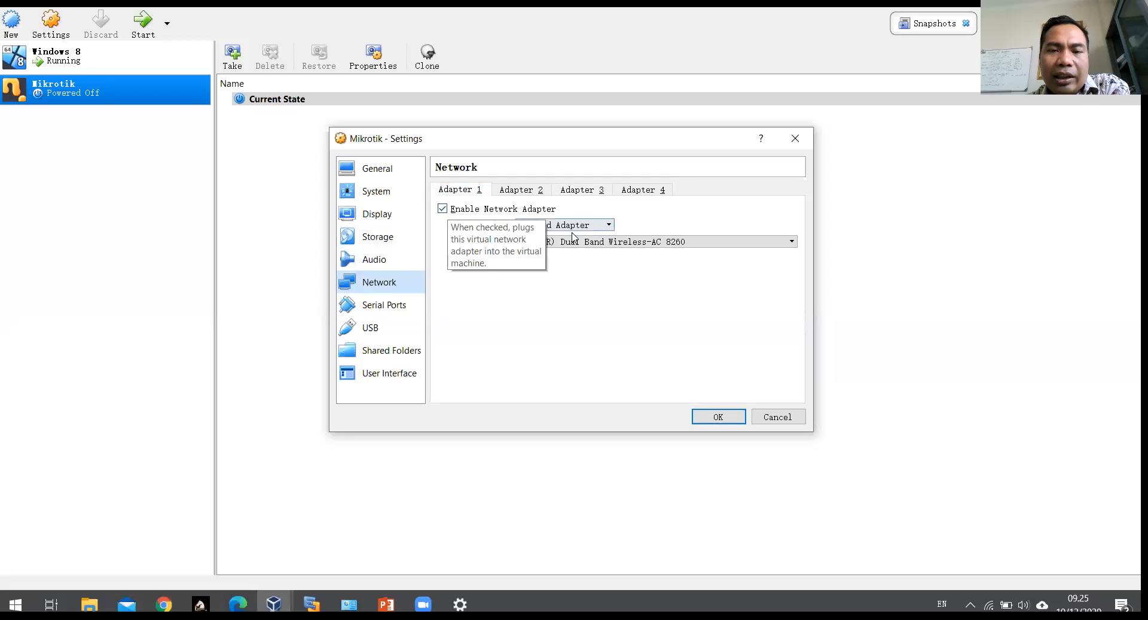
pyautogui.click(536, 190)
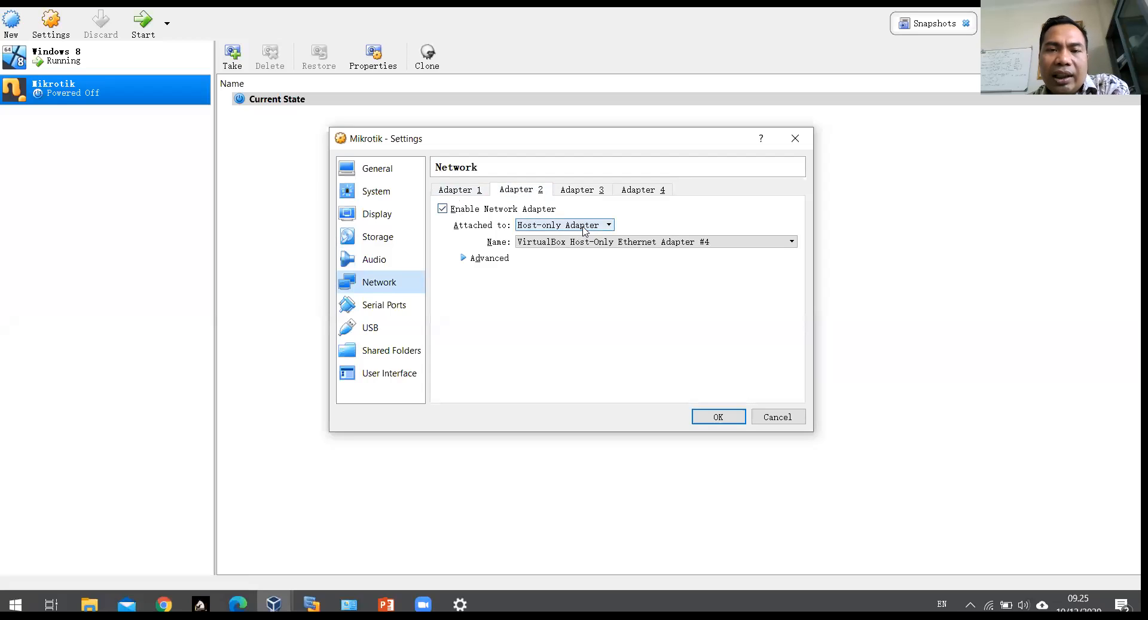
pyautogui.click(590, 190)
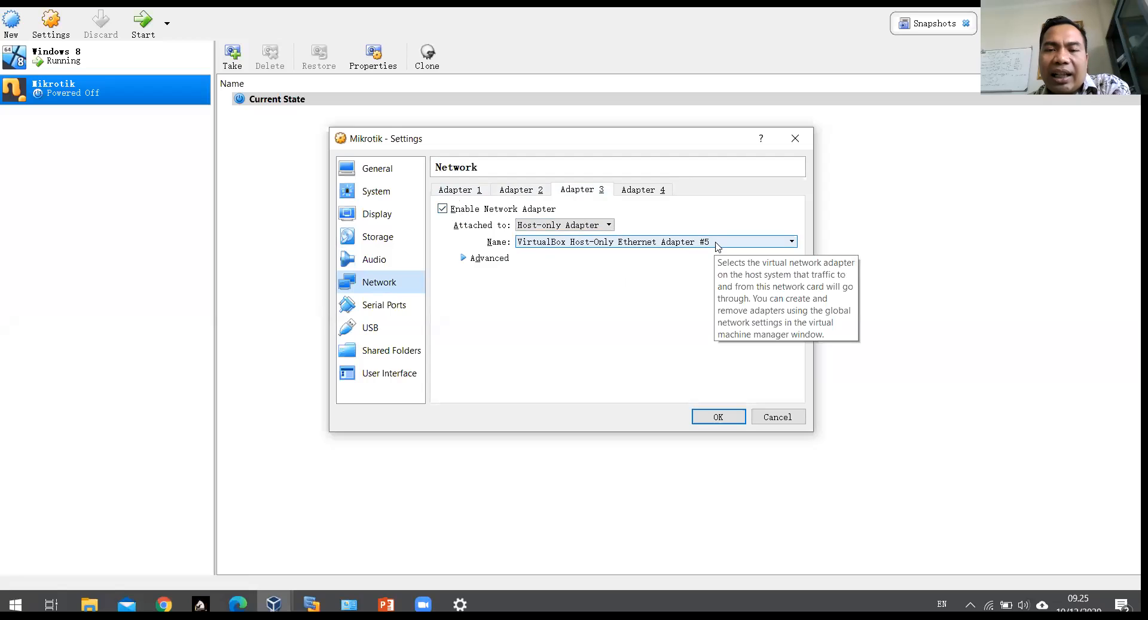
# Step: Confirm mikrotik-6.41.3.iso is loaded in Storage and accept the settings
pyautogui.click(386, 236)
pyautogui.click(489, 237)
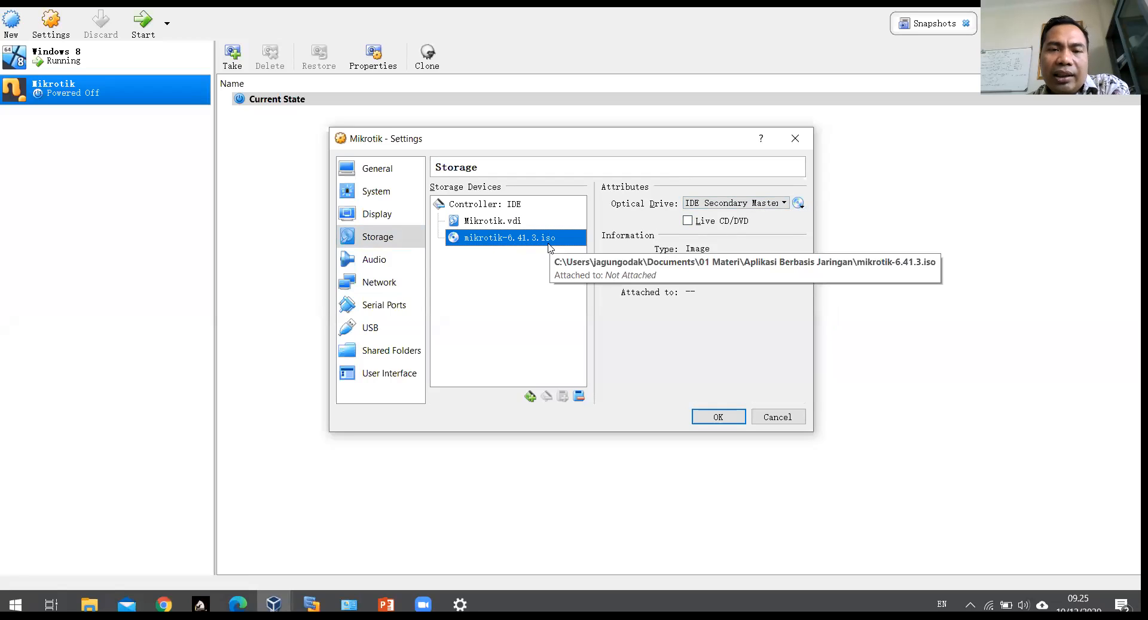
pyautogui.click(716, 418)
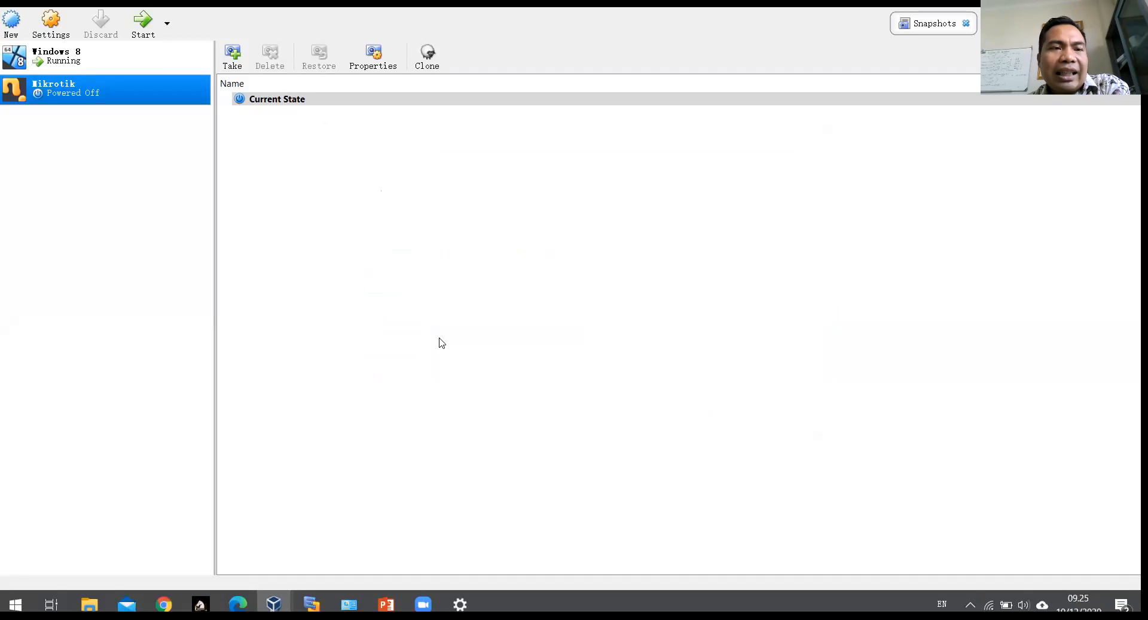
# Step: Start the Mikrotik VM and dismiss the keyboard auto-capture notice
pyautogui.click(143, 23)
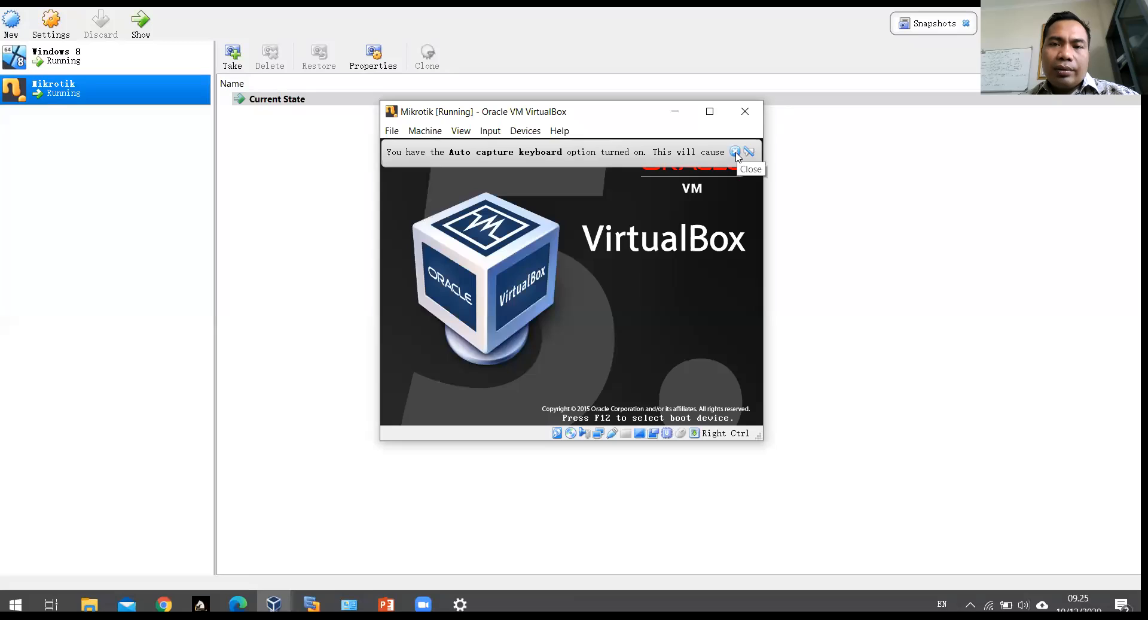
pyautogui.click(735, 152)
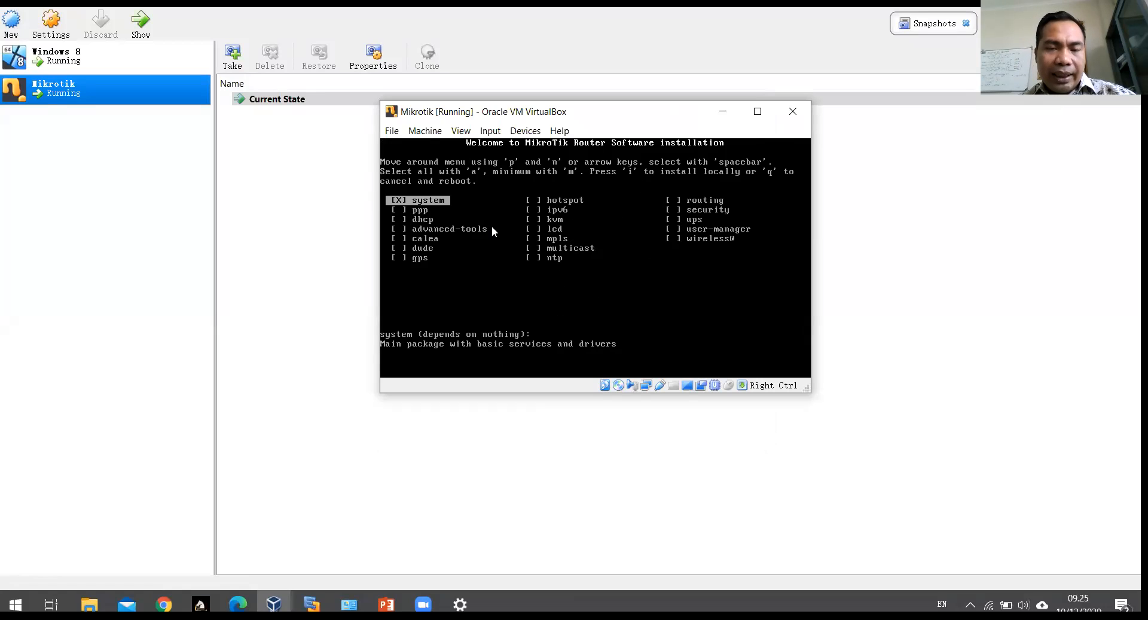
# Step: Select all packages with 'a', install with 'i', answer n to keep config and y to continue
pyautogui.press('a')
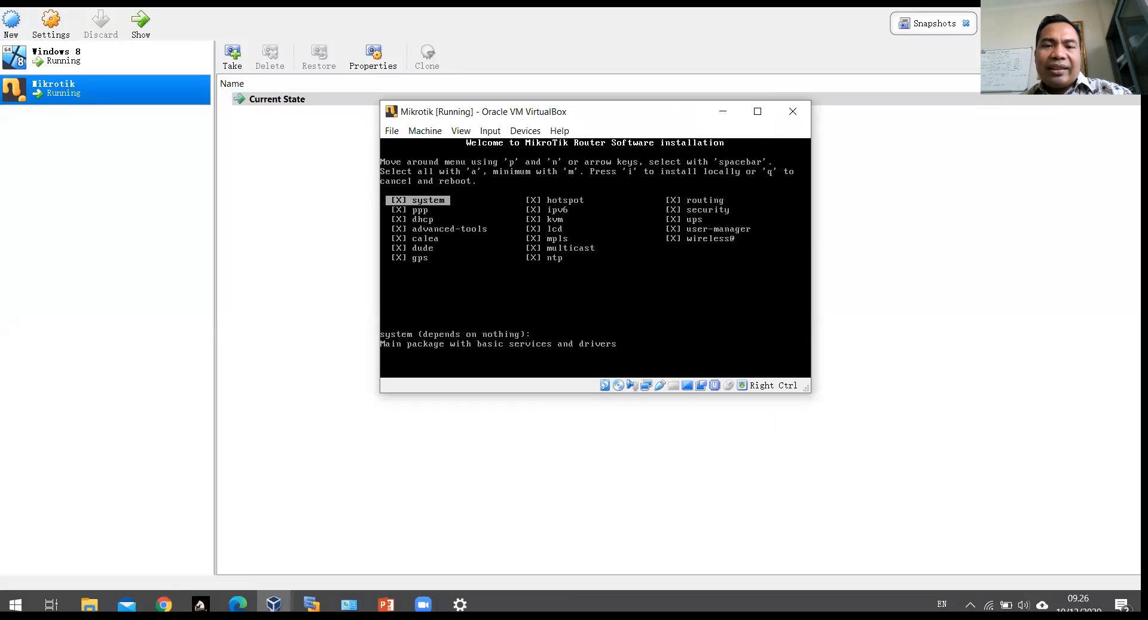
pyautogui.press('i')
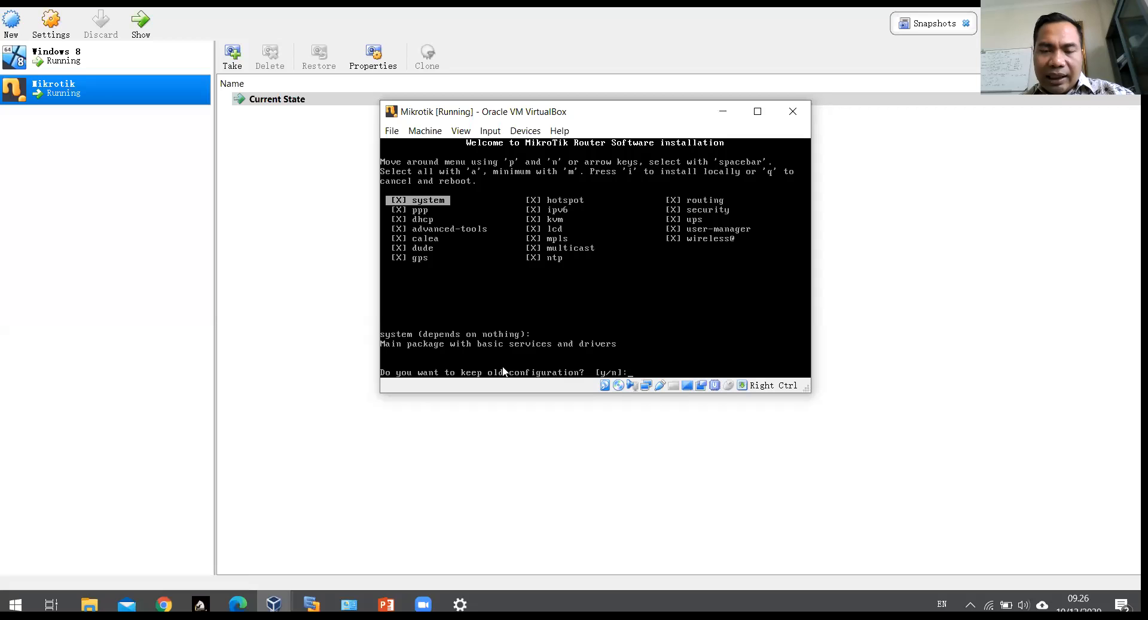
pyautogui.write('n')
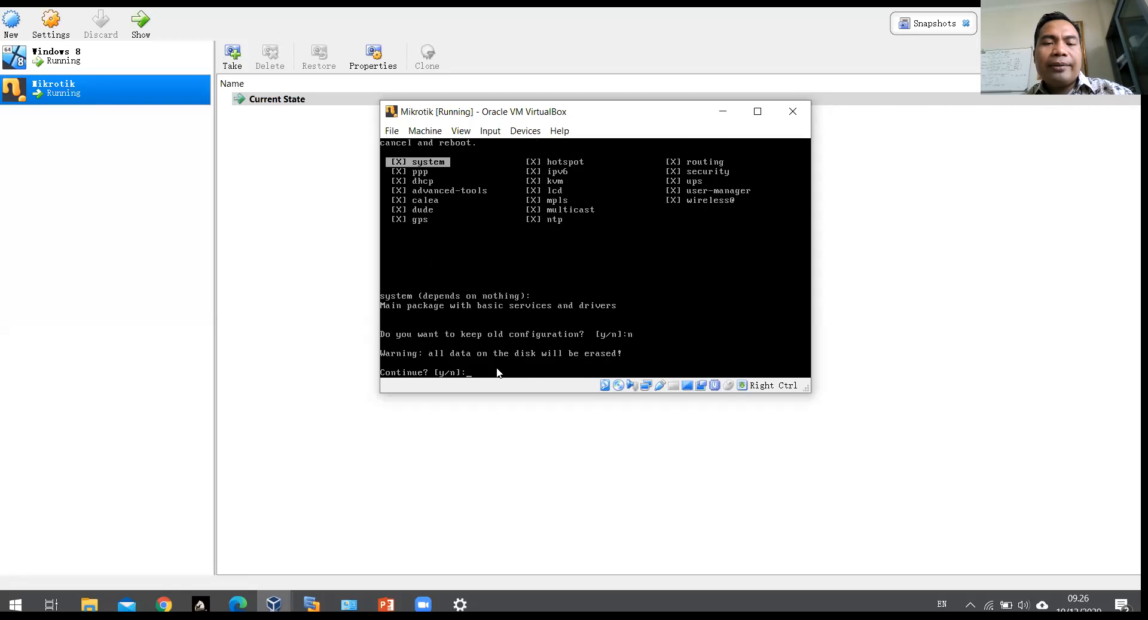
pyautogui.write('y')
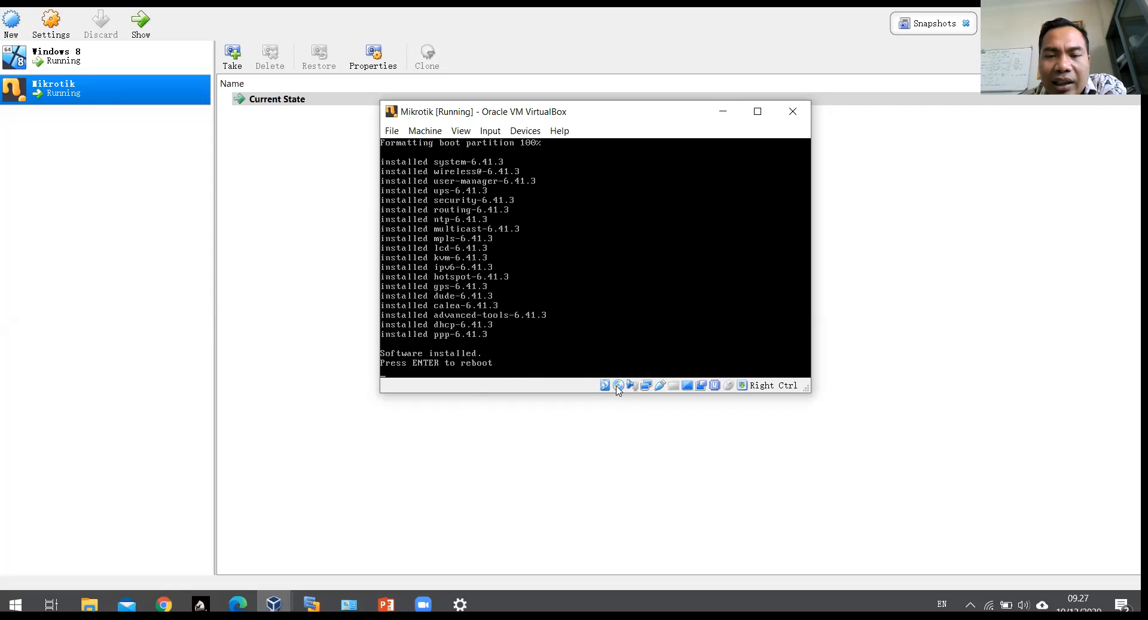
# Step: Force-unmount the installer ISO from the virtual optical drive, then reboot into RouterOS
pyautogui.moveTo(618, 390)
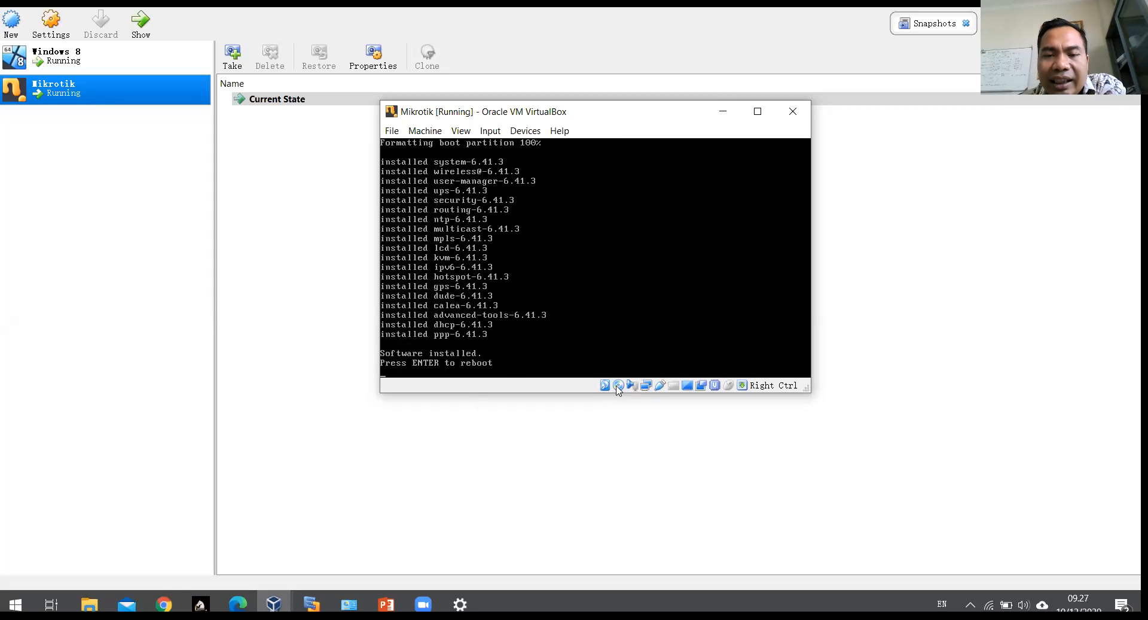
pyautogui.click(619, 387)
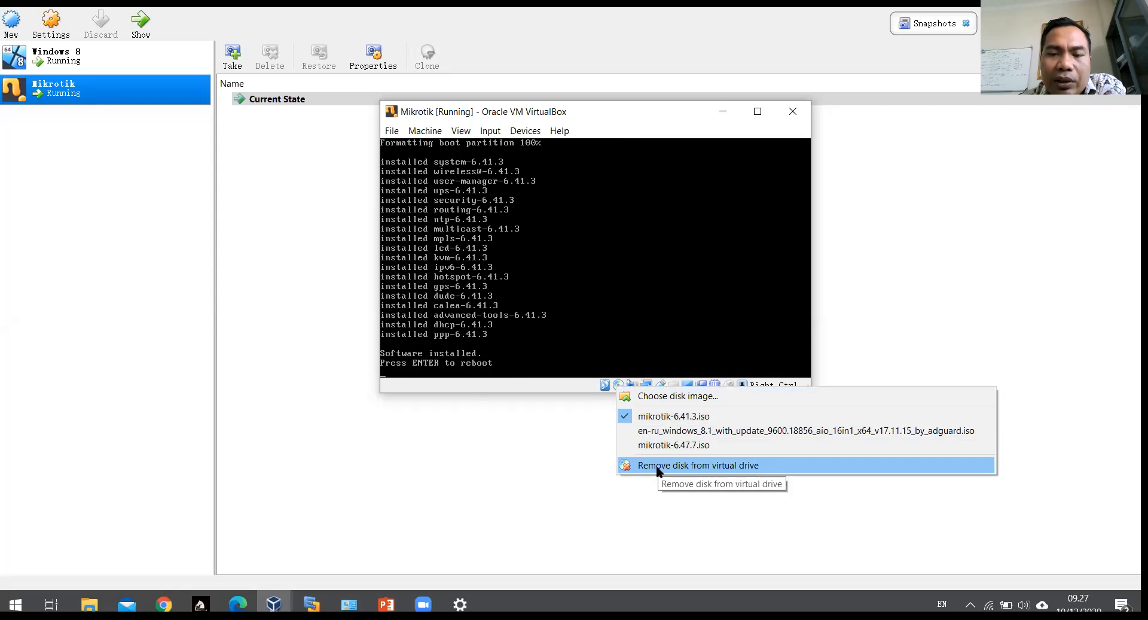
pyautogui.click(656, 465)
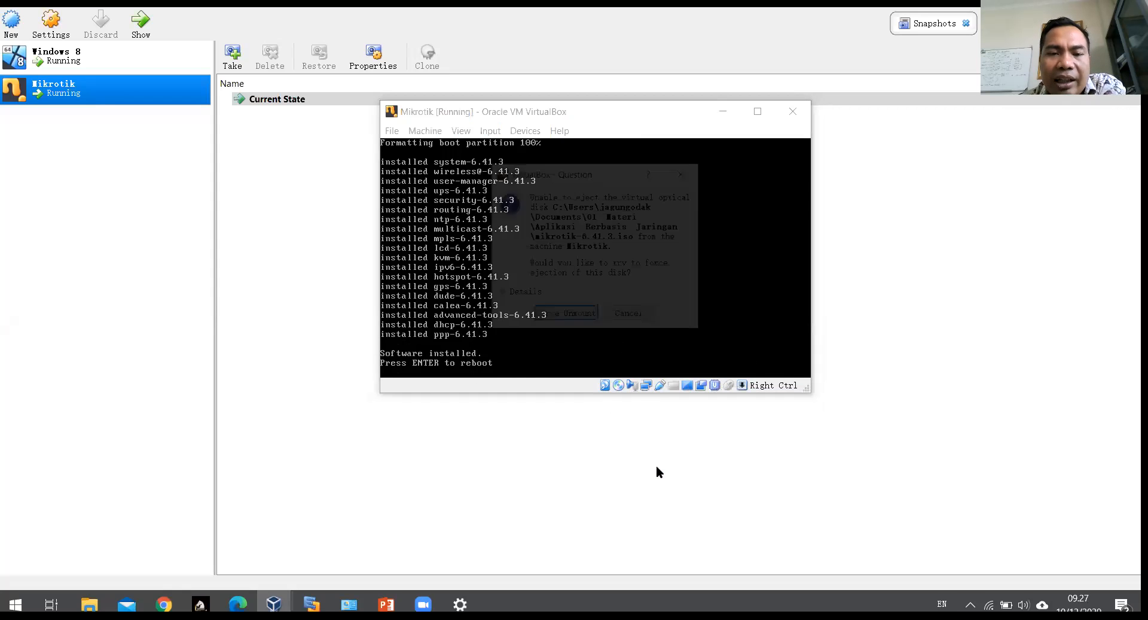
pyautogui.click(566, 318)
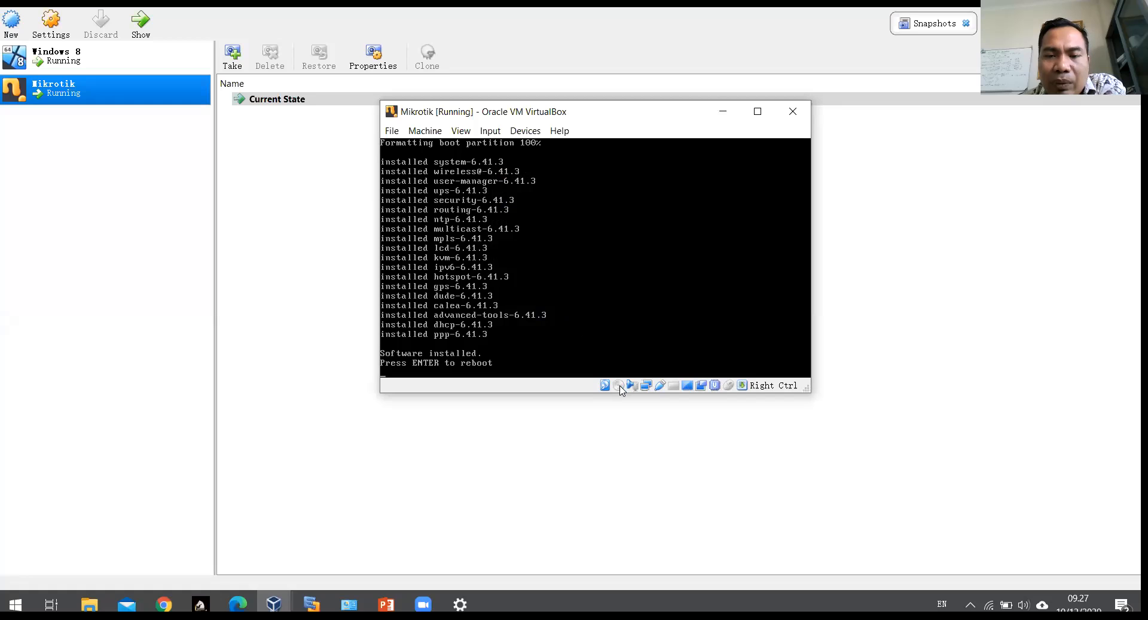
pyautogui.moveTo(620, 389)
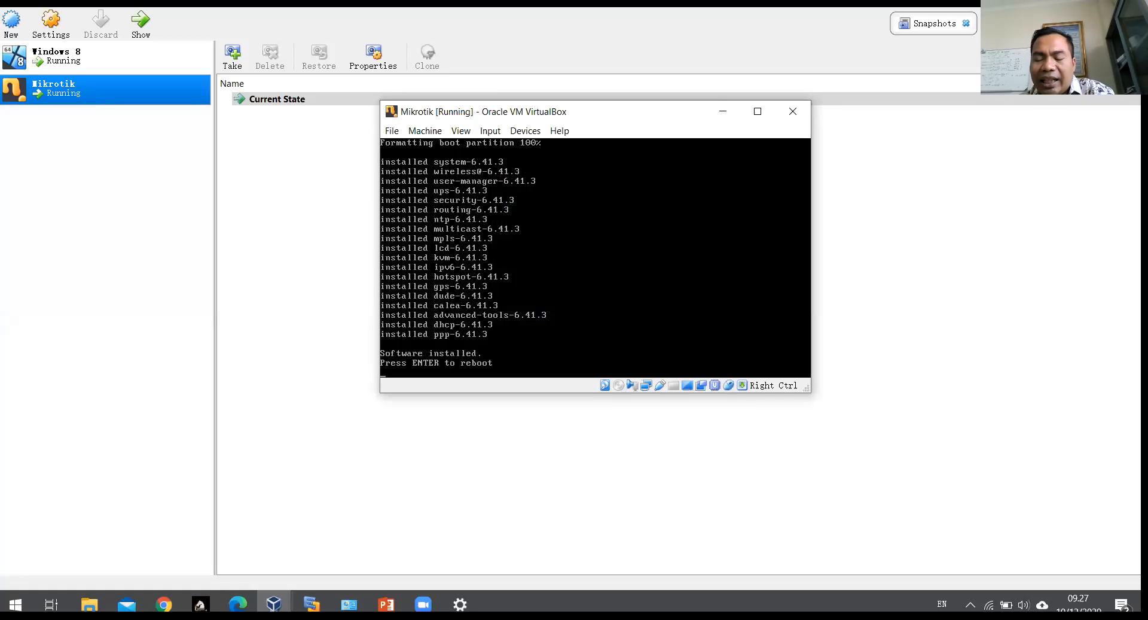
pyautogui.press('Return')
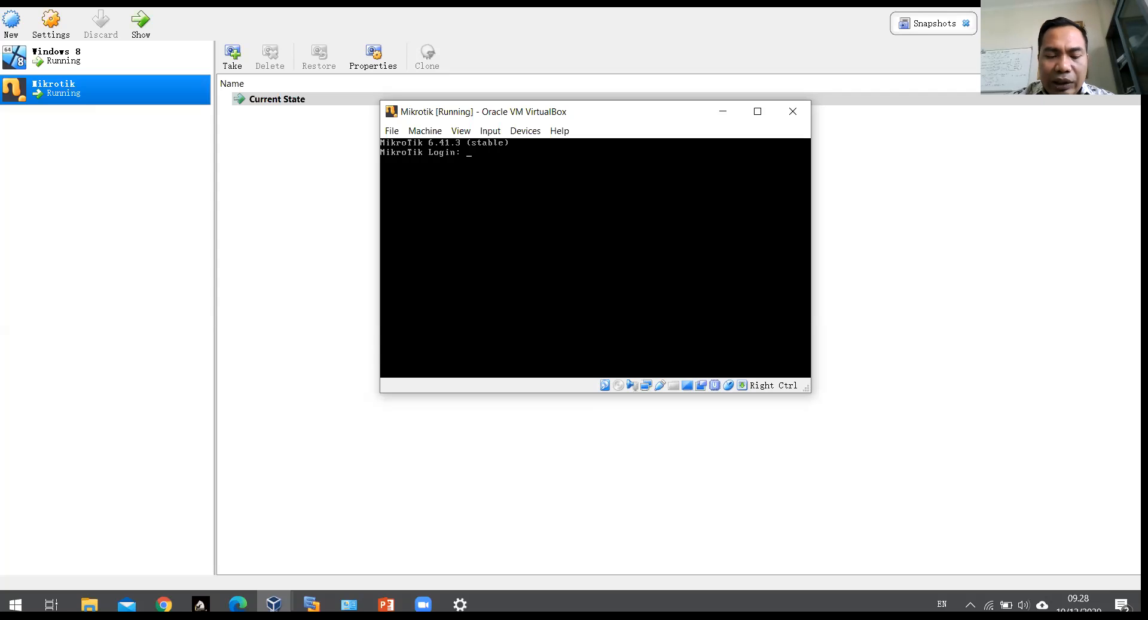
# Step: Log in to RouterOS as admin with a blank password, answer n to the licence, and list commands with Tab
pyautogui.write('in')
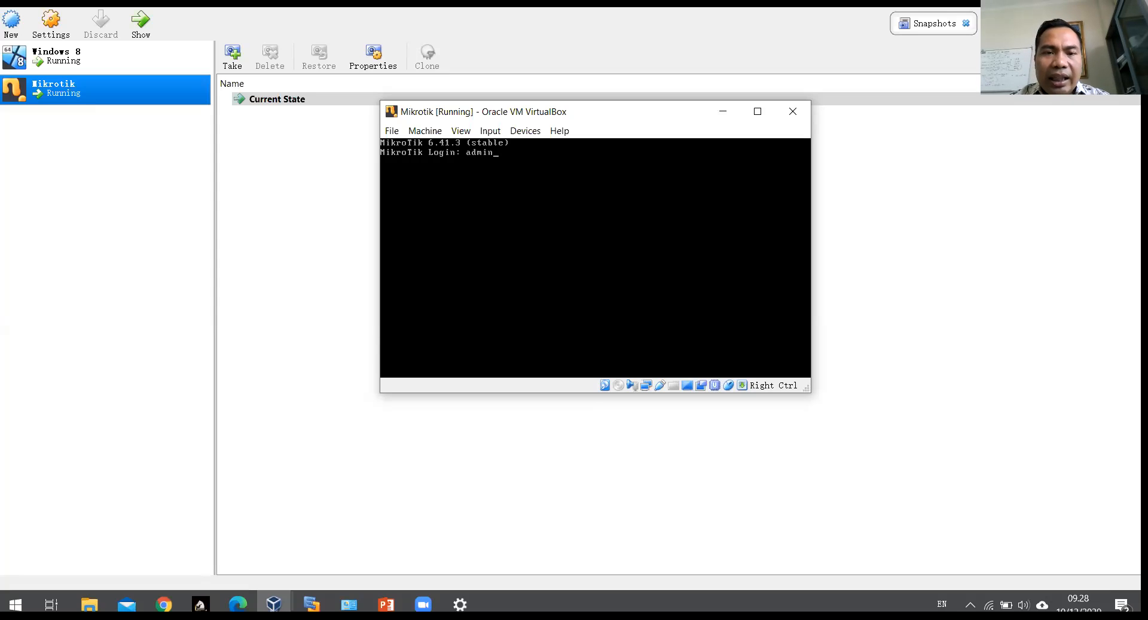
pyautogui.press('Return')
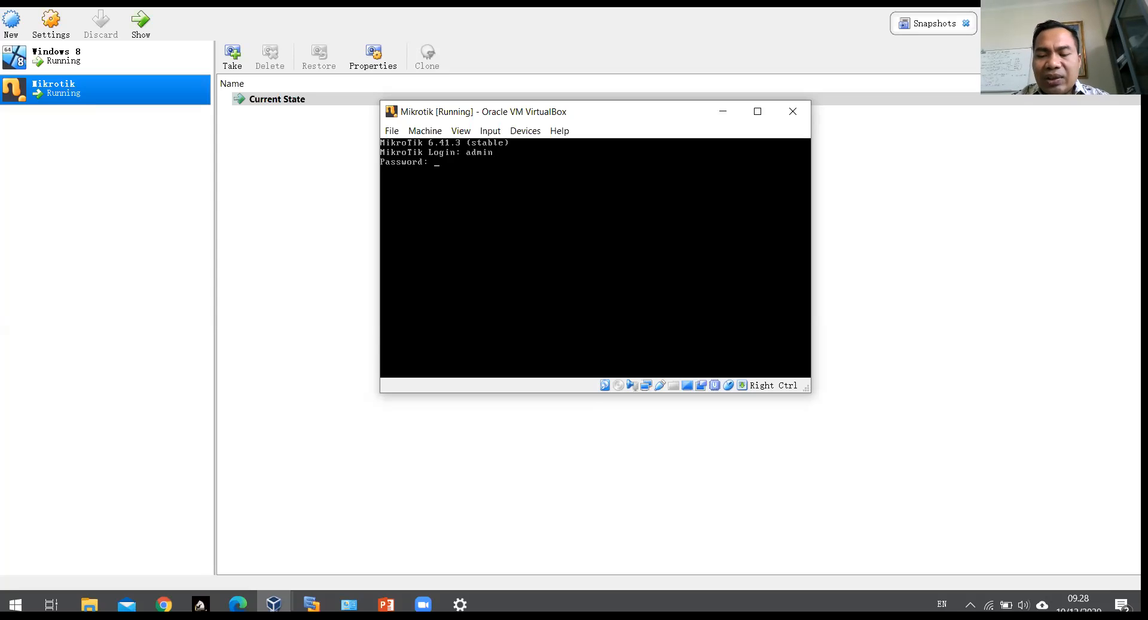
pyautogui.press('Return')
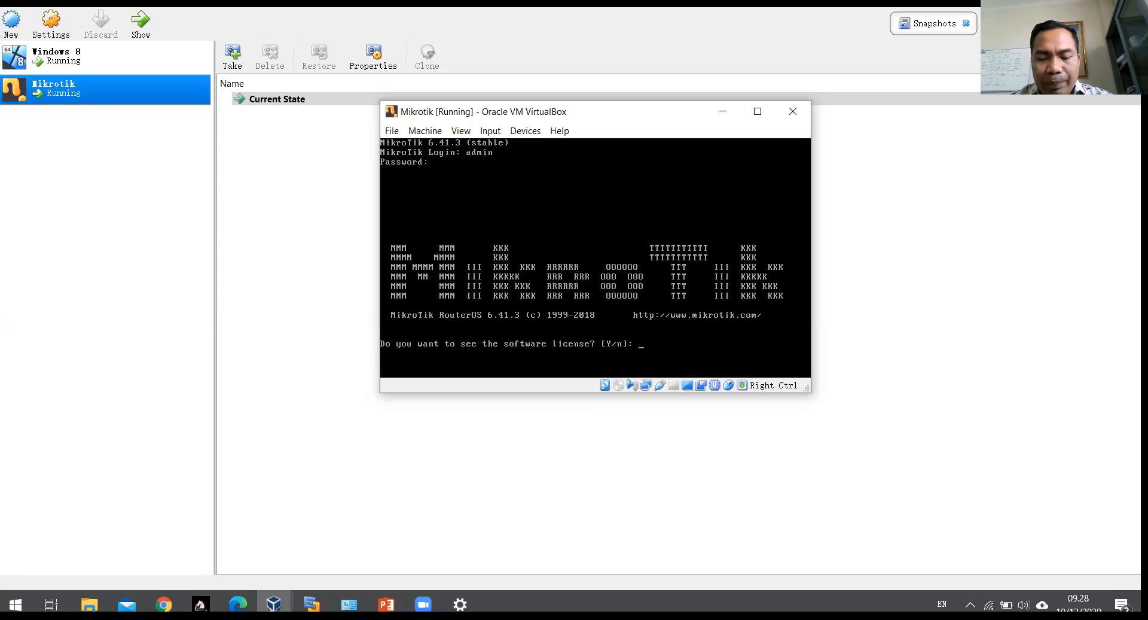
pyautogui.write('n')
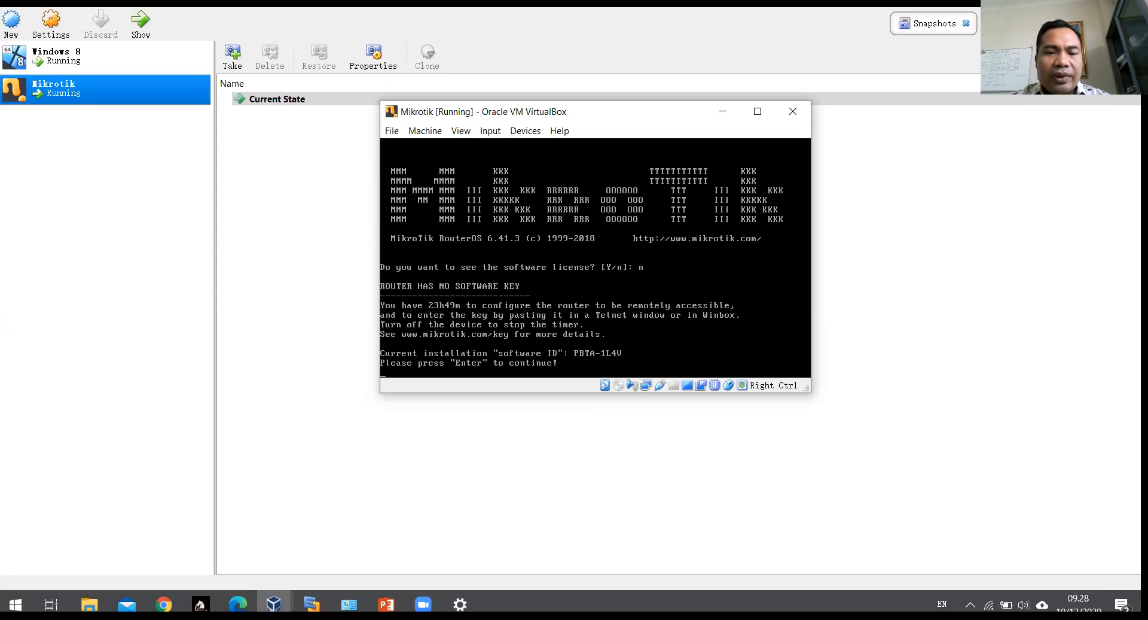
pyautogui.press('Return')
pyautogui.press('Return')
pyautogui.press('Return')
pyautogui.press('Return')
pyautogui.press('Return')
pyautogui.press('Return')
pyautogui.press('Return')
pyautogui.press('Return')
pyautogui.press('Return')
pyautogui.press('Return')
pyautogui.press('Return')
pyautogui.press('Return')
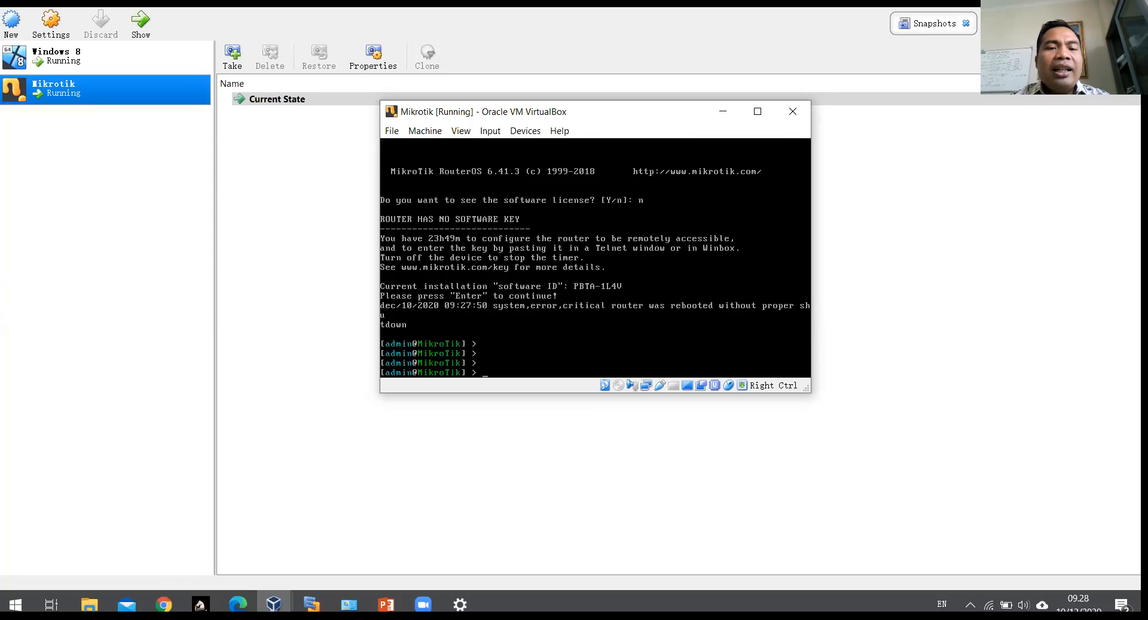
pyautogui.press('Return')
pyautogui.press('Return')
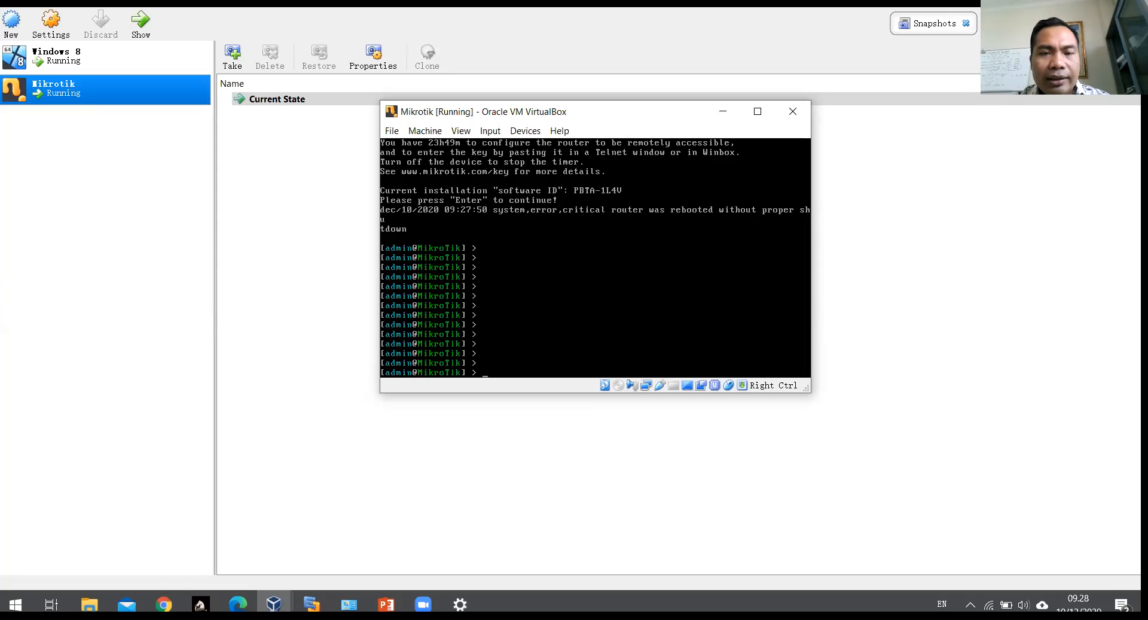
pyautogui.press('Tab')
pyautogui.press('Tab')
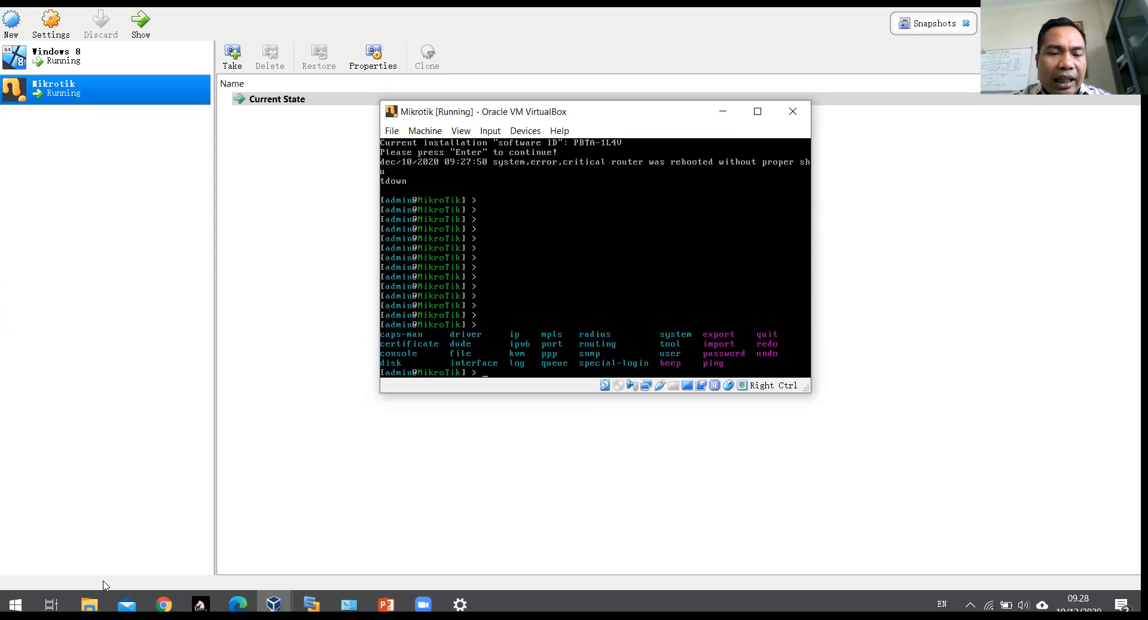
# Step: Bring the slide show to full screen and advance to the STEP #4 Windows client installation slide
pyautogui.moveTo(388, 602)
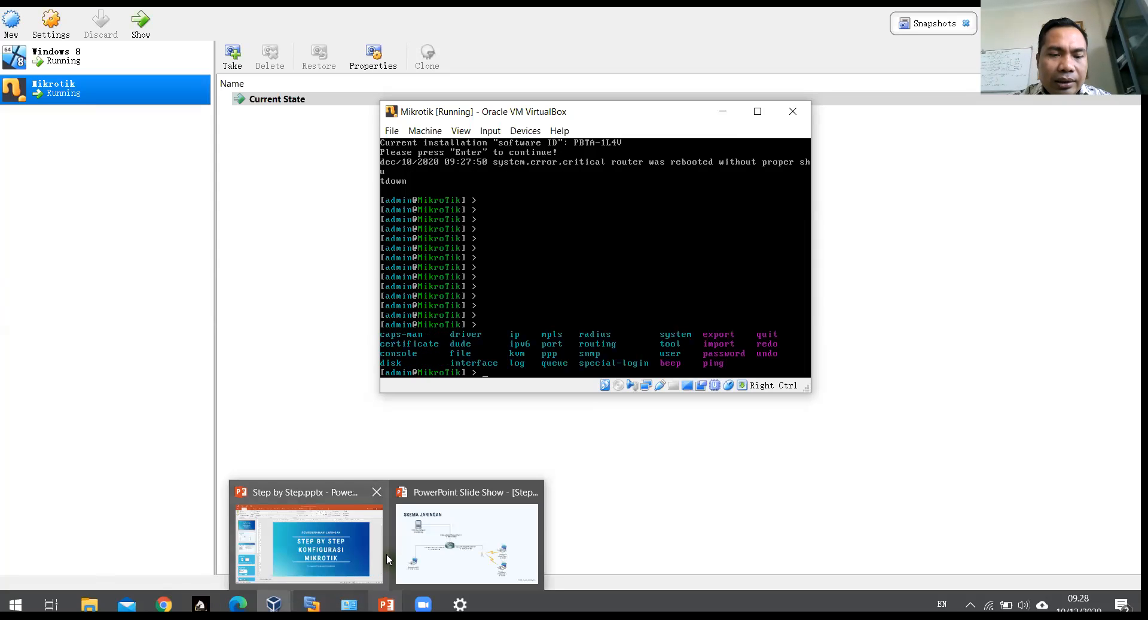
pyautogui.click(452, 541)
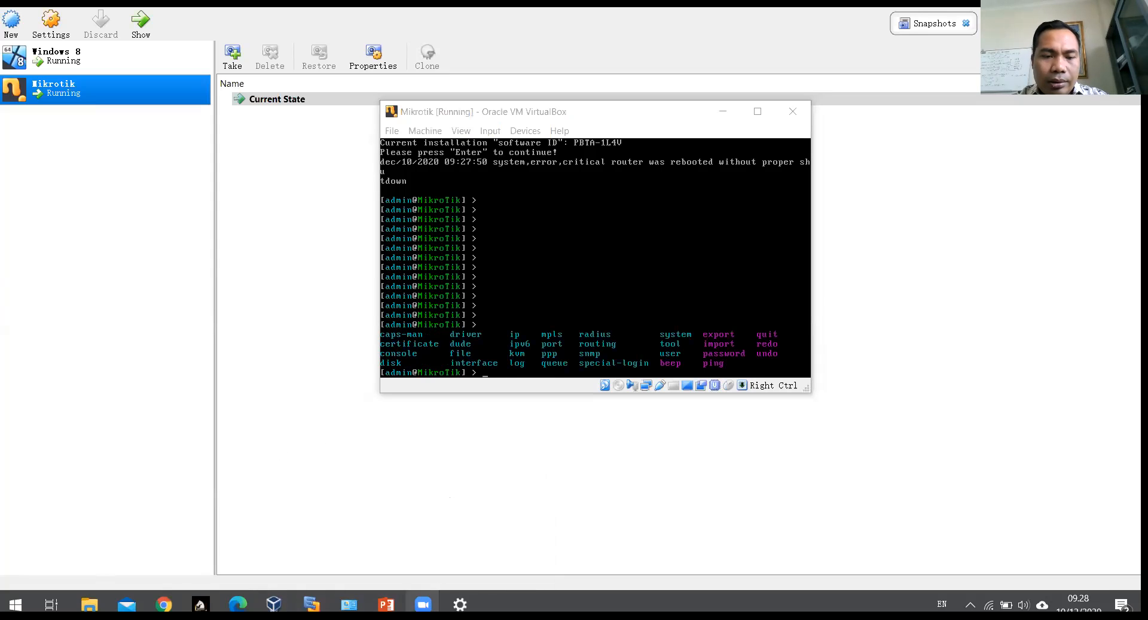
pyautogui.moveTo(387, 603)
pyautogui.click(448, 541)
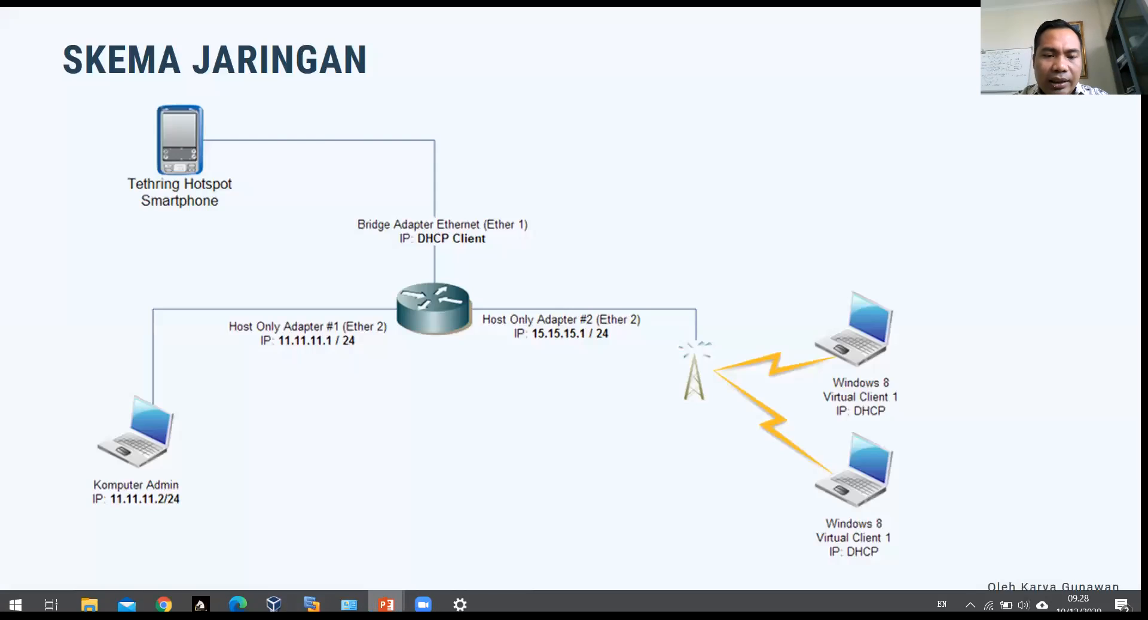
pyautogui.press('Right')
pyautogui.press('Right')
pyautogui.press('Right')
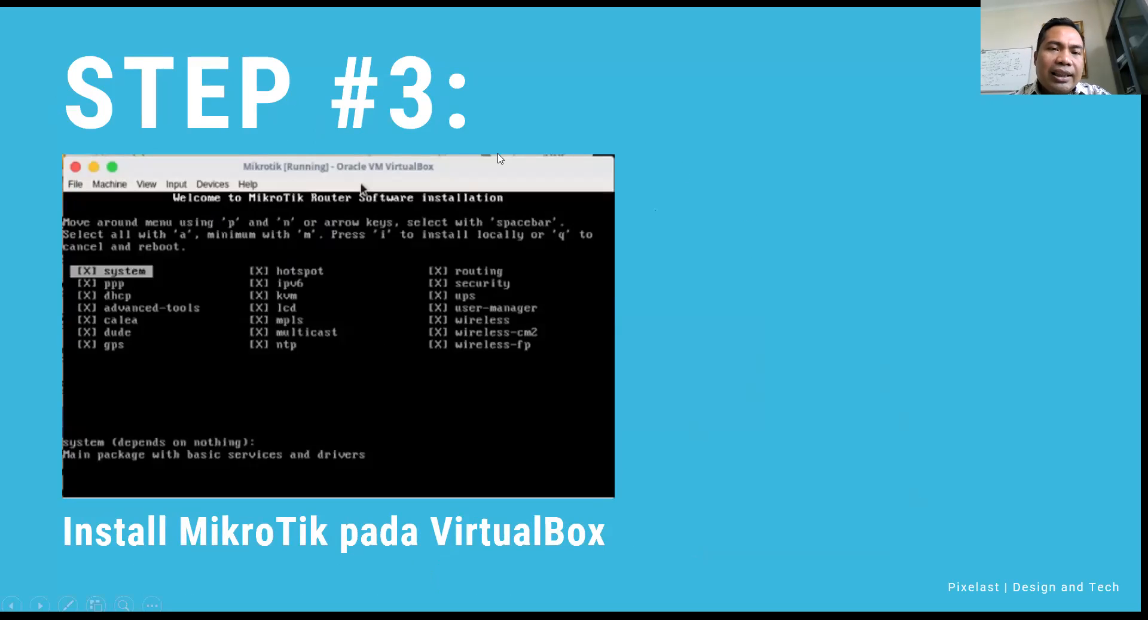
pyautogui.click(485, 262)
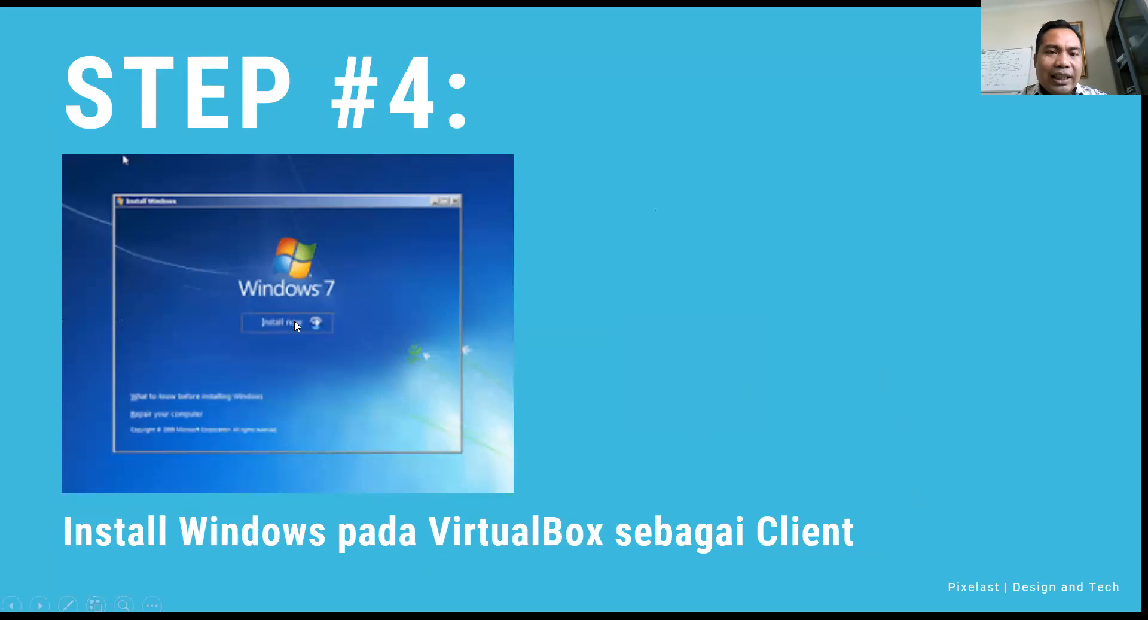
pyautogui.hotkey('alt', 'Tab')
pyautogui.hotkey('alt', 'Tab')
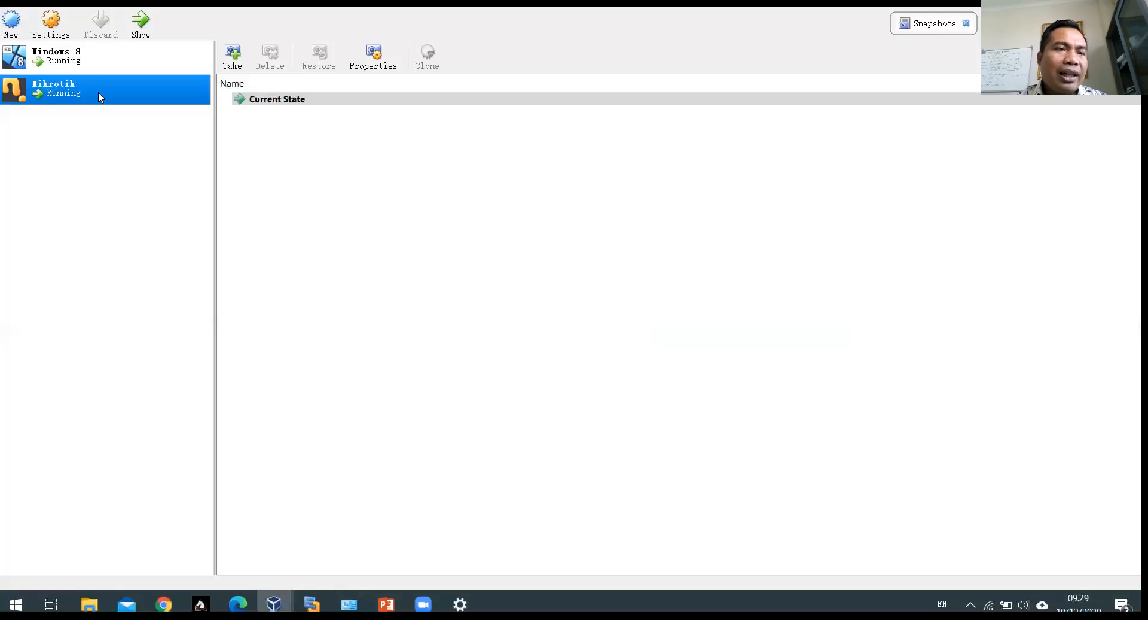
# Step: Show the running Windows 8 VM window, enlarge it, and move it to the right side
pyautogui.click(40, 61)
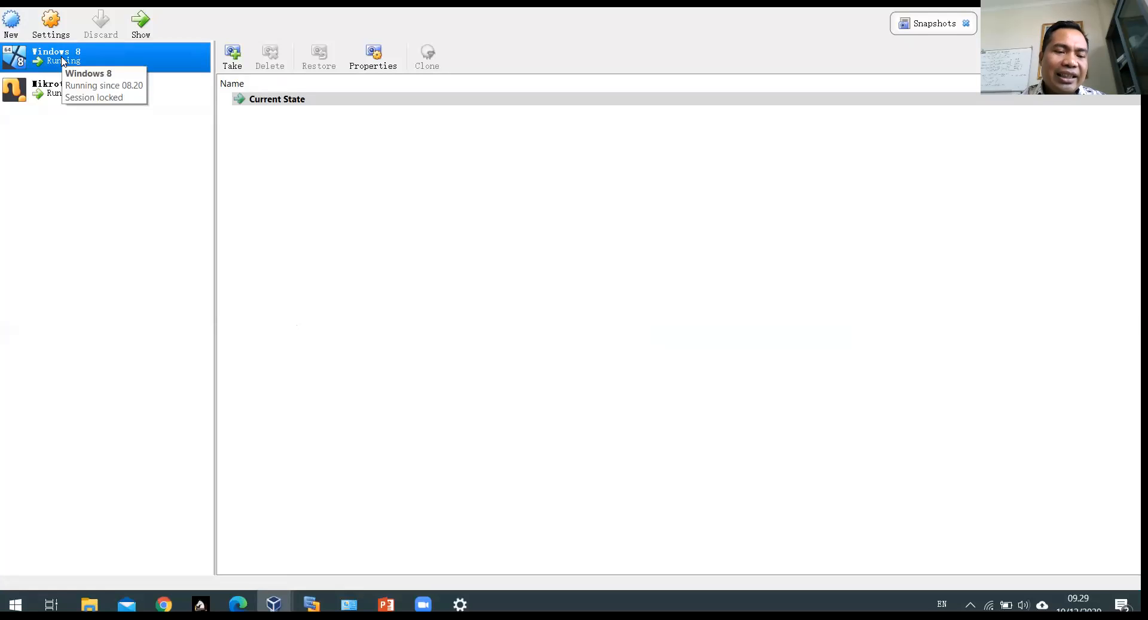
pyautogui.click(141, 24)
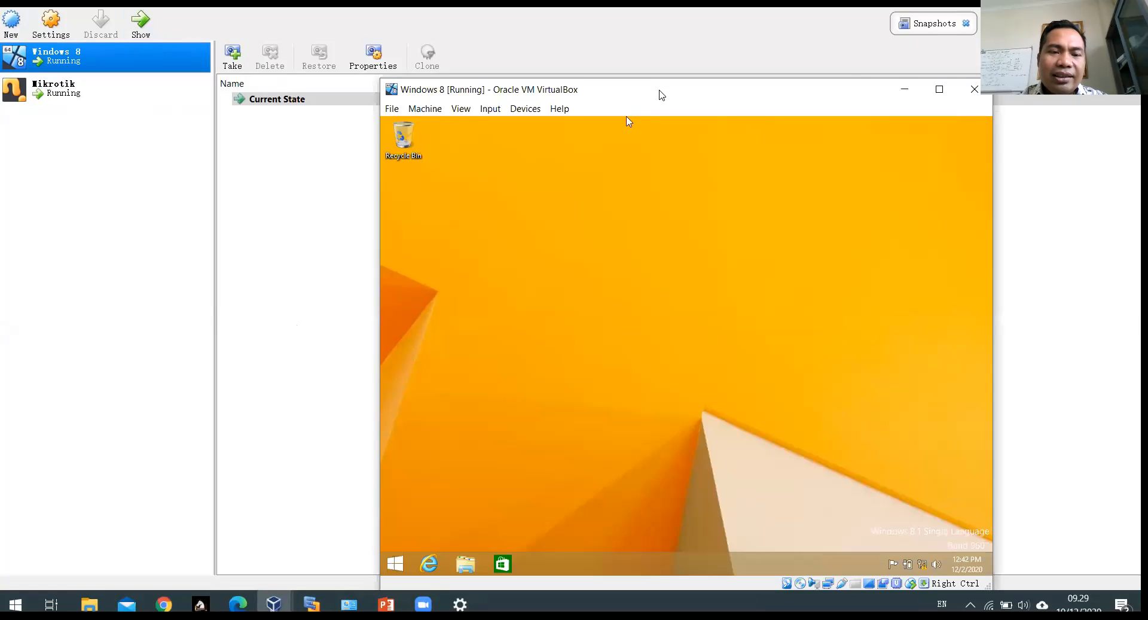
pyautogui.moveTo(660, 91); pyautogui.dragTo(514, 37)
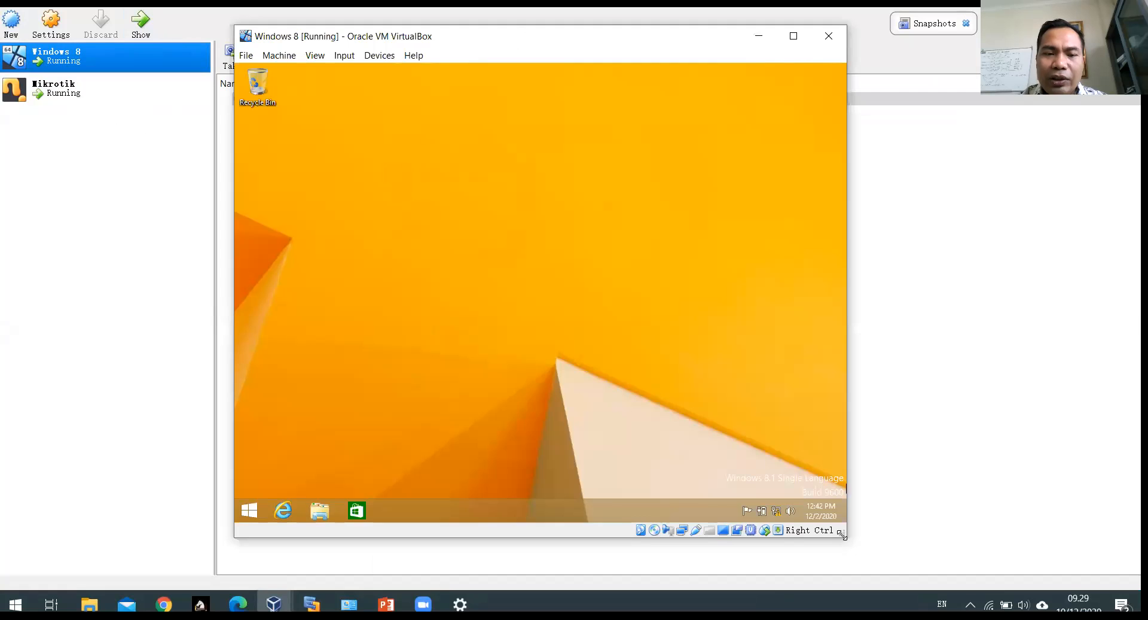
pyautogui.moveTo(842, 534); pyautogui.dragTo(863, 540)
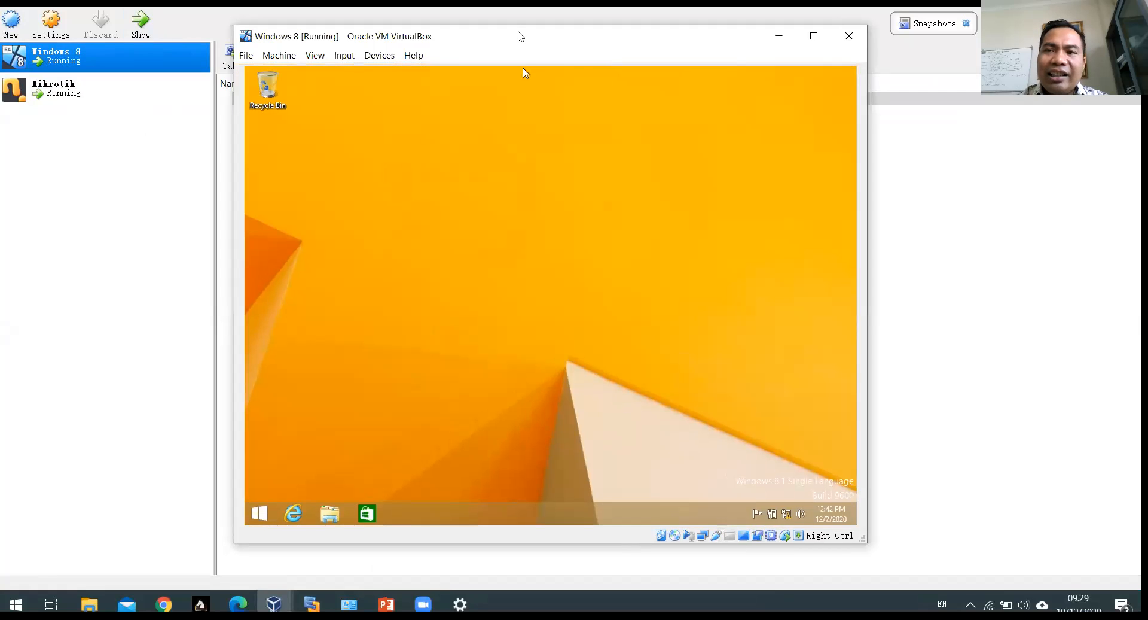
pyautogui.moveTo(518, 36); pyautogui.dragTo(773, 28)
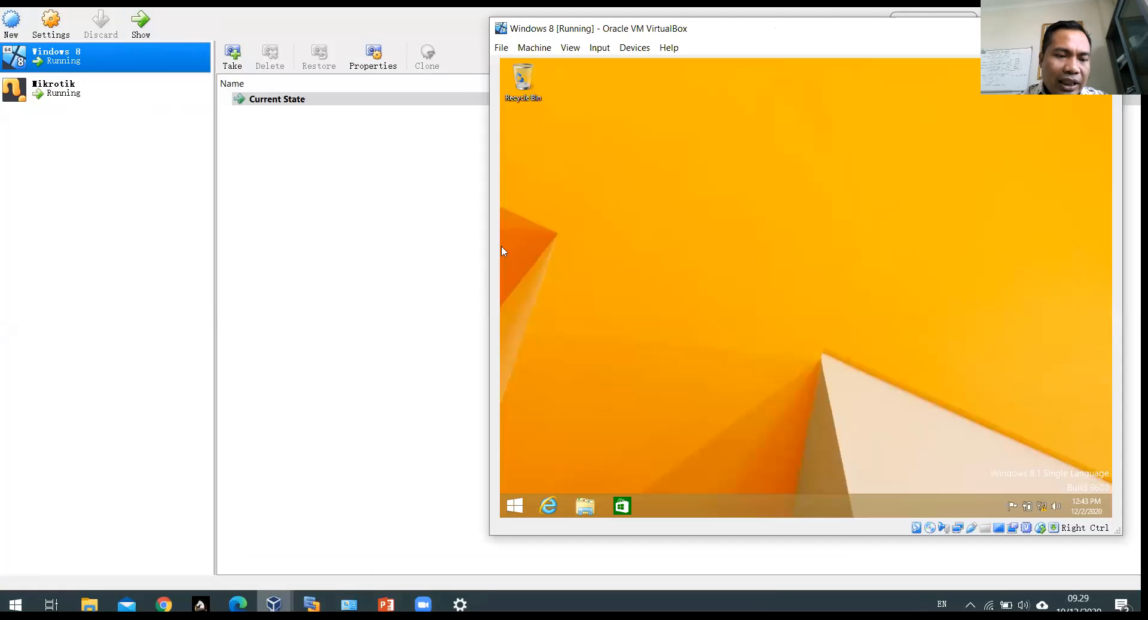
# Step: Place the Mikrotik console on the left beside the Windows 8 VM and minimize the VirtualBox Manager
pyautogui.moveTo(274, 604)
pyautogui.click(415, 538)
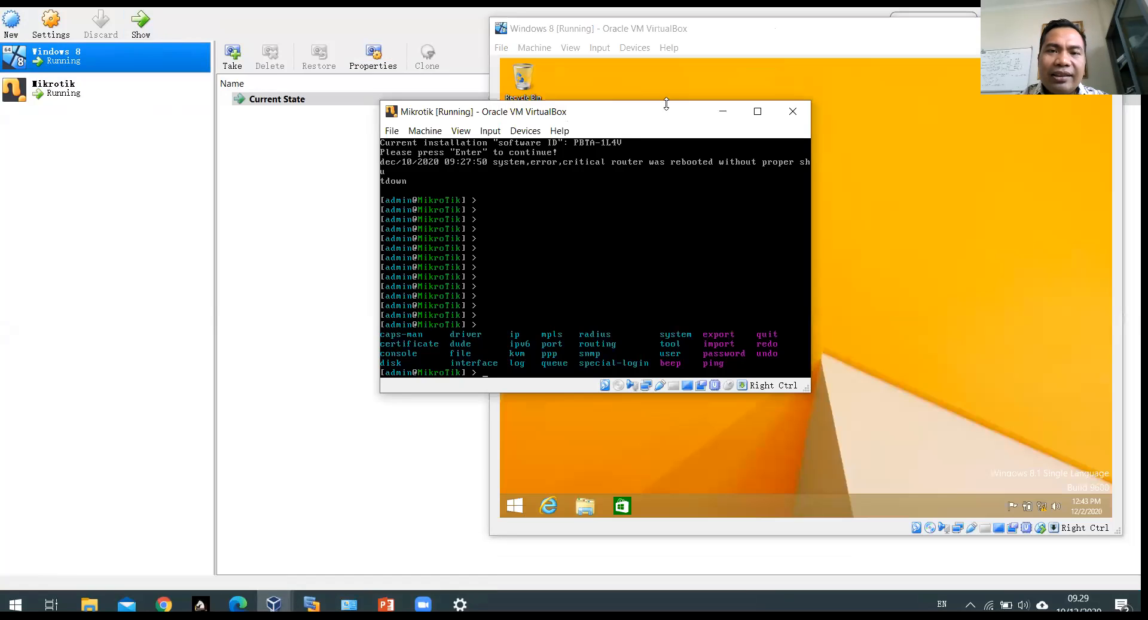
pyautogui.moveTo(658, 115); pyautogui.dragTo(298, 151)
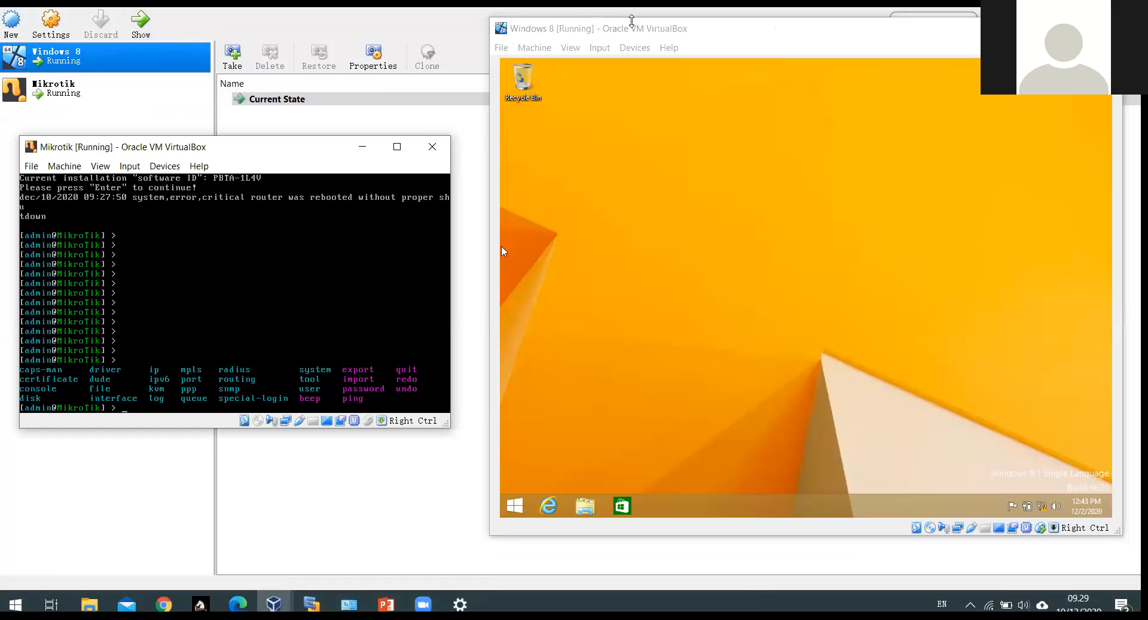
pyautogui.moveTo(676, 30); pyautogui.dragTo(668, 53)
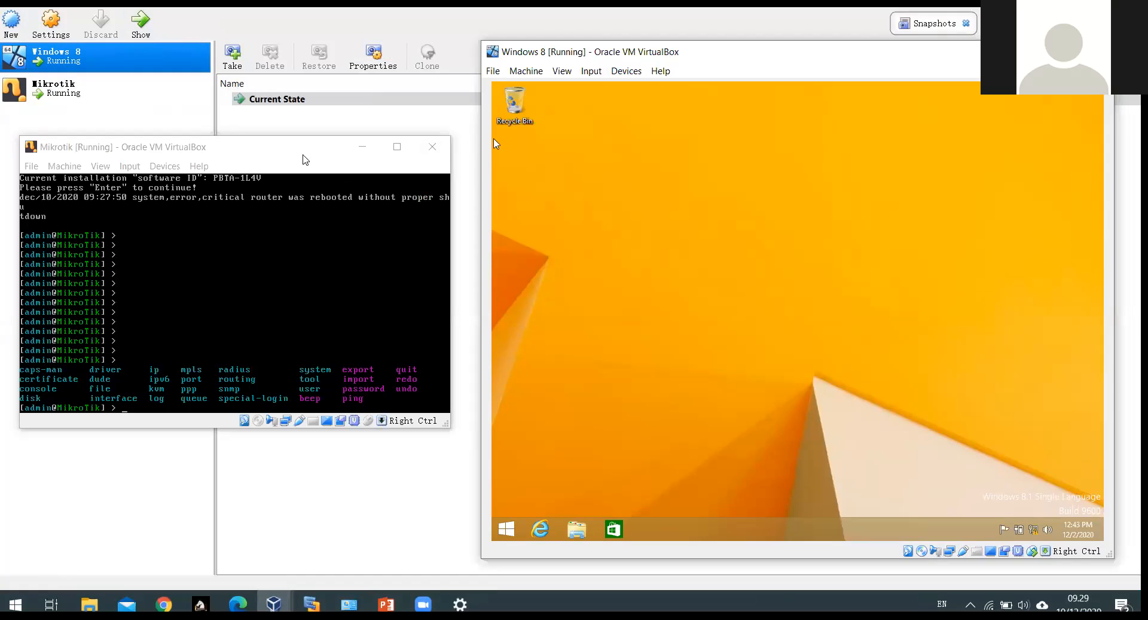
pyautogui.moveTo(293, 155); pyautogui.dragTo(309, 130)
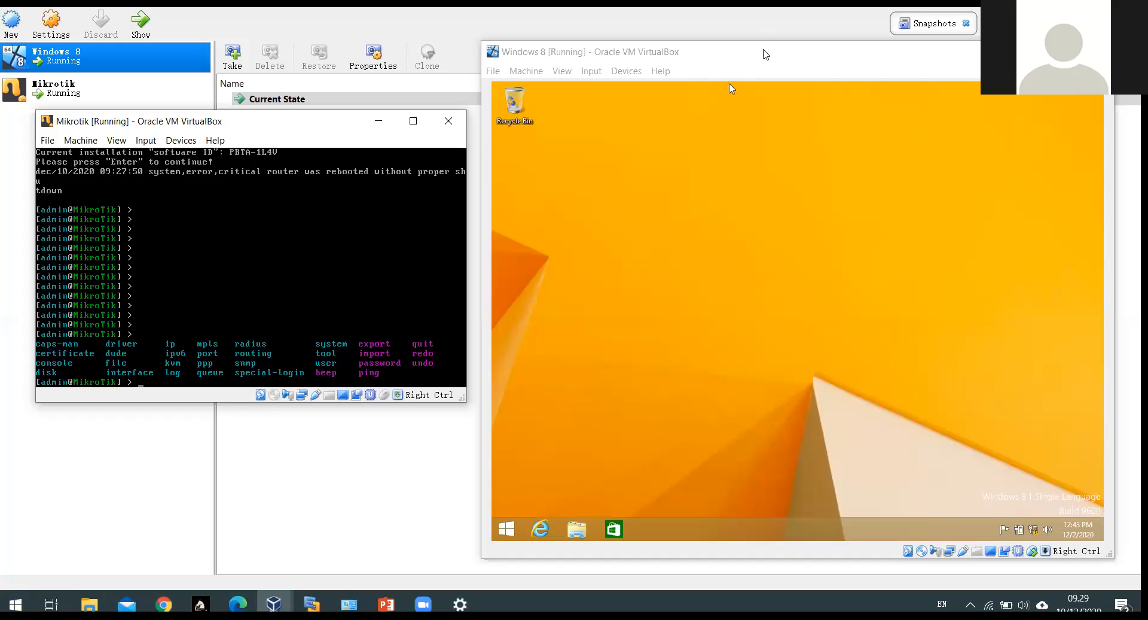
pyautogui.moveTo(765, 55); pyautogui.dragTo(782, 44)
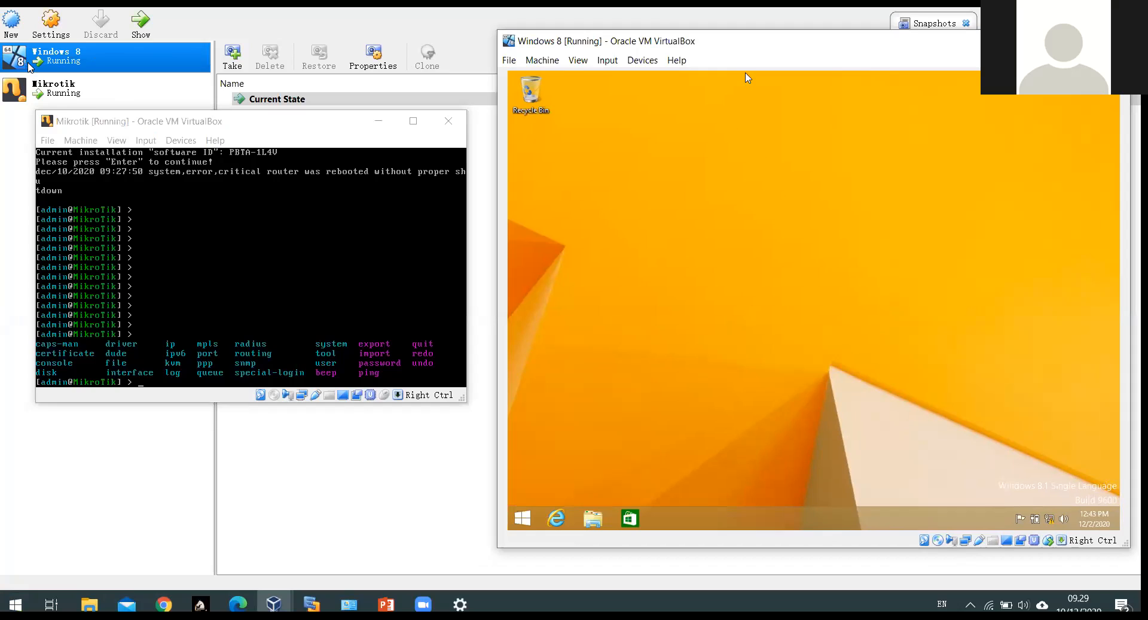
pyautogui.click(267, 131)
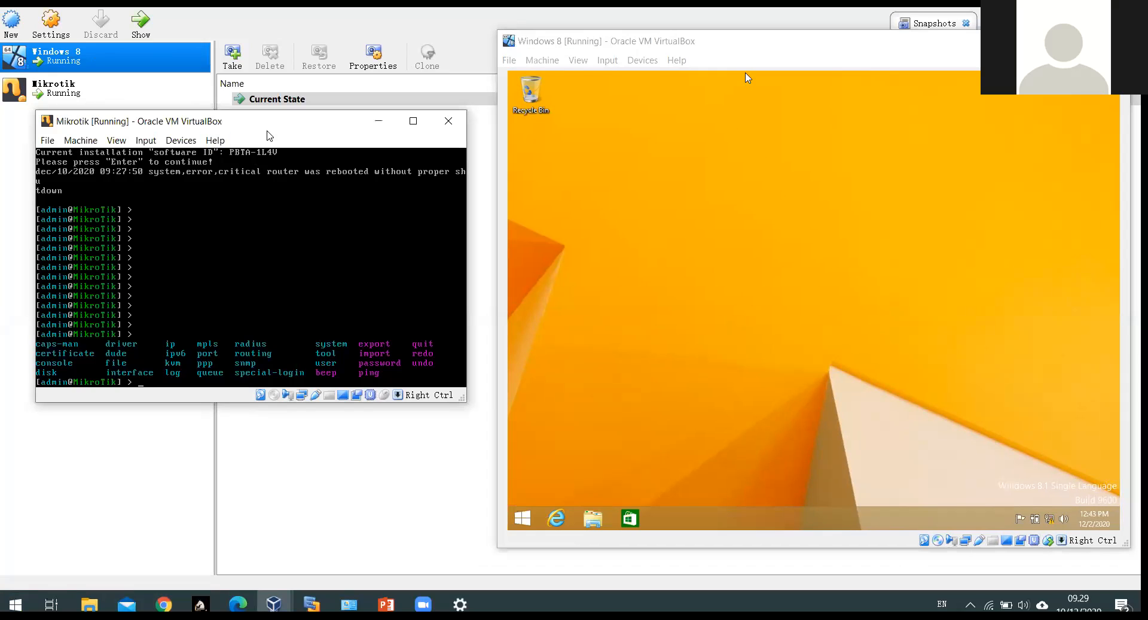
pyautogui.moveTo(268, 135); pyautogui.dragTo(282, 157)
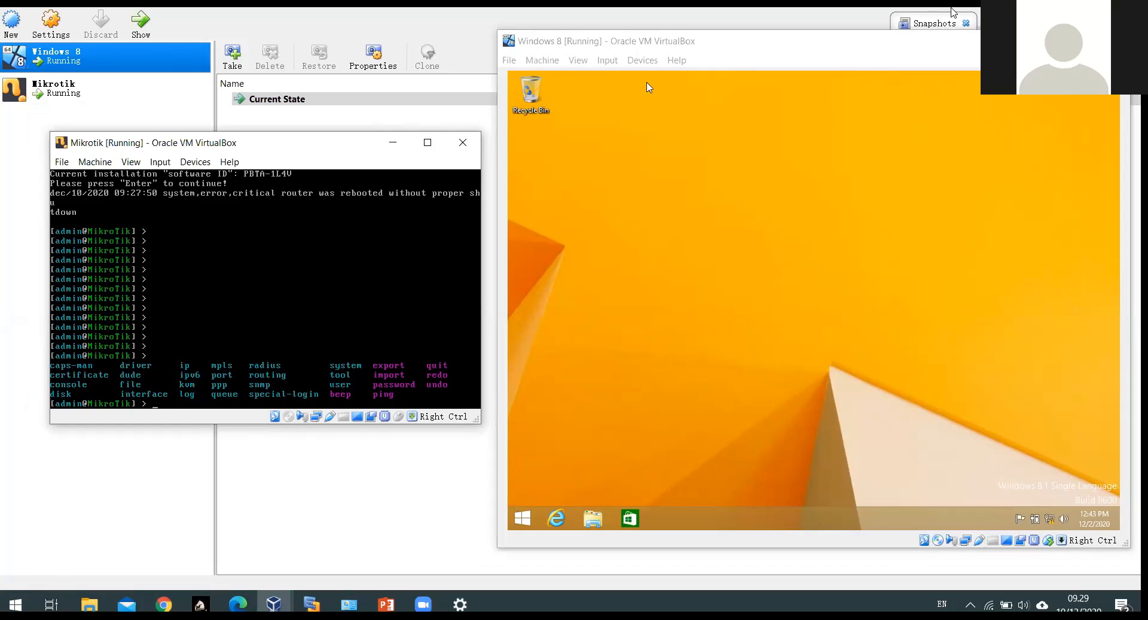
pyautogui.click(1055, 3)
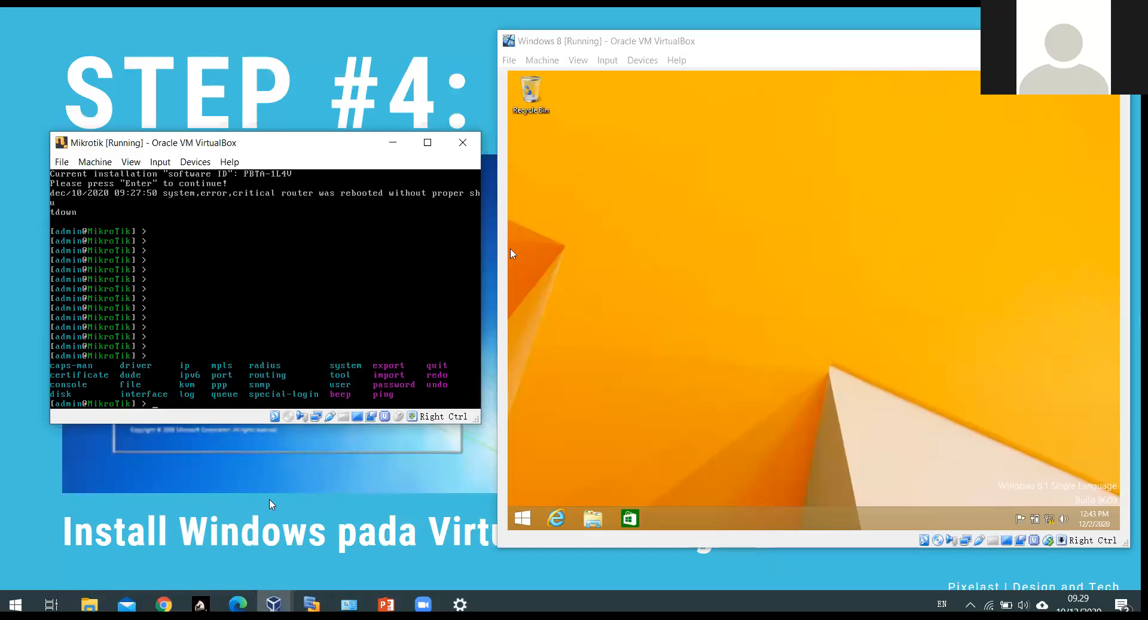
# Step: List the Mikrotik console's global commands with Tab, then briefly check the slide show
pyautogui.press('Tab')
pyautogui.press('Tab')
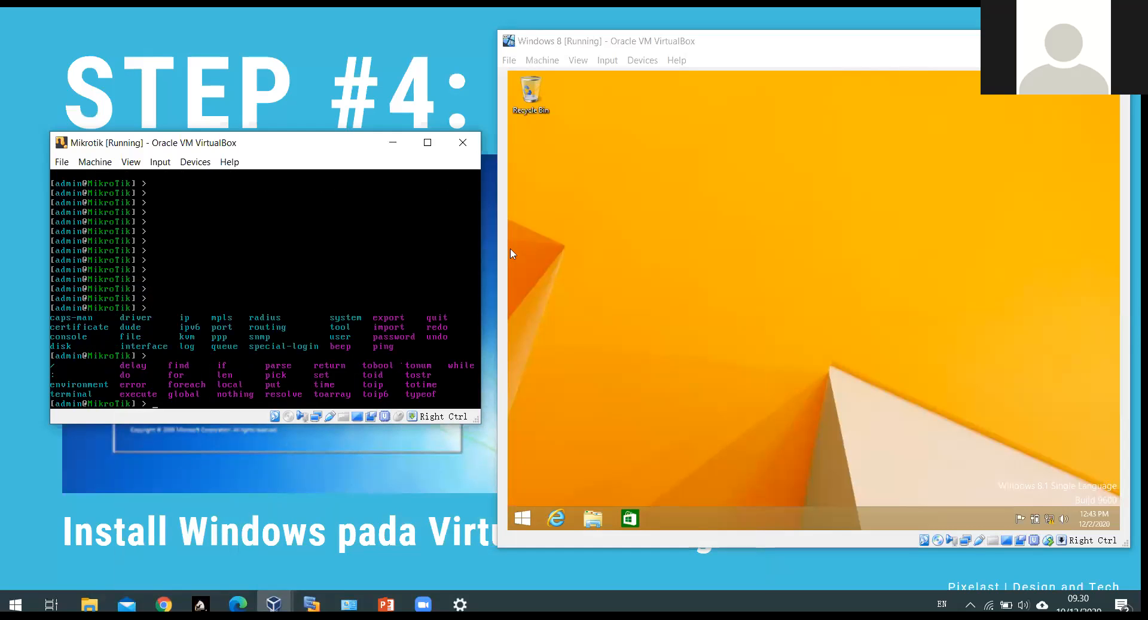
pyautogui.click(272, 505)
pyautogui.scroll(2, 461, 337)
pyautogui.scroll(2, 460, 336)
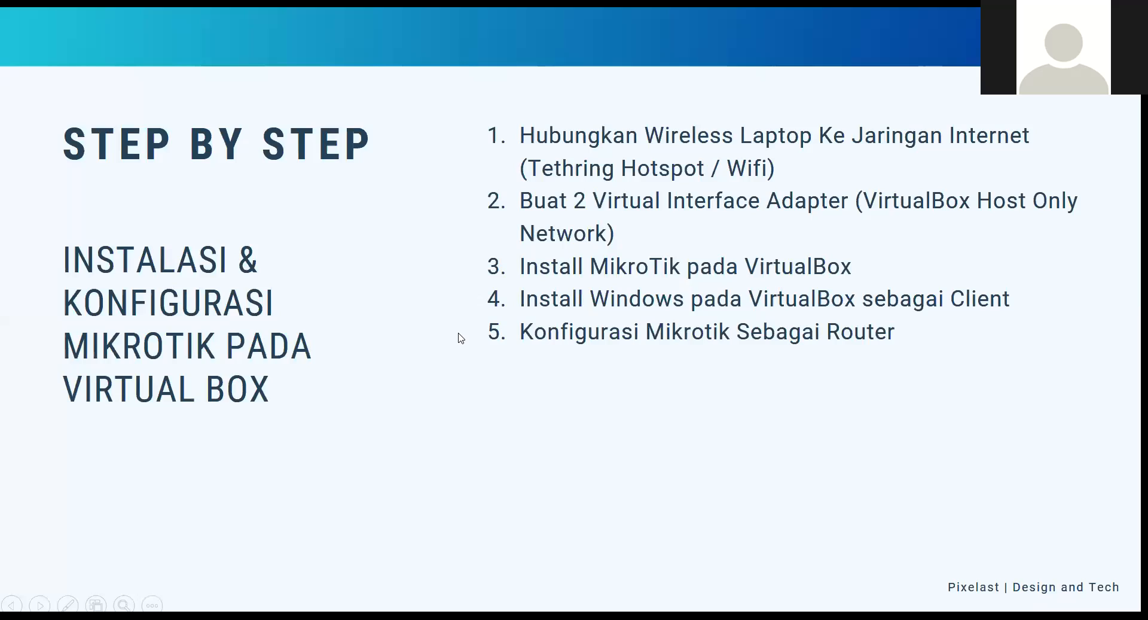
pyautogui.hotkey('alt', 'Tab')
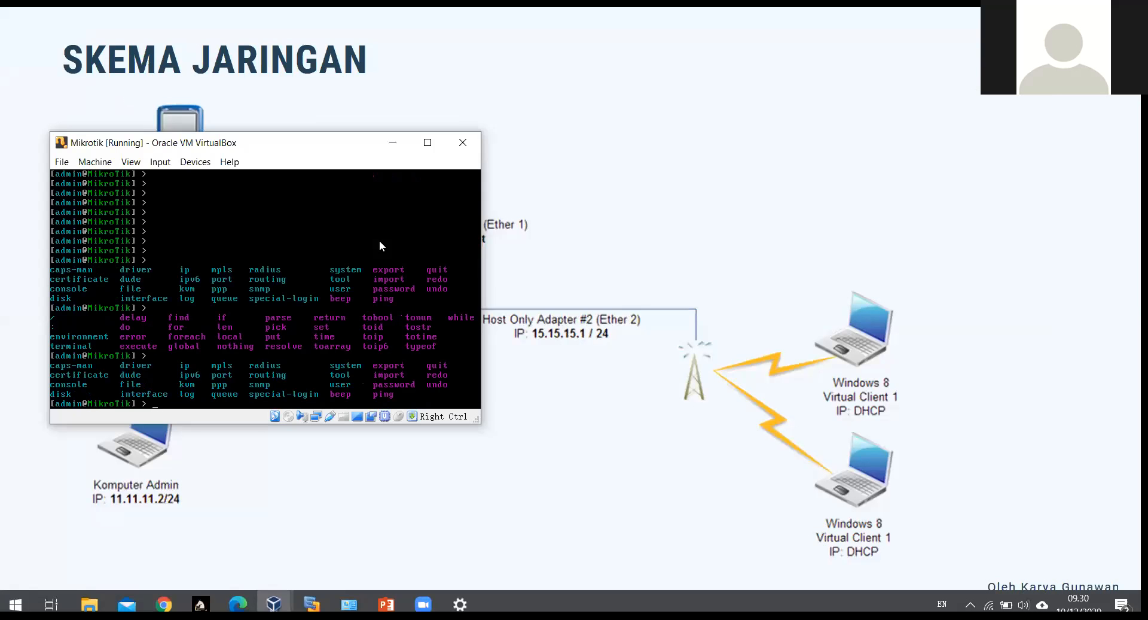
# Step: Move the Mikrotik console to the top and shrink the Windows 8 VM window, uncovering the network diagram
pyautogui.click(274, 604)
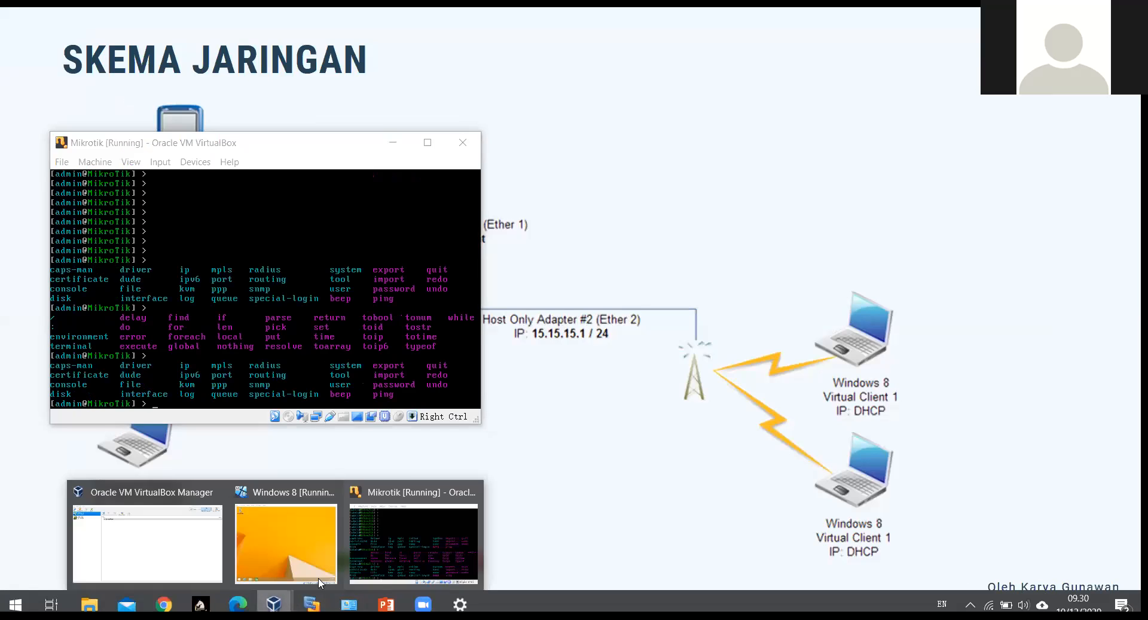
pyautogui.click(381, 534)
pyautogui.click(273, 604)
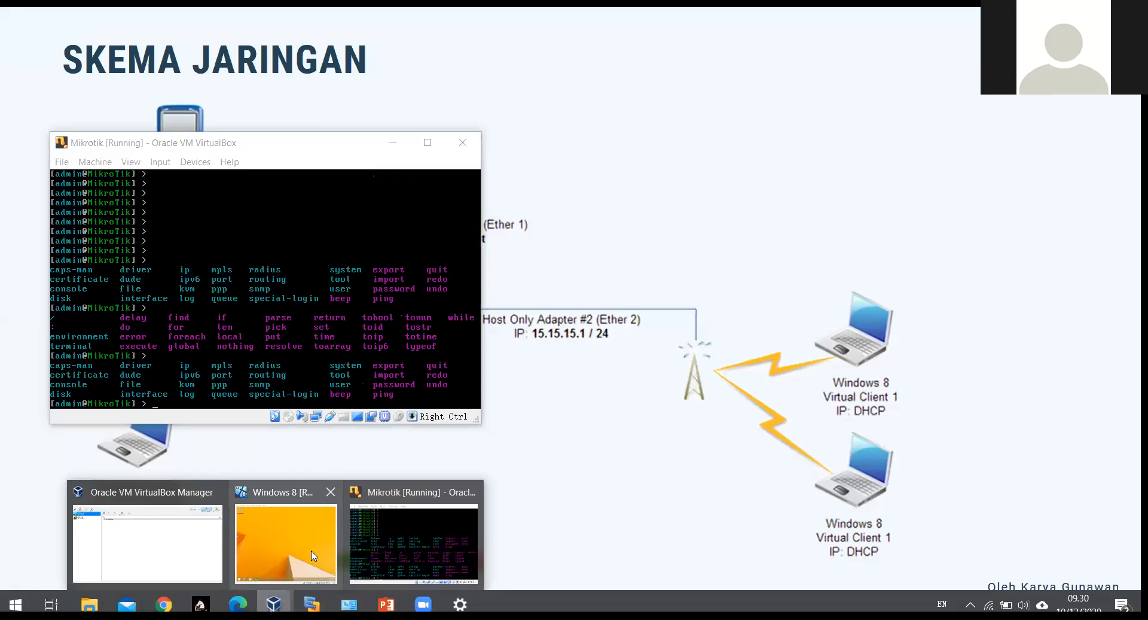
pyautogui.click(315, 555)
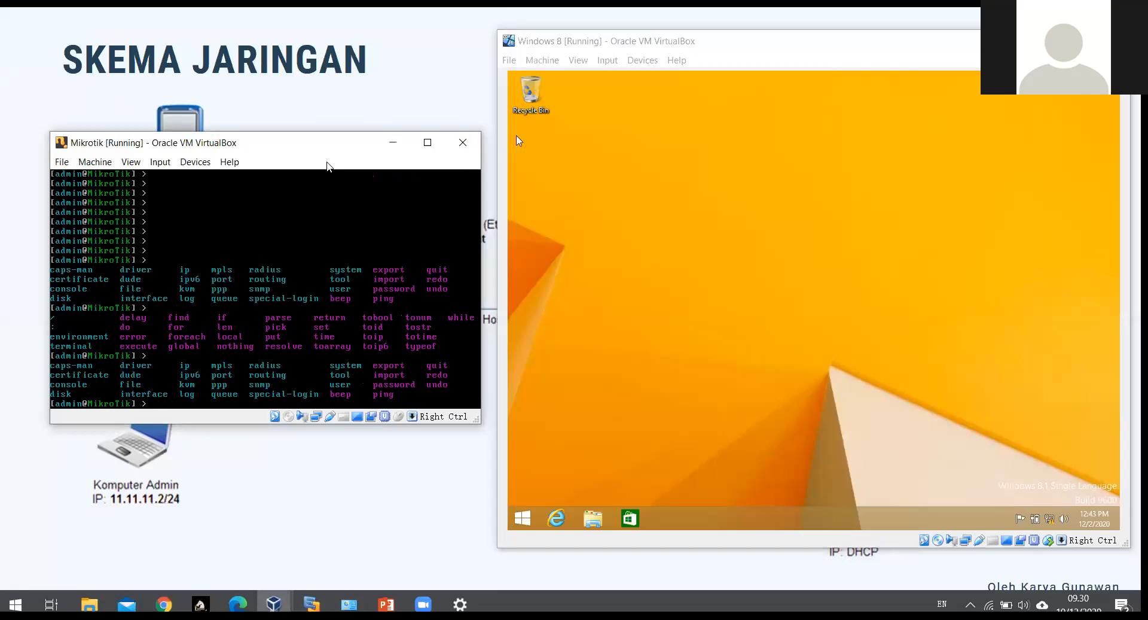
pyautogui.moveTo(327, 143); pyautogui.dragTo(352, 20)
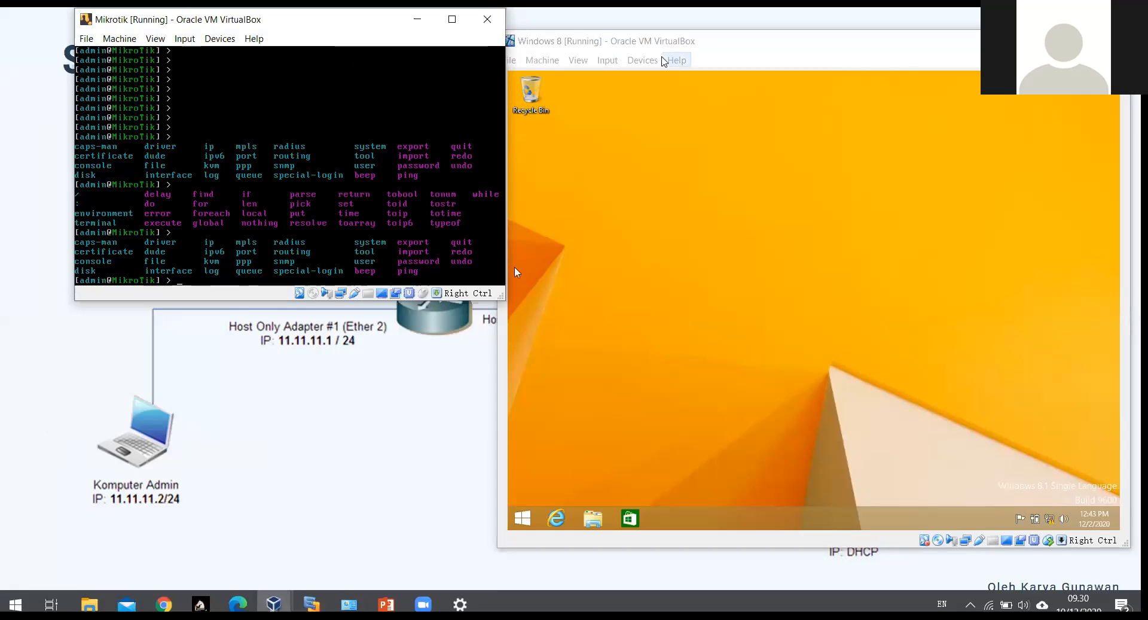
pyautogui.moveTo(692, 42); pyautogui.dragTo(770, 99)
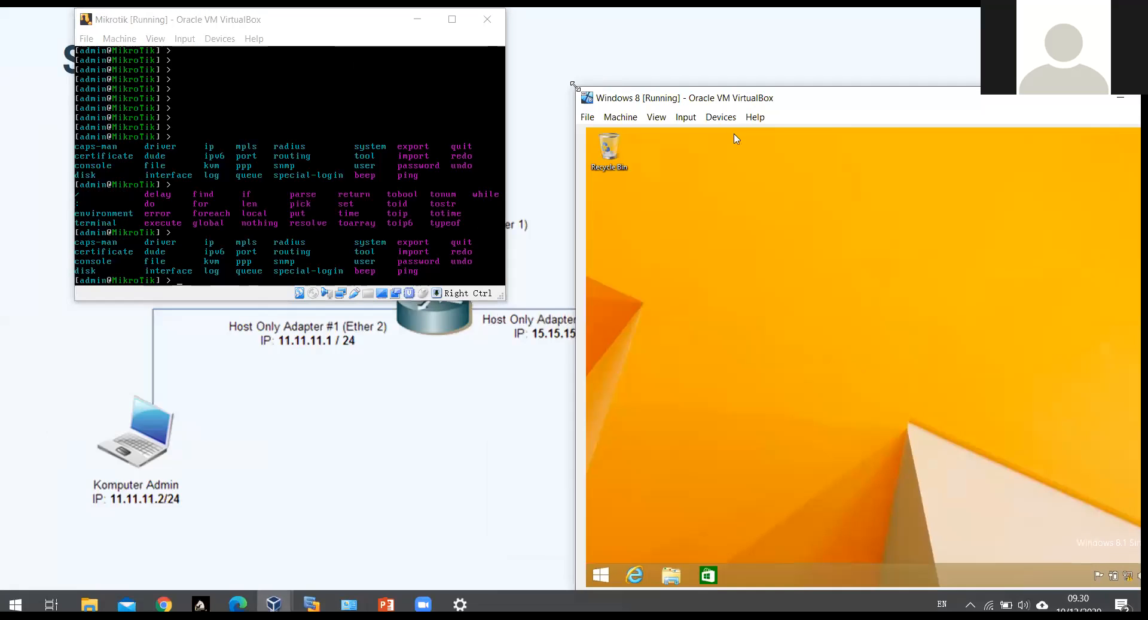
pyautogui.moveTo(574, 87); pyautogui.dragTo(684, 210)
pyautogui.moveTo(798, 221); pyautogui.dragTo(706, 5)
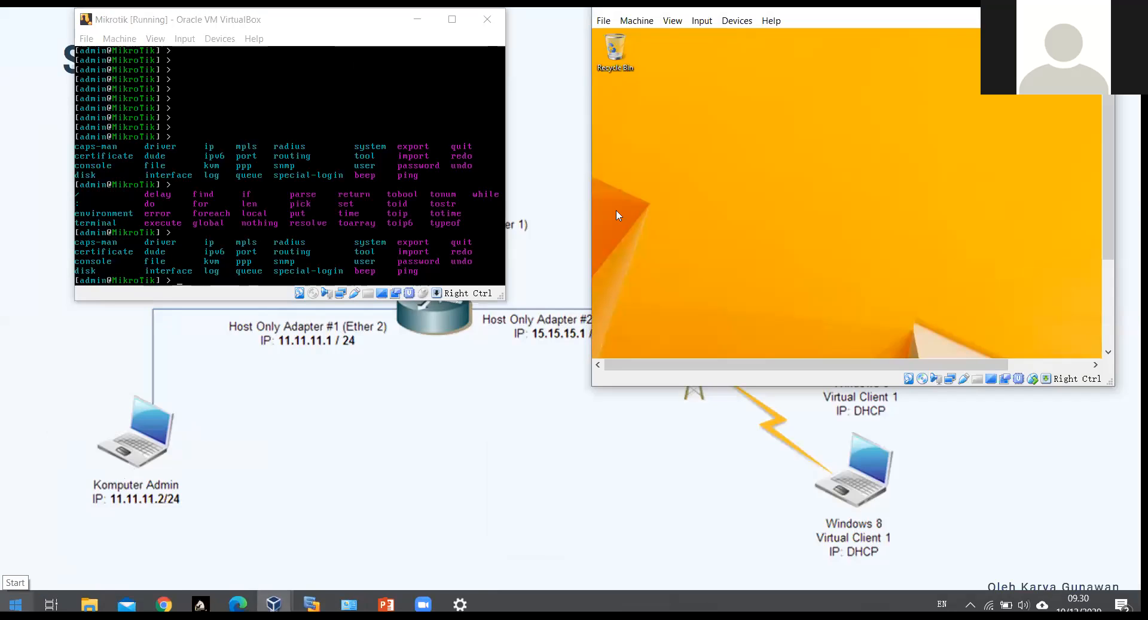
# Step: Return to the full-screen slide show and step to the STEP #5 'Konfigurasi Mikrotik Sebagai Router' slide
pyautogui.click(387, 603)
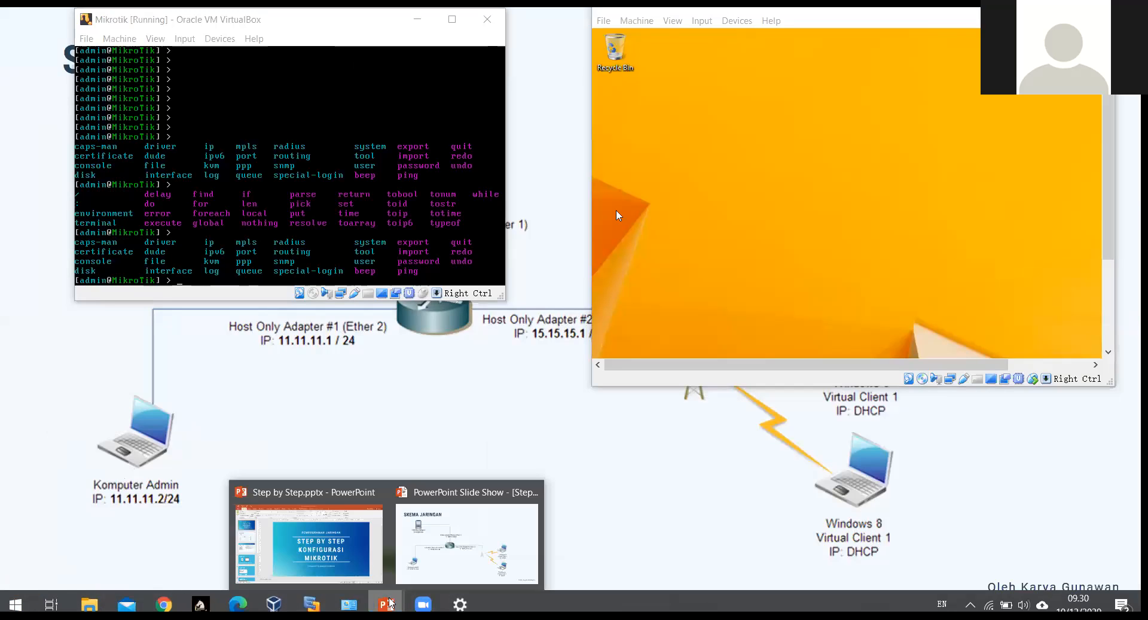
pyautogui.click(453, 530)
pyautogui.click(610, 409)
pyautogui.click(610, 409)
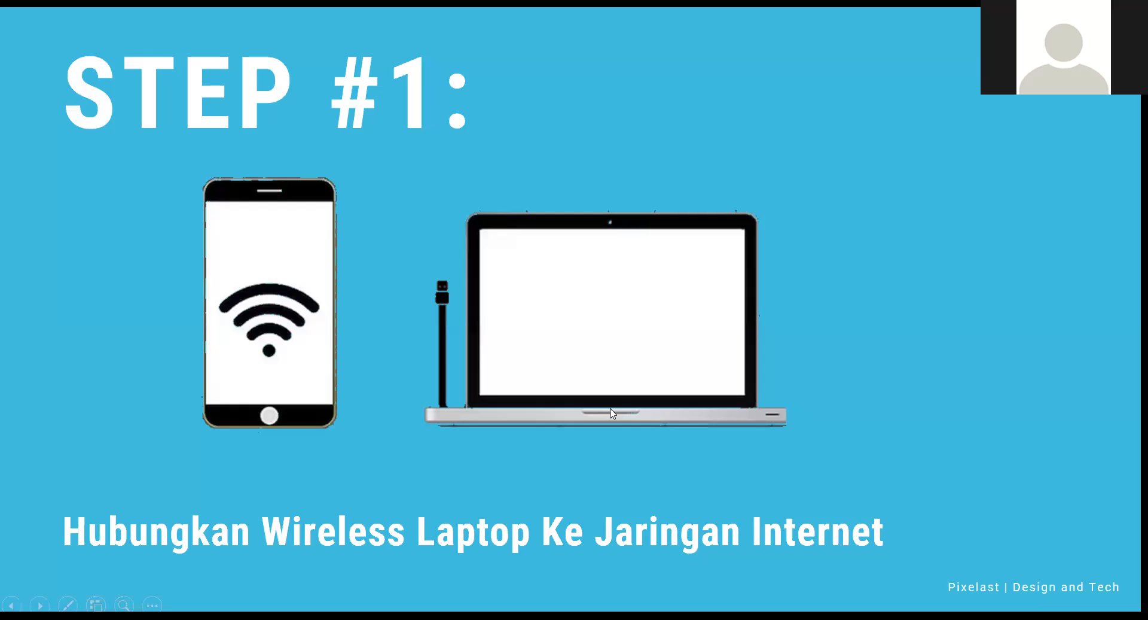
pyautogui.click(610, 412)
pyautogui.click(611, 412)
pyautogui.click(610, 412)
pyautogui.click(610, 412)
pyautogui.press('Left')
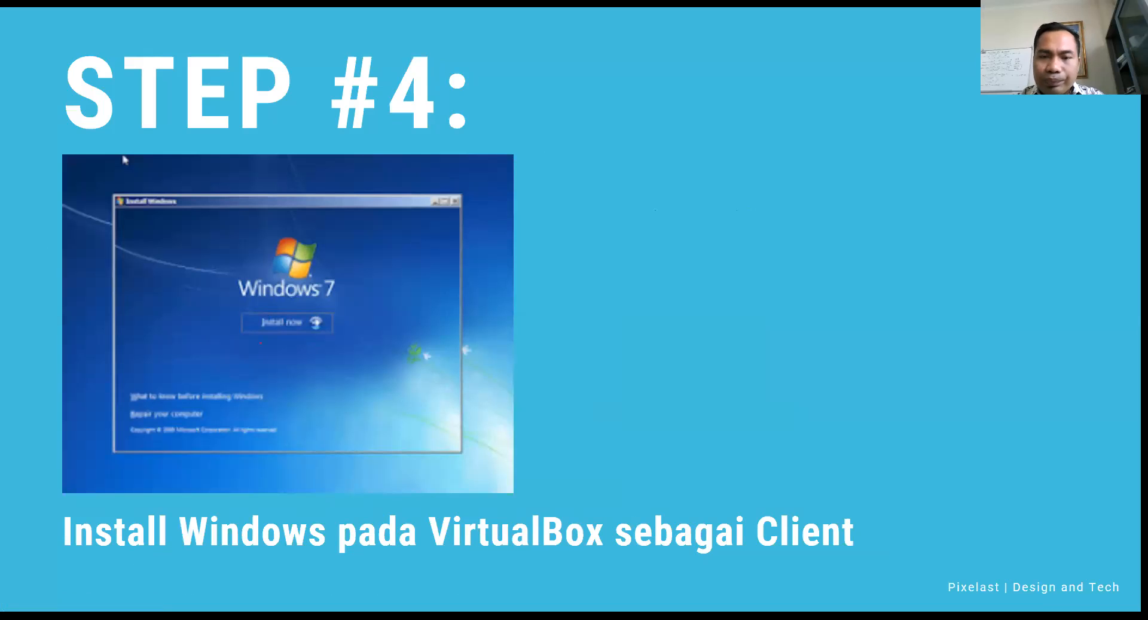
pyautogui.press('Right')
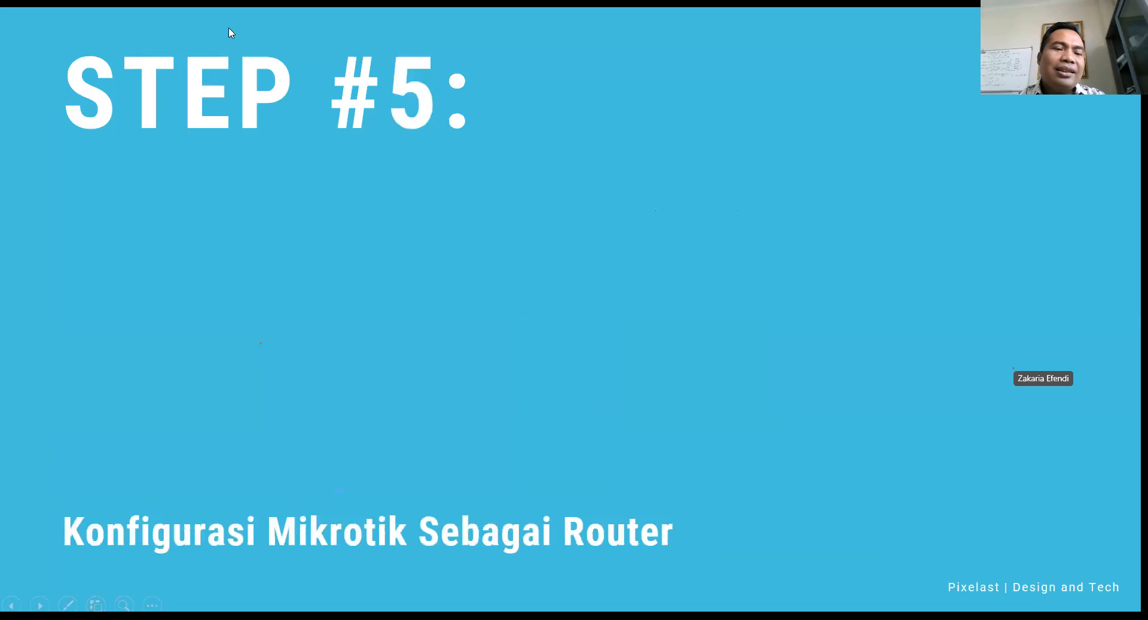
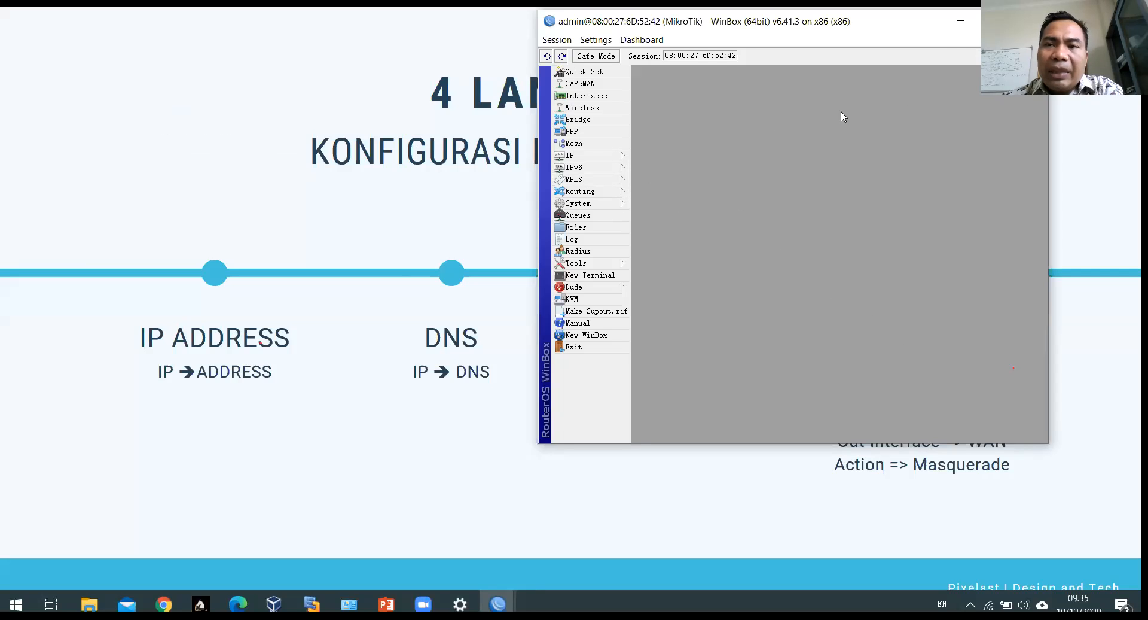
# Step: Maximize the WinBox session, then open and close System > Reset Configuration without resetting
pyautogui.doubleClick(906, 29)
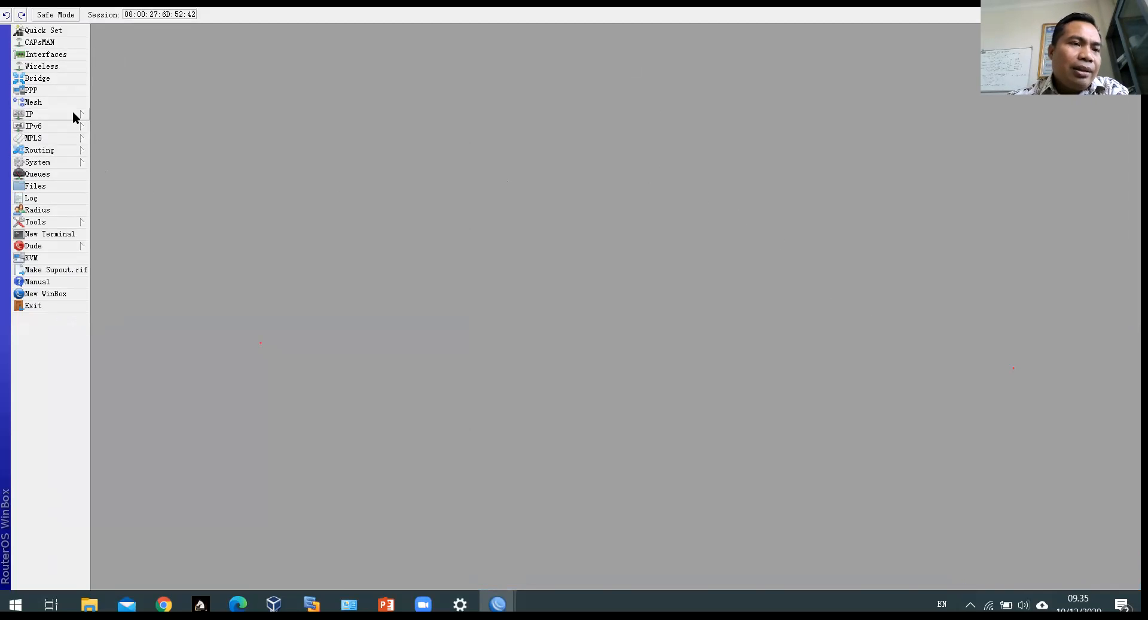
pyautogui.click(77, 165)
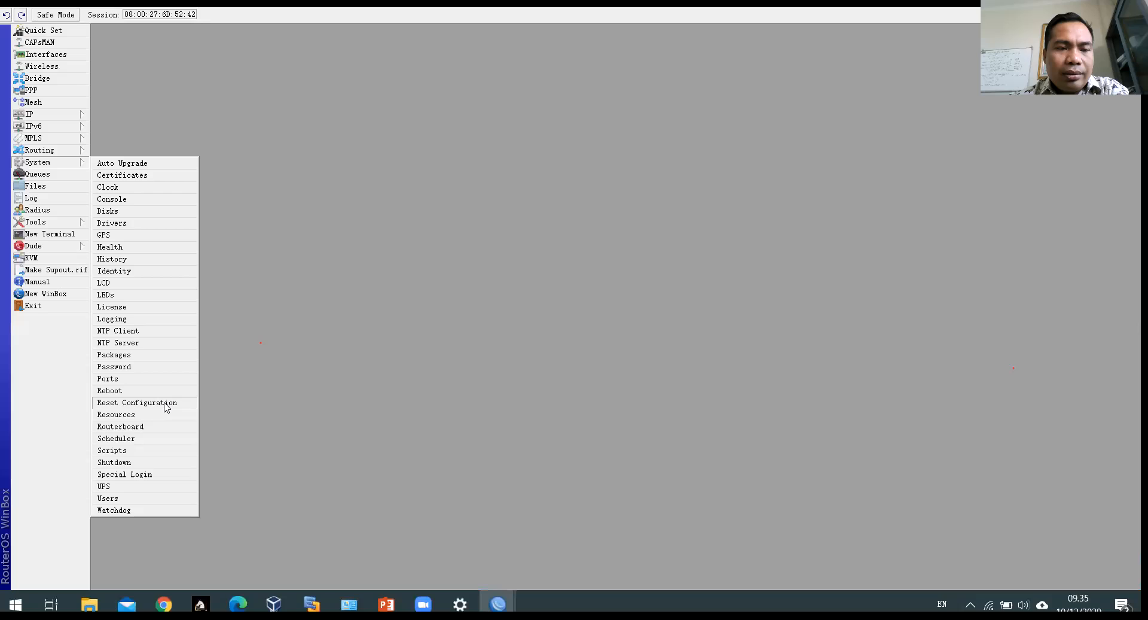
pyautogui.click(166, 403)
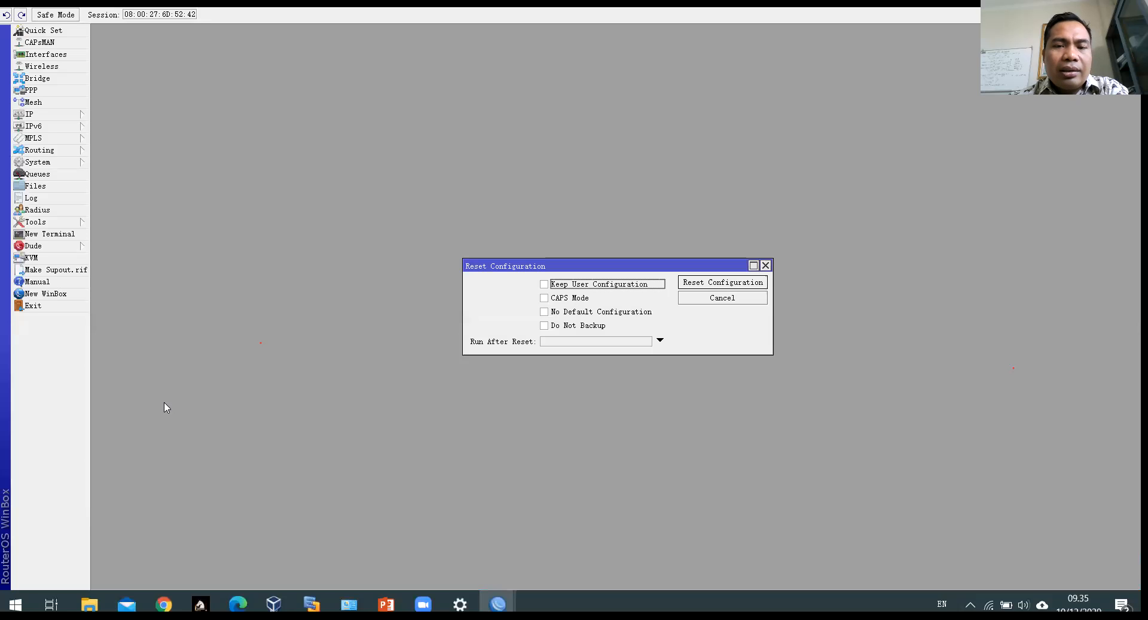
pyautogui.click(767, 266)
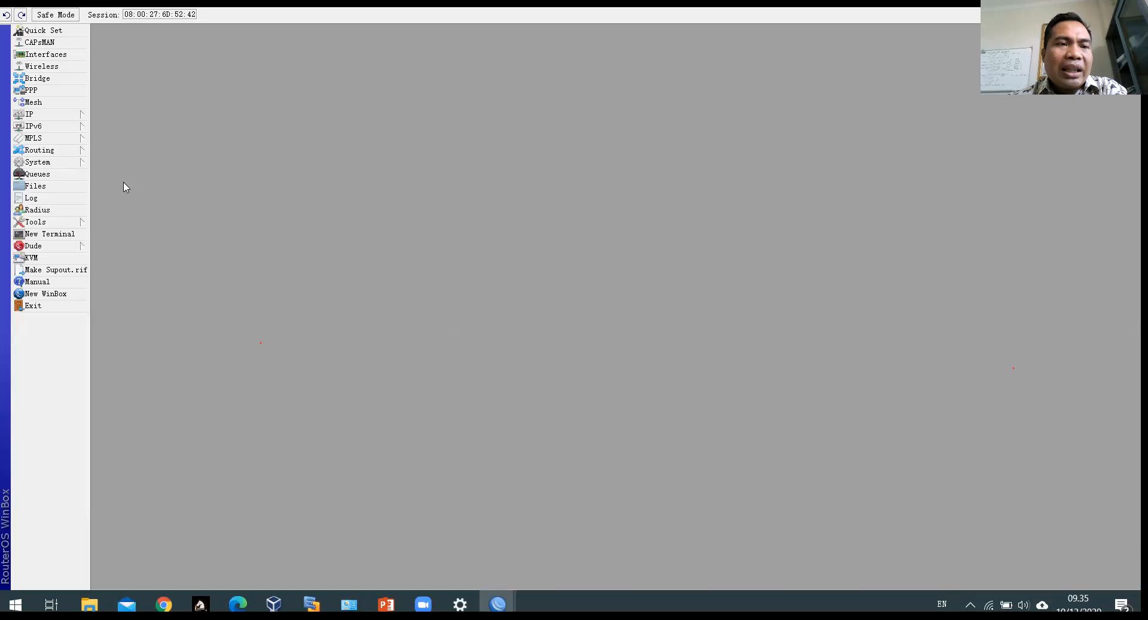
# Step: Start a configuration reset with No Default Configuration and Do Not Backup ticked
pyautogui.click(60, 163)
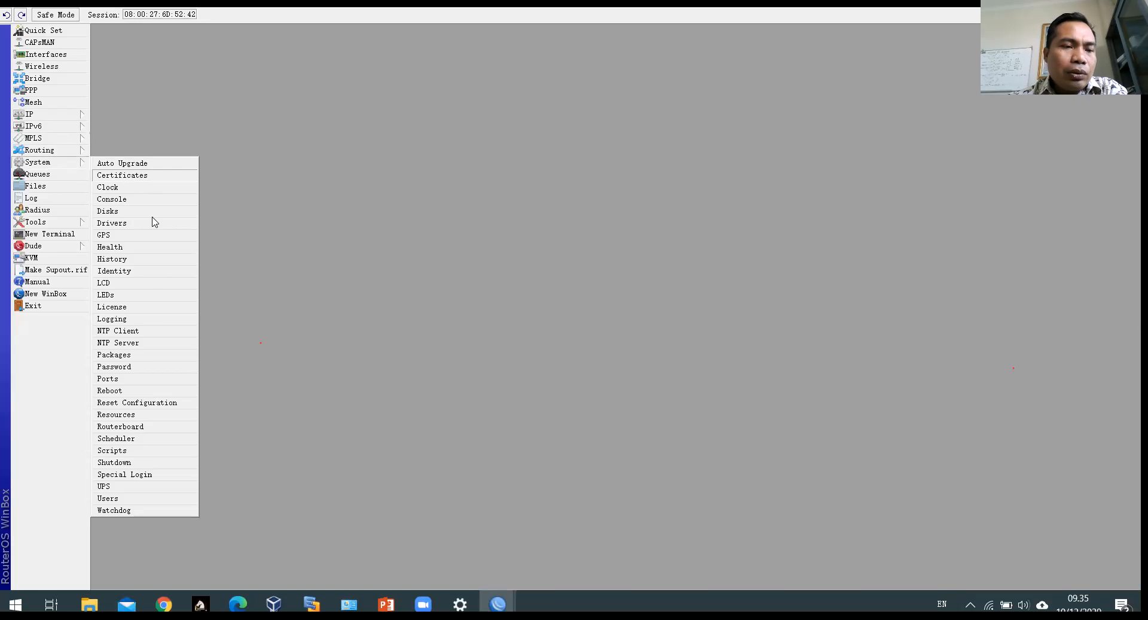
pyautogui.click(144, 402)
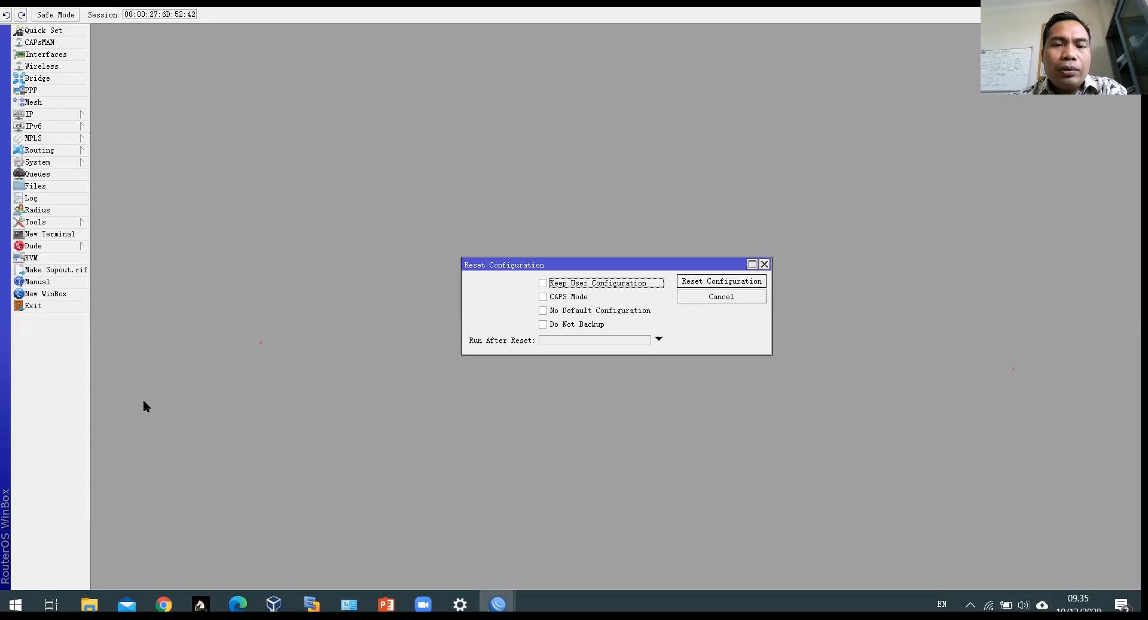
pyautogui.click(63, 162)
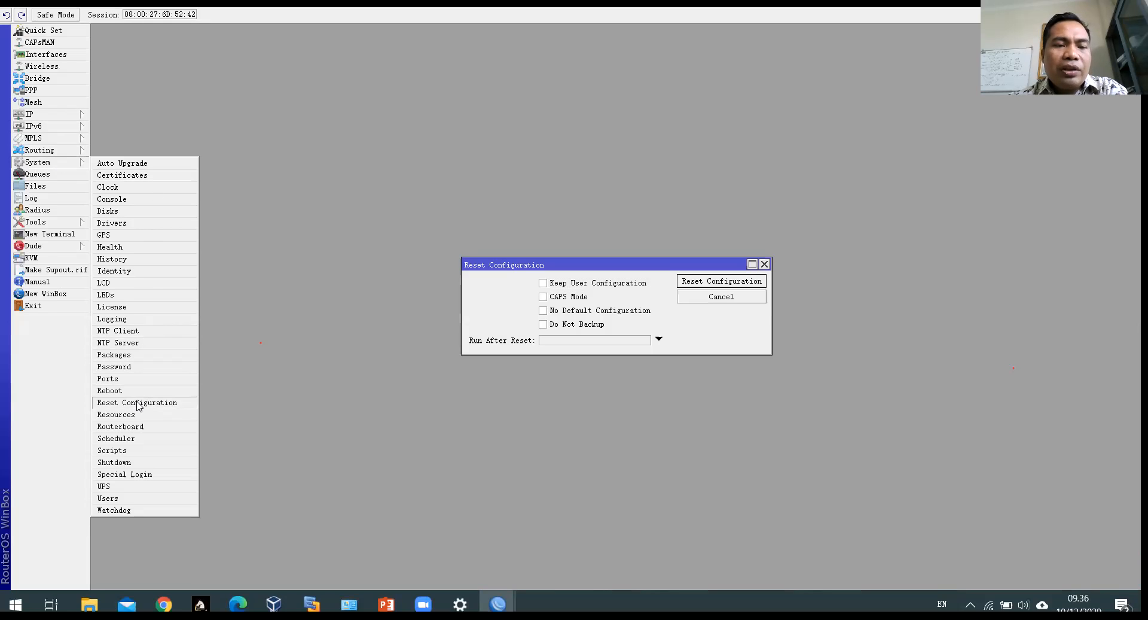
pyautogui.click(698, 324)
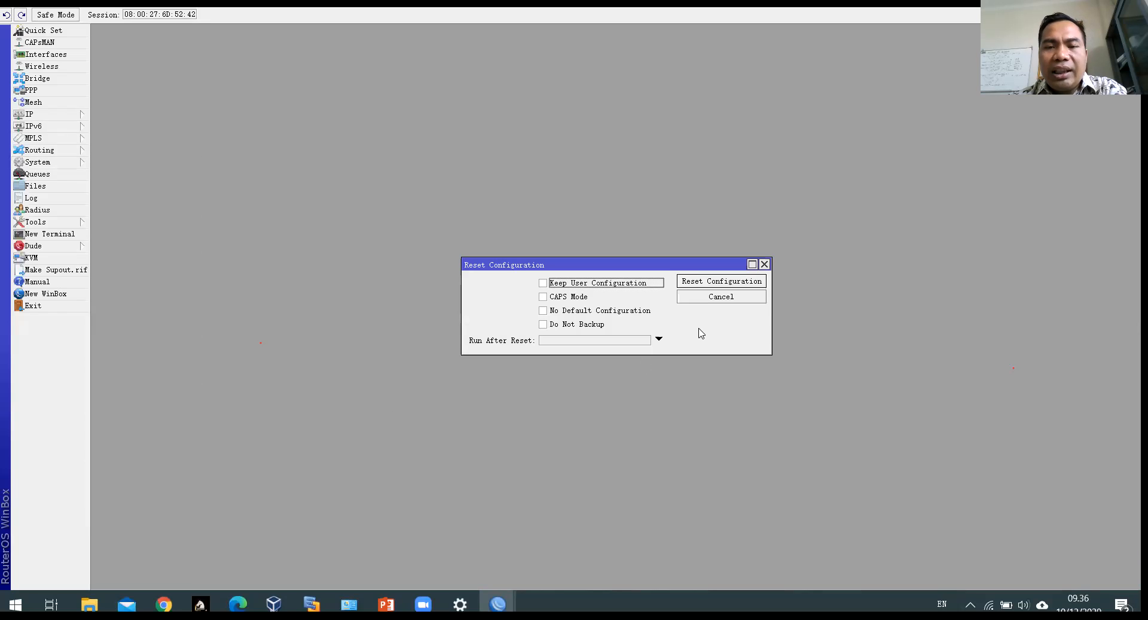
pyautogui.click(641, 312)
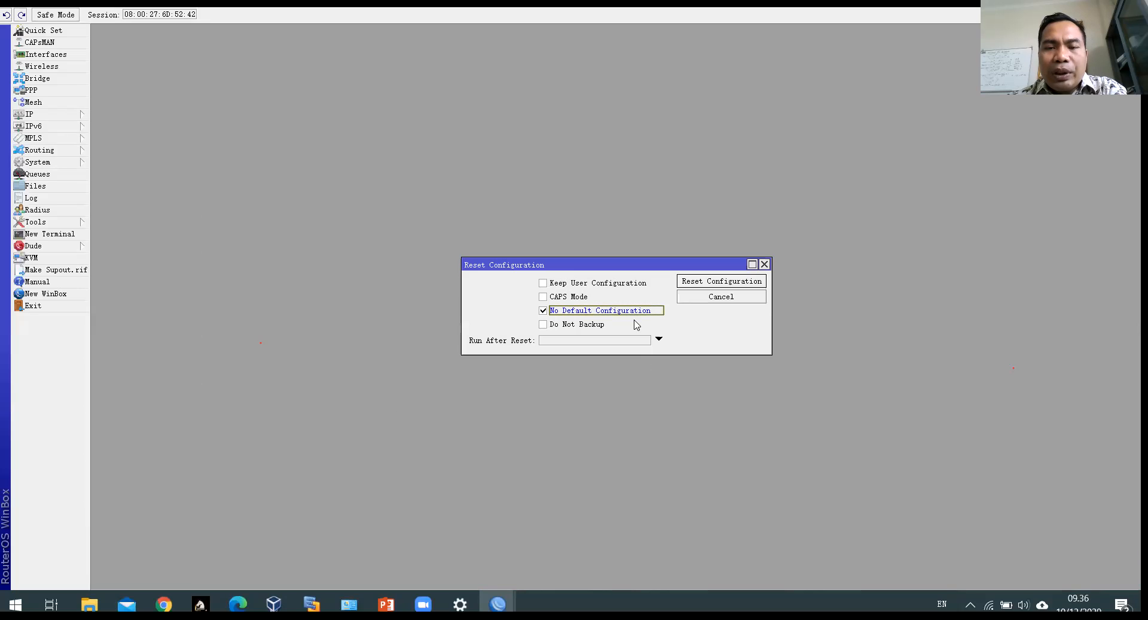
pyautogui.click(579, 323)
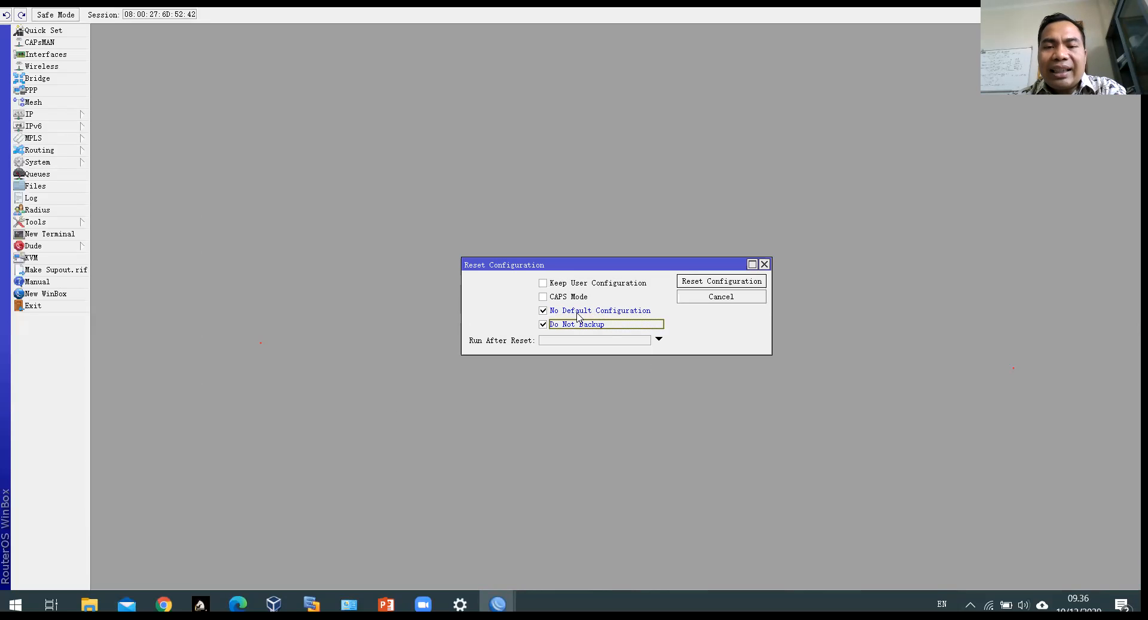
pyautogui.click(720, 283)
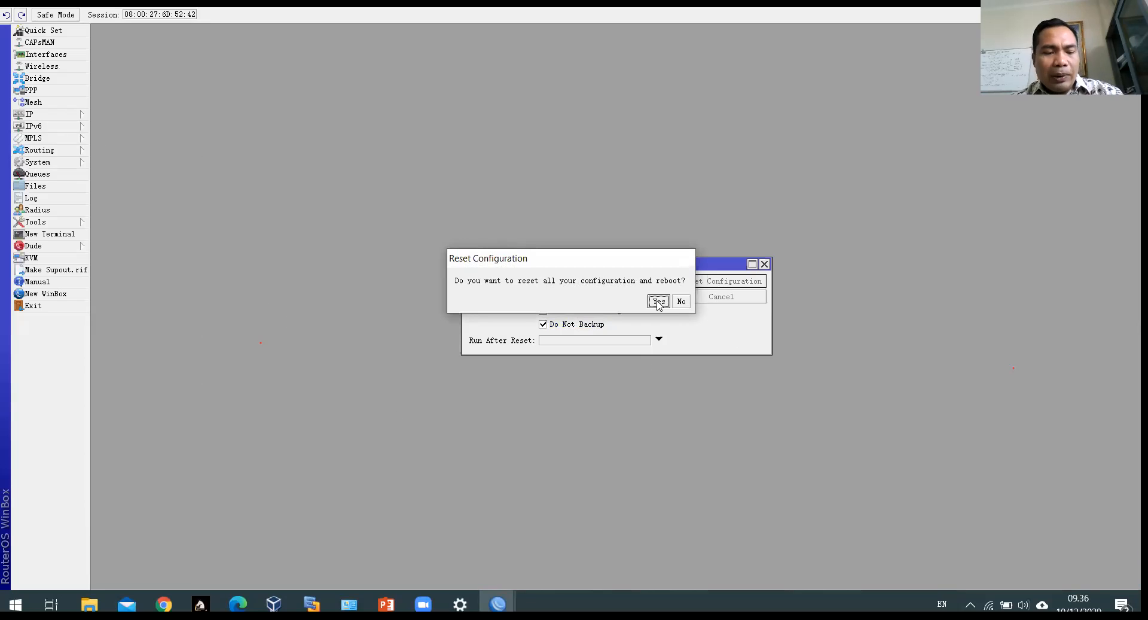
pyautogui.hotkey('alt', 'Tab')
pyautogui.hotkey('alt', 'Tab')
pyautogui.hotkey('alt', 'Tab')
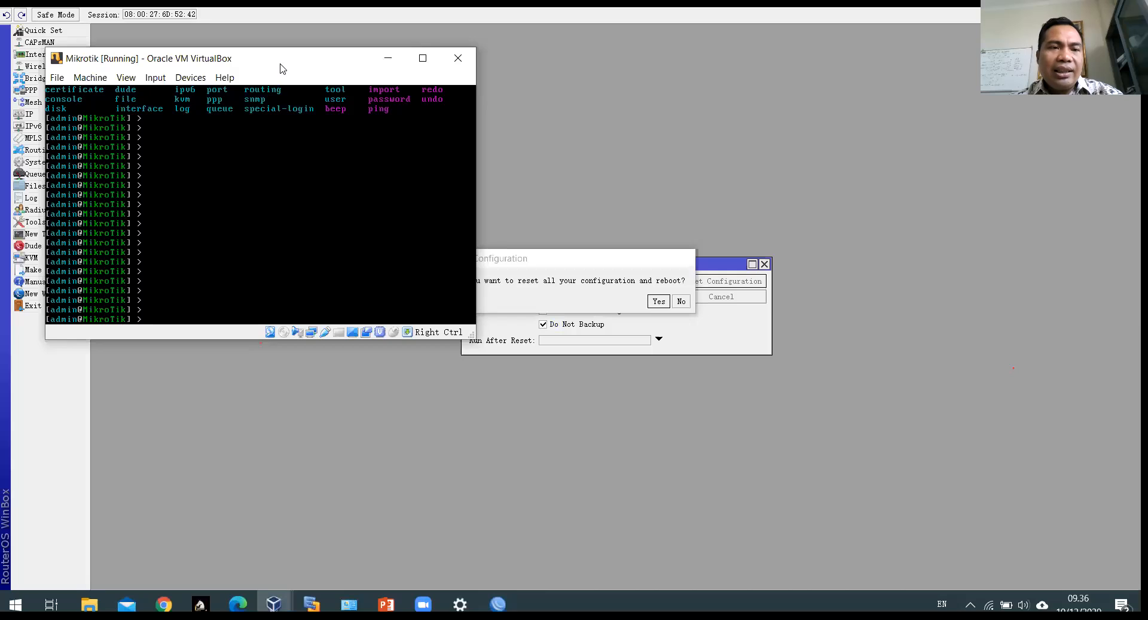
# Step: Restore the WinBox window and place it beside the VirtualBox router console
pyautogui.moveTo(298, 72); pyautogui.dragTo(309, 89)
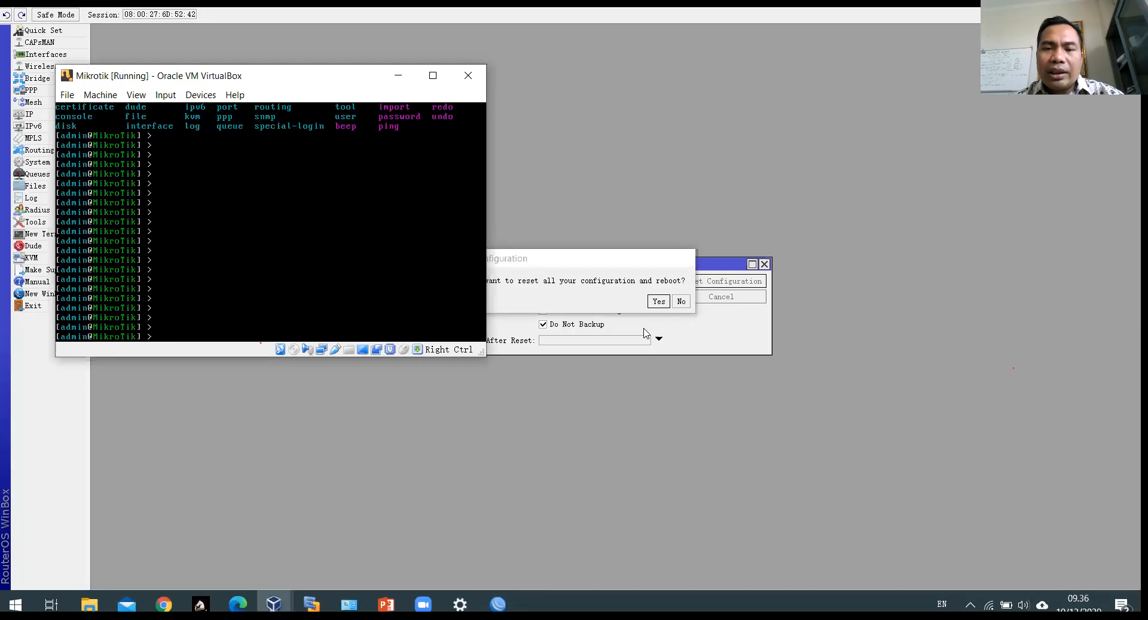
pyautogui.click(684, 284)
pyautogui.click(683, 301)
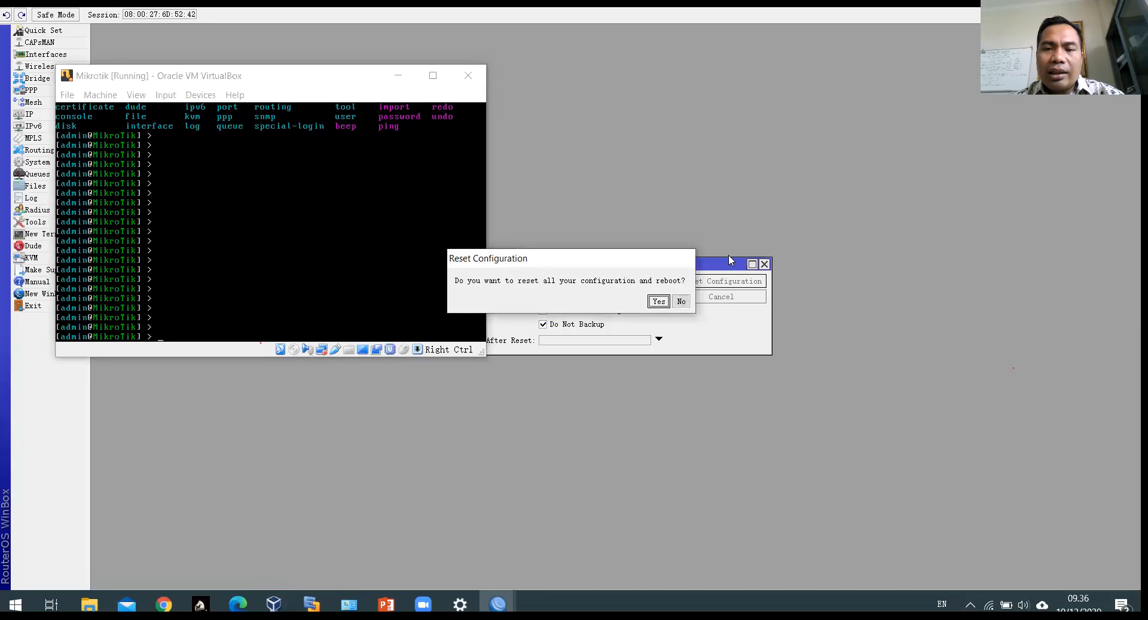
pyautogui.click(1087, 3)
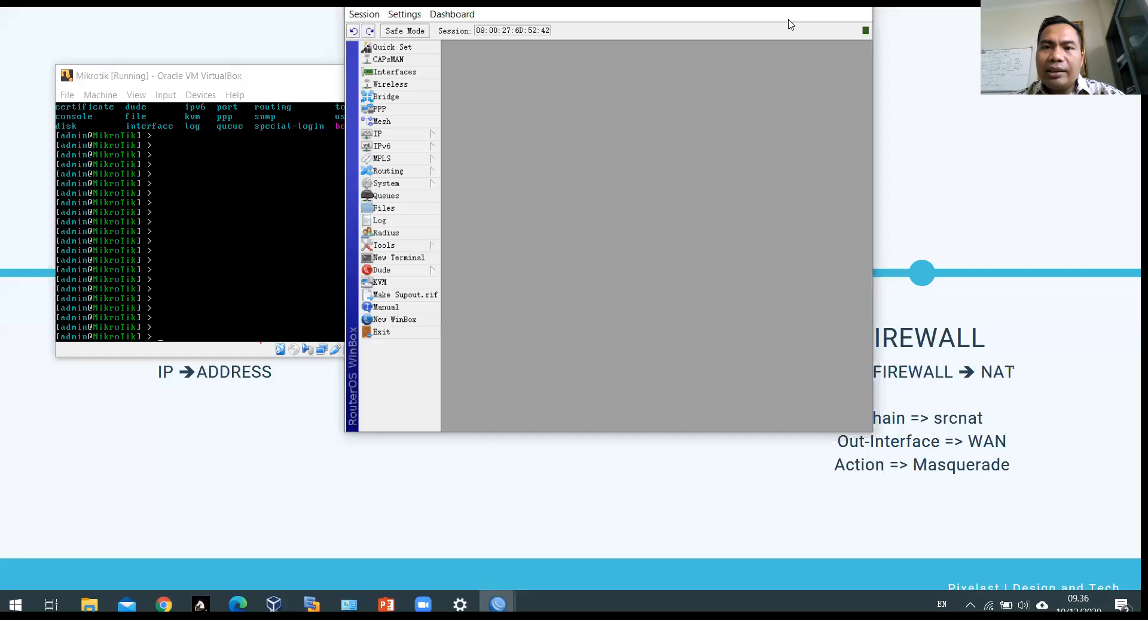
pyautogui.moveTo(656, 15); pyautogui.dragTo(755, 34)
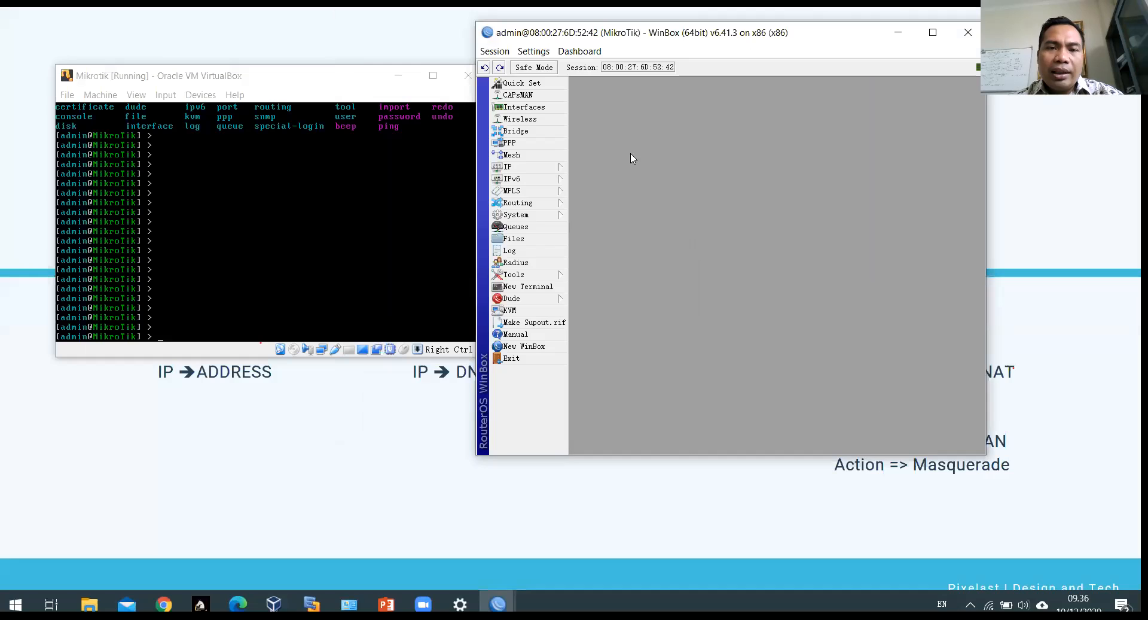
# Step: Run System > Reset Configuration again and confirm resetting and rebooting the router
pyautogui.click(536, 214)
pyautogui.click(624, 457)
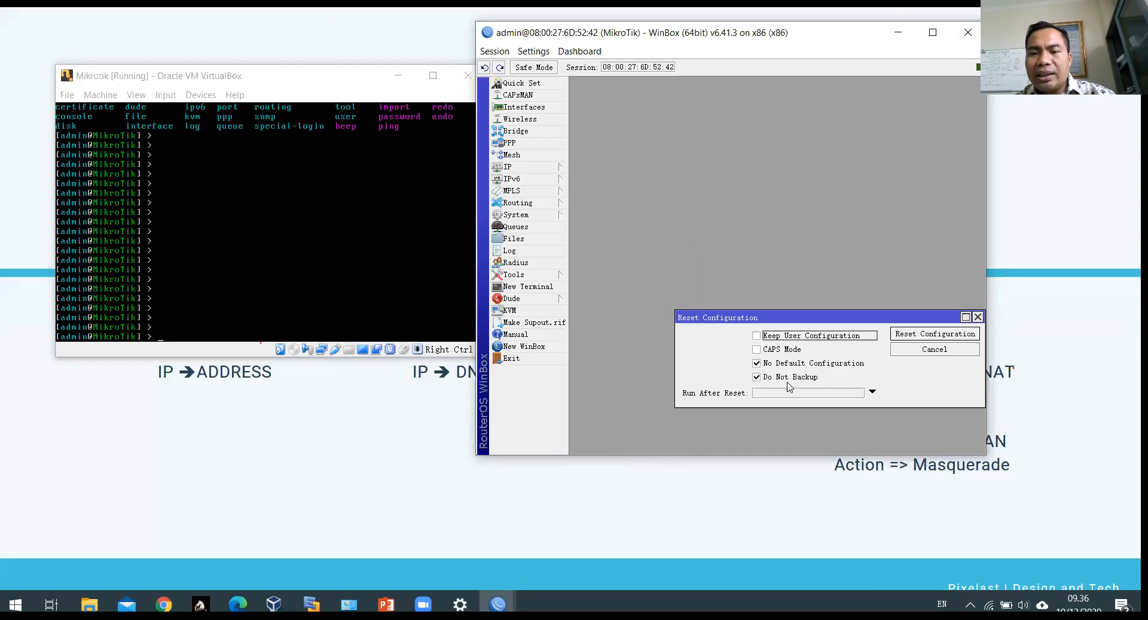
pyautogui.click(926, 336)
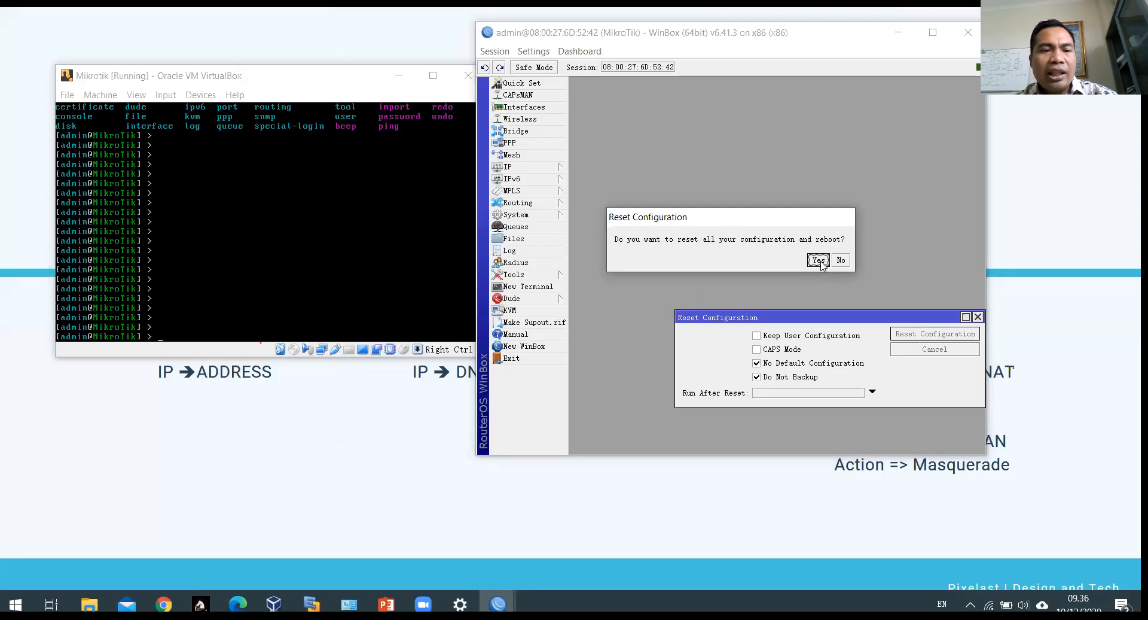
pyautogui.click(819, 261)
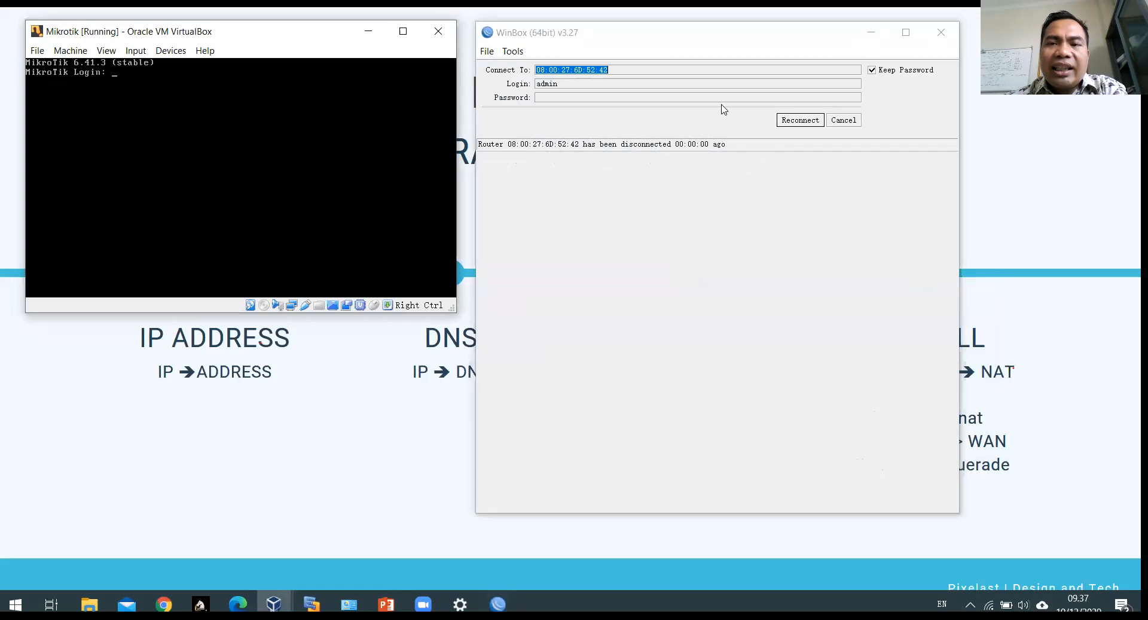
# Step: Reconnect to the reset router from the Neighbors list and dismiss the RouterOS welcome notice
pyautogui.click(856, 121)
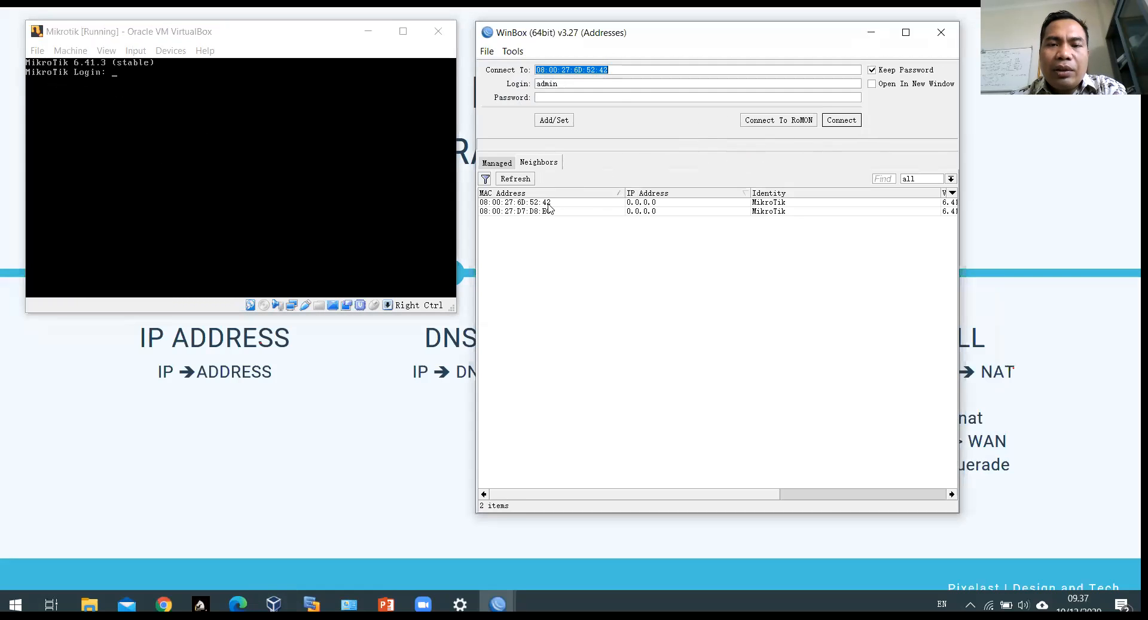
pyautogui.click(548, 203)
pyautogui.click(841, 121)
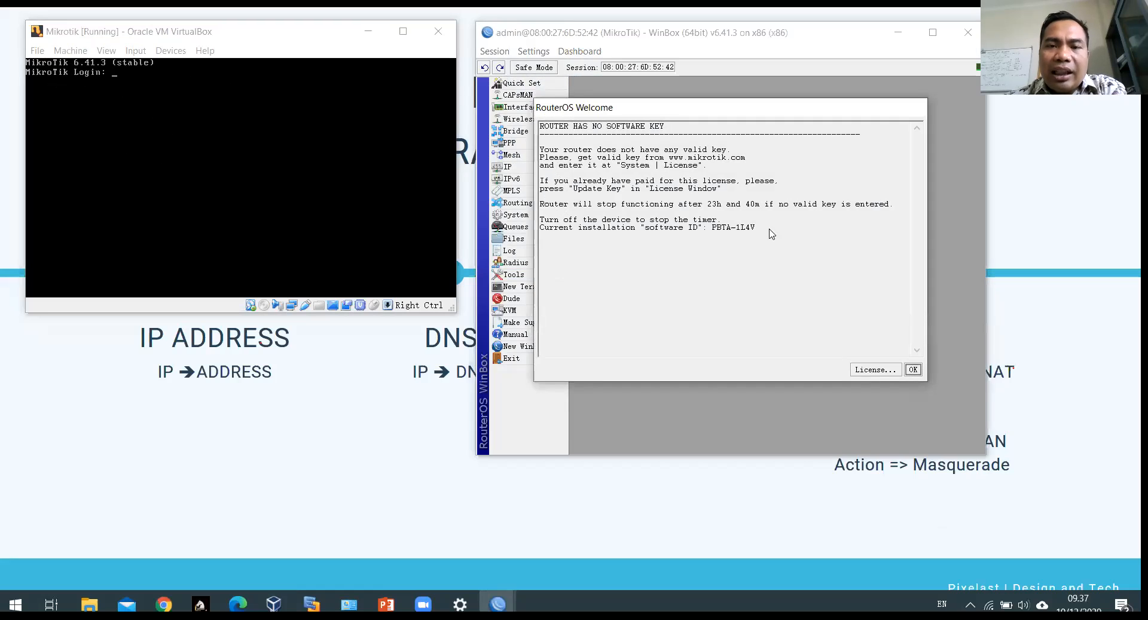
pyautogui.click(912, 370)
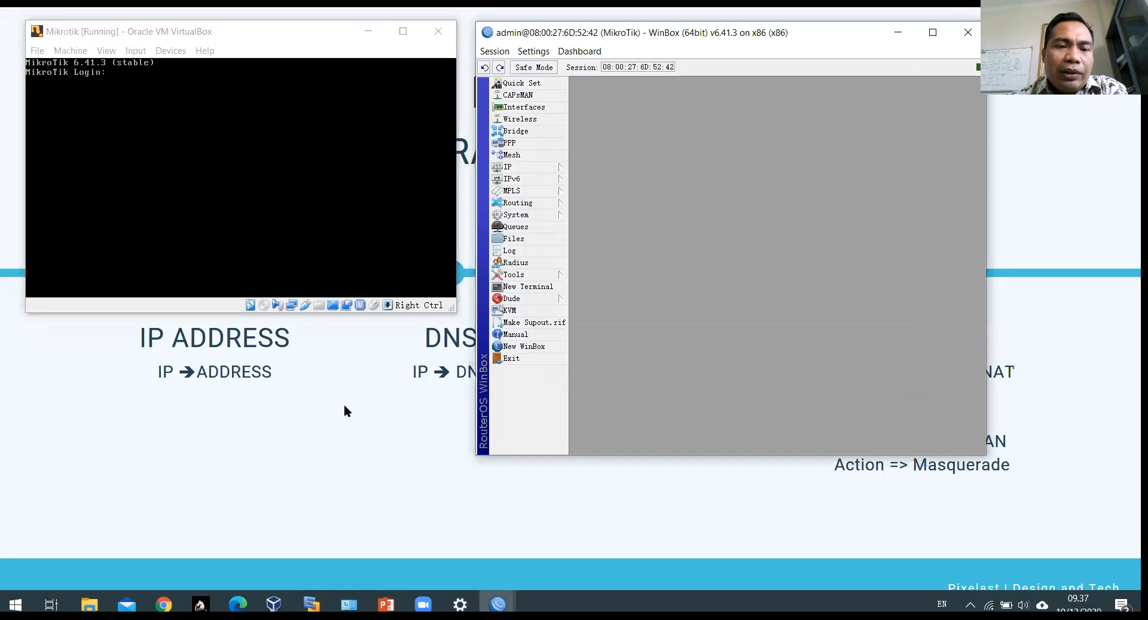
# Step: Bring the '4 Langkah Konfigurasi Dasar Mikrotik' slide to the front, then cycle through the open windows
pyautogui.click(111, 370)
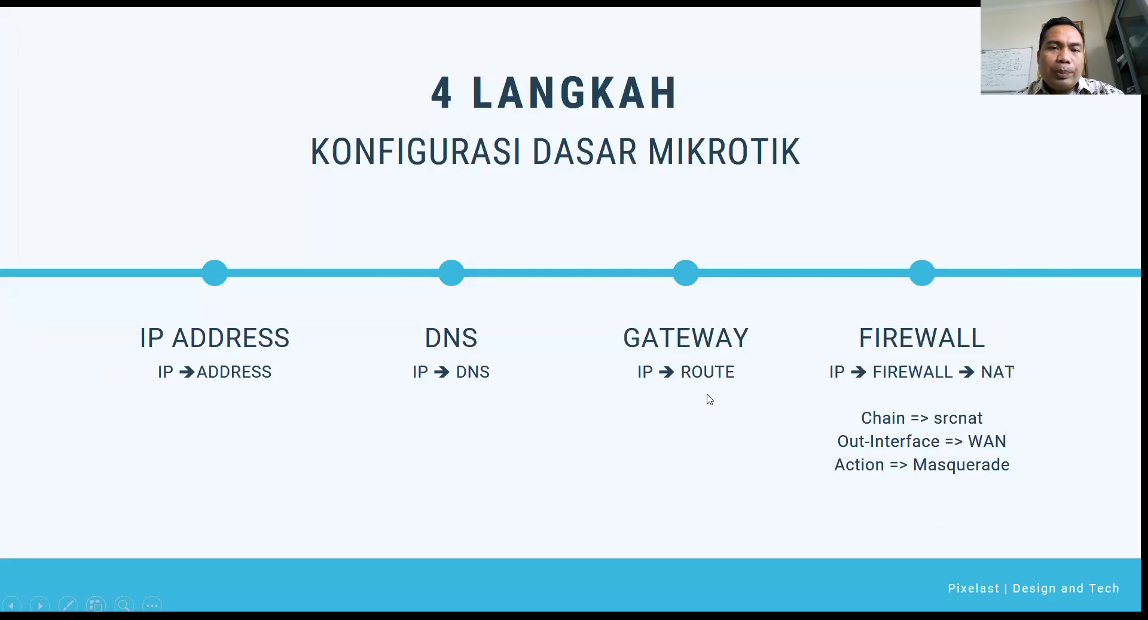
pyautogui.hotkey('alt', 'Tab')
pyautogui.hotkey('alt', 'Tab')
pyautogui.hotkey('alt', 'Tab')
pyautogui.hotkey('alt', 'Tab')
pyautogui.hotkey('alt', 'Tab')
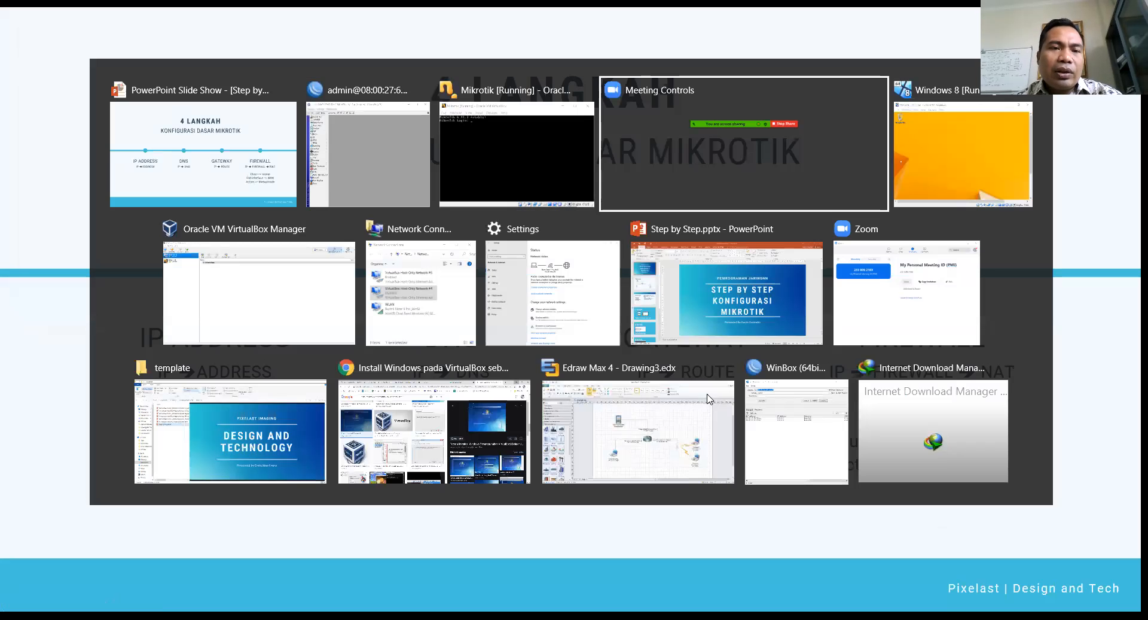
pyautogui.hotkey('alt', 'Tab')
pyautogui.hotkey('alt', 'Tab')
pyautogui.hotkey('alt', 'Tab')
pyautogui.hotkey('alt', 'Tab')
pyautogui.hotkey('alt', 'Tab')
pyautogui.hotkey('alt', 'Tab')
pyautogui.hotkey('alt', 'Tab')
pyautogui.hotkey('alt', 'Tab')
pyautogui.hotkey('alt', 'Tab')
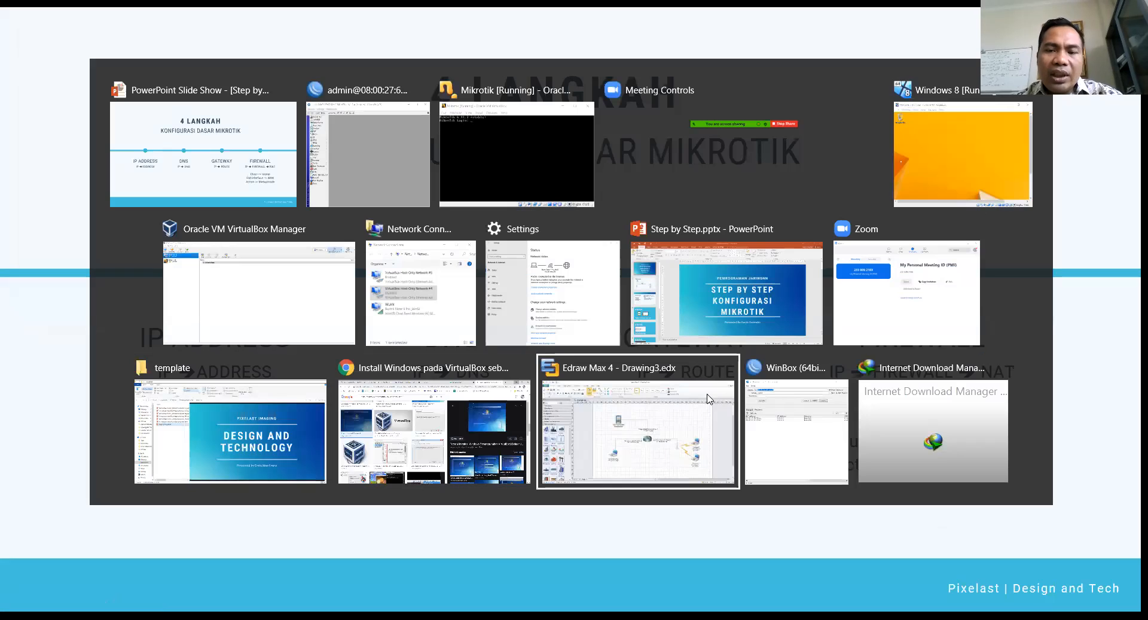
pyautogui.hotkey('alt', 'Tab')
pyautogui.hotkey('alt', 'Tab')
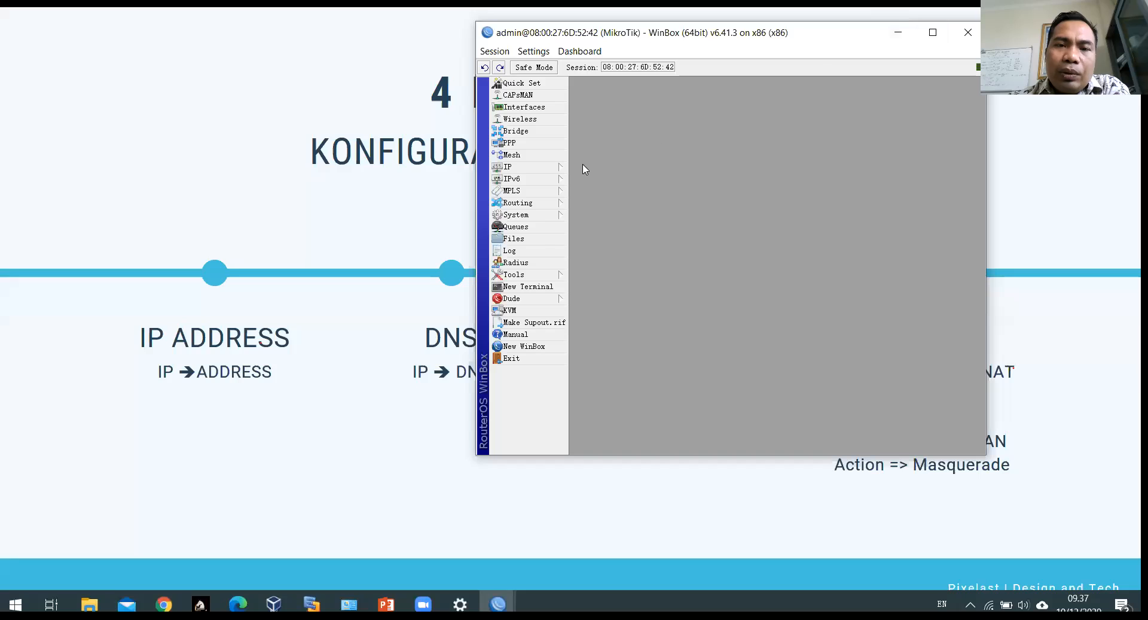
# Step: Open the router's IP > Addresses list, showing 0 items, and move it up and left
pyautogui.click(556, 171)
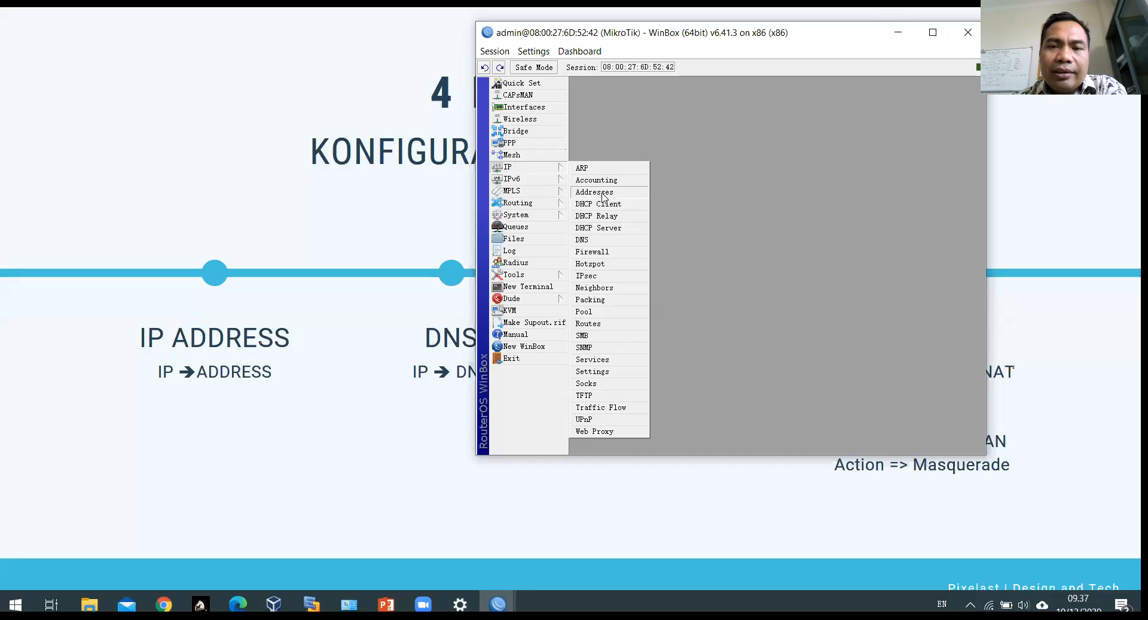
pyautogui.click(604, 197)
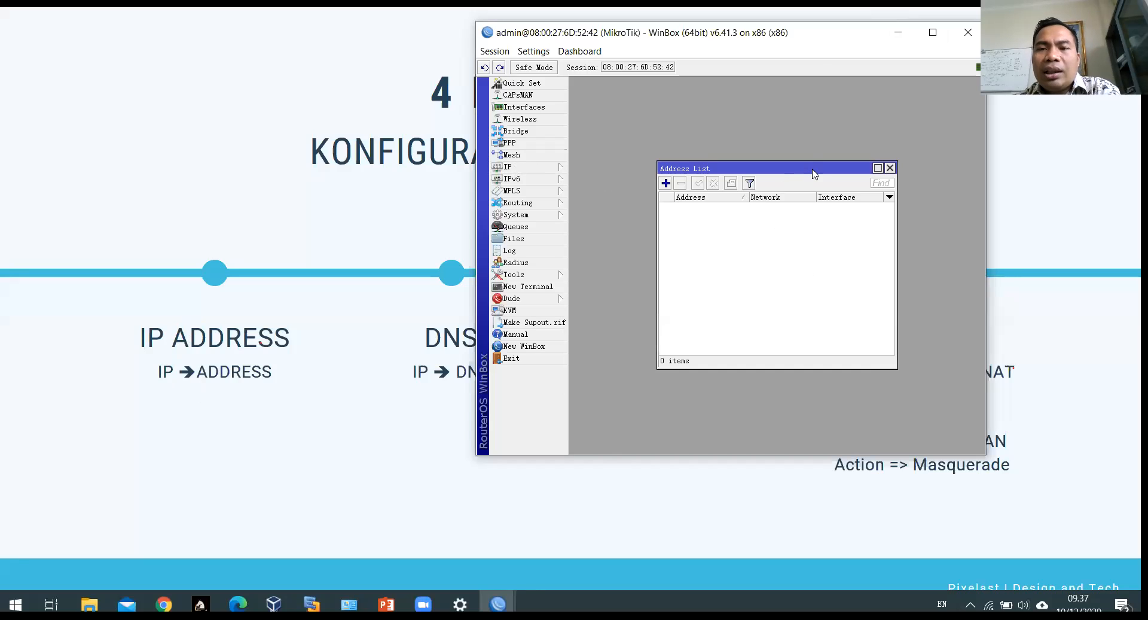
pyautogui.moveTo(813, 172); pyautogui.dragTo(799, 140)
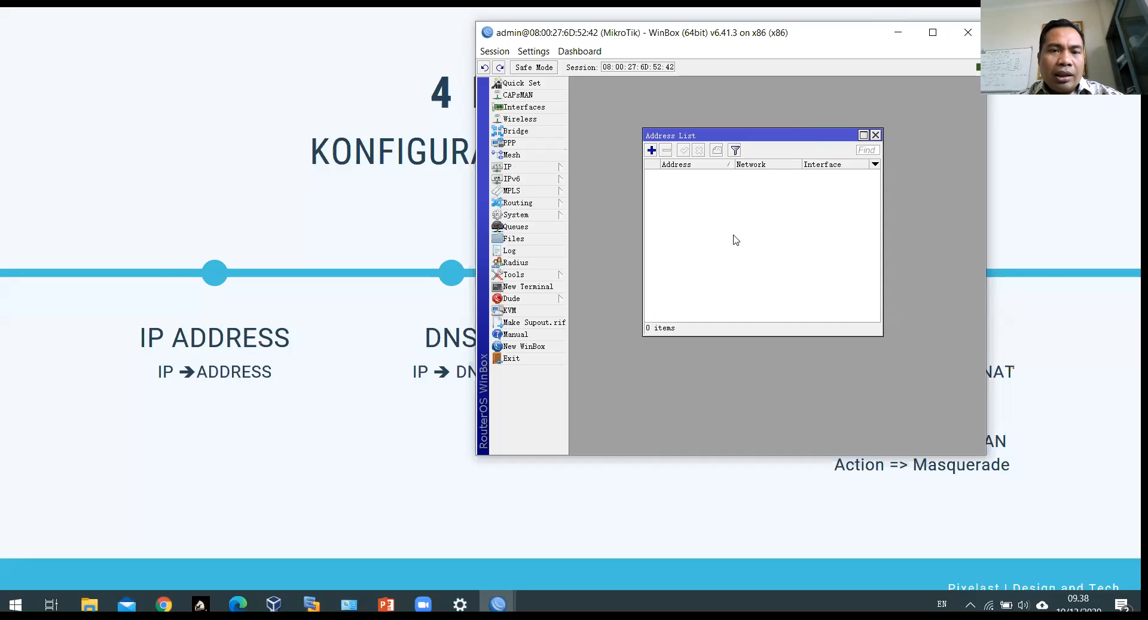
pyautogui.hotkey('alt', 'Tab')
pyautogui.hotkey('alt', 'Tab')
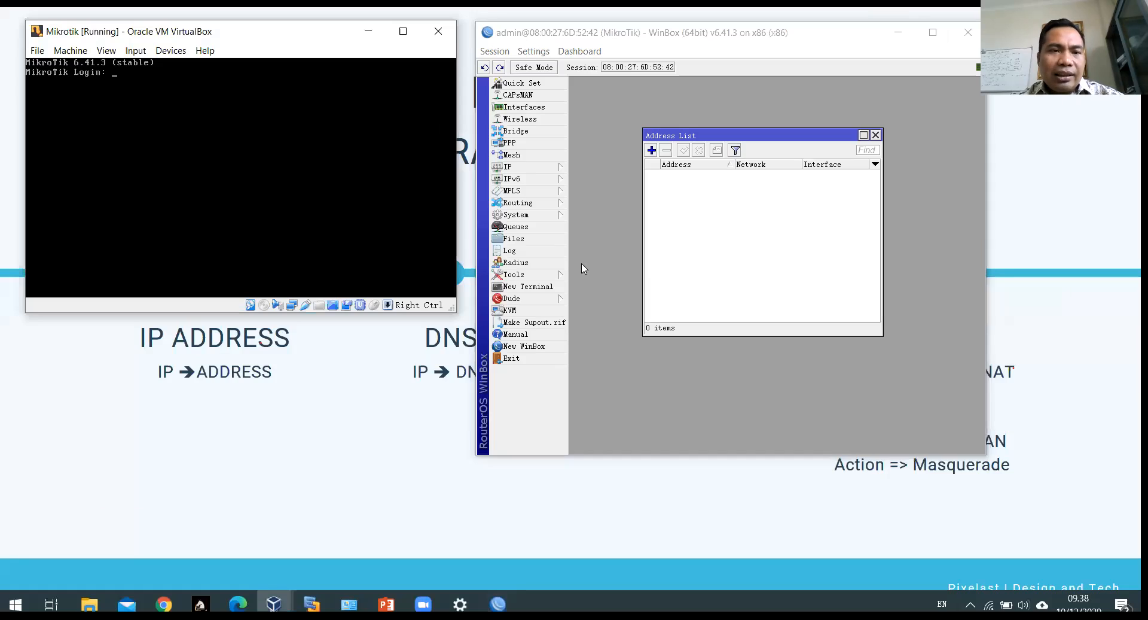
# Step: Log in at the MikroTik console as admin with an empty password
pyautogui.moveTo(196, 40); pyautogui.dragTo(204, 204)
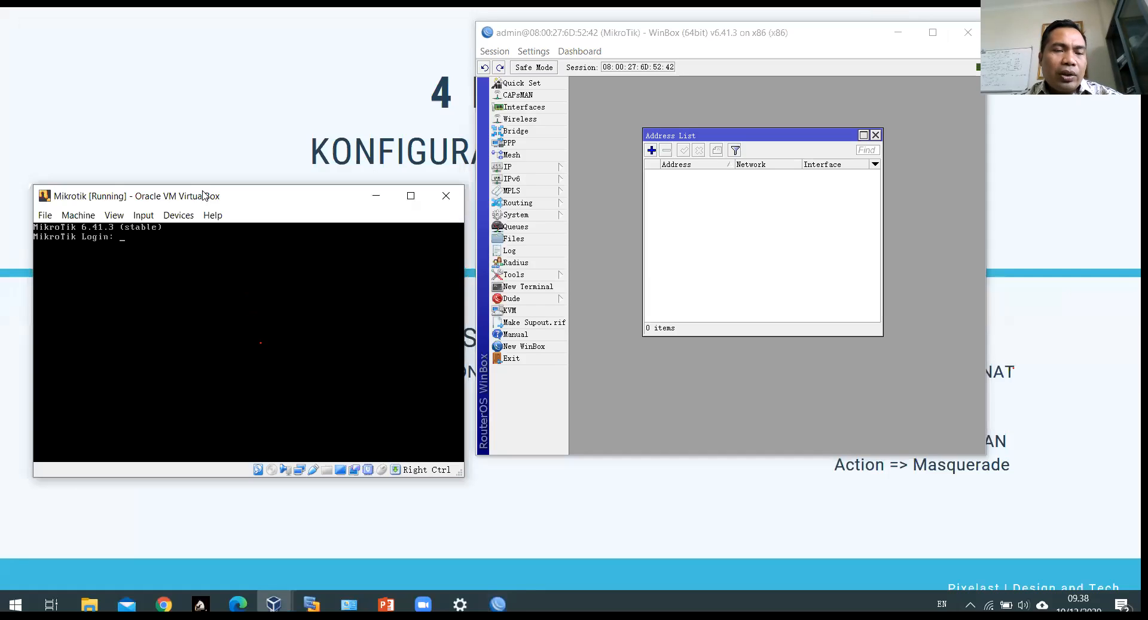
pyautogui.write('admin')
pyautogui.press('Return')
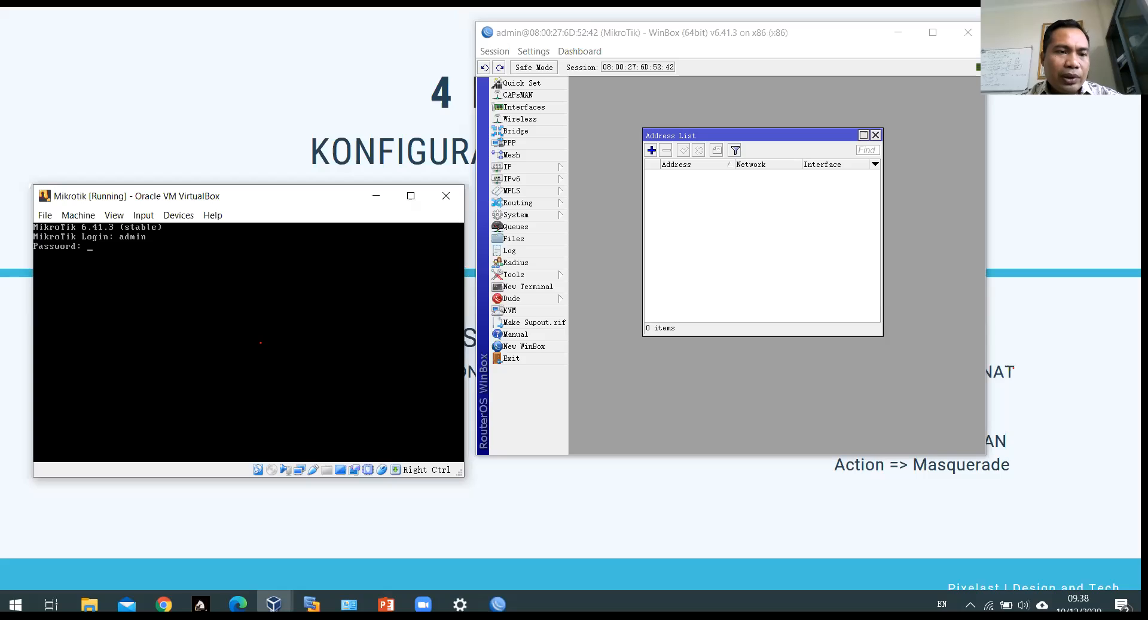
pyautogui.press('Return')
pyautogui.press('Return')
pyautogui.press('Return')
pyautogui.press('Return')
pyautogui.press('Return')
pyautogui.press('Return')
pyautogui.press('Return')
pyautogui.press('Return')
pyautogui.press('Return')
pyautogui.press('Return')
pyautogui.press('Return')
pyautogui.press('Return')
pyautogui.press('Return')
pyautogui.press('Return')
pyautogui.press('Return')
pyautogui.press('Return')
pyautogui.press('Return')
pyautogui.press('Return')
pyautogui.press('Return')
pyautogui.press('Return')
pyautogui.press('Return')
pyautogui.press('Return')
pyautogui.press('Return')
pyautogui.press('Return')
pyautogui.press('Return')
pyautogui.press('Return')
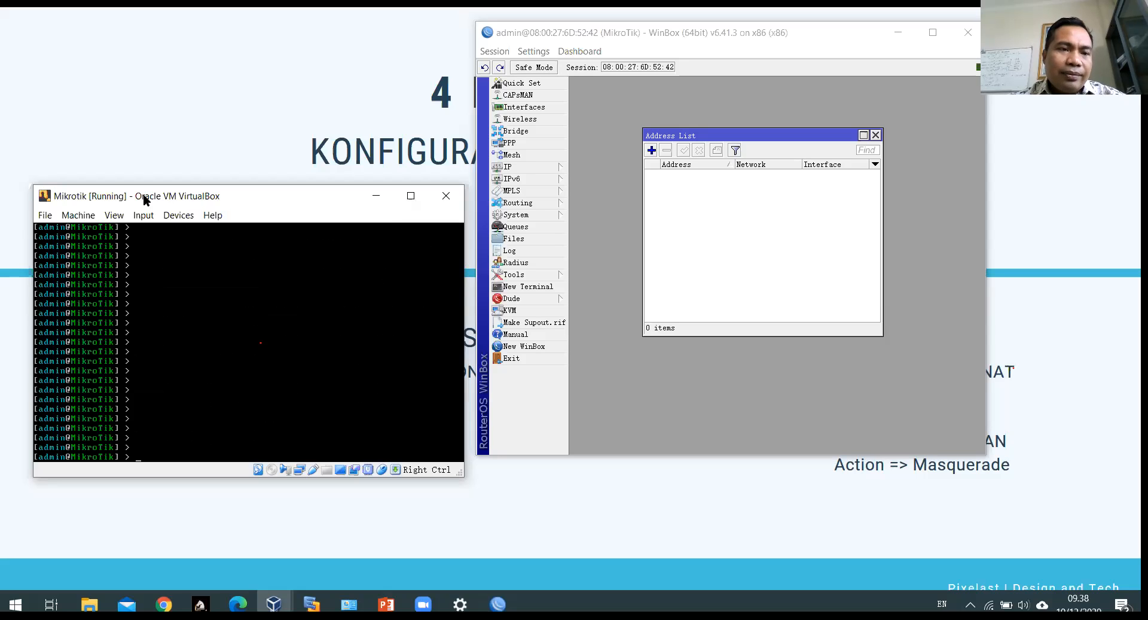
pyautogui.moveTo(174, 197); pyautogui.dragTo(177, 213)
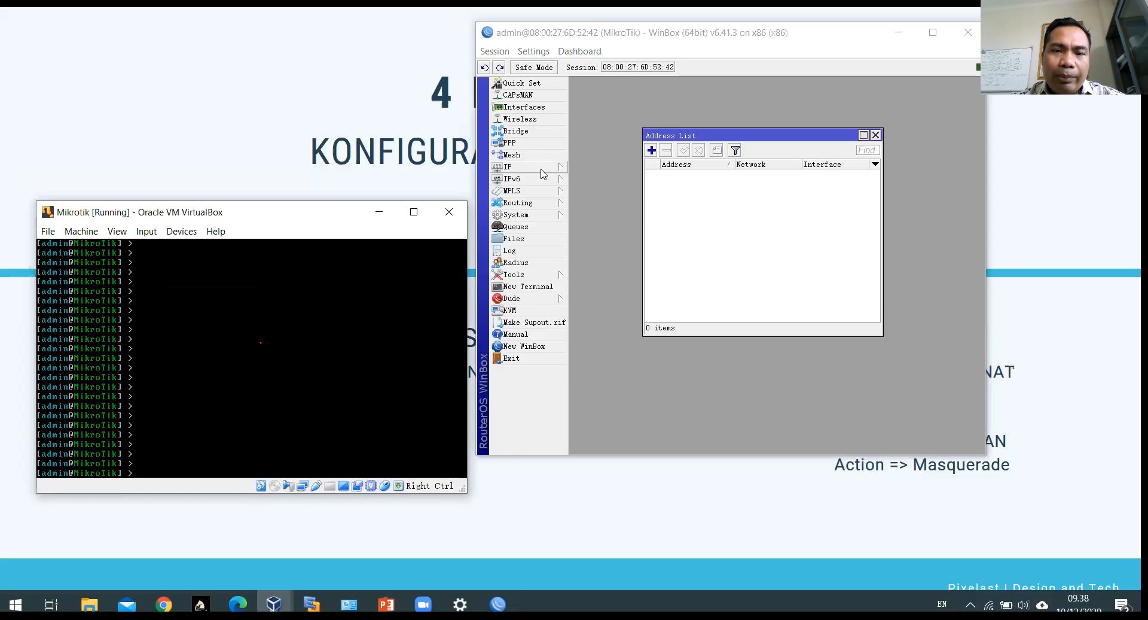
# Step: Run 'ip address print' on the console, confirming the address table is empty
pyautogui.click(544, 170)
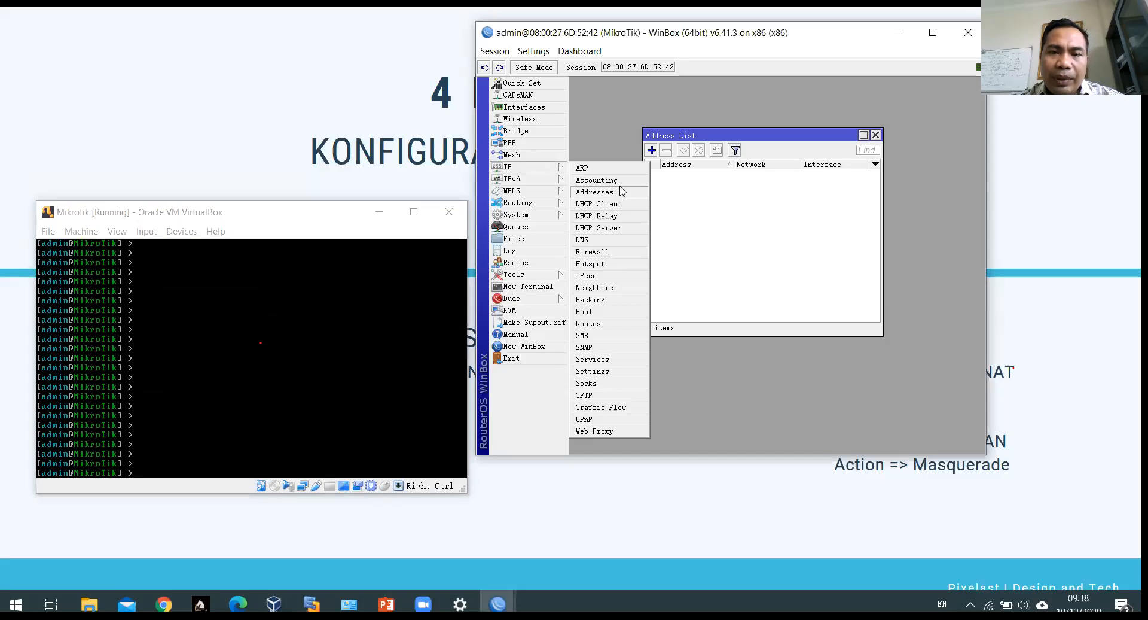
pyautogui.click(730, 192)
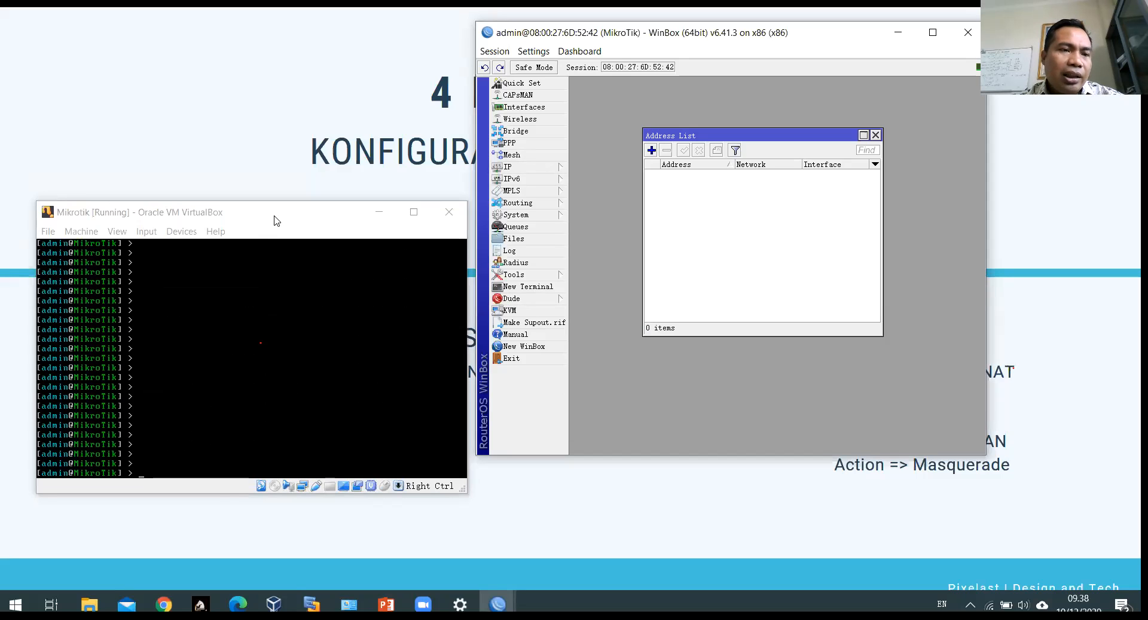
pyautogui.moveTo(277, 220); pyautogui.dragTo(263, 99)
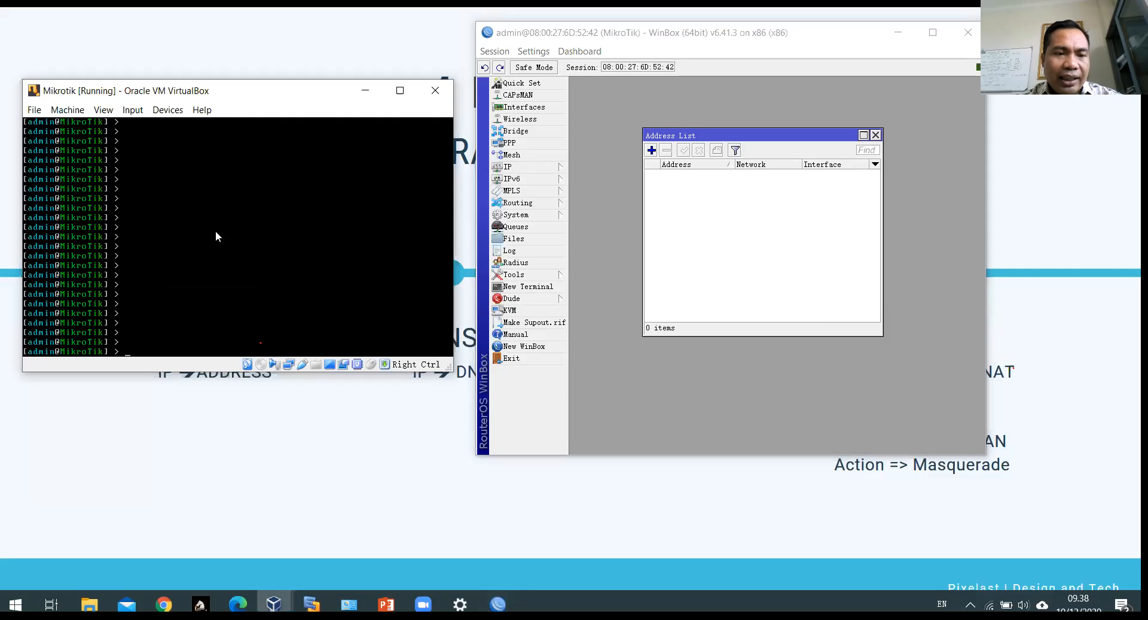
pyautogui.write('ip')
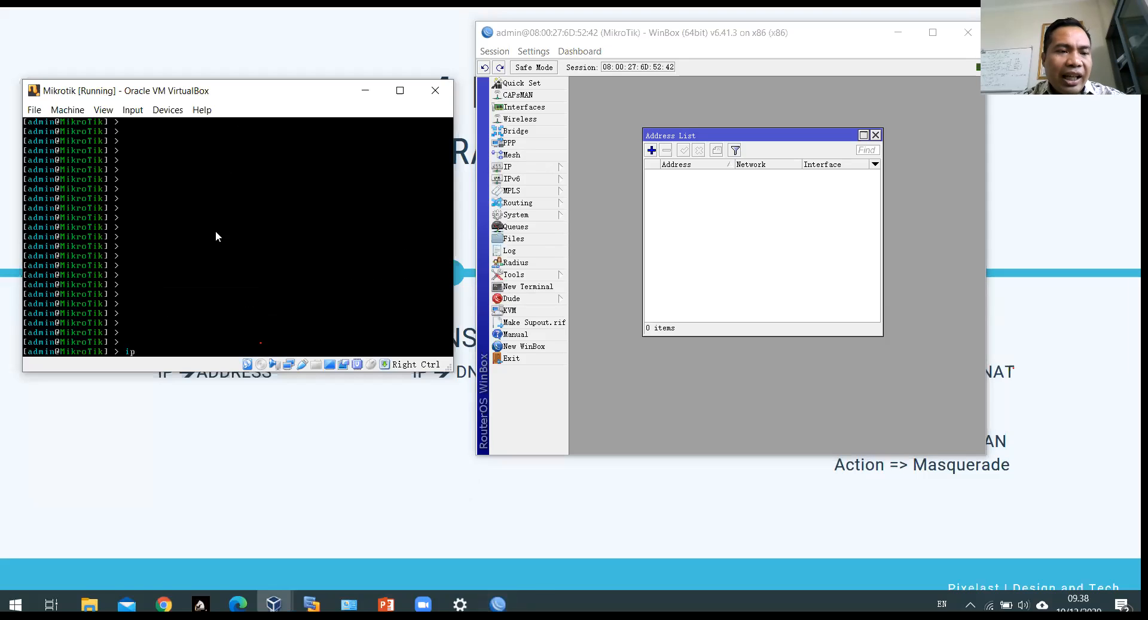
pyautogui.write(' address')
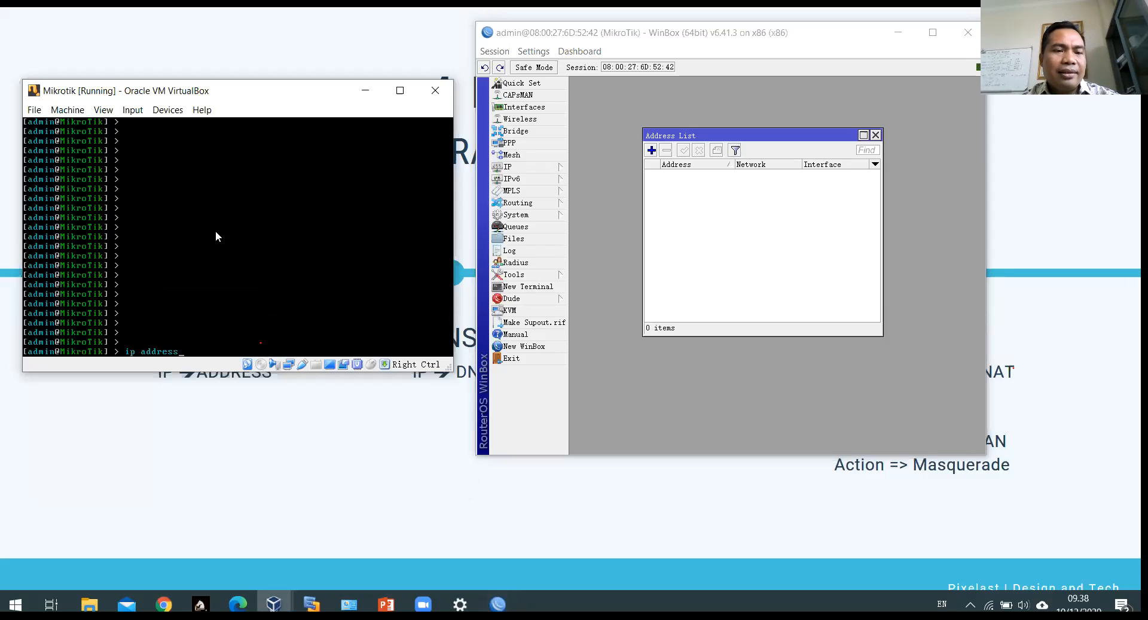
pyautogui.write(' print')
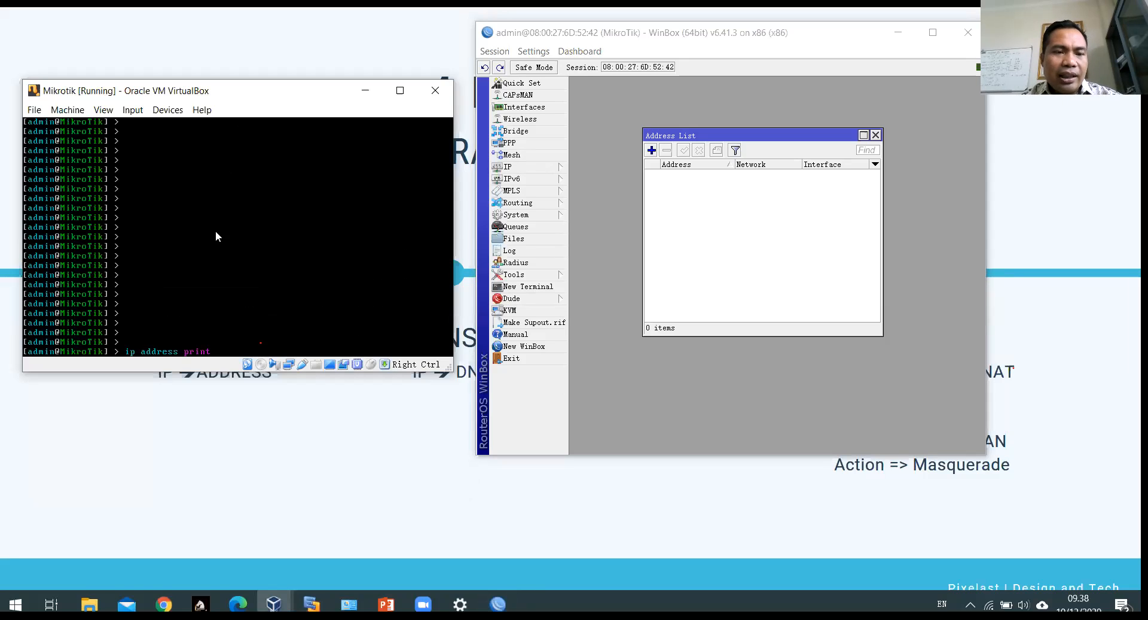
pyautogui.press('Return')
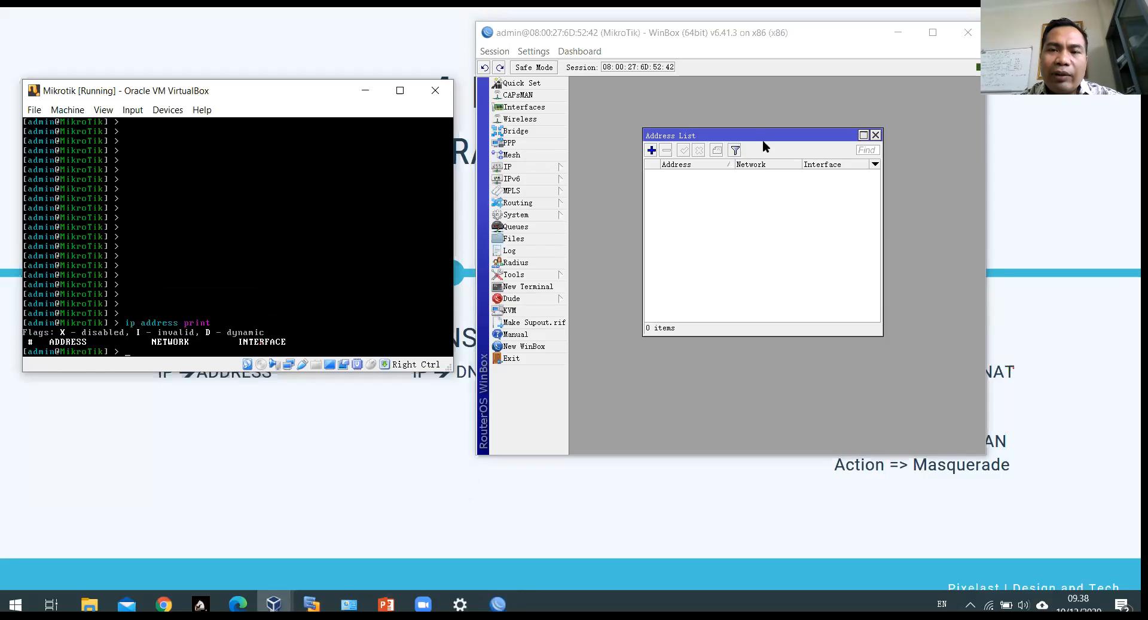
pyautogui.moveTo(764, 140); pyautogui.dragTo(708, 101)
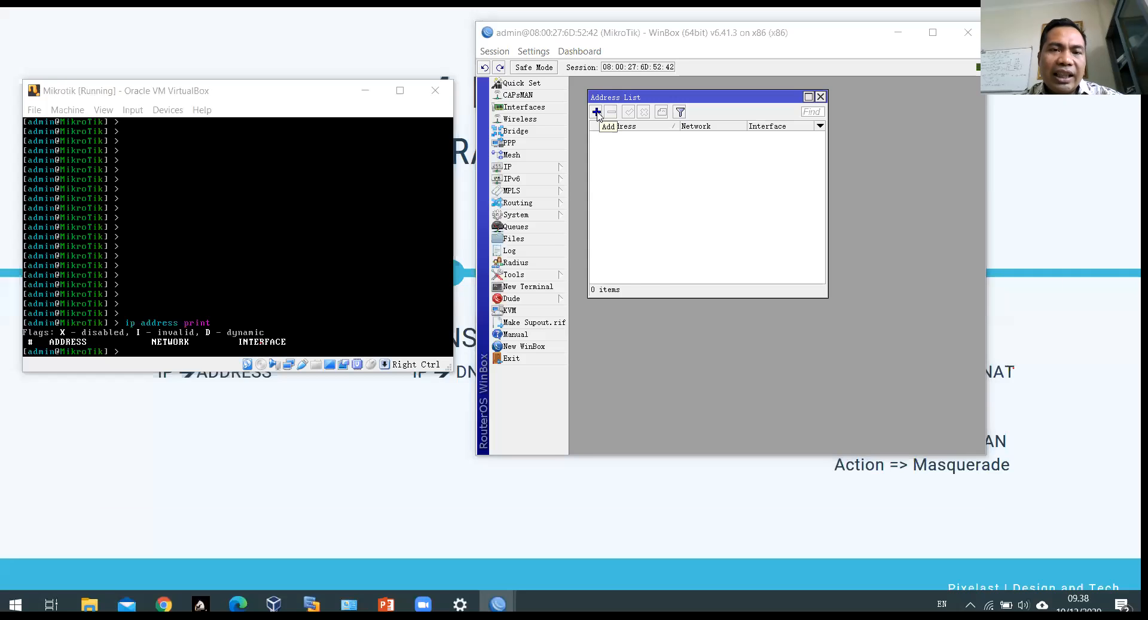
pyautogui.hotkey('alt', 'Tab')
pyautogui.hotkey('alt', 'Tab')
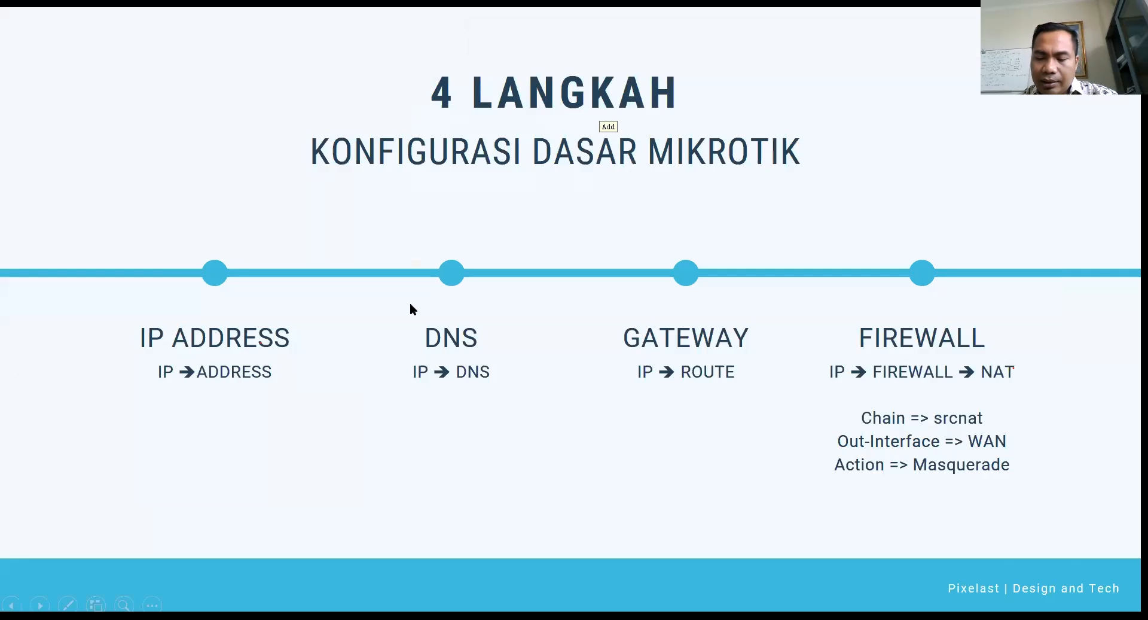
# Step: Step the slide show back to the SKEMA JARINGAN network diagram slide
pyautogui.press('Escape')
pyautogui.press('Left')
pyautogui.press('Left')
pyautogui.press('Left')
pyautogui.press('Left')
pyautogui.press('Left')
pyautogui.press('Left')
pyautogui.press('Left')
pyautogui.press('Left')
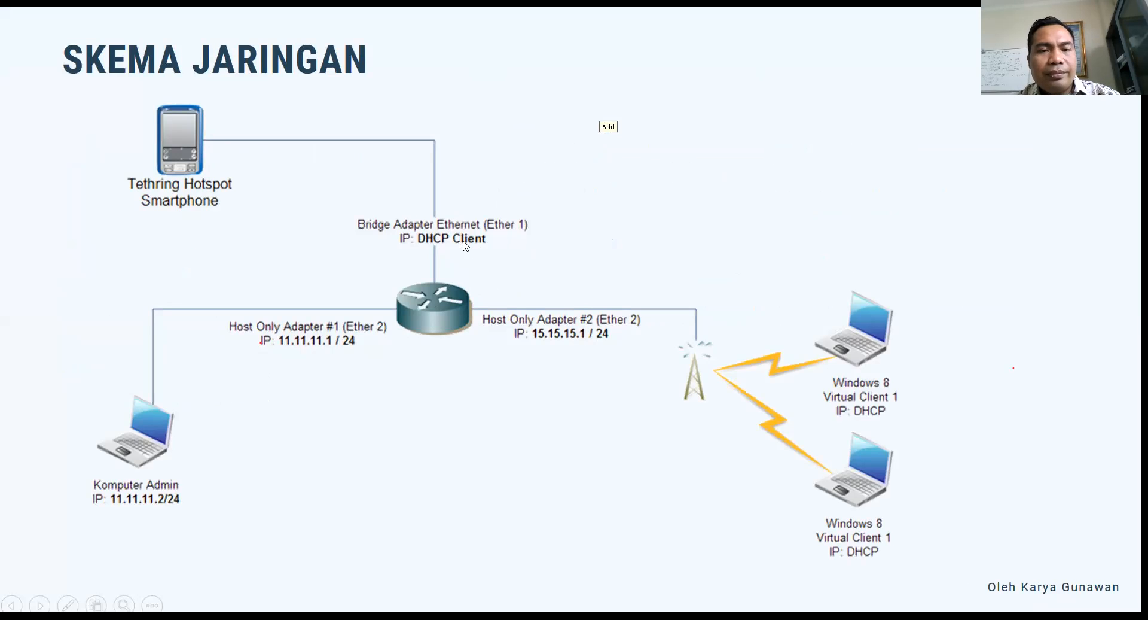
pyautogui.hotkey('alt', 'Tab')
pyautogui.press('Tab')
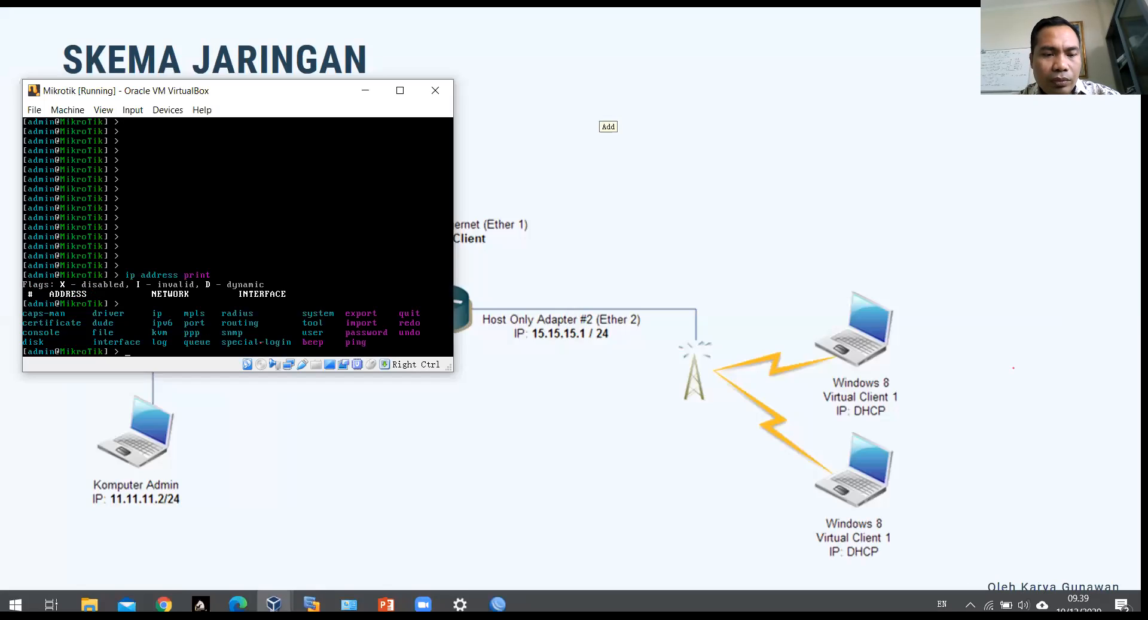
# Step: Open the WinBox Interface List above the Address List and review ether1, ether2 and ether3
pyautogui.click(498, 604)
pyautogui.click(536, 532)
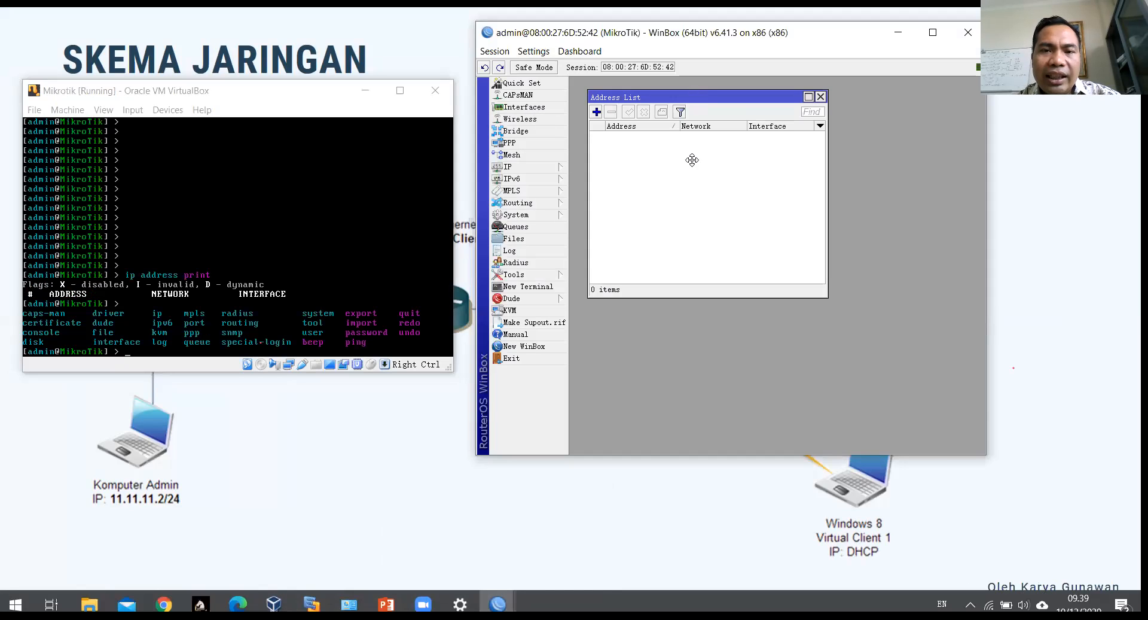
pyautogui.moveTo(693, 160); pyautogui.dragTo(694, 253)
pyautogui.click(538, 110)
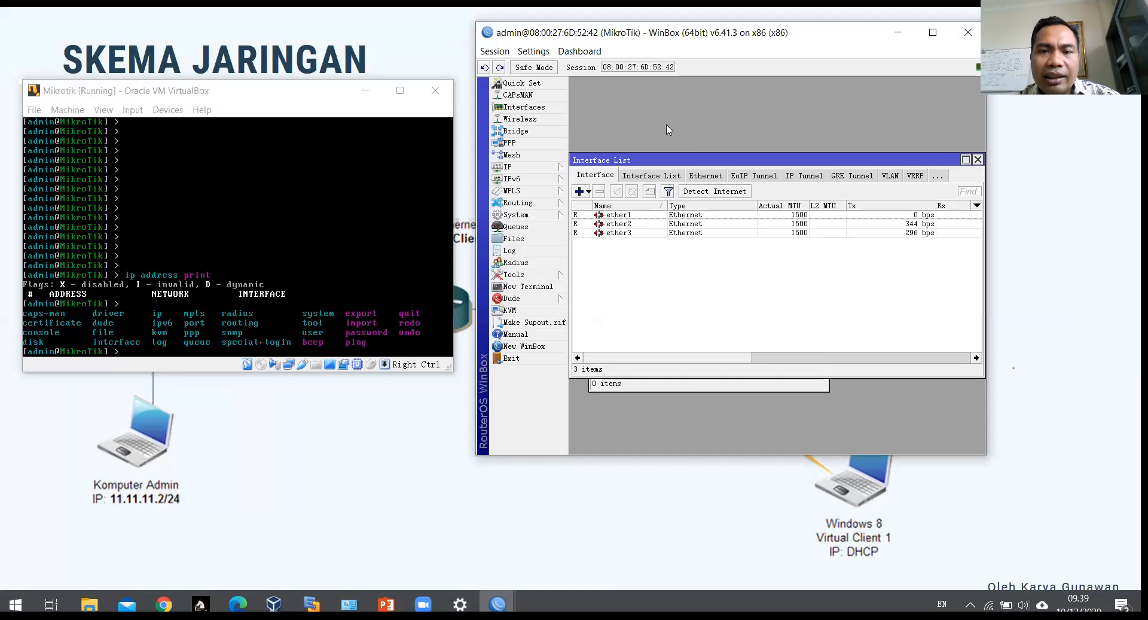
pyautogui.moveTo(757, 155); pyautogui.dragTo(765, 90)
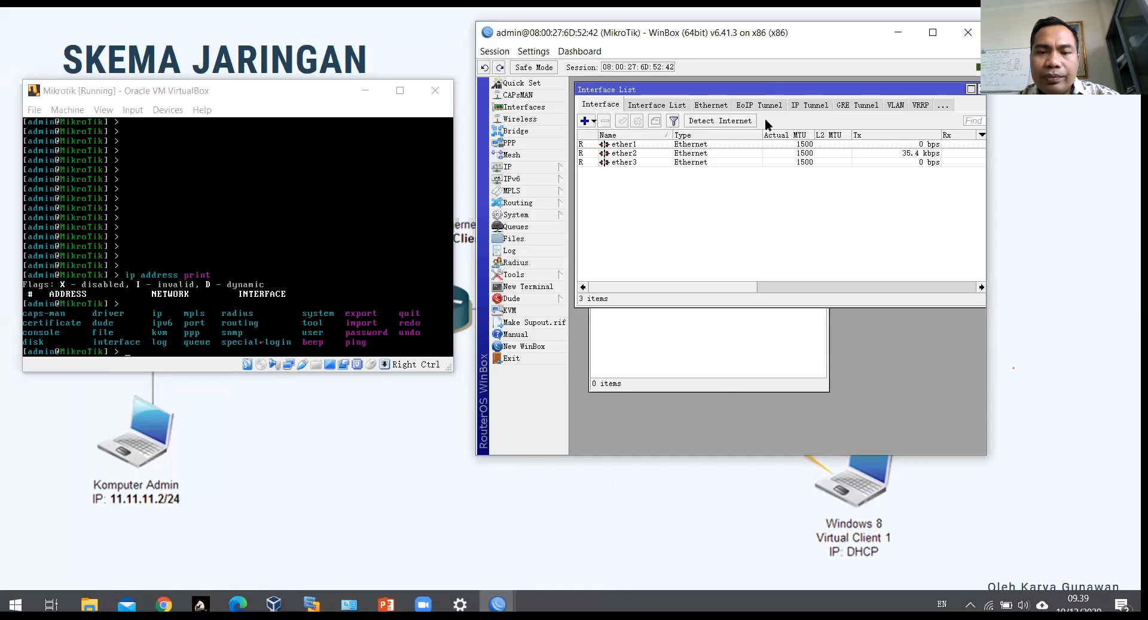
pyautogui.click(725, 386)
pyautogui.moveTo(729, 190); pyautogui.dragTo(723, 268)
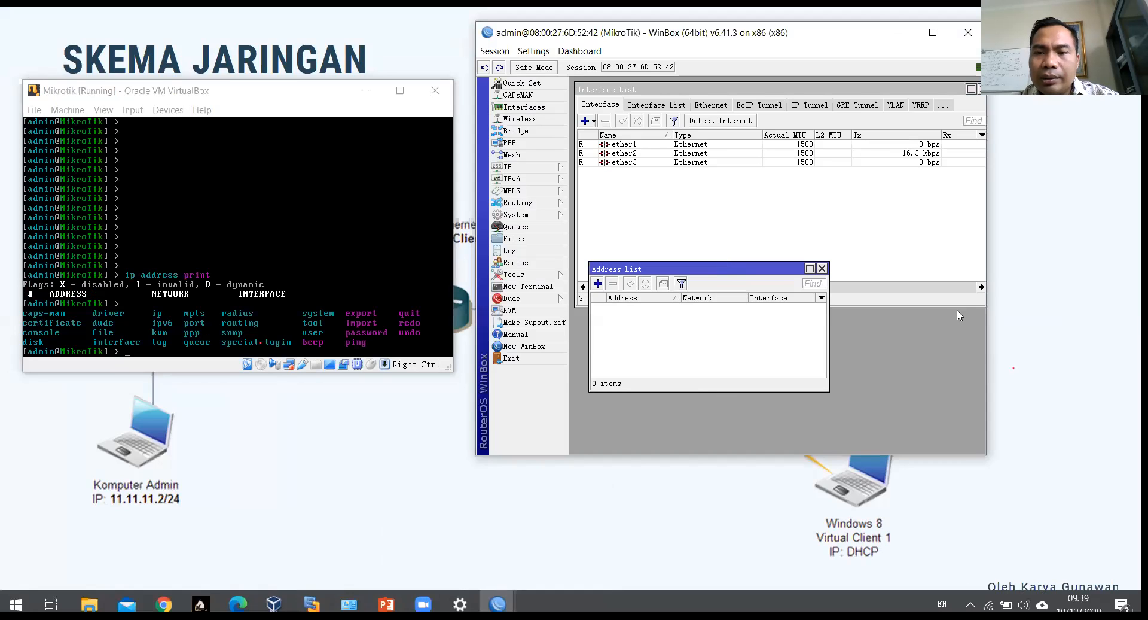
pyautogui.moveTo(936, 303); pyautogui.dragTo(933, 229)
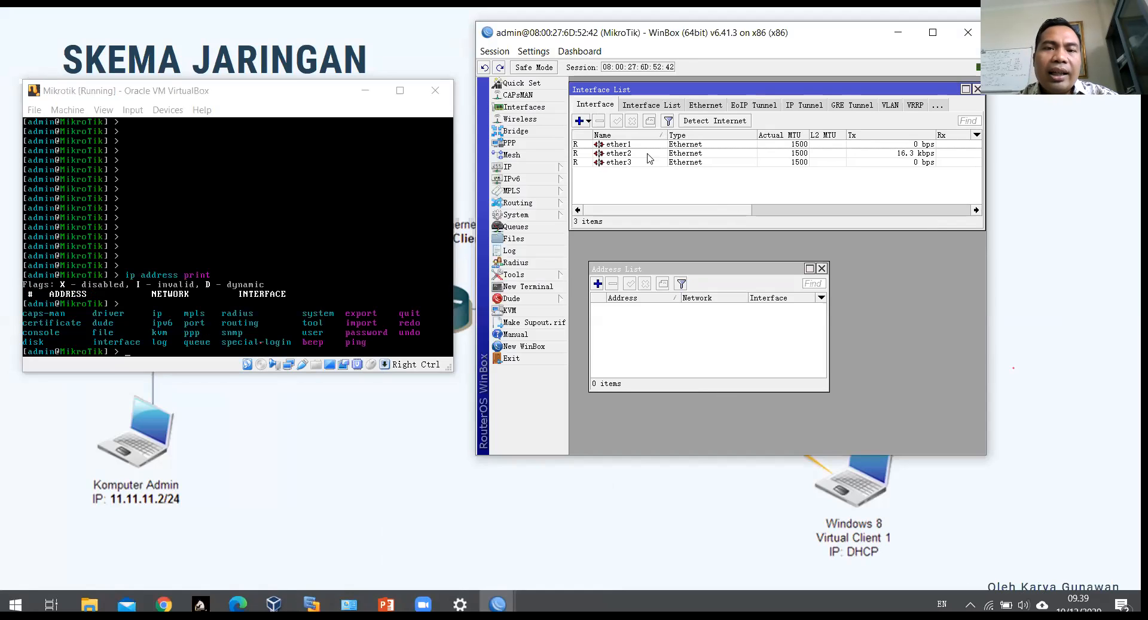
pyautogui.click(631, 144)
pyautogui.click(630, 153)
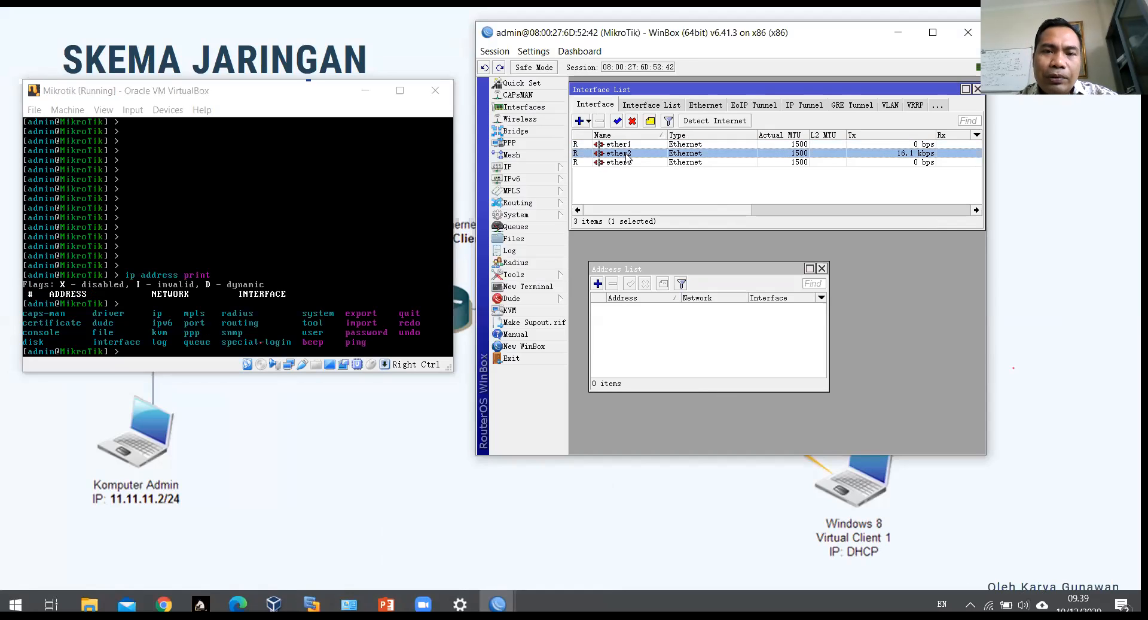
pyautogui.click(634, 162)
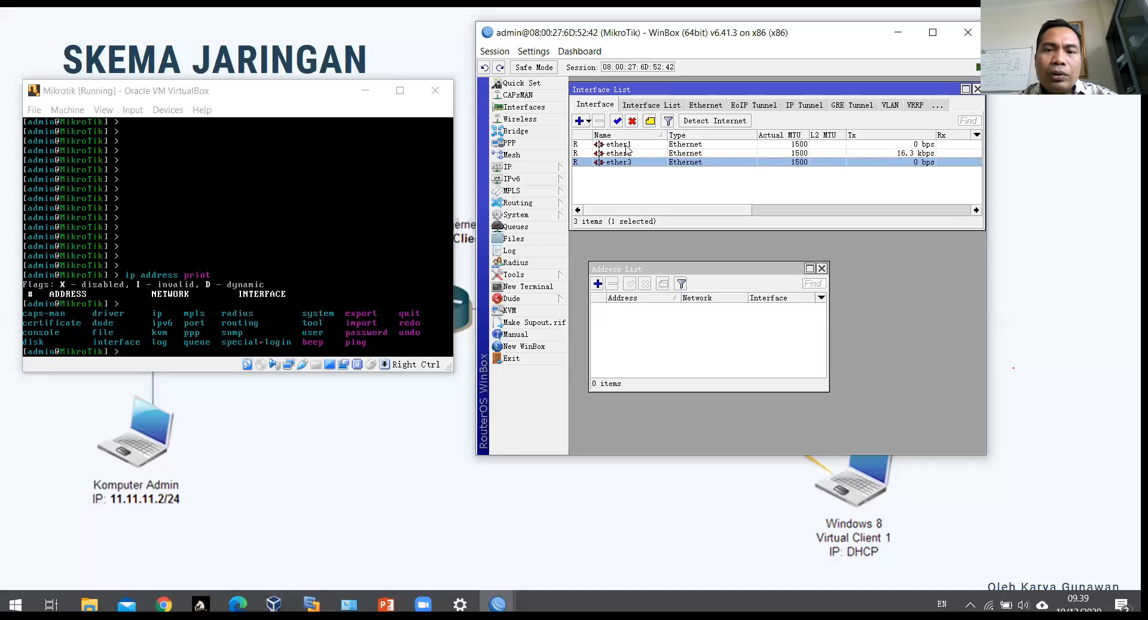
pyautogui.click(625, 144)
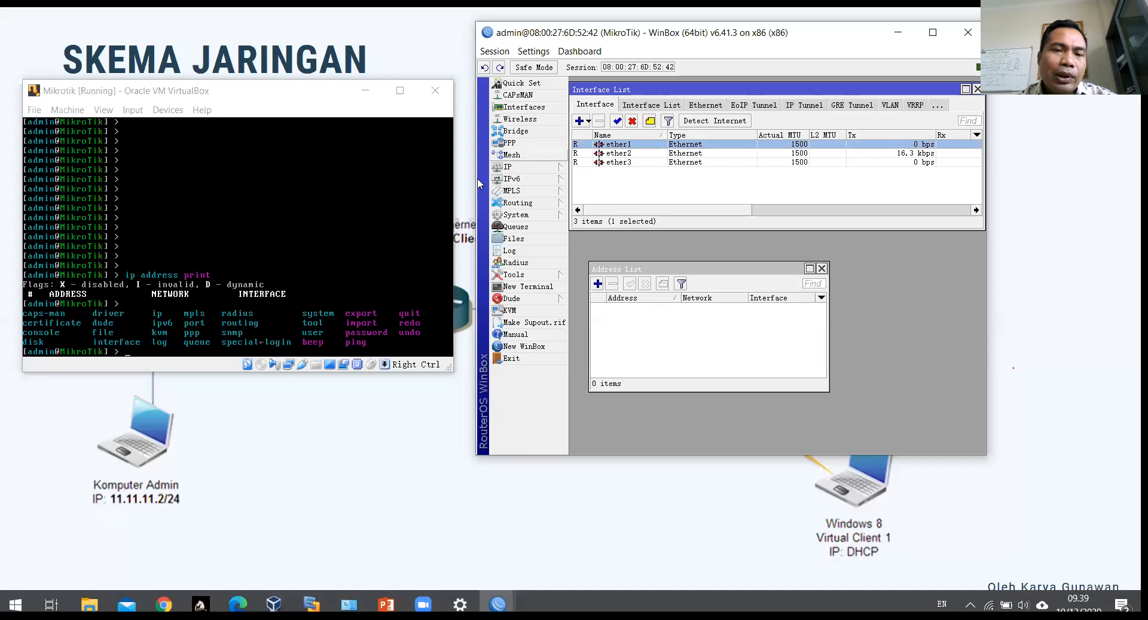
# Step: Arrange the VirtualBox router console and WinBox windows side by side
pyautogui.click(296, 93)
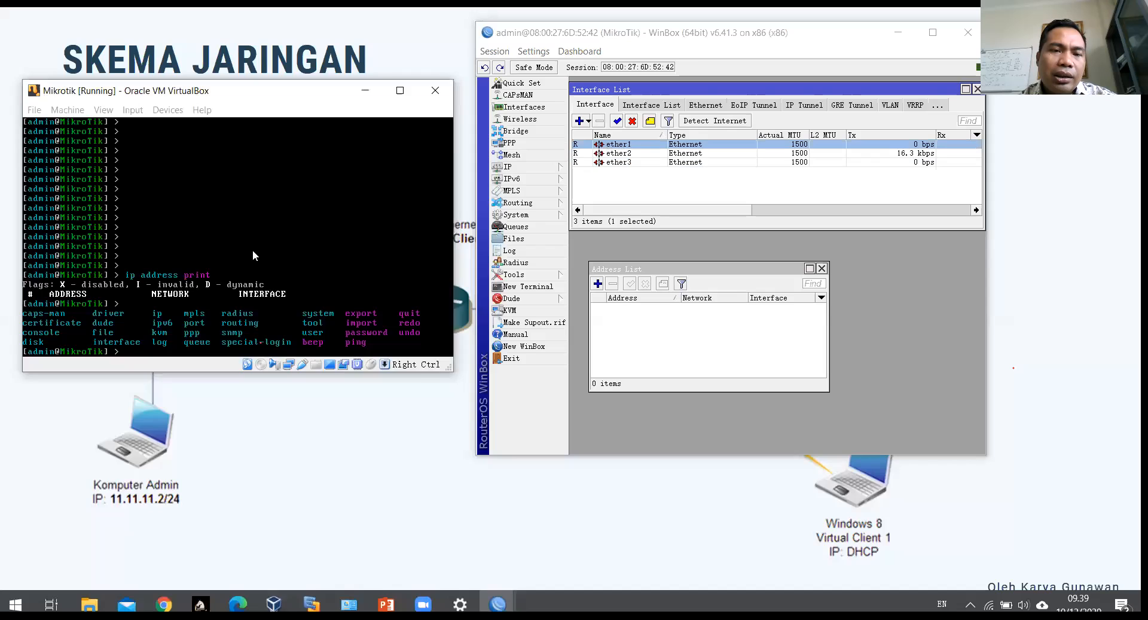
pyautogui.moveTo(294, 94); pyautogui.dragTo(252, 256)
pyautogui.moveTo(713, 31); pyautogui.dragTo(820, 43)
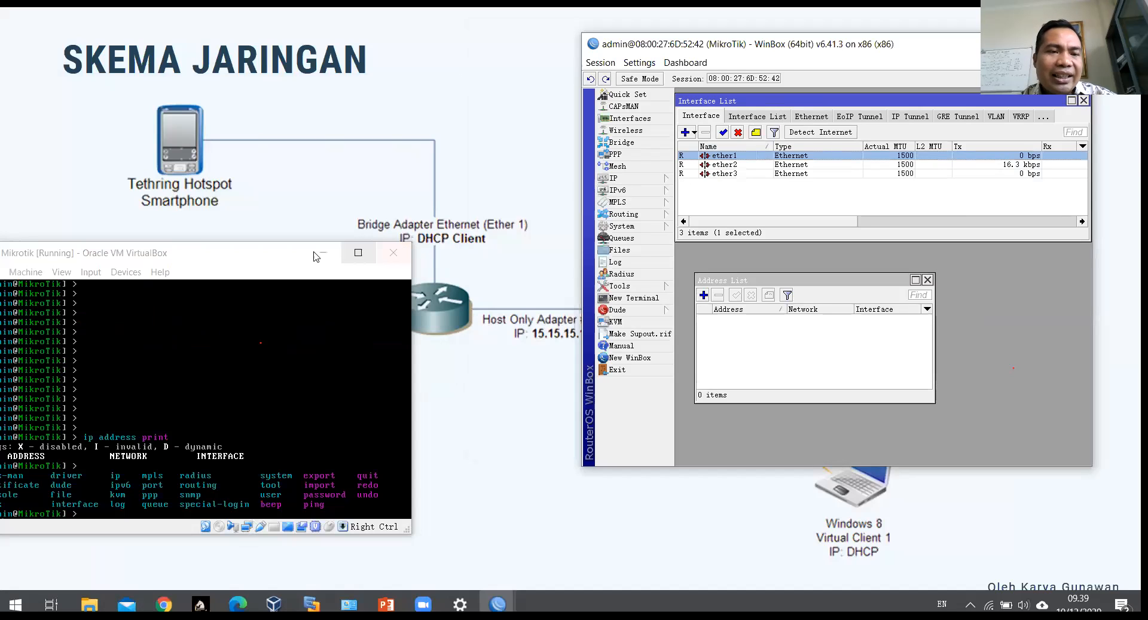
pyautogui.click(251, 258)
pyautogui.moveTo(251, 259); pyautogui.dragTo(249, 234)
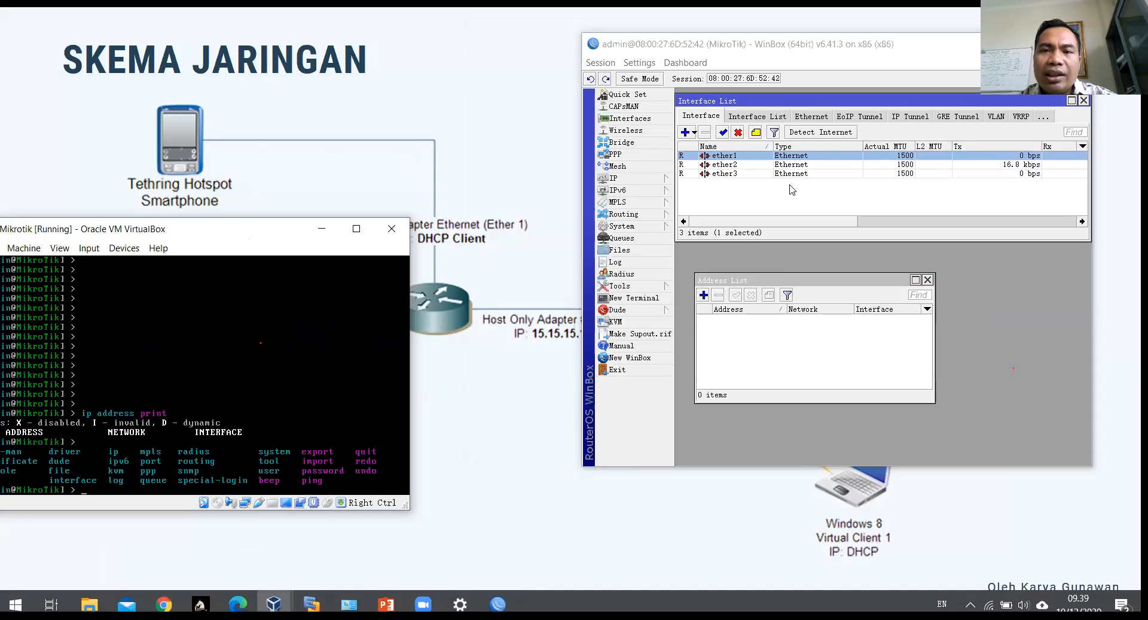
pyautogui.click(652, 125)
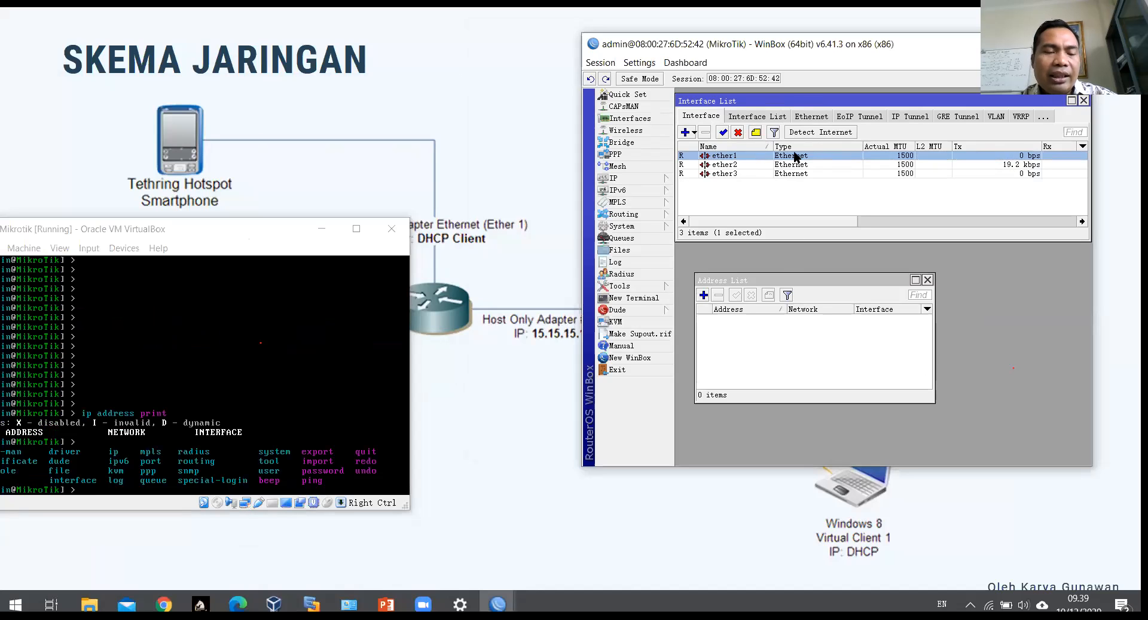
pyautogui.moveTo(268, 228); pyautogui.dragTo(318, 198)
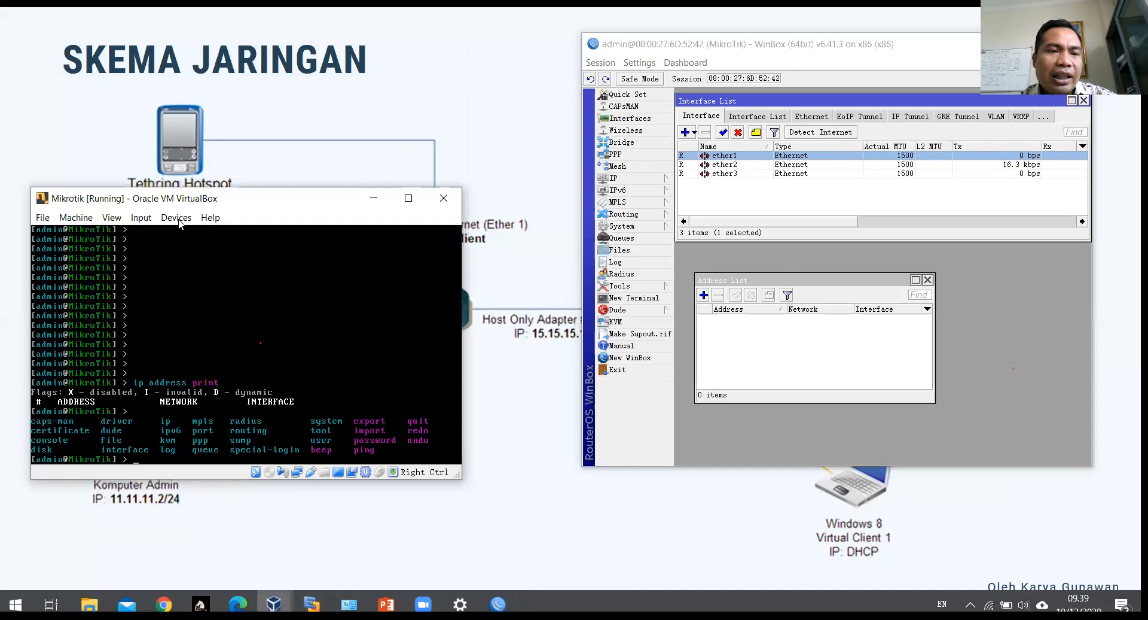
# Step: Run 'interface print' on the console, listing ether1–ether3 at MTU 1500, then reselect ether1 in WinBox
pyautogui.press('Return')
pyautogui.press('Return')
pyautogui.press('Return')
pyautogui.press('Return')
pyautogui.press('Return')
pyautogui.press('Return')
pyautogui.press('Return')
pyautogui.press('Return')
pyautogui.press('Return')
pyautogui.press('Return')
pyautogui.press('Return')
pyautogui.press('Return')
pyautogui.press('Return')
pyautogui.press('Return')
pyautogui.press('Return')
pyautogui.press('Return')
pyautogui.press('Return')
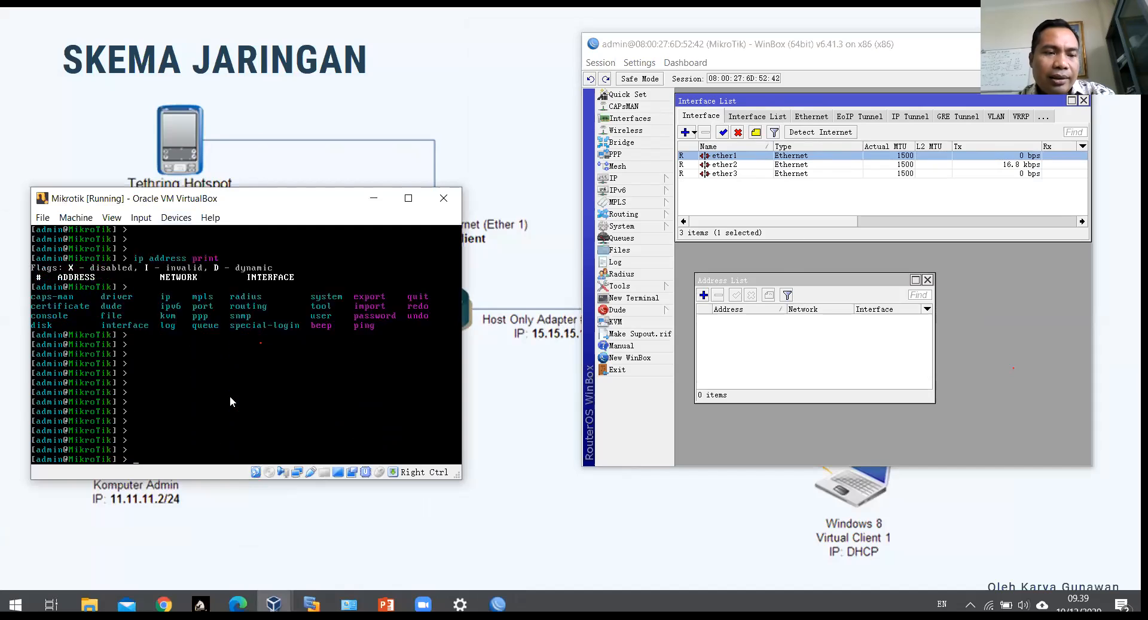
pyautogui.write('inter')
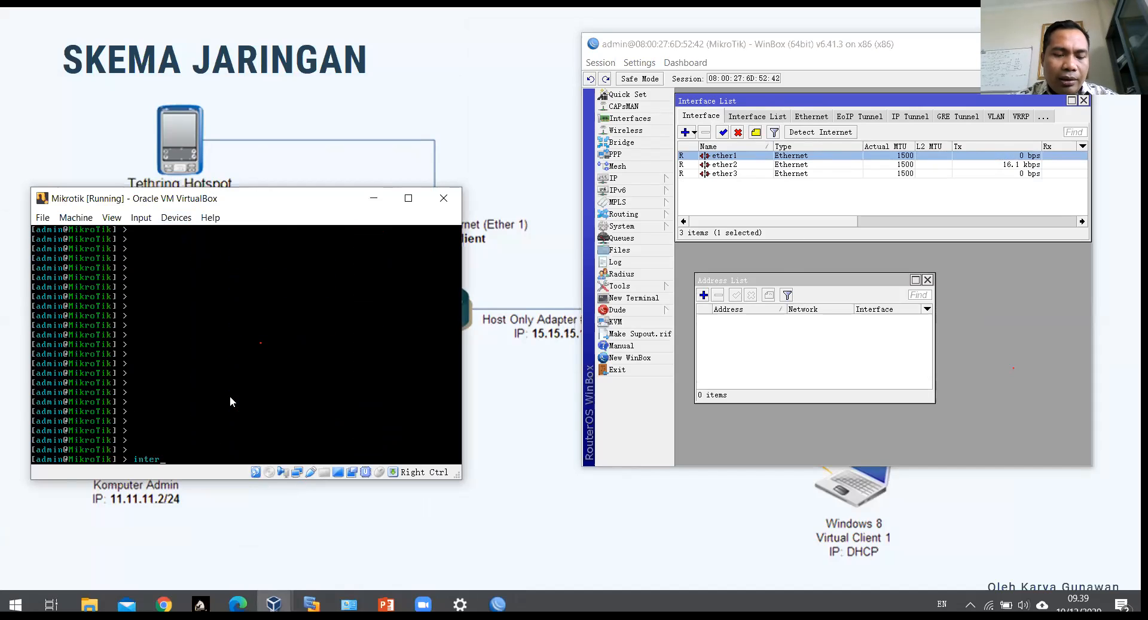
pyautogui.write('face print')
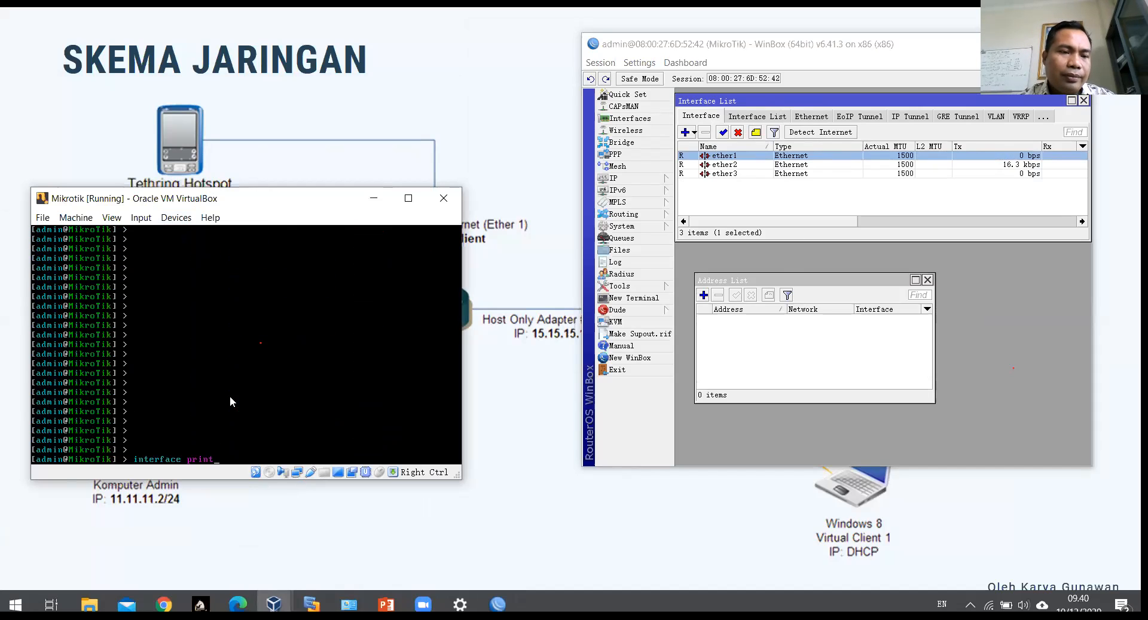
pyautogui.press('Return')
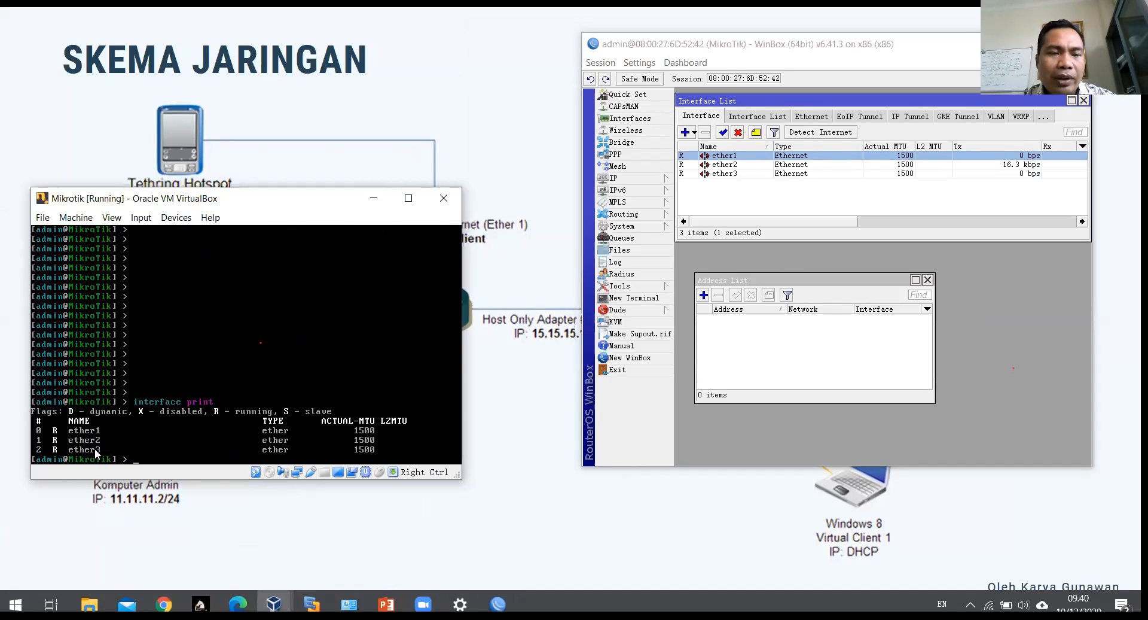
pyautogui.click(736, 166)
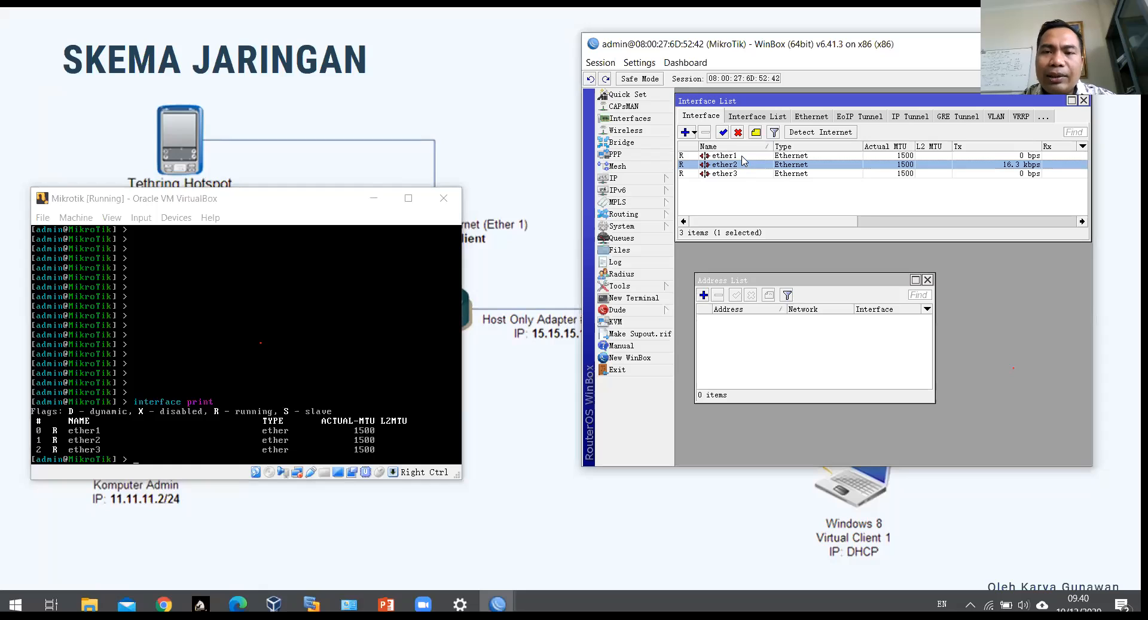
pyautogui.click(742, 157)
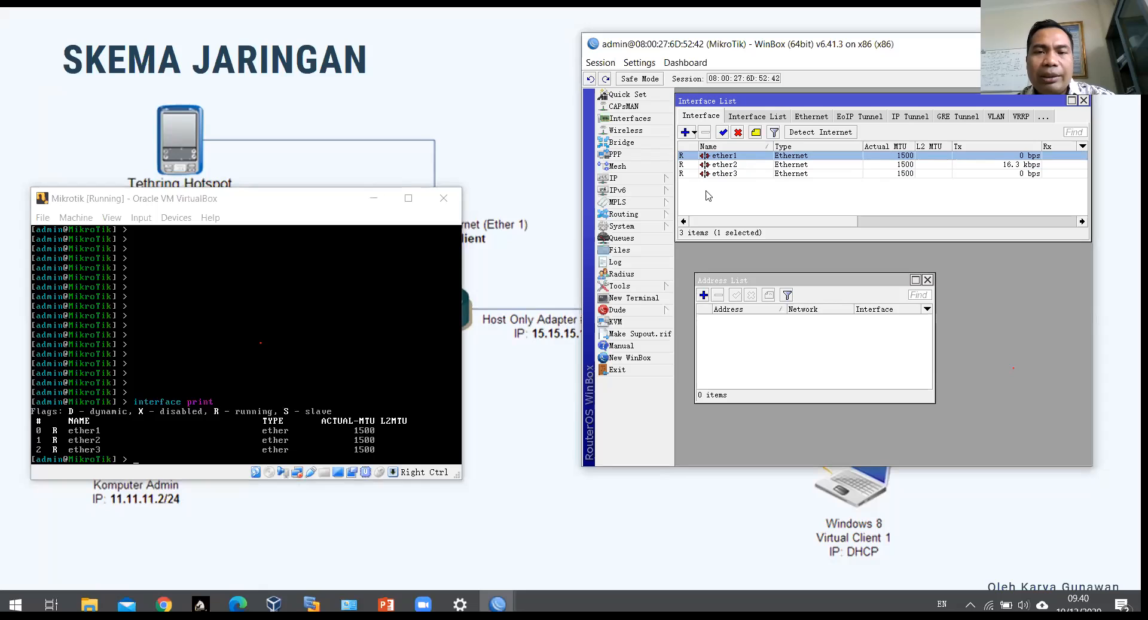
pyautogui.click(660, 182)
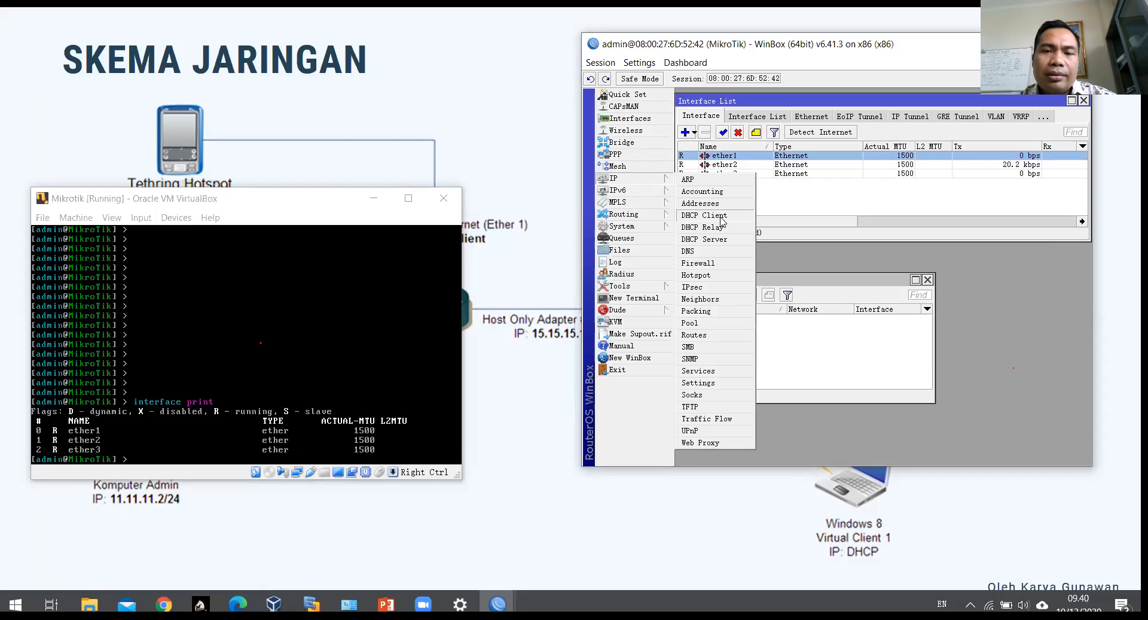
# Step: Add a DHCP client on ether1, then enable, commit and save it
pyautogui.click(711, 215)
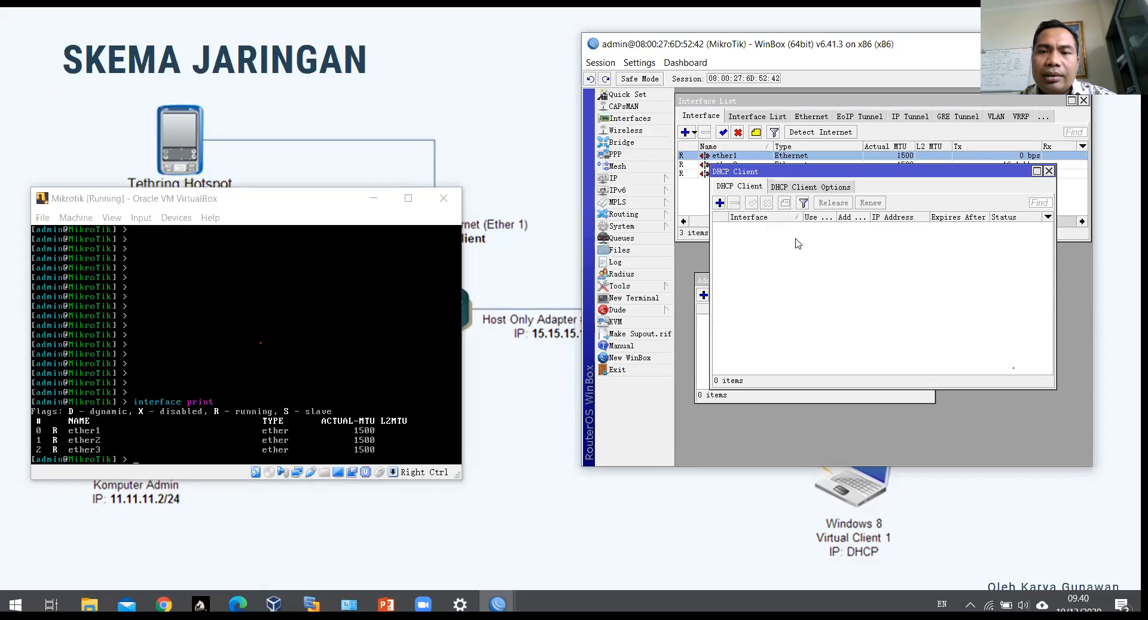
pyautogui.click(720, 203)
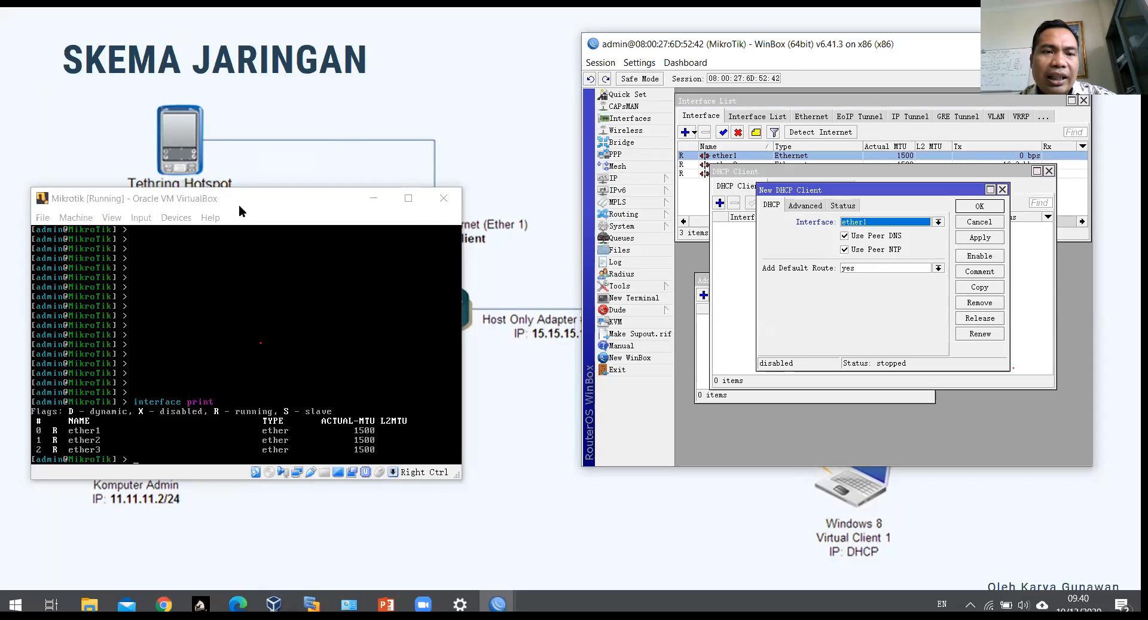
pyautogui.click(259, 196)
pyautogui.moveTo(258, 195); pyautogui.dragTo(237, 266)
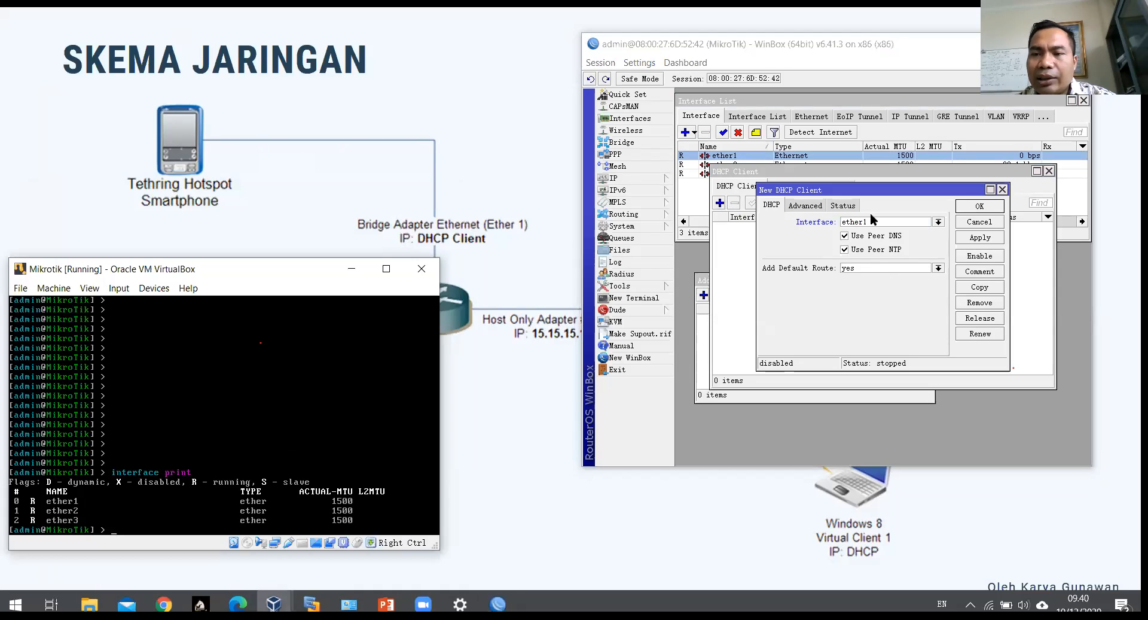
pyautogui.click(986, 258)
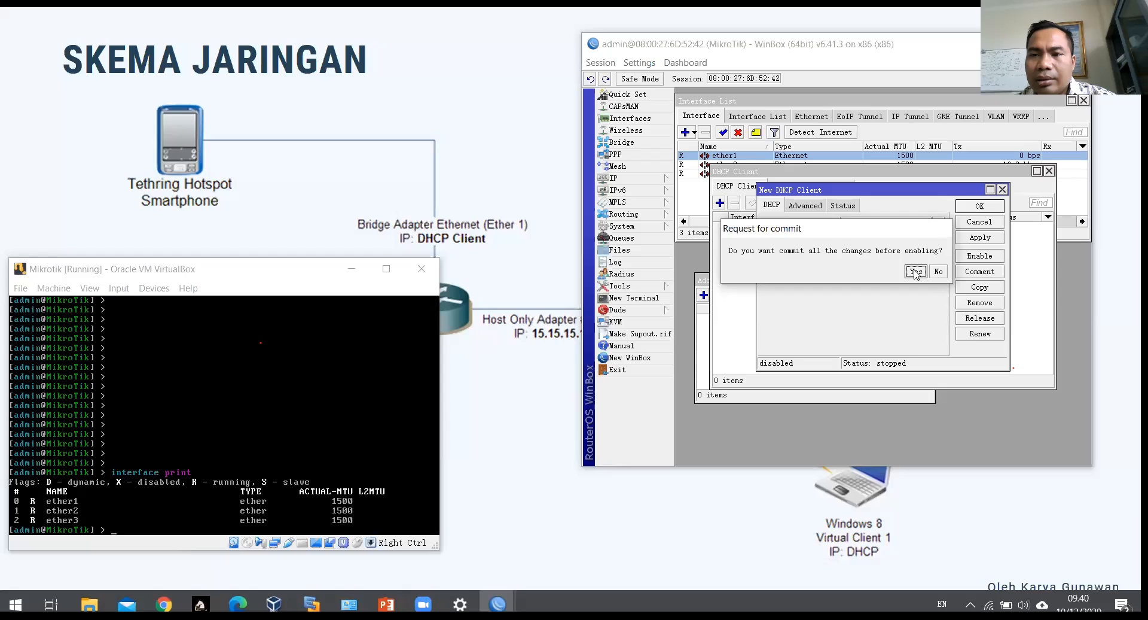
pyautogui.click(915, 272)
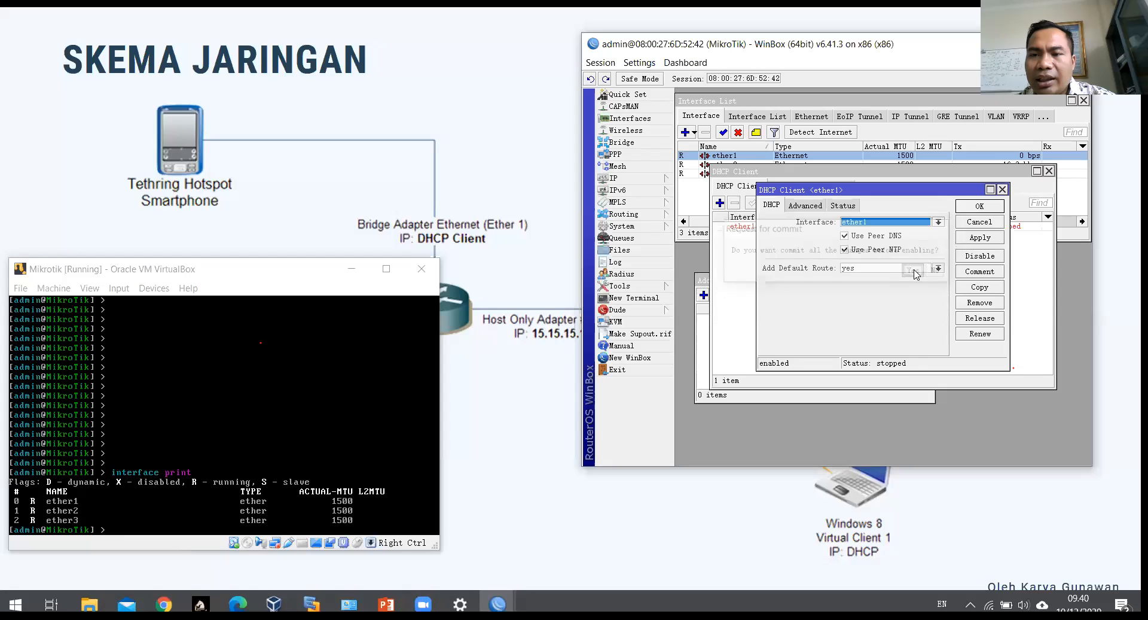
pyautogui.click(995, 238)
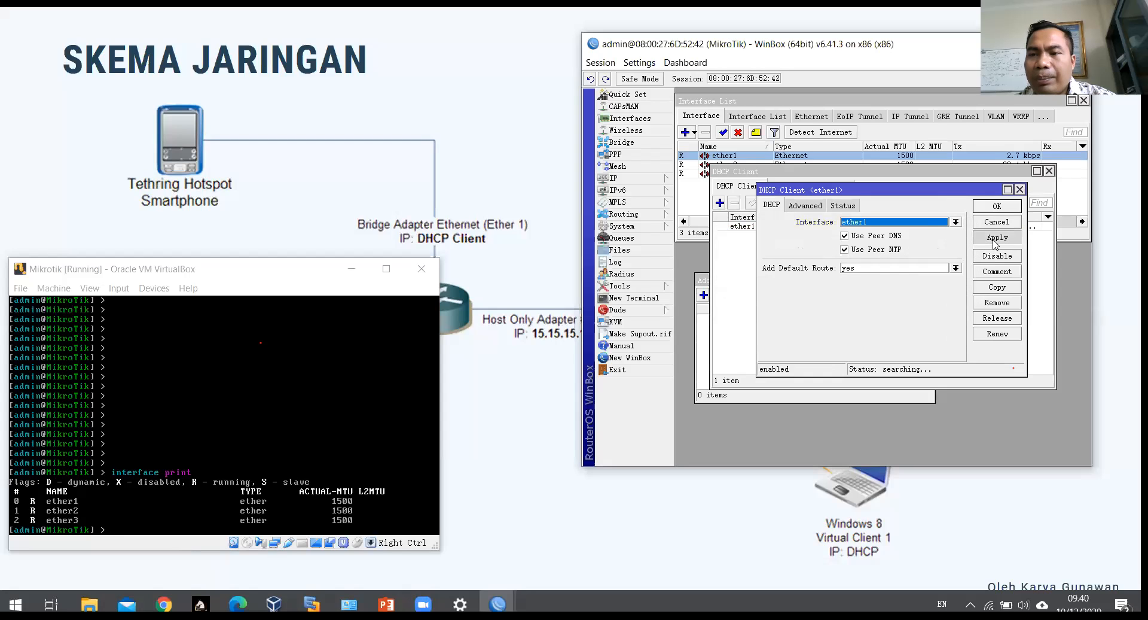
pyautogui.click(997, 207)
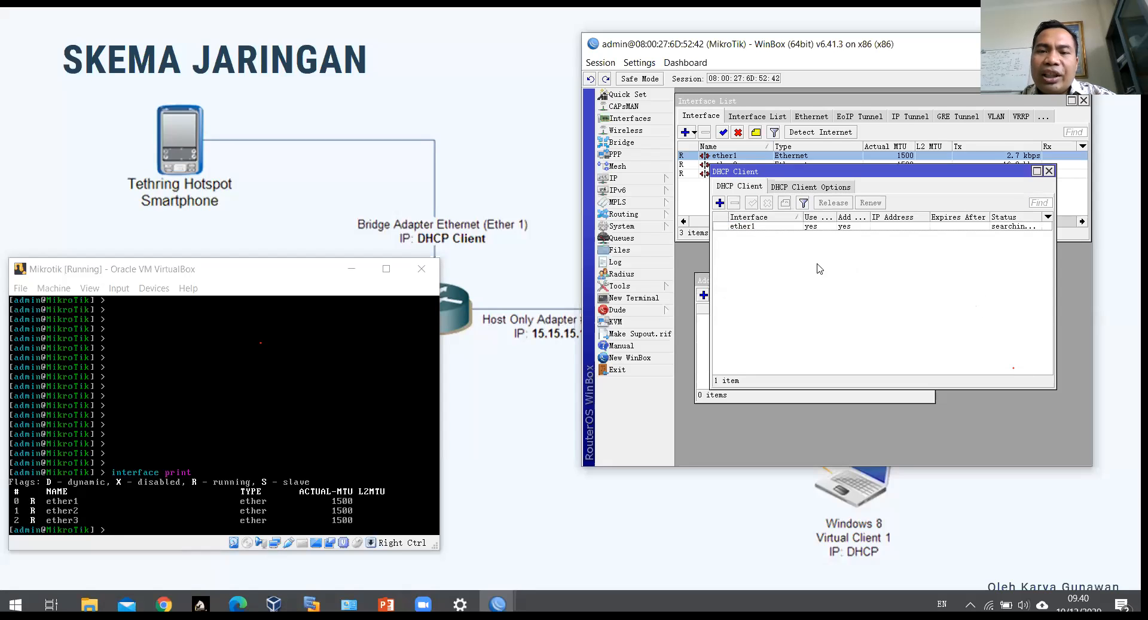
# Step: Arrange the DHCP Client and Address List windows and widen the Status column to show the searching state
pyautogui.click(802, 227)
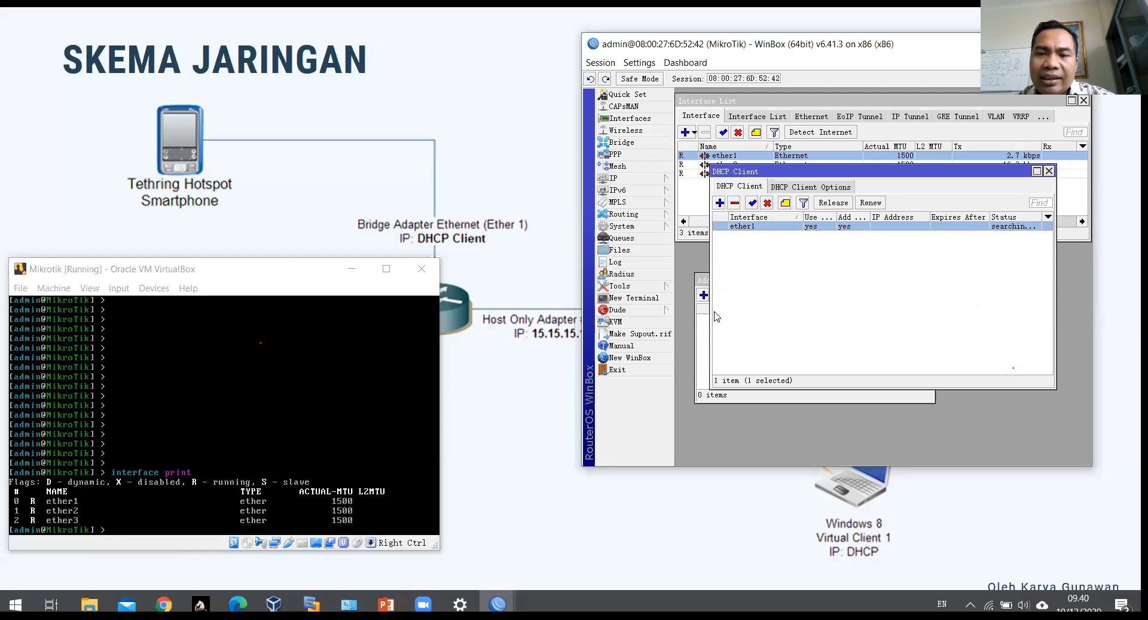
pyautogui.click(710, 332)
pyautogui.moveTo(843, 285); pyautogui.dragTo(875, 301)
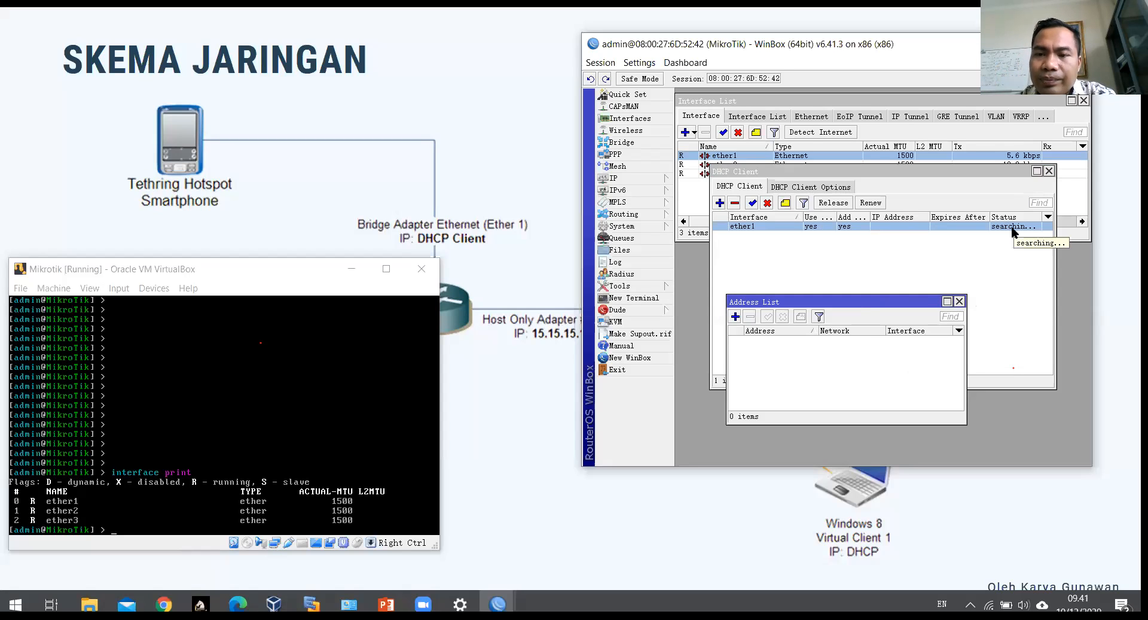
pyautogui.click(984, 249)
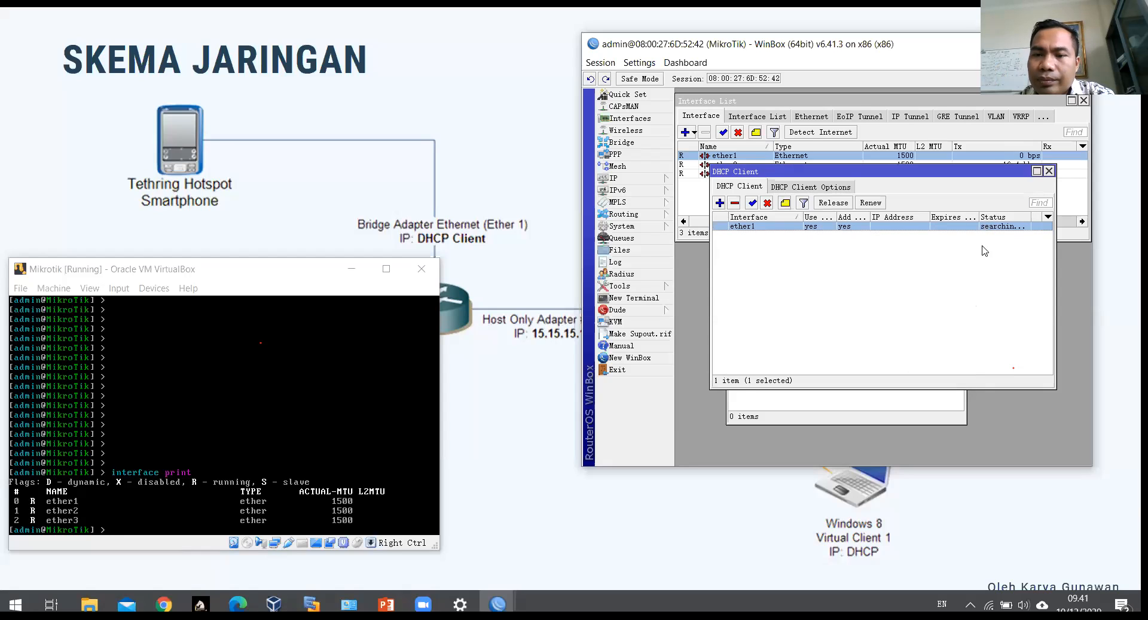
pyautogui.moveTo(1031, 217); pyautogui.dragTo(1033, 217)
pyautogui.click(854, 398)
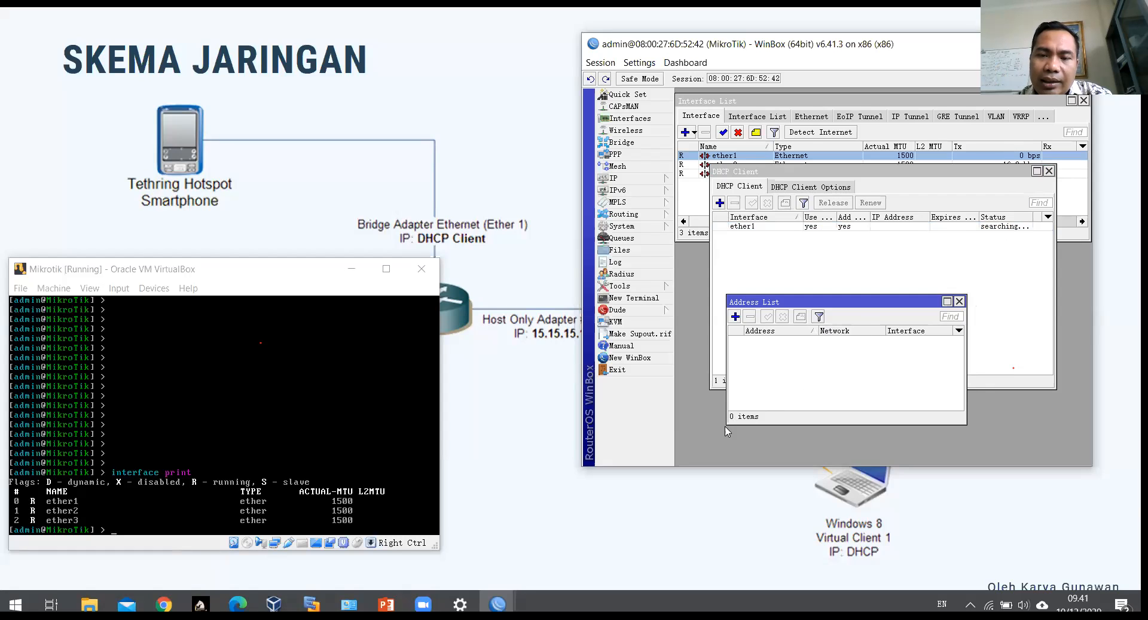
pyautogui.moveTo(726, 427); pyautogui.dragTo(700, 449)
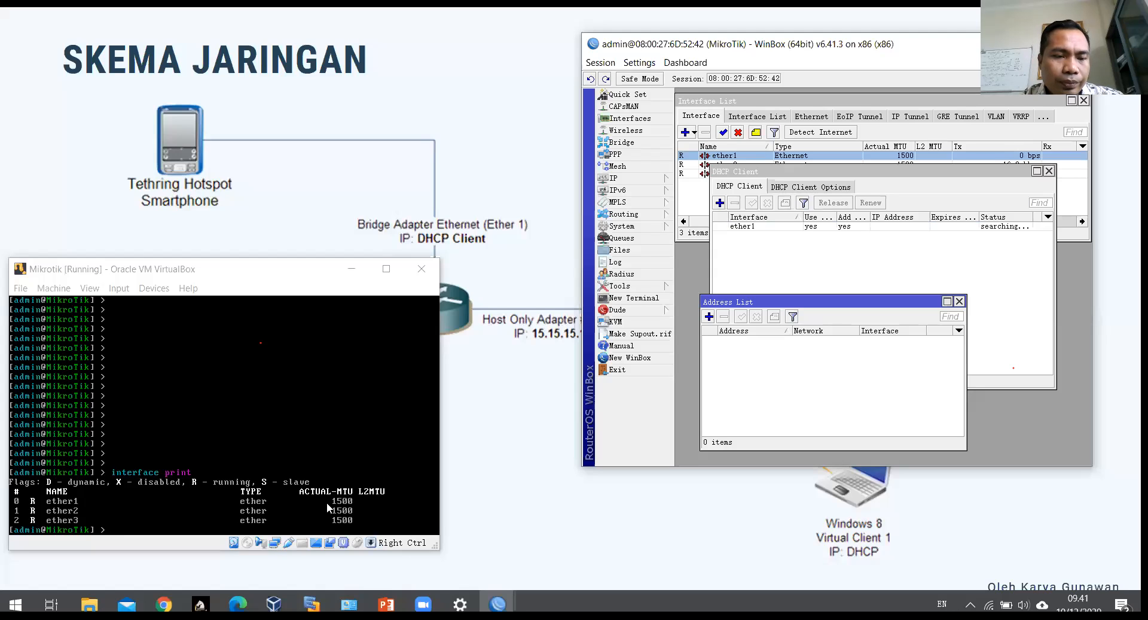
pyautogui.rightClick(275, 542)
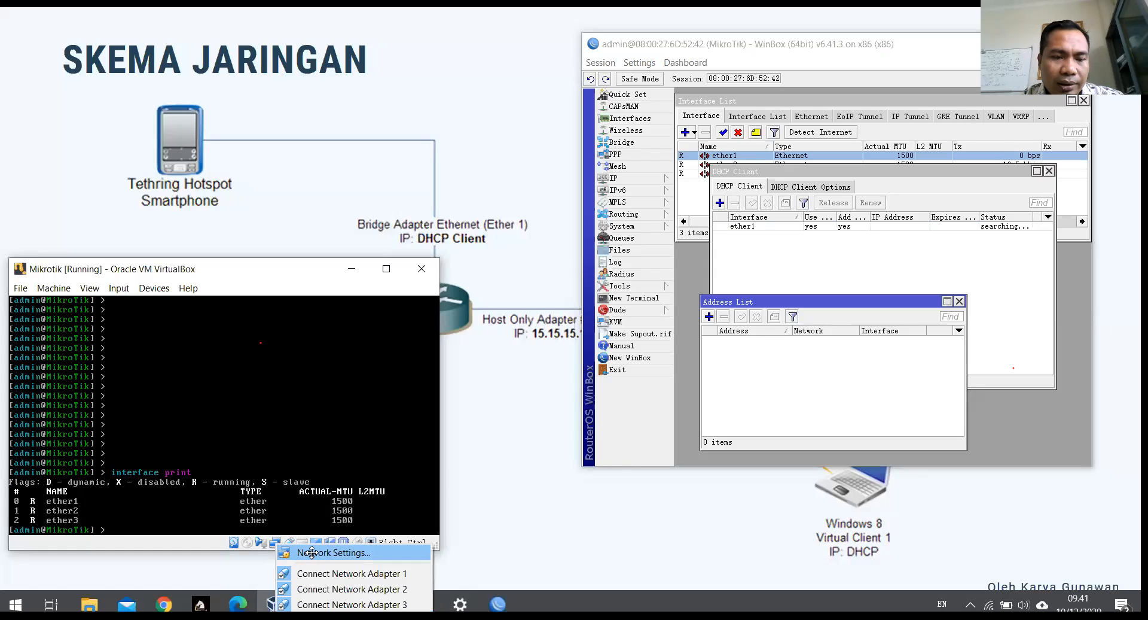
pyautogui.click(312, 552)
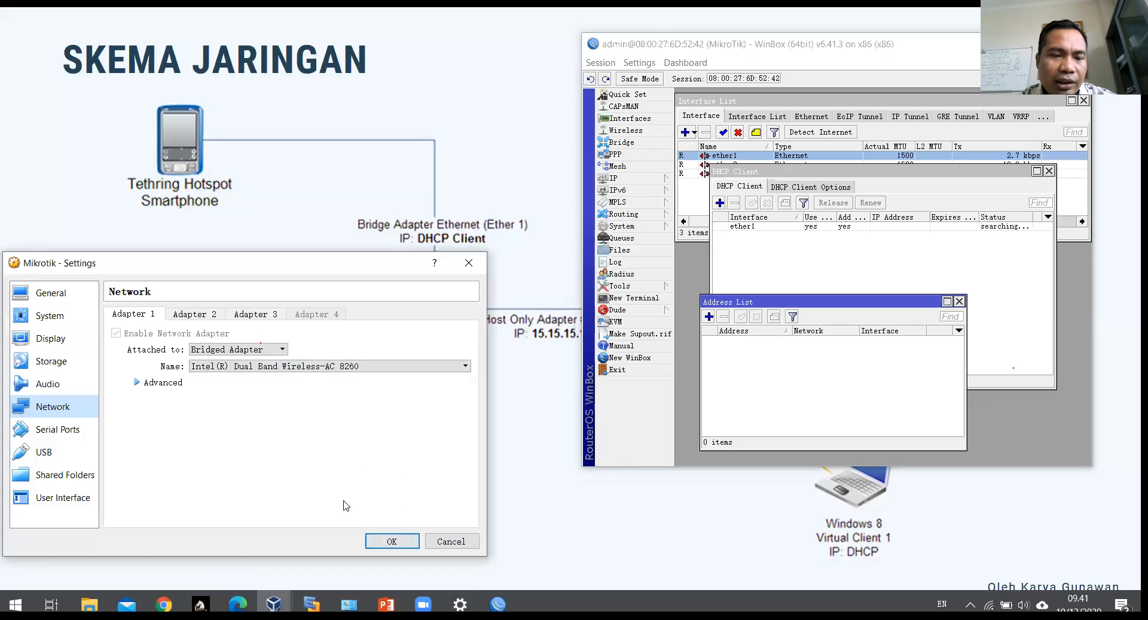
pyautogui.click(392, 540)
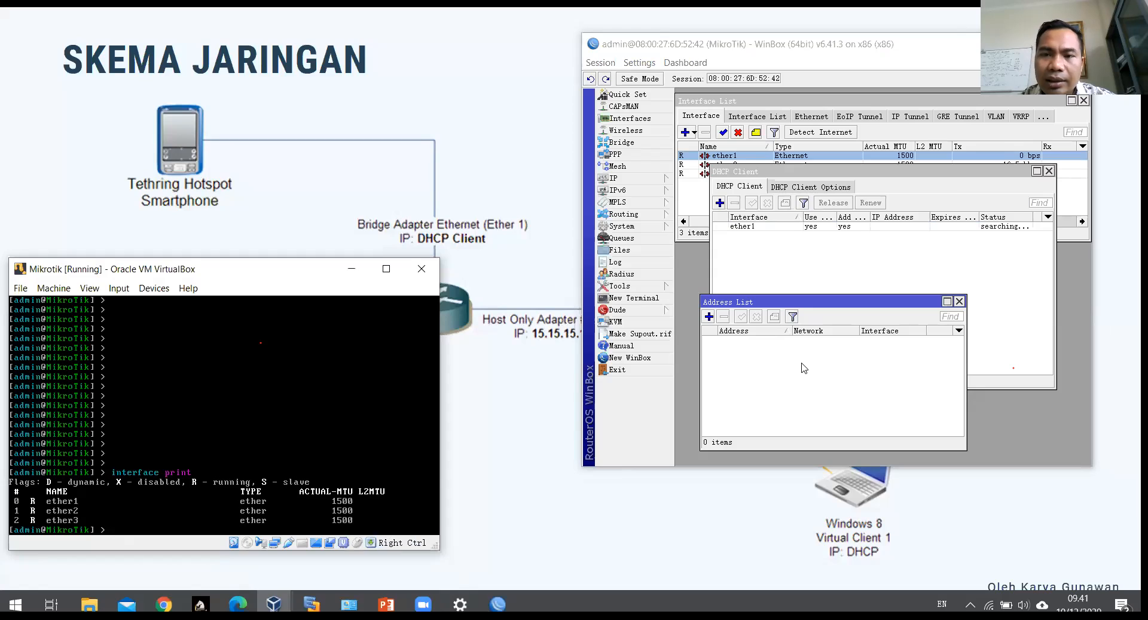
# Step: Create a new IP address 11.11.11.1/24 on ether2, then apply and save it
pyautogui.click(804, 368)
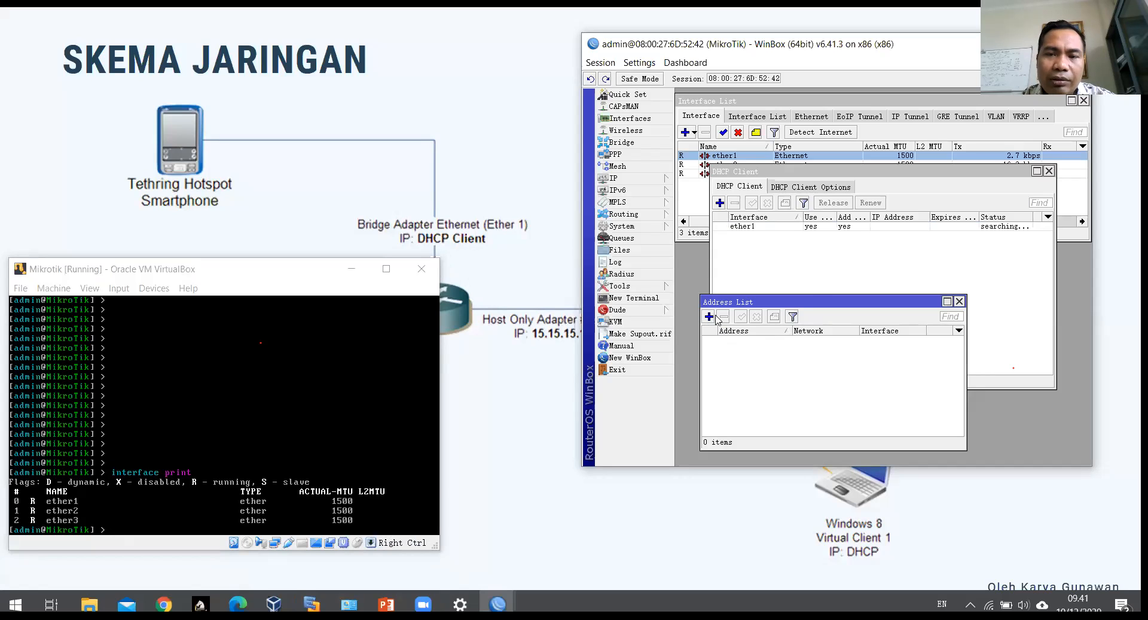
pyautogui.moveTo(752, 302); pyautogui.dragTo(753, 267)
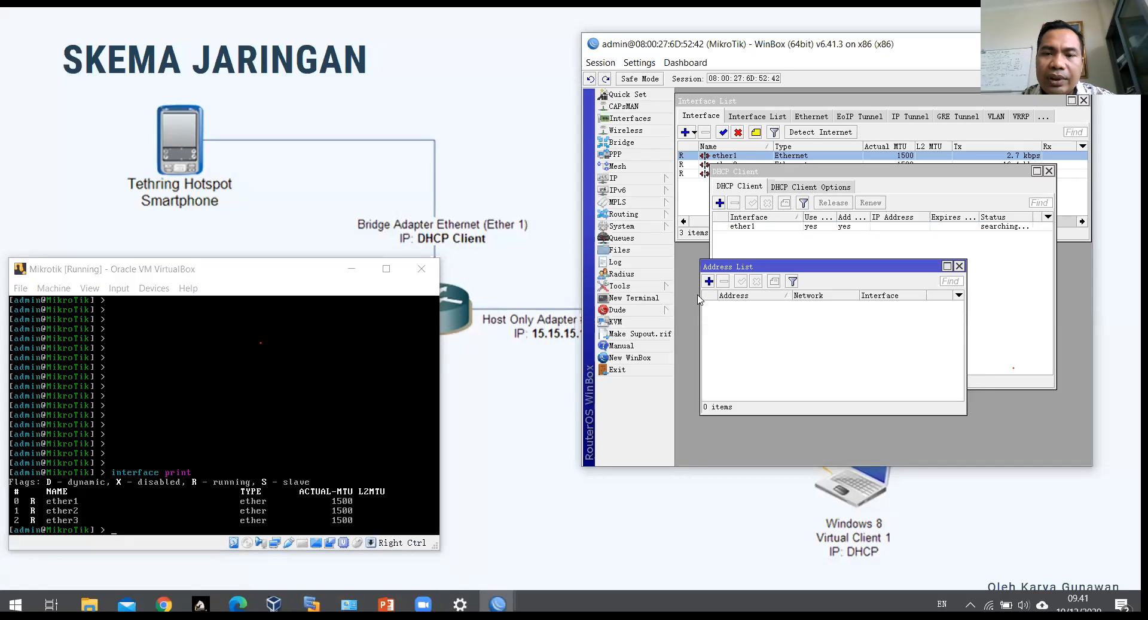
pyautogui.click(709, 282)
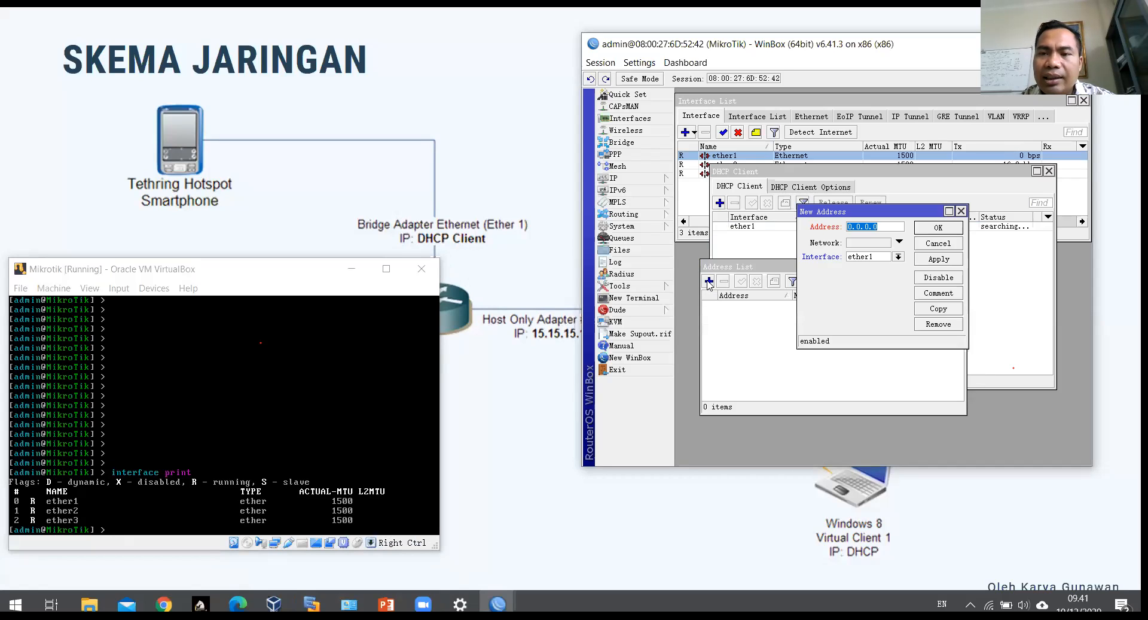
pyautogui.click(898, 257)
pyautogui.click(887, 275)
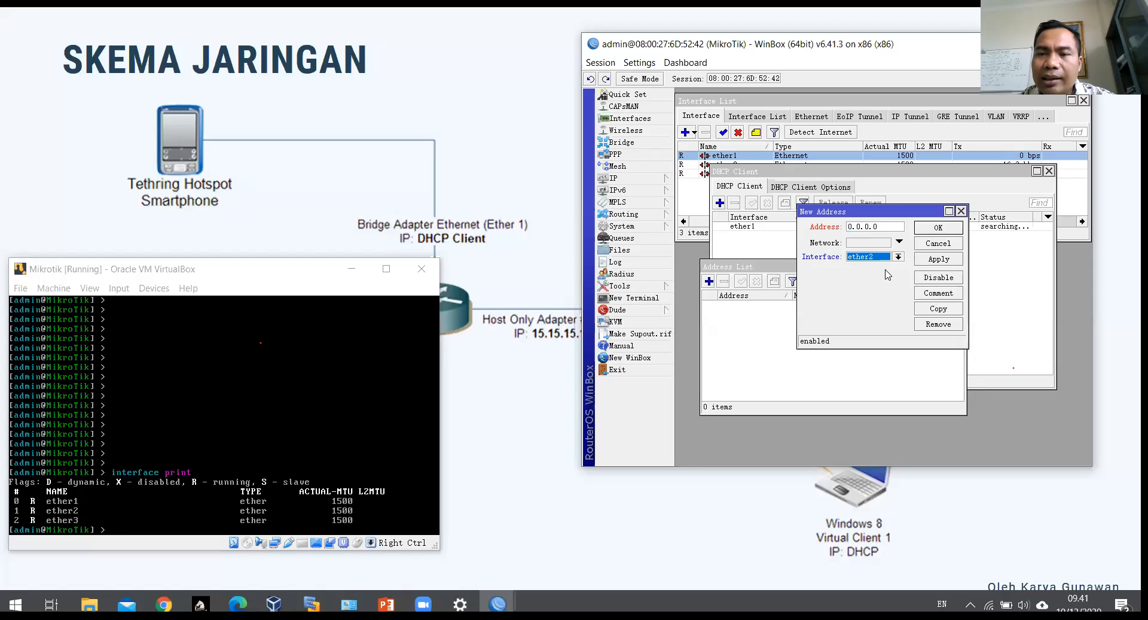
pyautogui.click(294, 277)
pyautogui.moveTo(294, 277); pyautogui.dragTo(328, 407)
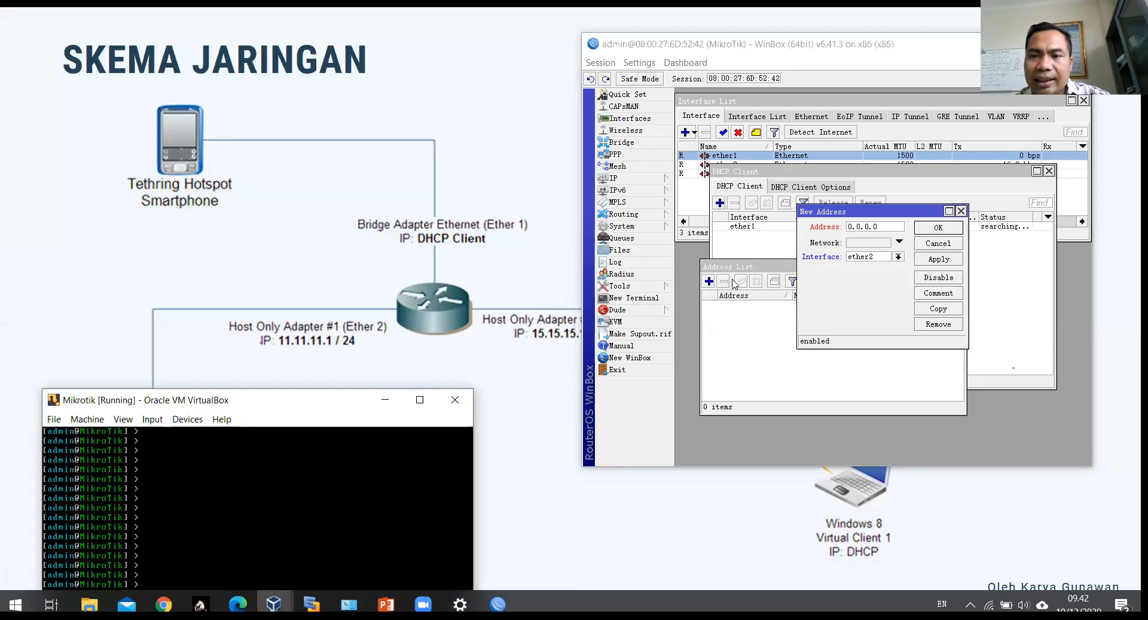
pyautogui.click(812, 226)
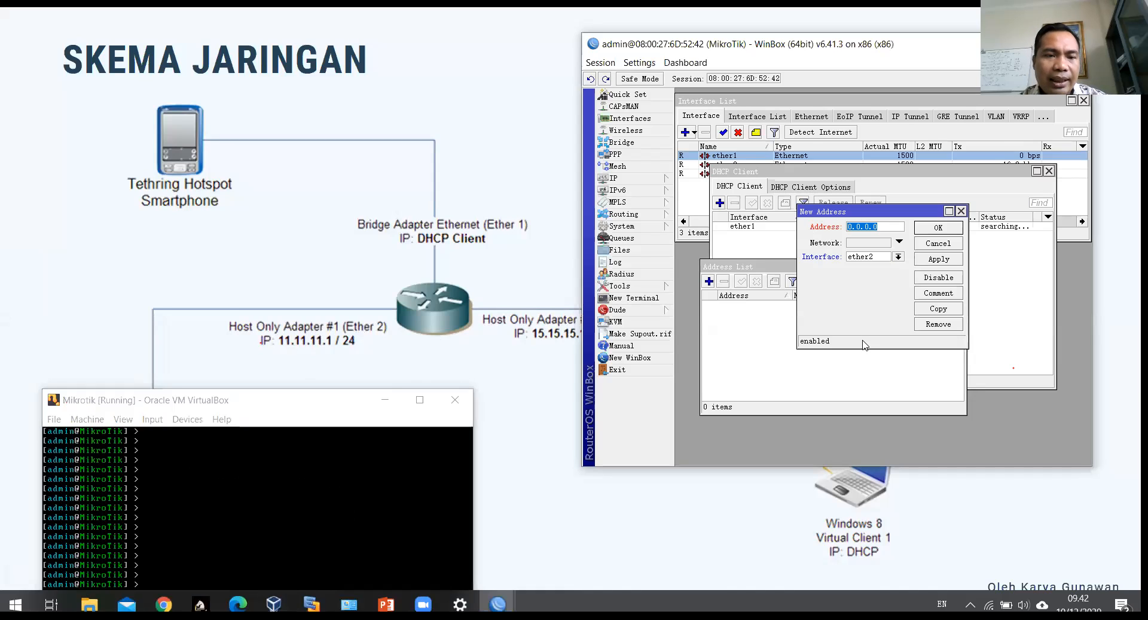
pyautogui.write('11.11.11.1/24')
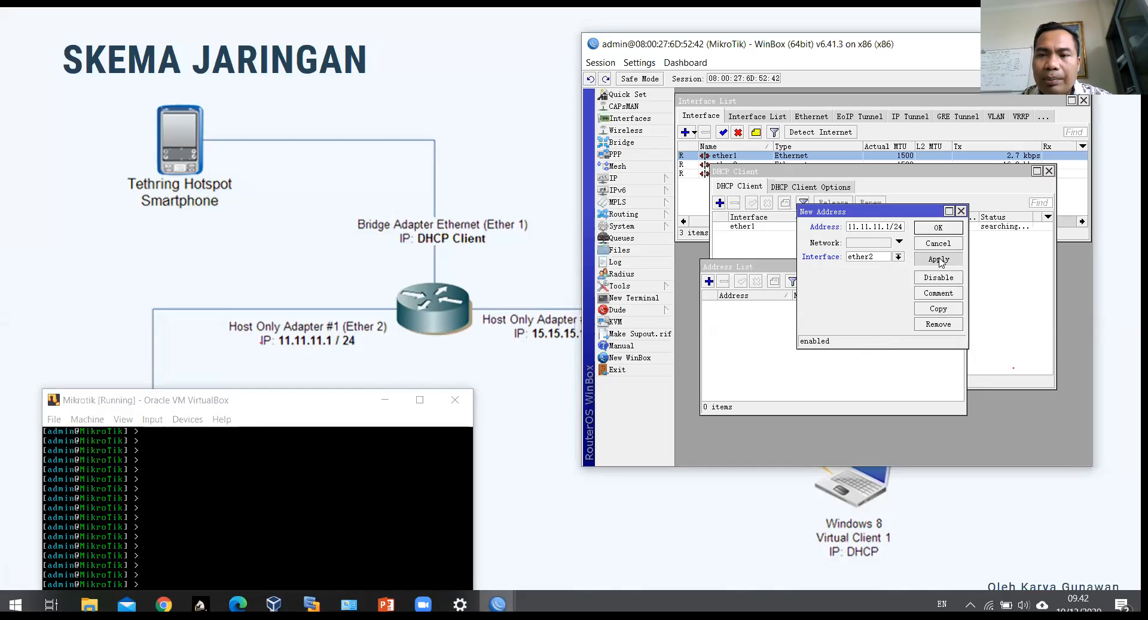
pyautogui.click(939, 259)
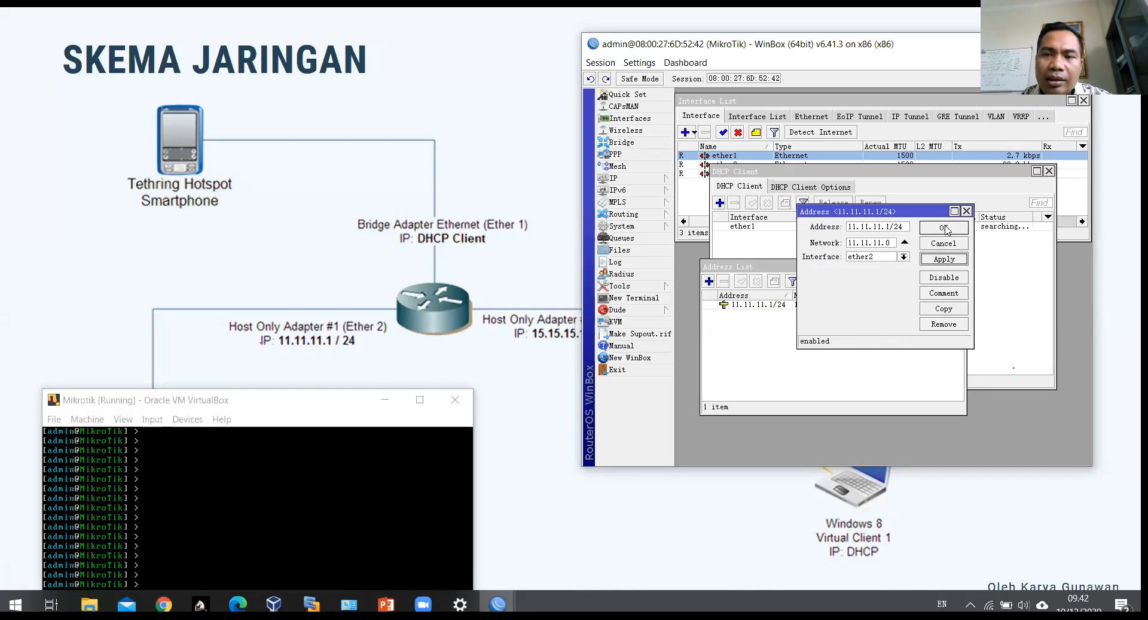
pyautogui.click(945, 228)
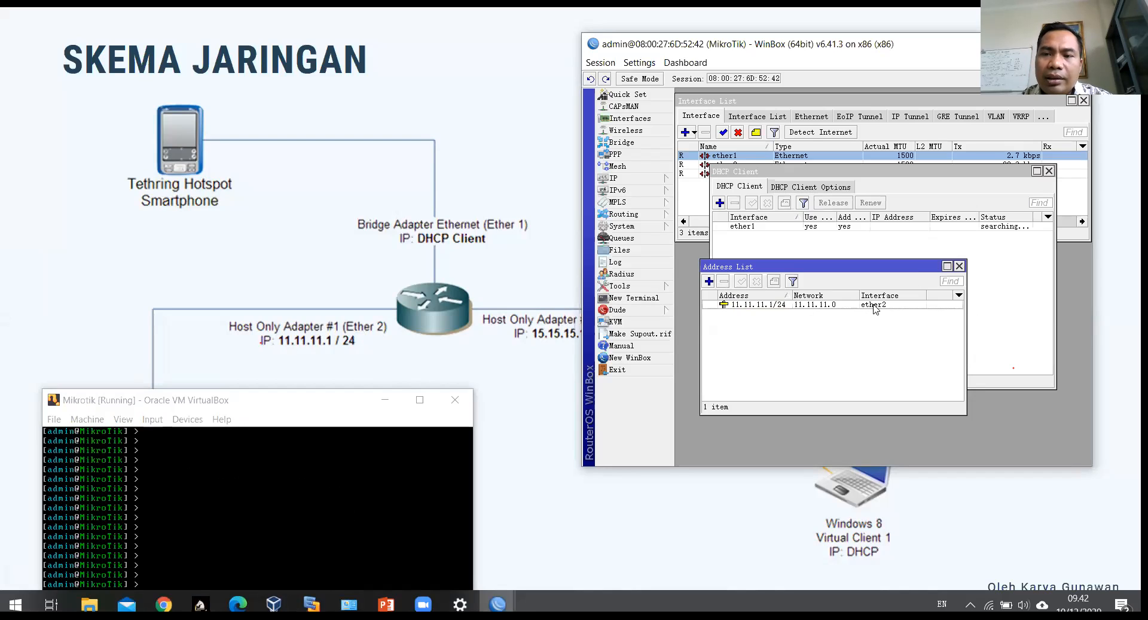
# Step: Add a second router address 15.15.15.1/24 on ether3, then apply and save it
pyautogui.moveTo(792, 296); pyautogui.dragTo(800, 296)
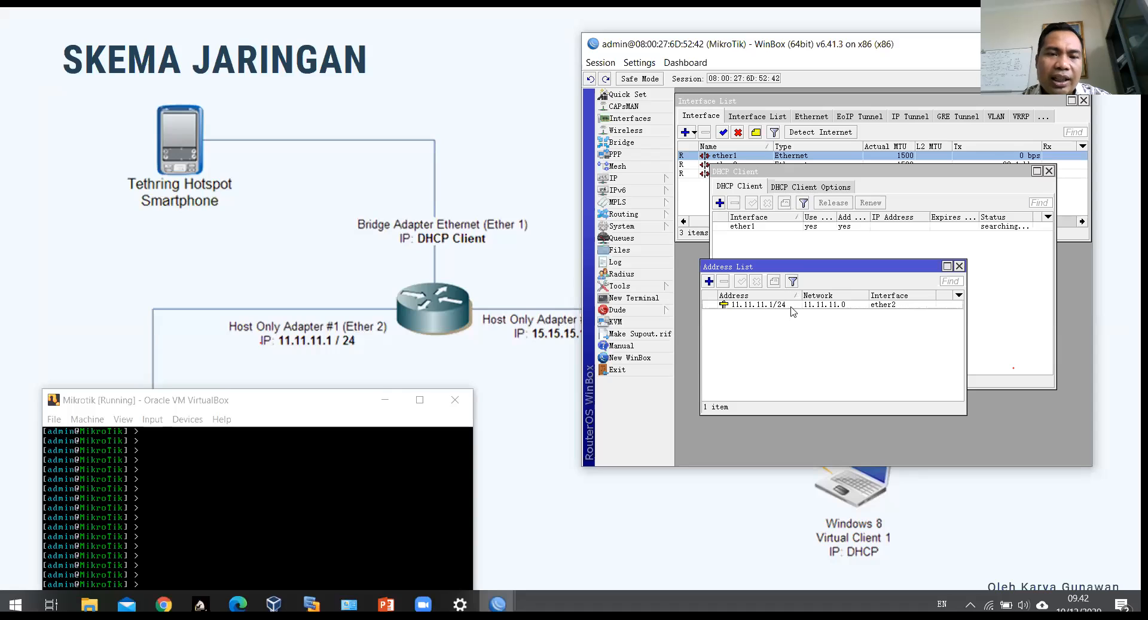
pyautogui.click(710, 281)
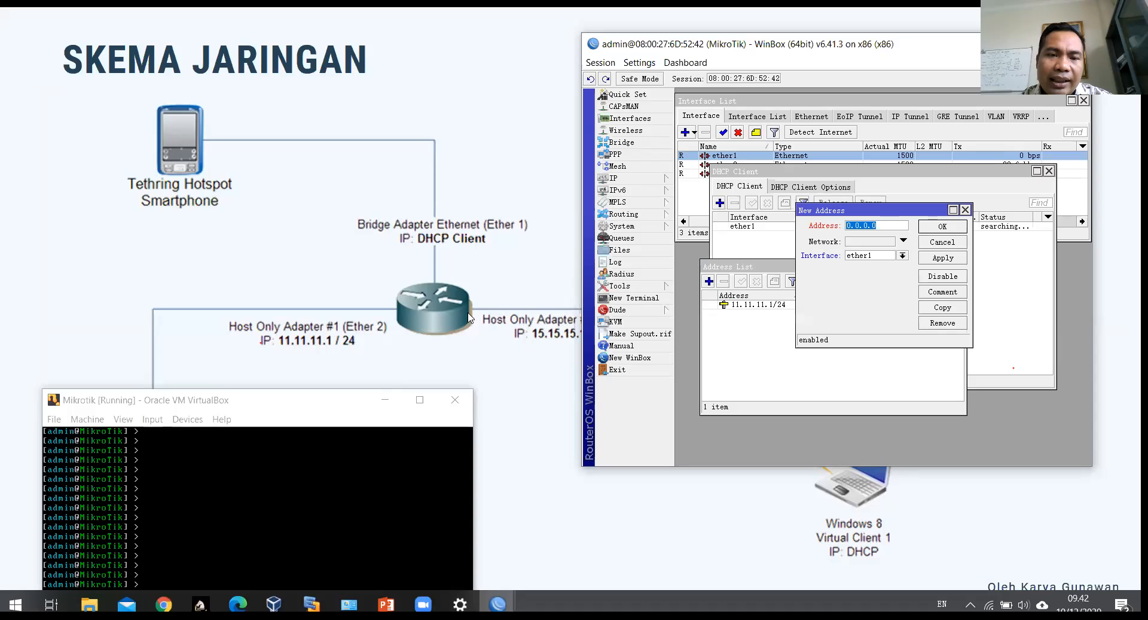
pyautogui.click(903, 255)
pyautogui.click(883, 281)
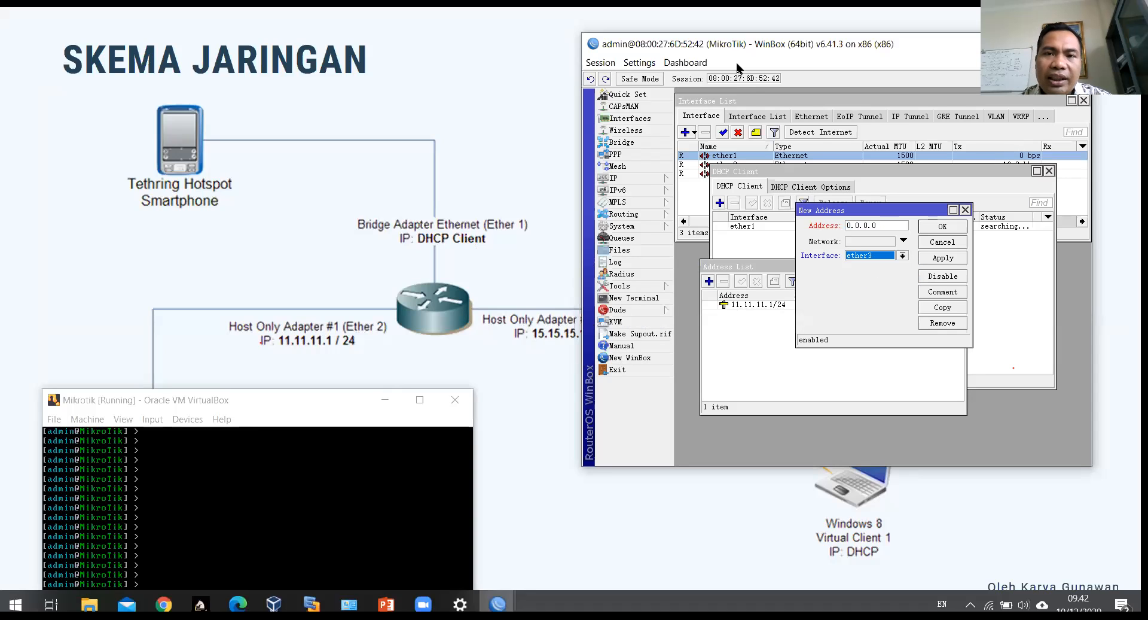
pyautogui.moveTo(727, 44); pyautogui.dragTo(778, 43)
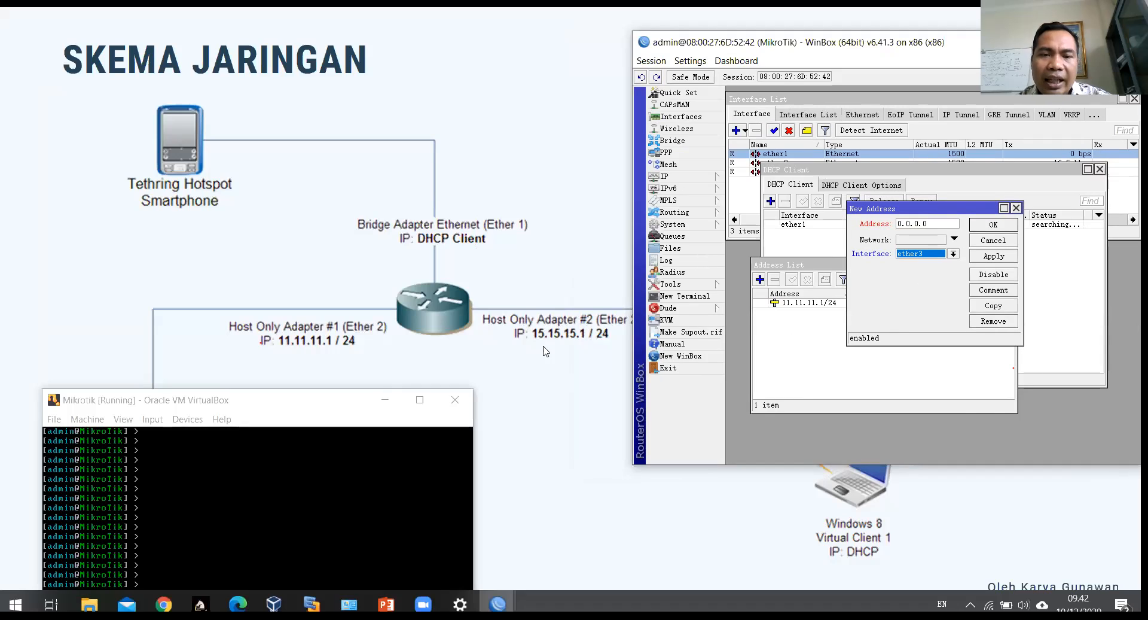
pyautogui.click(943, 222)
pyautogui.write('15.15.')
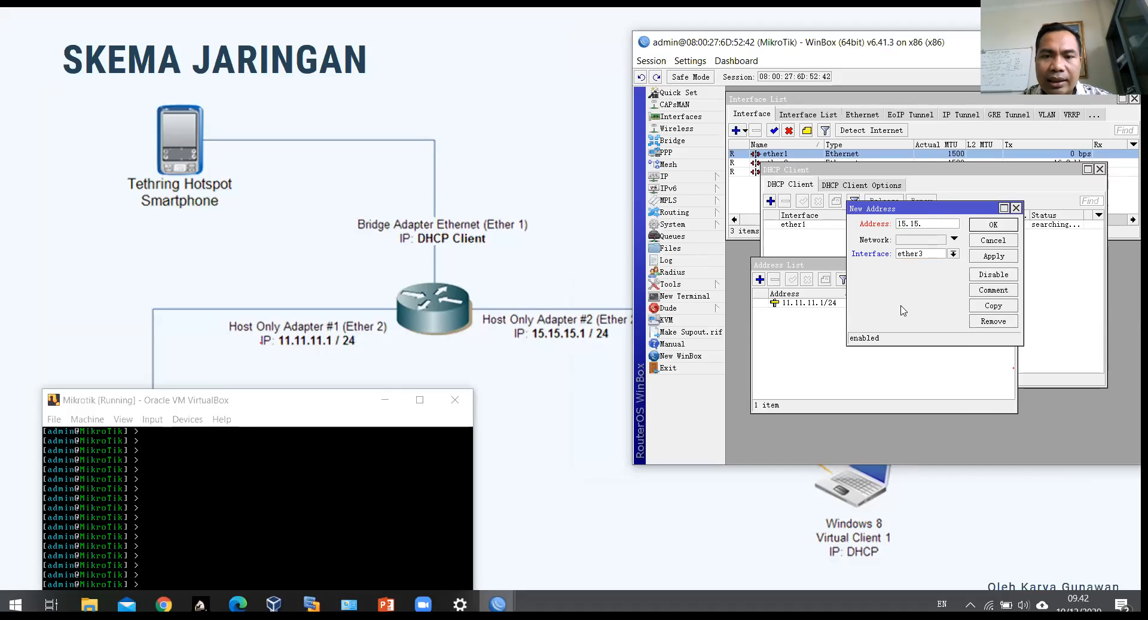
pyautogui.write('15.1/24')
pyautogui.click(988, 255)
pyautogui.click(996, 225)
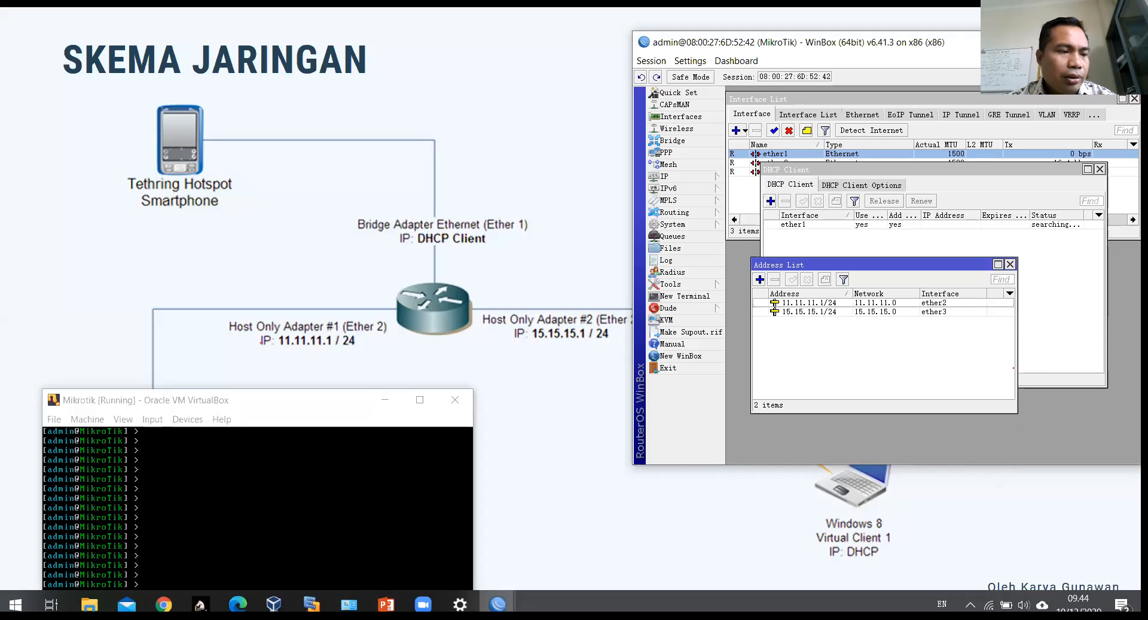
# Step: Disable and re-enable the ether1 DHCP client, checking the Wi-Fi network list before saving
pyautogui.click(898, 225)
pyautogui.doubleClick(898, 225)
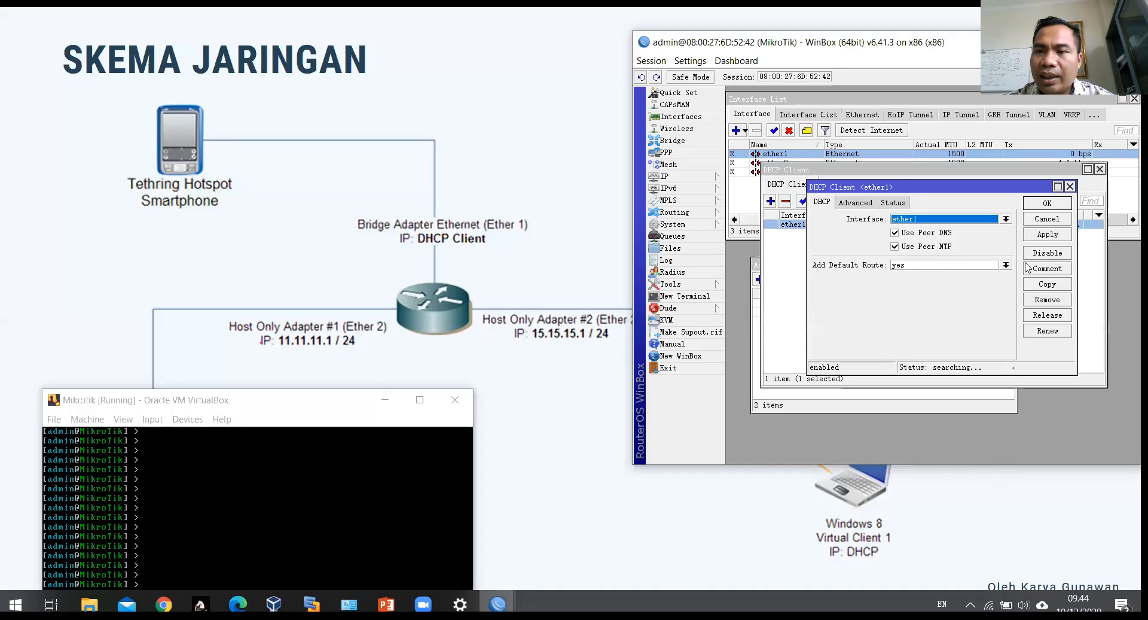
pyautogui.click(1047, 235)
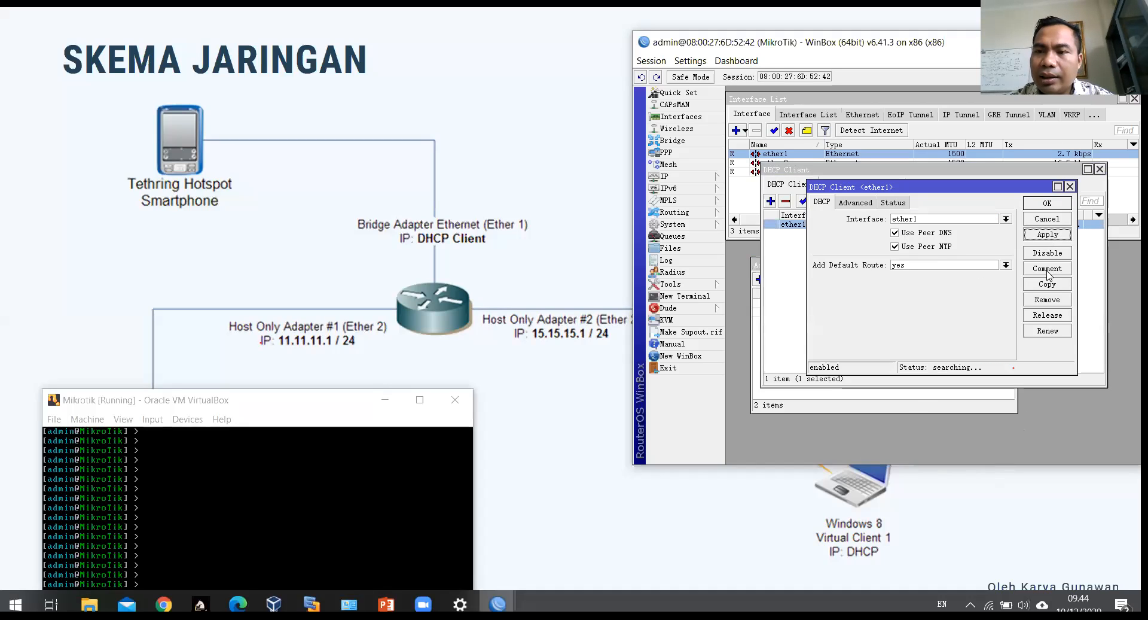
pyautogui.click(1048, 252)
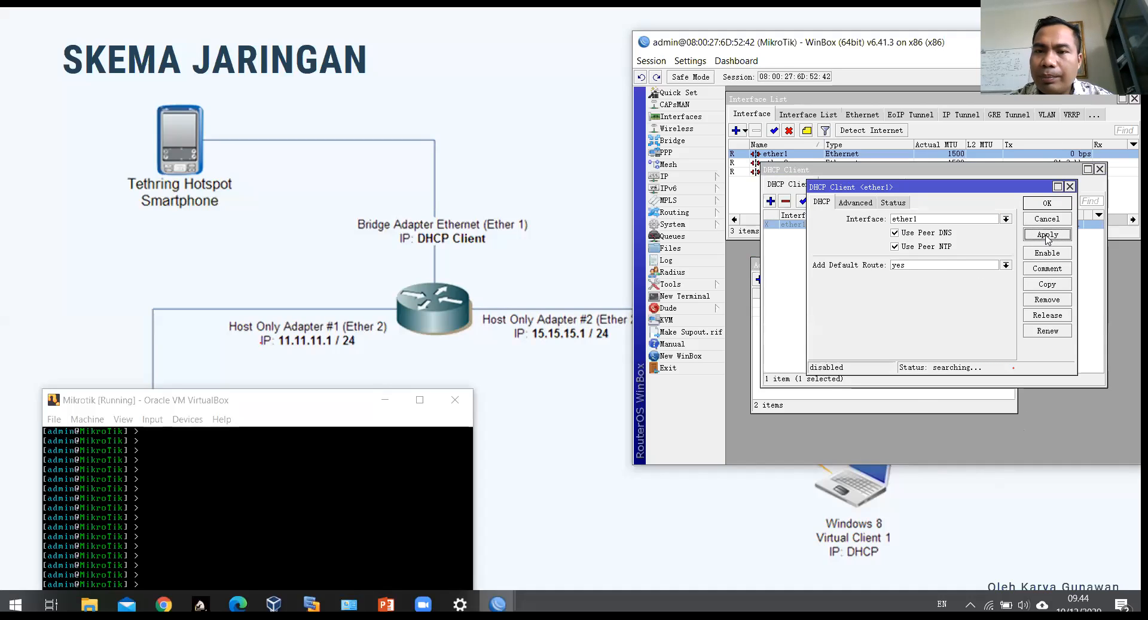
pyautogui.click(1046, 253)
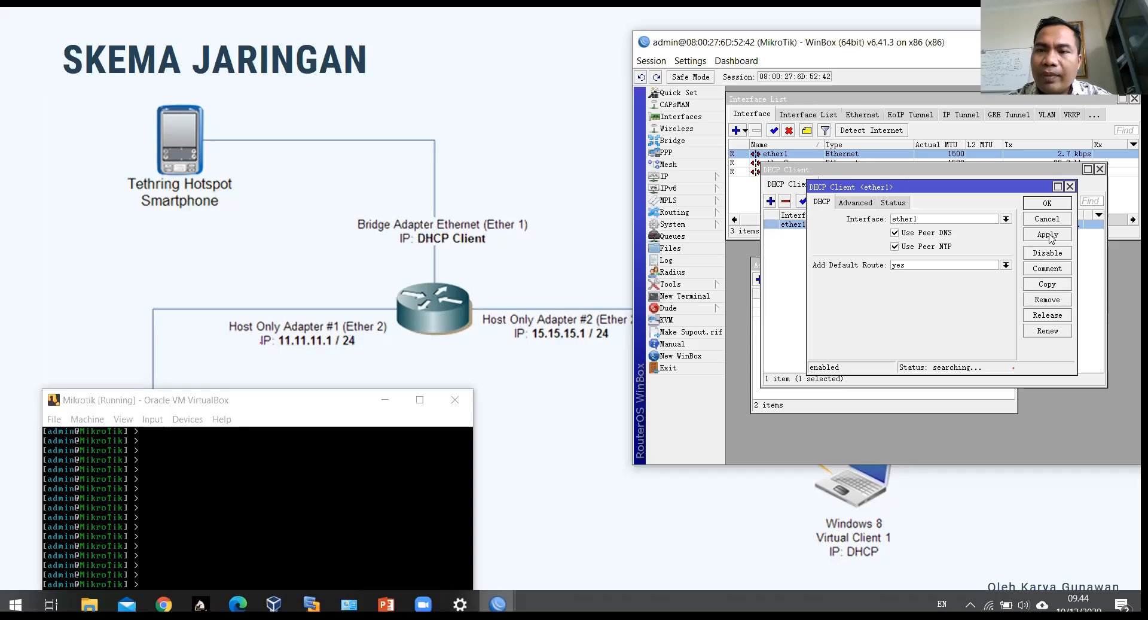
pyautogui.click(925, 398)
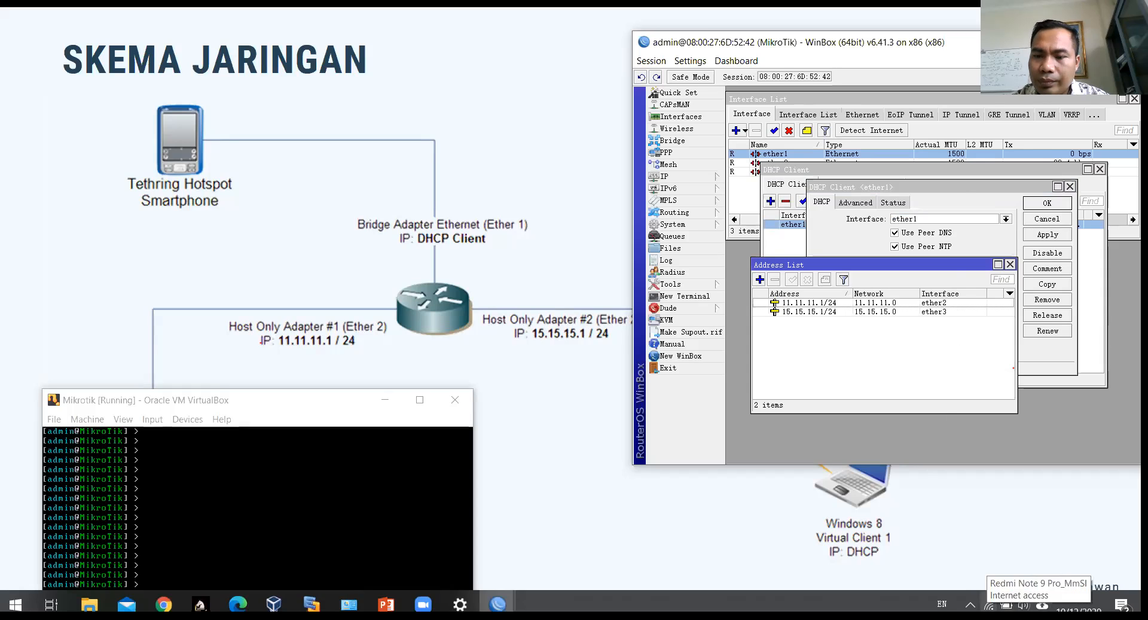
pyautogui.click(990, 605)
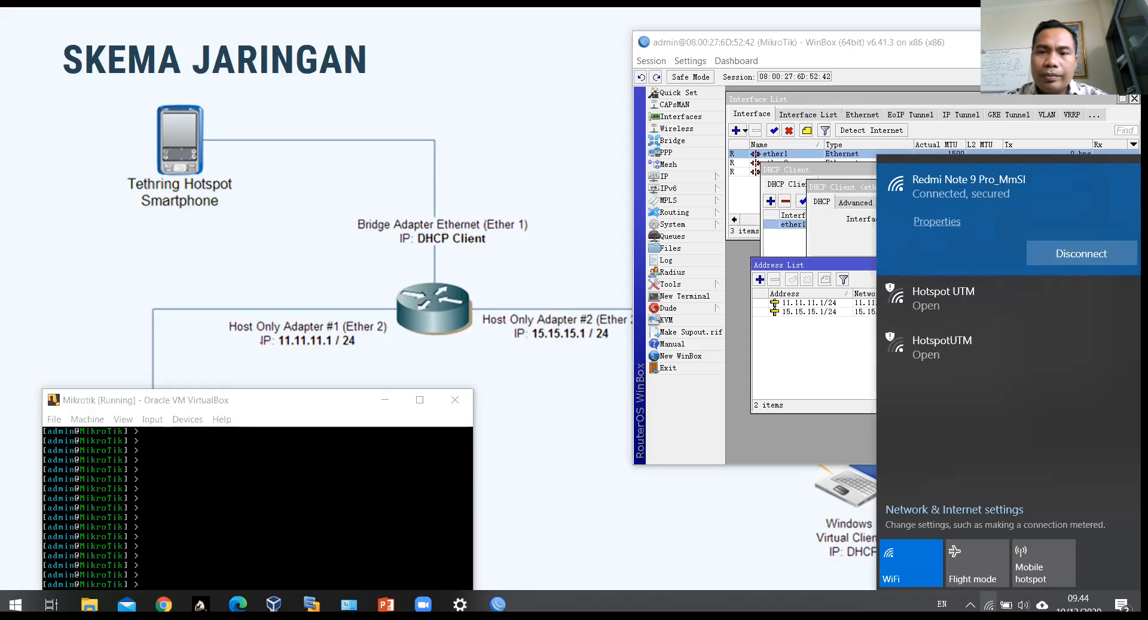
pyautogui.click(796, 351)
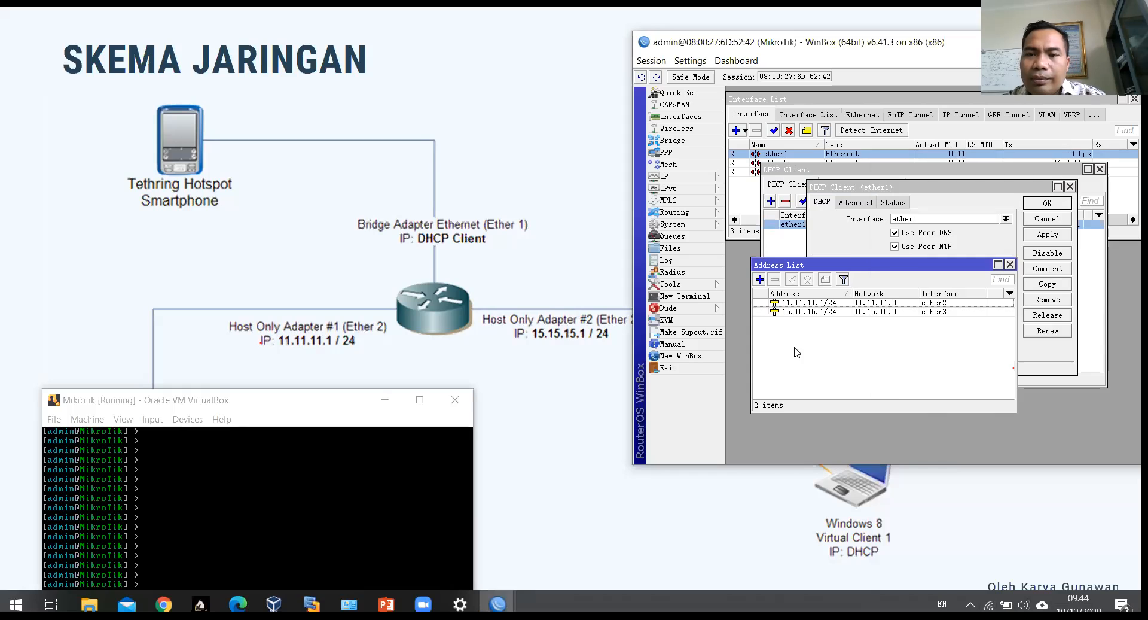
pyautogui.click(1046, 203)
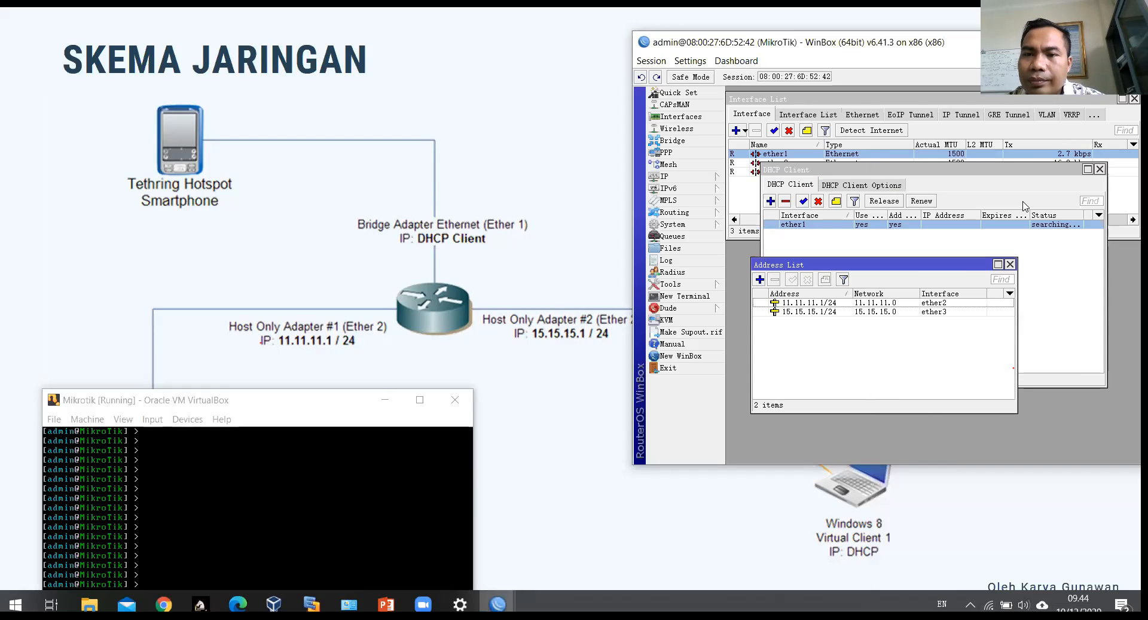
# Step: Rearrange the DHCP Client and Address List windows and open Windows Network Connections
pyautogui.moveTo(928, 268); pyautogui.dragTo(921, 322)
pyautogui.click(918, 270)
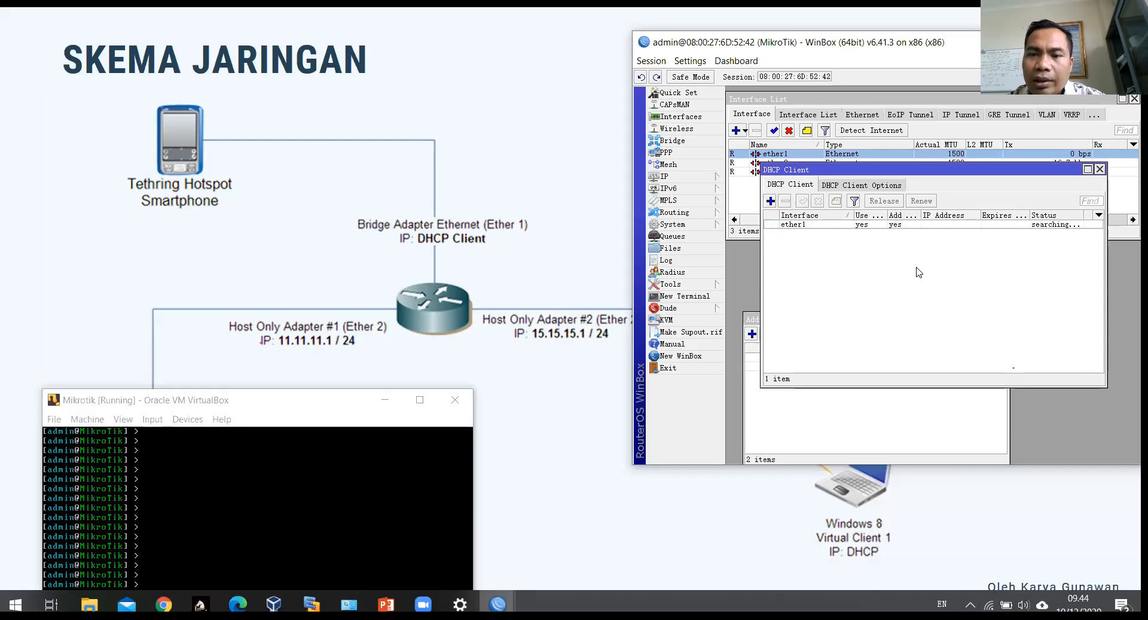
pyautogui.click(779, 433)
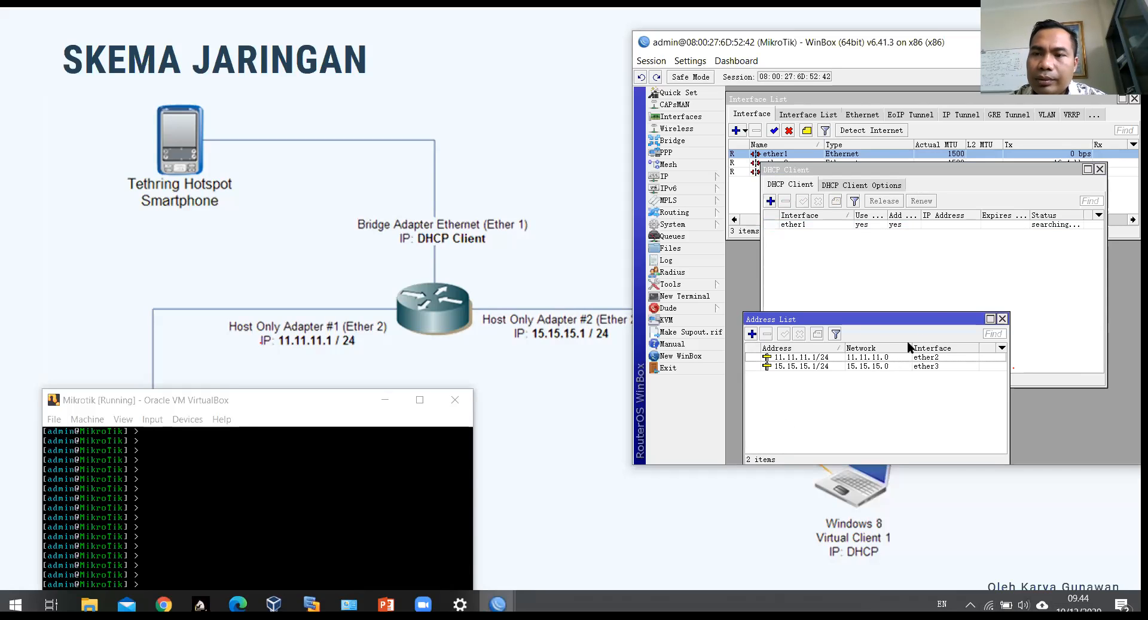
pyautogui.click(984, 273)
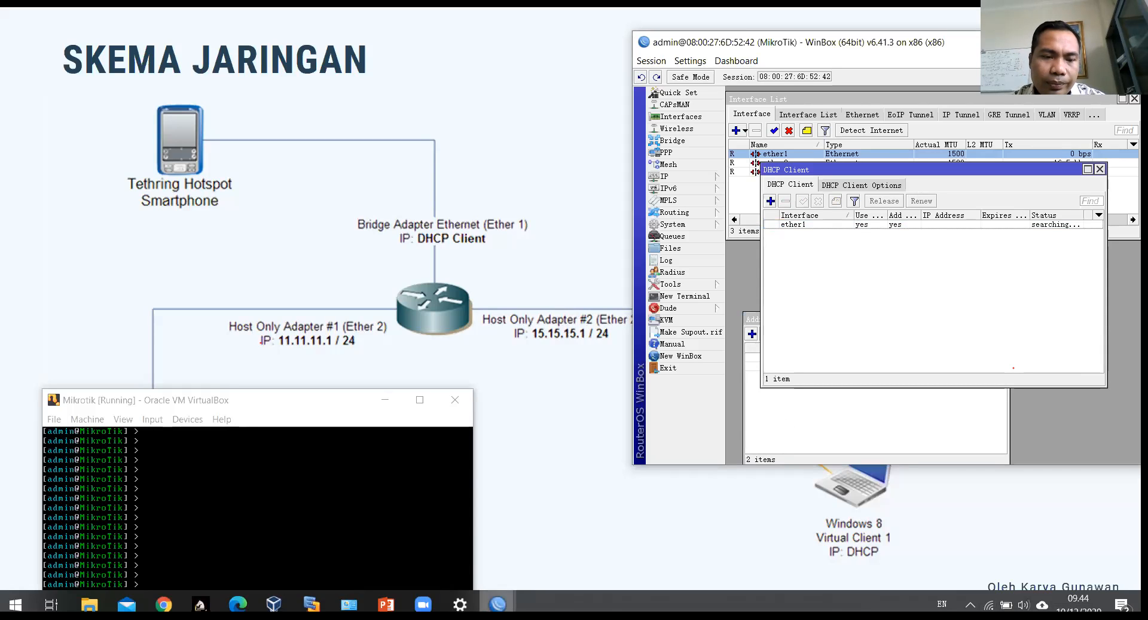
pyautogui.click(834, 431)
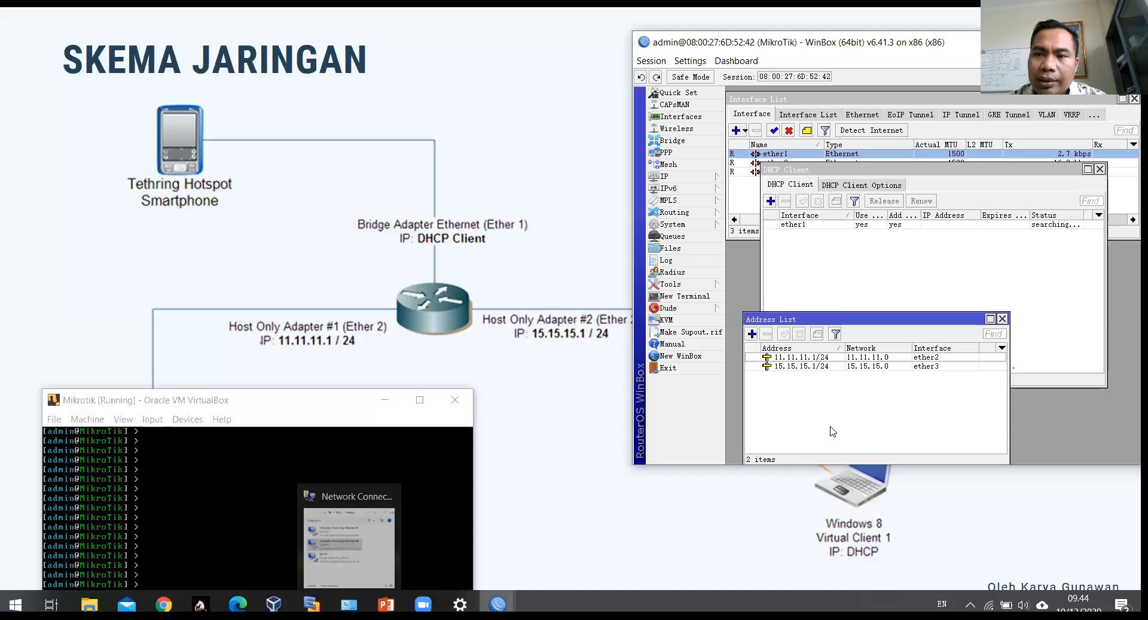
pyautogui.click(350, 604)
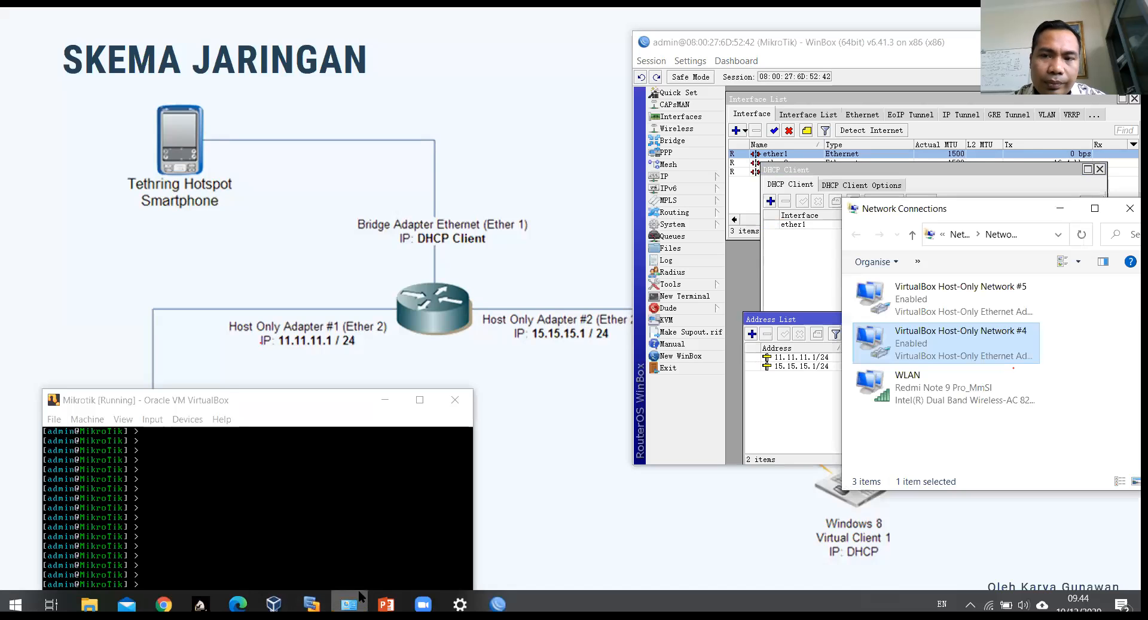
# Step: Open the WLAN connection's status and view its IP details
pyautogui.click(931, 391)
pyautogui.rightClick(931, 392)
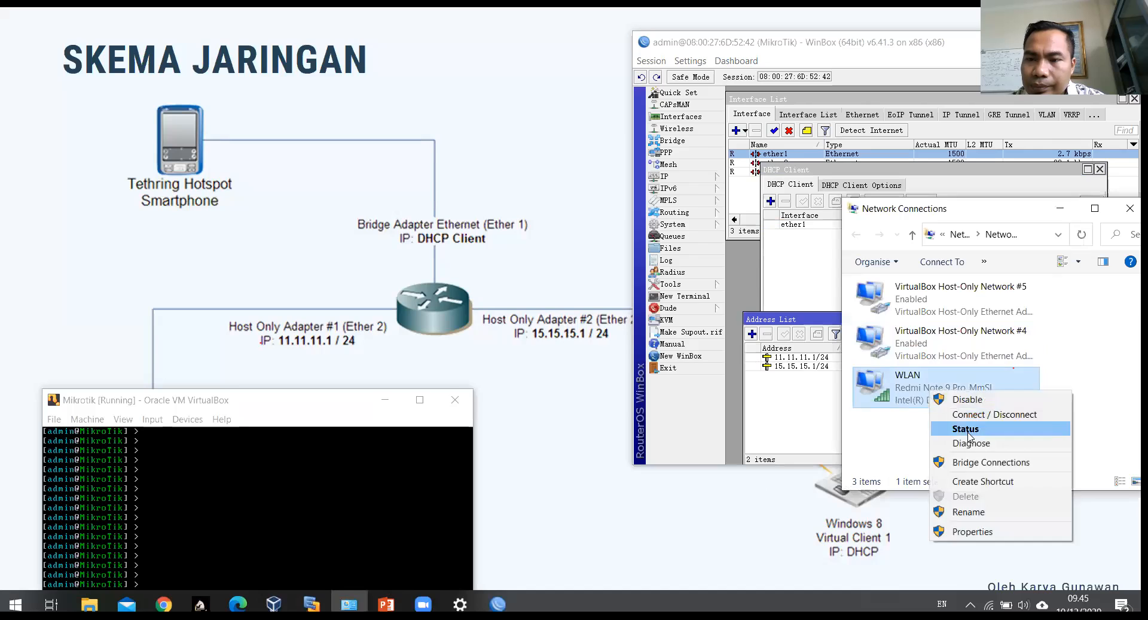
pyautogui.click(957, 428)
pyautogui.click(497, 308)
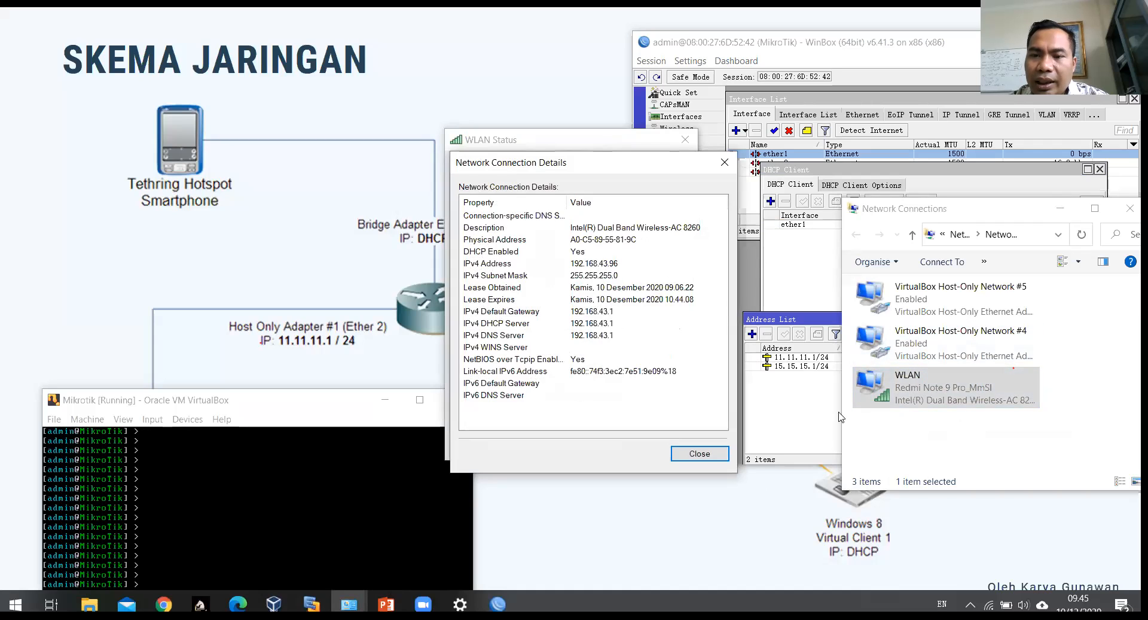
pyautogui.press('Escape')
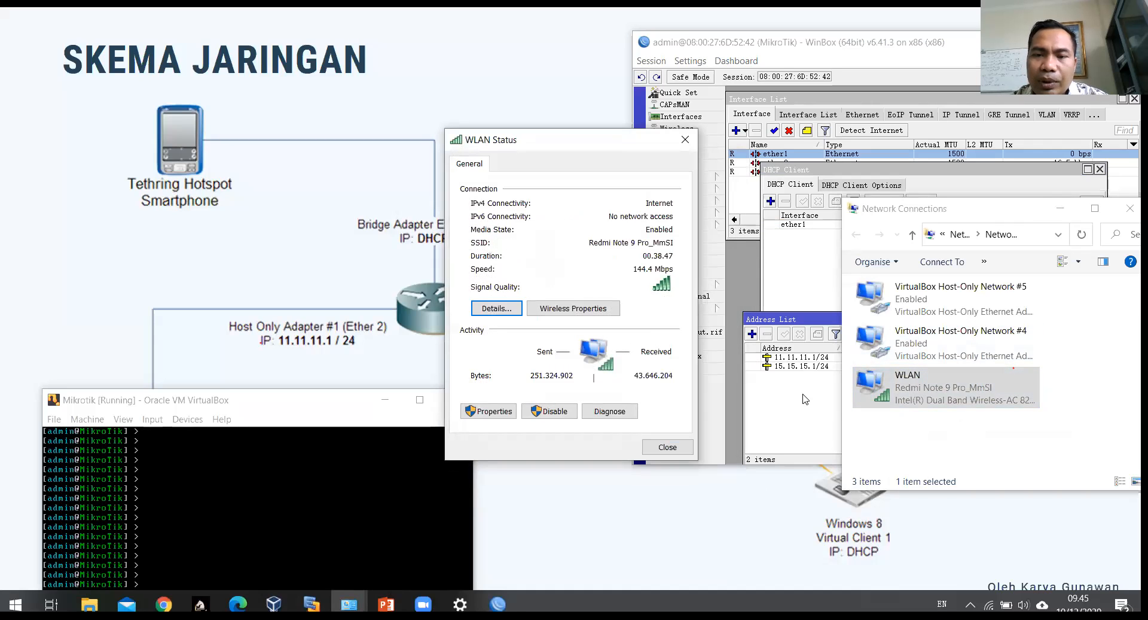
# Step: Back in WinBox, review the DHCP client and address entries and start a new address
pyautogui.click(806, 398)
pyautogui.click(988, 242)
pyautogui.click(863, 225)
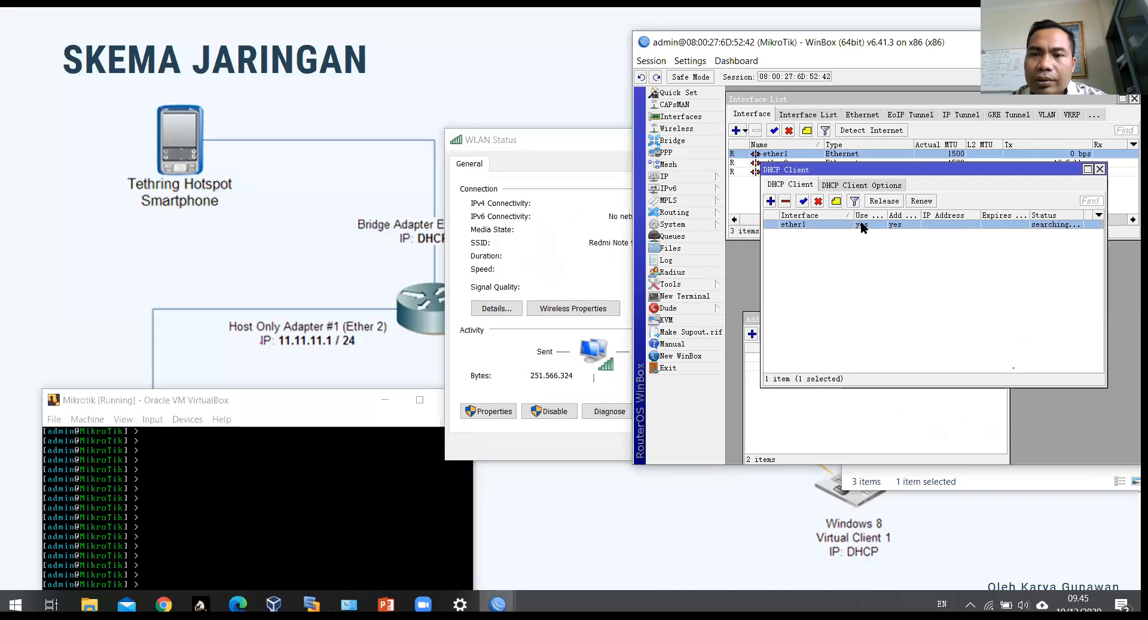
pyautogui.click(813, 359)
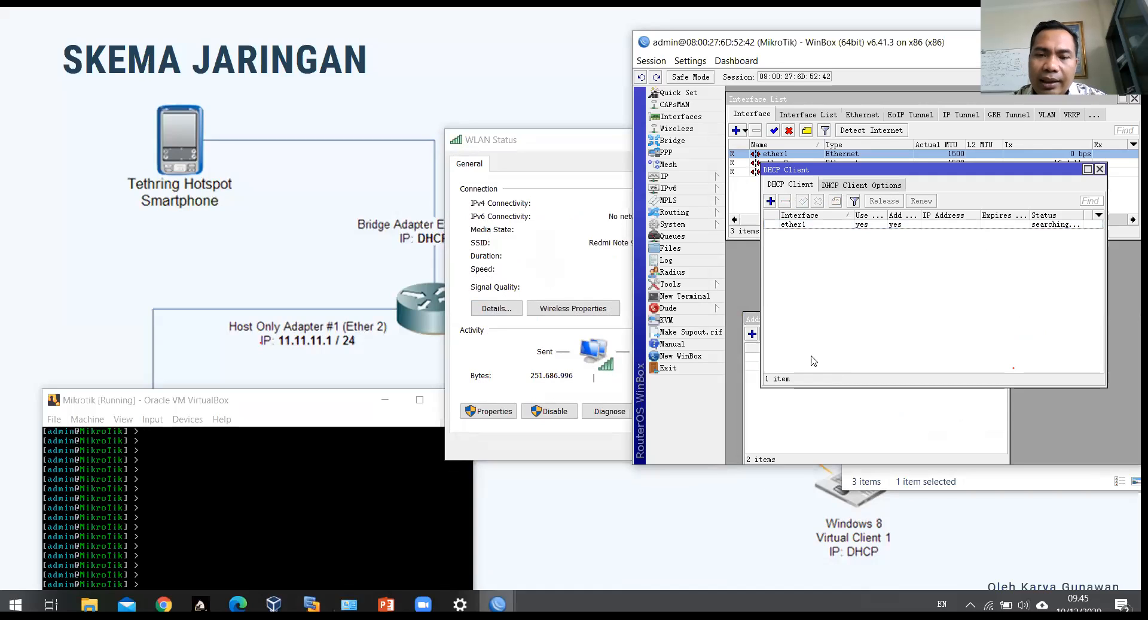
pyautogui.click(818, 413)
pyautogui.click(799, 366)
pyautogui.click(791, 392)
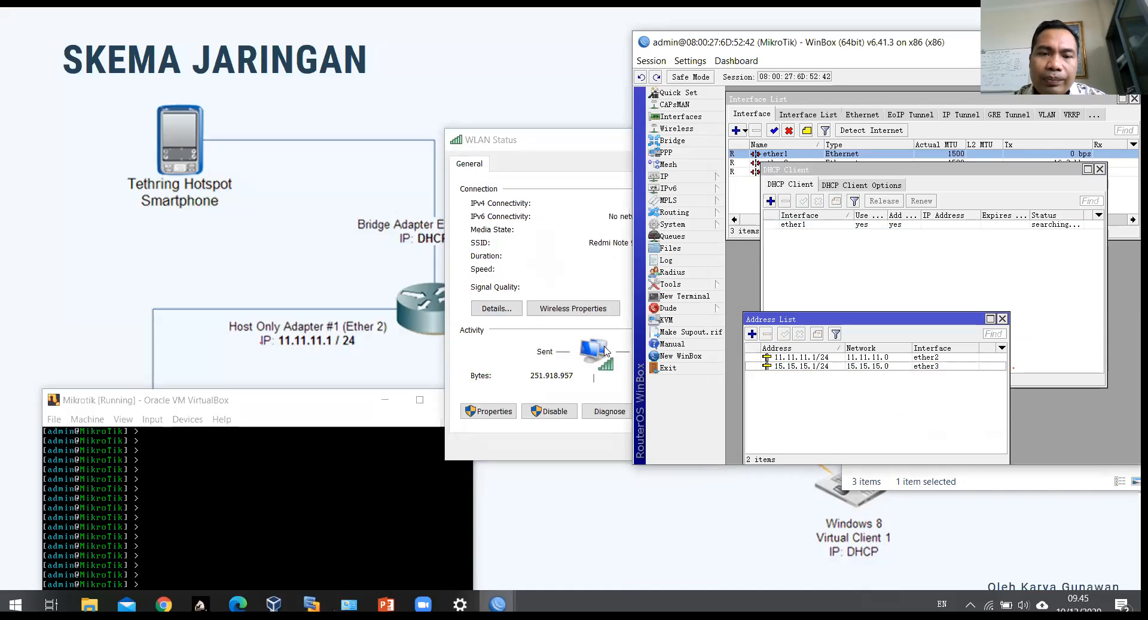
pyautogui.click(752, 333)
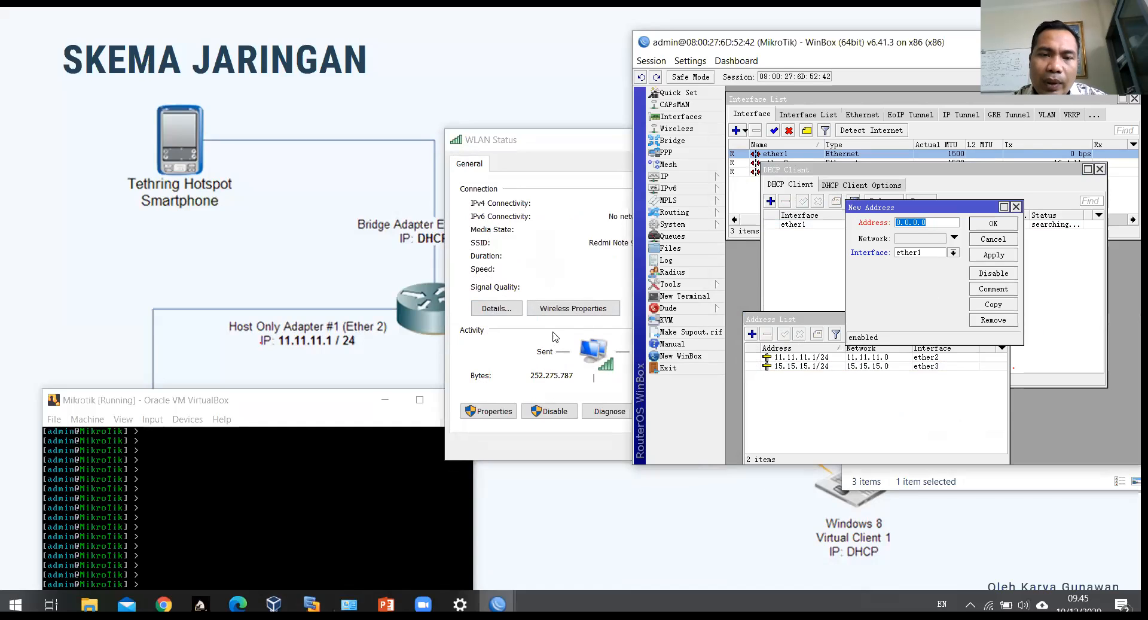
# Step: Reopen the WLAN status details to read the laptop's IPv4 address
pyautogui.click(539, 346)
pyautogui.click(684, 140)
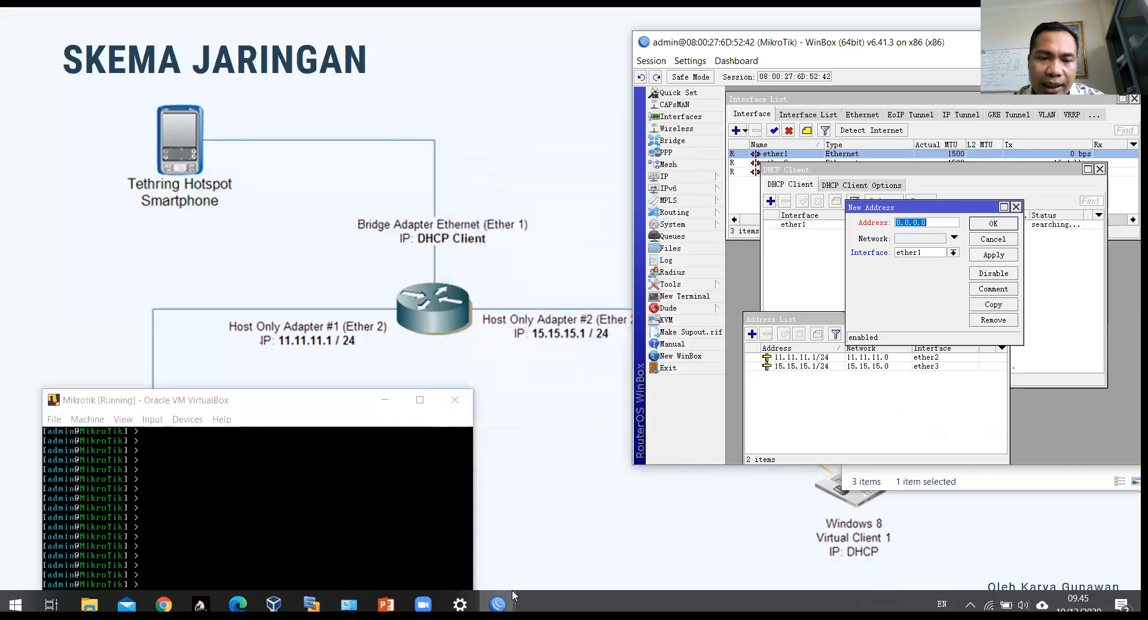
pyautogui.click(350, 604)
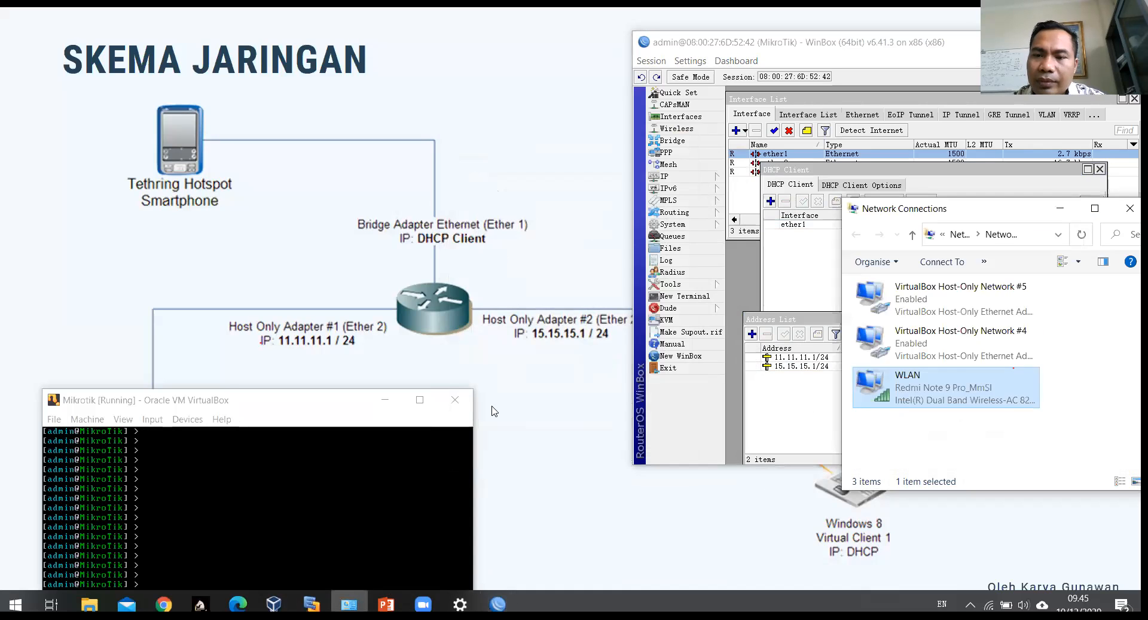
pyautogui.moveTo(1029, 209); pyautogui.dragTo(324, 68)
pyautogui.rightClick(225, 247)
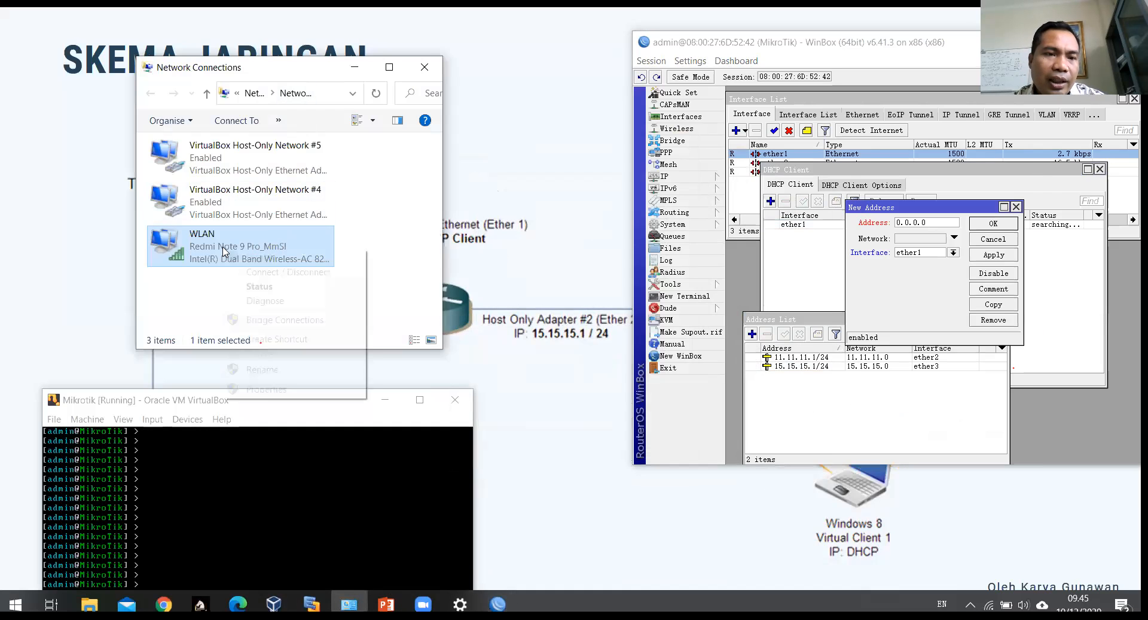
pyautogui.click(260, 287)
pyautogui.click(492, 309)
pyautogui.click(591, 265)
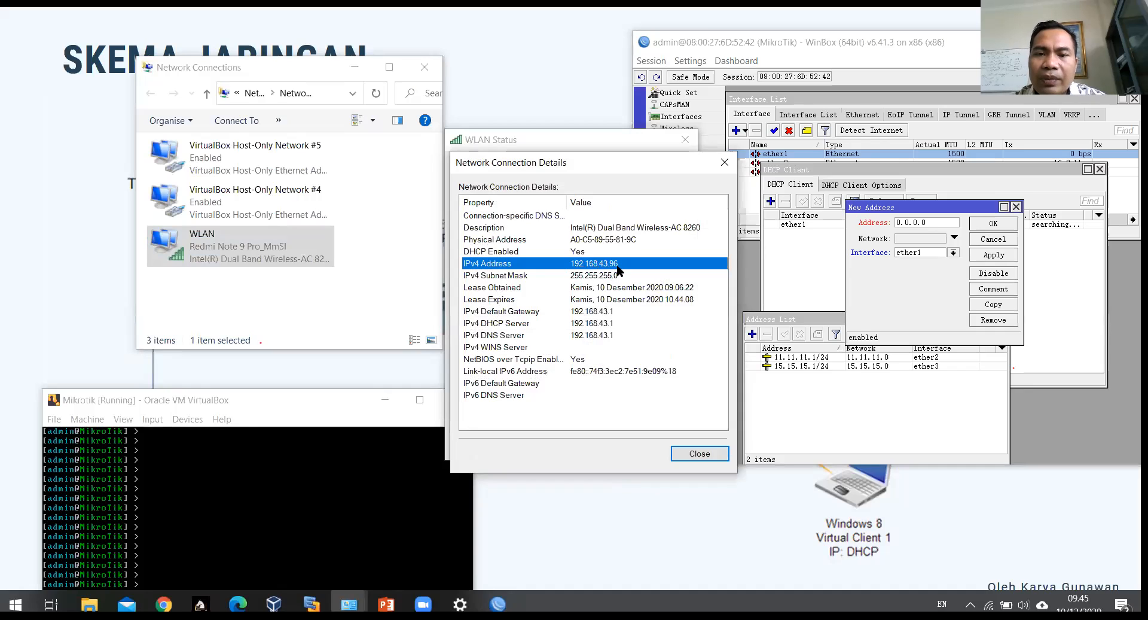
# Step: Enter 192.168.43.2/24 as the ether1 address, save it, and widen the Address column
pyautogui.click(906, 222)
pyautogui.doubleClick(906, 221)
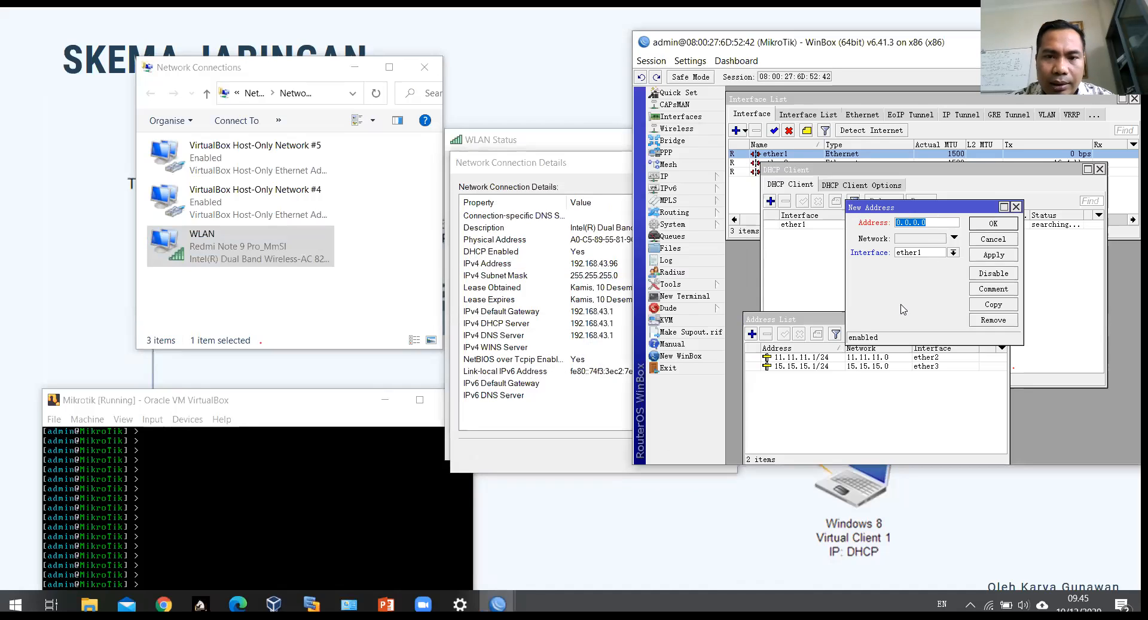
pyautogui.write('192.168.')
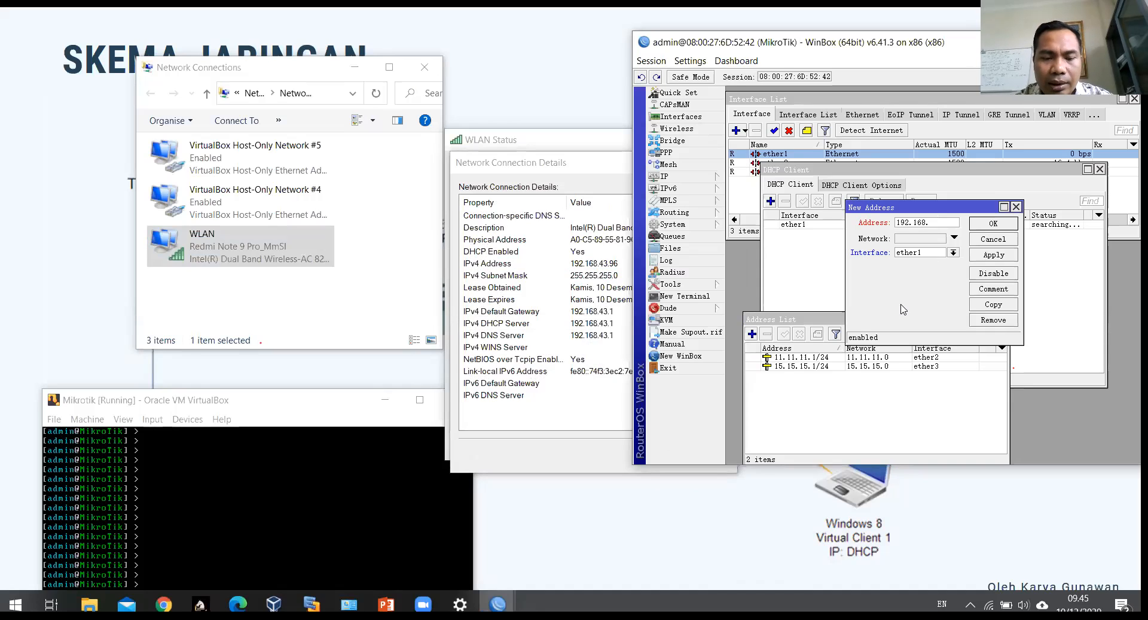
pyautogui.write('43.2/24')
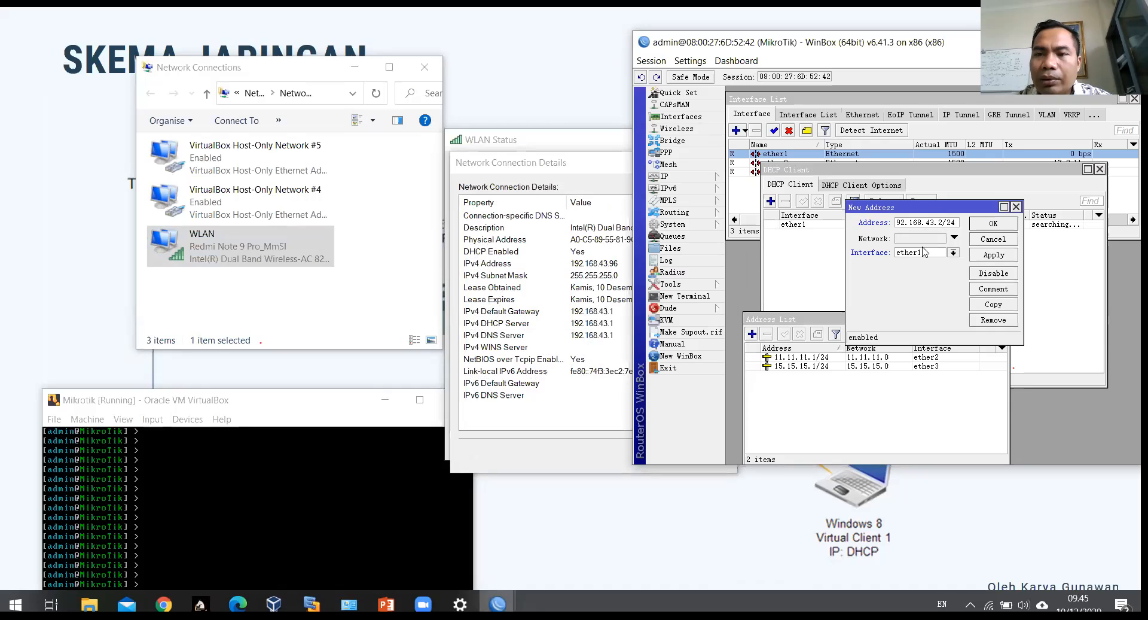
pyautogui.click(998, 256)
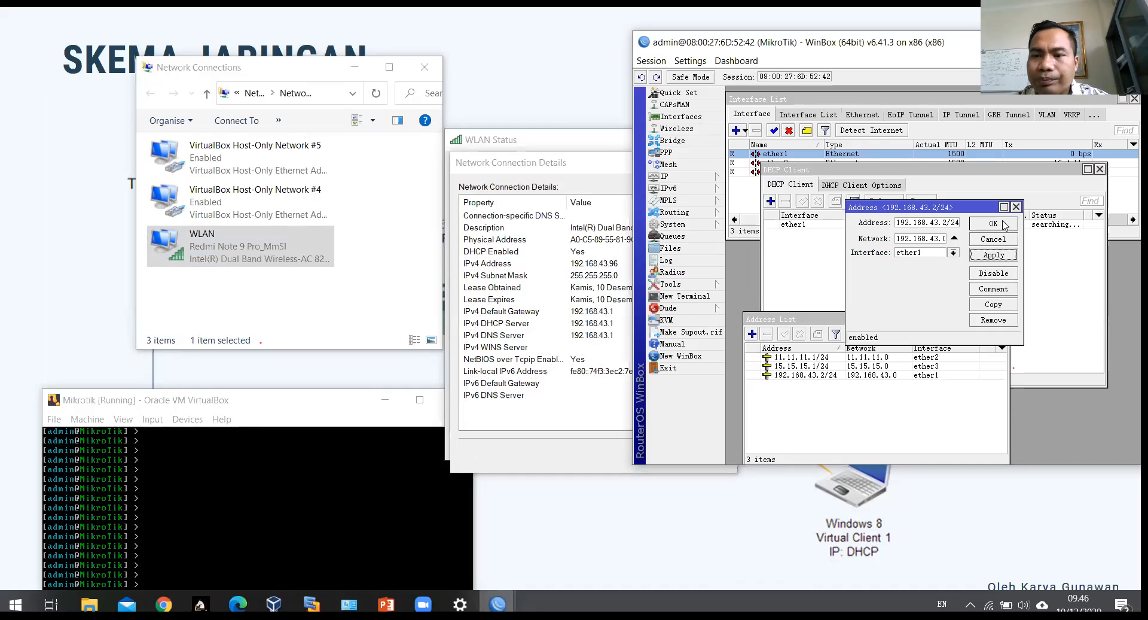
pyautogui.click(1004, 225)
pyautogui.moveTo(843, 350); pyautogui.dragTo(855, 350)
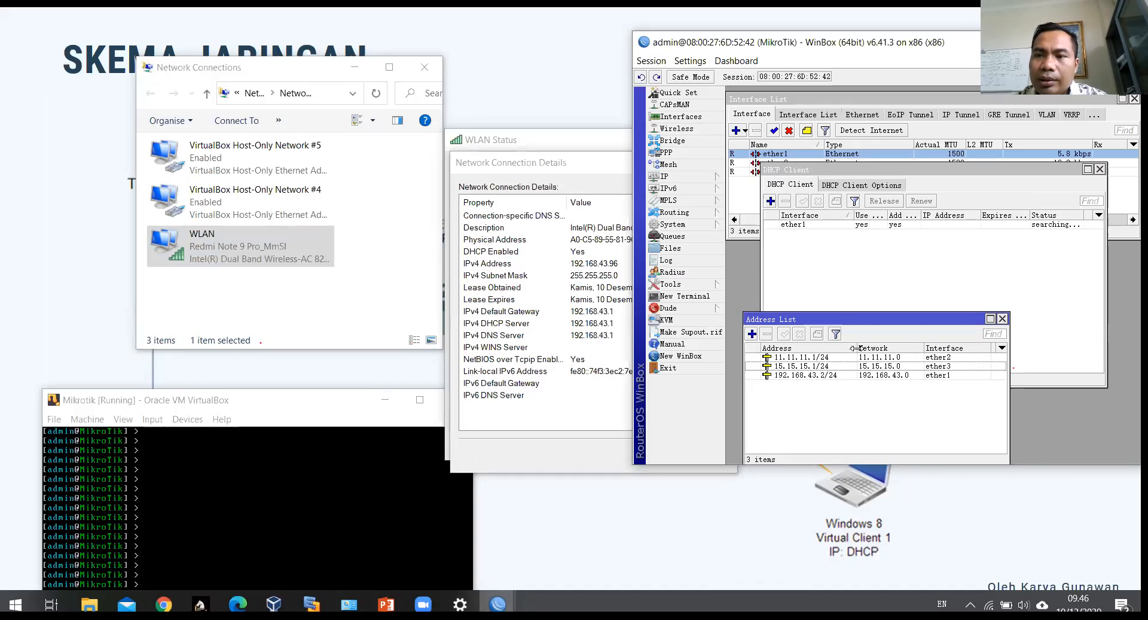
# Step: Close the Network Connection Details and WLAN Status dialogs
pyautogui.click(1009, 225)
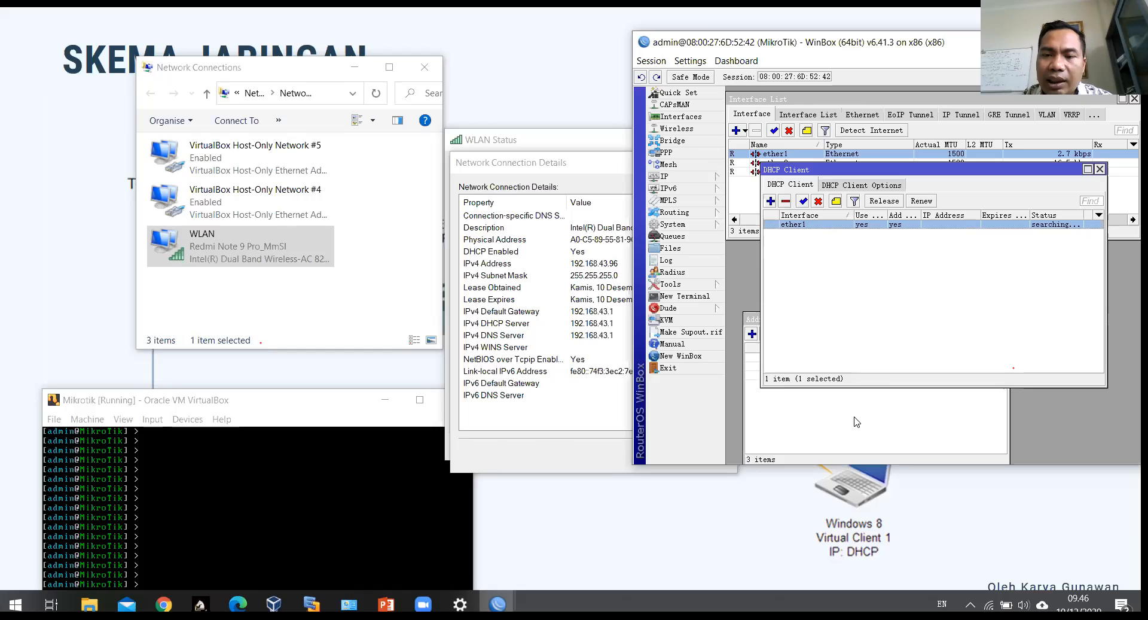
pyautogui.click(826, 392)
pyautogui.click(812, 375)
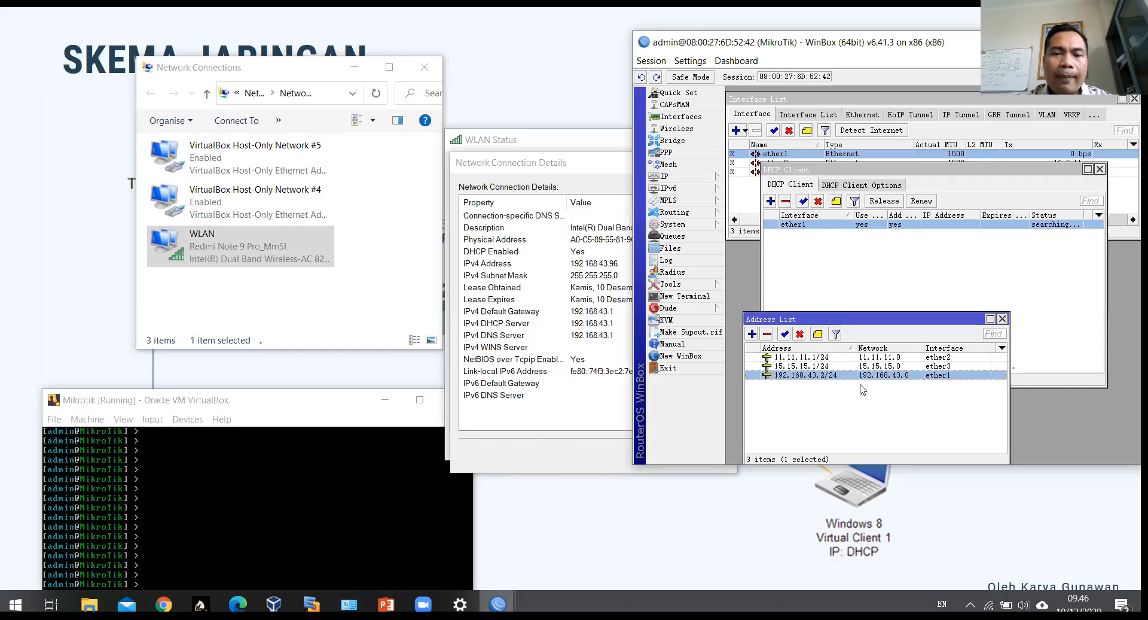
pyautogui.click(535, 446)
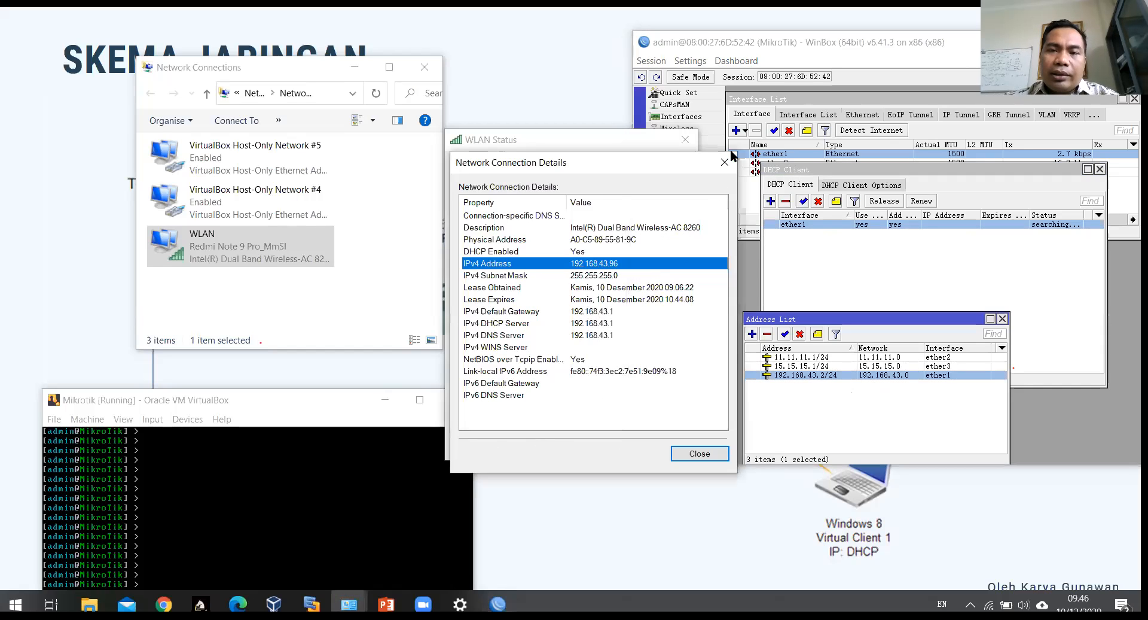
pyautogui.press('Escape')
pyautogui.click(686, 139)
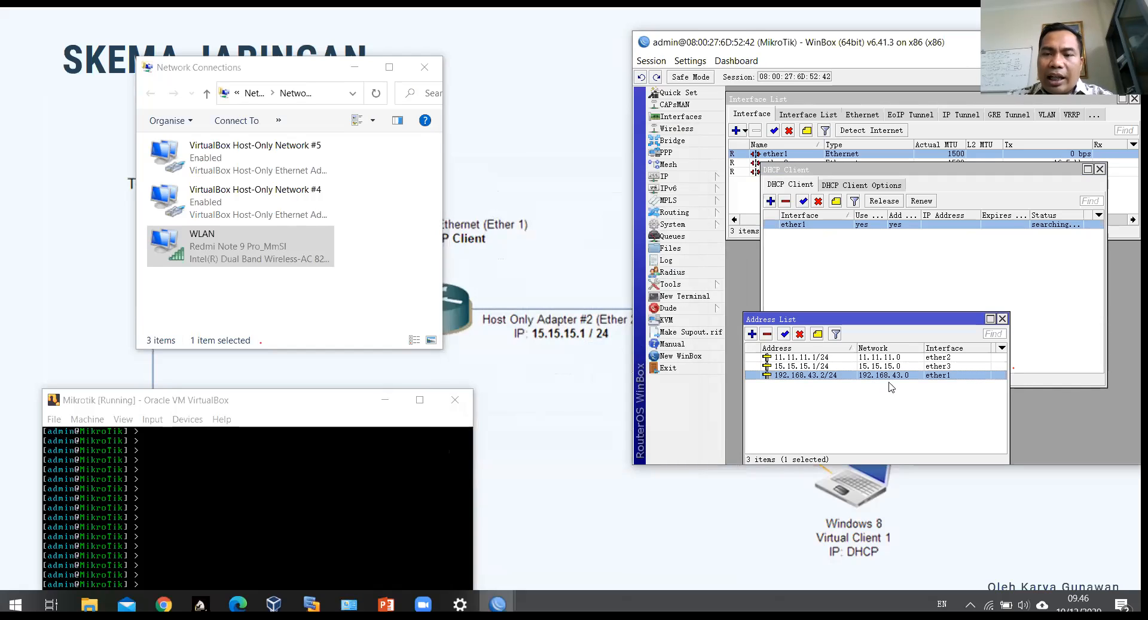
# Step: Minimise Network Connections and move the WinBox address list higher up
pyautogui.moveTo(892, 321); pyautogui.dragTo(905, 262)
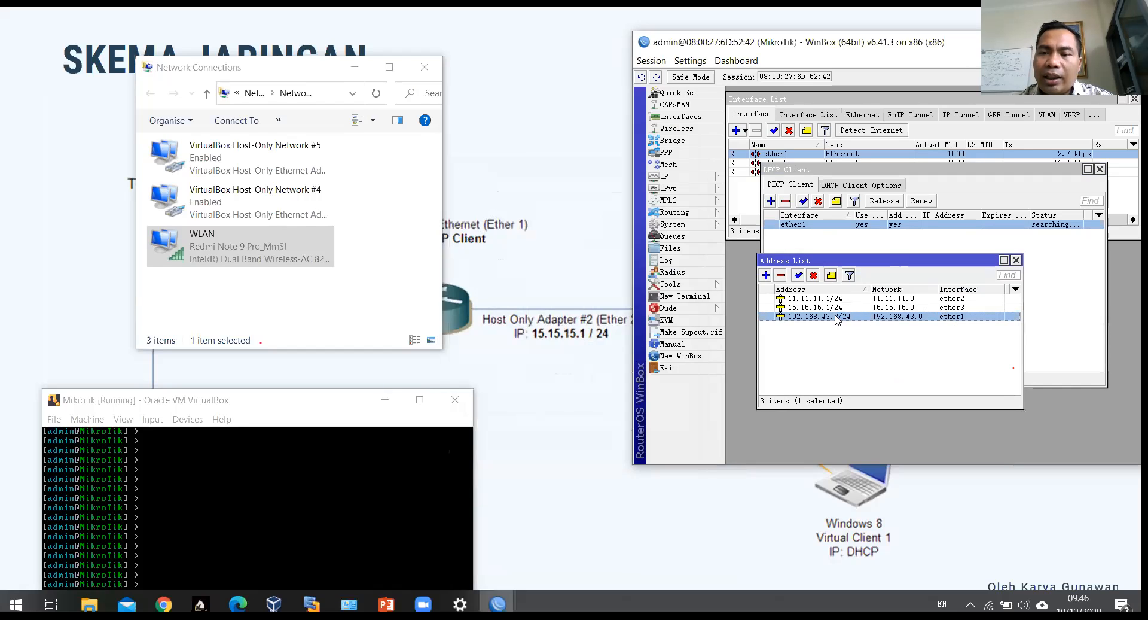
pyautogui.click(956, 299)
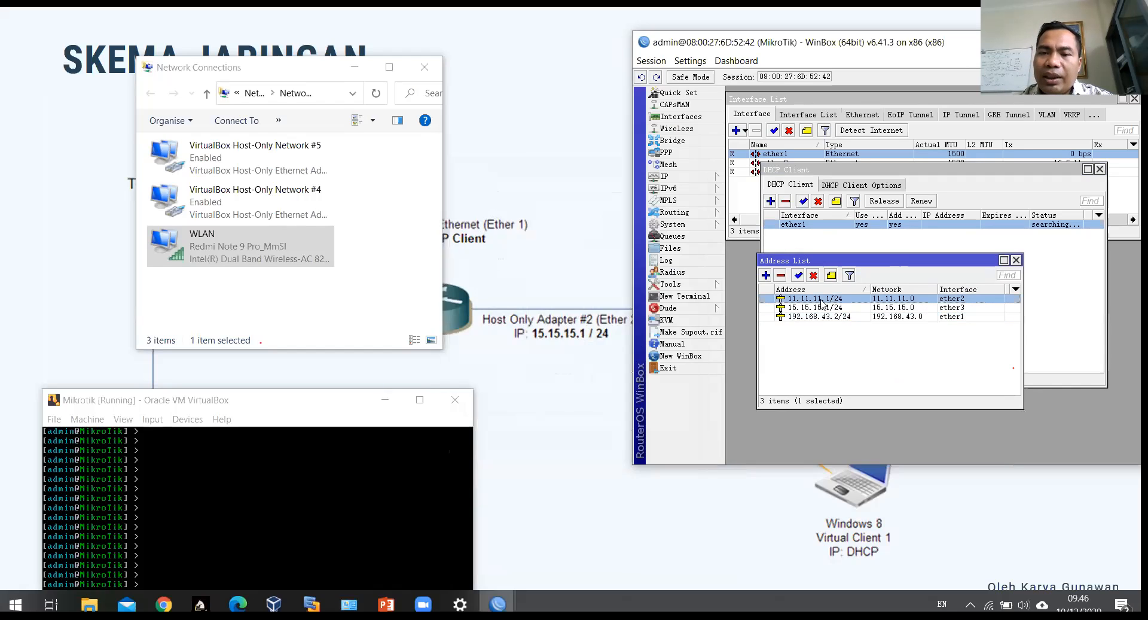
pyautogui.click(355, 69)
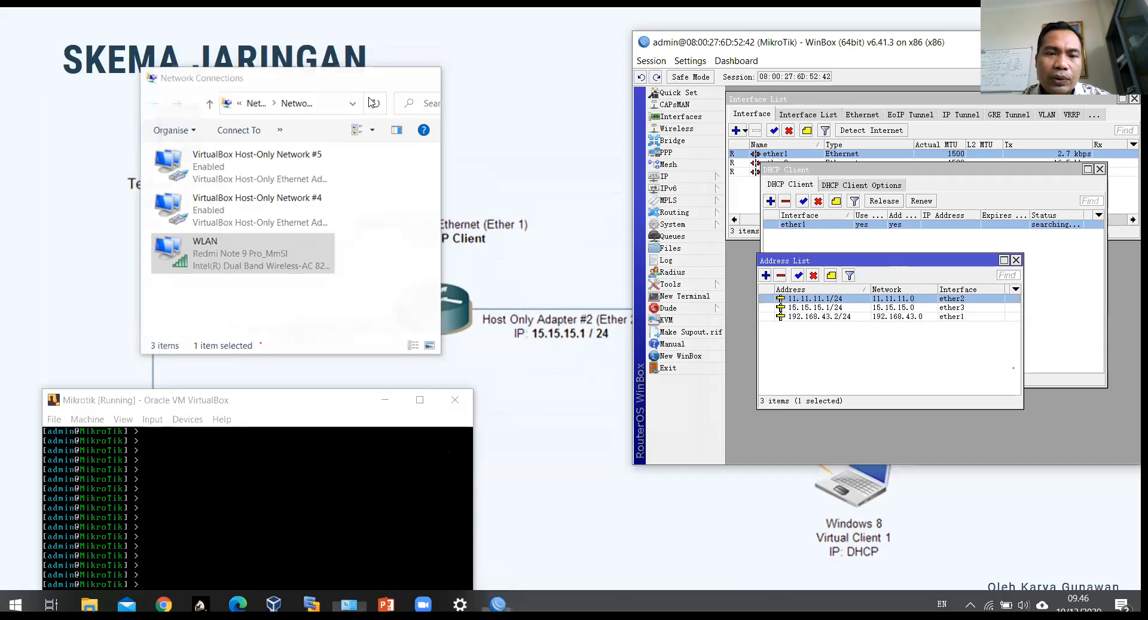
pyautogui.click(961, 307)
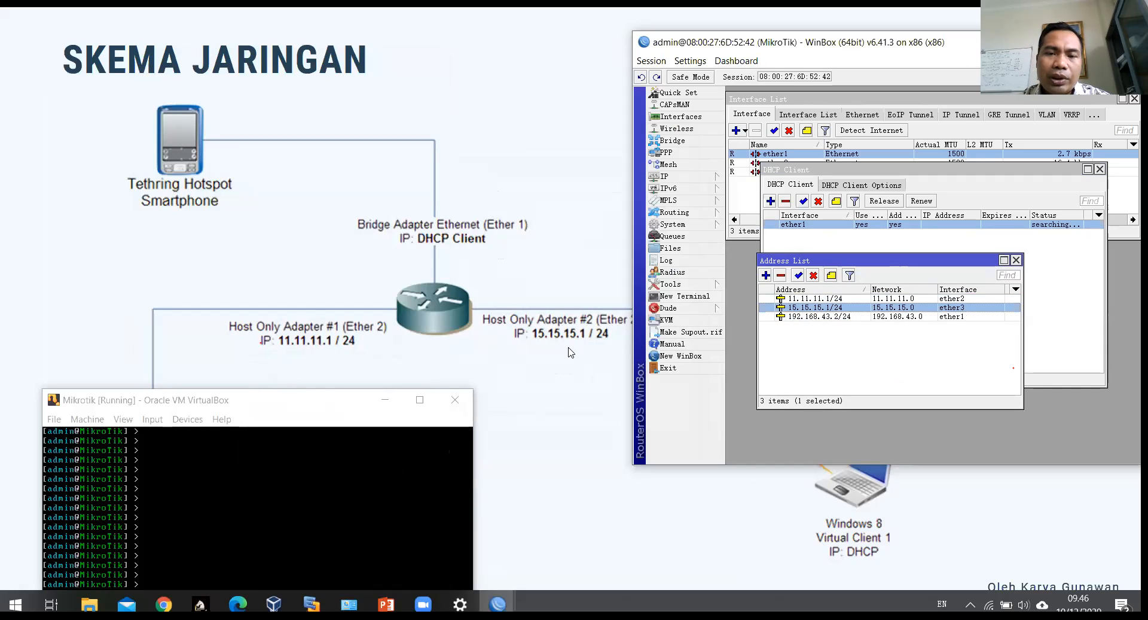
pyautogui.moveTo(928, 260); pyautogui.dragTo(921, 121)
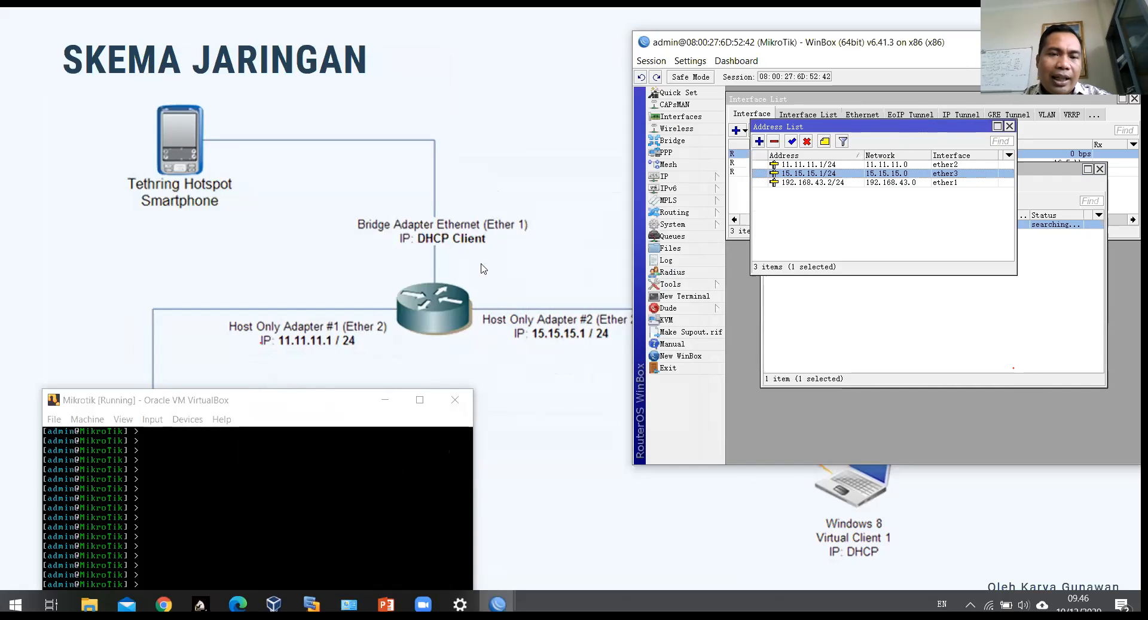
# Step: Advance the slideshow several slides forward
pyautogui.click(442, 226)
pyautogui.click(441, 227)
pyautogui.click(441, 227)
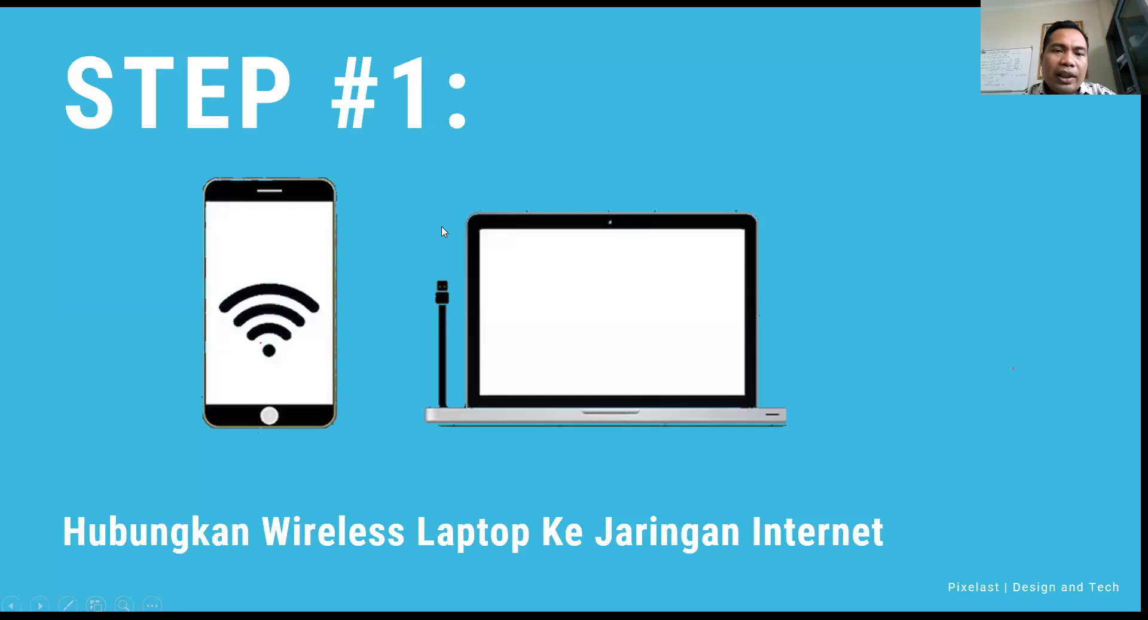
pyautogui.click(441, 226)
pyautogui.click(442, 226)
pyautogui.click(442, 225)
# Step: Advance the slideshow past STEP #5 to the '4 LANGKAH Konfigurasi Dasar Mikrotik' slide
pyautogui.click(441, 225)
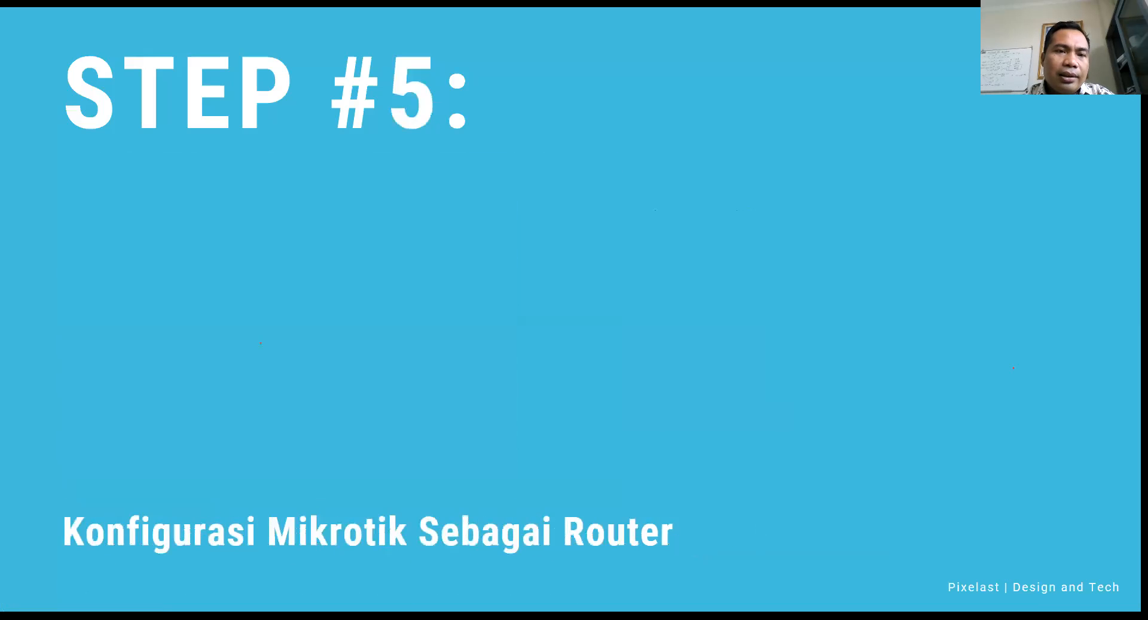
pyautogui.click(442, 225)
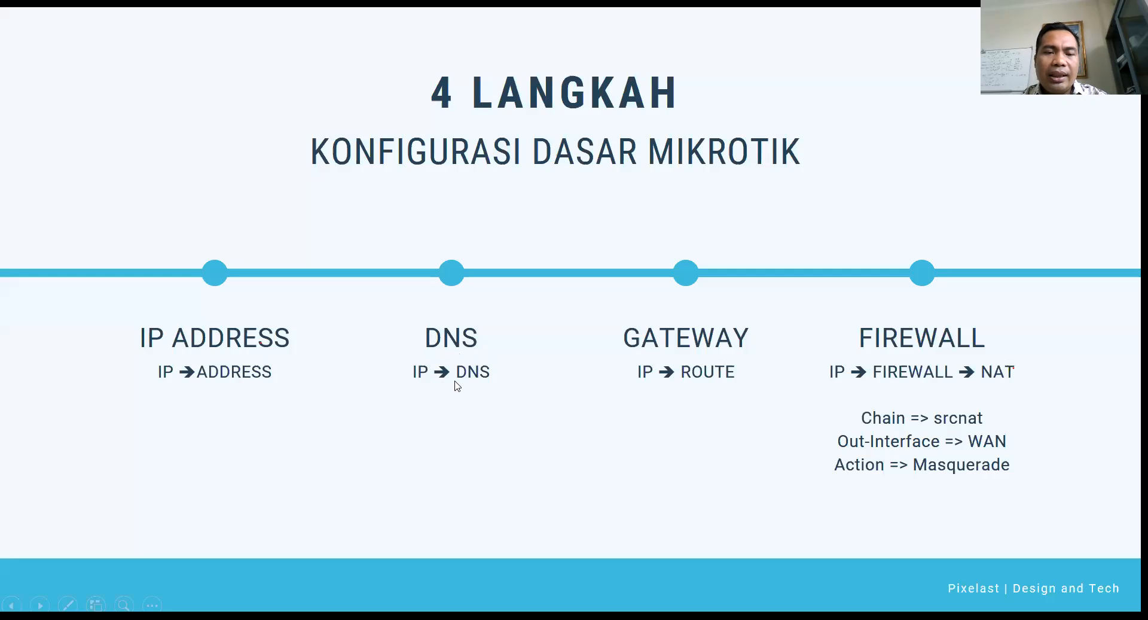
pyautogui.hotkey('alt', 'Tab')
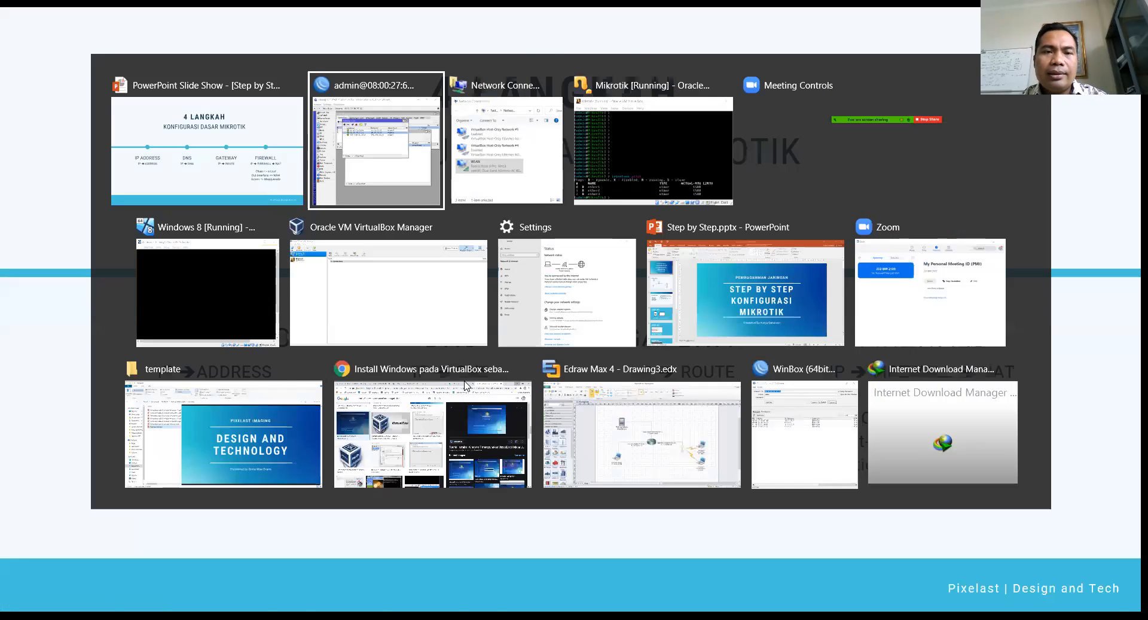
# Step: Switch back to WinBox and move the VirtualBox console and router windows aside
pyautogui.hotkey('alt', 'Tab')
pyautogui.hotkey('alt', 'Tab')
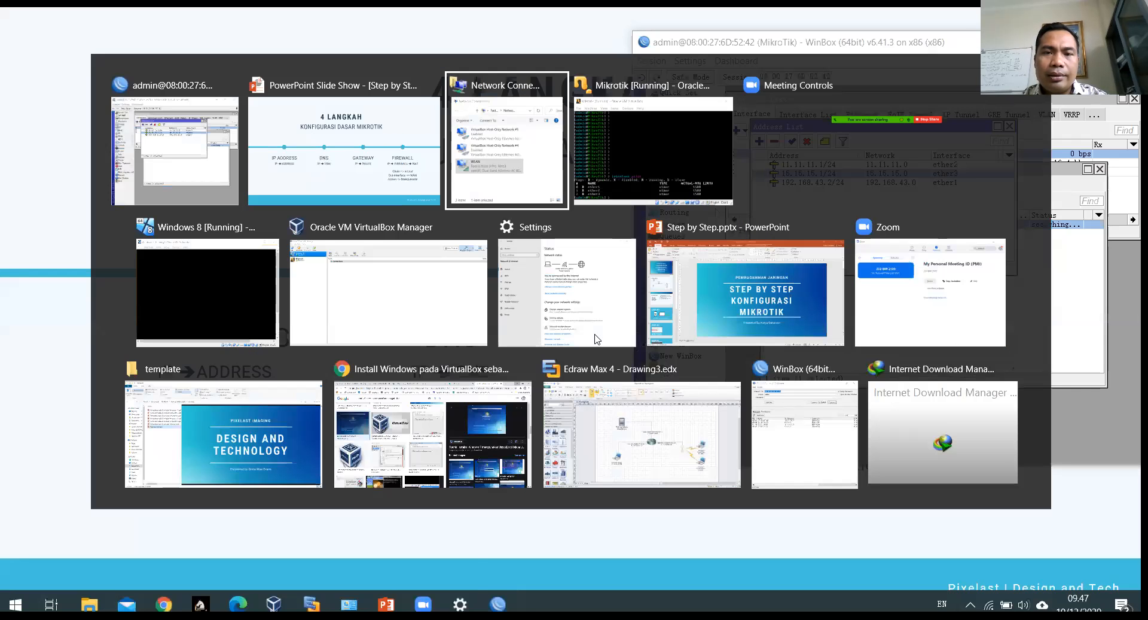
pyautogui.hotkey('alt', 'Tab')
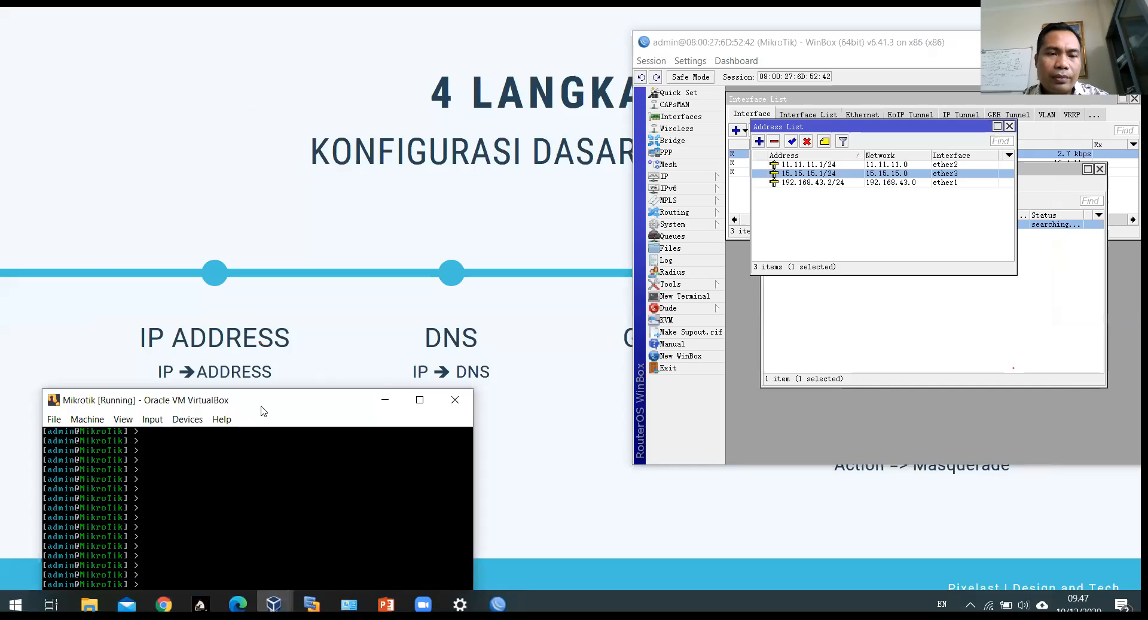
pyautogui.moveTo(261, 411); pyautogui.dragTo(281, 21)
pyautogui.click(857, 219)
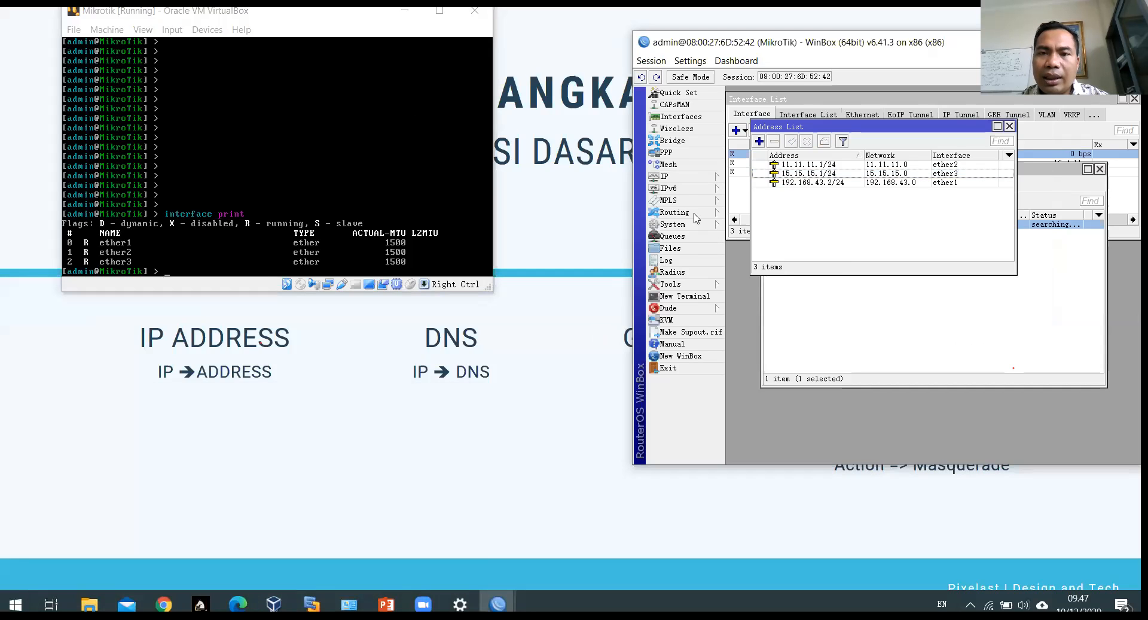
pyautogui.click(684, 176)
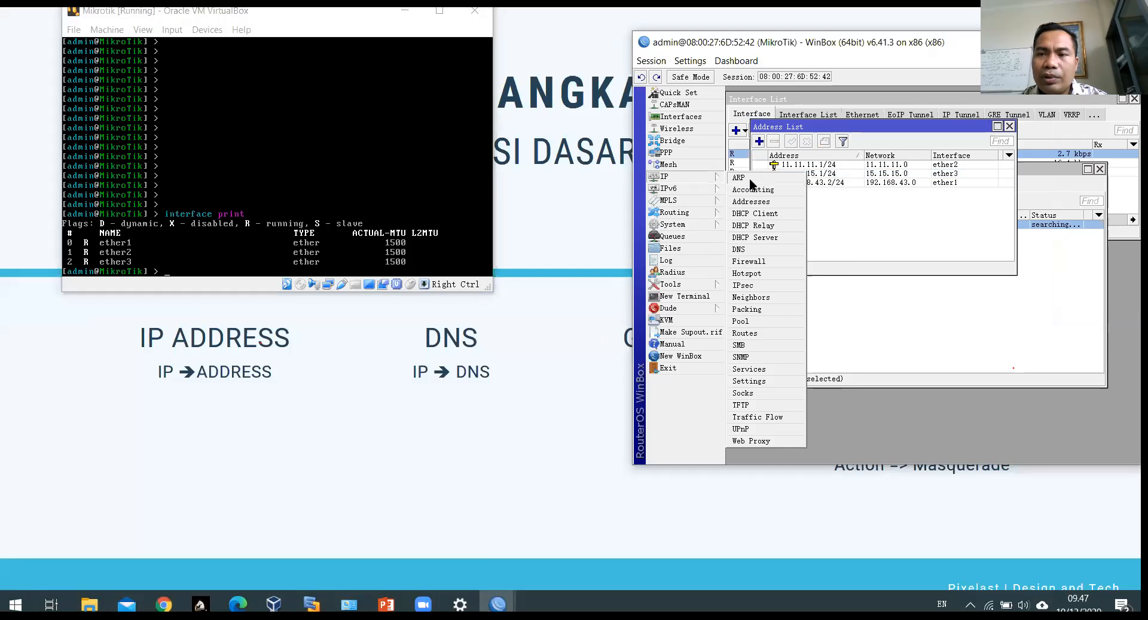
pyautogui.click(884, 50)
pyautogui.moveTo(884, 49); pyautogui.dragTo(762, 27)
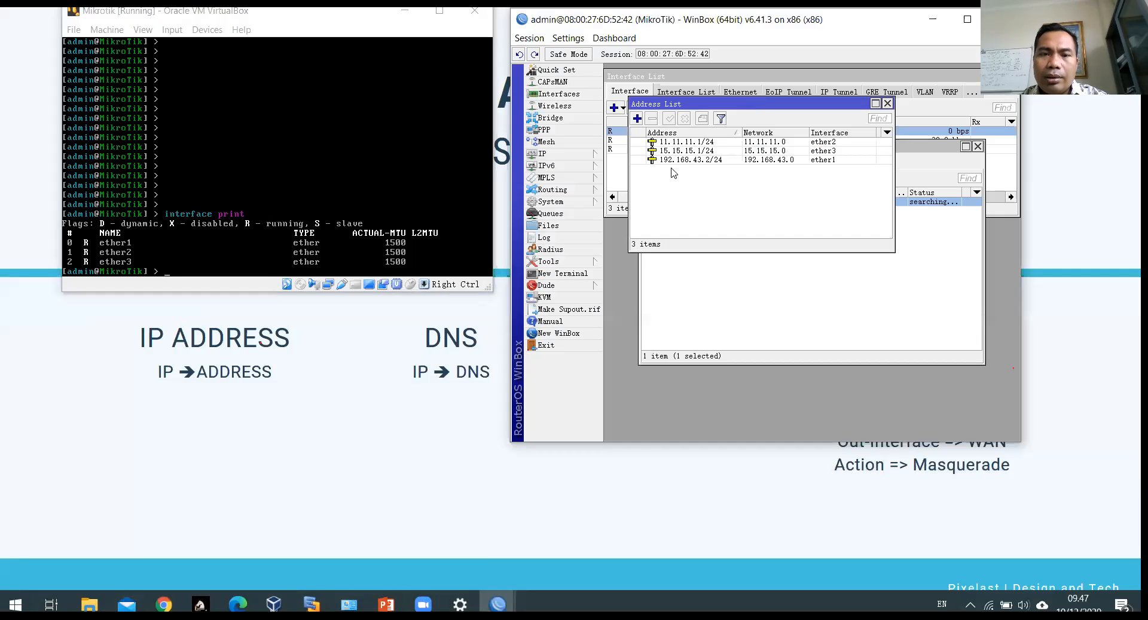
# Step: Set the router's DNS servers to 8.8.8.8 and 8.8.4.4 and save
pyautogui.click(542, 153)
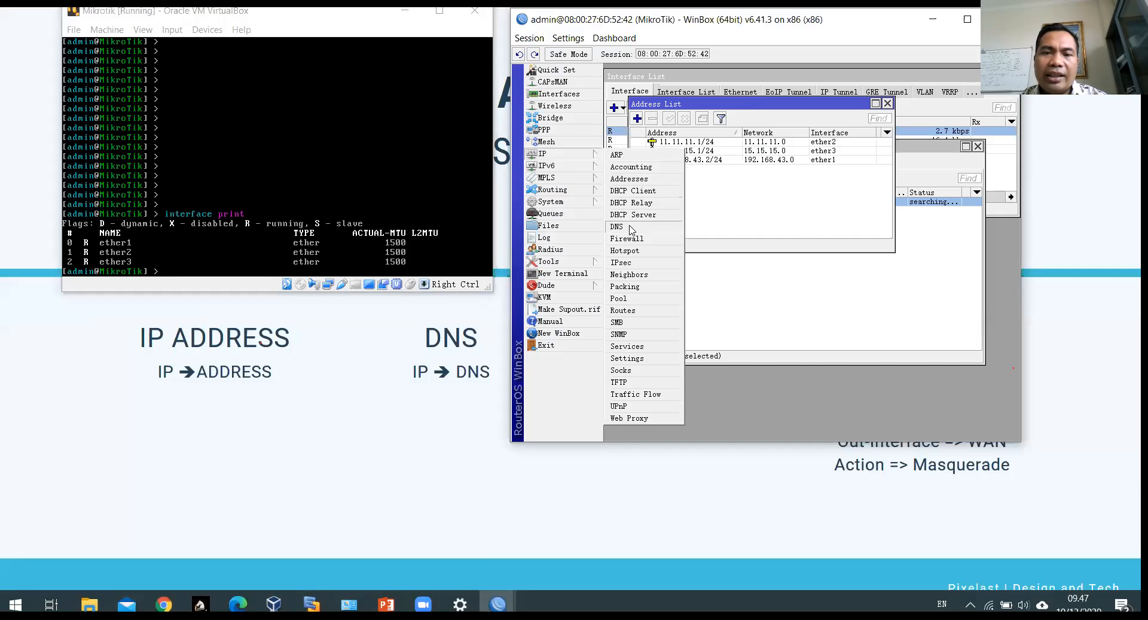
pyautogui.click(619, 227)
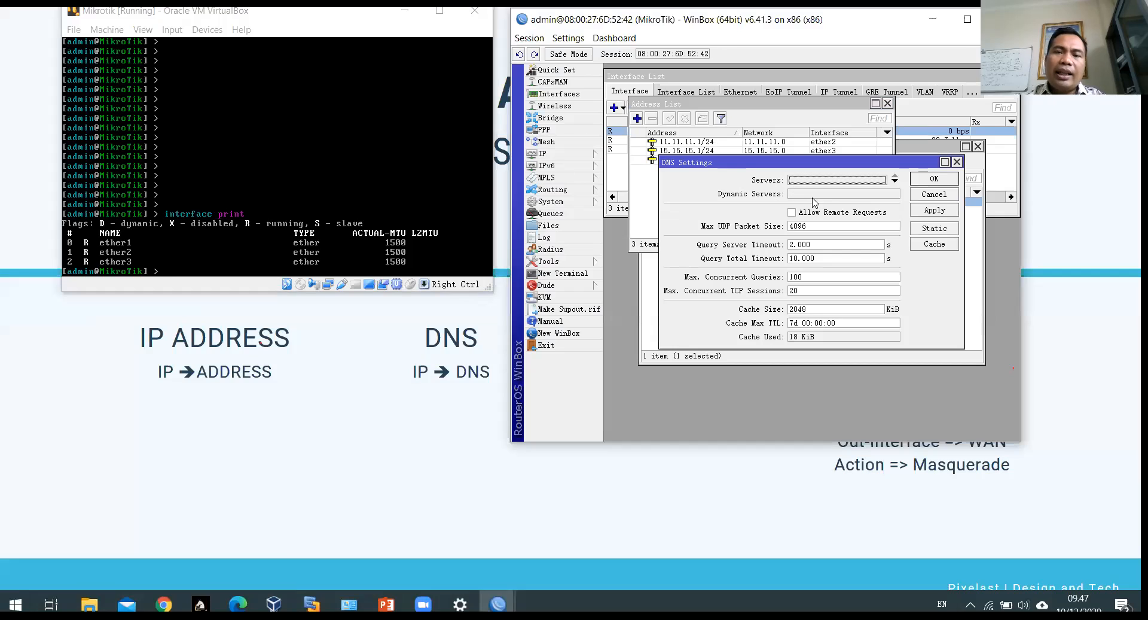
pyautogui.click(840, 181)
pyautogui.write('8.8.8.8')
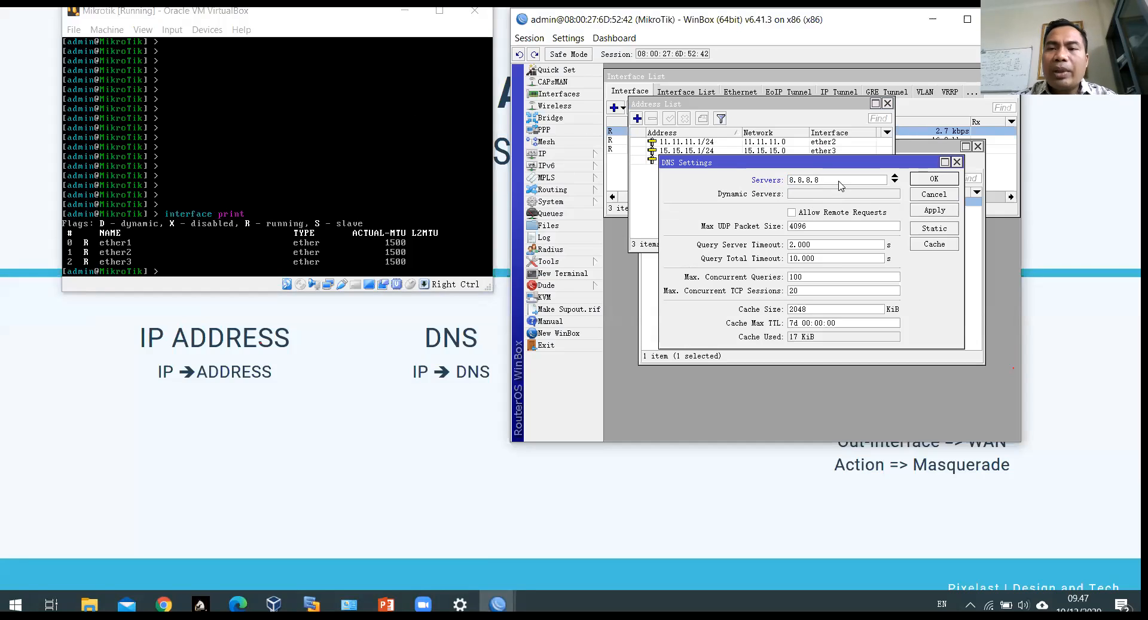
pyautogui.click(894, 182)
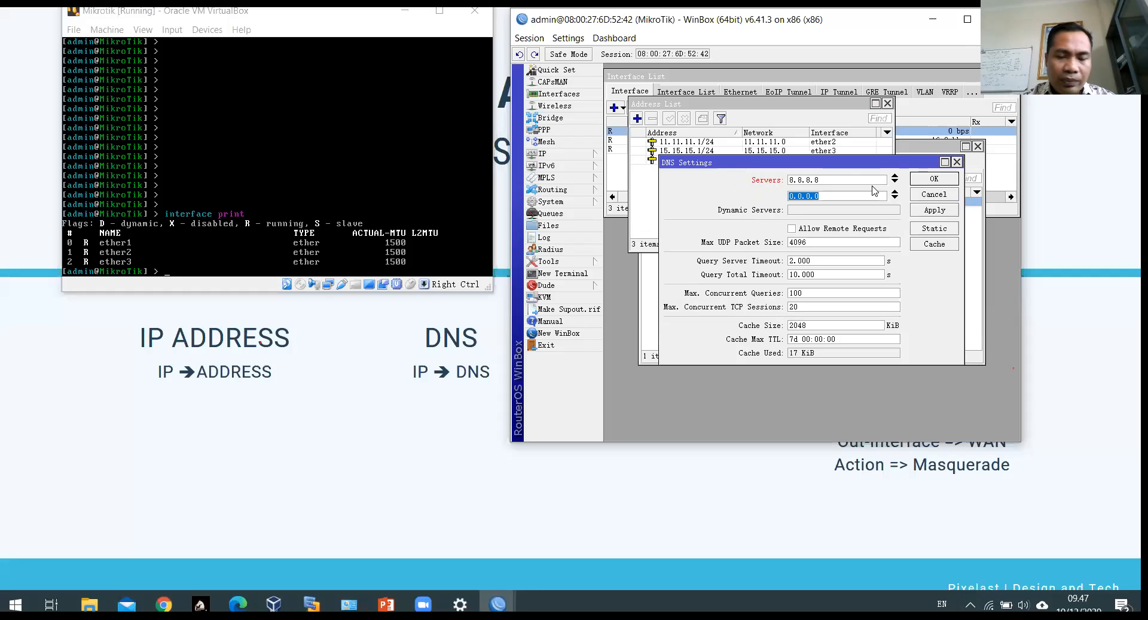
pyautogui.write('8.8.4.4')
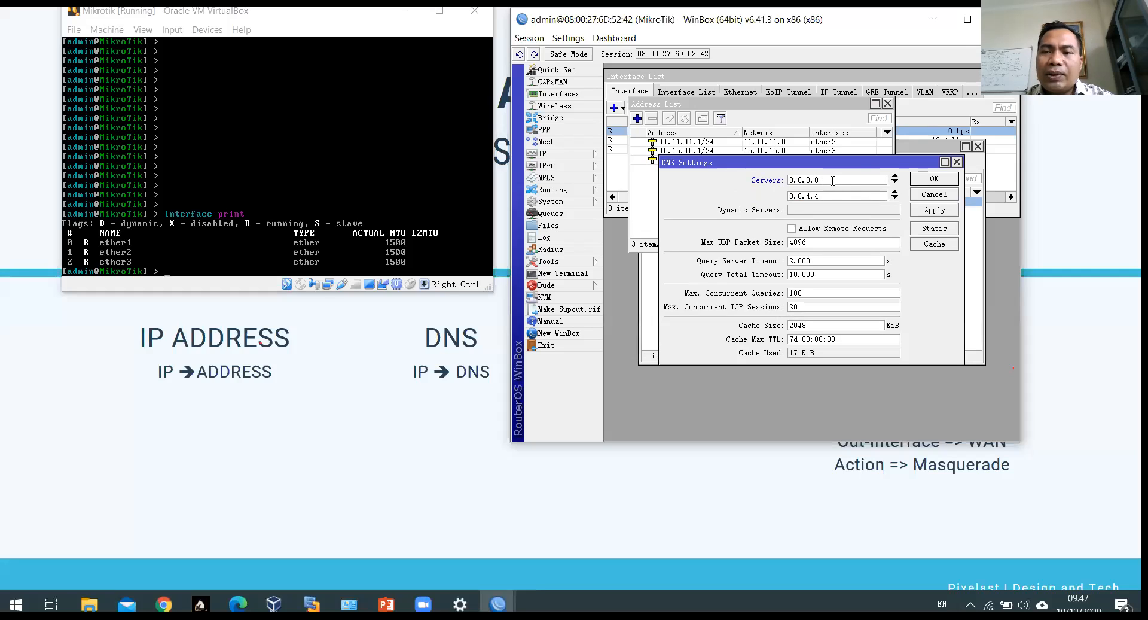
pyautogui.click(936, 214)
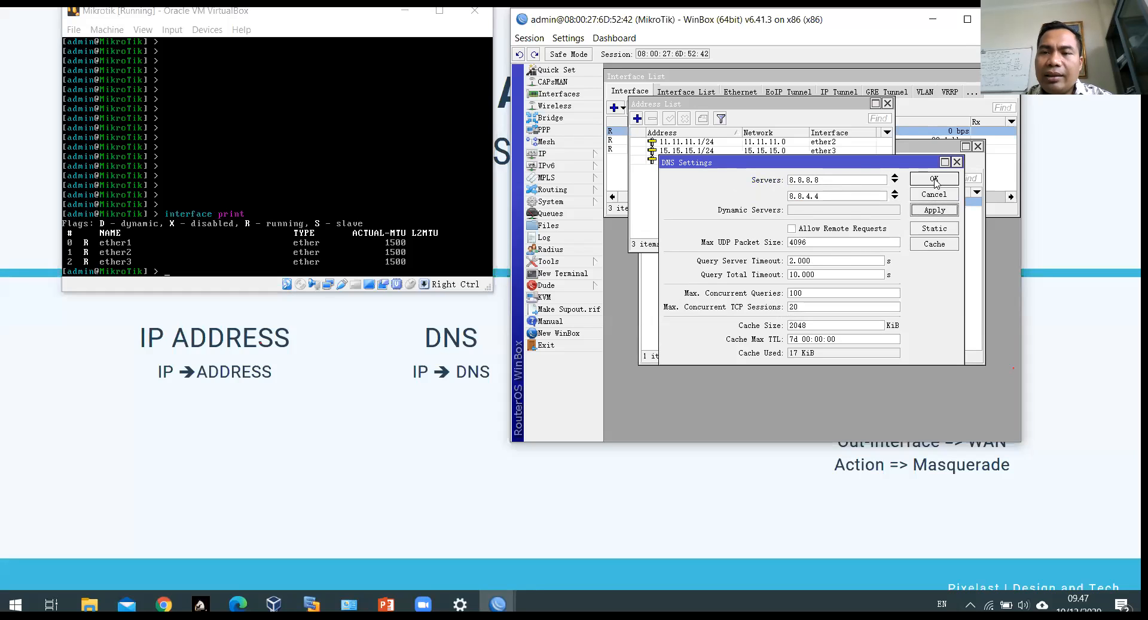
pyautogui.click(935, 181)
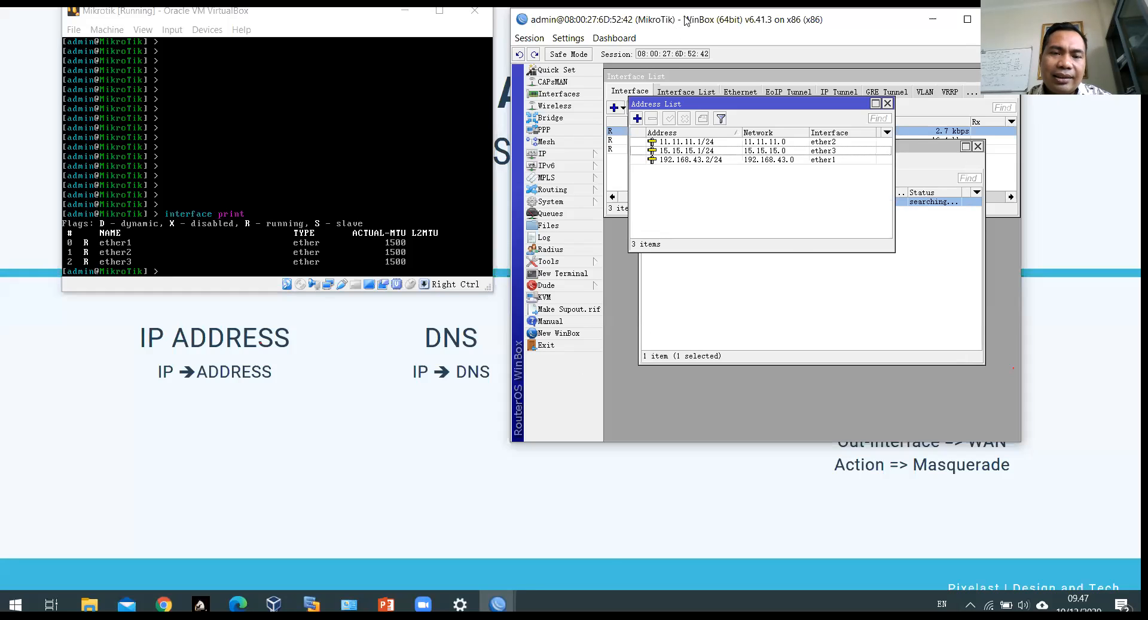
# Step: Add a default route 0.0.0.0/0 via gateway 192.168.43.1 in the Route List and save it
pyautogui.moveTo(686, 21); pyautogui.dragTo(276, 428)
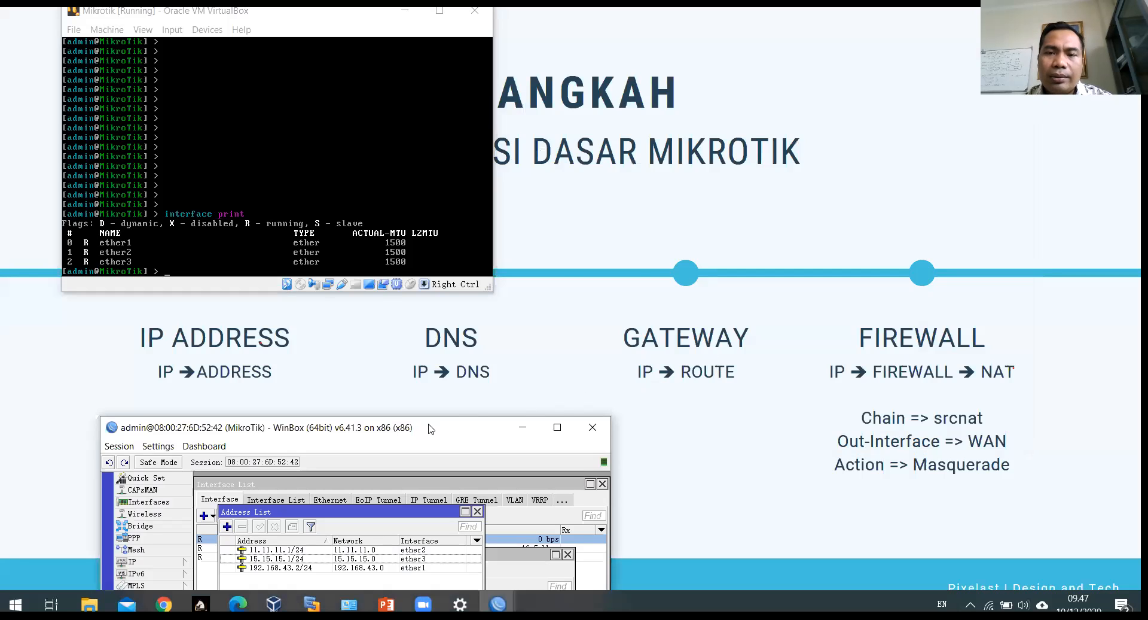
pyautogui.moveTo(428, 428); pyautogui.dragTo(876, 39)
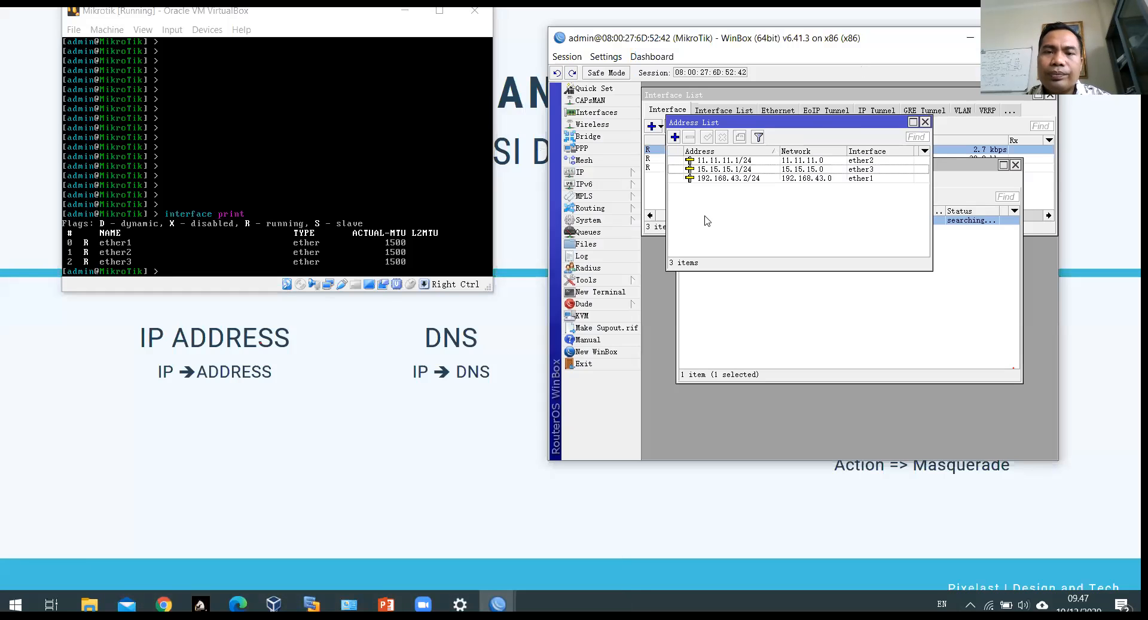
pyautogui.click(603, 177)
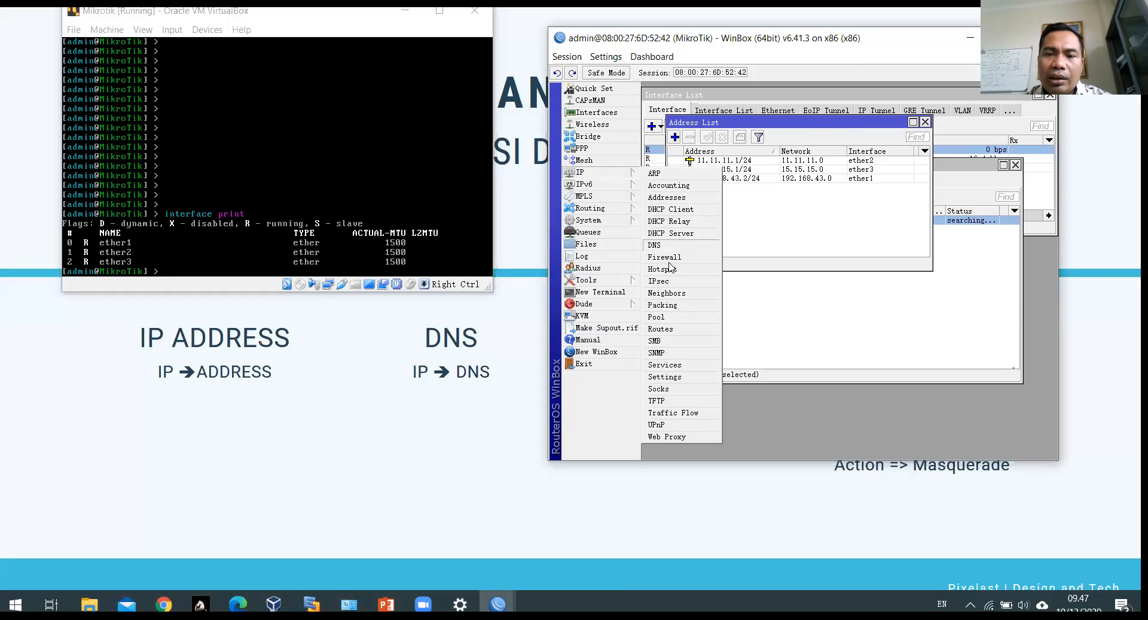
pyautogui.click(660, 330)
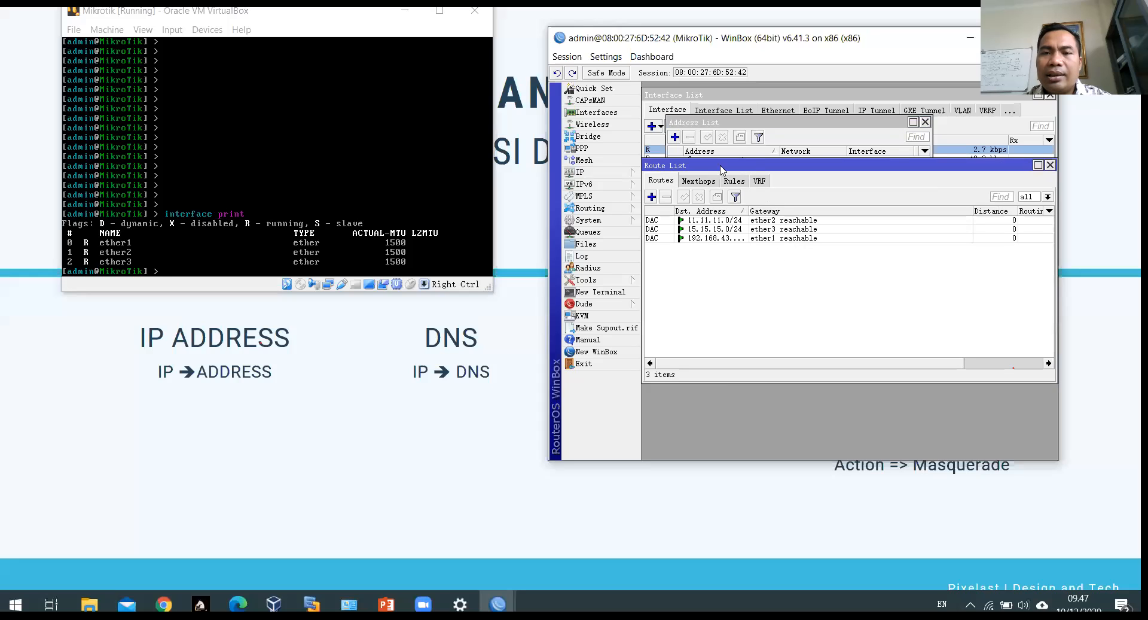
pyautogui.click(652, 196)
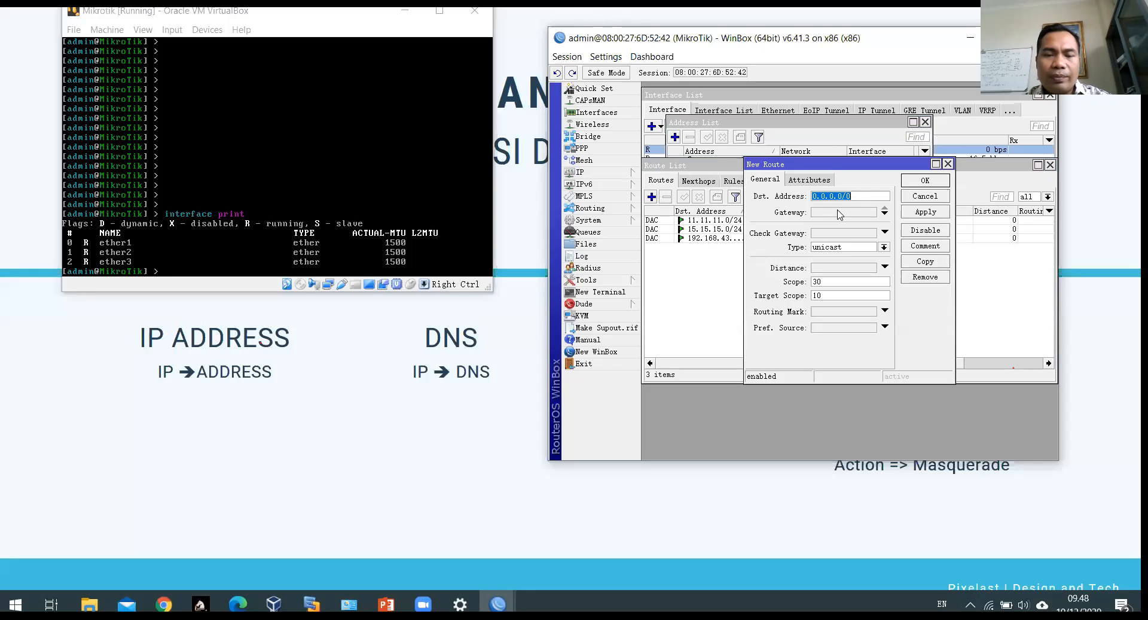
pyautogui.click(839, 212)
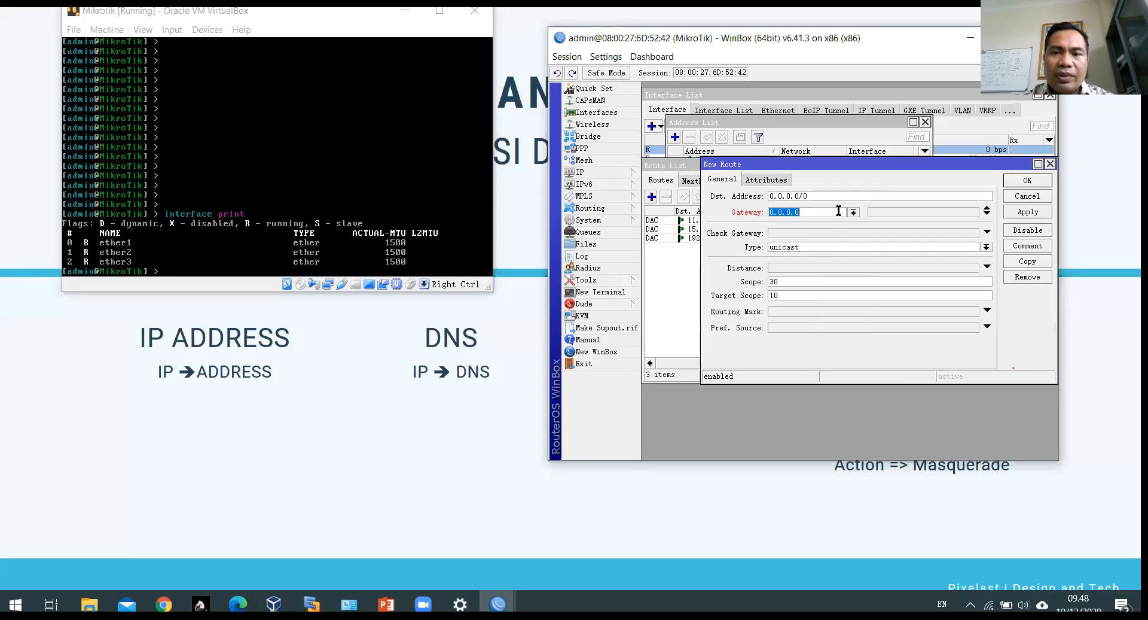
pyautogui.moveTo(862, 163); pyautogui.dragTo(825, 282)
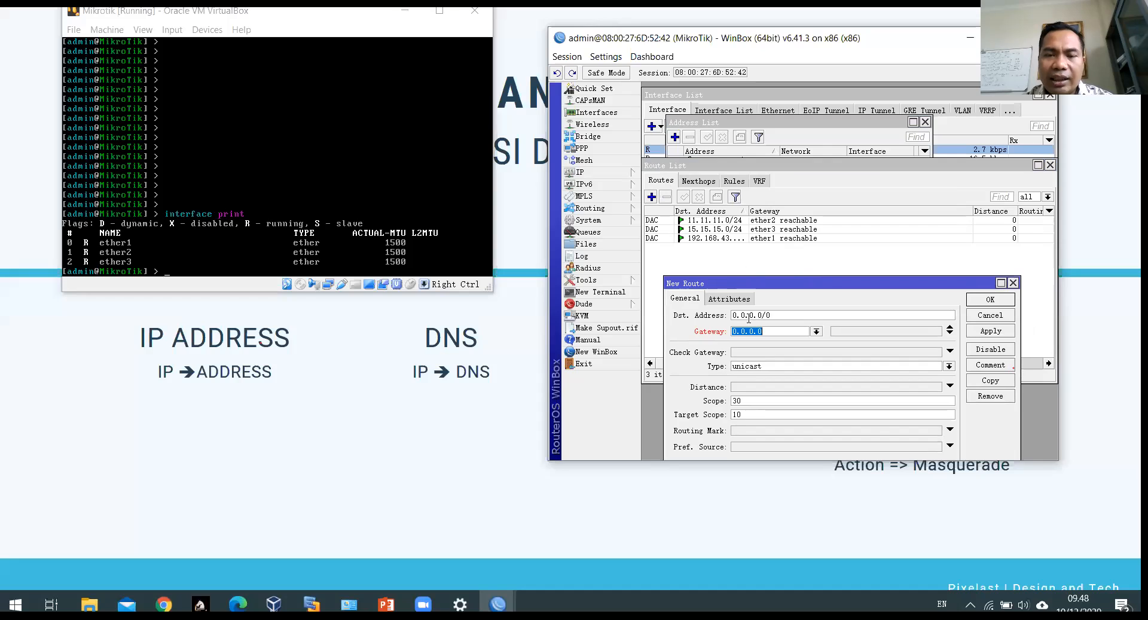
pyautogui.write('192.168.43.1')
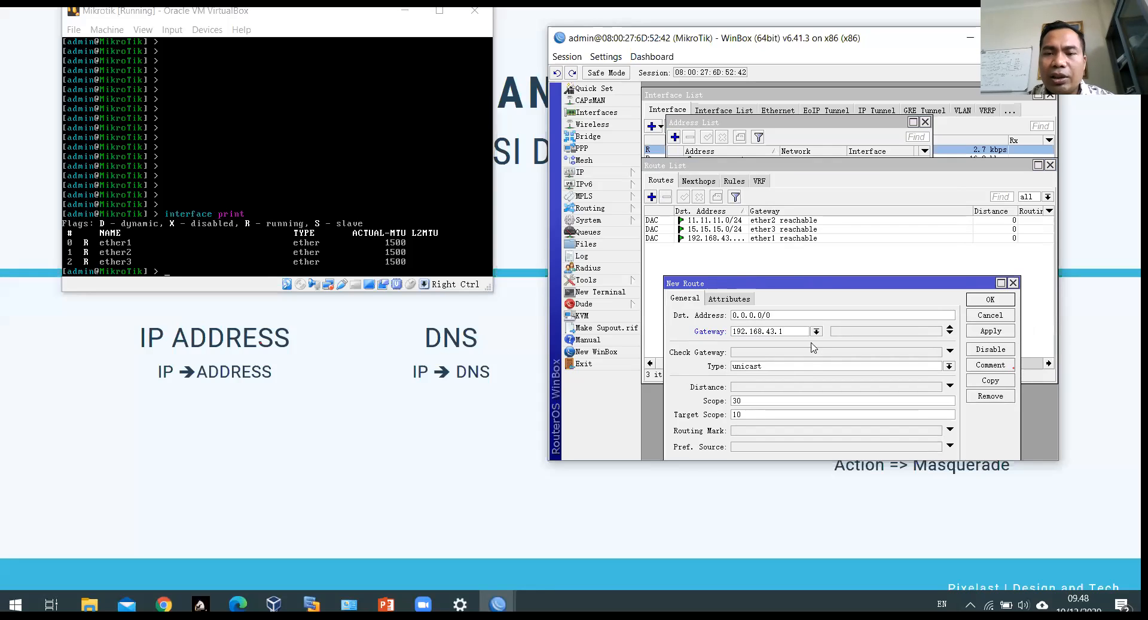
pyautogui.doubleClick(748, 332)
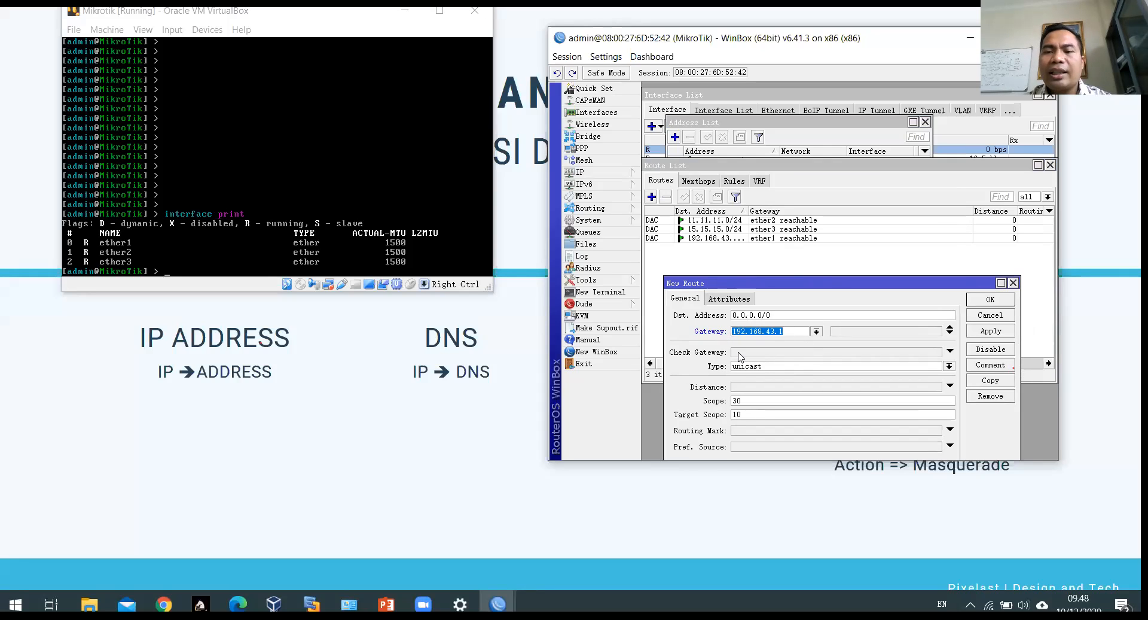
pyautogui.click(792, 331)
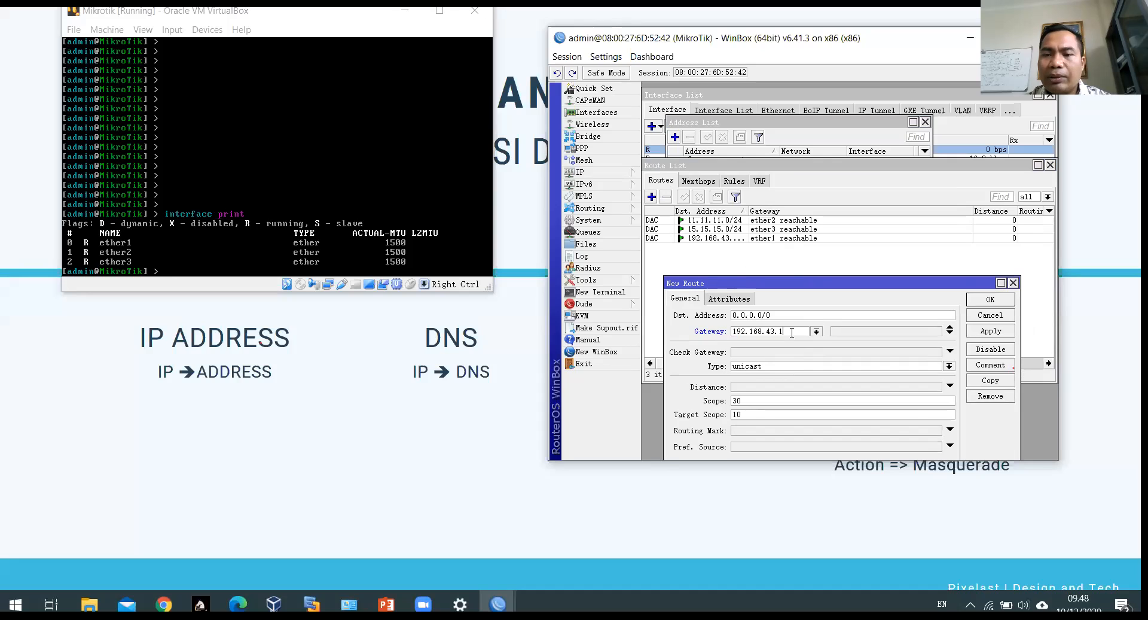
pyautogui.click(1000, 333)
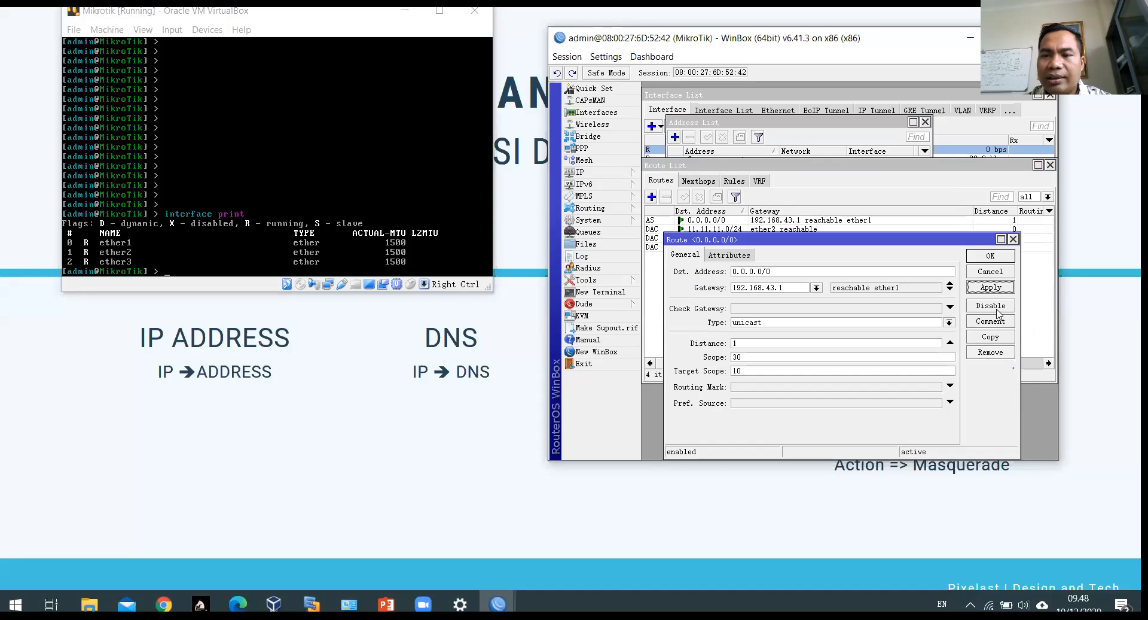
pyautogui.click(990, 256)
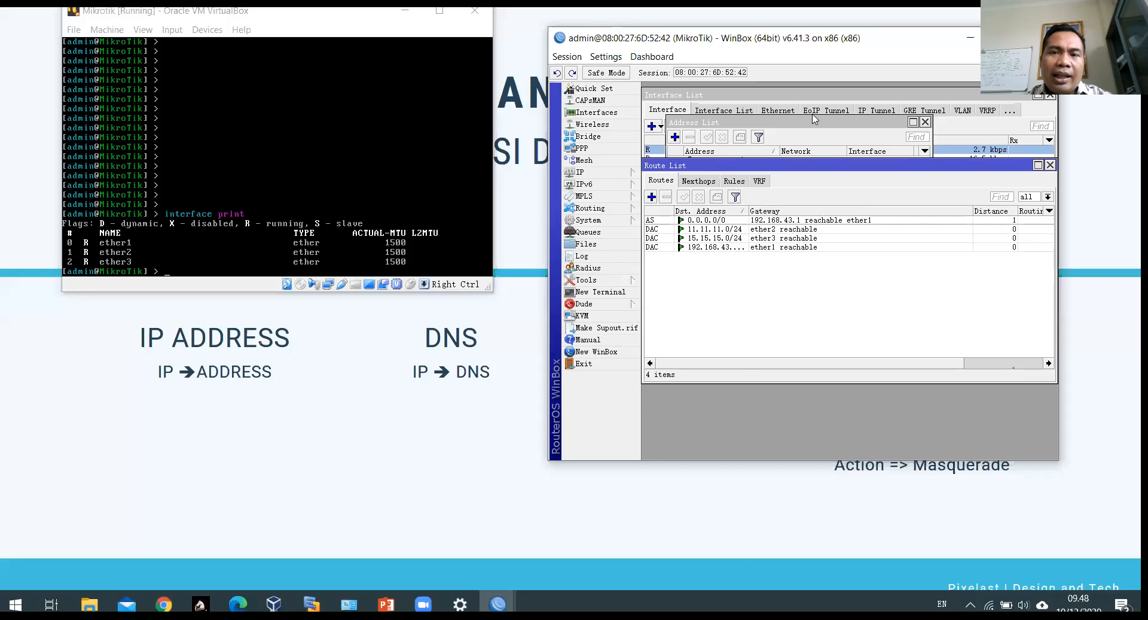
# Step: Open IP > Firewall and show its NAT tab, currently listing no rules
pyautogui.moveTo(813, 52); pyautogui.dragTo(713, 499)
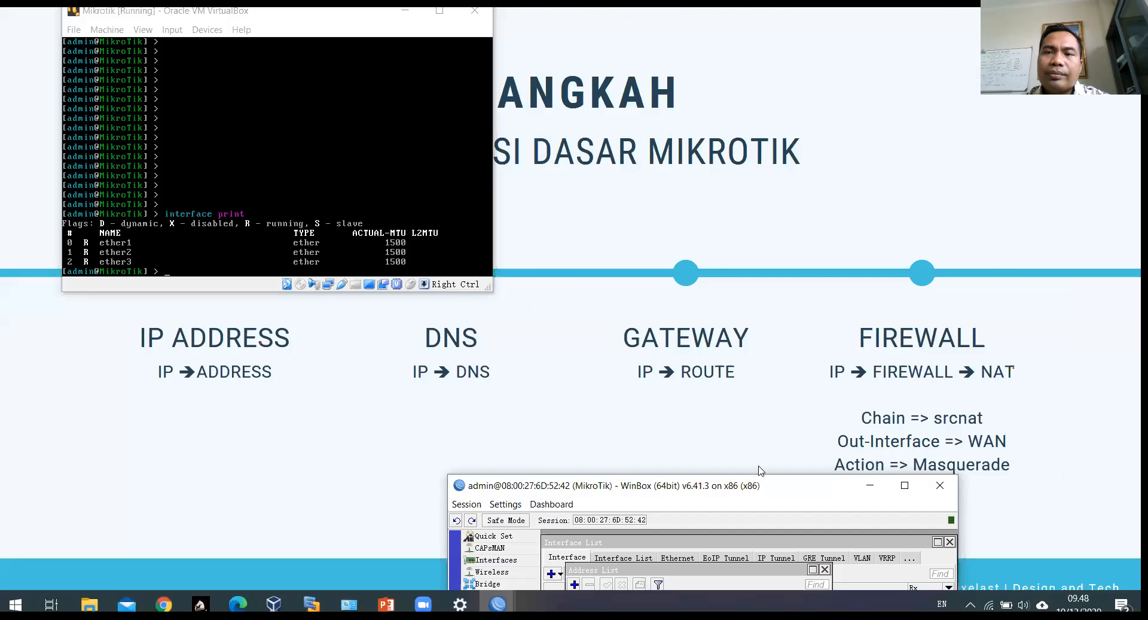
pyautogui.moveTo(760, 485); pyautogui.dragTo(800, 12)
pyautogui.click(533, 148)
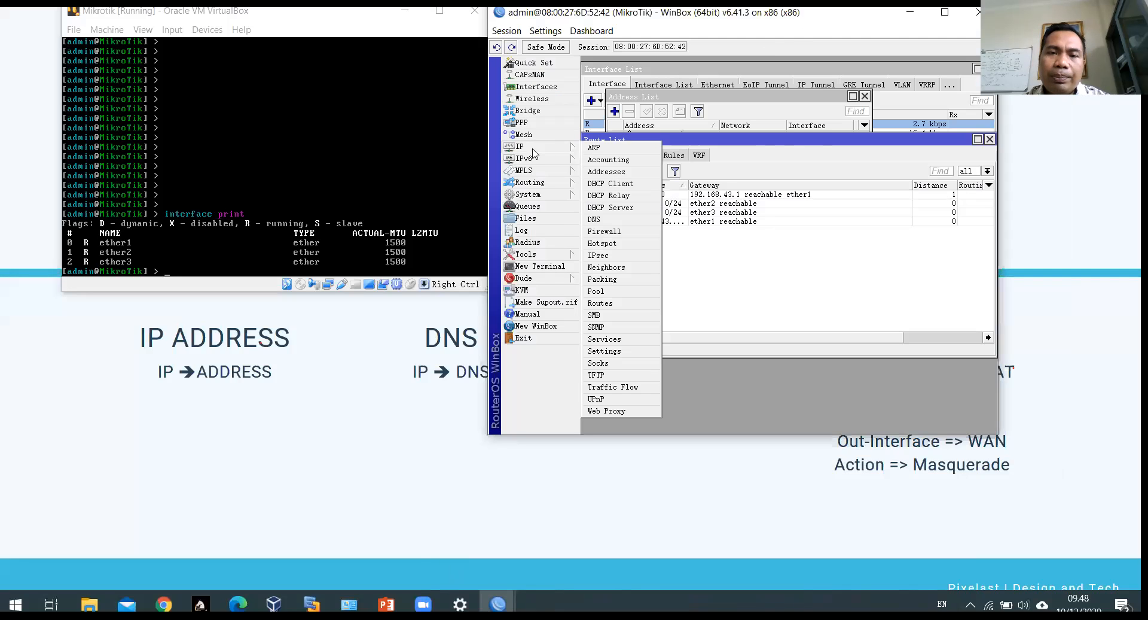
pyautogui.click(623, 229)
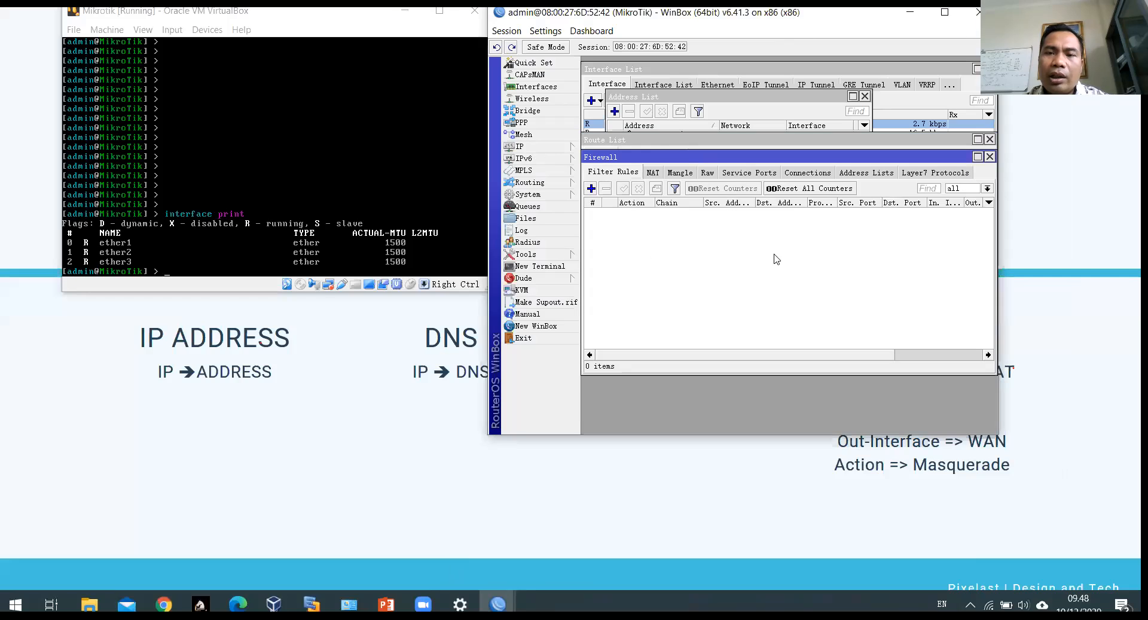
pyautogui.click(654, 174)
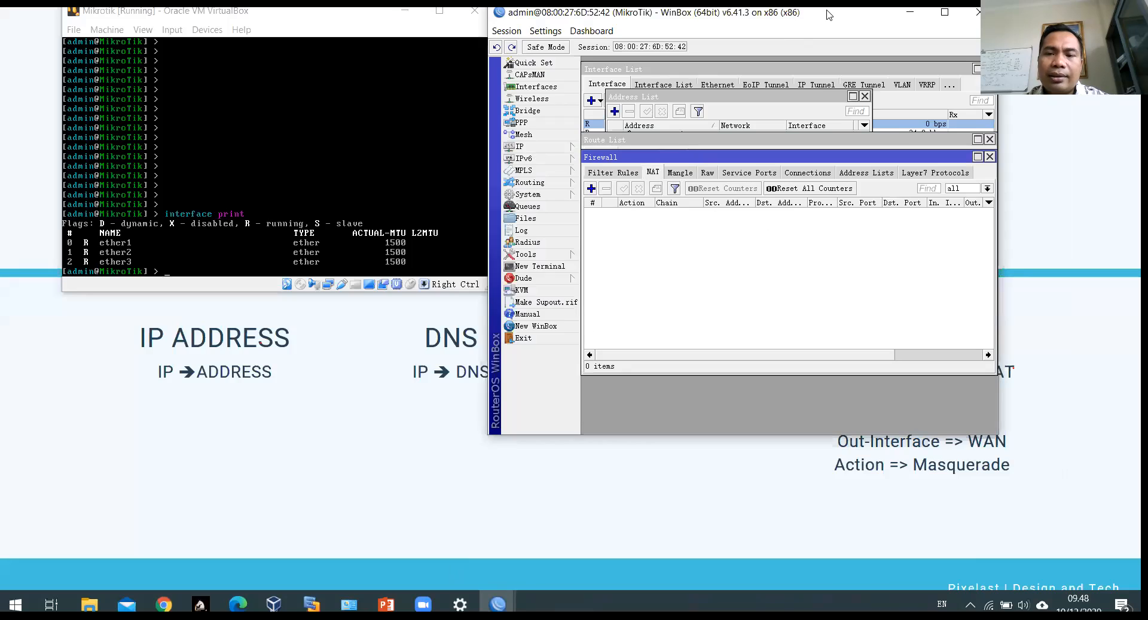
# Step: Reposition and enlarge the WinBox window, then maximize the Firewall window
pyautogui.moveTo(829, 14); pyautogui.dragTo(503, 8)
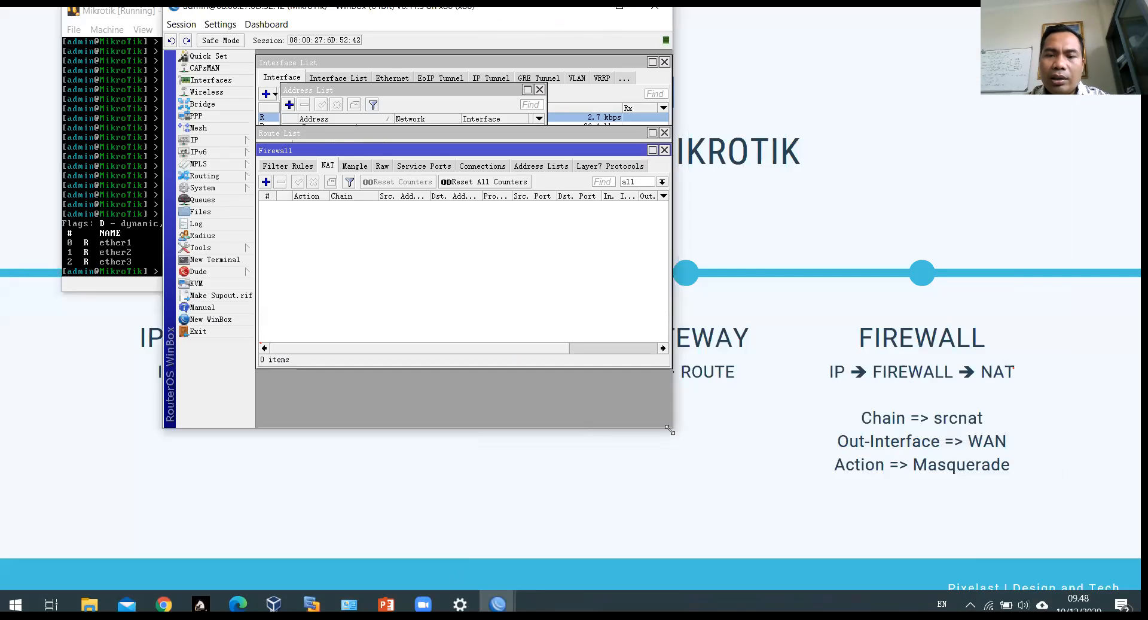
pyautogui.moveTo(670, 430); pyautogui.dragTo(749, 555)
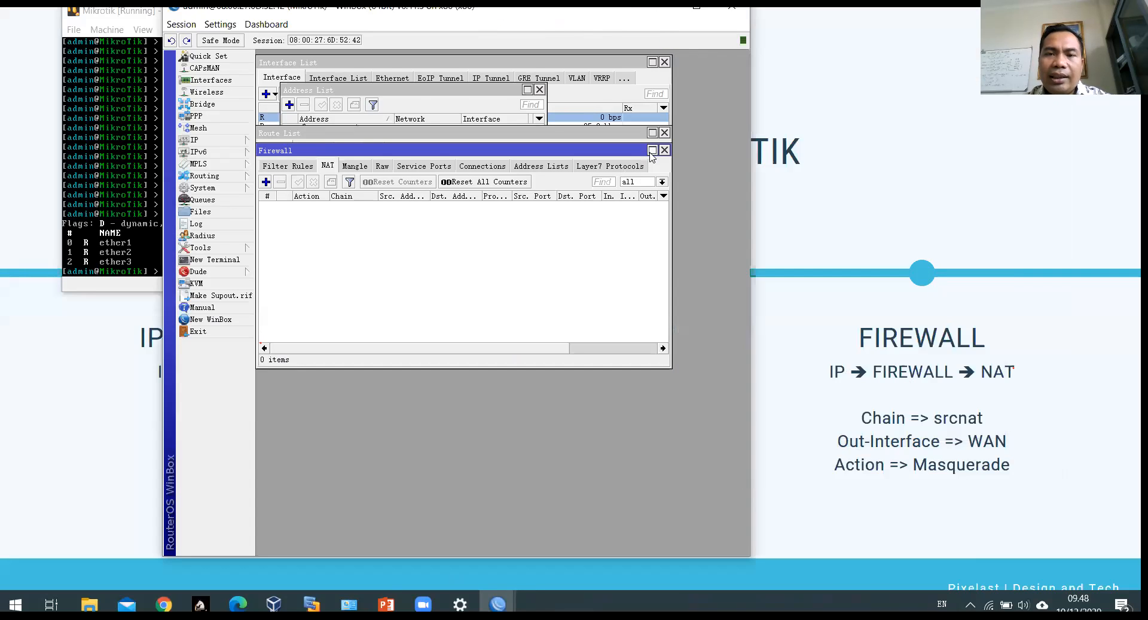
pyautogui.click(652, 150)
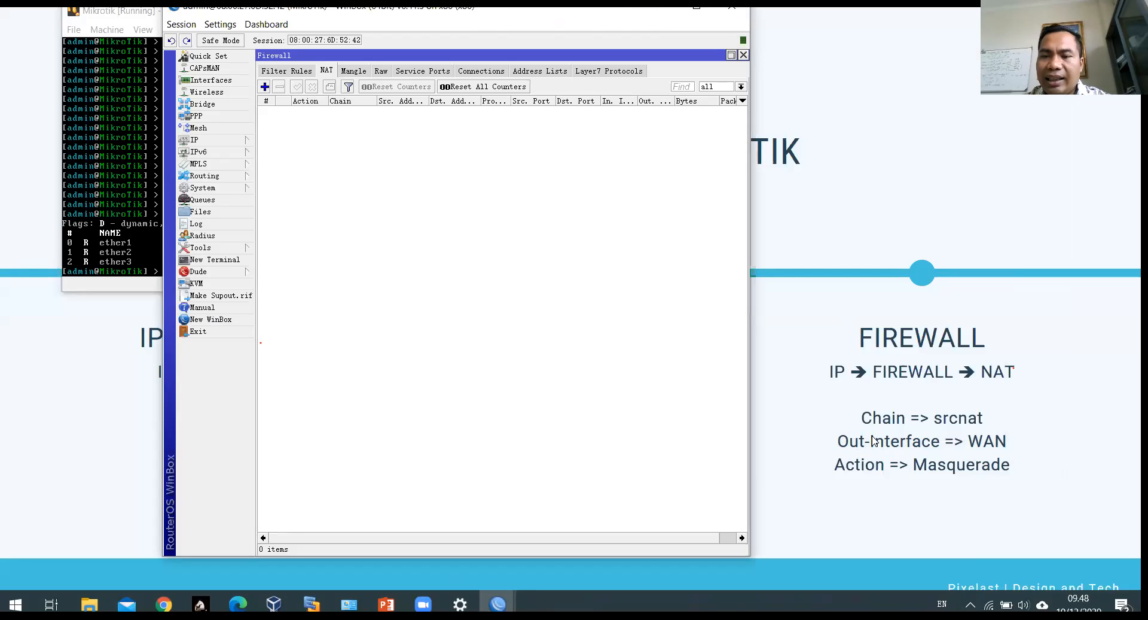
# Step: Draft a srcnat NAT rule with out-interface ether1 and masquerade action, then discard it
pyautogui.click(264, 87)
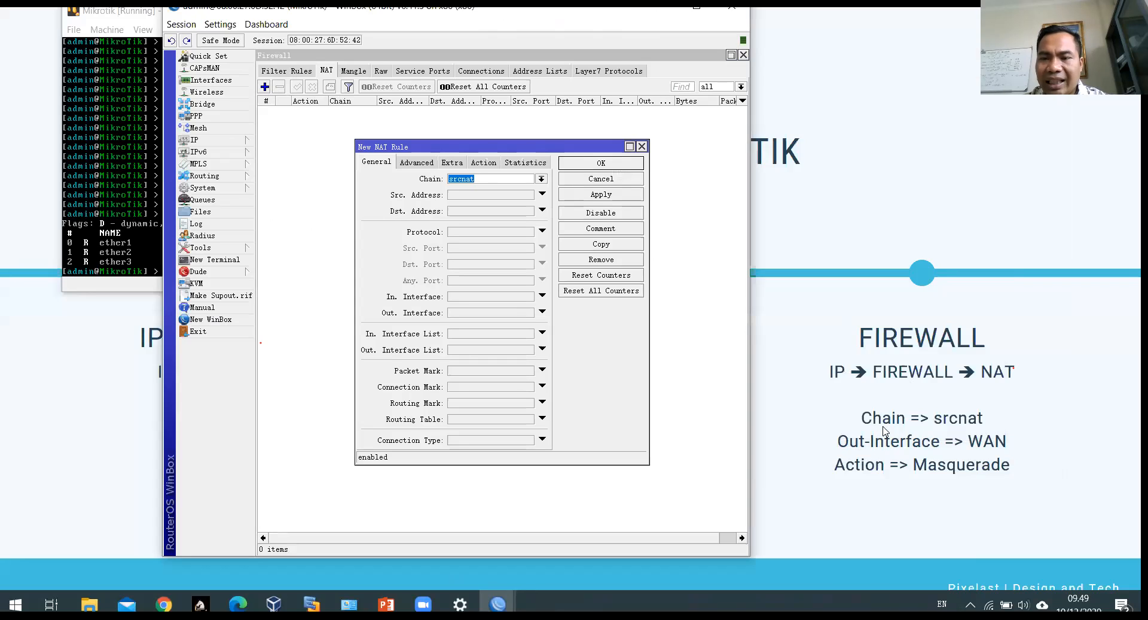
pyautogui.click(488, 178)
pyautogui.doubleClick(463, 177)
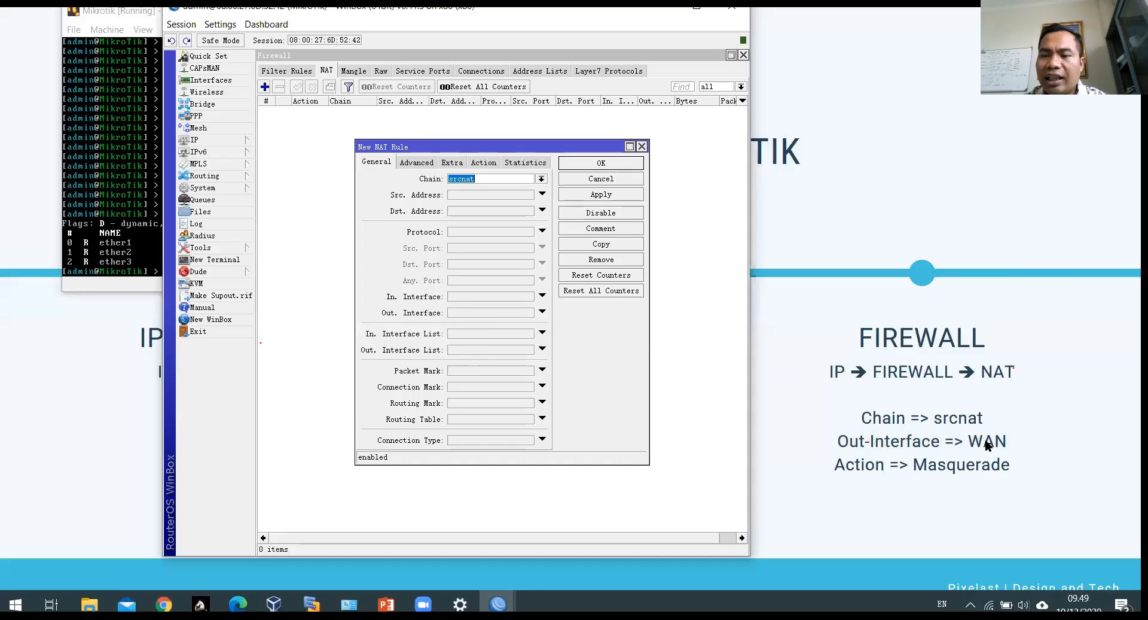
pyautogui.click(496, 312)
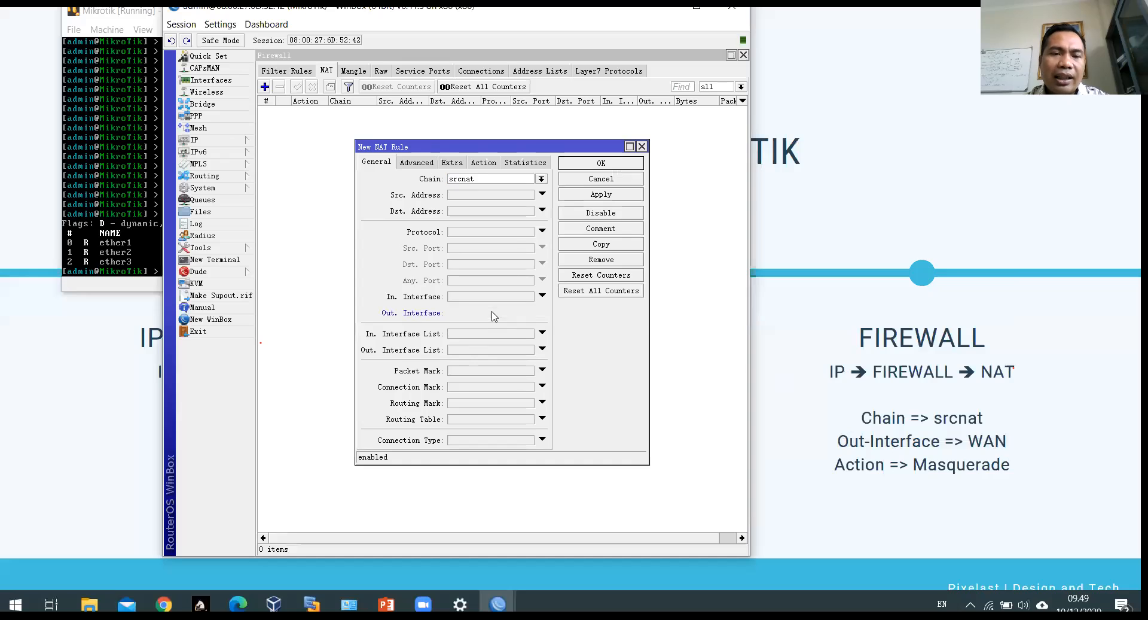
pyautogui.click(534, 313)
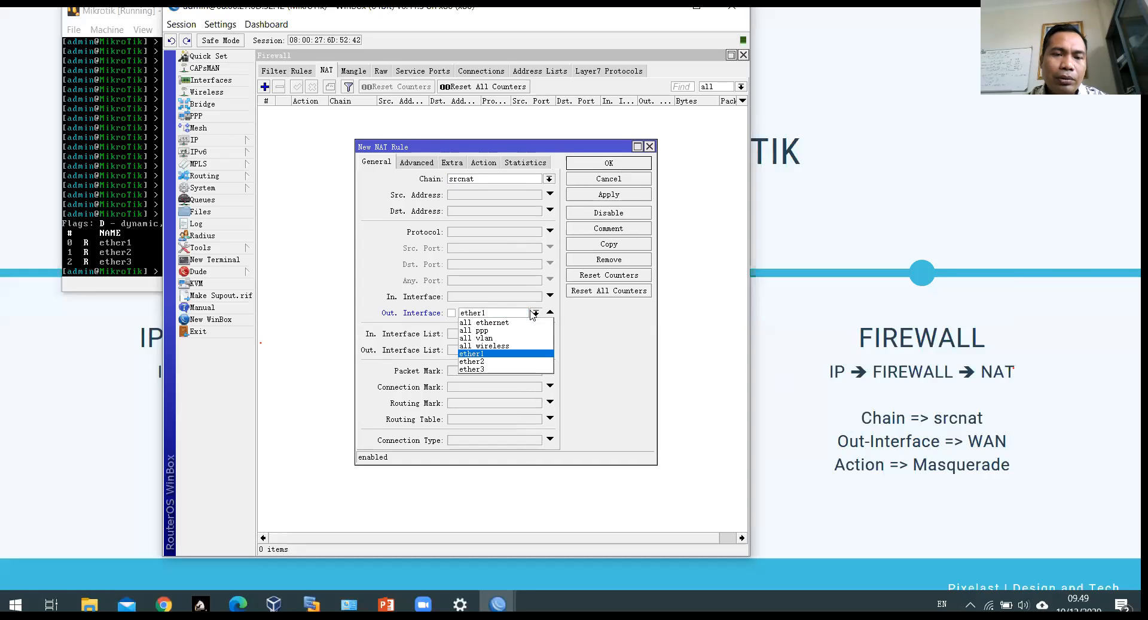
pyautogui.click(476, 334)
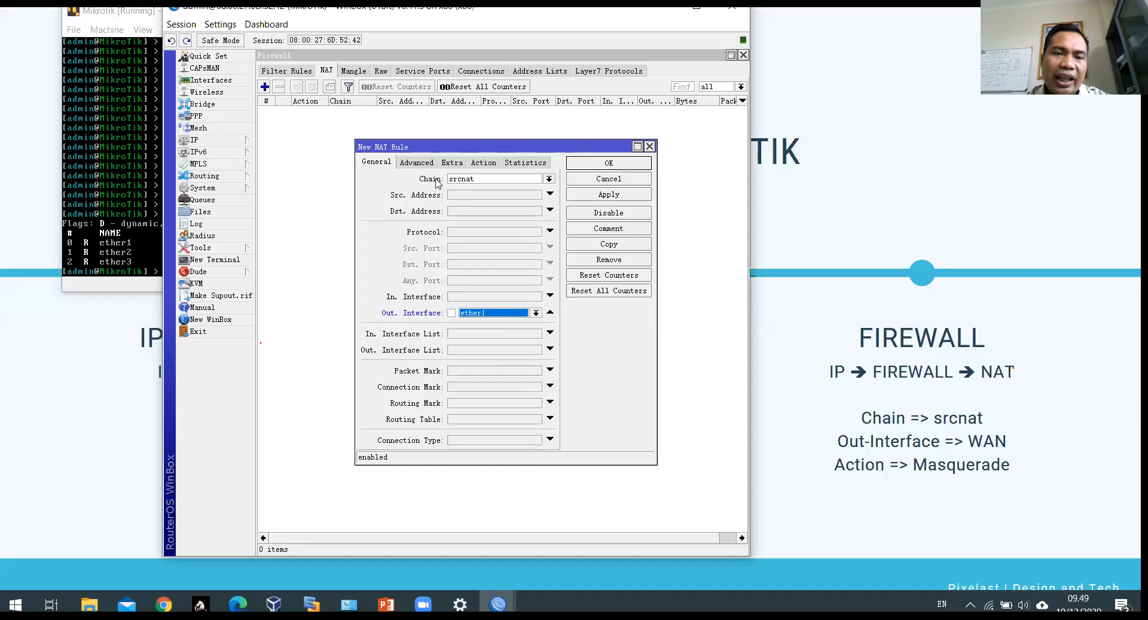
pyautogui.click(486, 169)
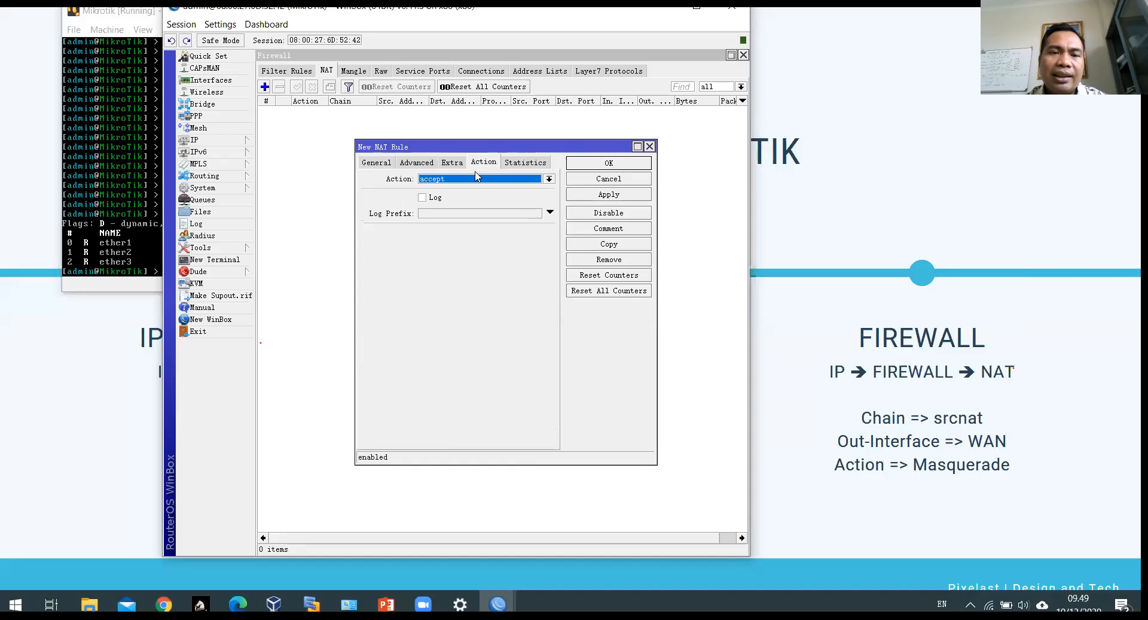
pyautogui.click(472, 179)
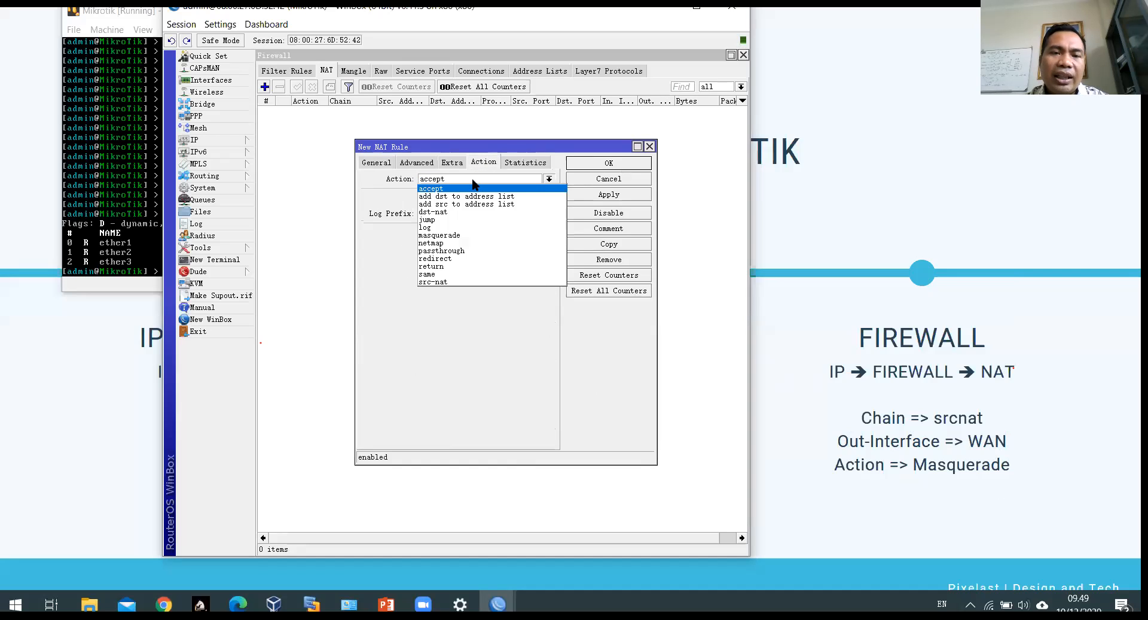
pyautogui.click(459, 236)
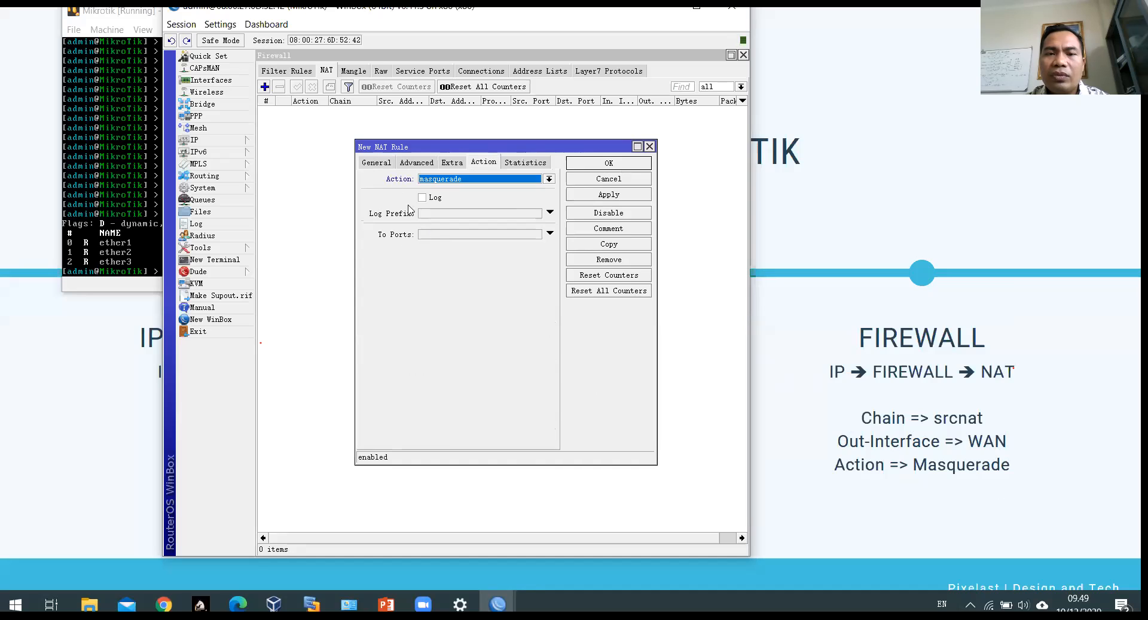
pyautogui.click(373, 162)
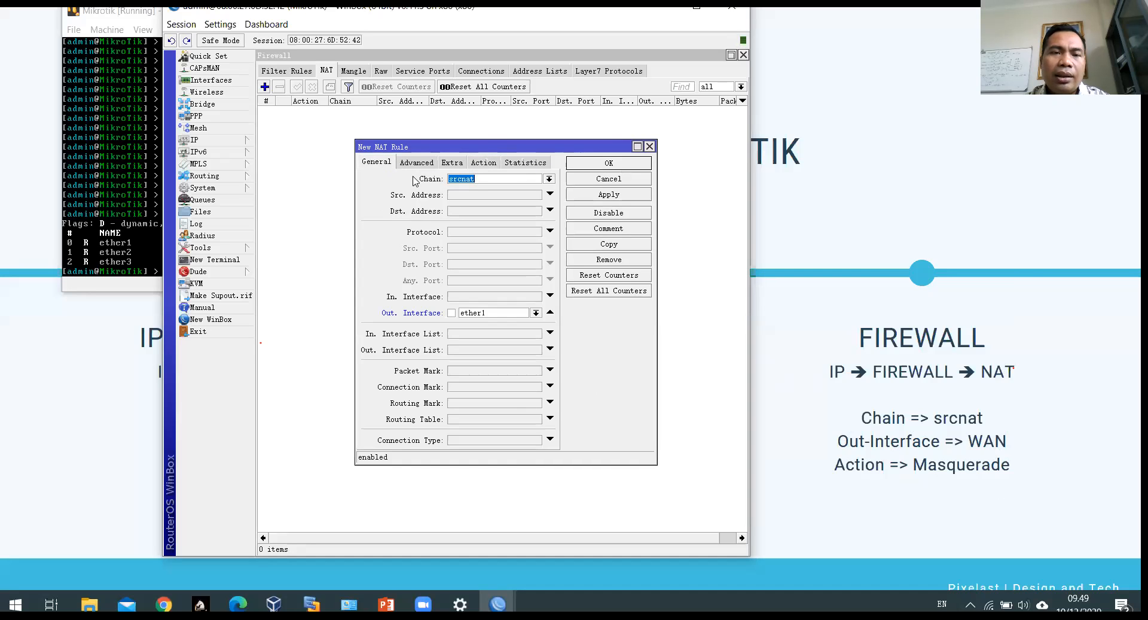
pyautogui.click(649, 146)
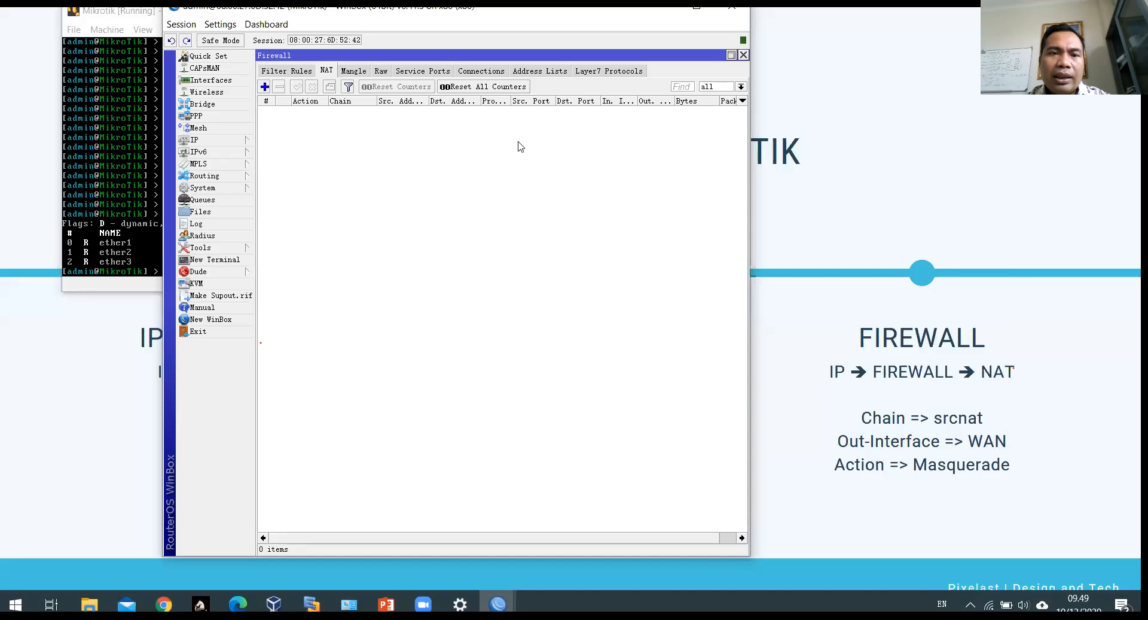
# Step: Create and save a new NAT rule: out-interface ether1, action masquerade
pyautogui.click(265, 86)
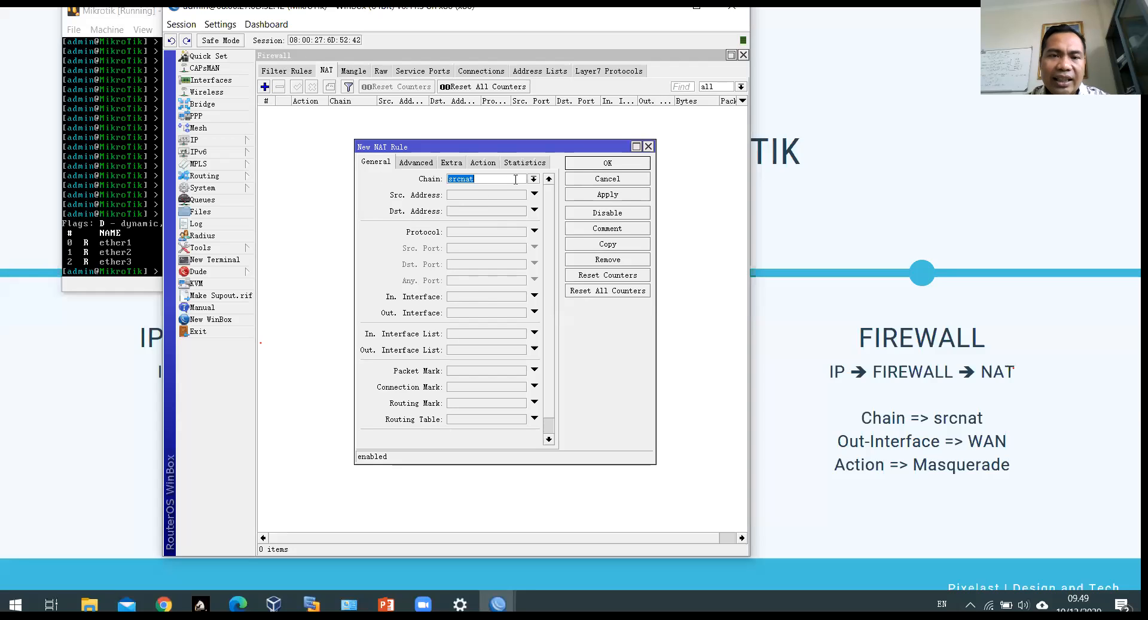
pyautogui.click(478, 312)
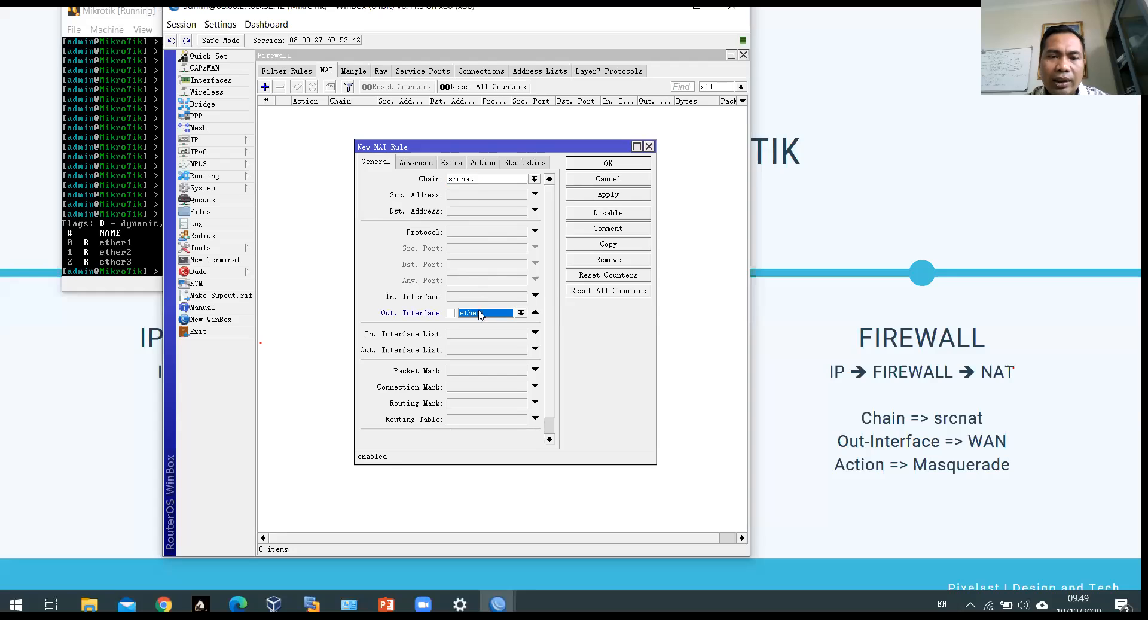
pyautogui.click(519, 313)
pyautogui.click(482, 352)
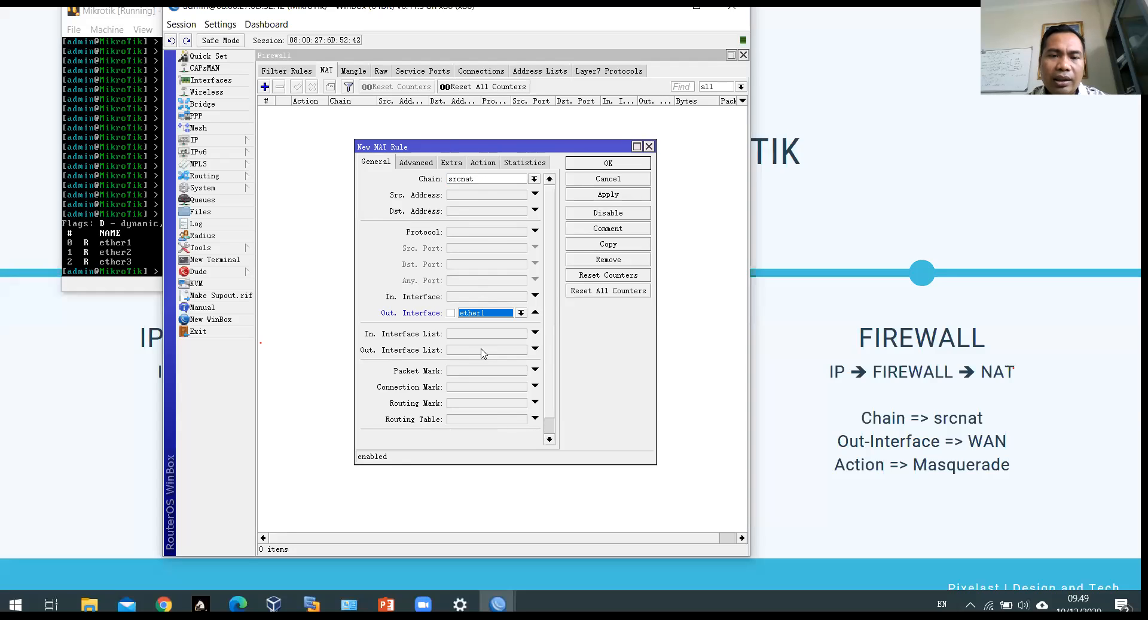
pyautogui.click(477, 165)
pyautogui.click(484, 179)
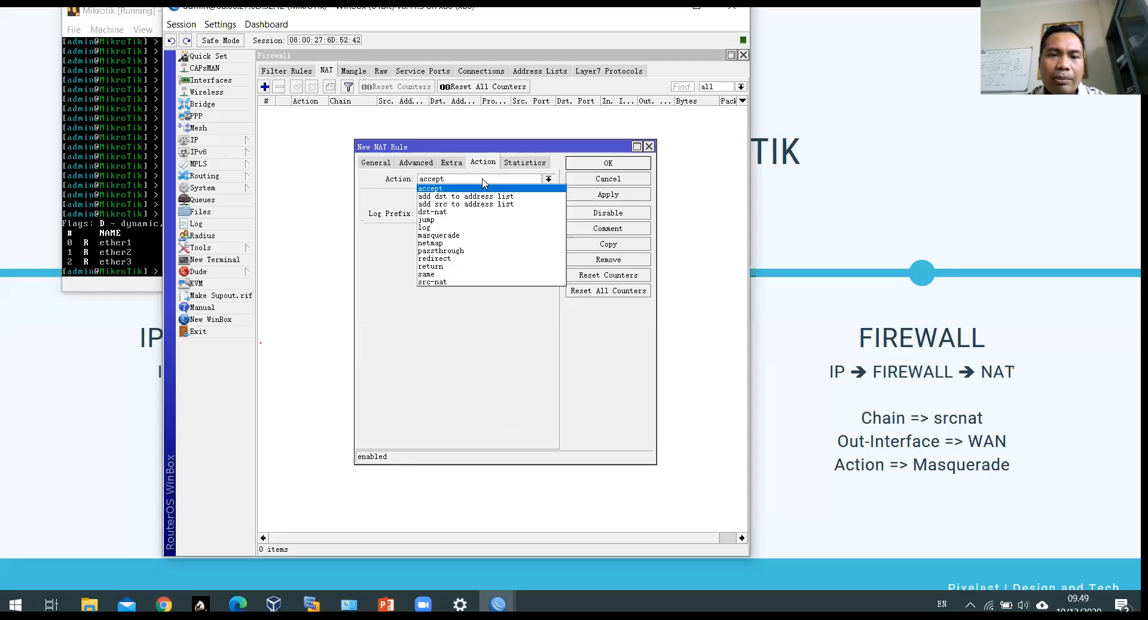
pyautogui.click(456, 236)
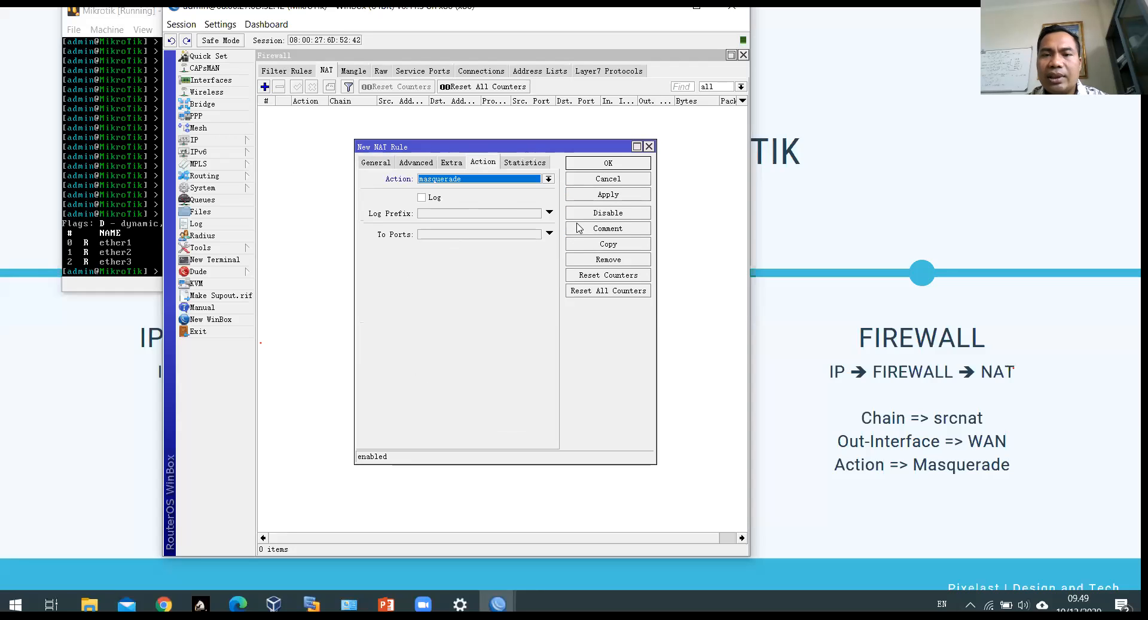
pyautogui.click(600, 196)
pyautogui.click(619, 165)
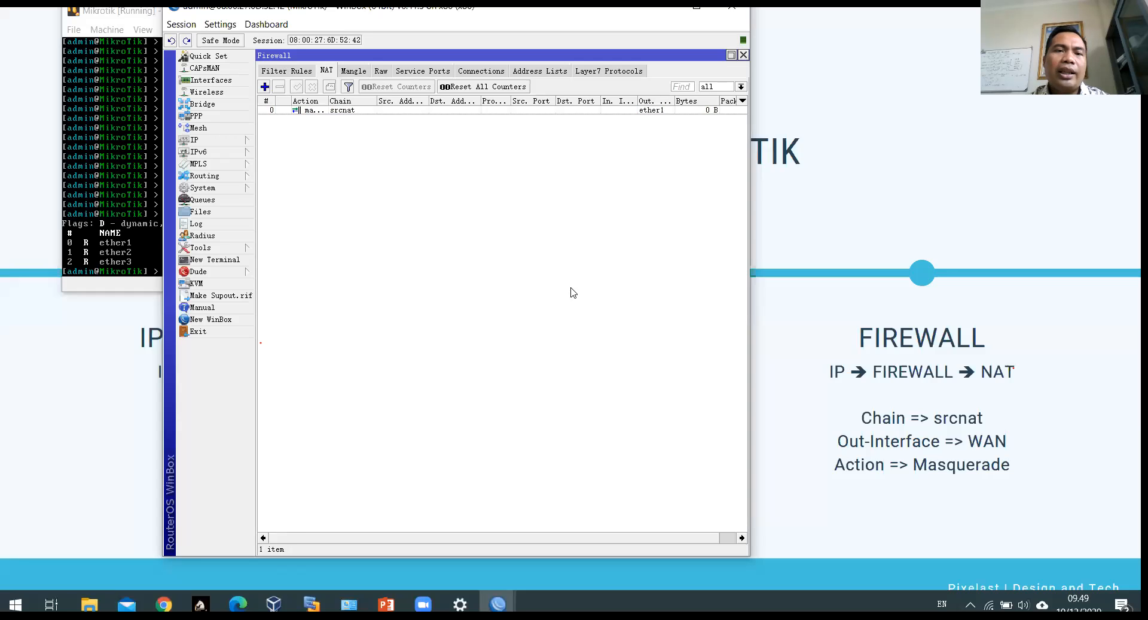
# Step: Widen the Action and Out. Interface columns so masquerade and ether1 are readable
pyautogui.moveTo(327, 100); pyautogui.dragTo(362, 101)
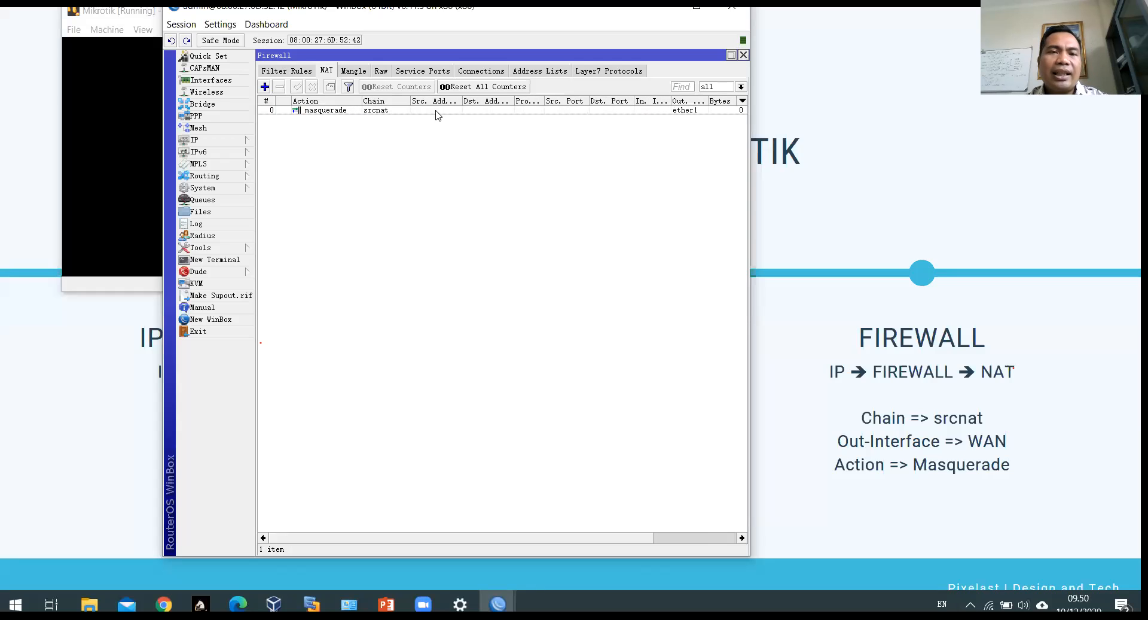
pyautogui.moveTo(708, 103); pyautogui.dragTo(721, 101)
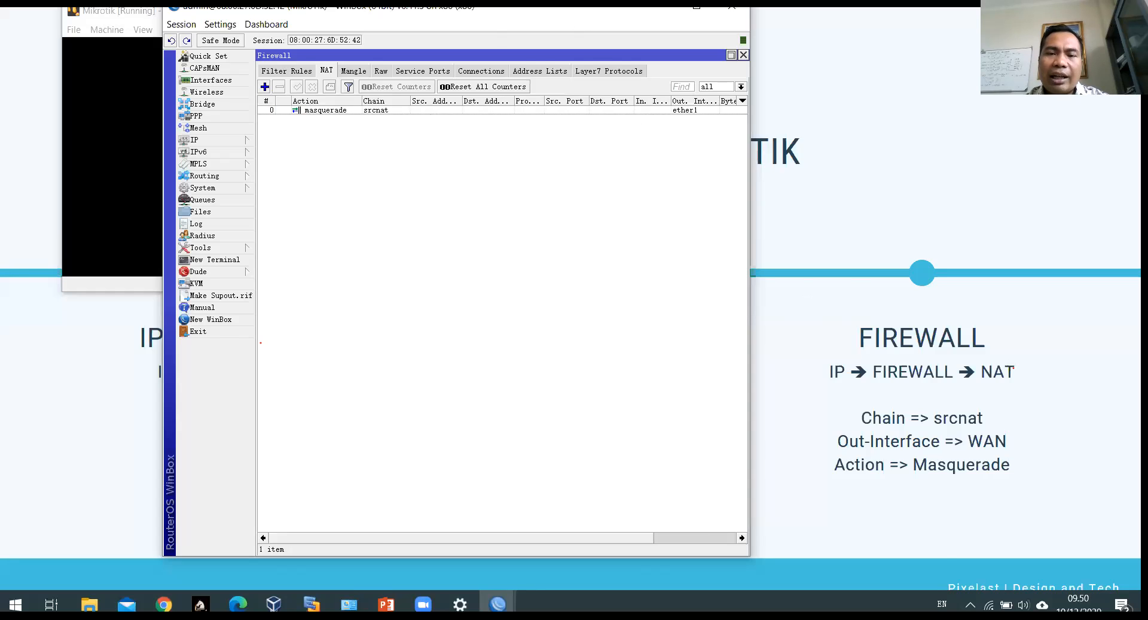
pyautogui.moveTo(202, 3); pyautogui.dragTo(393, 406)
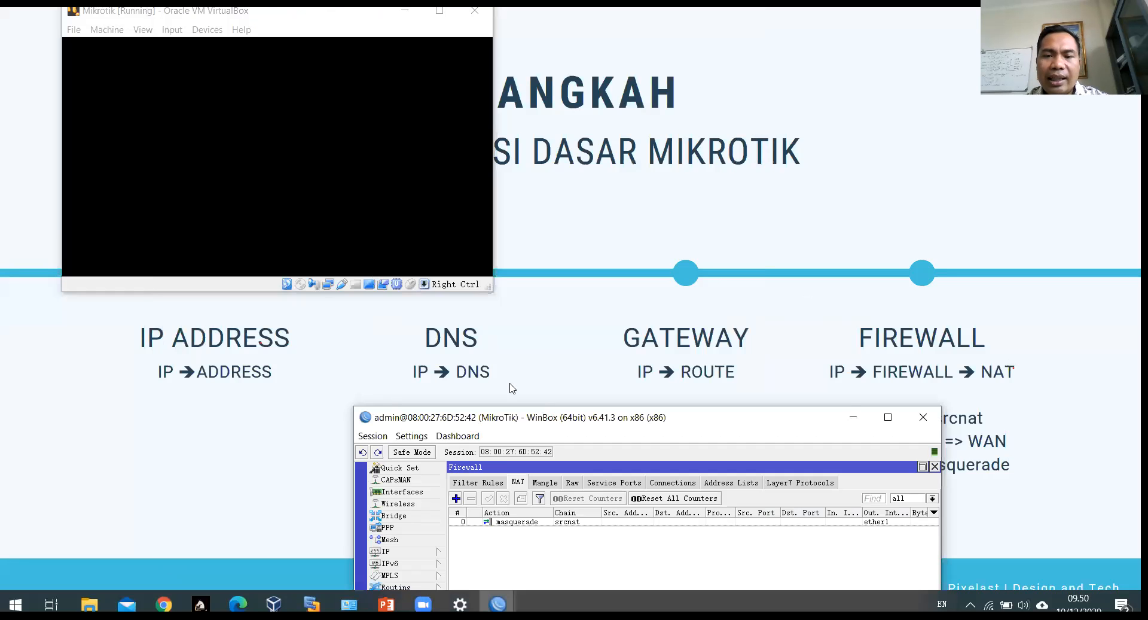
pyautogui.moveTo(667, 421); pyautogui.dragTo(764, 8)
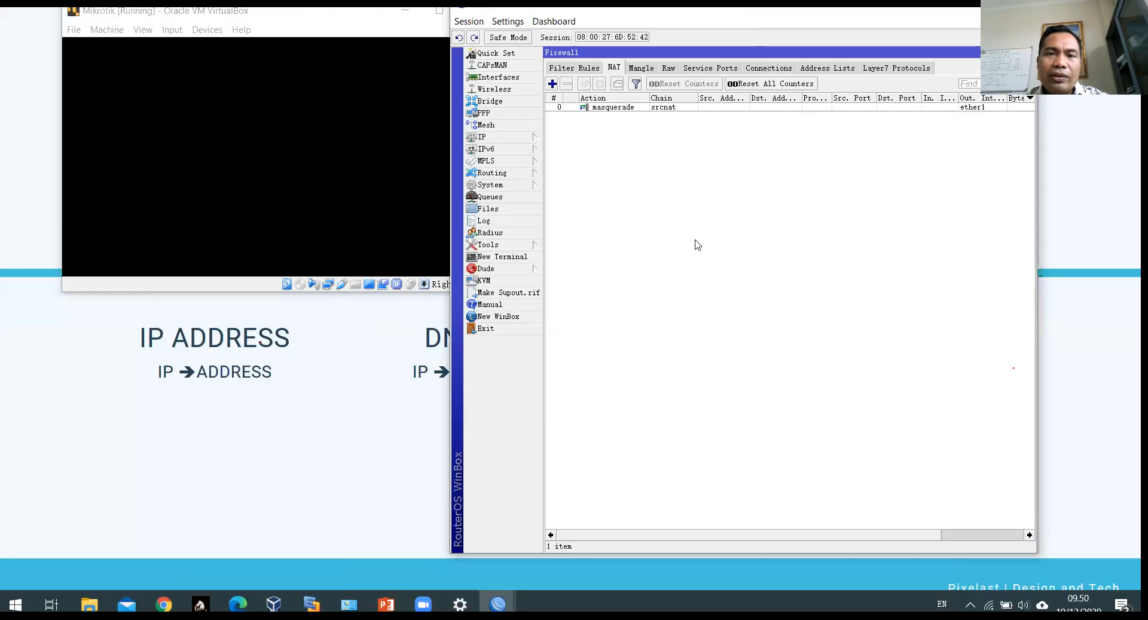
# Step: Close the Firewall window and bring up a fresh router terminal at its command prompt
pyautogui.press('Escape')
pyautogui.press('Escape')
pyautogui.press('Escape')
pyautogui.press('Escape')
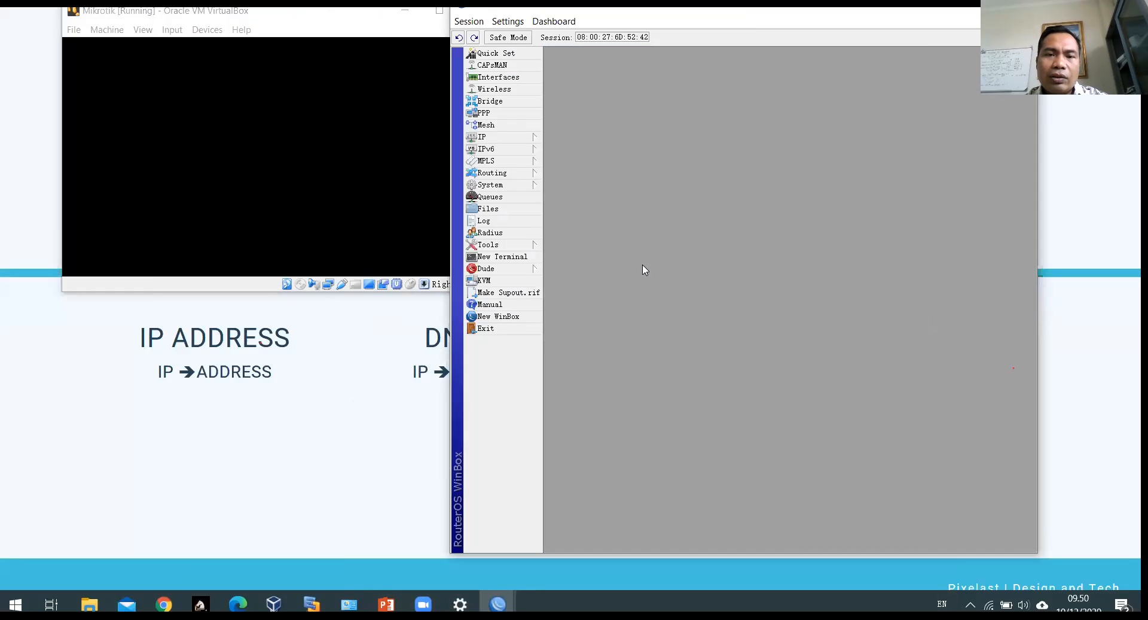
pyautogui.click(502, 256)
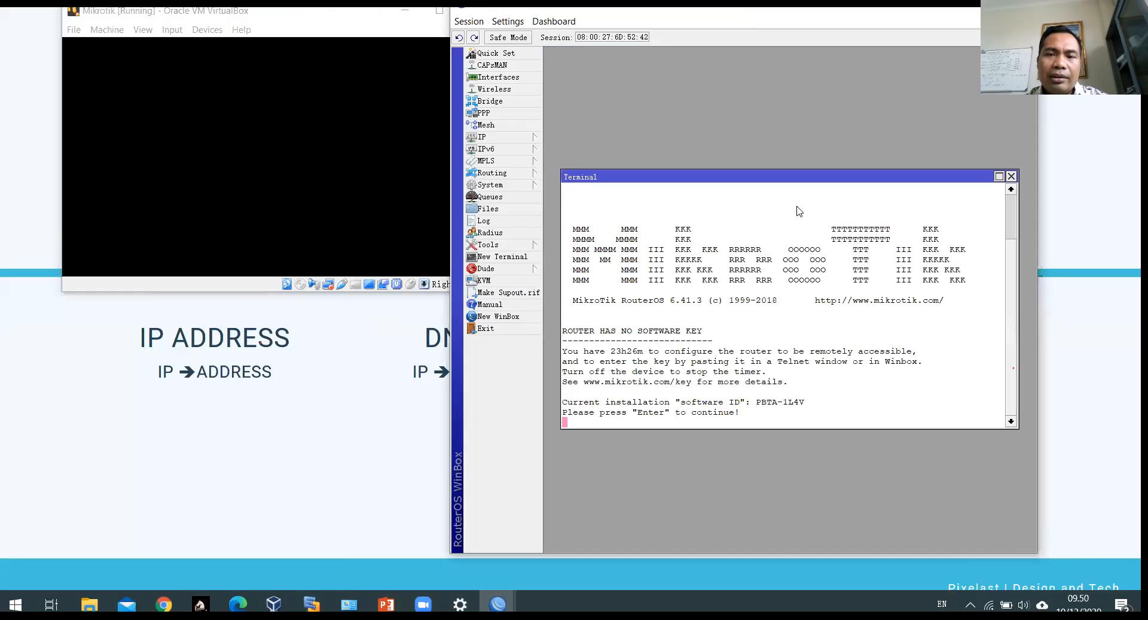
pyautogui.press('Return')
pyautogui.press('Return')
pyautogui.press('Return')
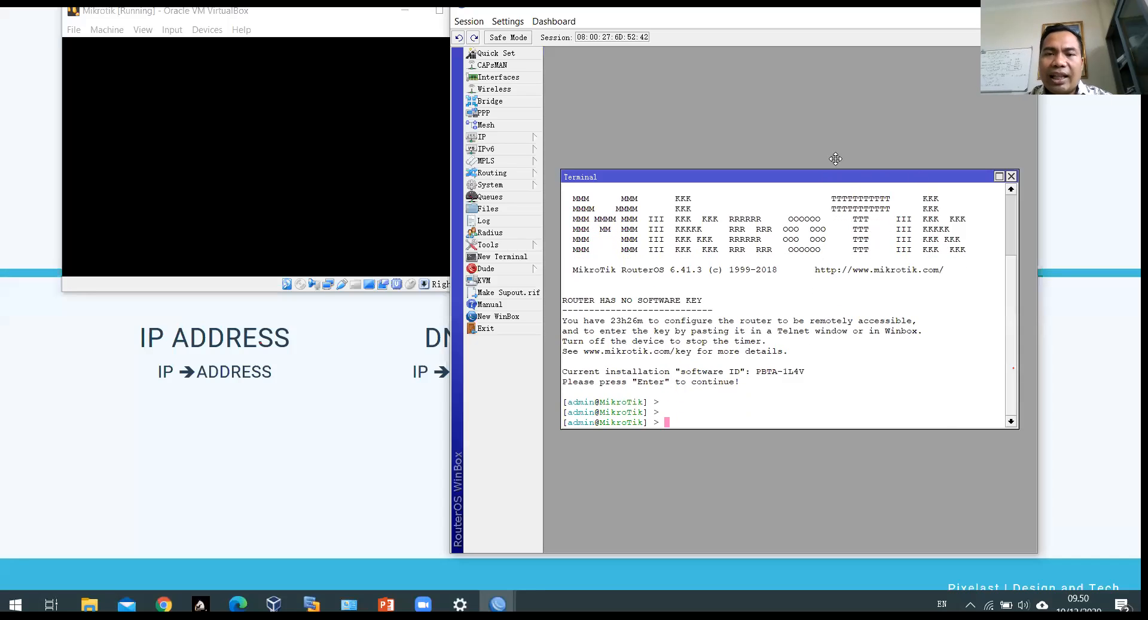
pyautogui.moveTo(850, 180); pyautogui.dragTo(848, 119)
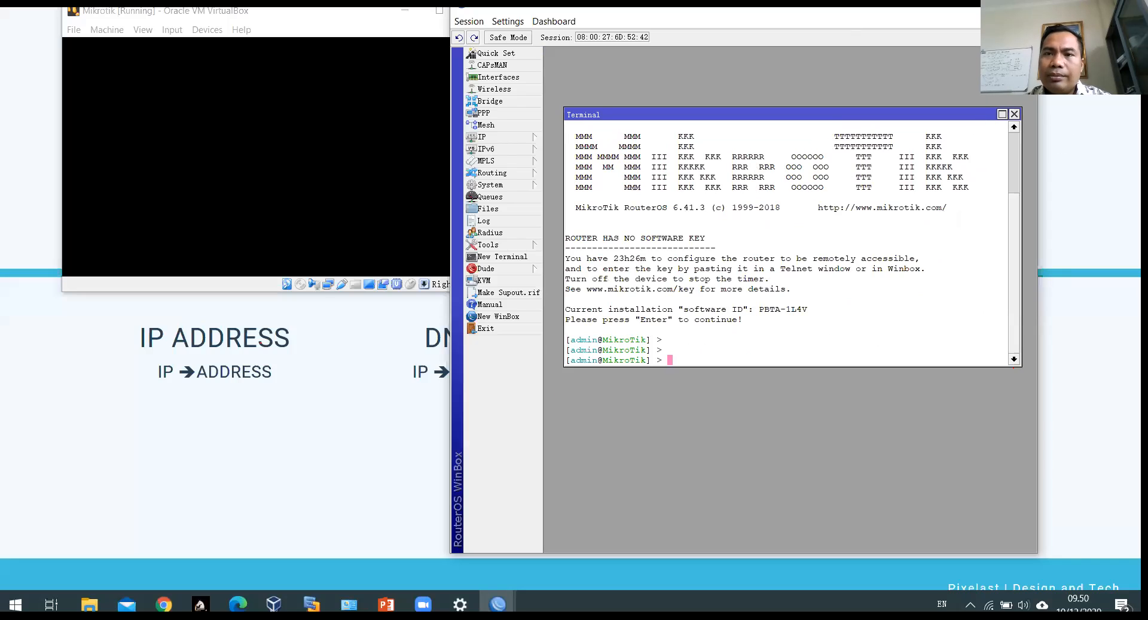
pyautogui.moveTo(884, 44); pyautogui.dragTo(745, 37)
pyautogui.click(876, 106)
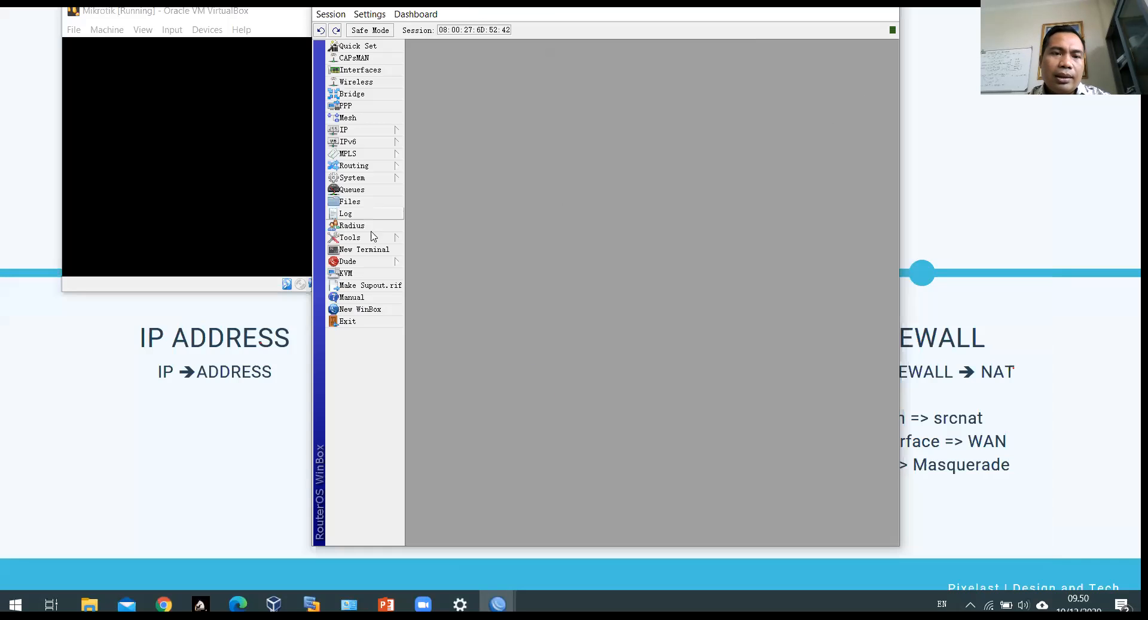
pyautogui.click(361, 250)
pyautogui.press('Return')
pyautogui.press('Return')
pyautogui.press('Return')
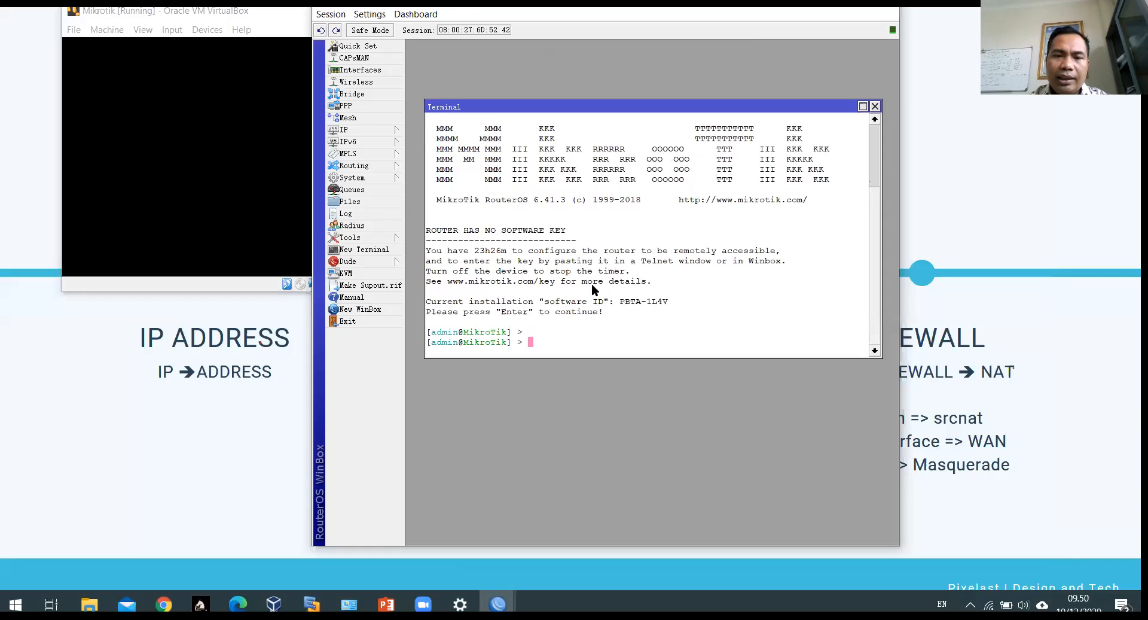
# Step: Ping 192.168.43.1 and then 8.8.8.8, stopping each with Ctrl+C; both lose all packets
pyautogui.write('ping ')
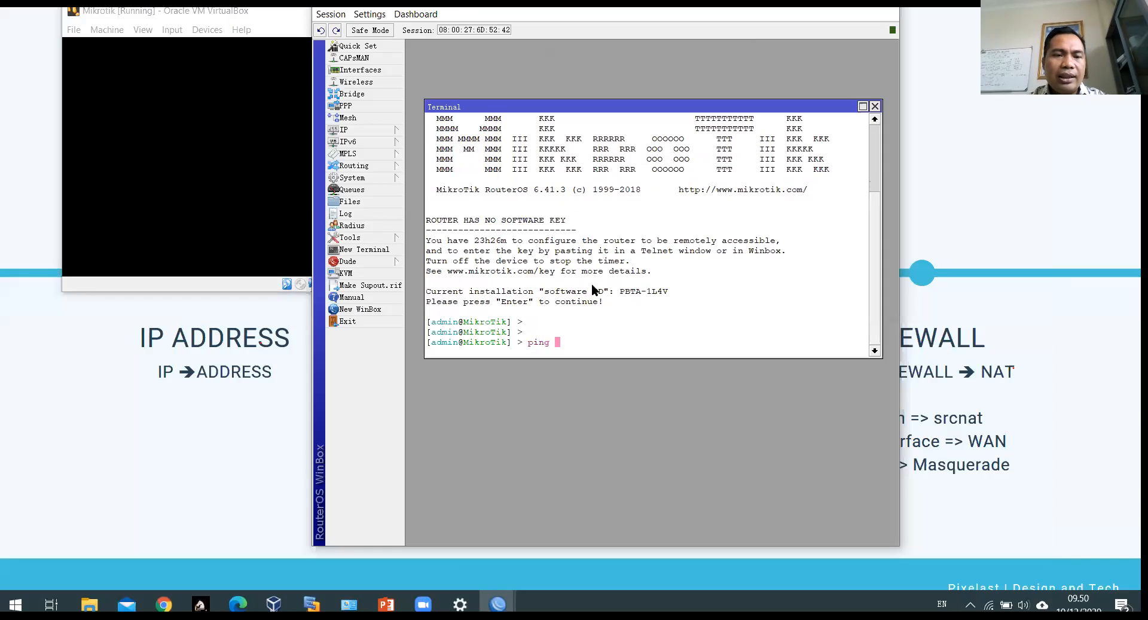
pyautogui.write('192.16')
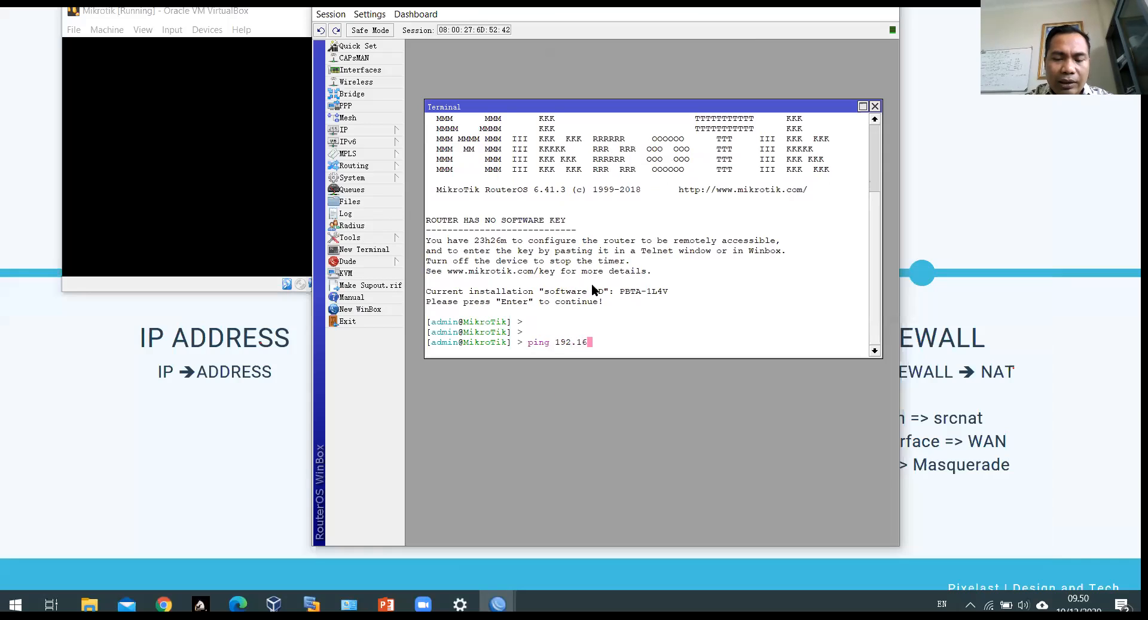
pyautogui.write('8.43.1')
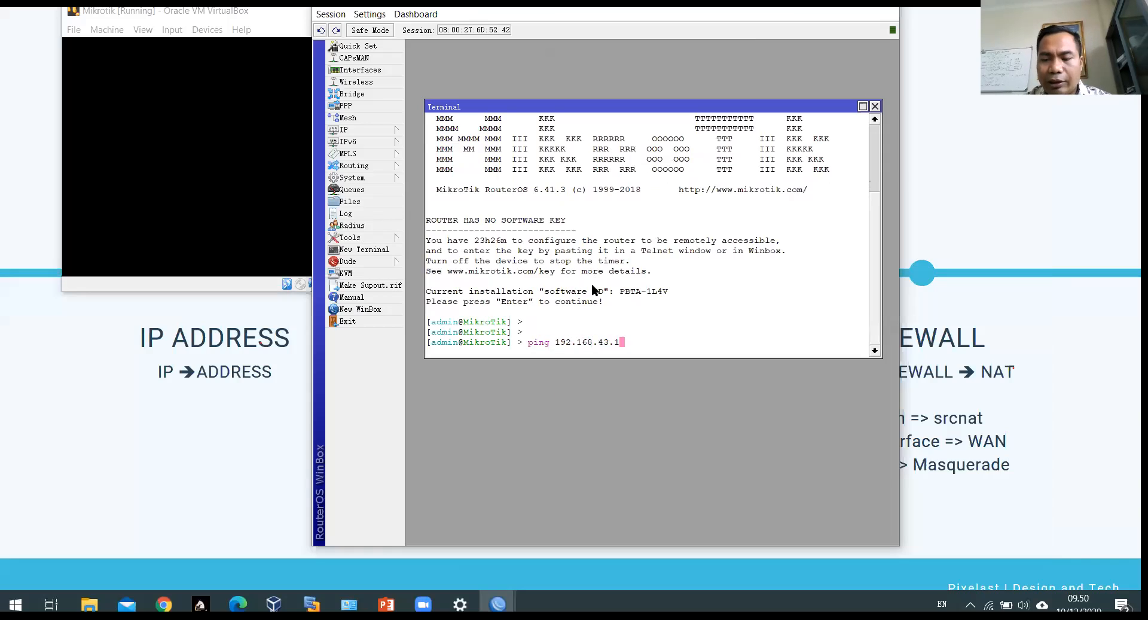
pyautogui.press('Return')
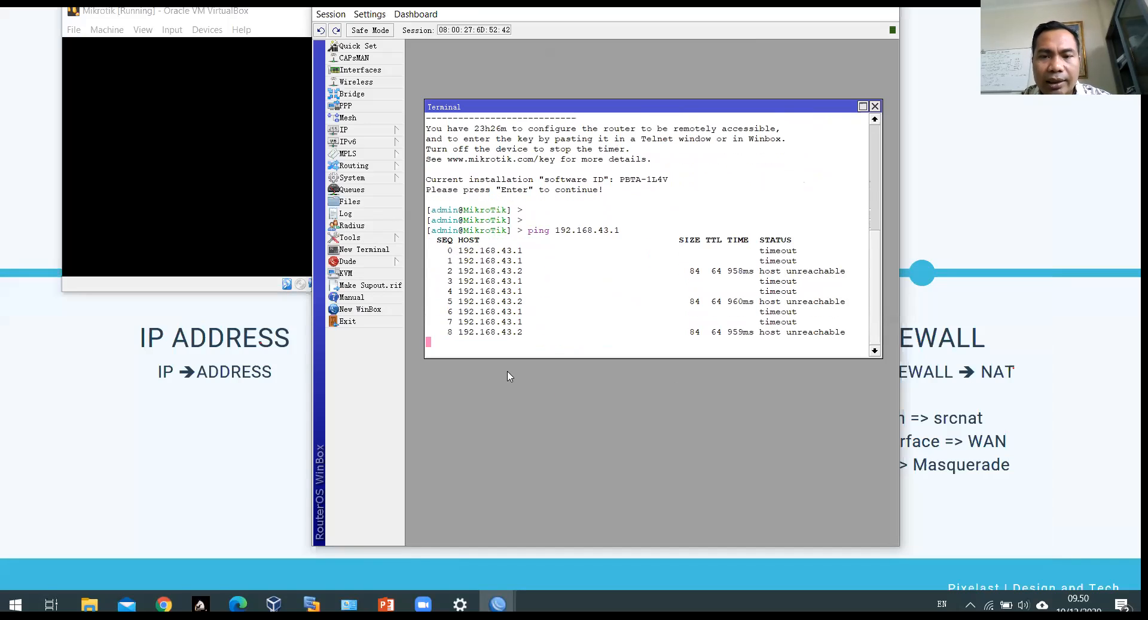
pyautogui.hotkey('ctrl', 'c')
pyautogui.write('ping ')
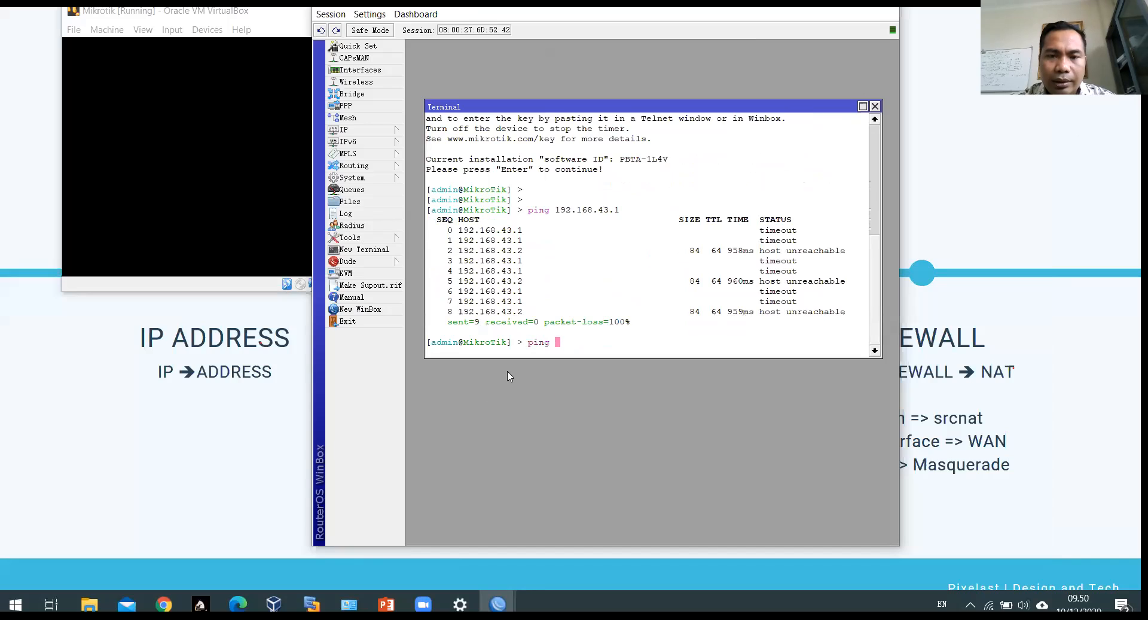
pyautogui.write('8.8.8.8')
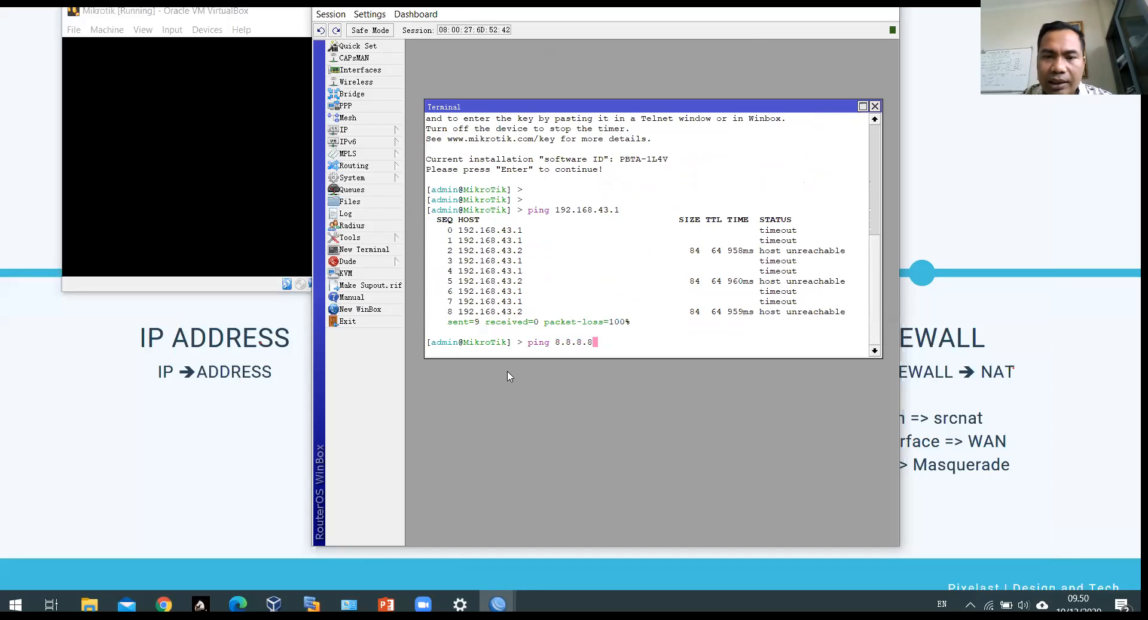
pyautogui.press('Return')
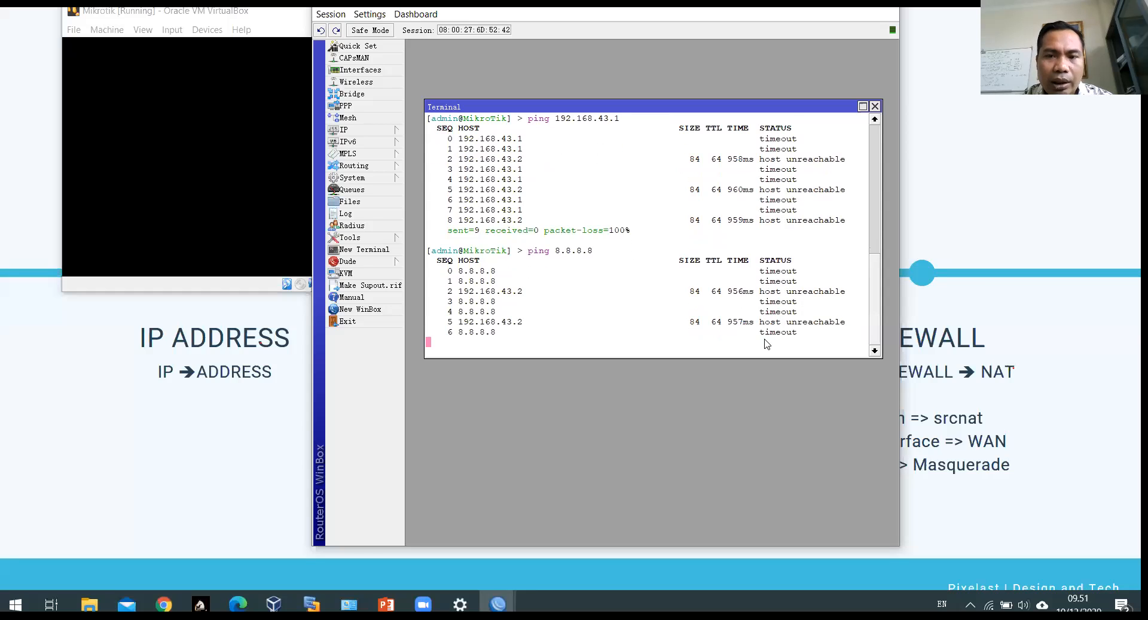
pyautogui.hotkey('ctrl', 'c')
pyautogui.click(181, 282)
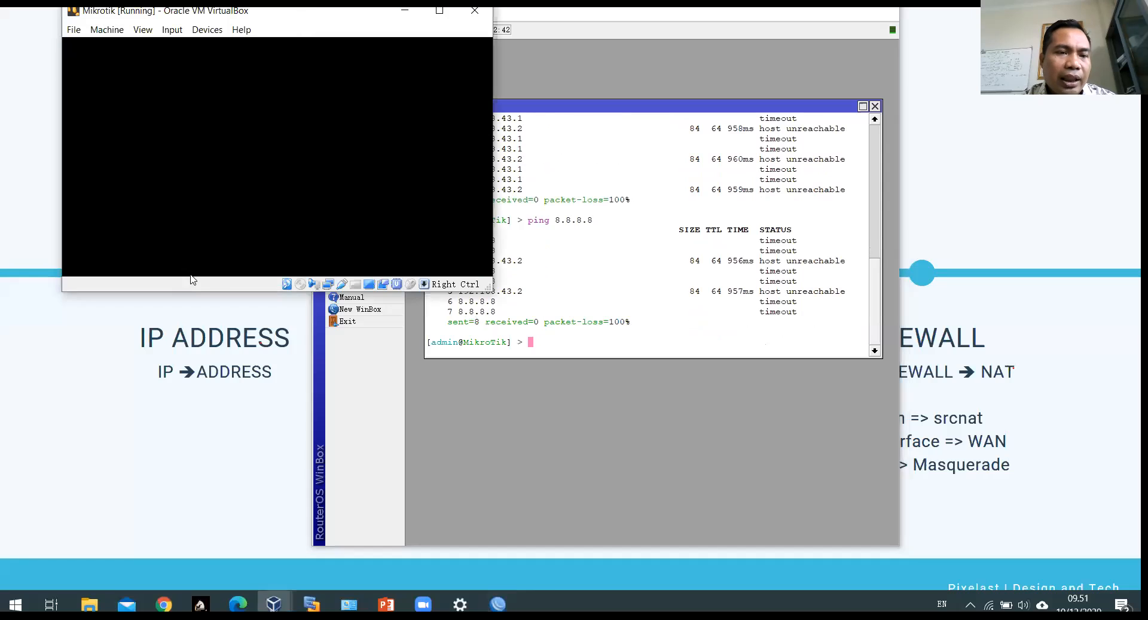
pyautogui.click(328, 285)
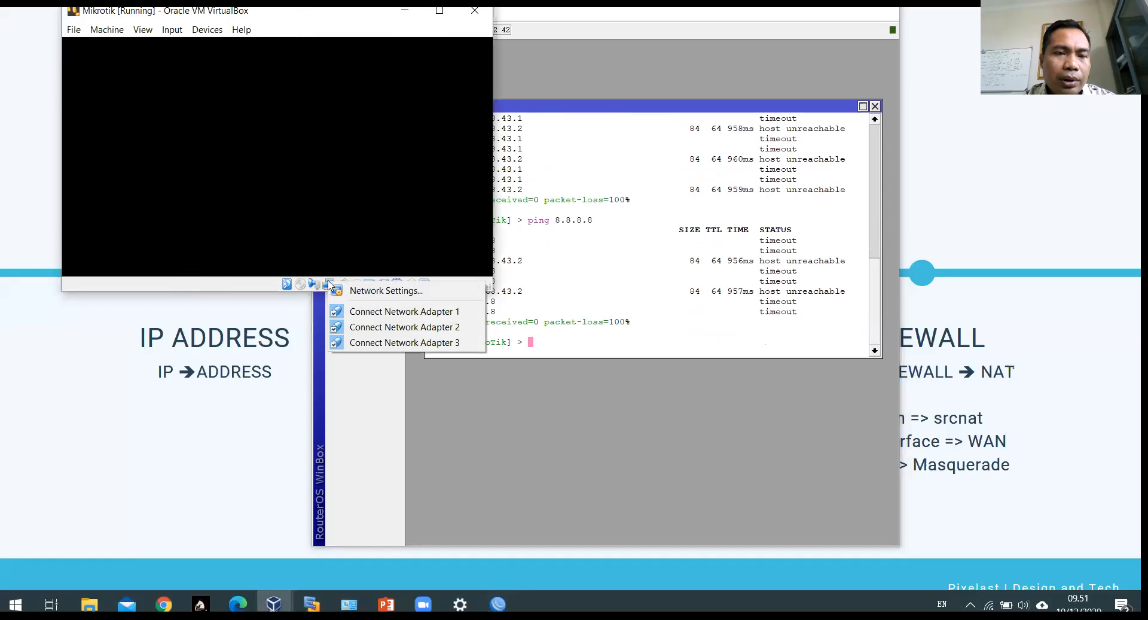
pyautogui.click(359, 291)
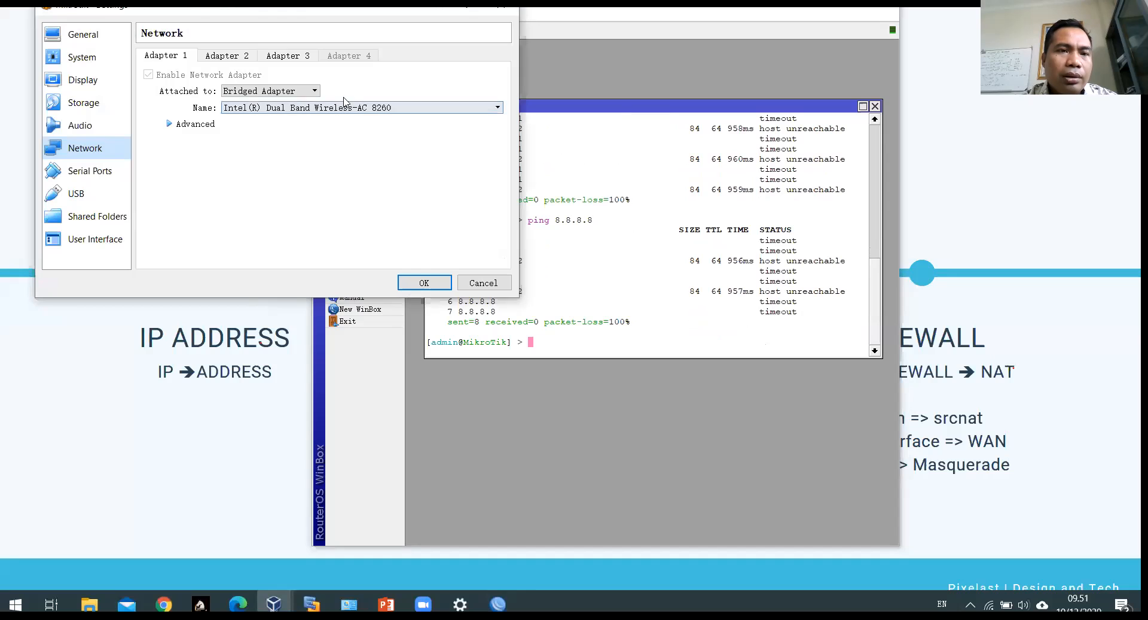
pyautogui.click(306, 89)
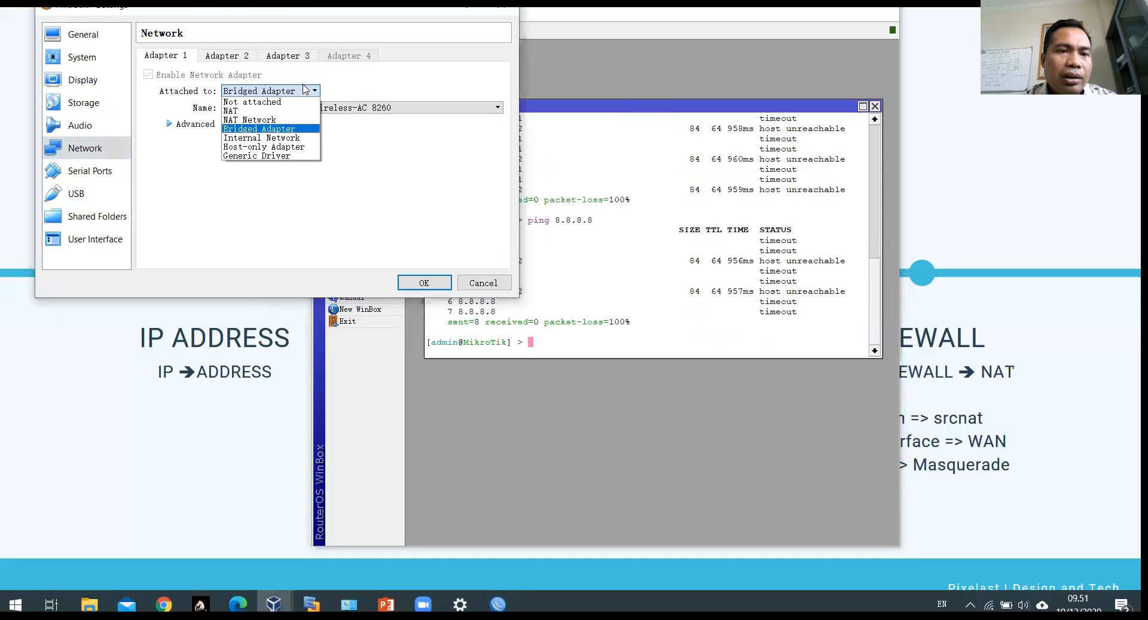
pyautogui.click(278, 128)
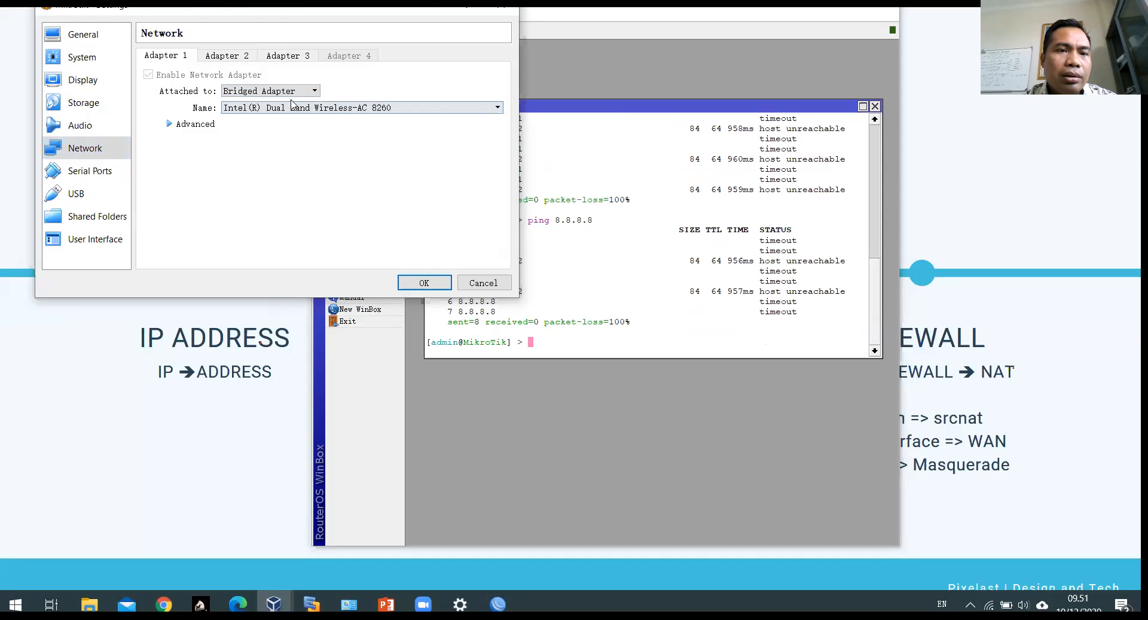
pyautogui.click(289, 108)
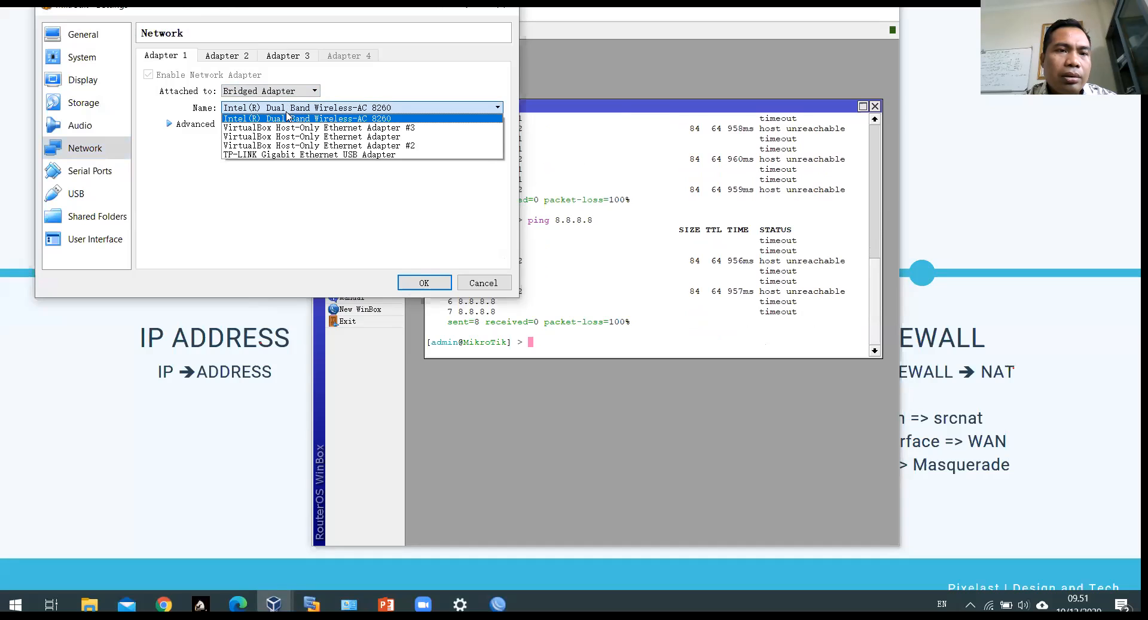
pyautogui.click(287, 119)
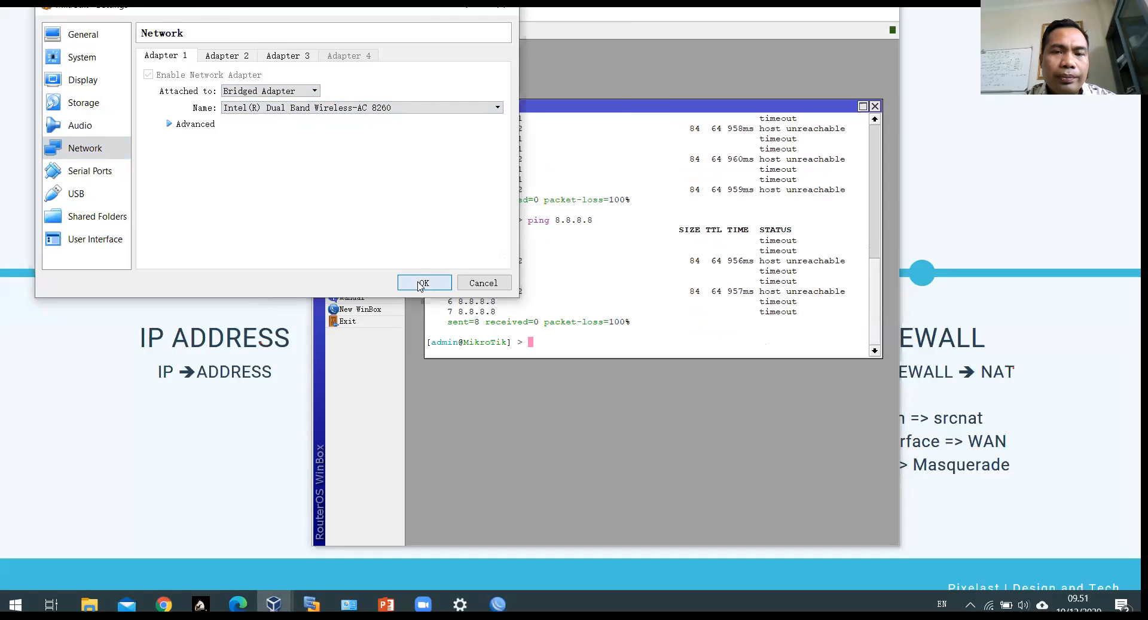
pyautogui.click(425, 282)
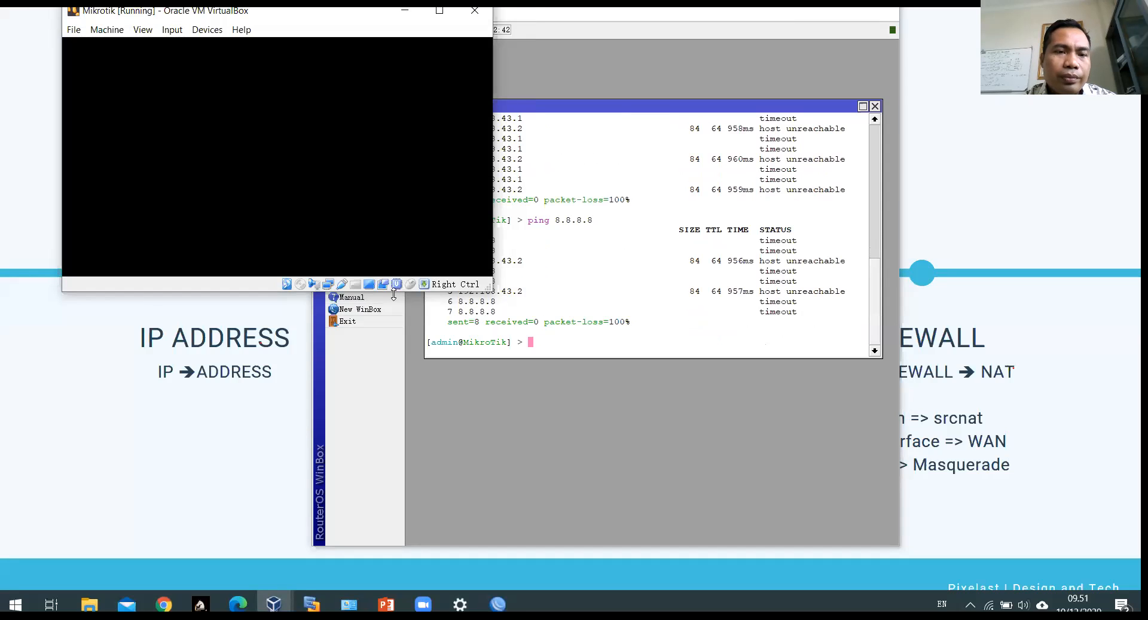
pyautogui.click(328, 284)
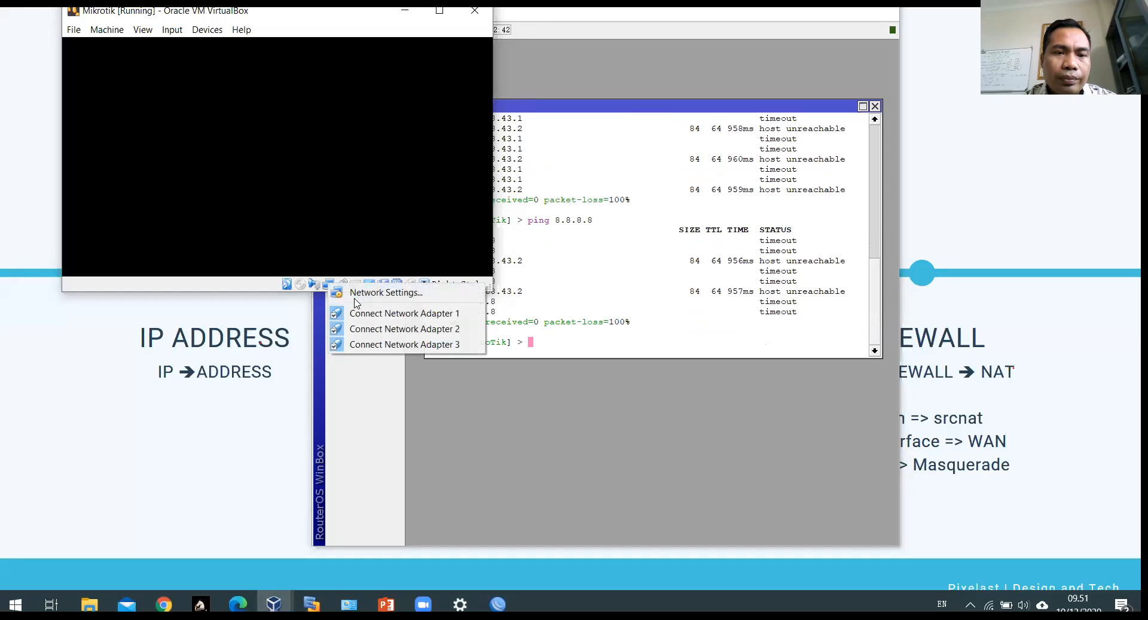
pyautogui.click(355, 296)
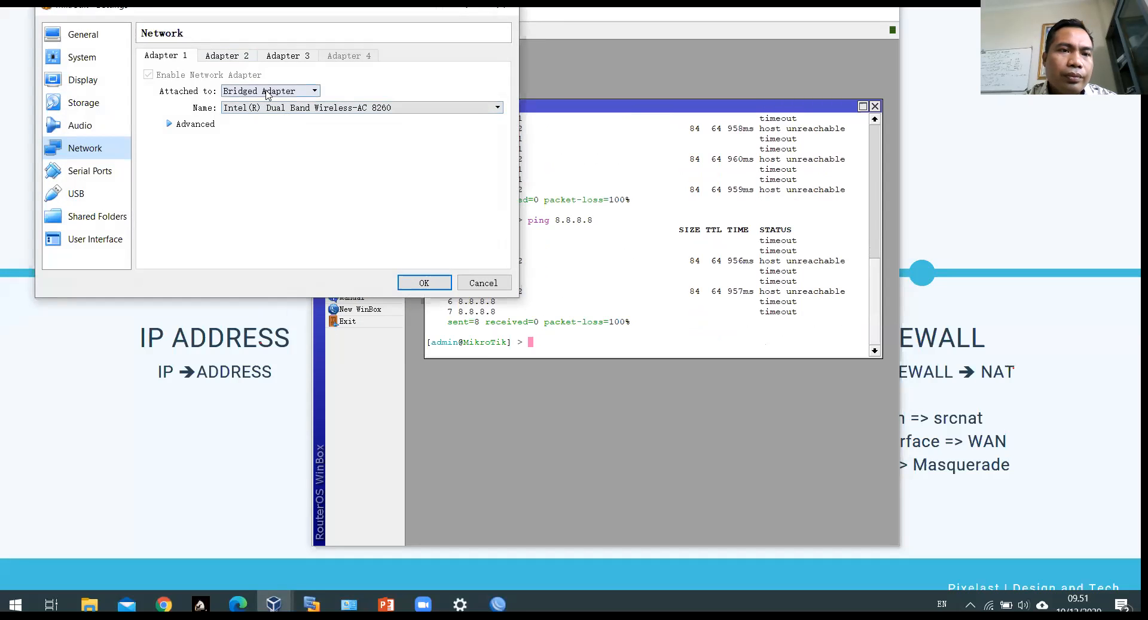
pyautogui.click(268, 92)
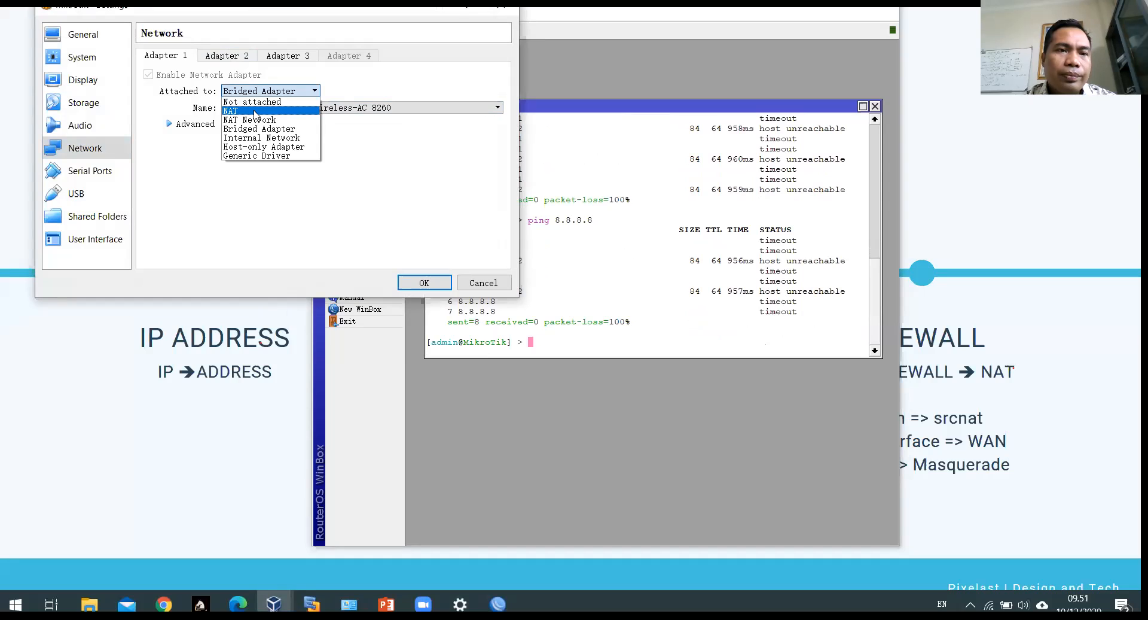
pyautogui.click(256, 112)
pyautogui.click(308, 92)
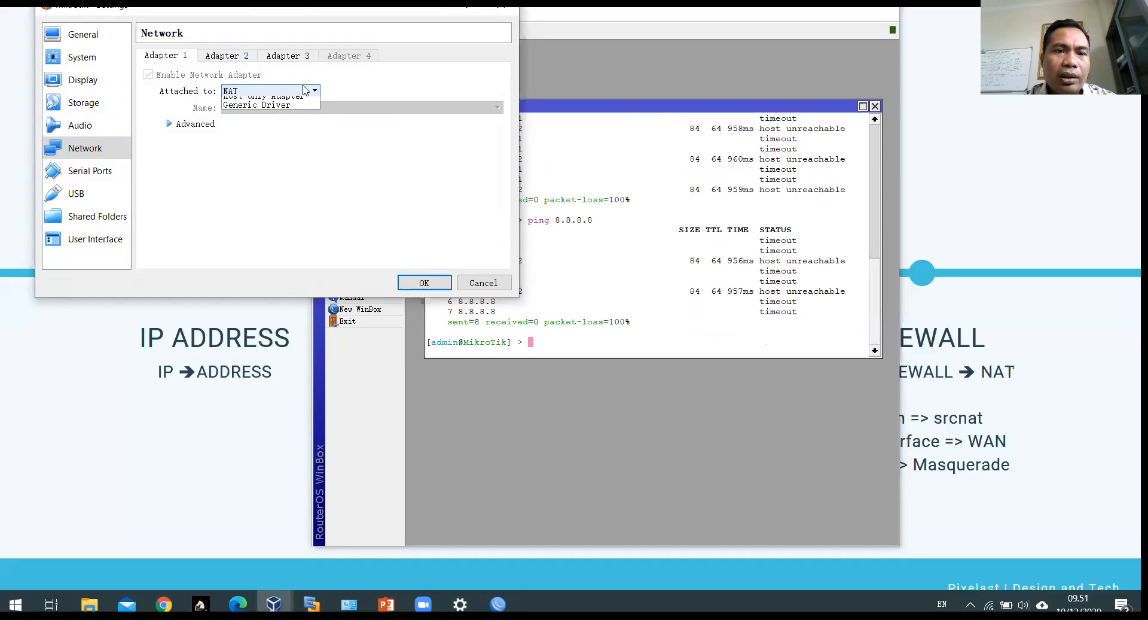
pyautogui.click(266, 120)
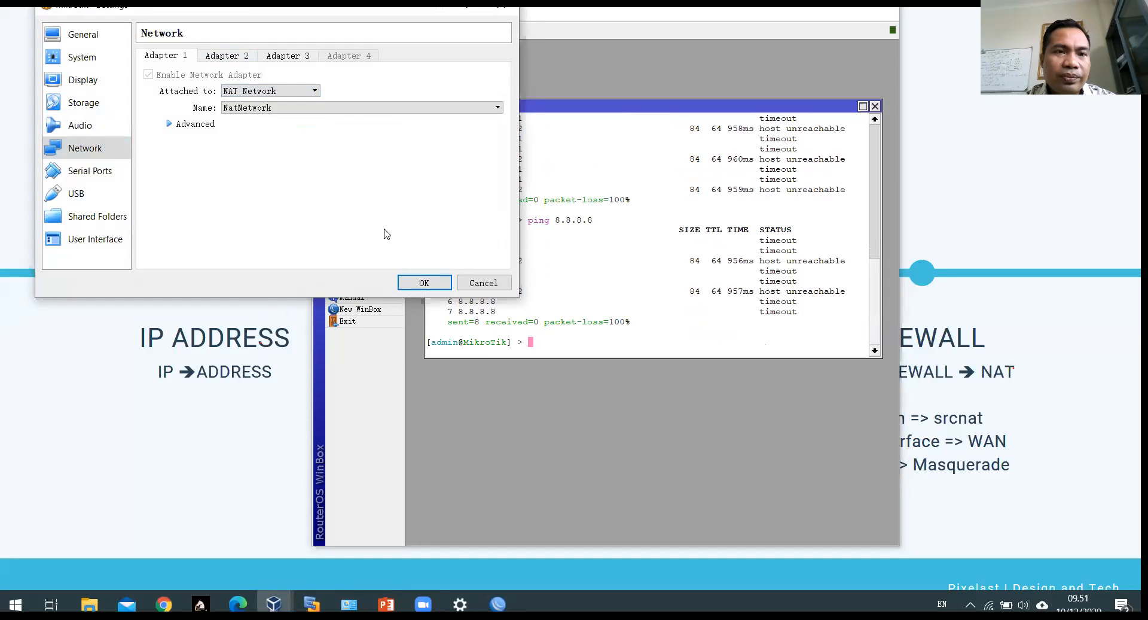
pyautogui.click(427, 109)
pyautogui.click(297, 90)
pyautogui.click(297, 89)
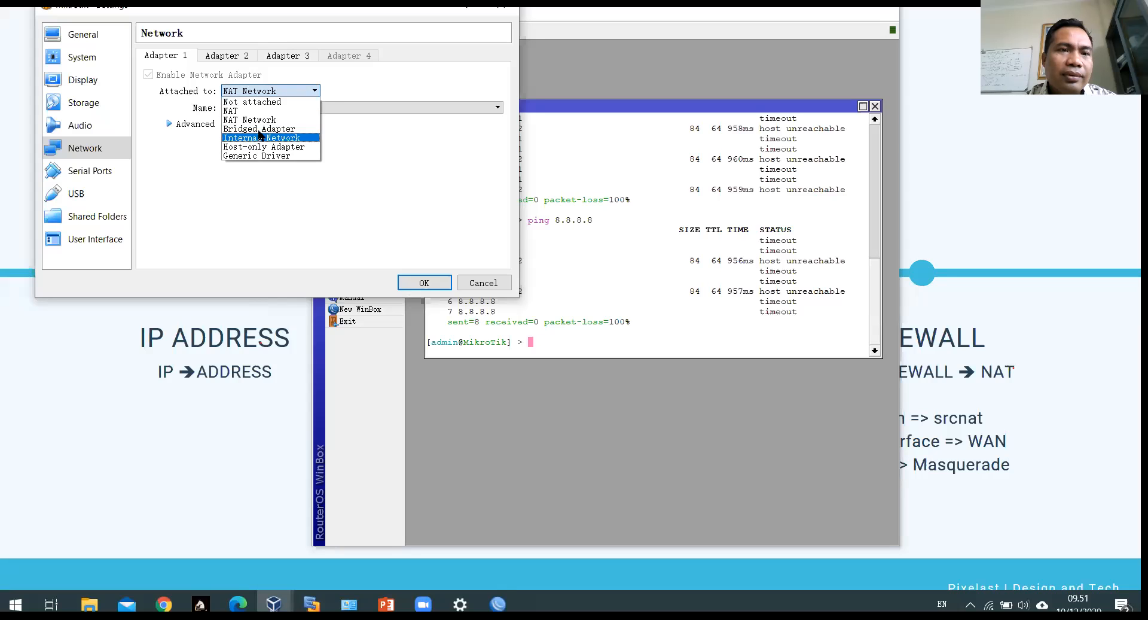
pyautogui.click(259, 128)
pyautogui.click(419, 282)
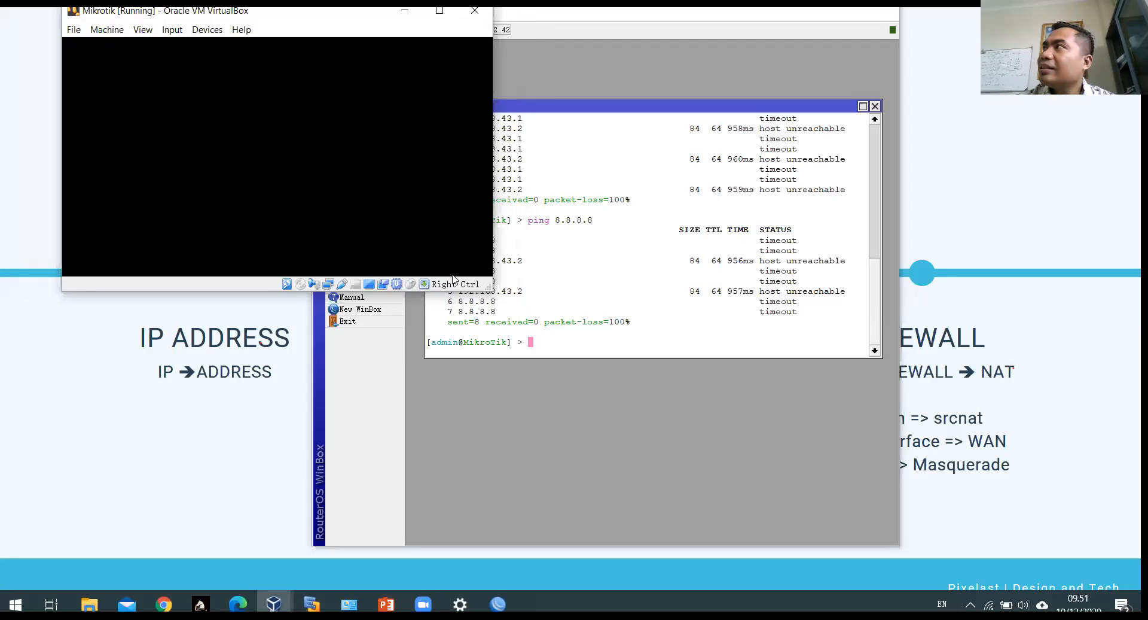
pyautogui.click(694, 339)
# Step: Rerun 'ping 192.168.43.1' from command history, stopping it after 14 sent, none received
pyautogui.press('Up')
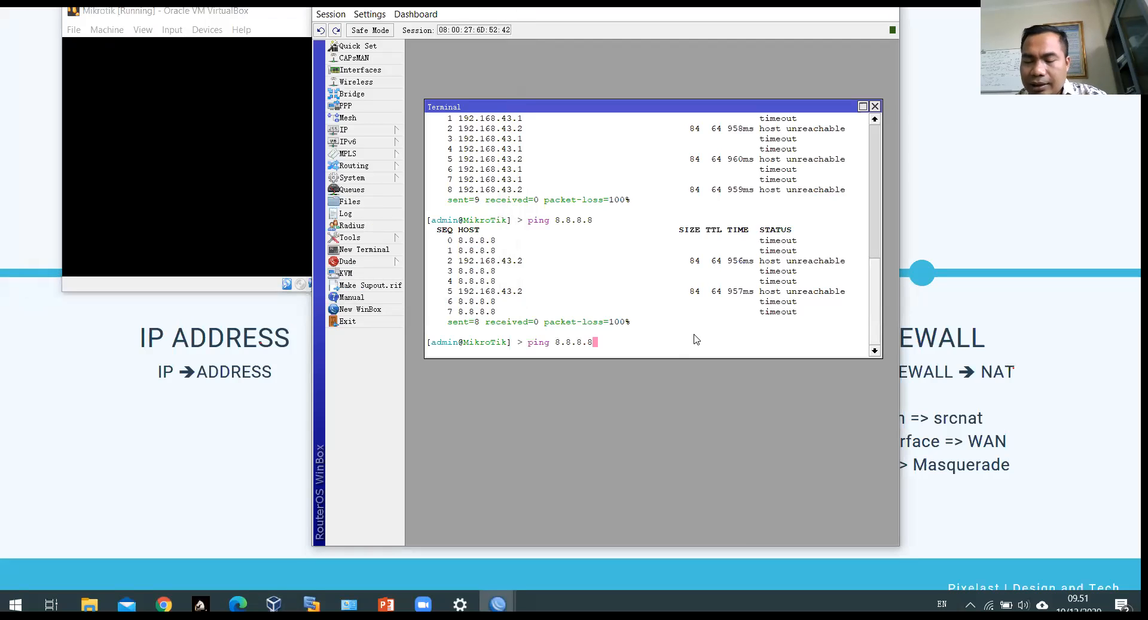
pyautogui.press('Up')
pyautogui.press('Return')
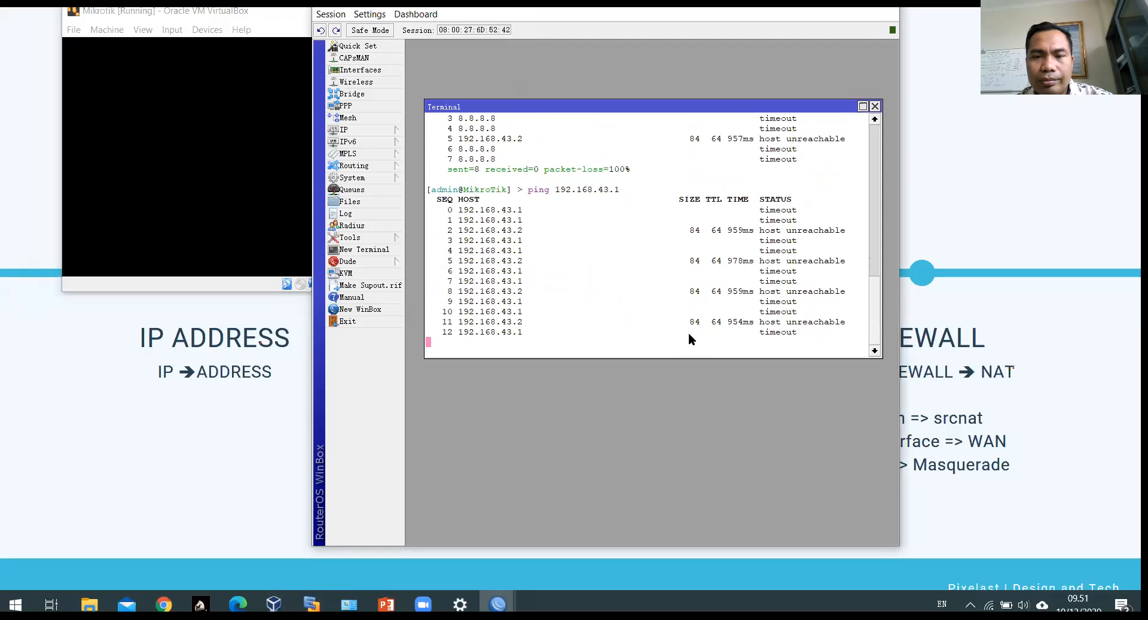
pyautogui.hotkey('ctrl', 'c')
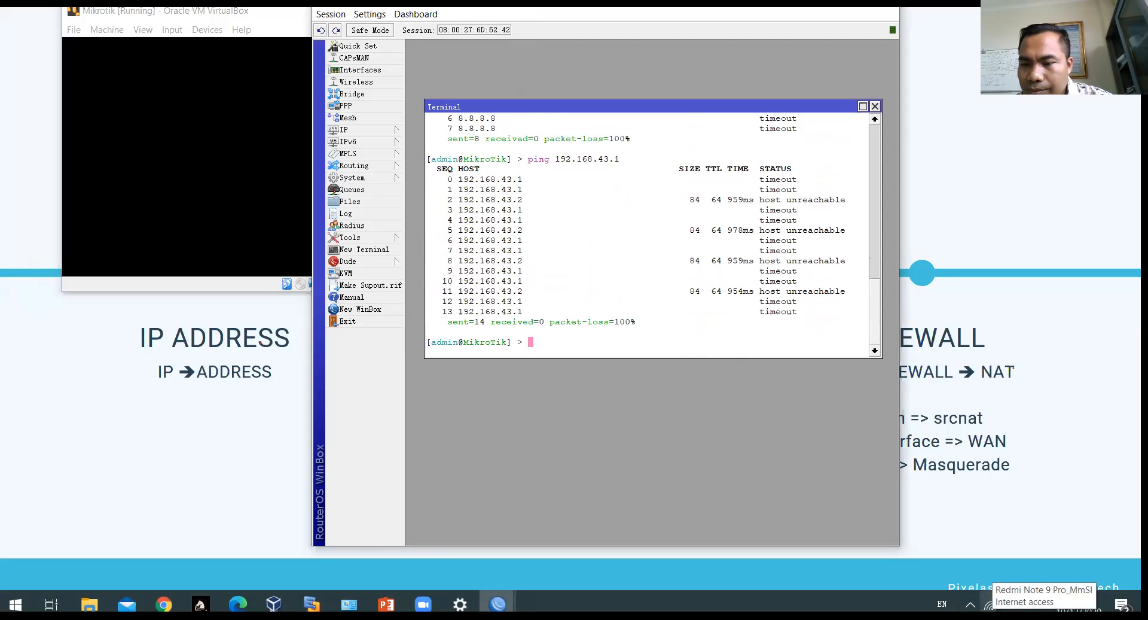
pyautogui.rightClick(990, 604)
# Step: Open the WLAN connection's Properties via Network & Internet settings and Change adapter options
pyautogui.click(1029, 585)
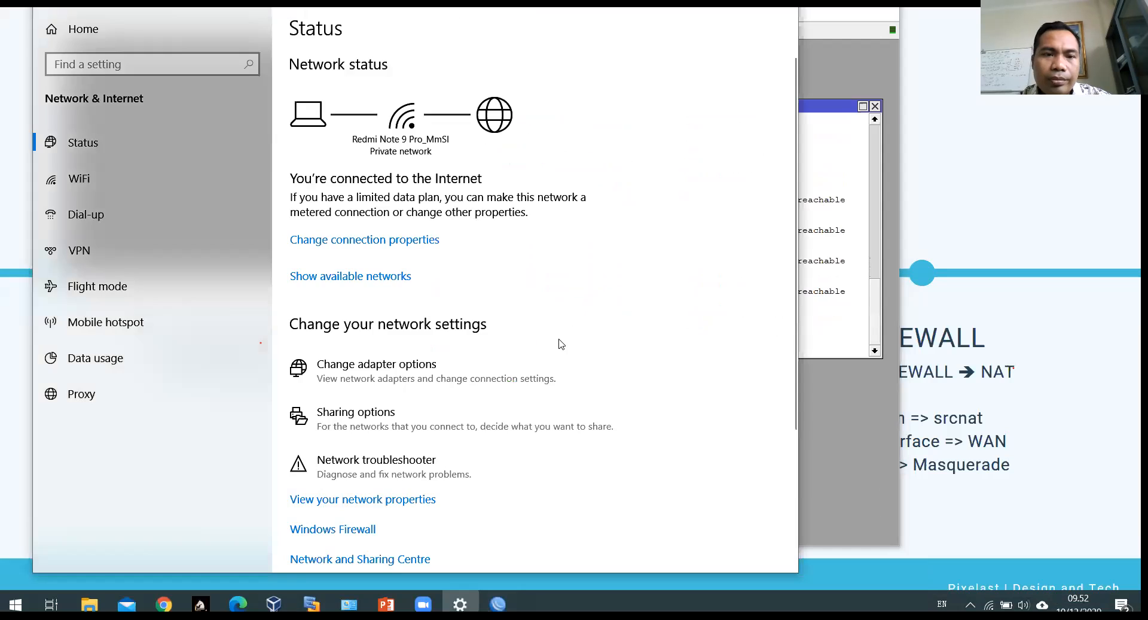
pyautogui.click(344, 377)
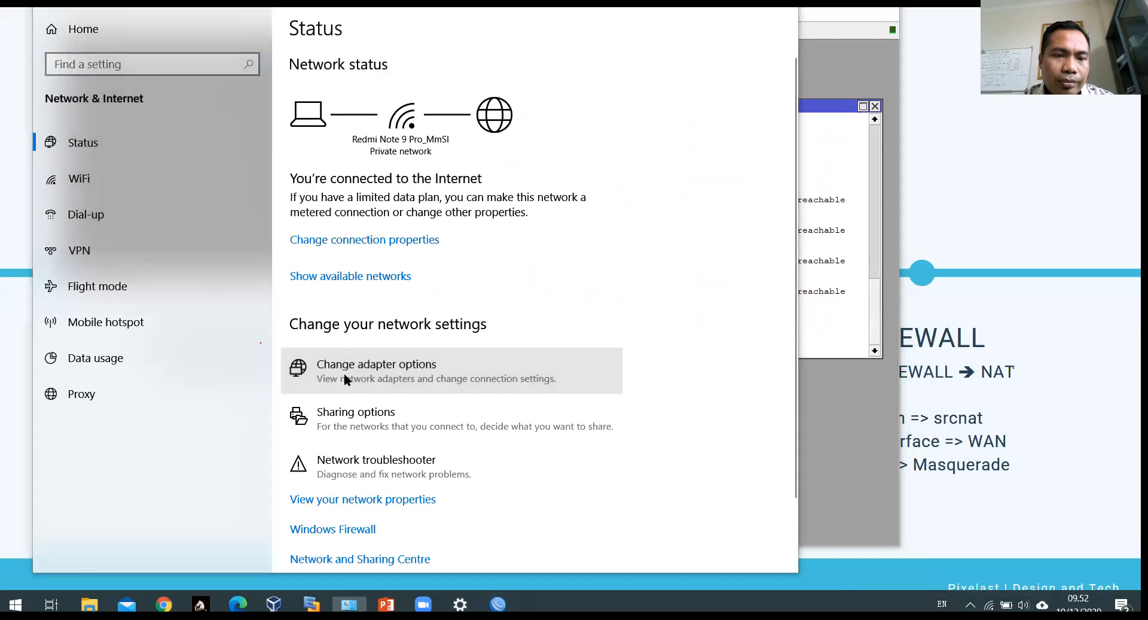
pyautogui.rightClick(265, 240)
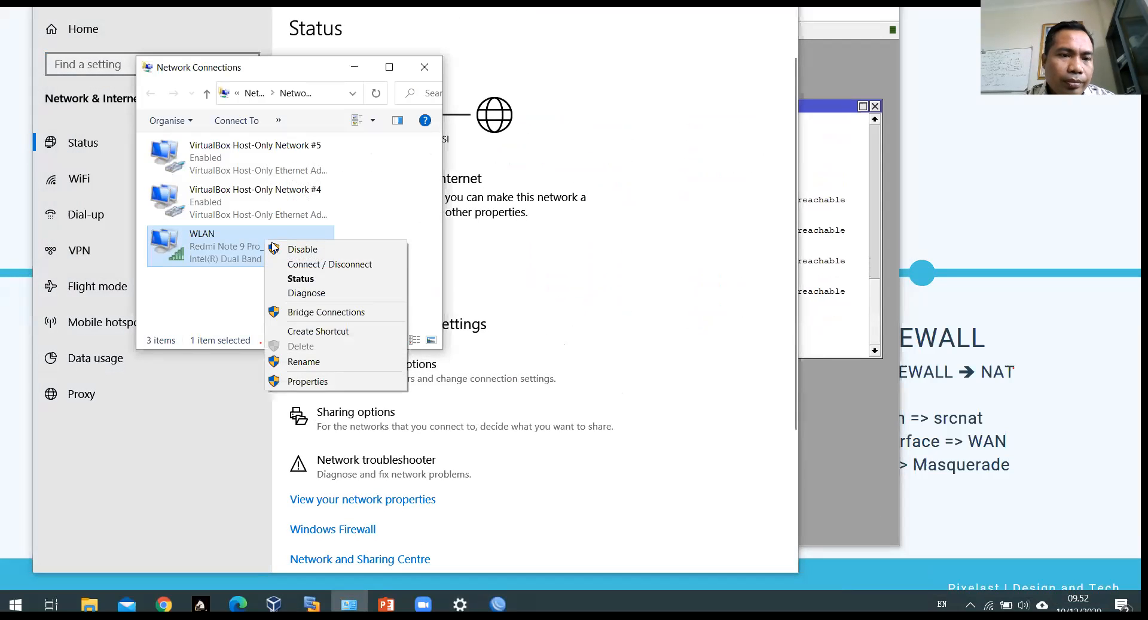
pyautogui.click(311, 382)
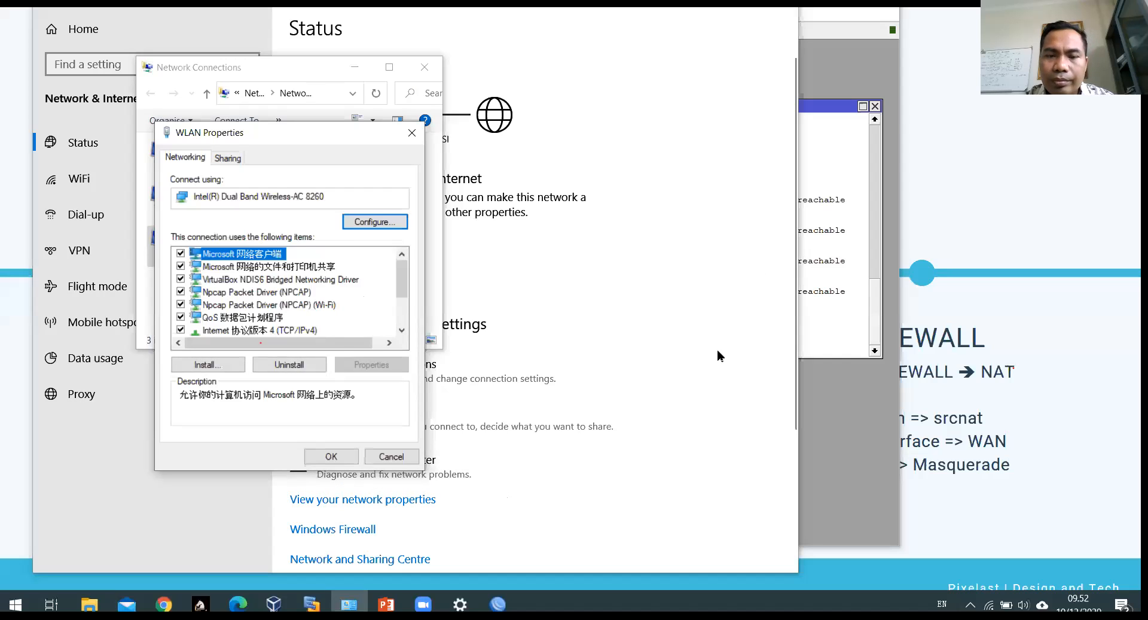
pyautogui.click(594, 481)
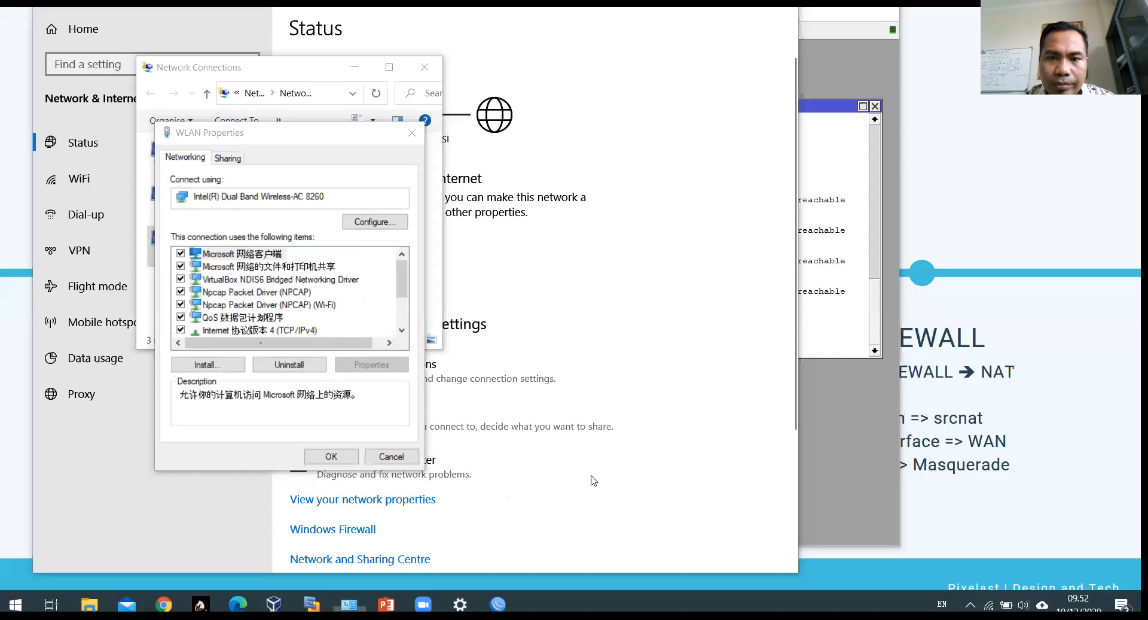
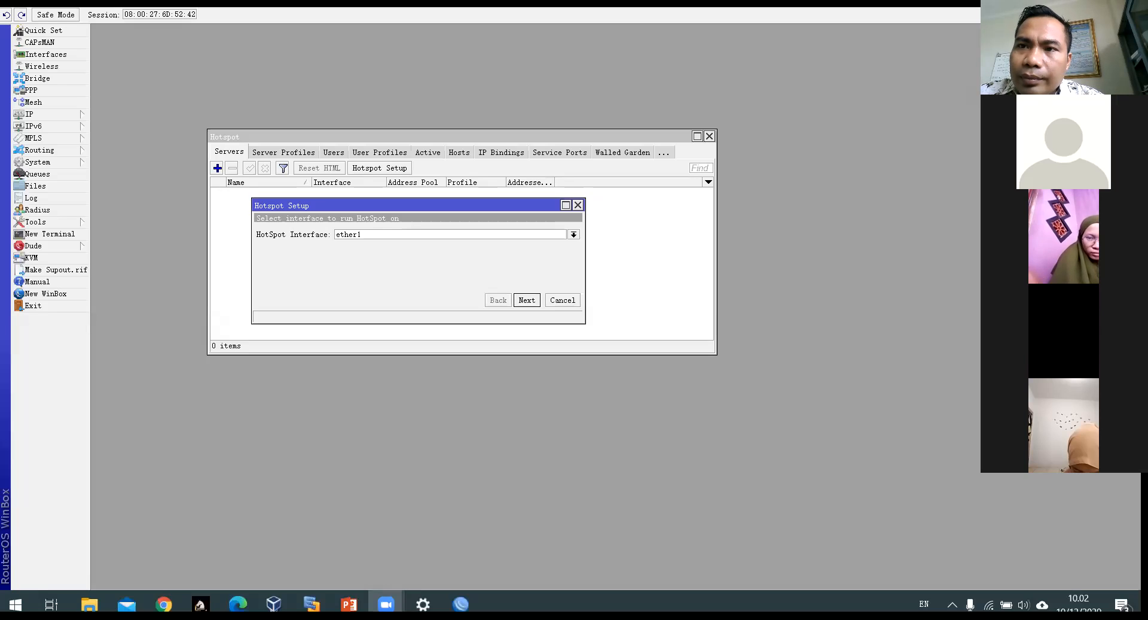
# Step: Cancel the Hotspot Setup wizard and close the Hotspot window, leaving WinBox's workspace empty
pyautogui.click(646, 234)
pyautogui.press('Escape')
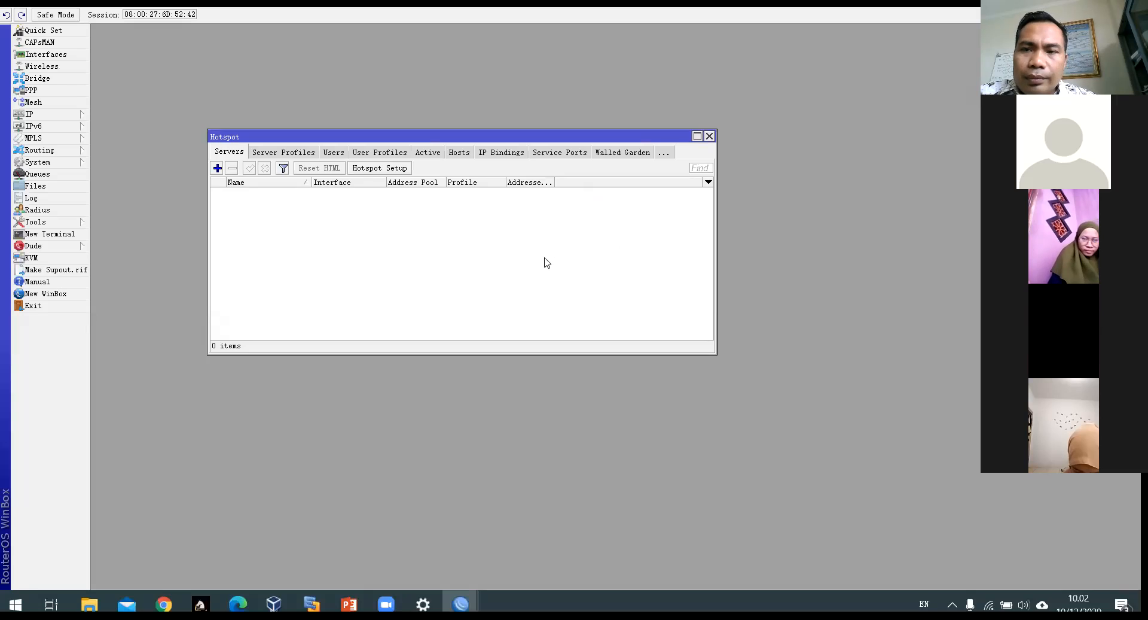
pyautogui.press('Escape')
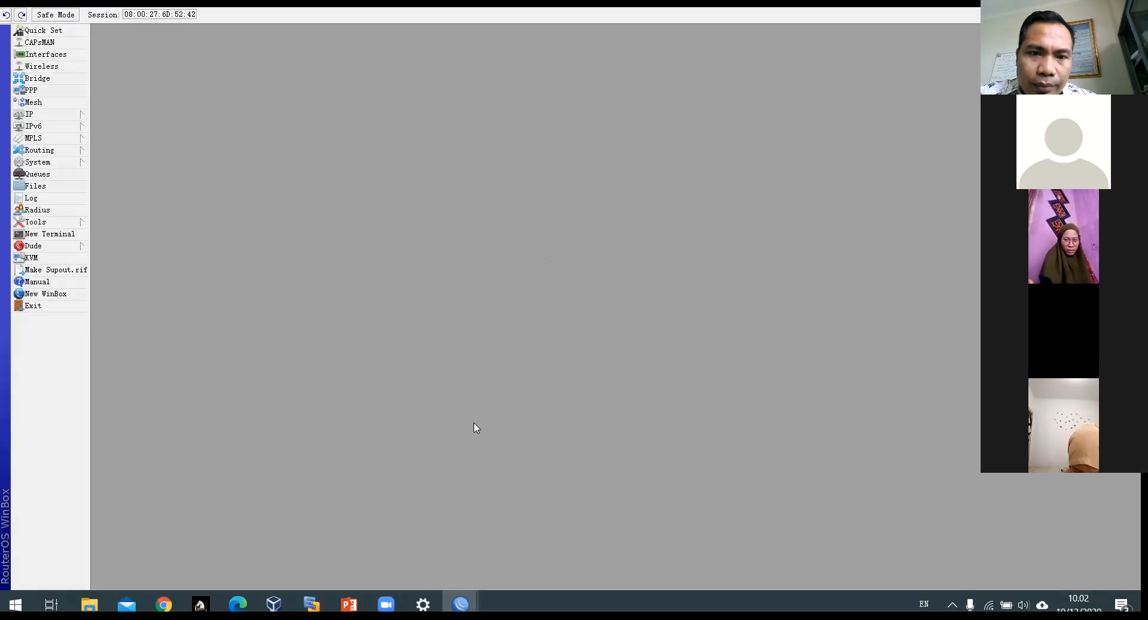
pyautogui.hotkey('alt', 'Tab')
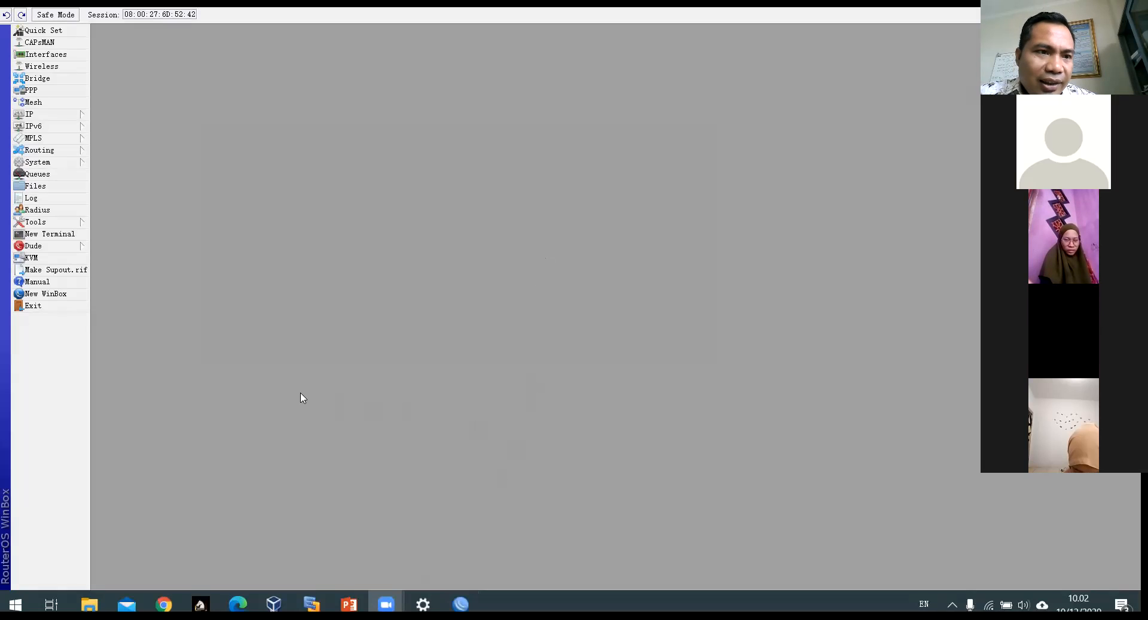
pyautogui.hotkey('alt', 'Tab')
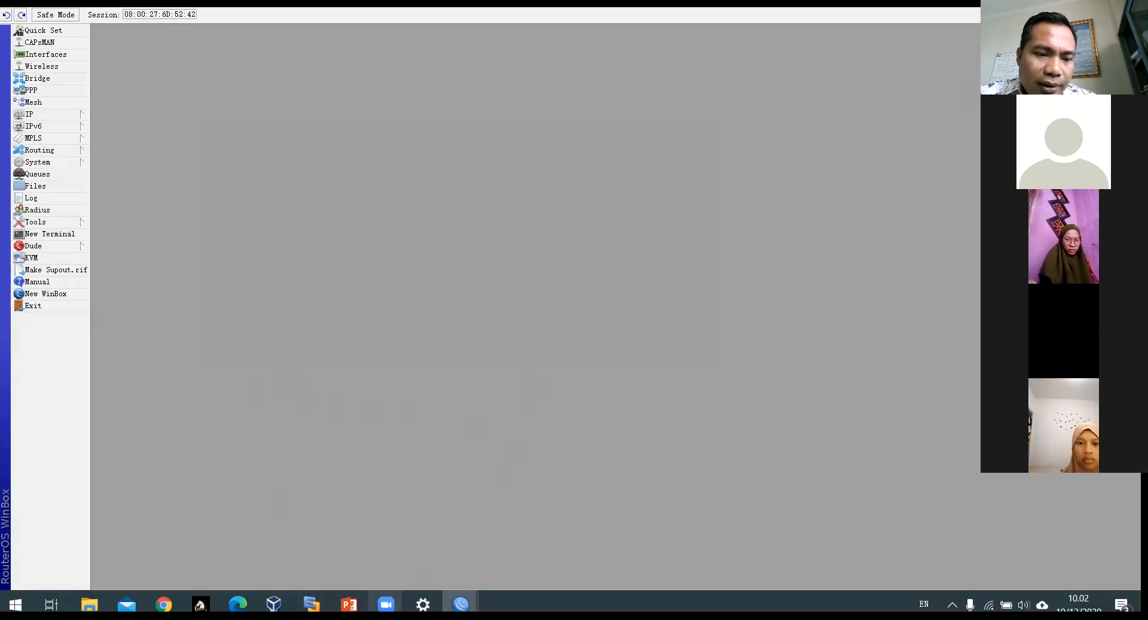
pyautogui.moveTo(348, 604)
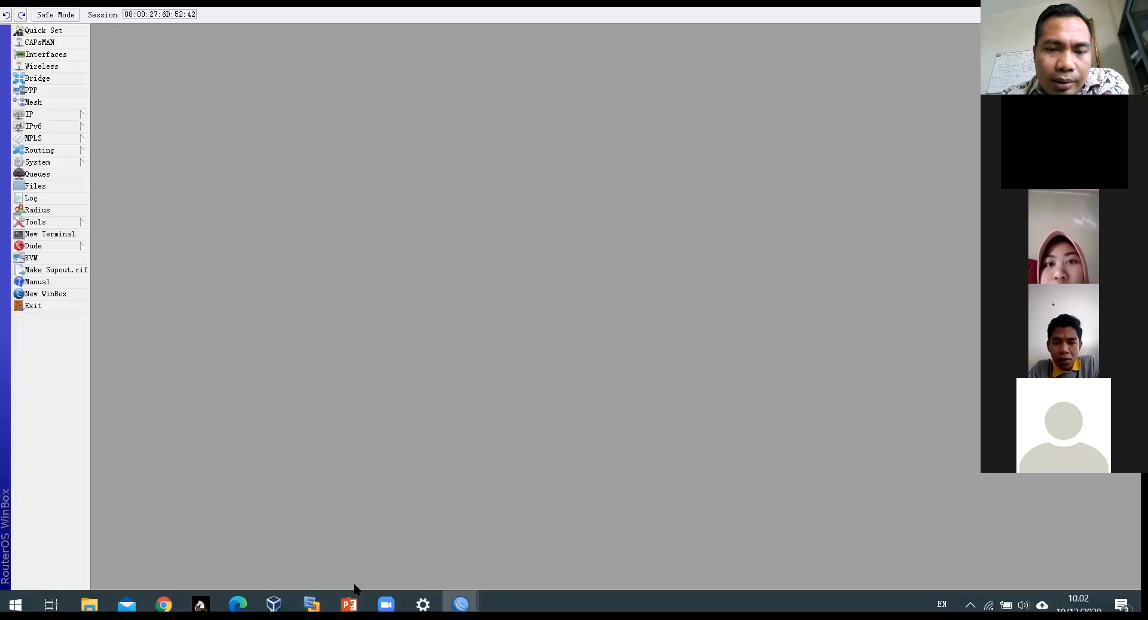
# Step: In Firewall NAT, create a new rule with chain srcnat and outgoing interface ether1
pyautogui.click(37, 113)
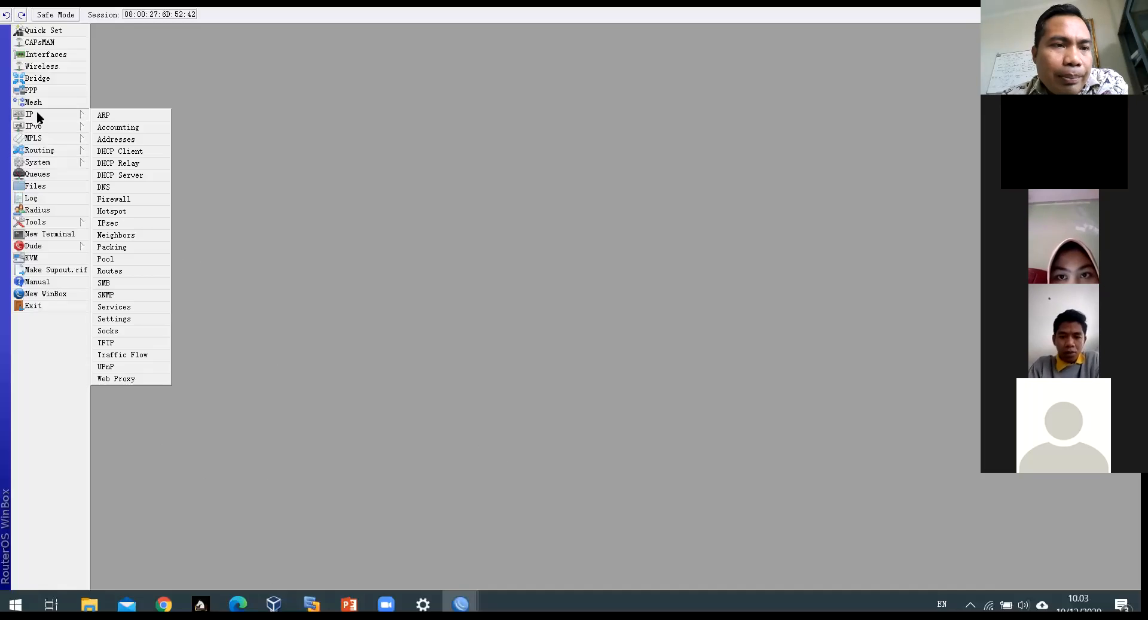
pyautogui.click(114, 198)
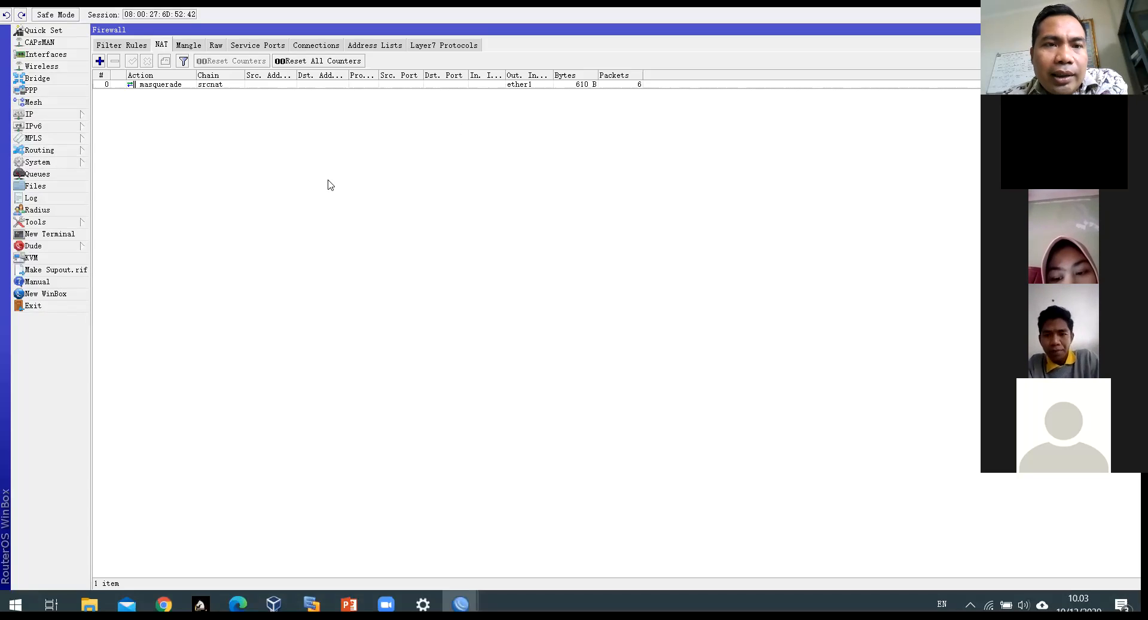
pyautogui.click(240, 85)
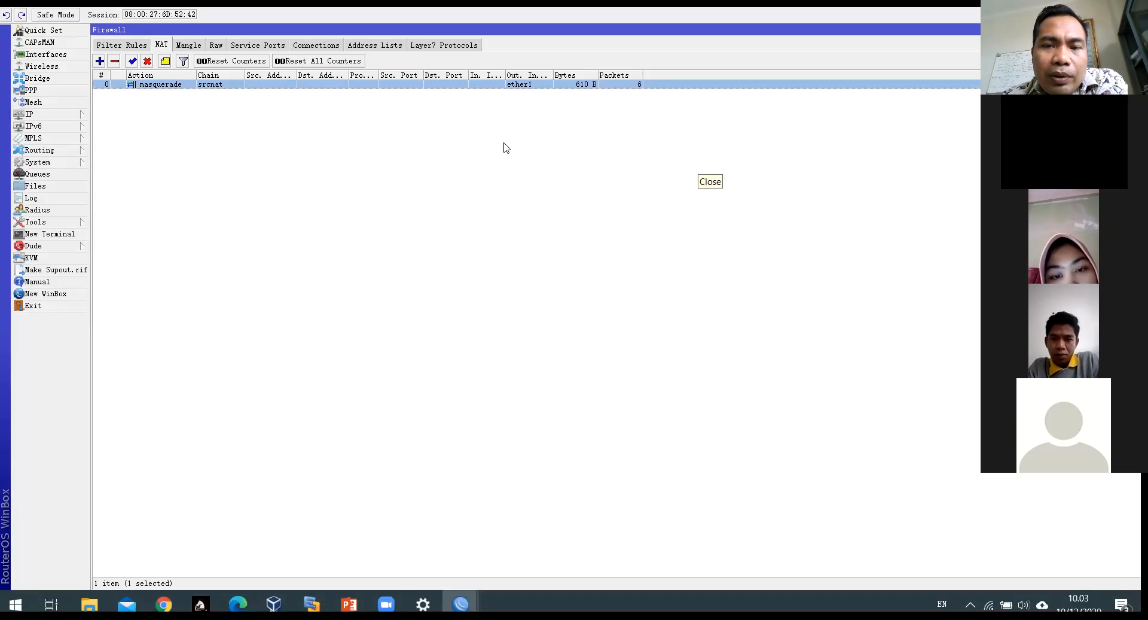
pyautogui.click(99, 61)
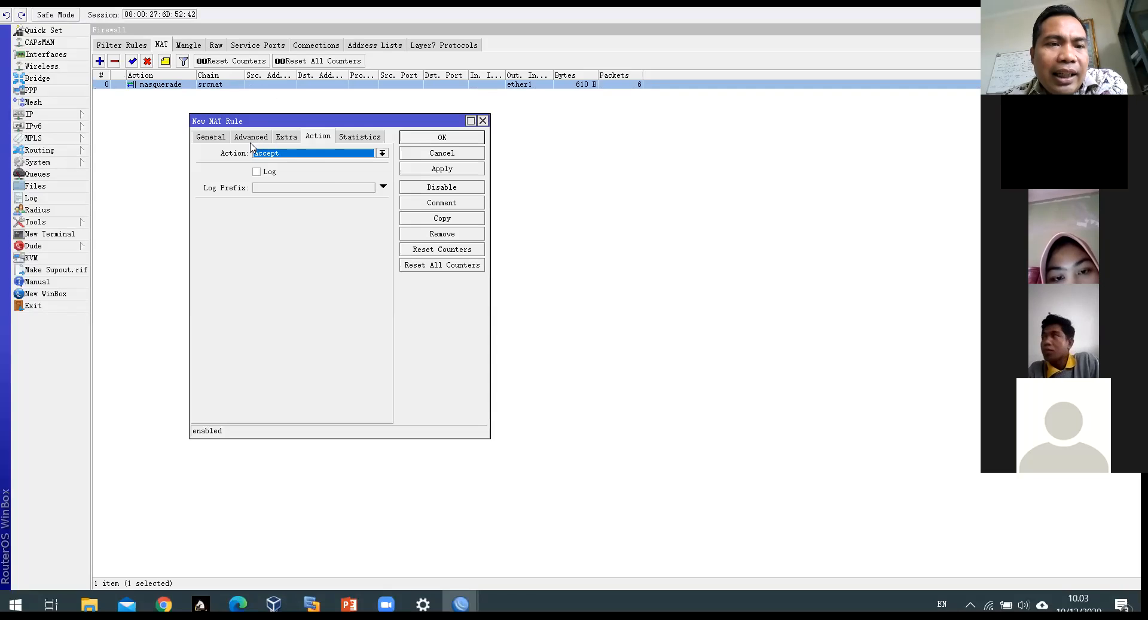
pyautogui.click(210, 137)
pyautogui.click(329, 153)
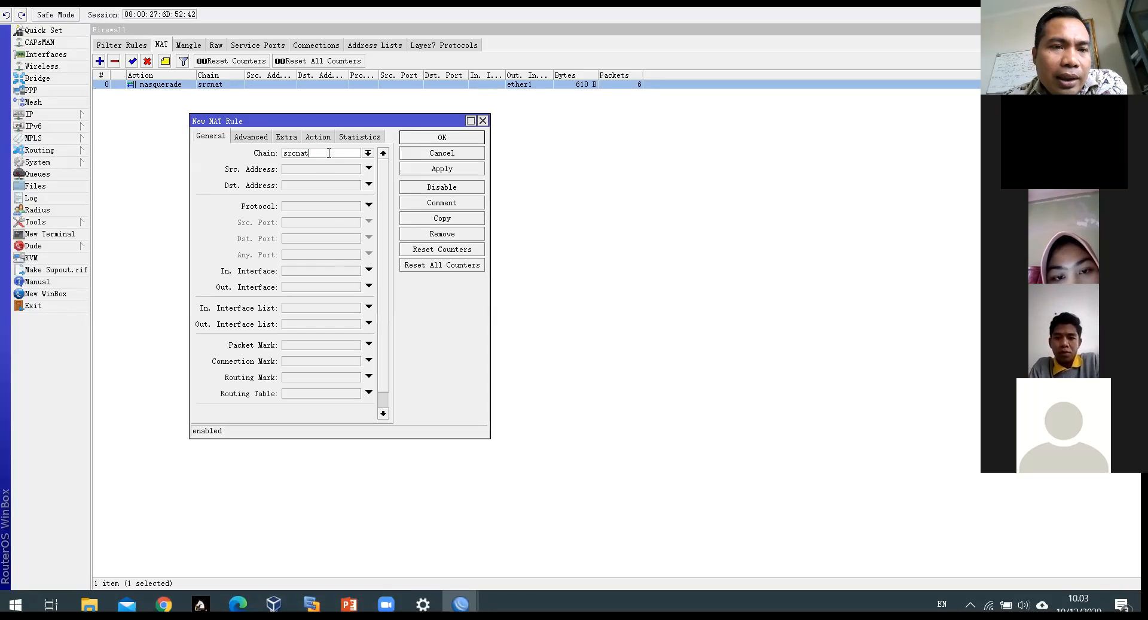
pyautogui.moveTo(324, 153); pyautogui.dragTo(267, 152)
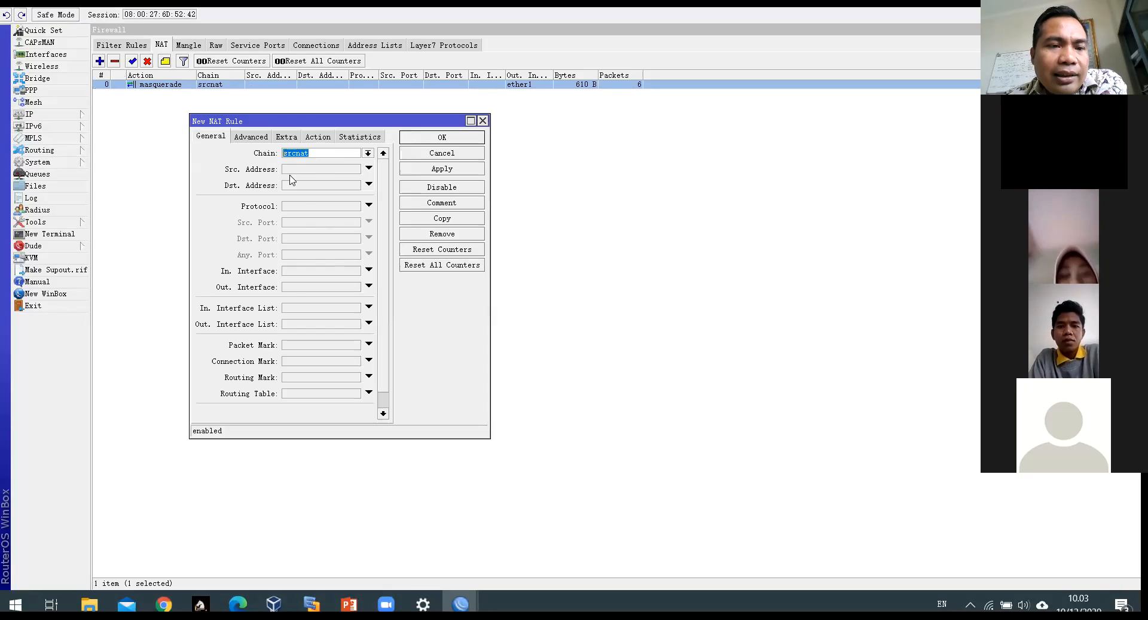
pyautogui.click(298, 287)
pyautogui.click(326, 289)
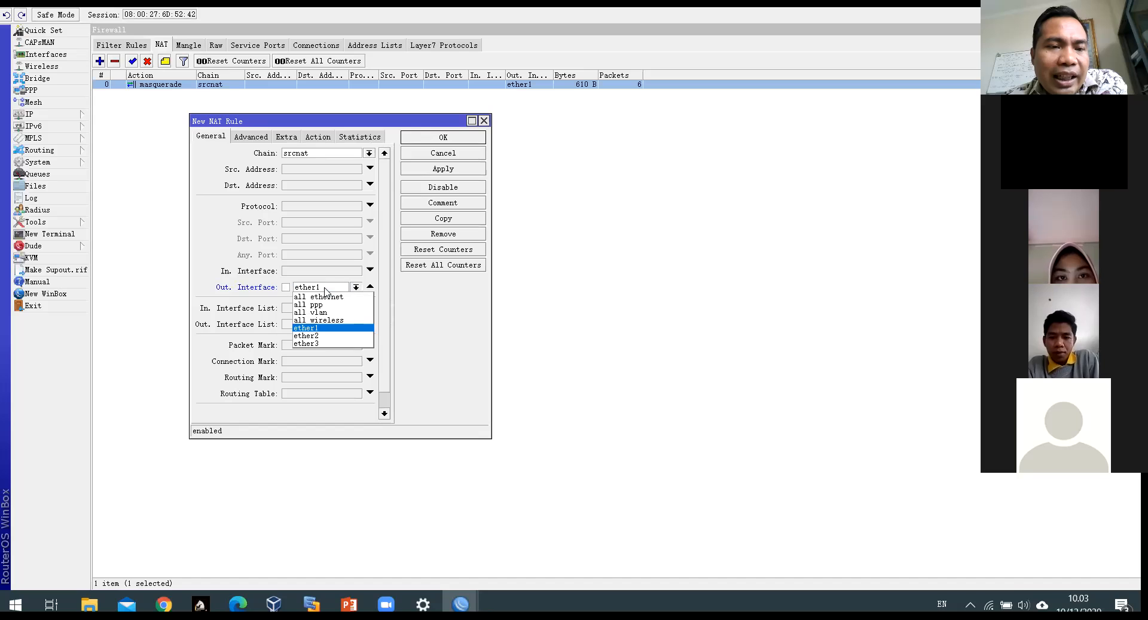
pyautogui.click(325, 289)
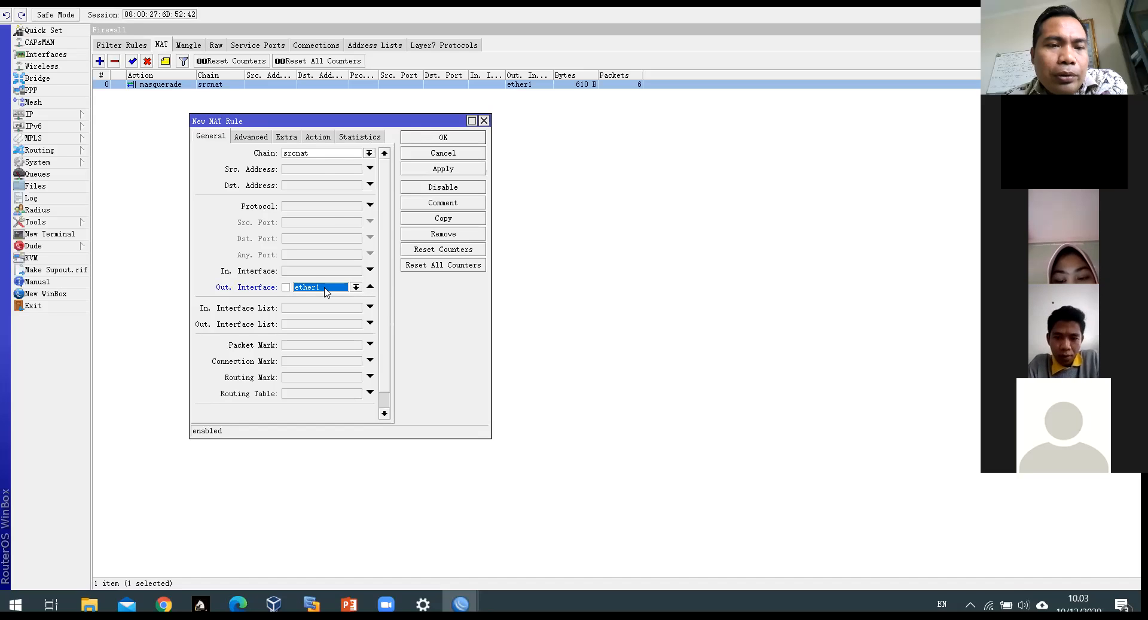
# Step: Set the rule's action to masquerade, save it, and close the Firewall window
pyautogui.click(318, 137)
pyautogui.click(278, 157)
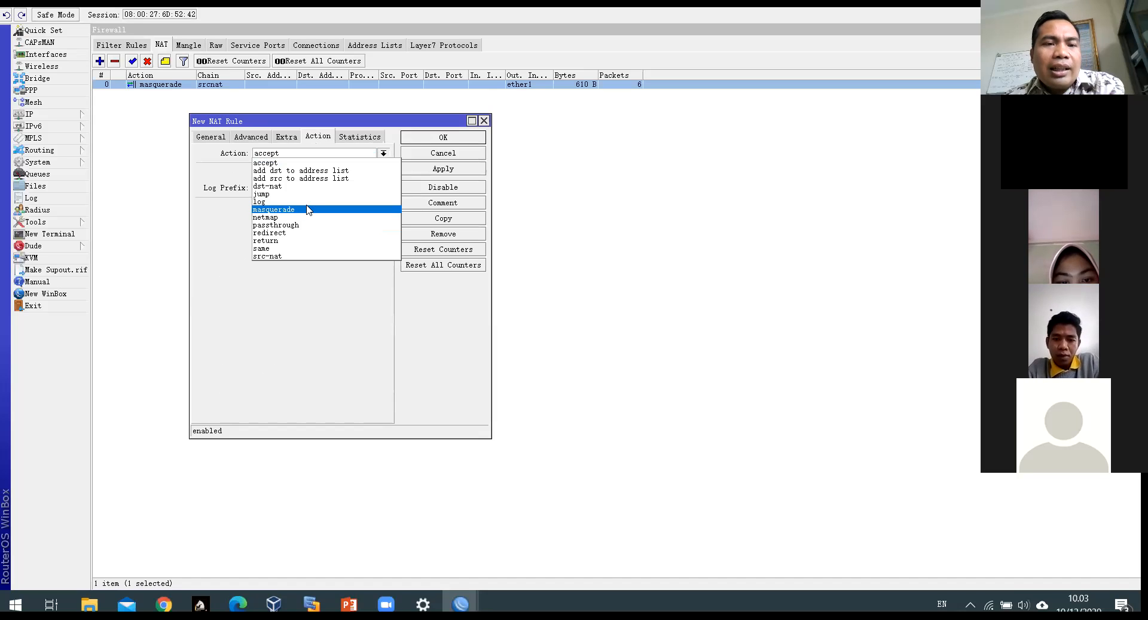
pyautogui.click(311, 209)
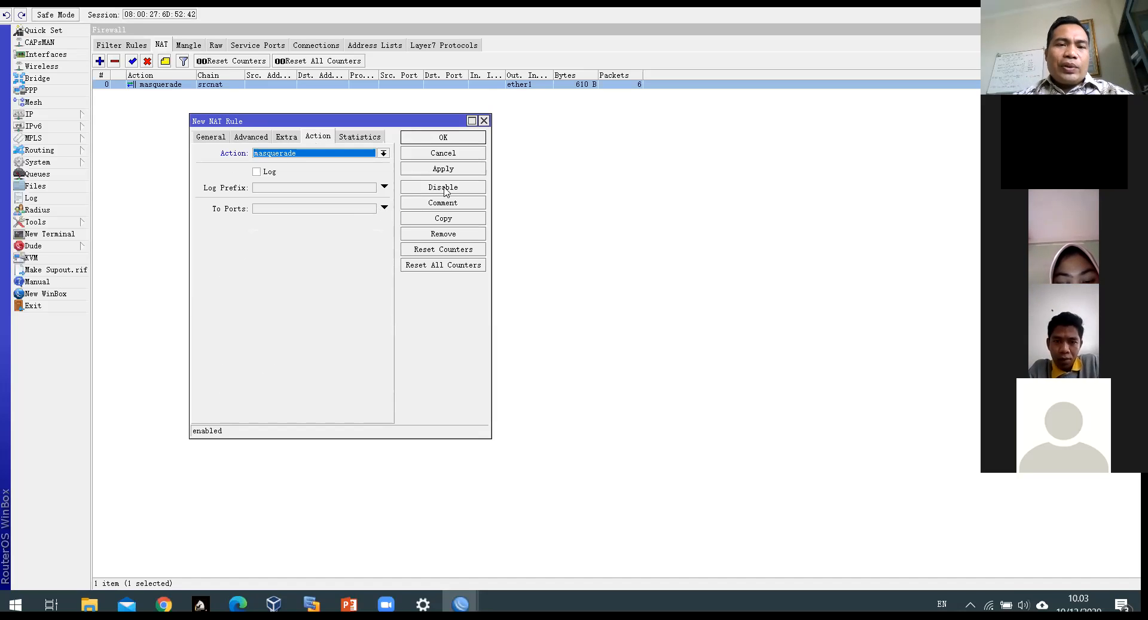
pyautogui.click(459, 138)
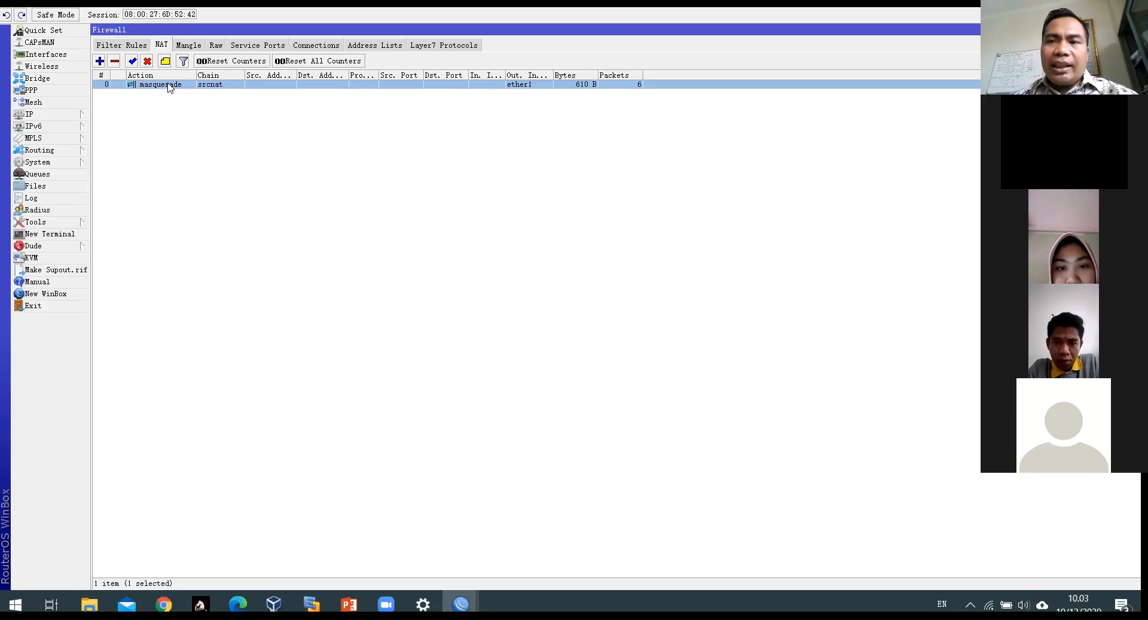
pyautogui.press('Escape')
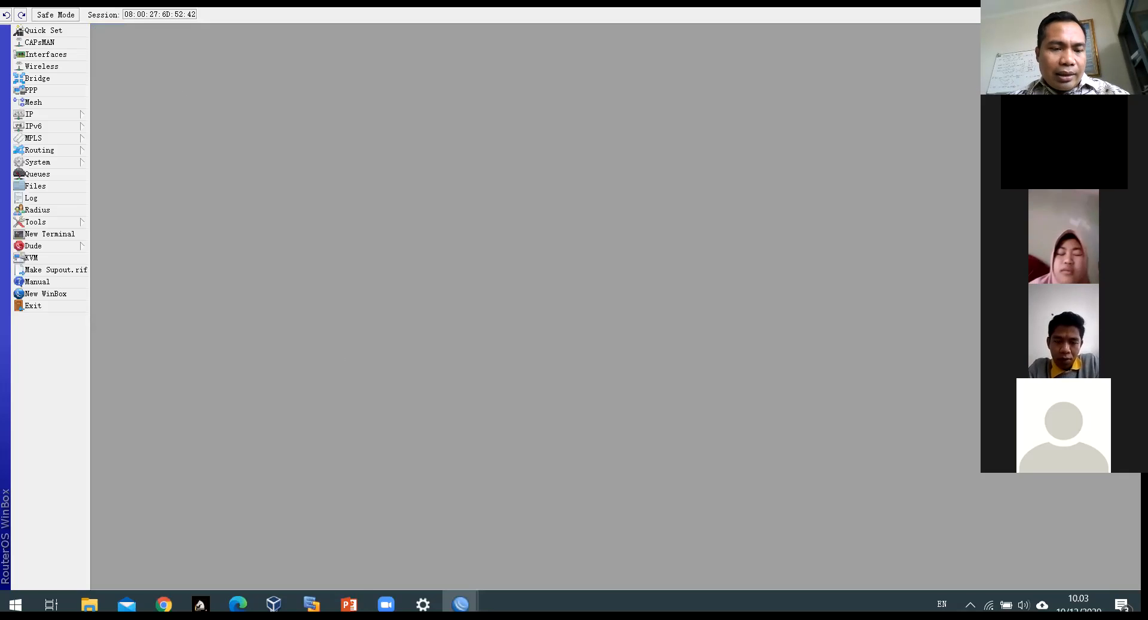
# Step: Advance the PowerPoint slide show to the 4 LANGKAH MikroTik configuration slide, then return to WinBox
pyautogui.moveTo(349, 604)
pyautogui.click(417, 563)
pyautogui.scroll(-5, 556, 323)
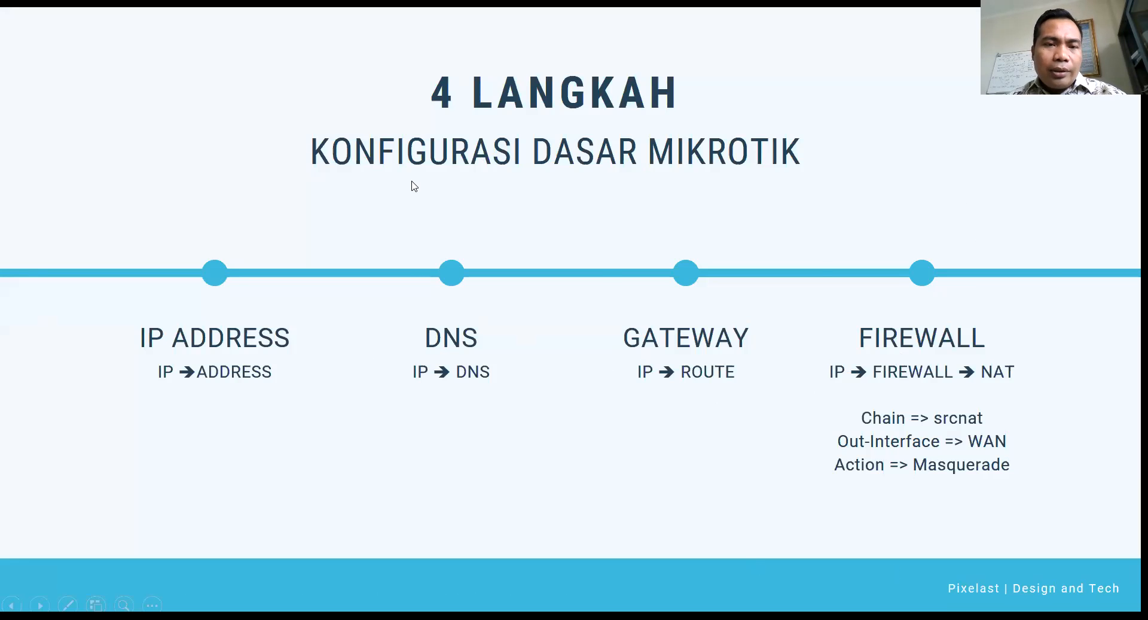
pyautogui.hotkey('alt', 'Tab')
pyautogui.click(392, 190)
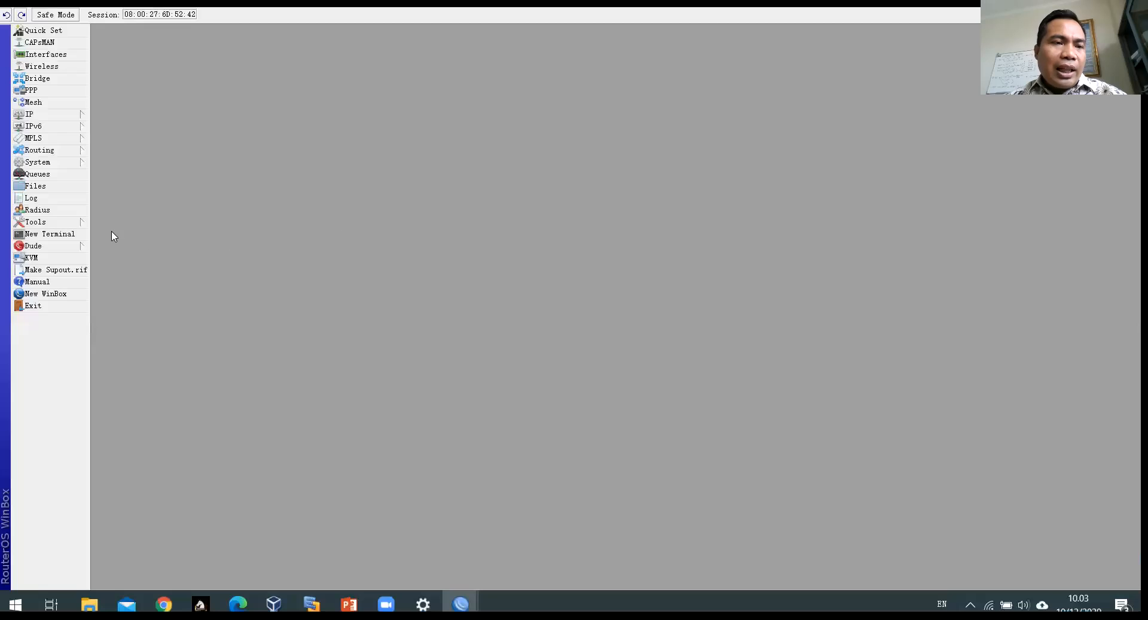
# Step: Open a router terminal beside the IP Route List and select the default route 0.0.0.0/0
pyautogui.click(52, 234)
pyautogui.moveTo(415, 197); pyautogui.dragTo(412, 129)
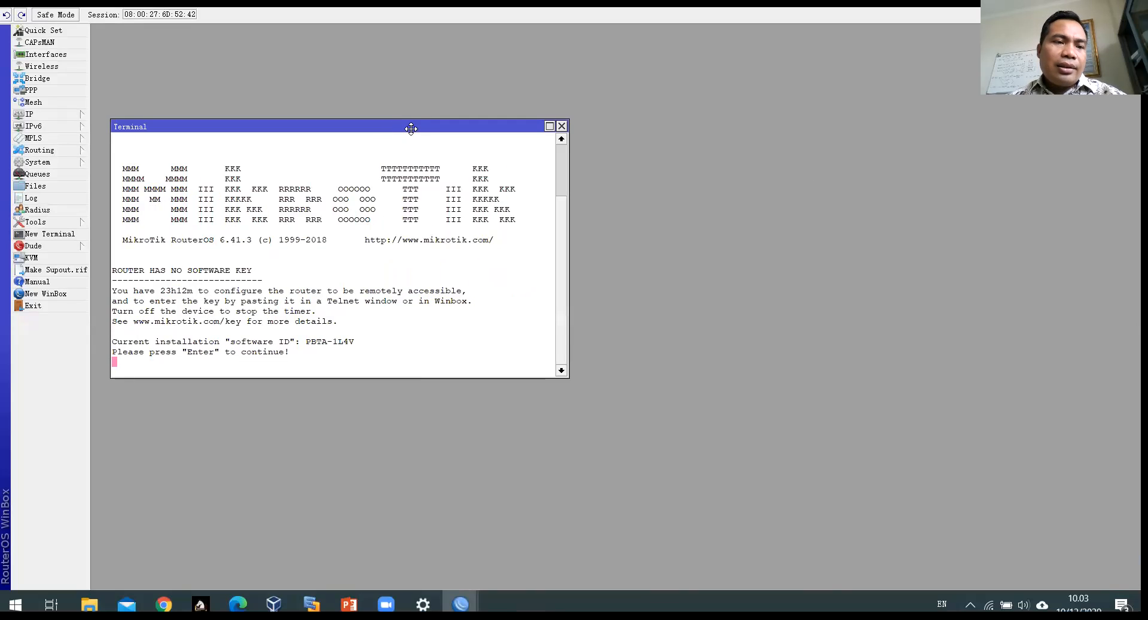
pyautogui.press('Return')
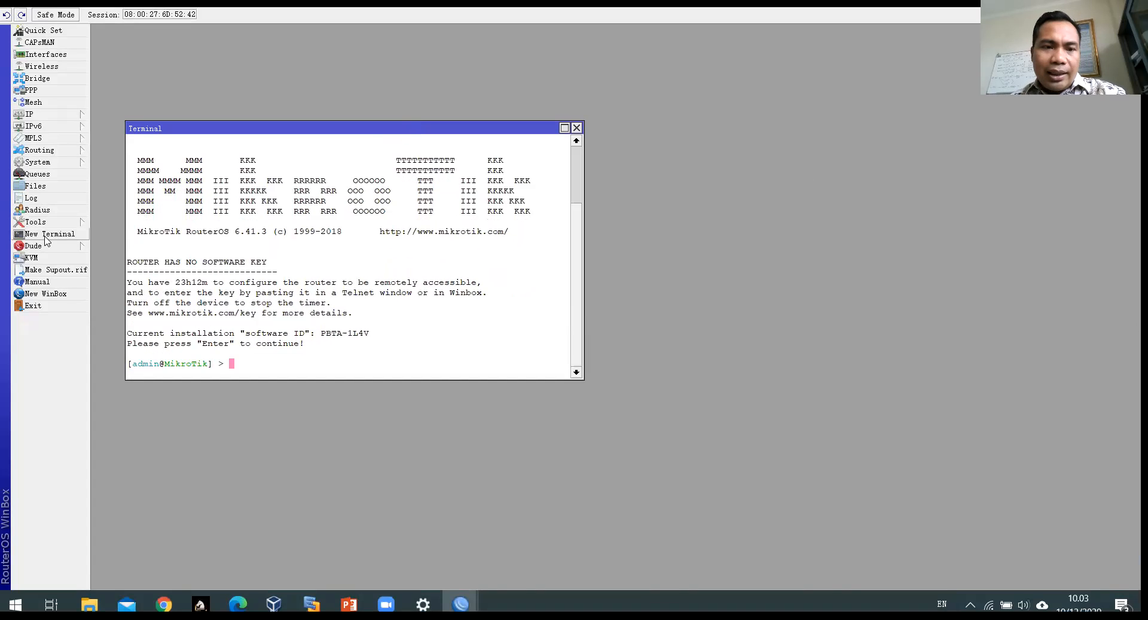
pyautogui.press('Return')
pyautogui.press('Return')
pyautogui.press('Return')
pyautogui.press('Return')
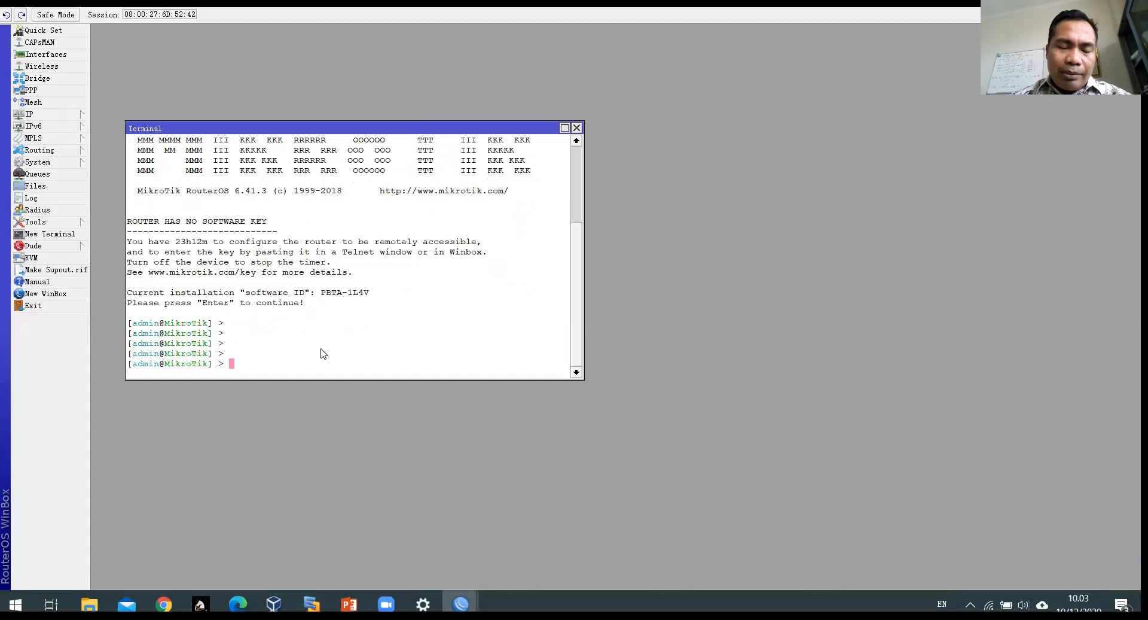
pyautogui.write('ping')
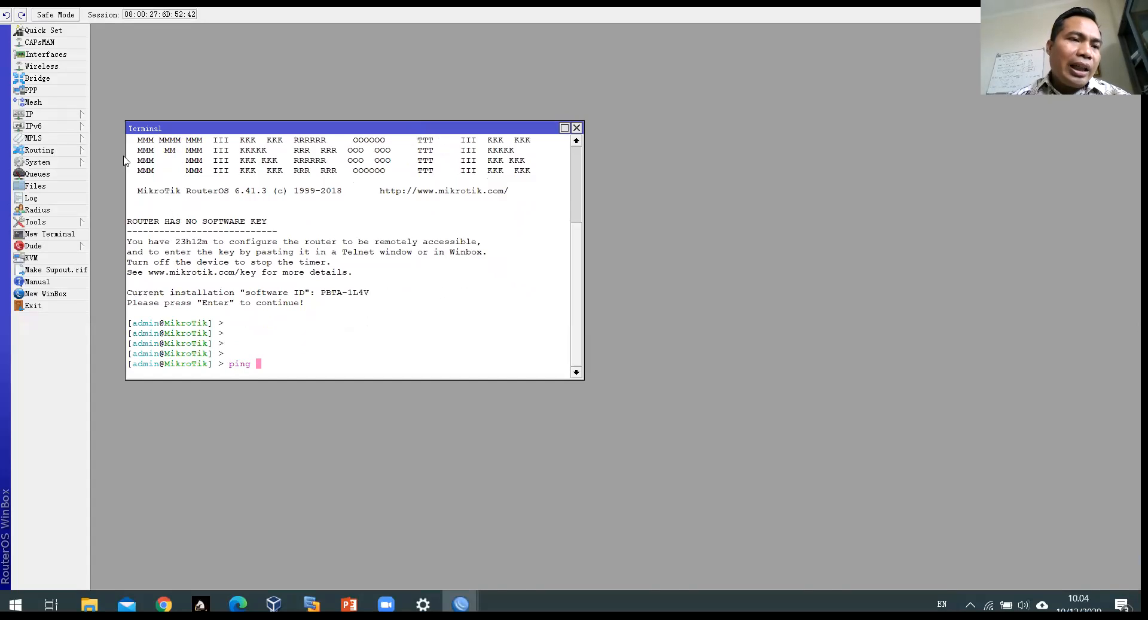
pyautogui.click(48, 113)
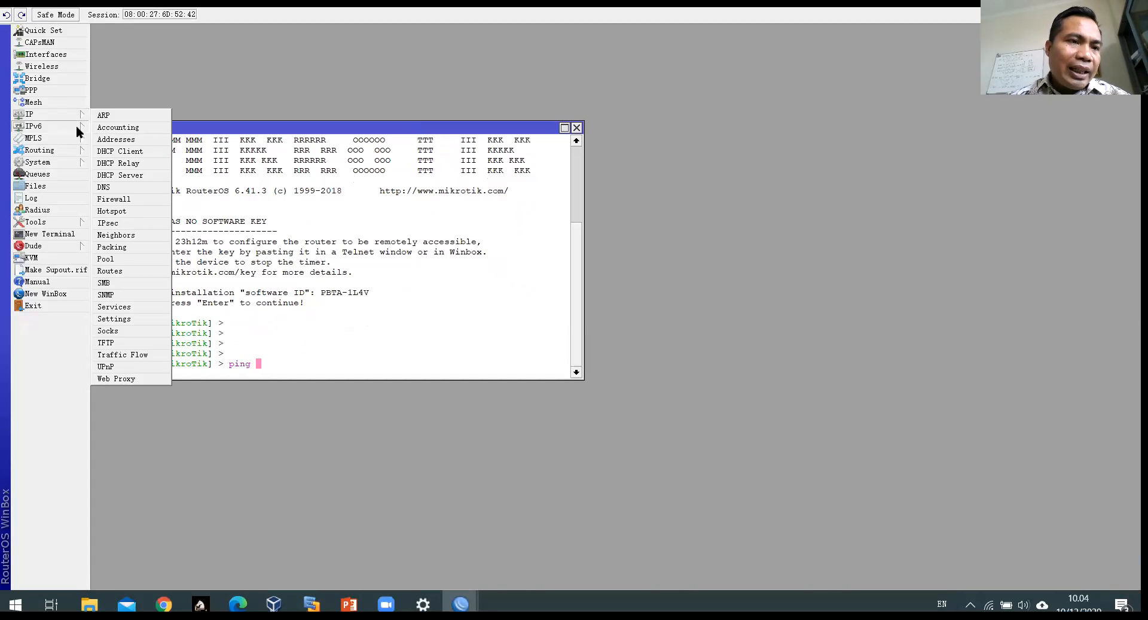
pyautogui.click(40, 116)
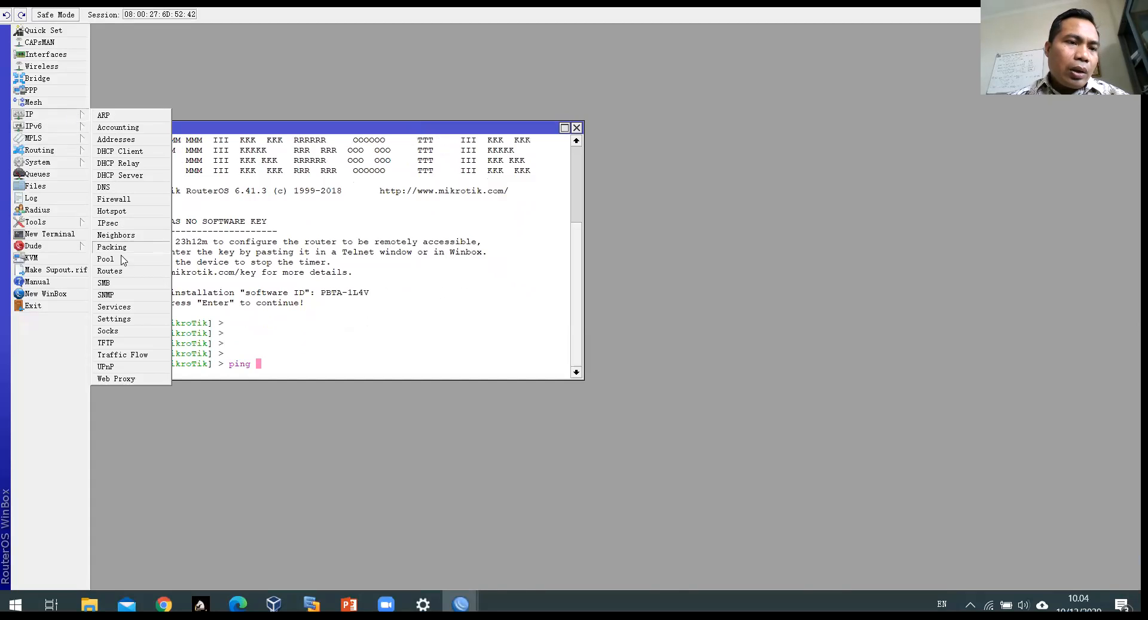
pyautogui.click(114, 270)
pyautogui.moveTo(345, 108); pyautogui.dragTo(406, 70)
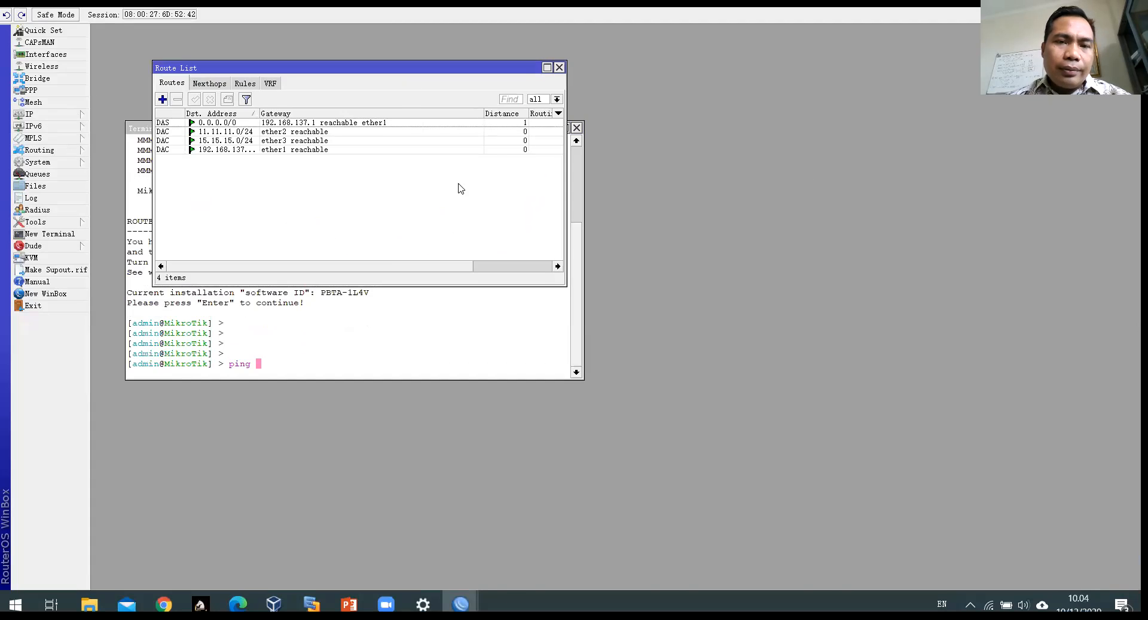
pyautogui.doubleClick(361, 306)
pyautogui.moveTo(358, 128); pyautogui.dragTo(333, 226)
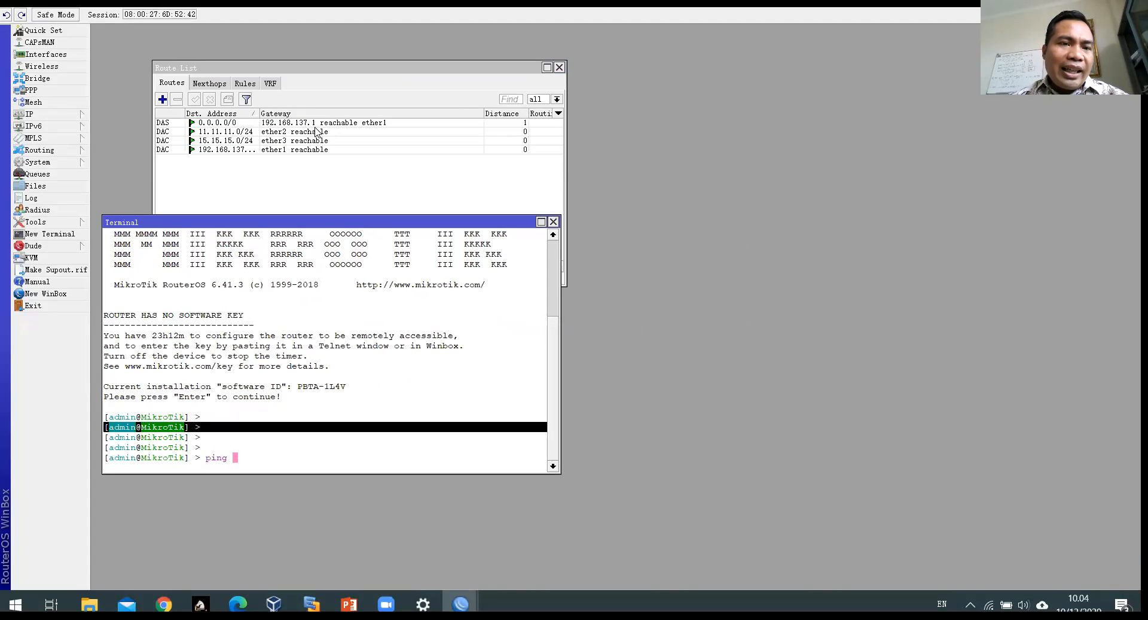
pyautogui.click(290, 124)
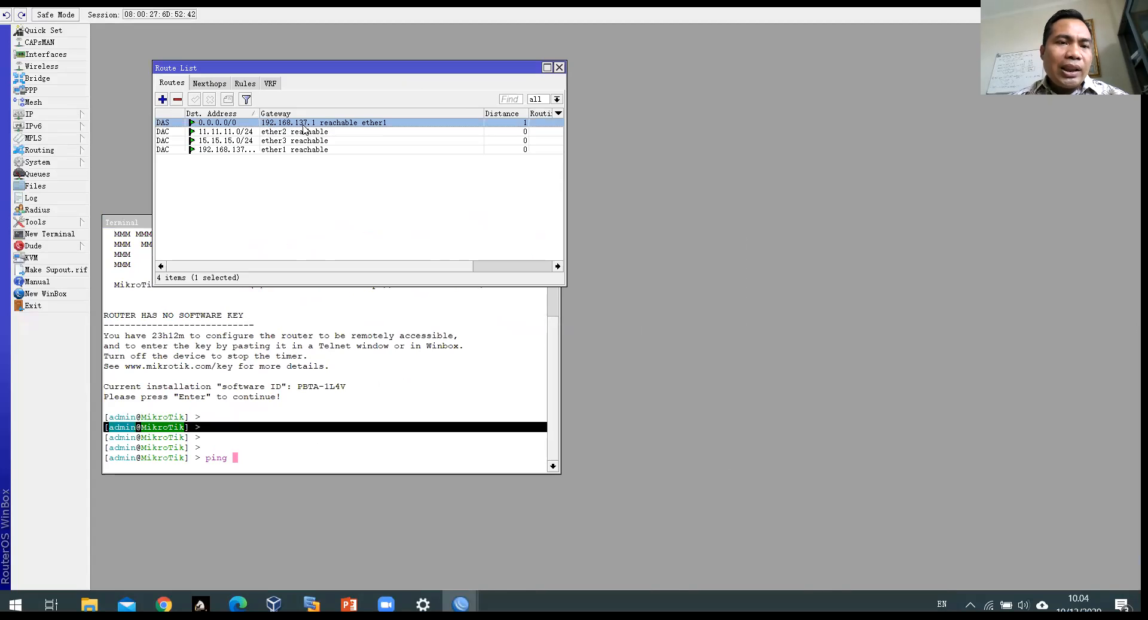
# Step: Ping gateway 192.168.137.1 from the terminal, getting 13 of 13 replies, then open Windows network settings
pyautogui.click(269, 467)
pyautogui.write('ping 192.168.137.1')
pyautogui.press('Return')
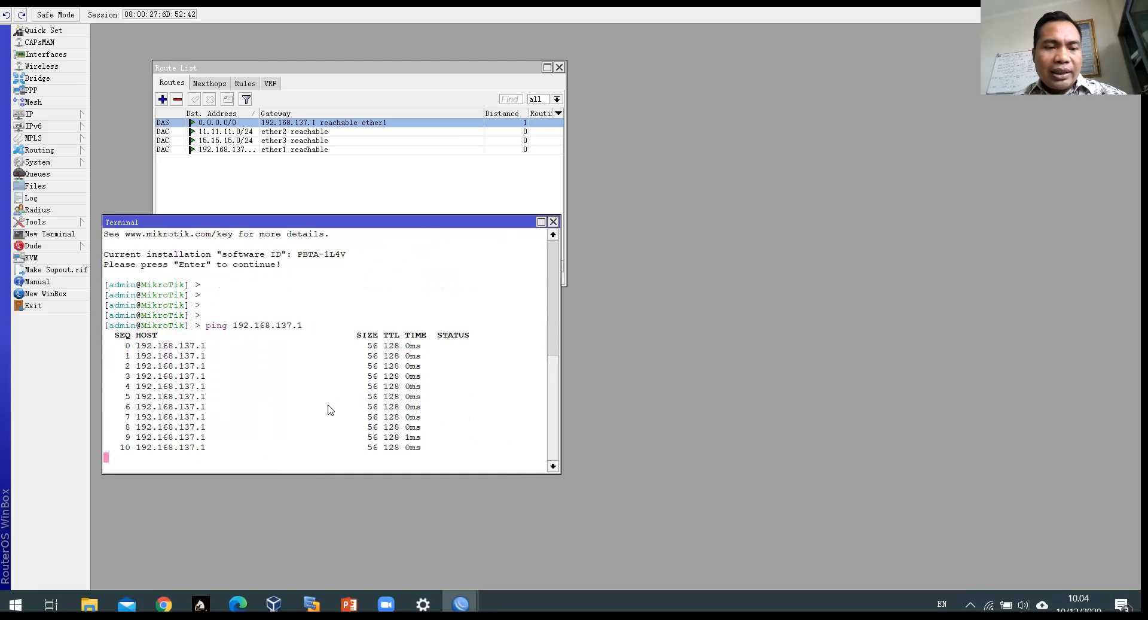
pyautogui.hotkey('ctrl', 'c')
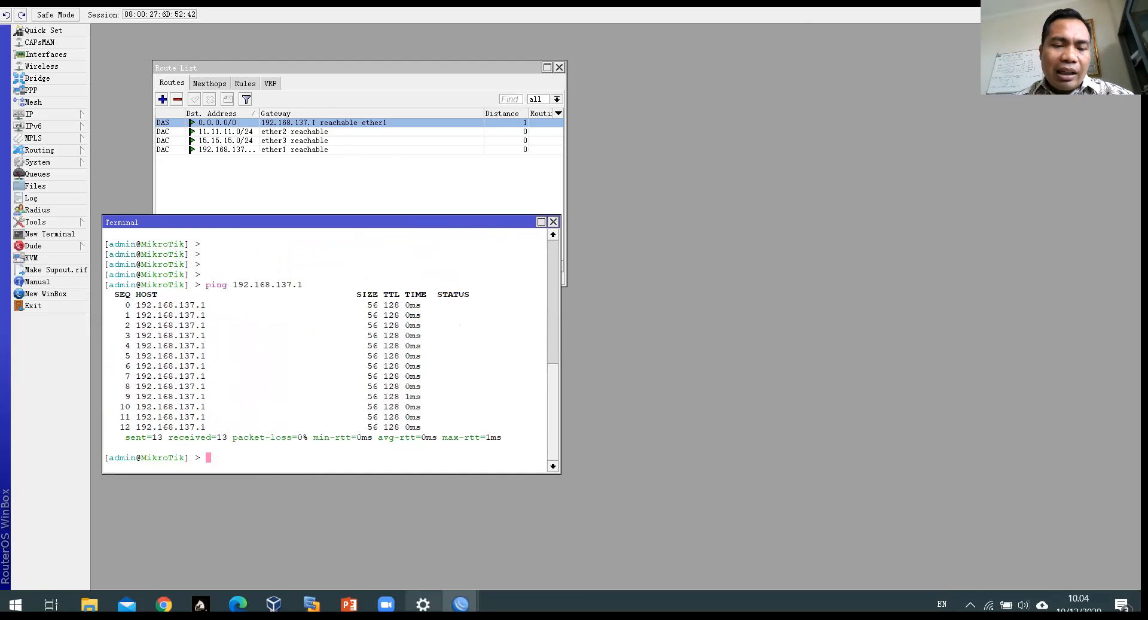
pyautogui.click(423, 604)
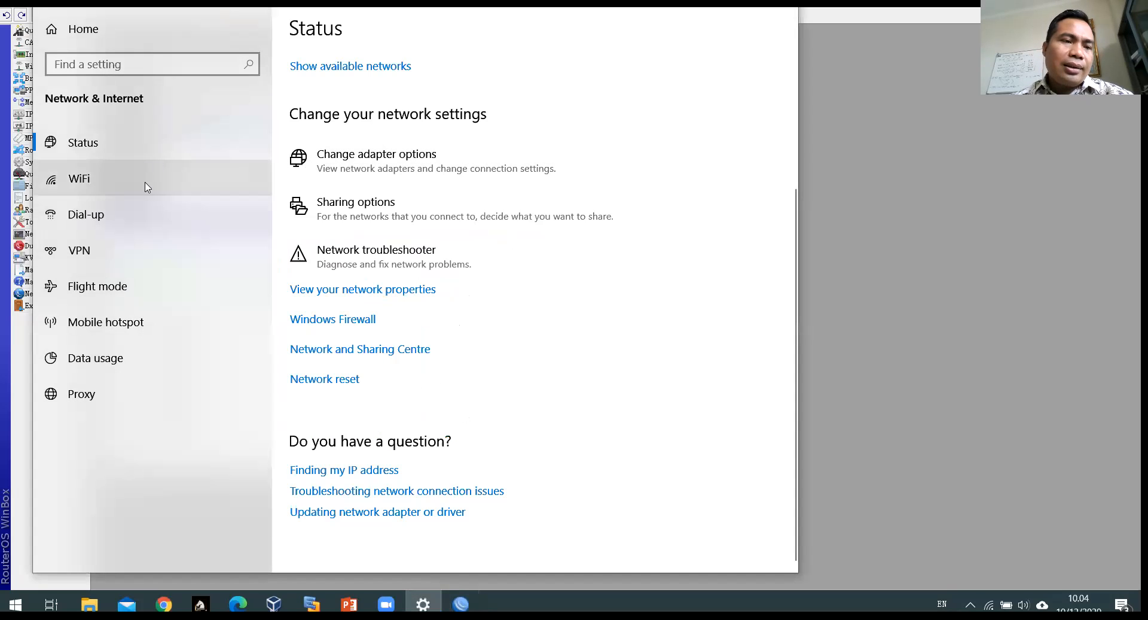
# Step: Turn off Windows Defender Firewall for the Domain network, then bring WinBox back to the front
pyautogui.click(349, 321)
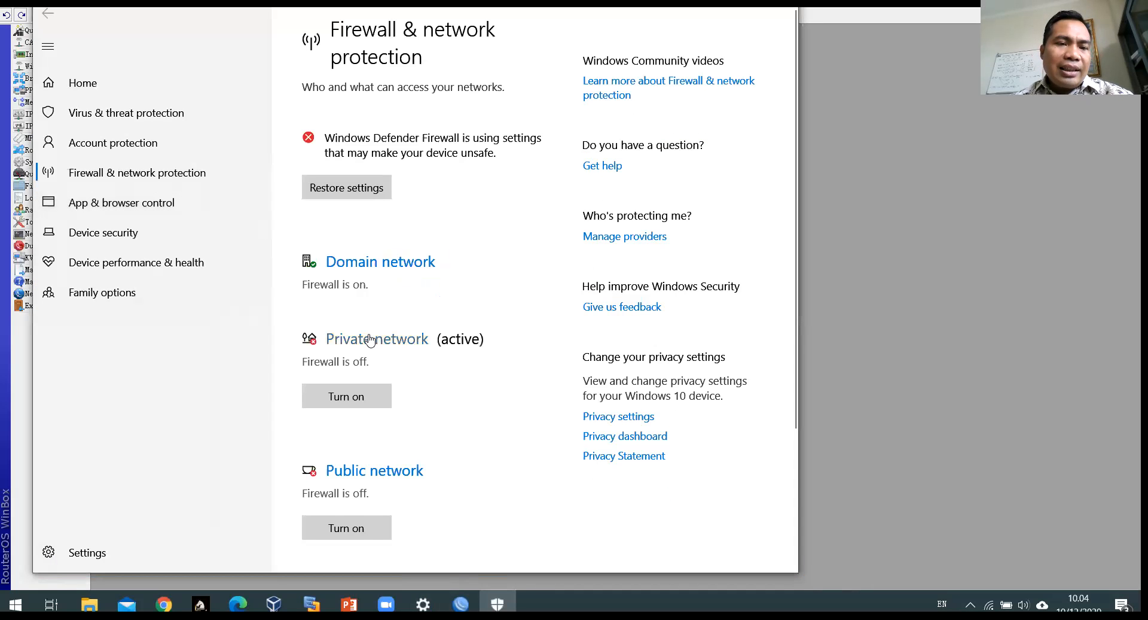
pyautogui.scroll(-3, 369, 341)
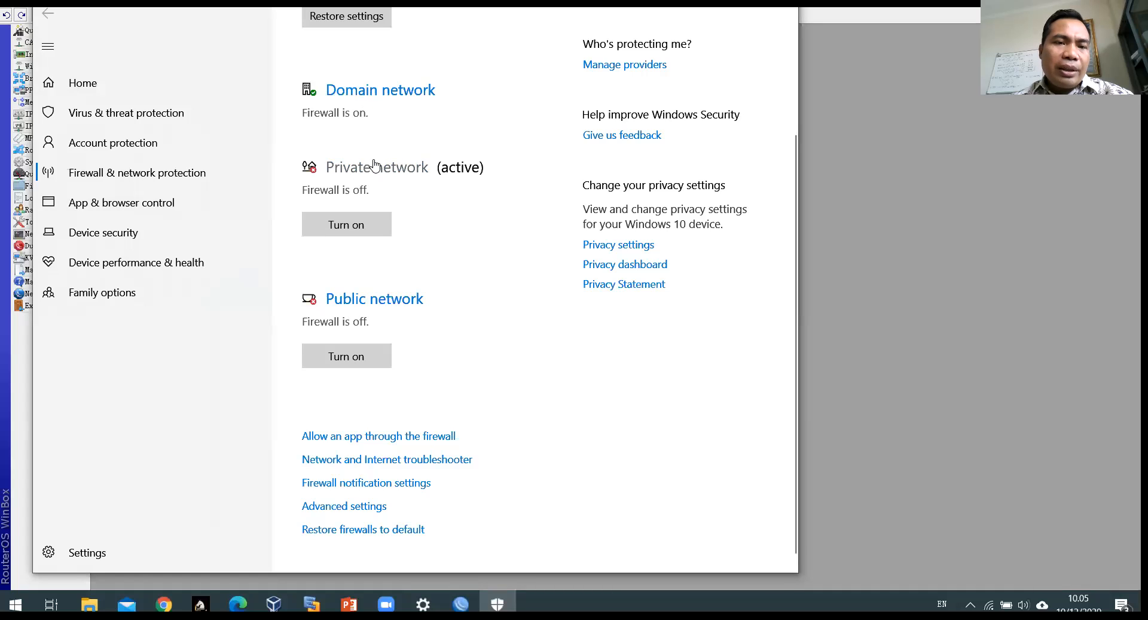
pyautogui.click(387, 91)
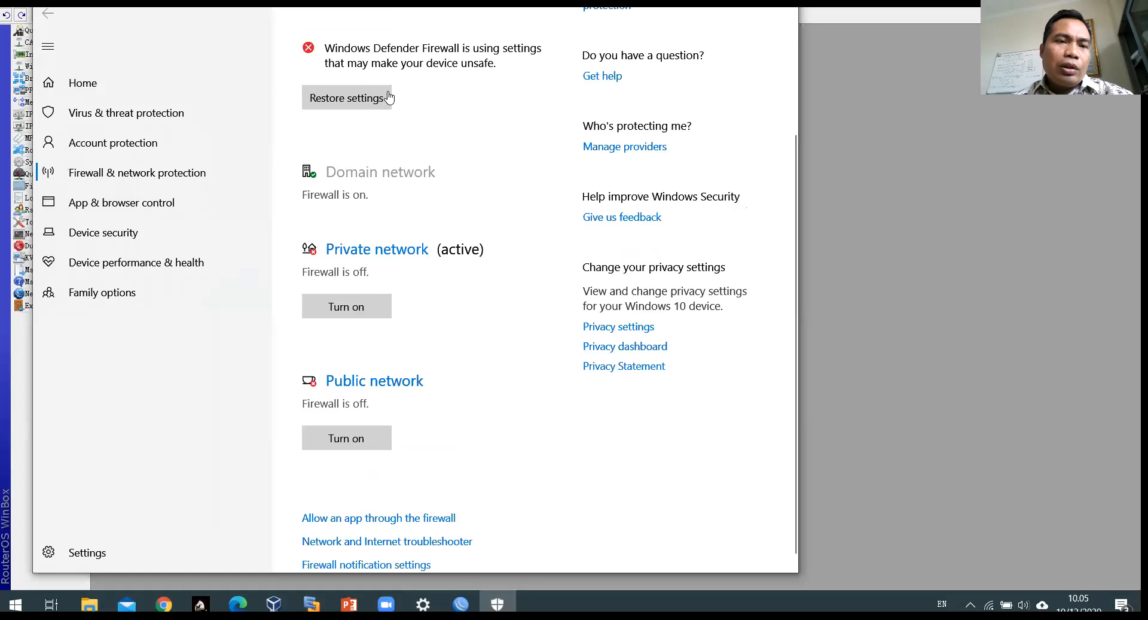
pyautogui.click(331, 305)
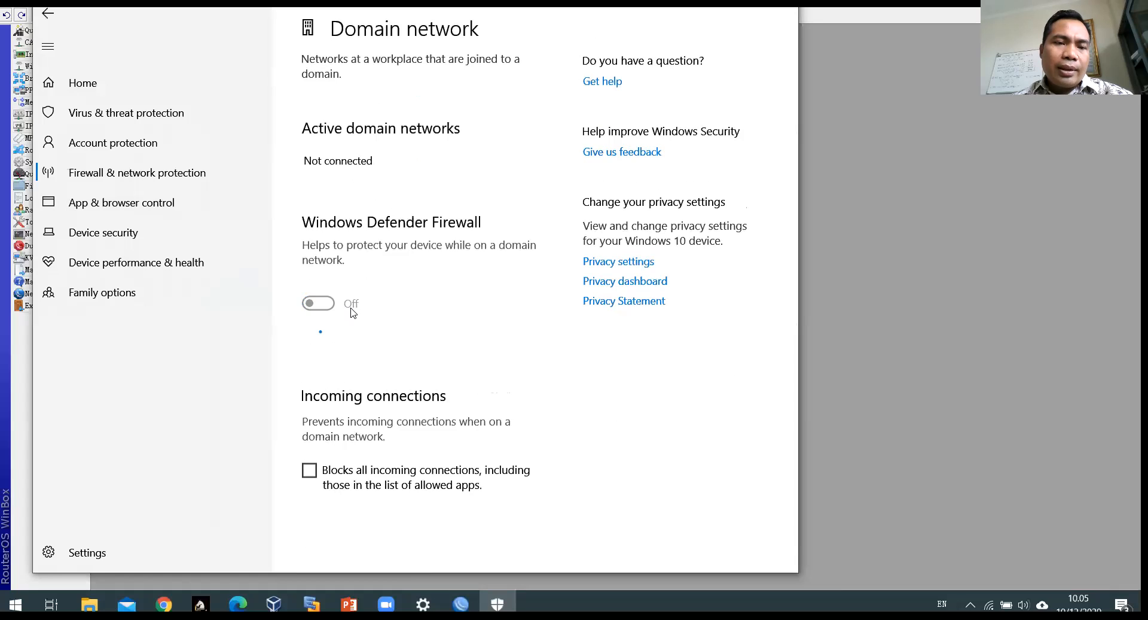
pyautogui.click(120, 179)
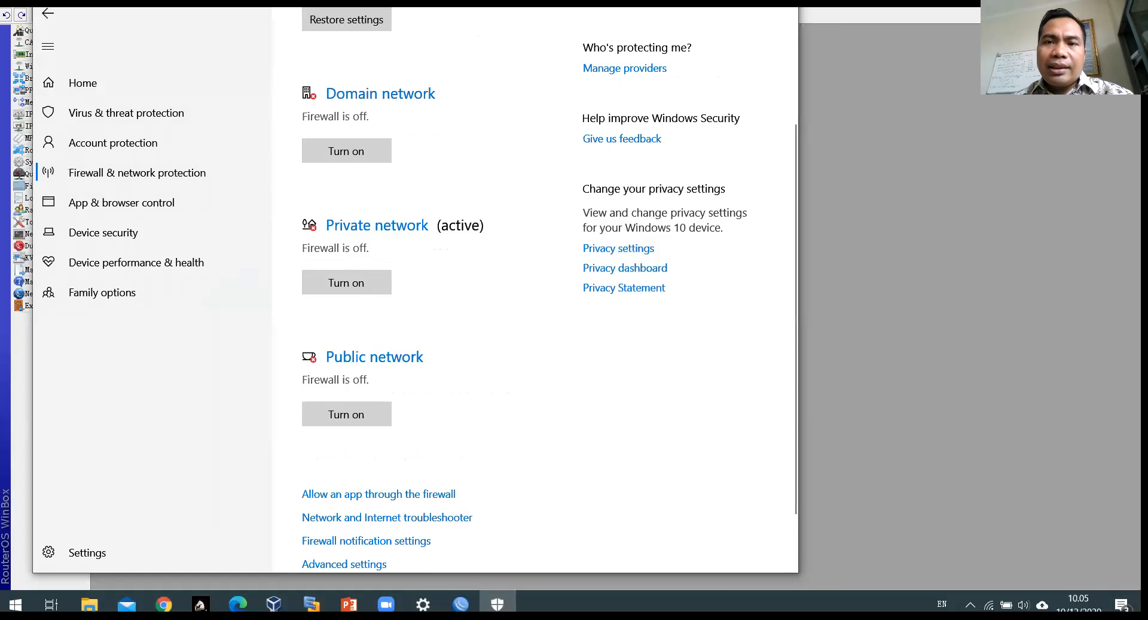
pyautogui.click(702, 10)
pyautogui.click(850, 269)
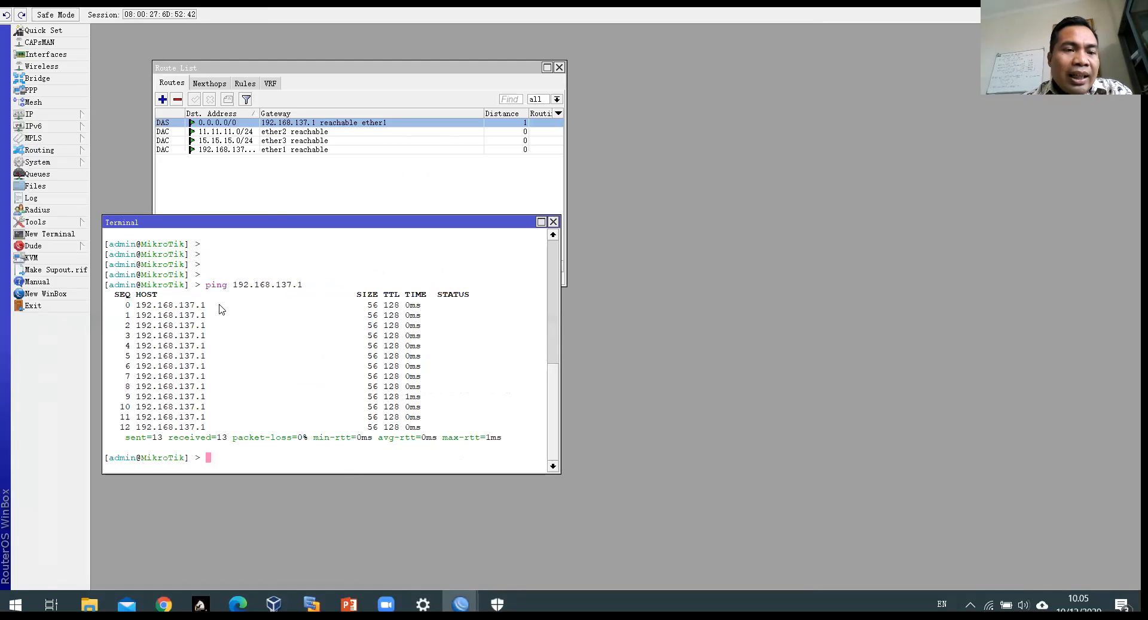
# Step: Ping 8.8.8.8 from the WinBox terminal, stopping it after 9 sent and 8 received
pyautogui.moveTo(202, 284); pyautogui.dragTo(297, 287)
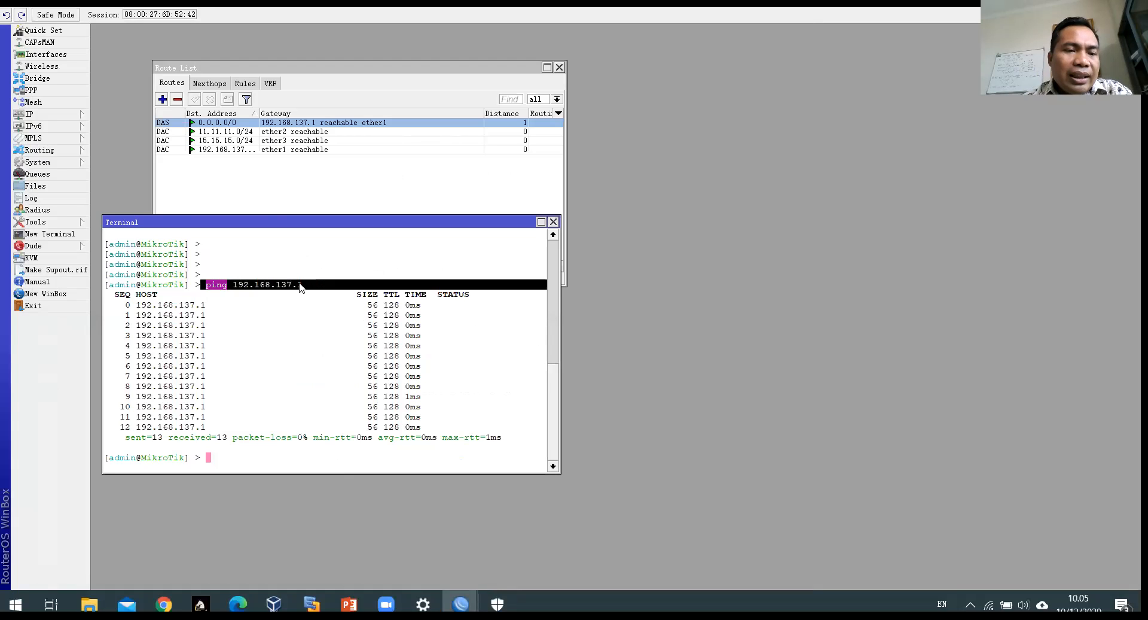
pyautogui.click(251, 460)
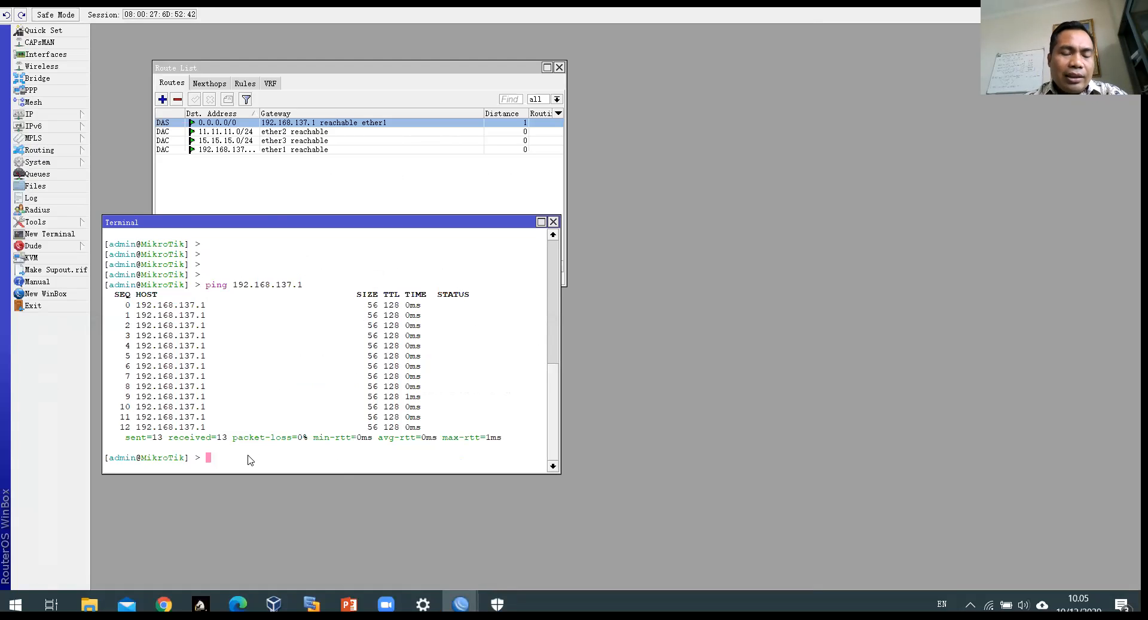
pyautogui.write('ping ')
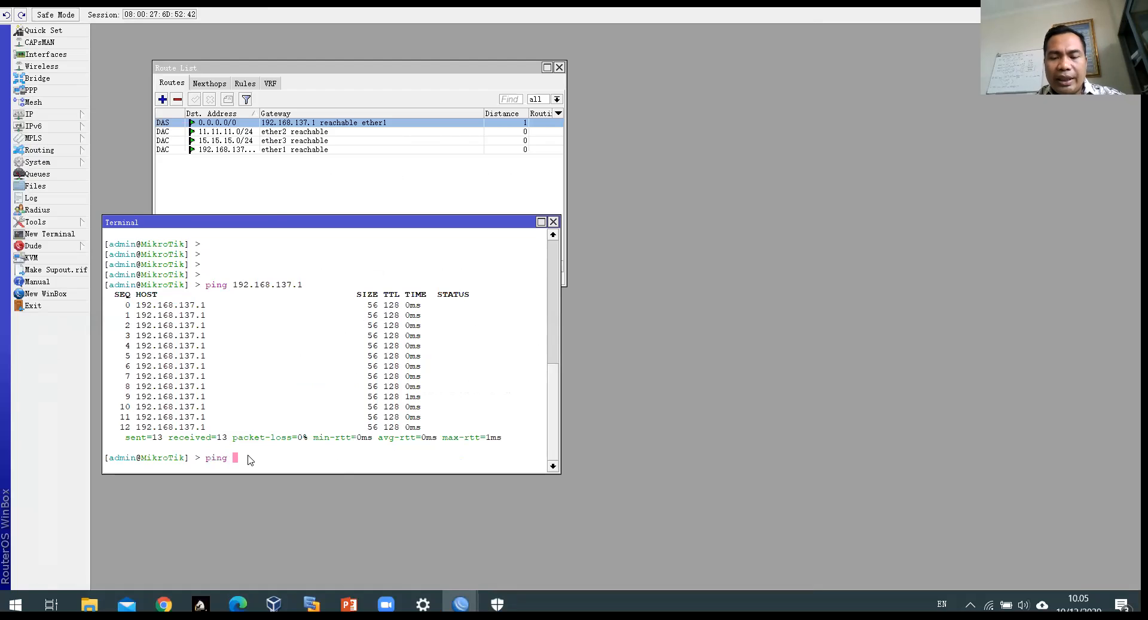
pyautogui.write('8.8.8.8')
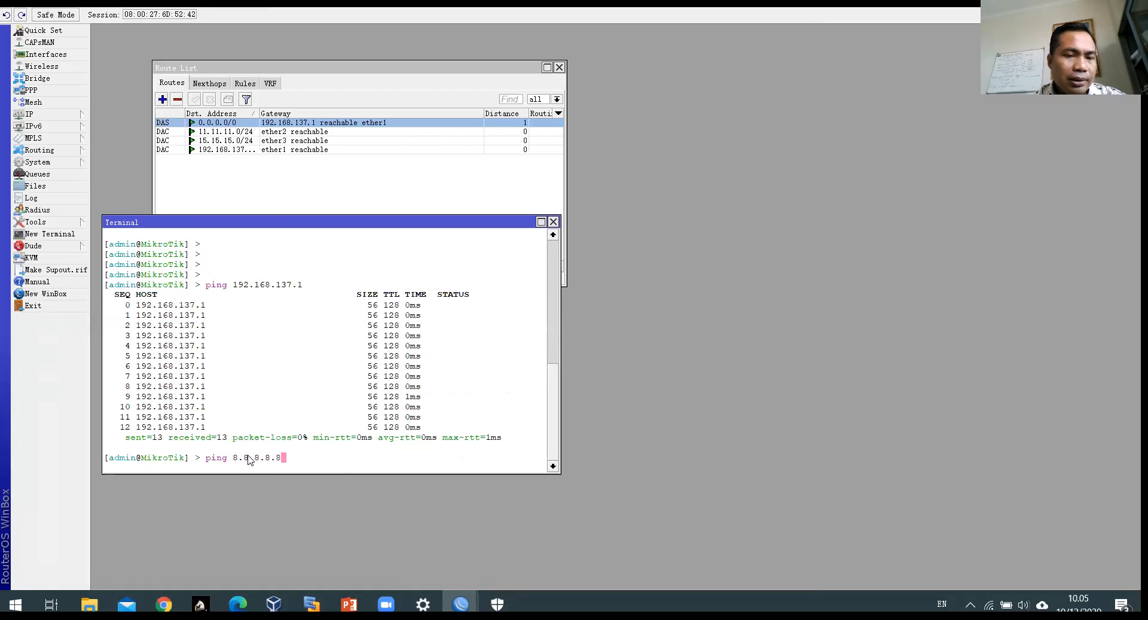
pyautogui.press('BackSpace')
pyautogui.press('BackSpace')
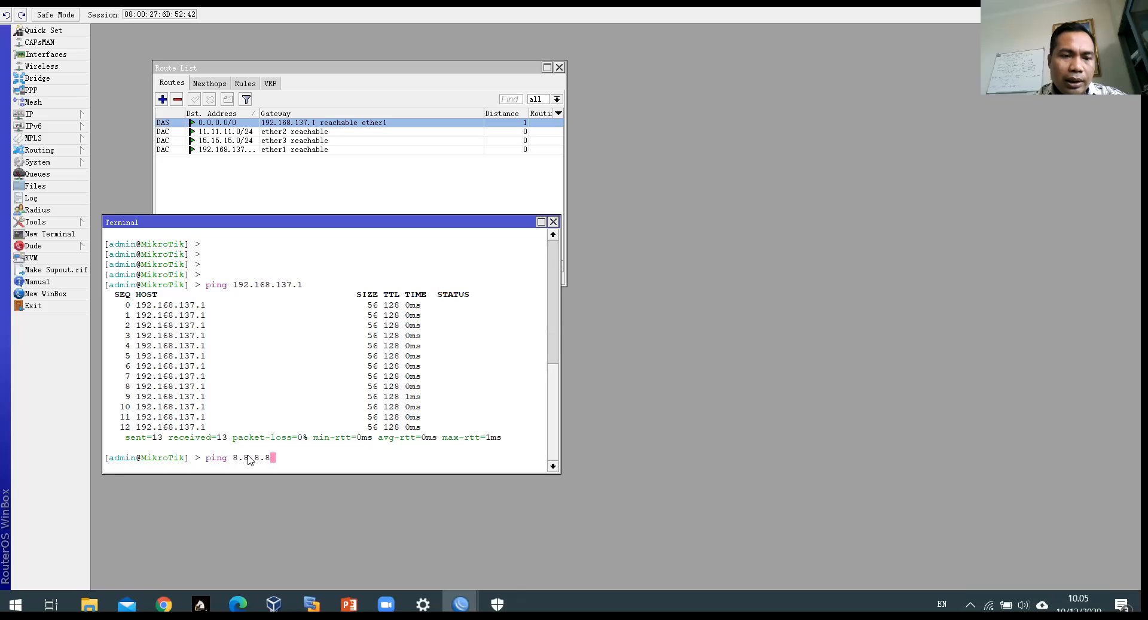
pyautogui.press('Return')
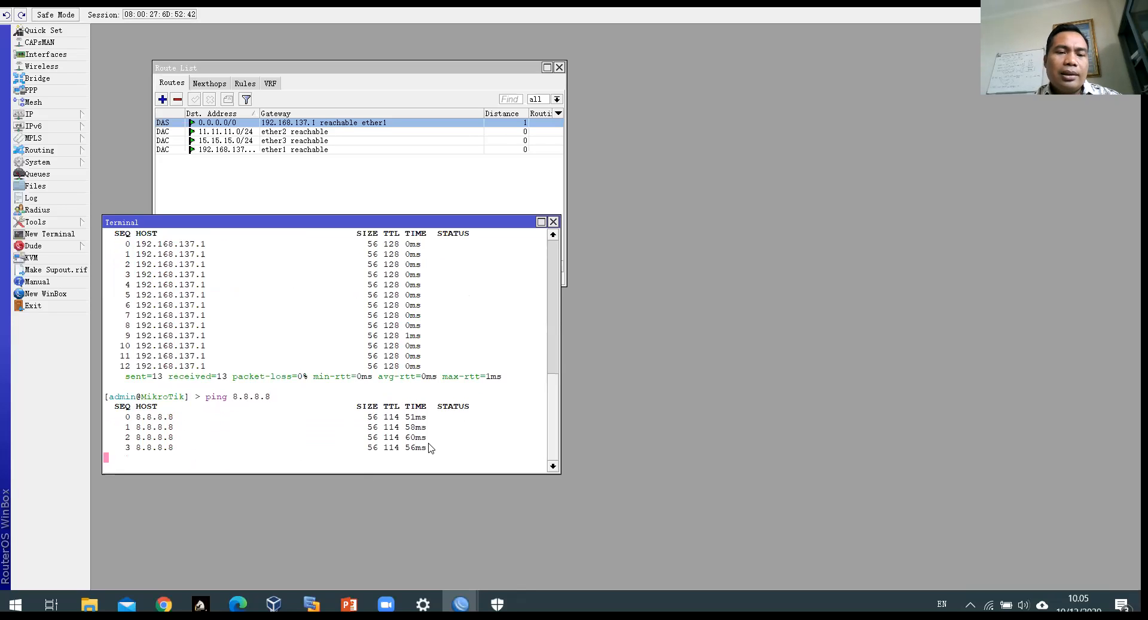
pyautogui.moveTo(427, 447); pyautogui.dragTo(357, 393)
pyautogui.click(339, 446)
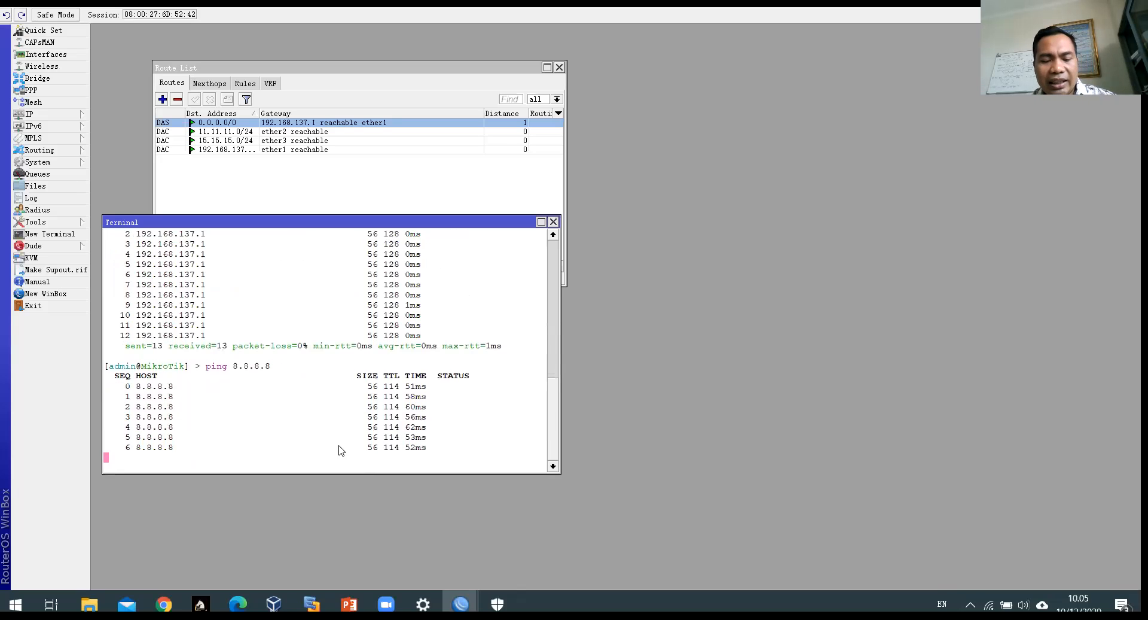
pyautogui.hotkey('ctrl', 'c')
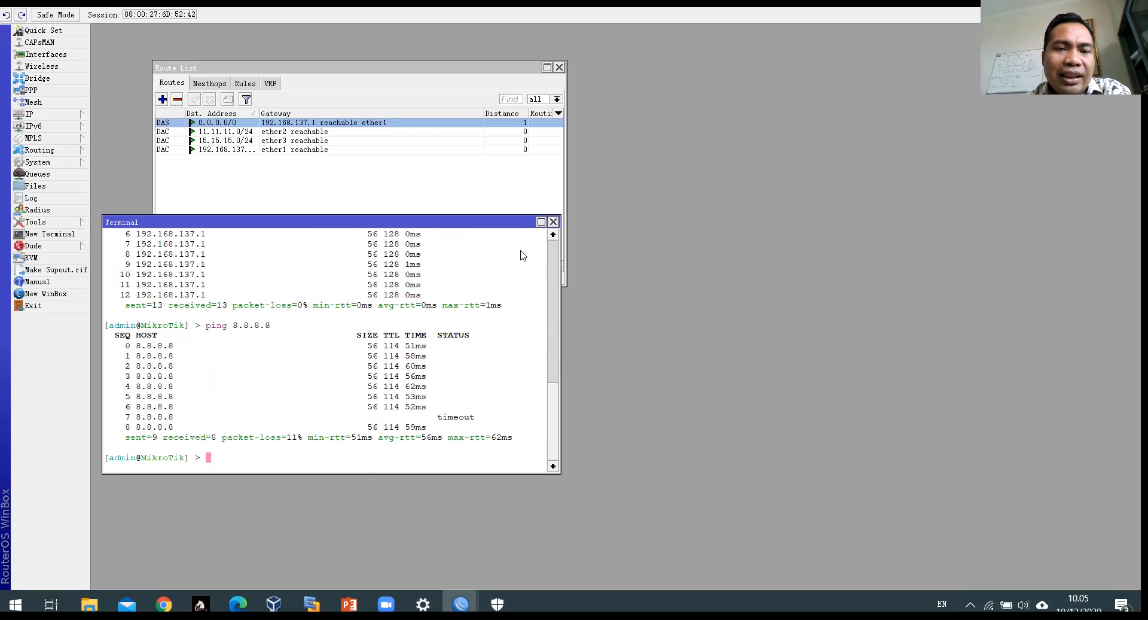
pyautogui.moveTo(461, 224); pyautogui.dragTo(712, 217)
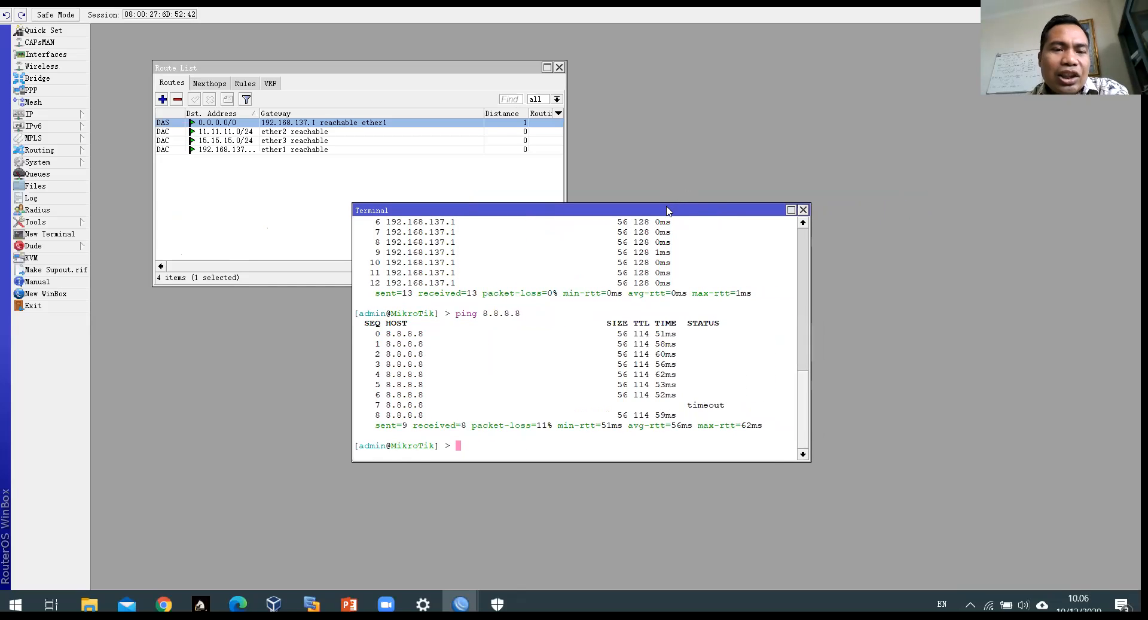
pyautogui.moveTo(663, 212); pyautogui.dragTo(540, 223)
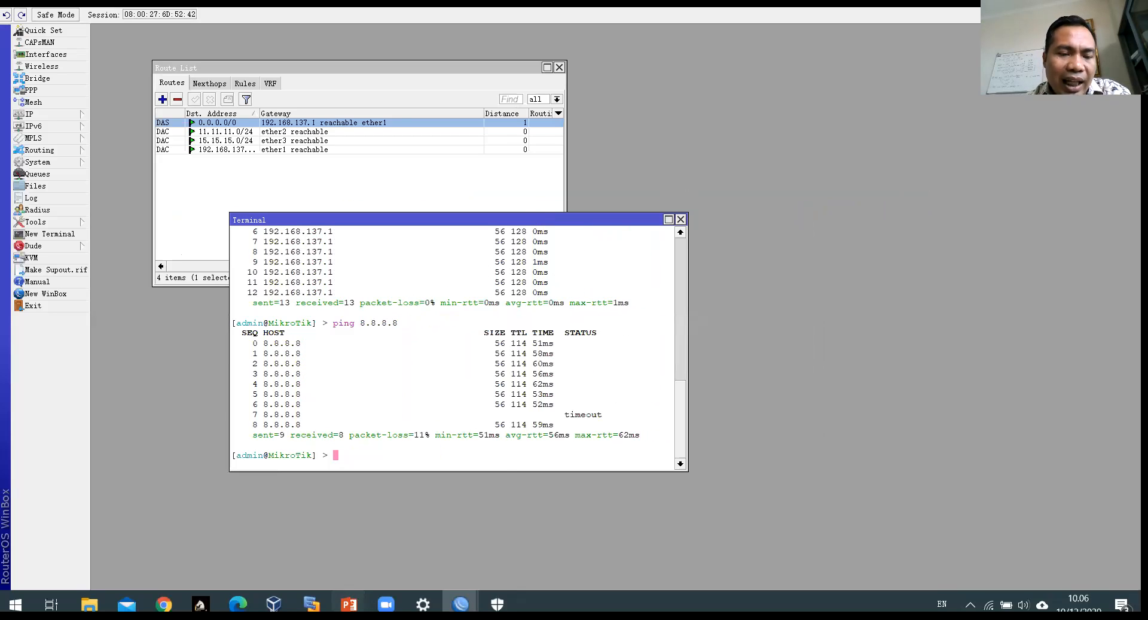
pyautogui.moveTo(359, 603)
pyautogui.click(395, 540)
pyautogui.scroll(6, 395, 540)
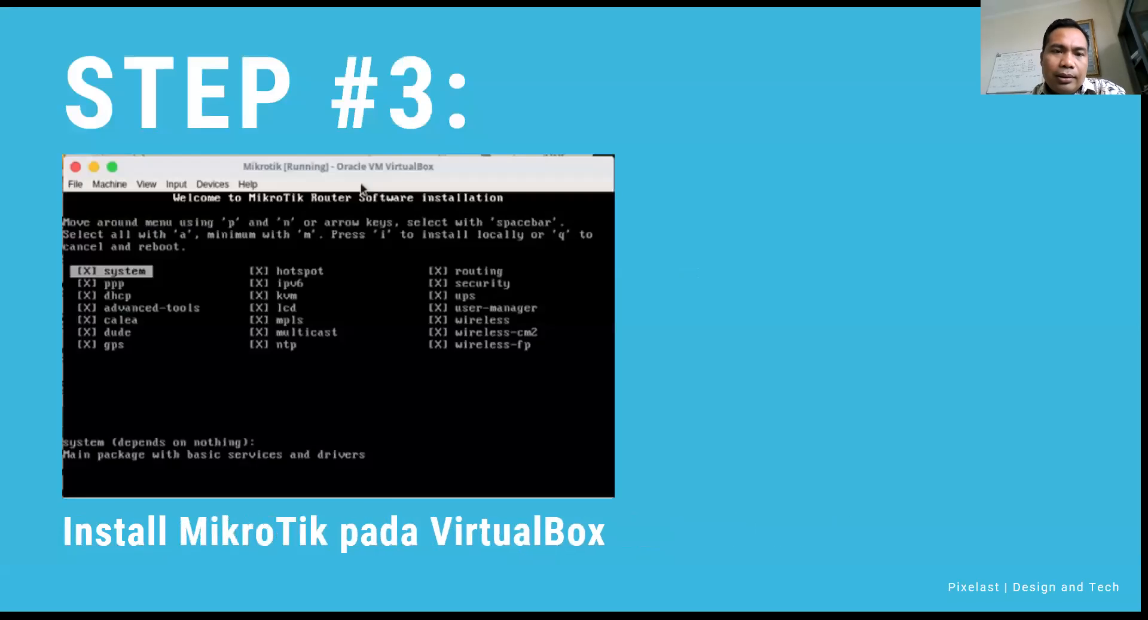
pyautogui.scroll(2, 420, 269)
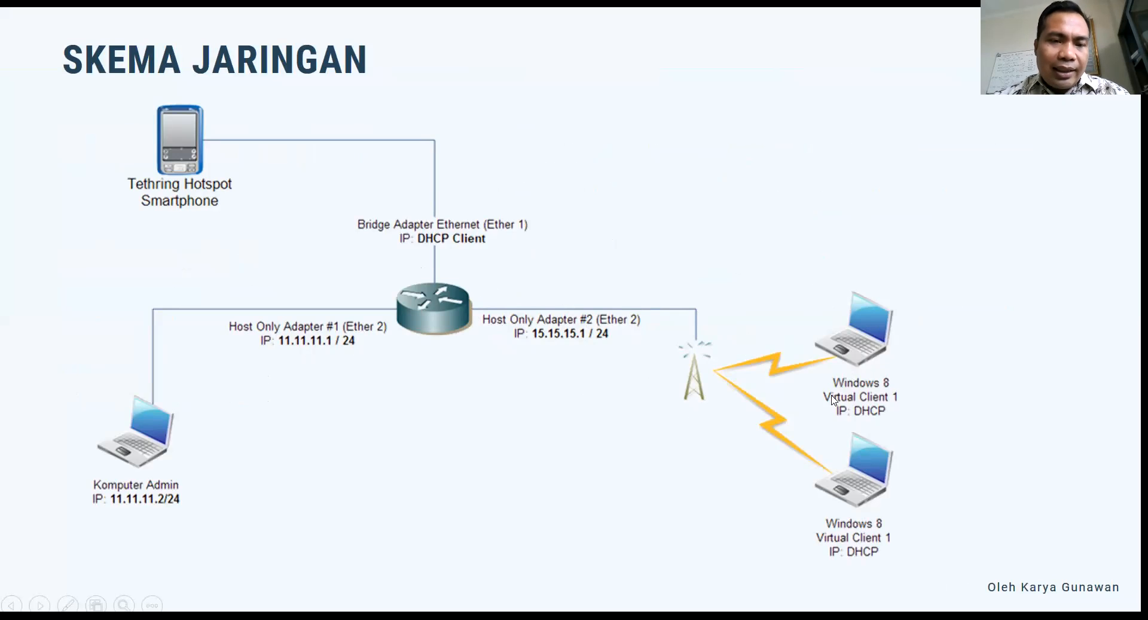
pyautogui.hotkey('alt', 'Tab')
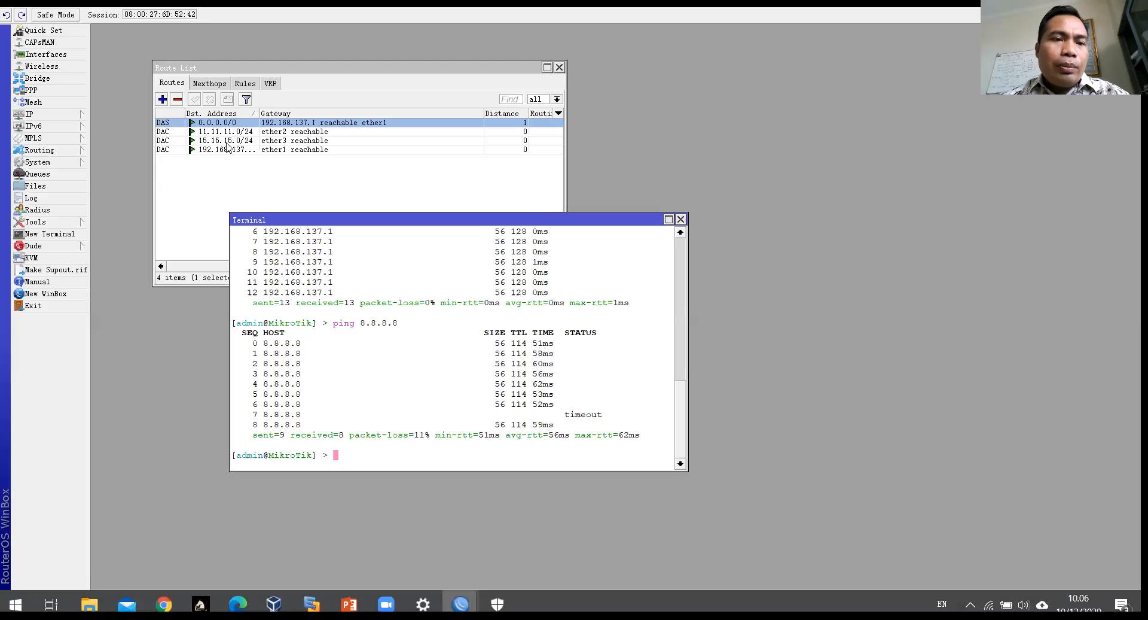
# Step: Open IP > Hotspot and maximize the Hotspot window, showing an empty server list
pyautogui.click(64, 118)
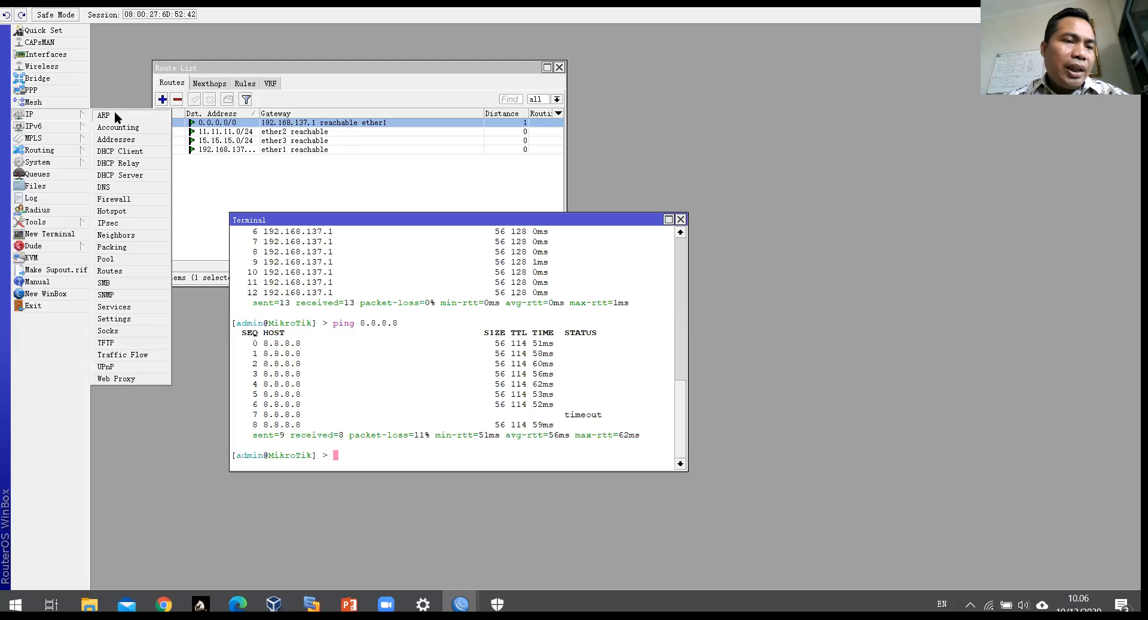
pyautogui.click(112, 211)
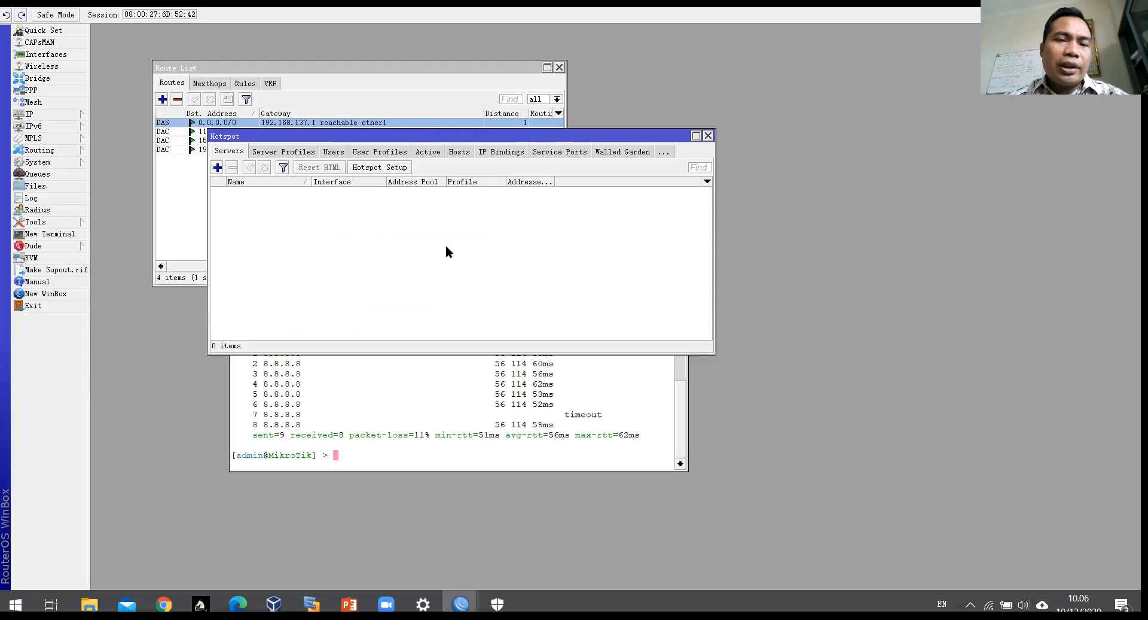
pyautogui.moveTo(576, 133); pyautogui.dragTo(683, 120)
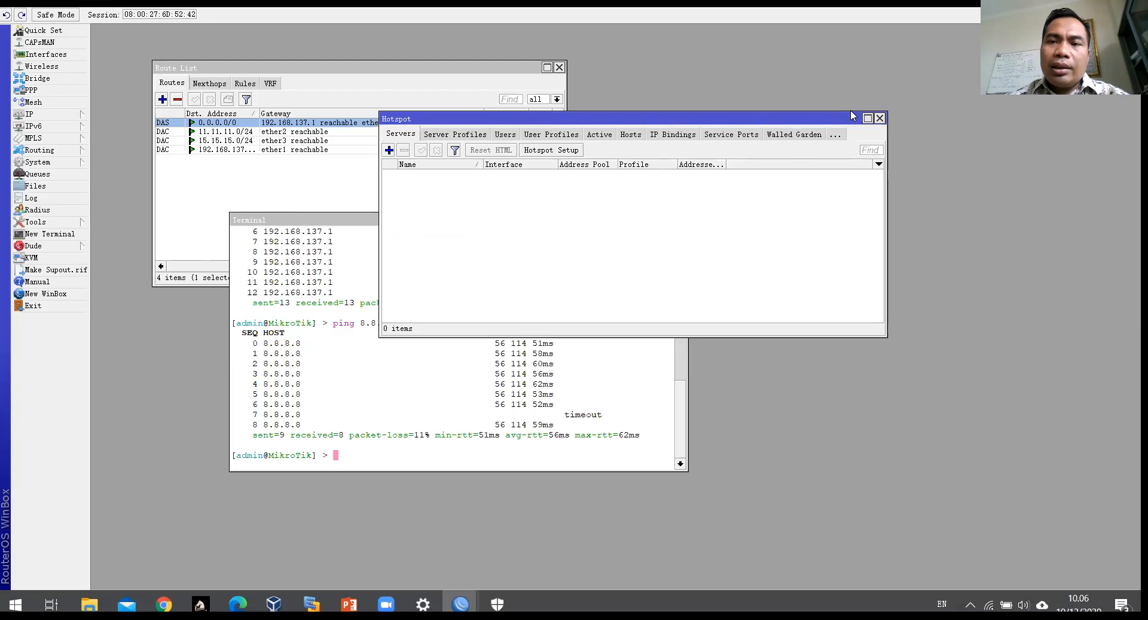
pyautogui.click(868, 118)
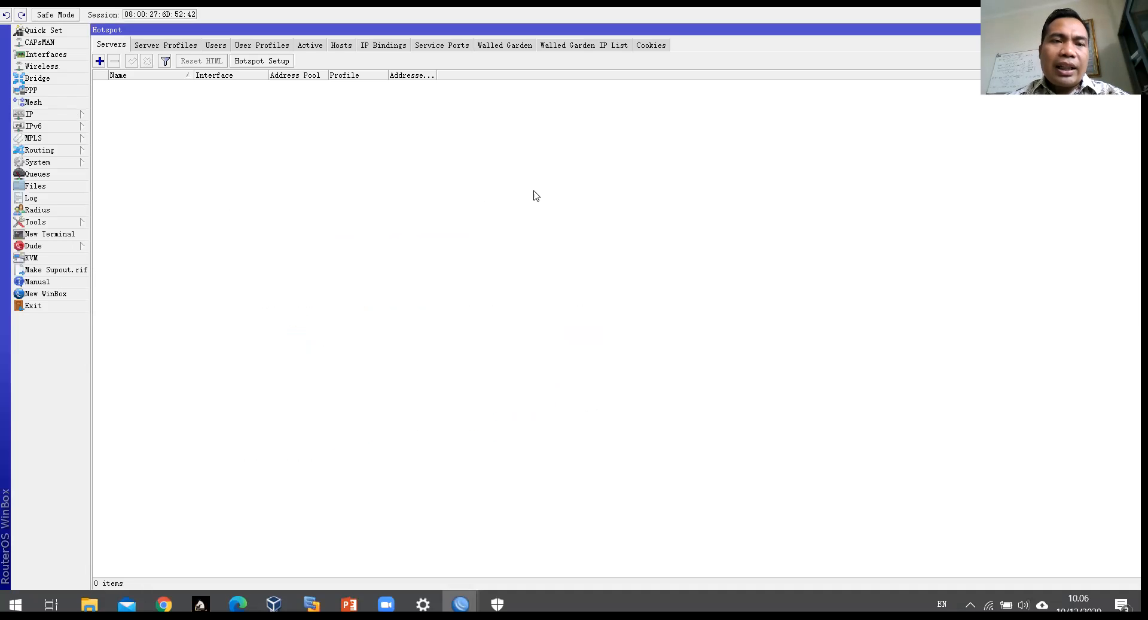
# Step: Start Hotspot Setup with ether3 as the hotspot interface, reaching local address 15.15.15.1/24
pyautogui.click(265, 62)
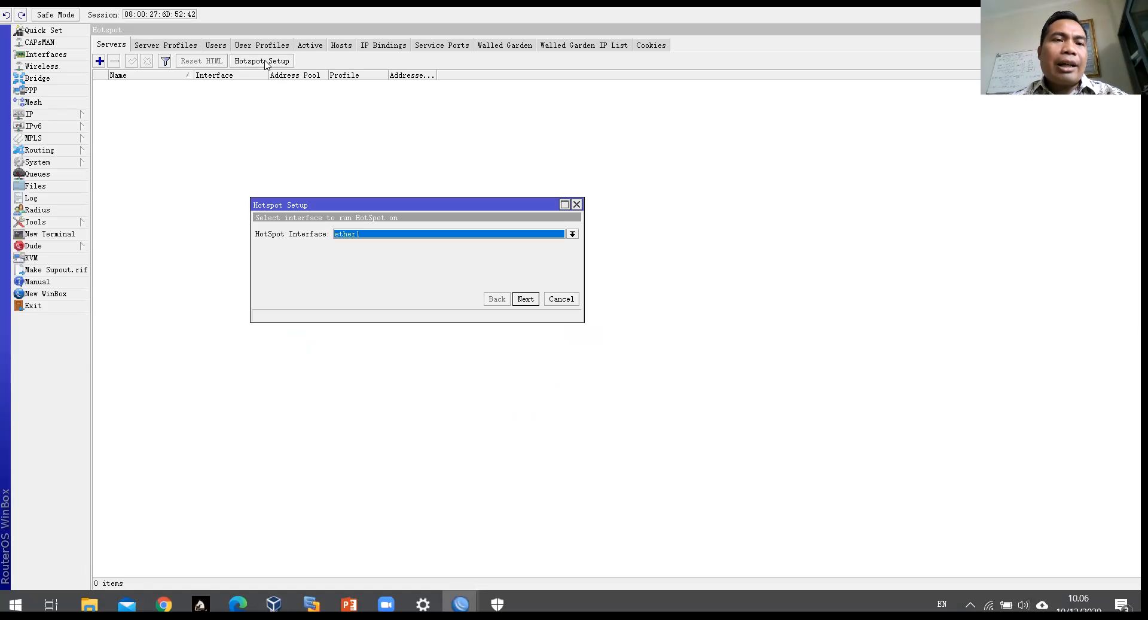
pyautogui.click(421, 234)
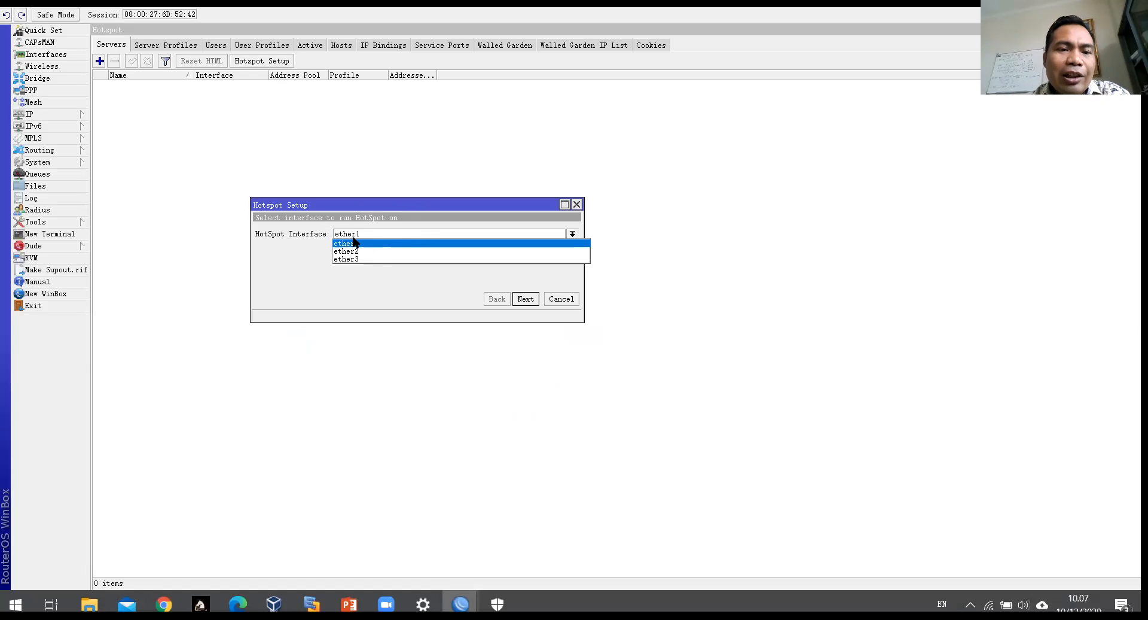
pyautogui.click(347, 259)
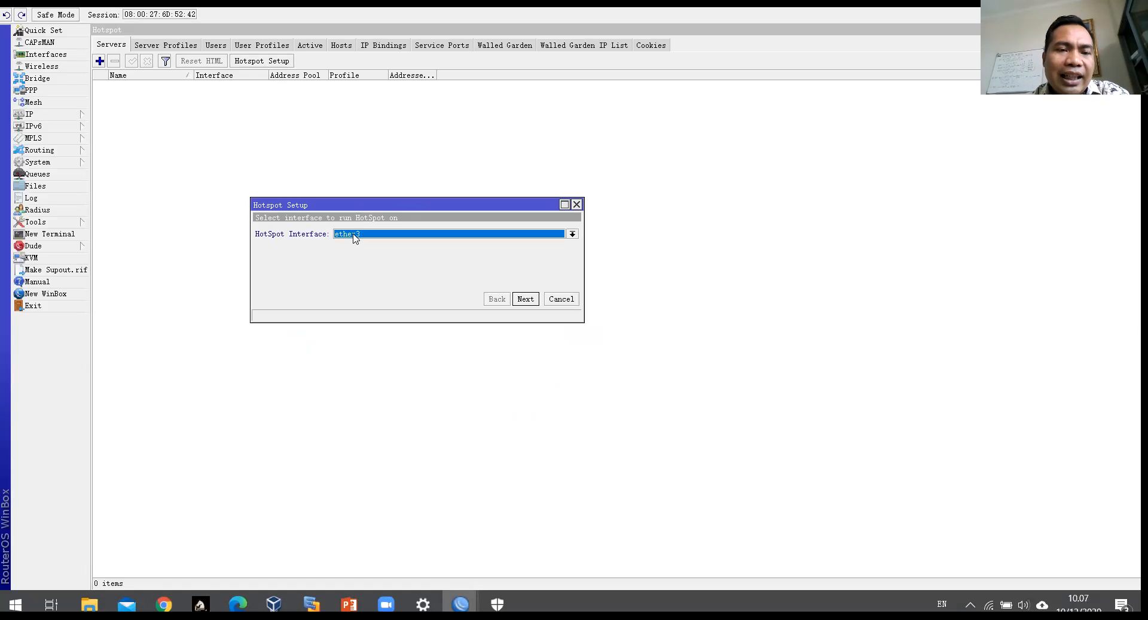
pyautogui.click(355, 238)
pyautogui.click(353, 261)
pyautogui.click(349, 232)
pyautogui.click(347, 244)
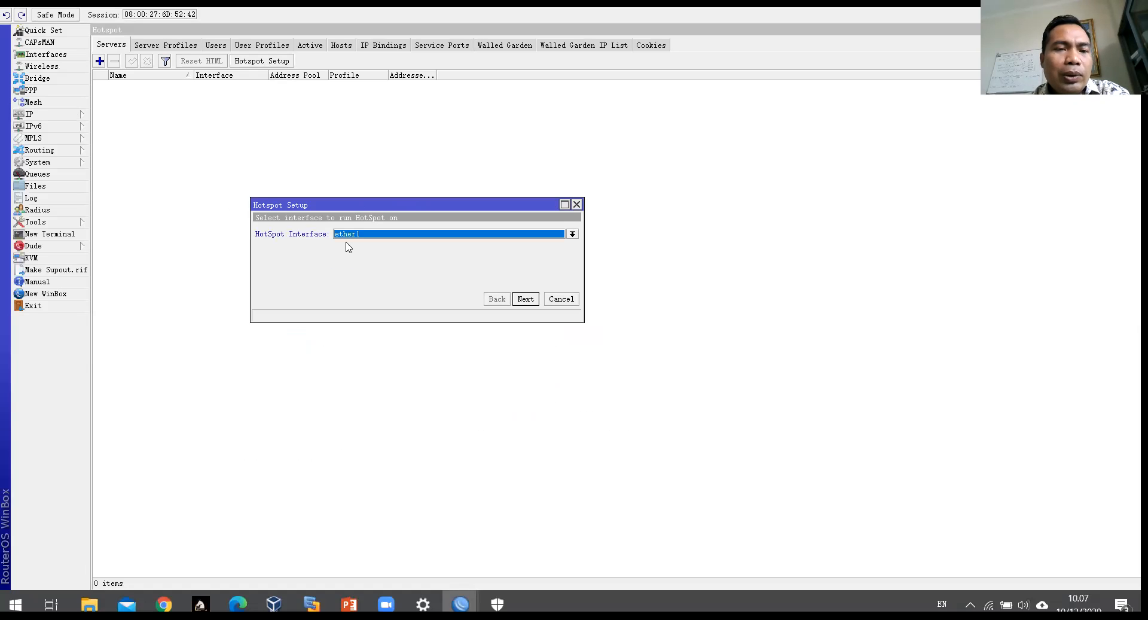
pyautogui.click(344, 236)
pyautogui.click(347, 252)
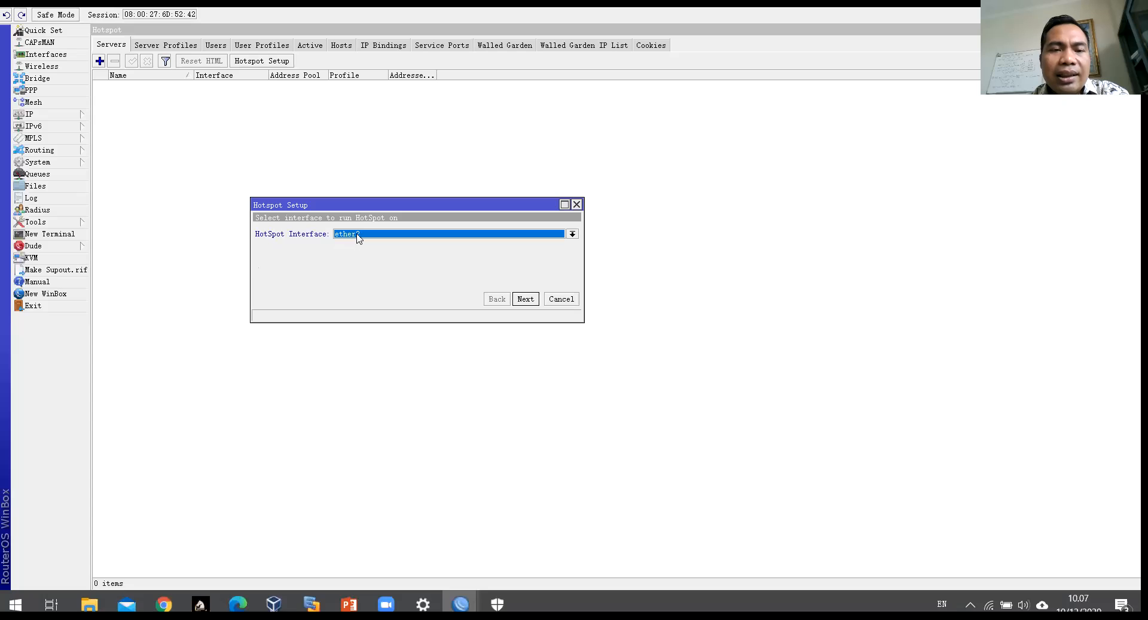
pyautogui.click(357, 235)
pyautogui.click(350, 259)
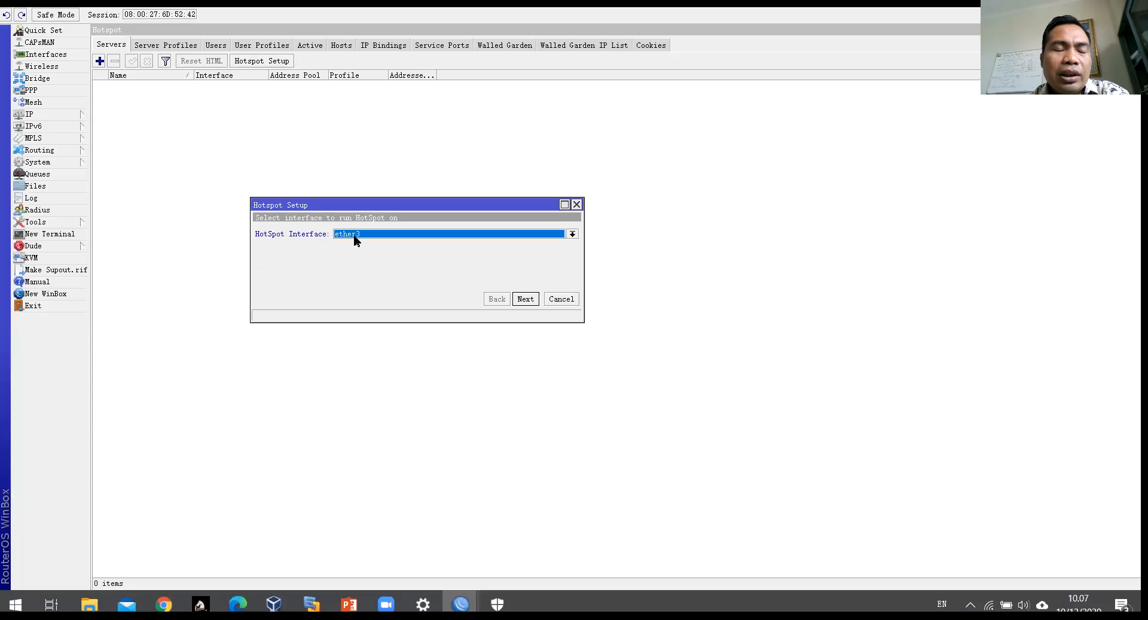
pyautogui.click(525, 299)
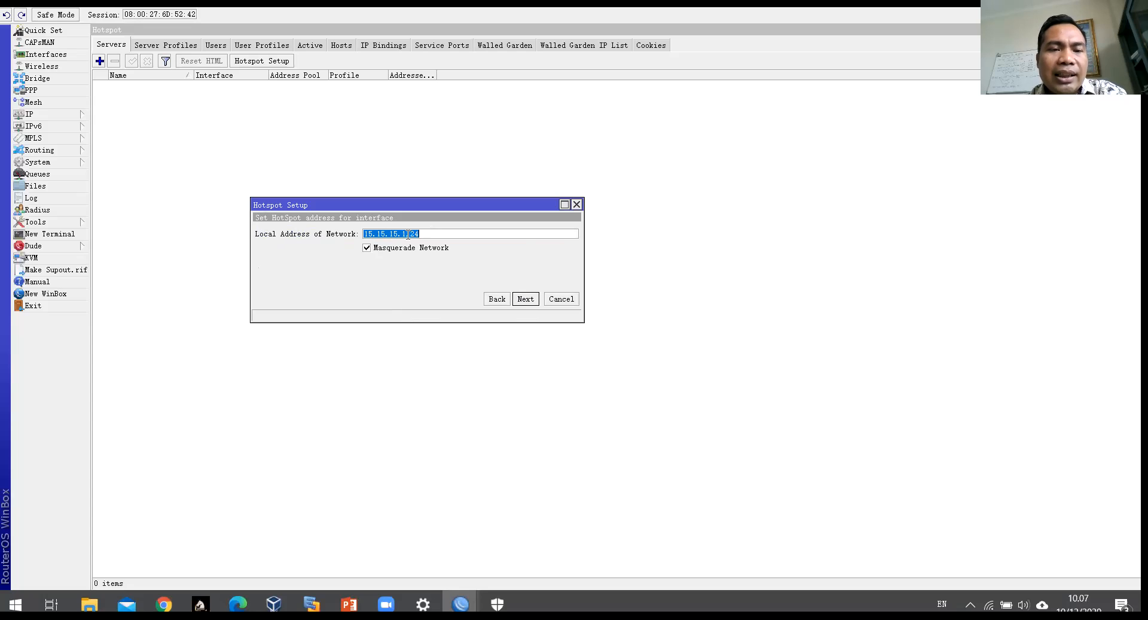
# Step: Accept the address pool, no SSL certificate or SMTP, DNS 8.8.8.8/8.8.4.4, and DNS name jagungodak.net
pyautogui.click(526, 299)
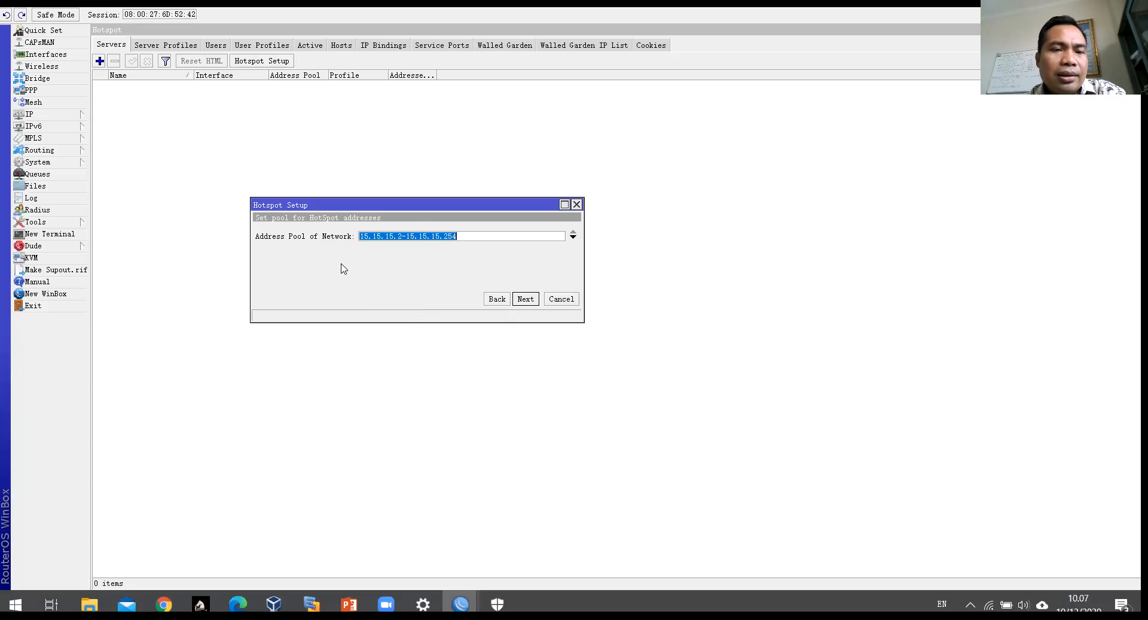
pyautogui.click(525, 299)
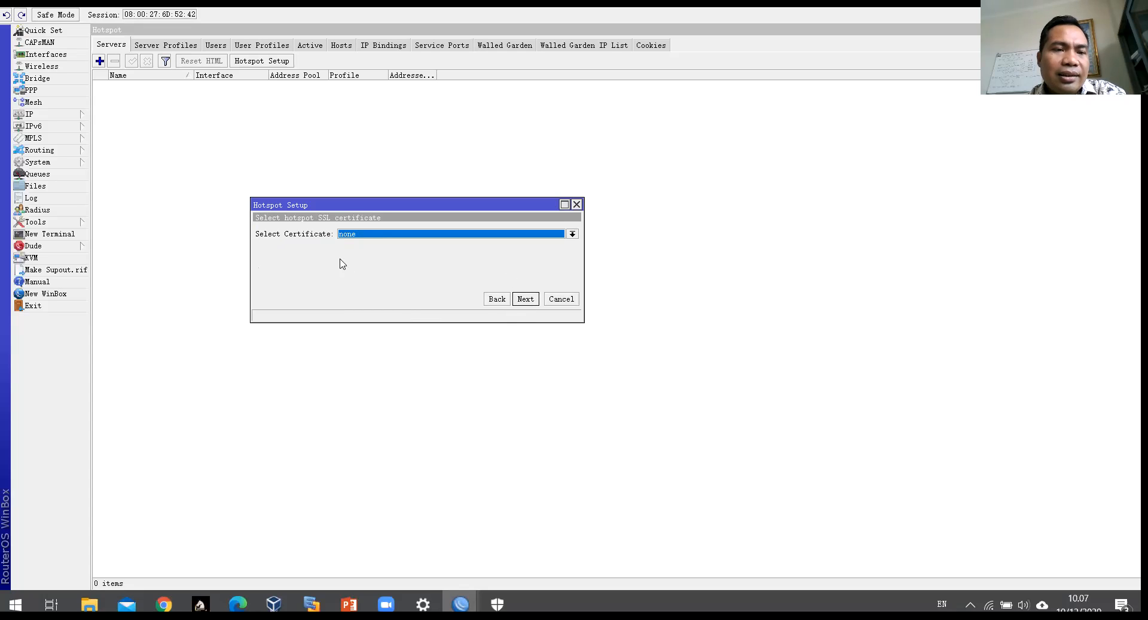
pyautogui.click(525, 299)
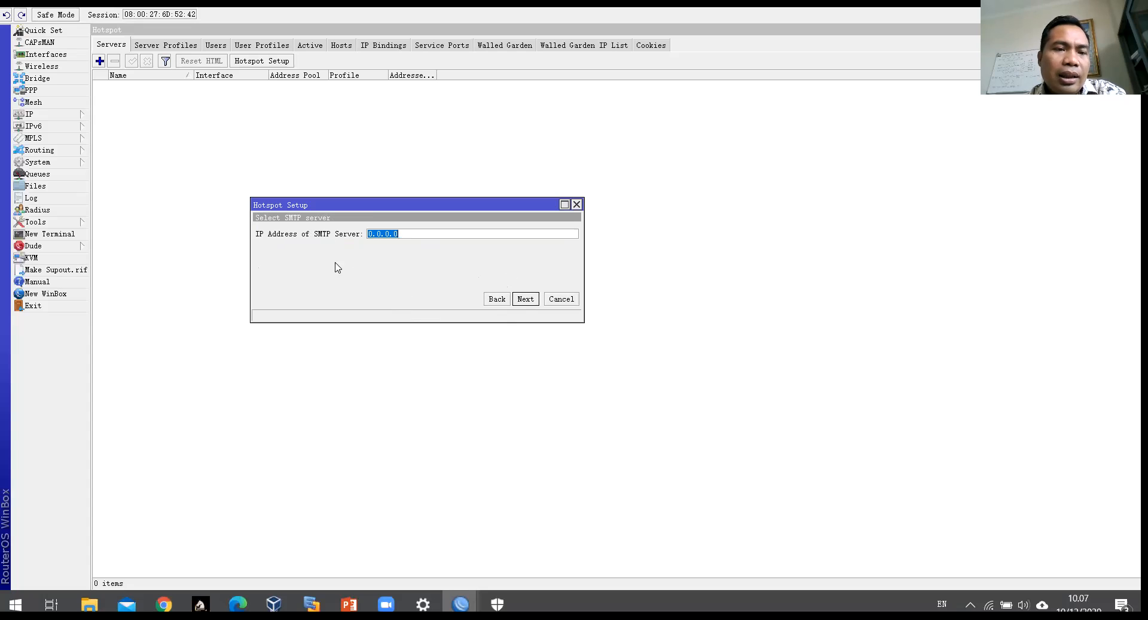
pyautogui.click(526, 299)
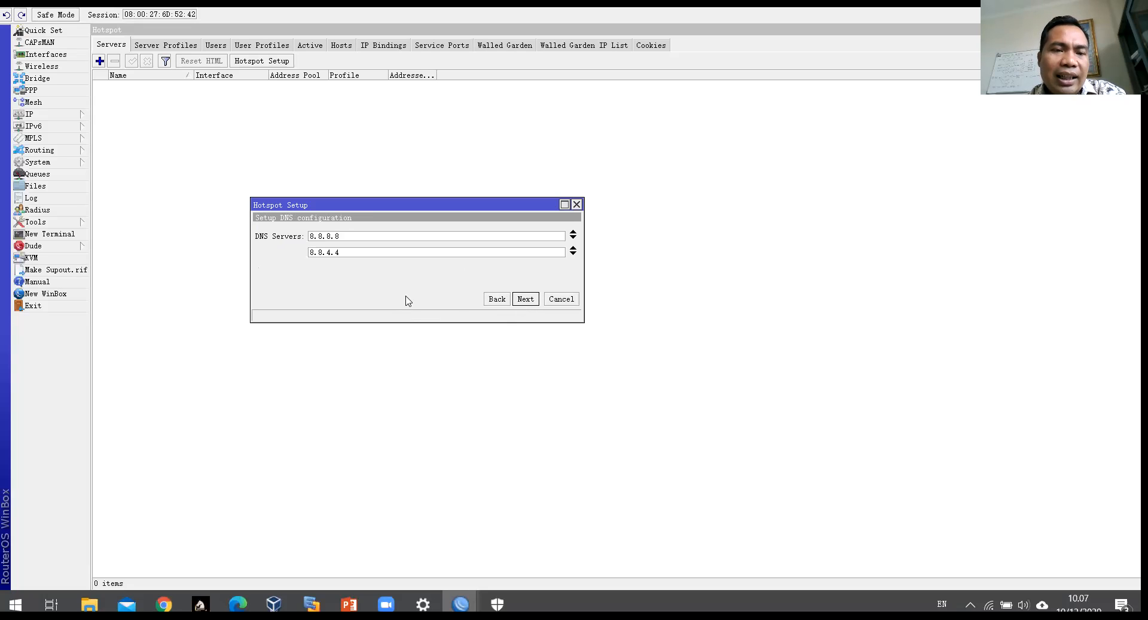
pyautogui.click(522, 299)
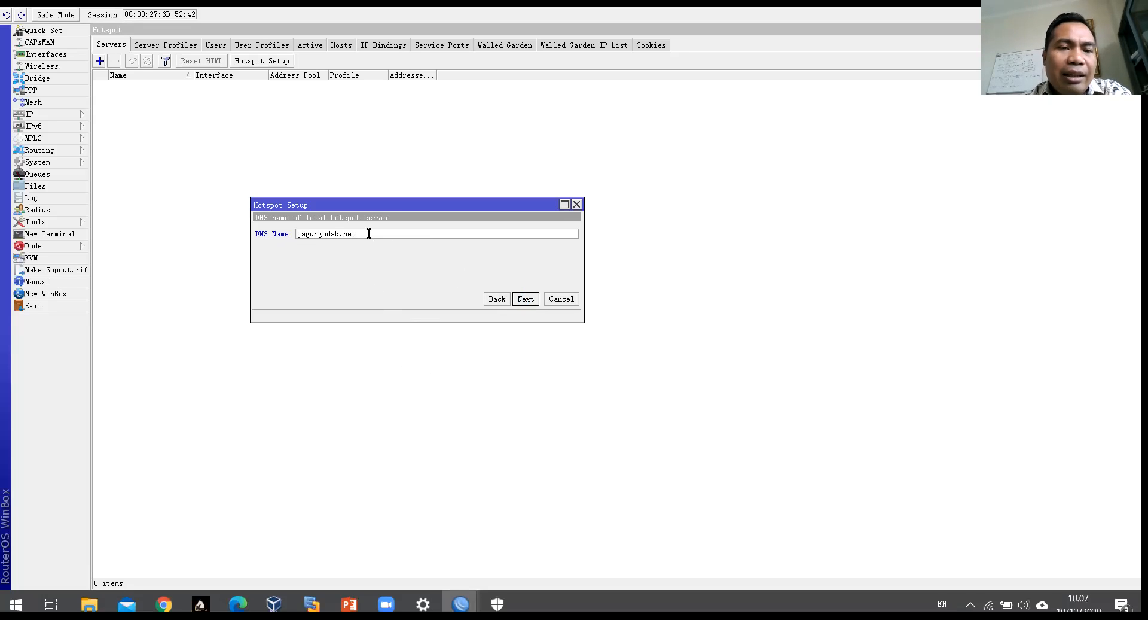
pyautogui.moveTo(367, 233)
pyautogui.mouseDown()
pyautogui.moveTo(275, 231)
pyautogui.moveTo(366, 234)
pyautogui.mouseUp()
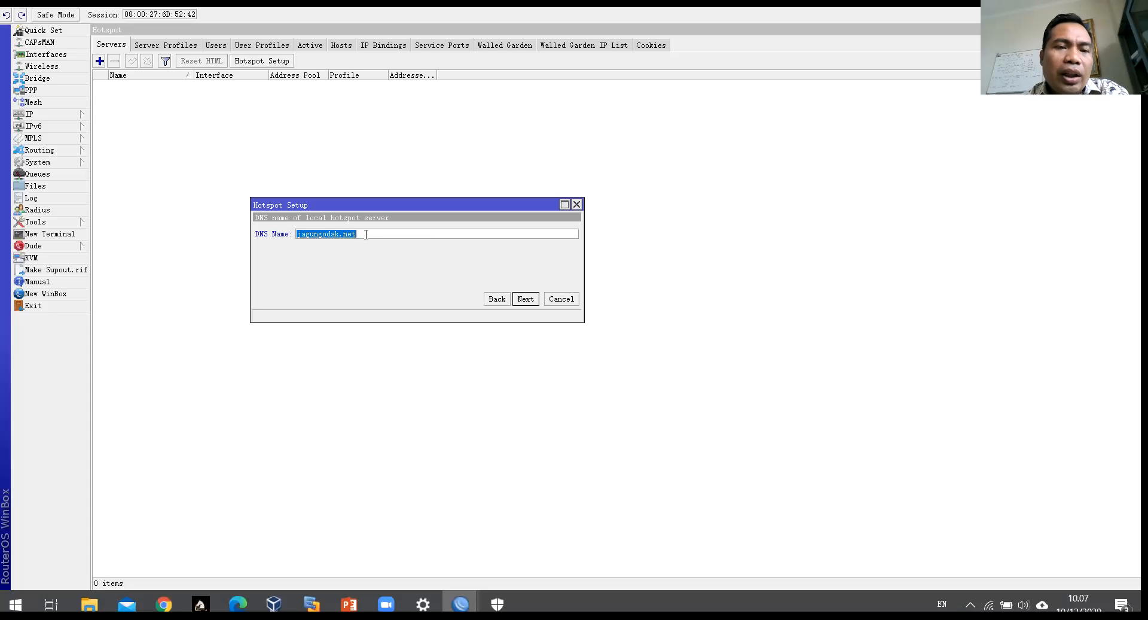
pyautogui.click(366, 234)
pyautogui.moveTo(339, 234); pyautogui.dragTo(366, 234)
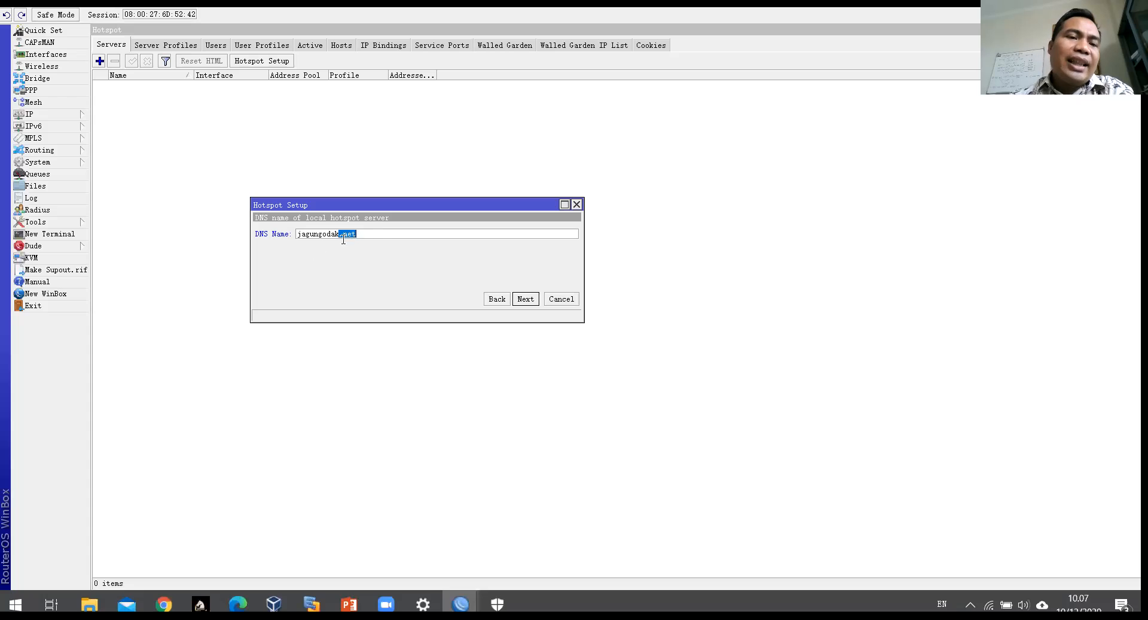
pyautogui.click(368, 235)
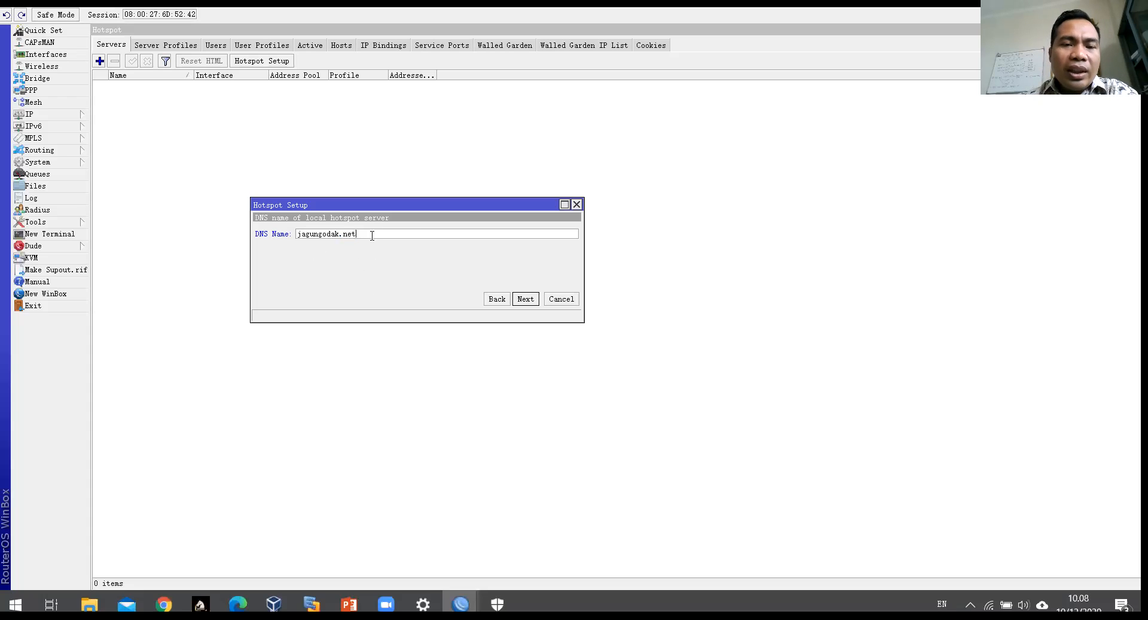
pyautogui.click(527, 300)
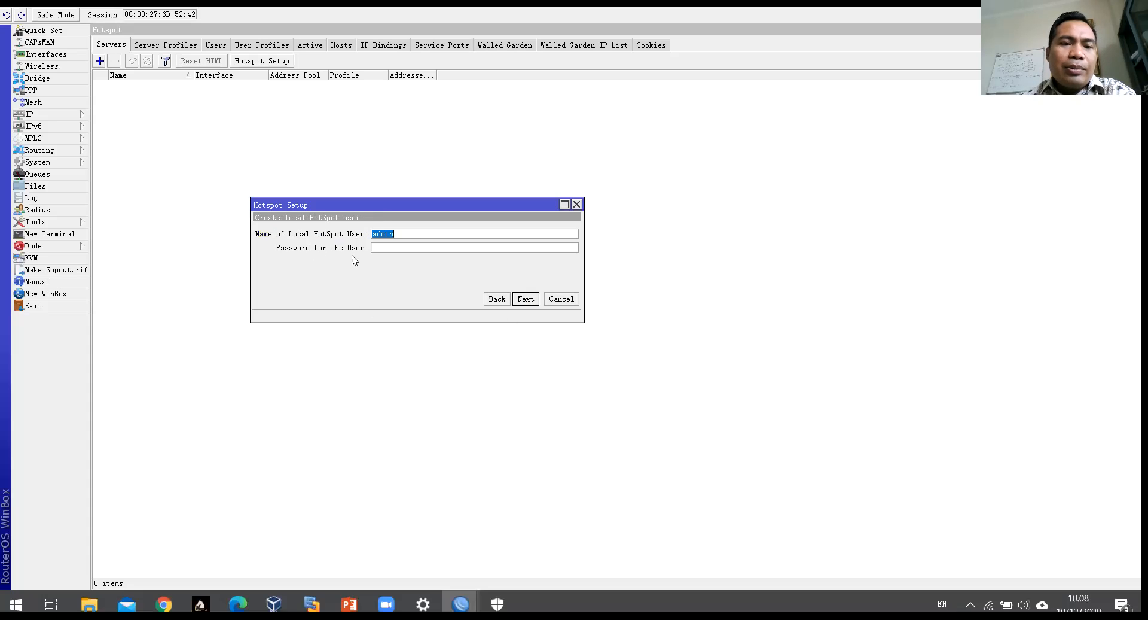
# Step: Keep hotspot user admin with its password and finish, creating hotspot1 on ether3 with pool hs-pool-3
pyautogui.click(408, 233)
pyautogui.doubleClick(376, 229)
pyautogui.click(390, 250)
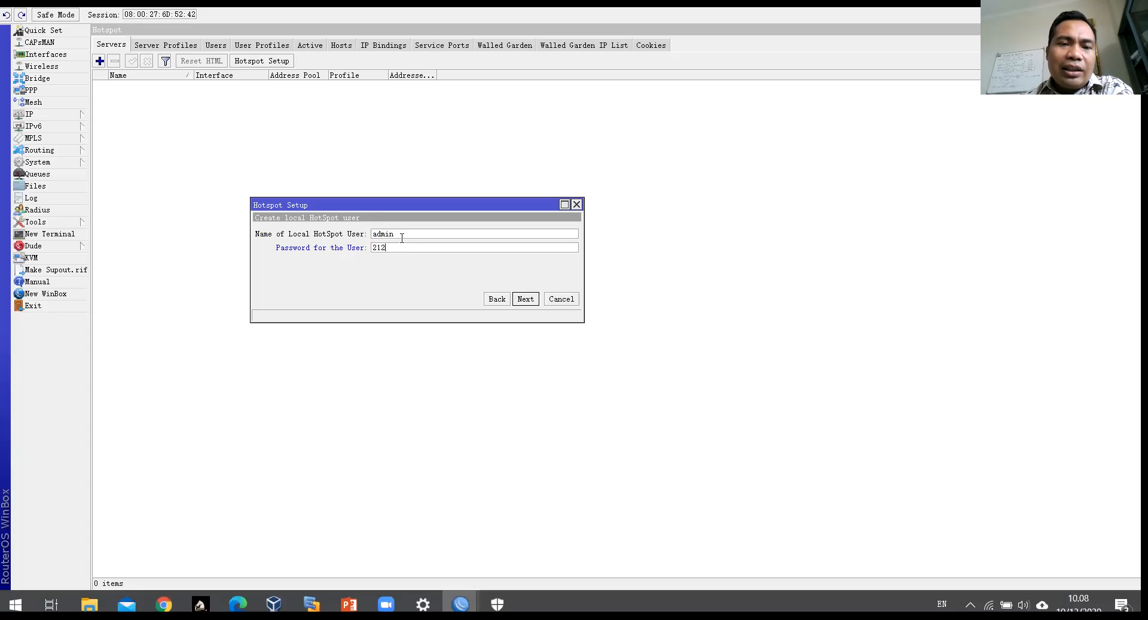
pyautogui.moveTo(347, 232)
pyautogui.mouseDown()
pyautogui.moveTo(327, 238)
pyautogui.moveTo(341, 251)
pyautogui.mouseUp()
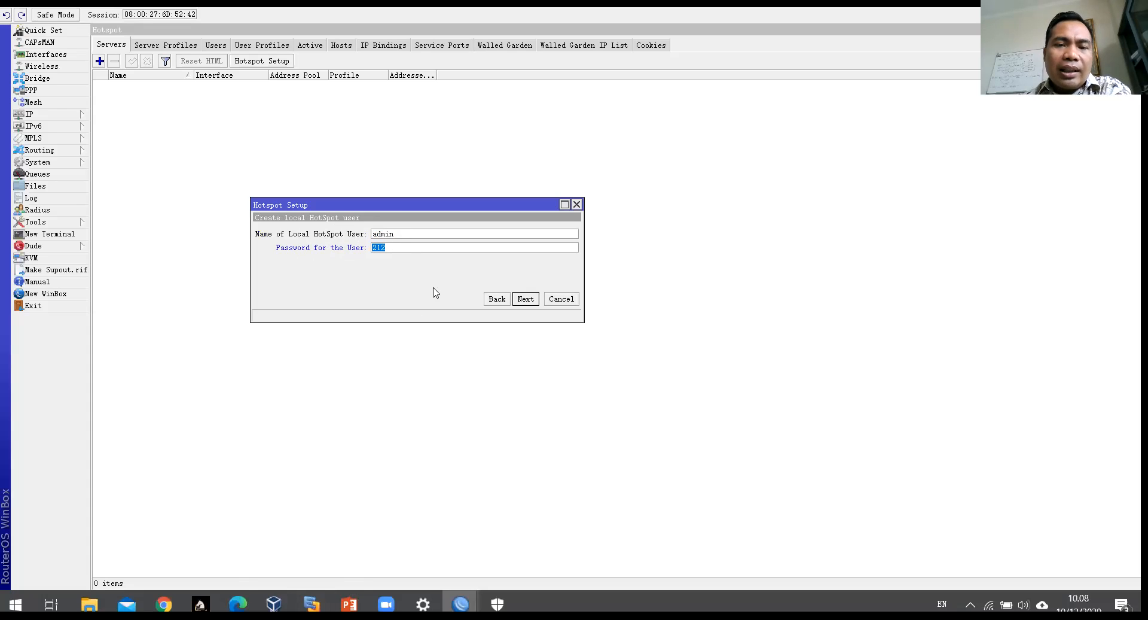
pyautogui.click(529, 301)
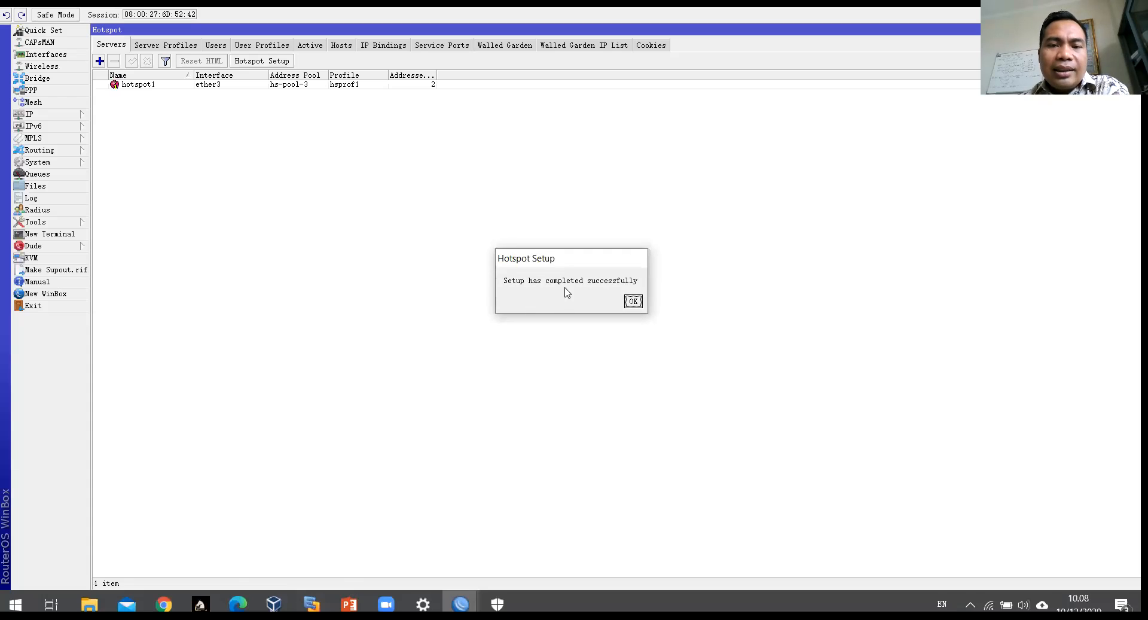
# Step: Dismiss the setup-completed message, select the new hotspot1 server, and bring the Windows 8 VM forward
pyautogui.press('Return')
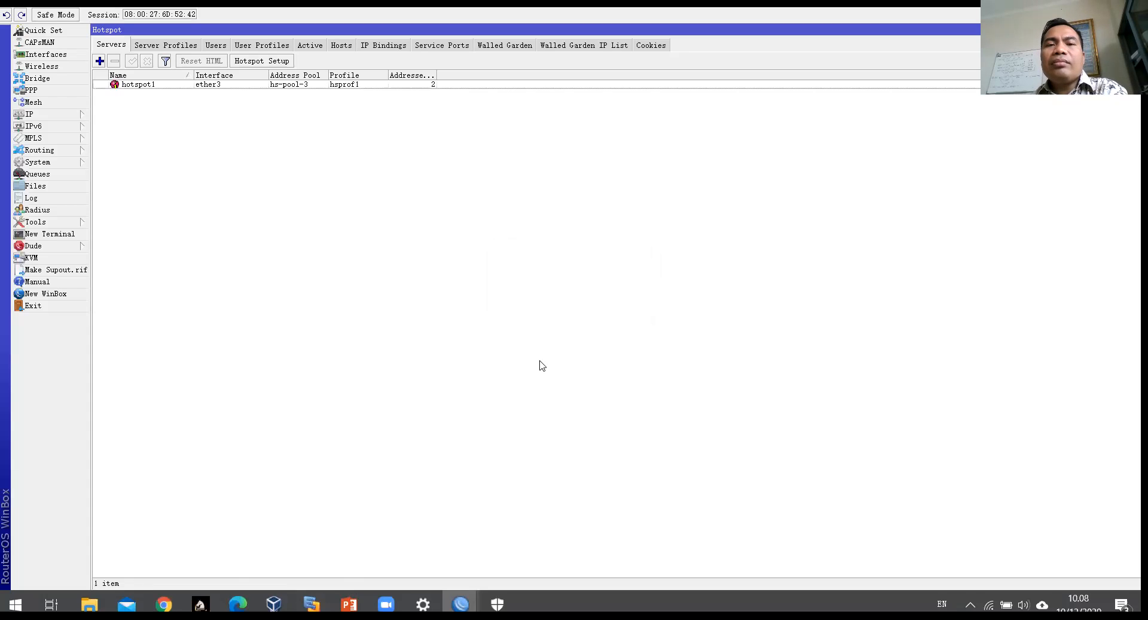
pyautogui.click(235, 85)
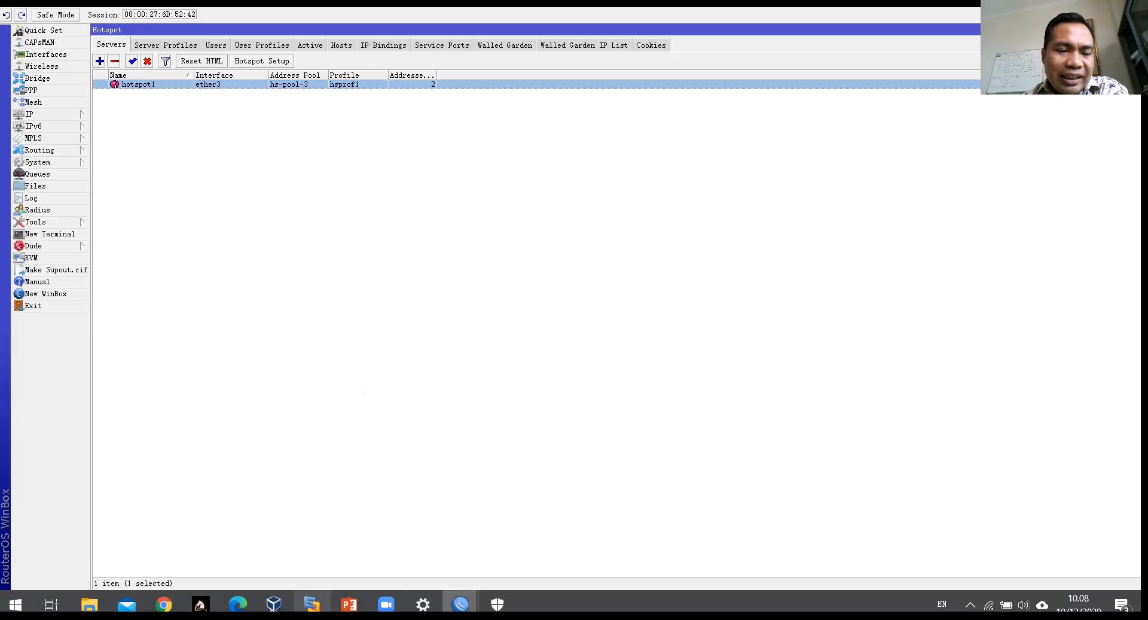
pyautogui.moveTo(312, 604)
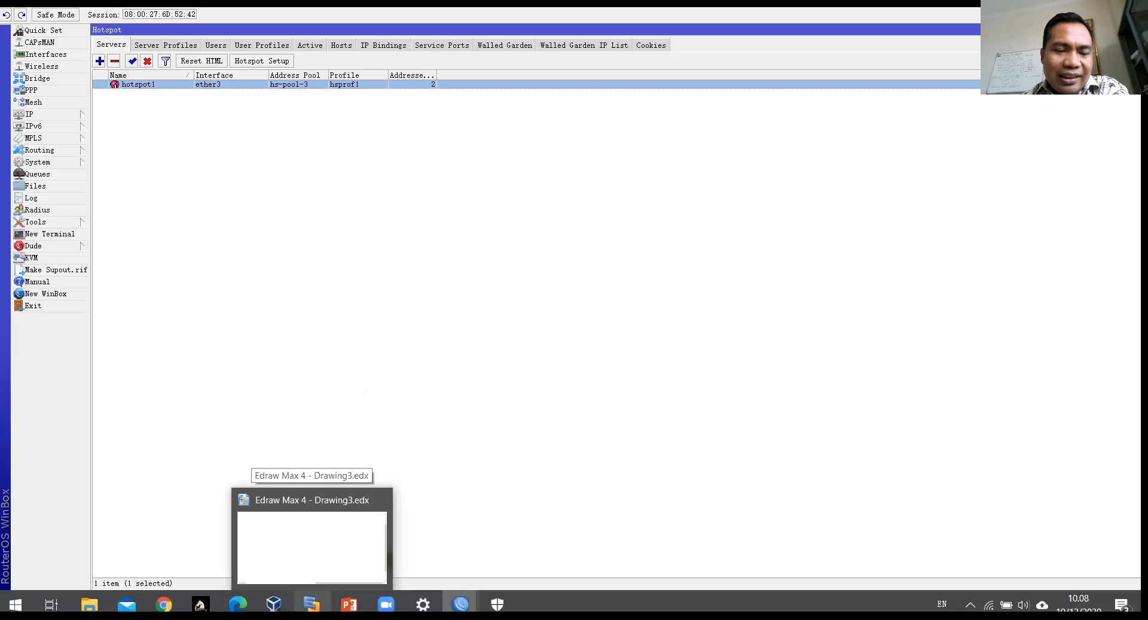
pyautogui.moveTo(274, 604)
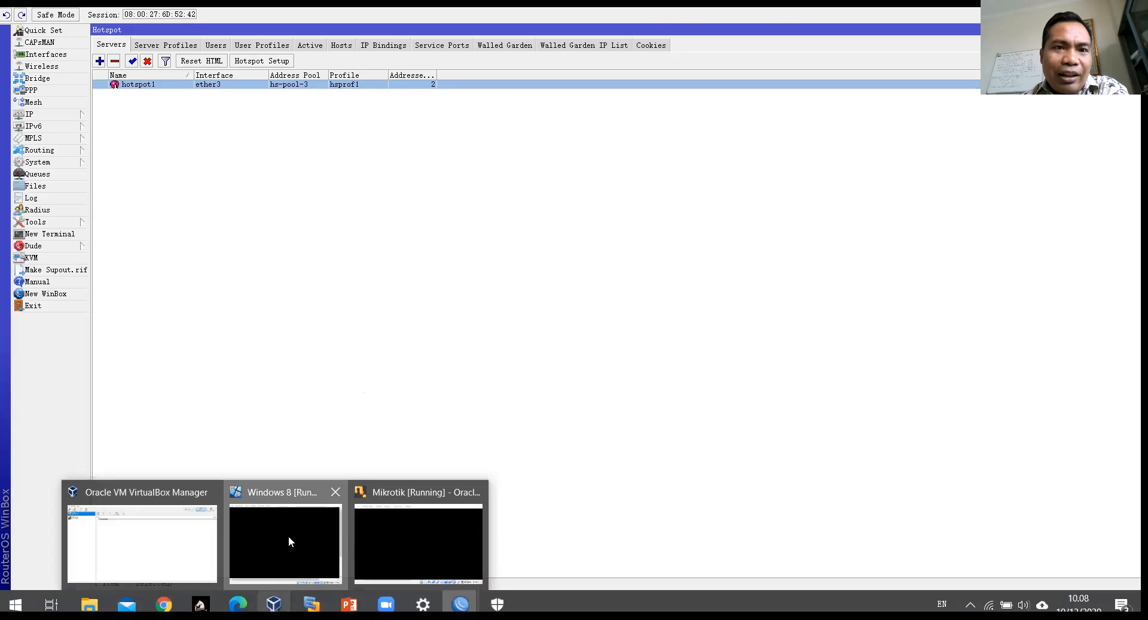
pyautogui.click(288, 536)
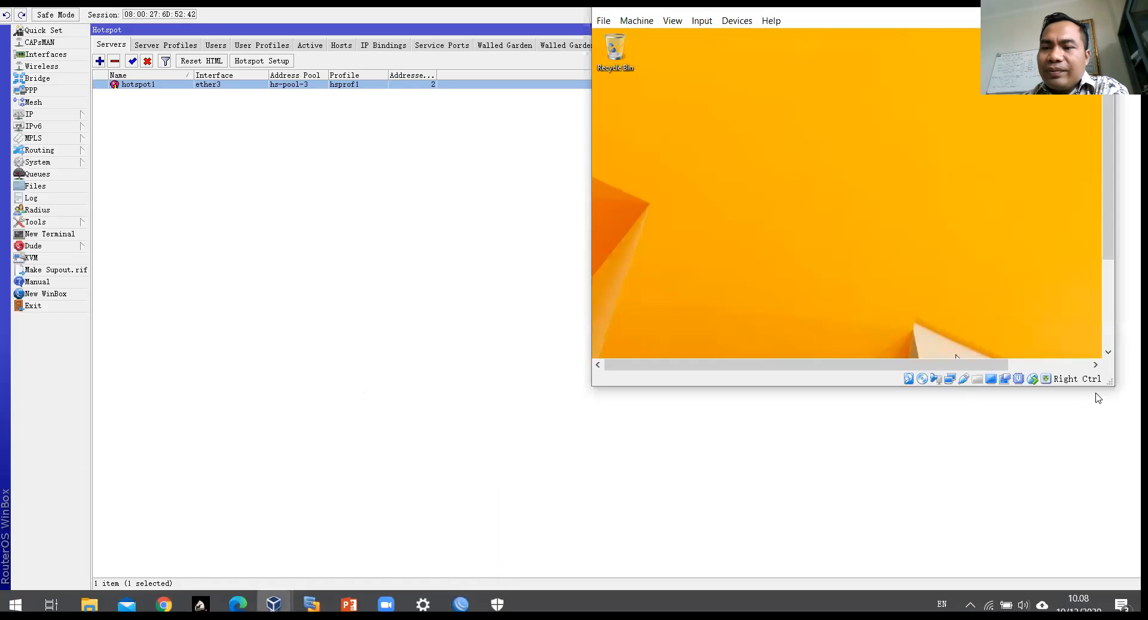
# Step: Enlarge and reposition the Windows 8 VM window so the whole guest desktop and taskbar show
pyautogui.moveTo(1114, 384); pyautogui.dragTo(1141, 545)
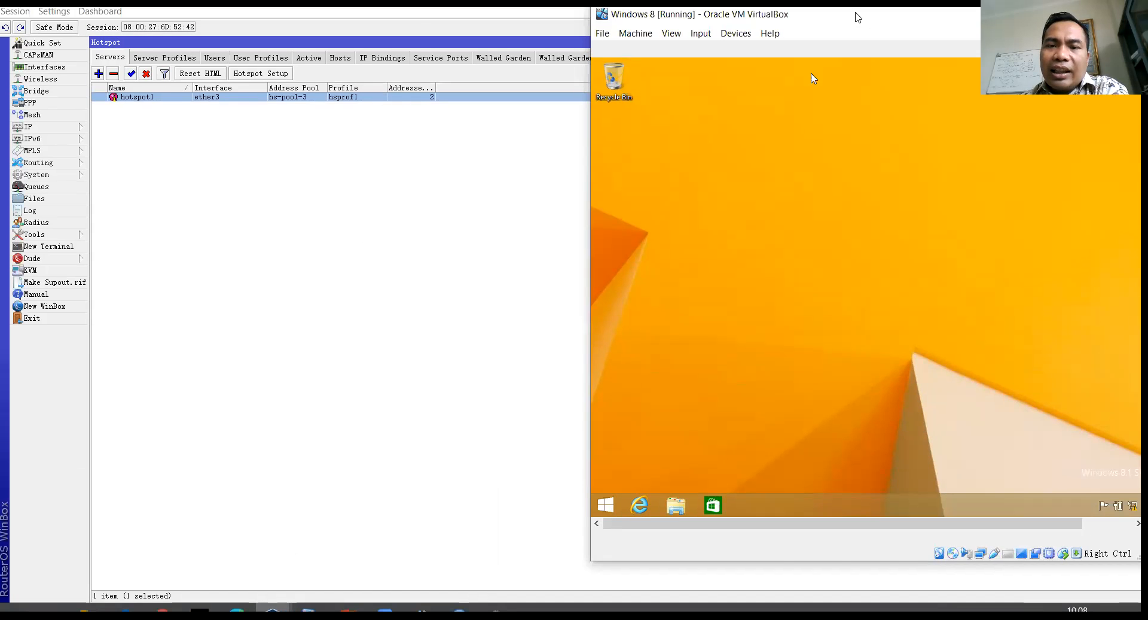
pyautogui.moveTo(857, 17); pyautogui.dragTo(697, 36)
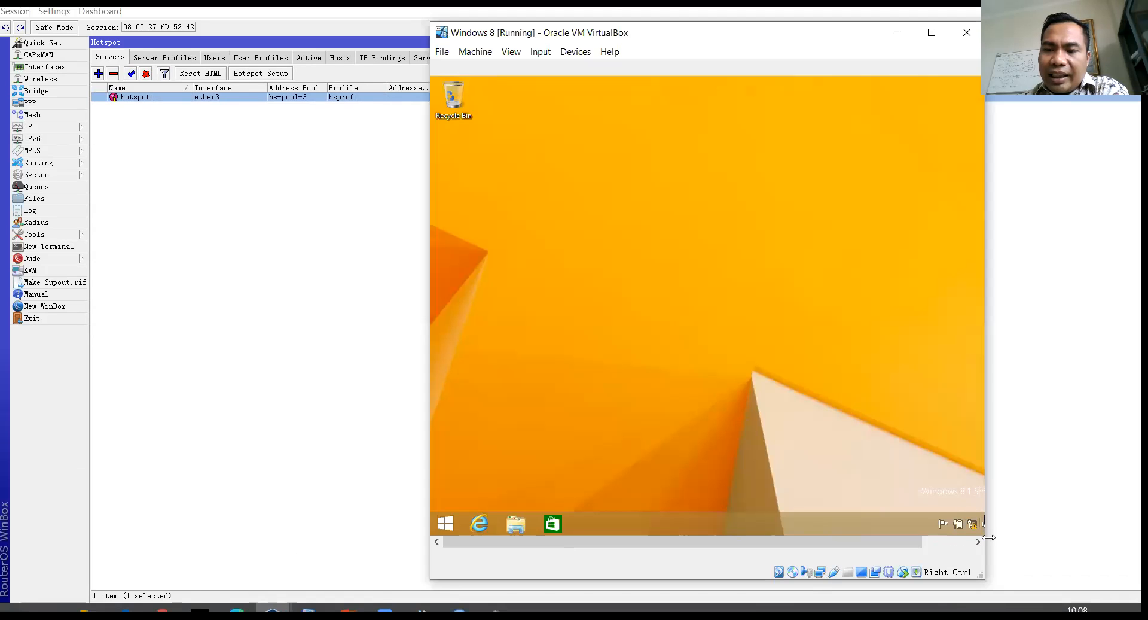
pyautogui.moveTo(988, 537); pyautogui.dragTo(1076, 537)
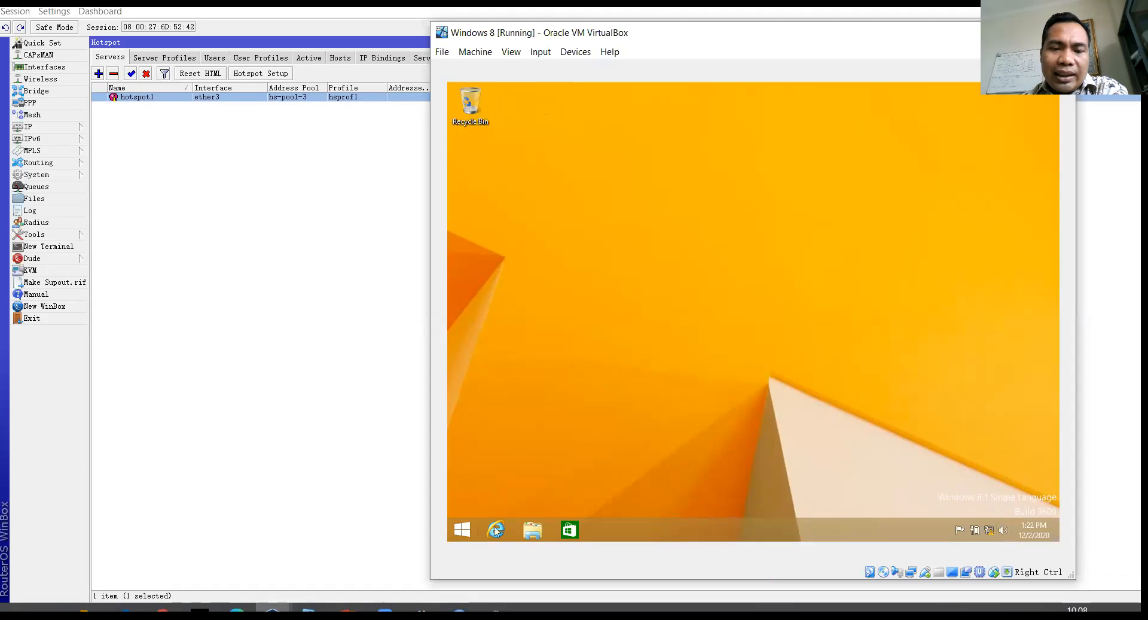
pyautogui.rightClick(989, 535)
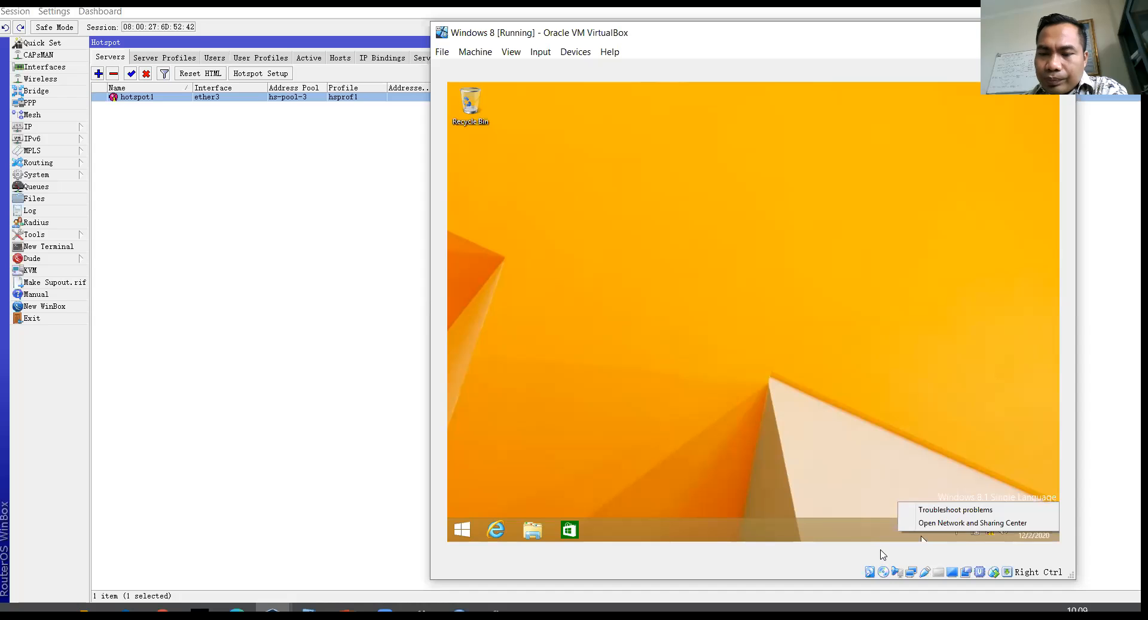
# Step: Attach the VM's Adapter 1 as Host-only Adapter on VirtualBox Host-Only Ethernet Adapter #5
pyautogui.rightClick(912, 573)
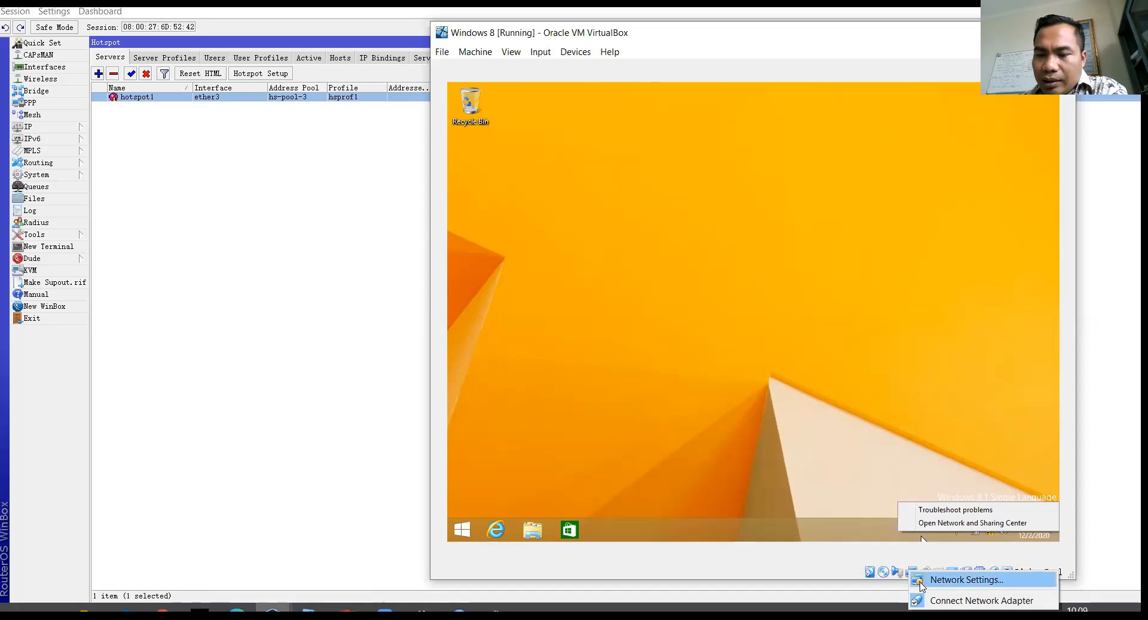
pyautogui.click(921, 580)
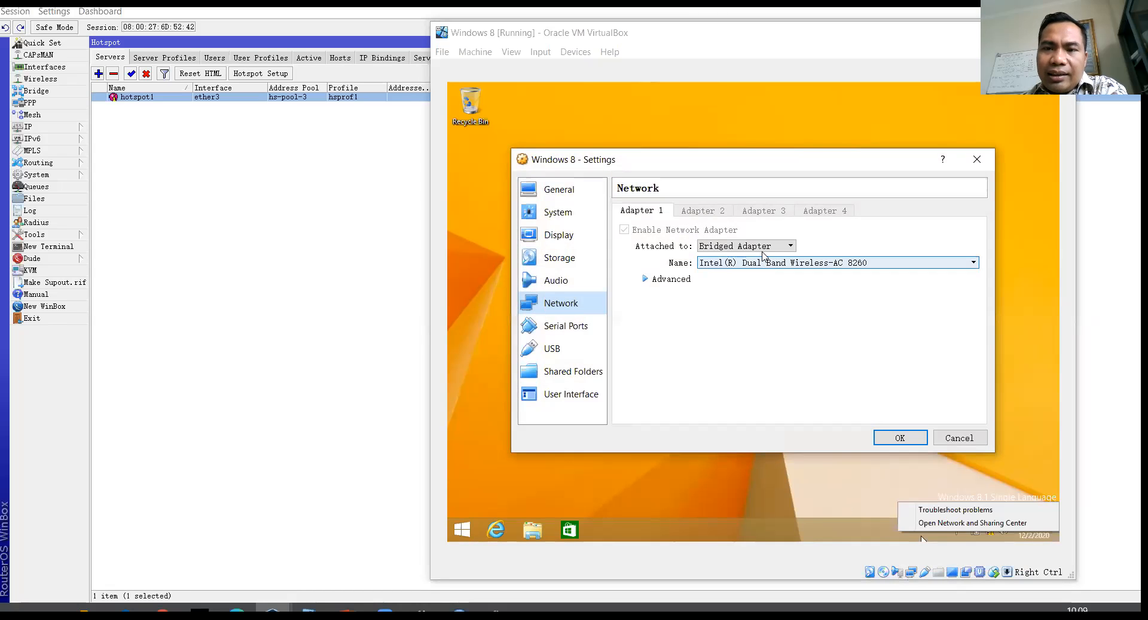
pyautogui.click(744, 245)
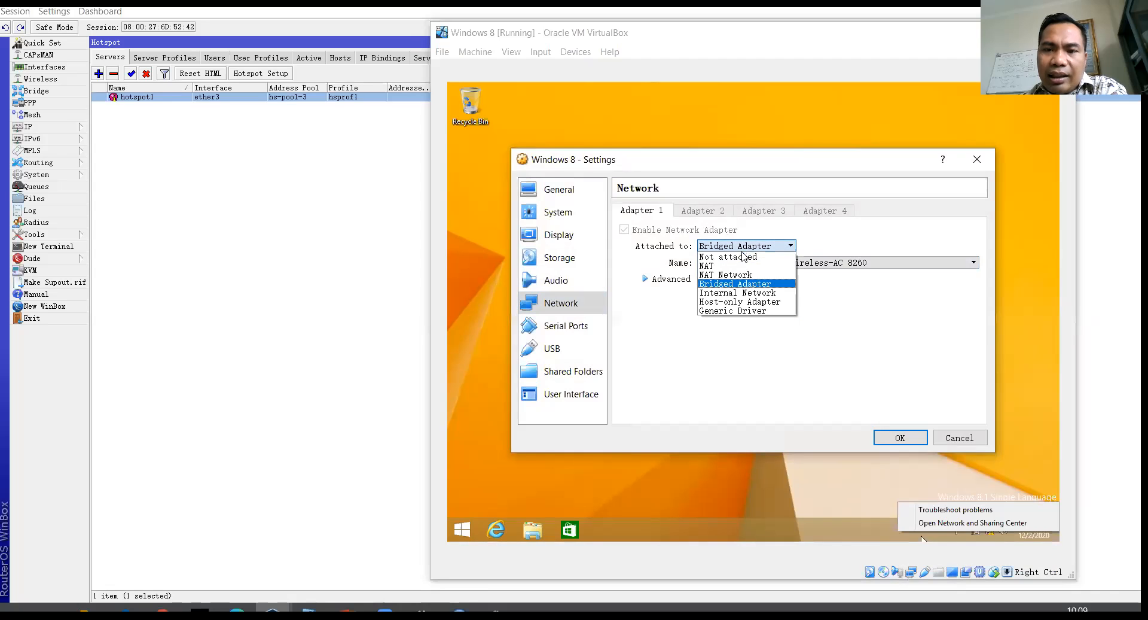
pyautogui.click(739, 302)
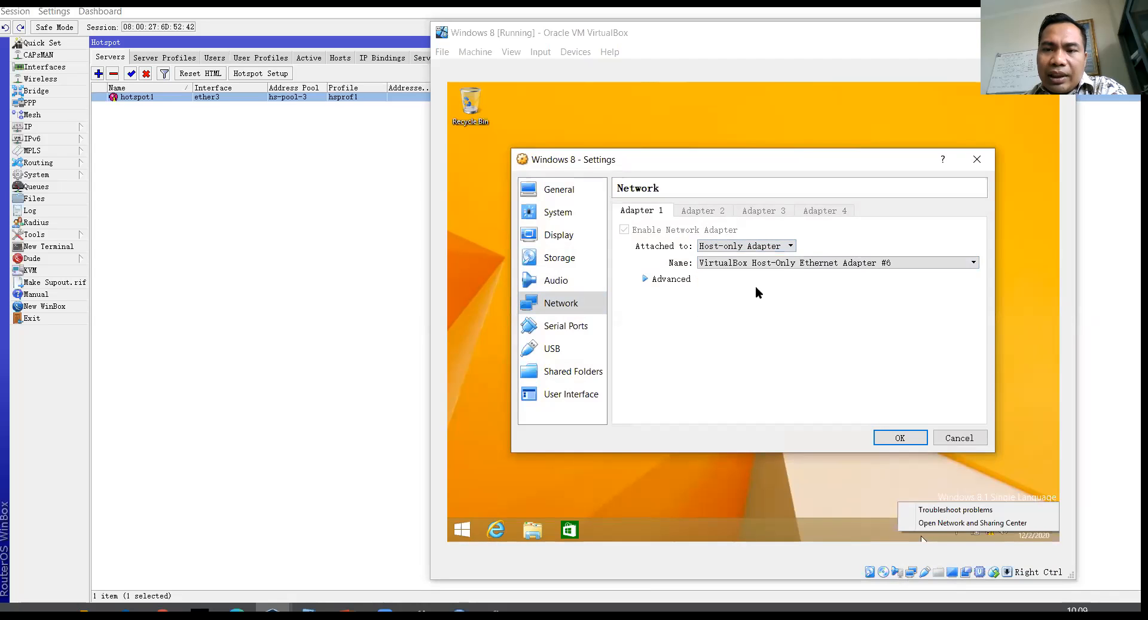
pyautogui.click(810, 264)
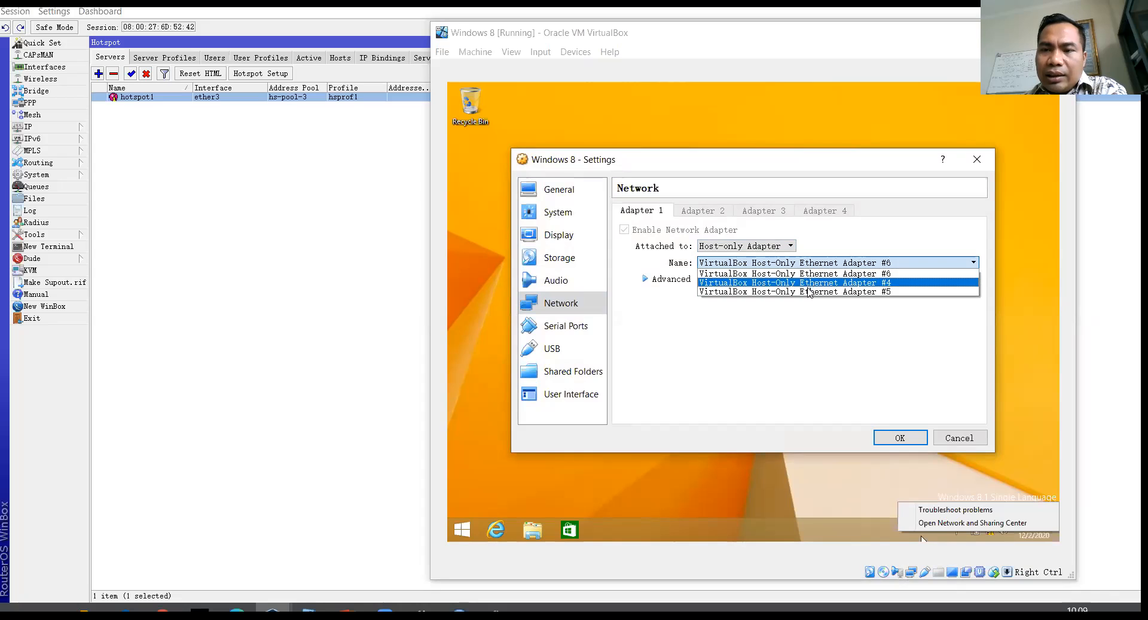
pyautogui.click(809, 292)
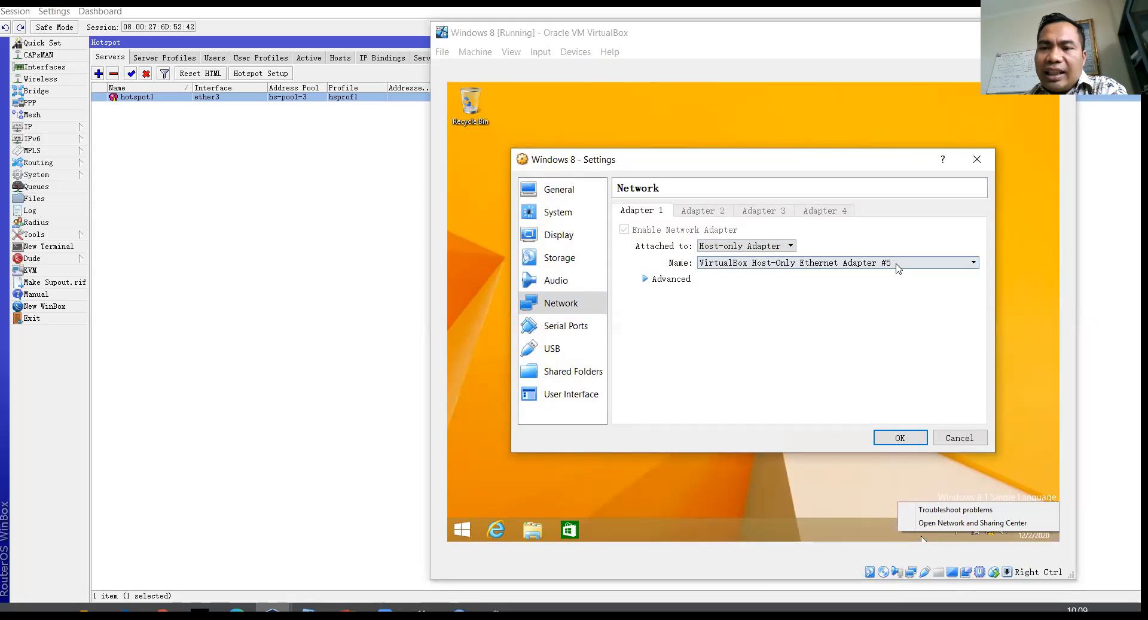
pyautogui.click(899, 437)
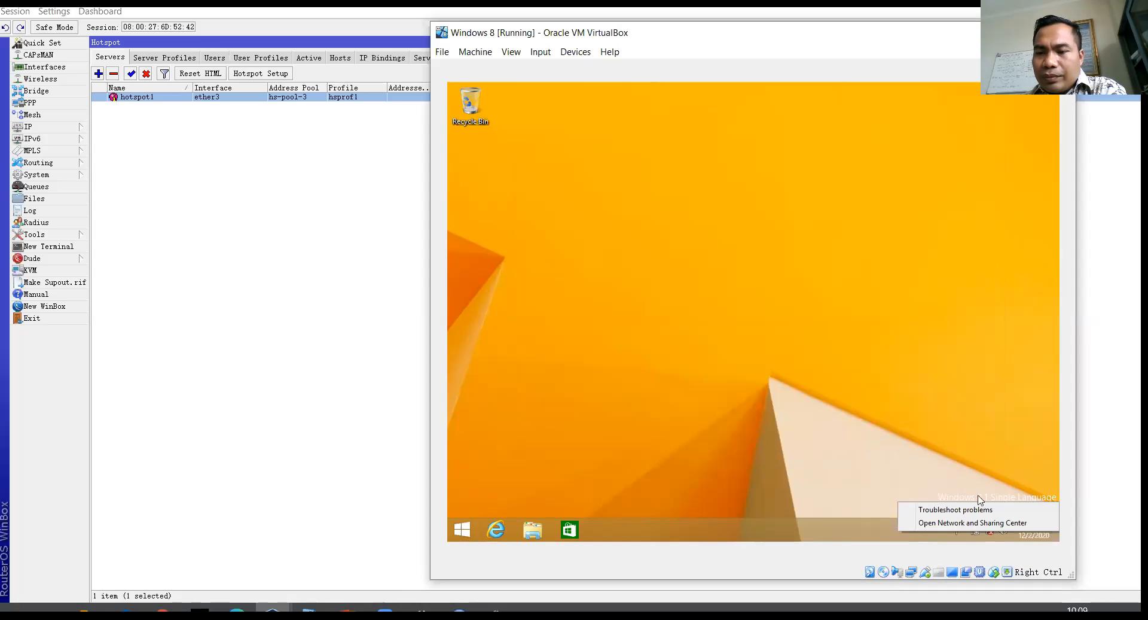
# Step: Allow device discovery on the guest's Network 2
pyautogui.click(911, 466)
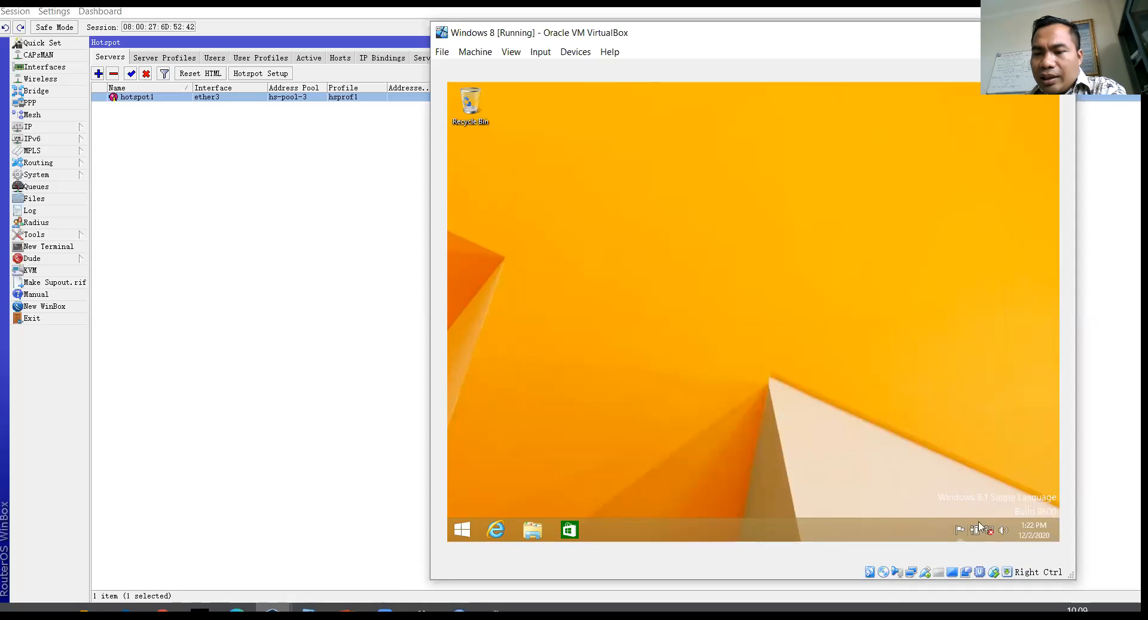
pyautogui.moveTo(993, 532)
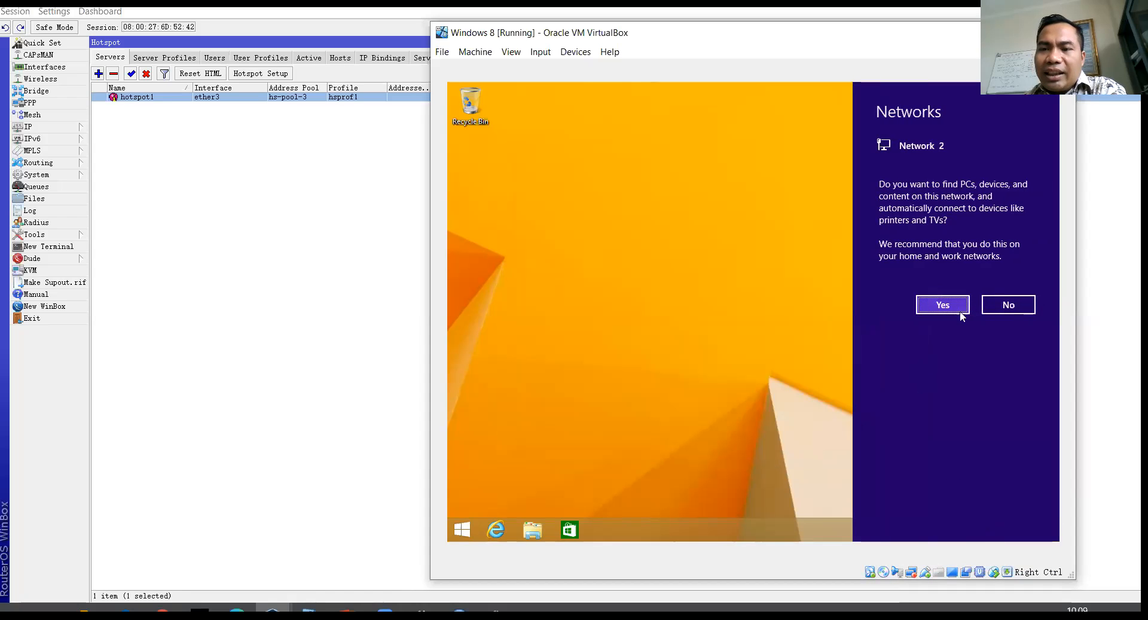
pyautogui.click(955, 306)
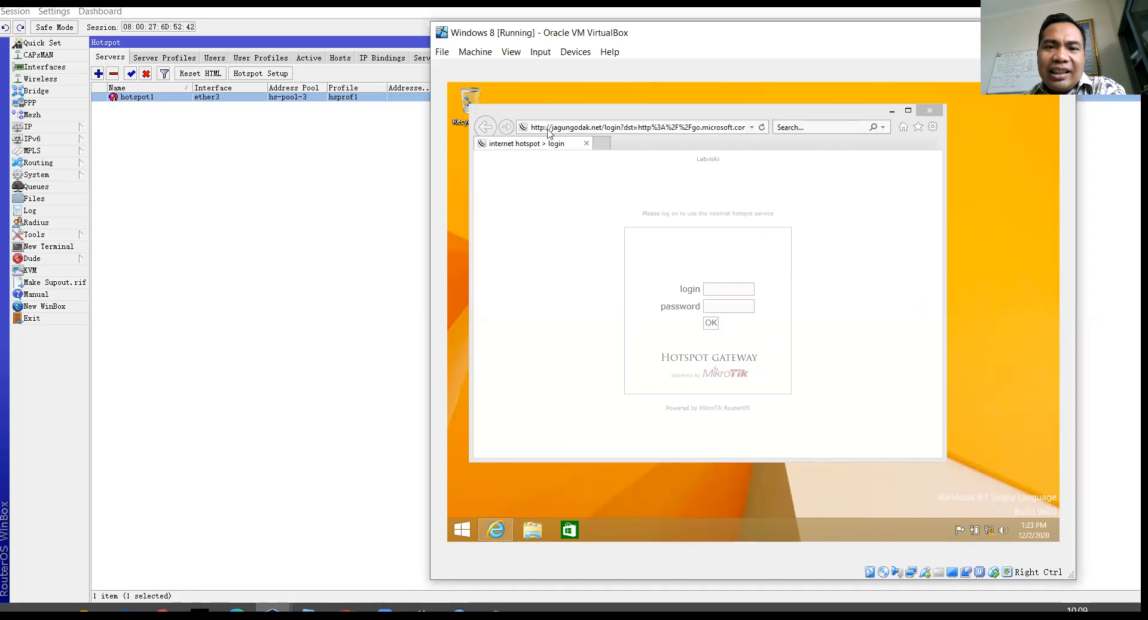
# Step: Open jagungodak.net in Internet Explorer and log in to the hotspot with the admin account
pyautogui.click(584, 131)
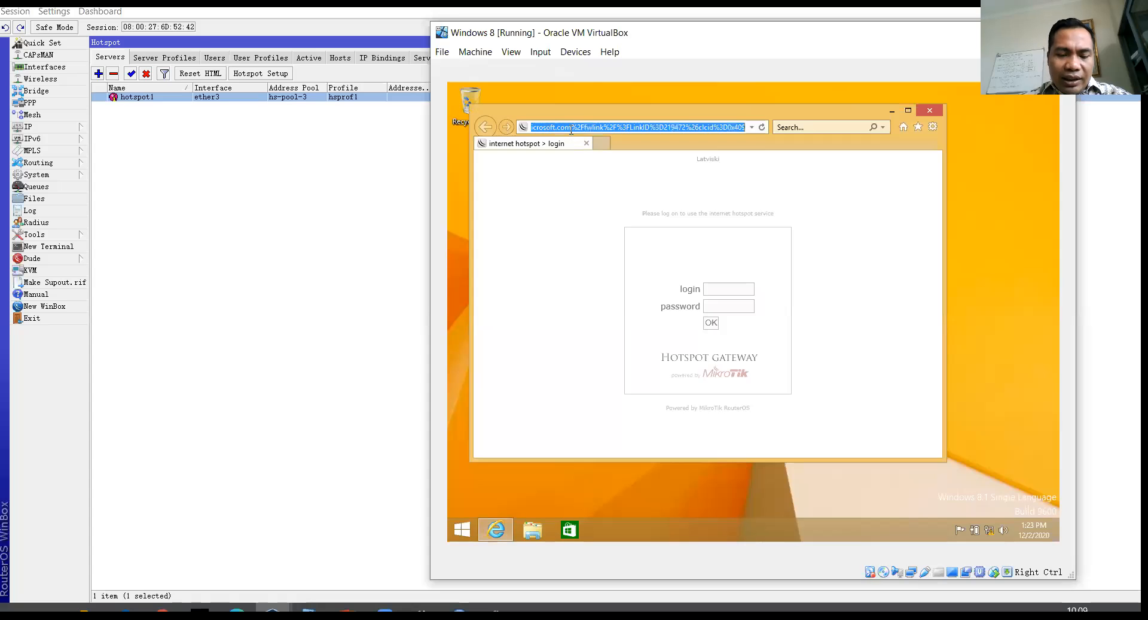
pyautogui.write('jagungodak')
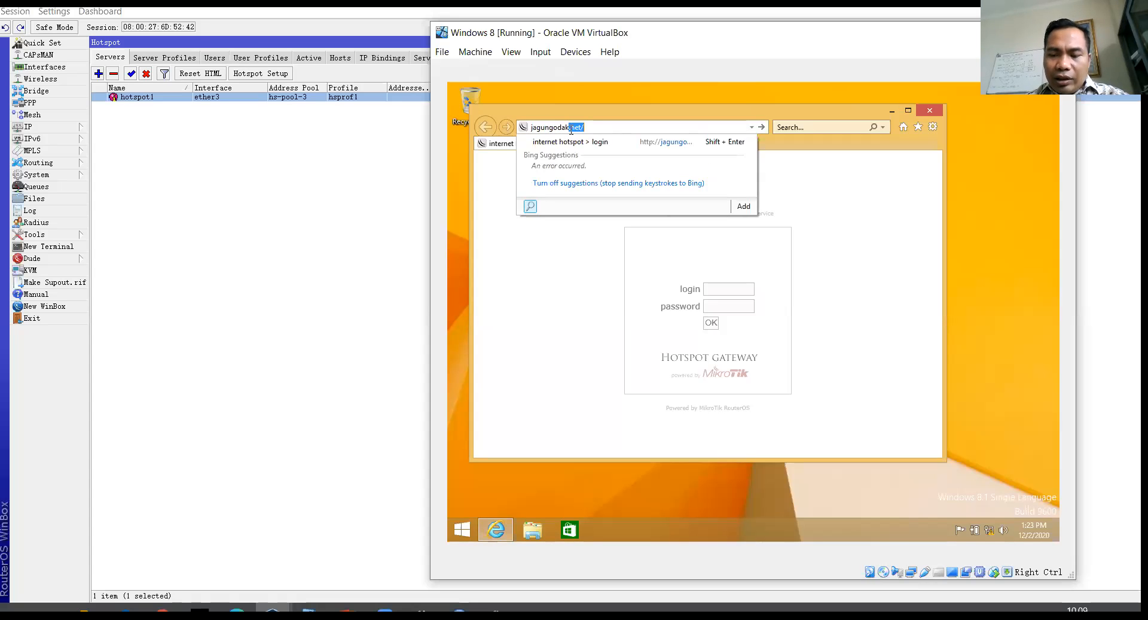
pyautogui.press('Return')
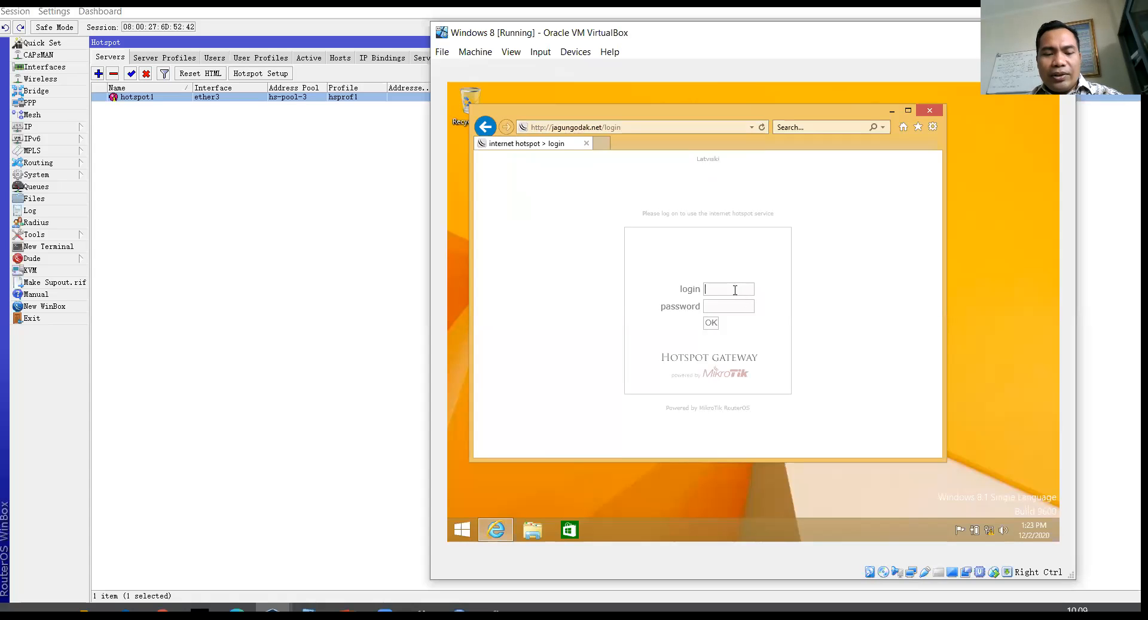
pyautogui.write('admin')
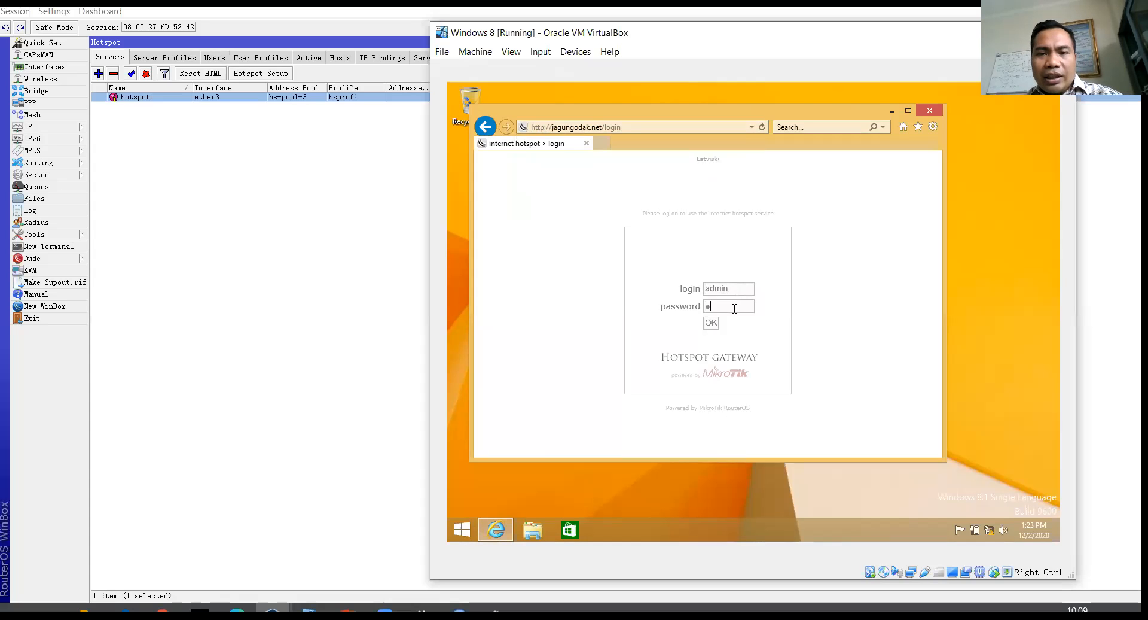
pyautogui.click(711, 322)
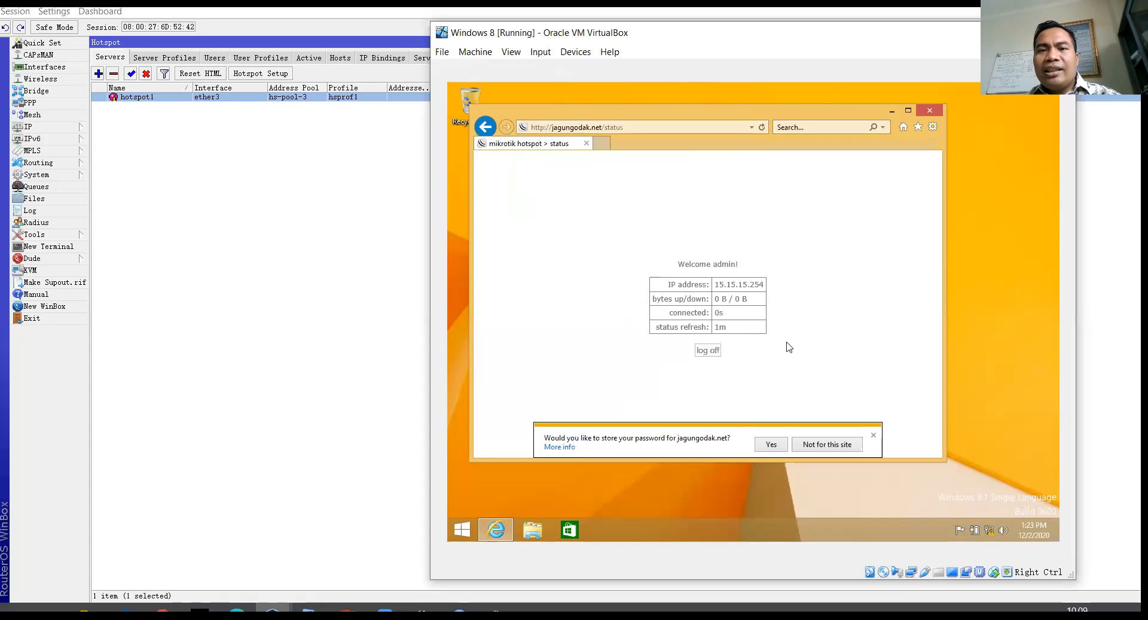
# Step: Search for google in a new tab and open the Google site
pyautogui.click(602, 144)
pyautogui.write('google')
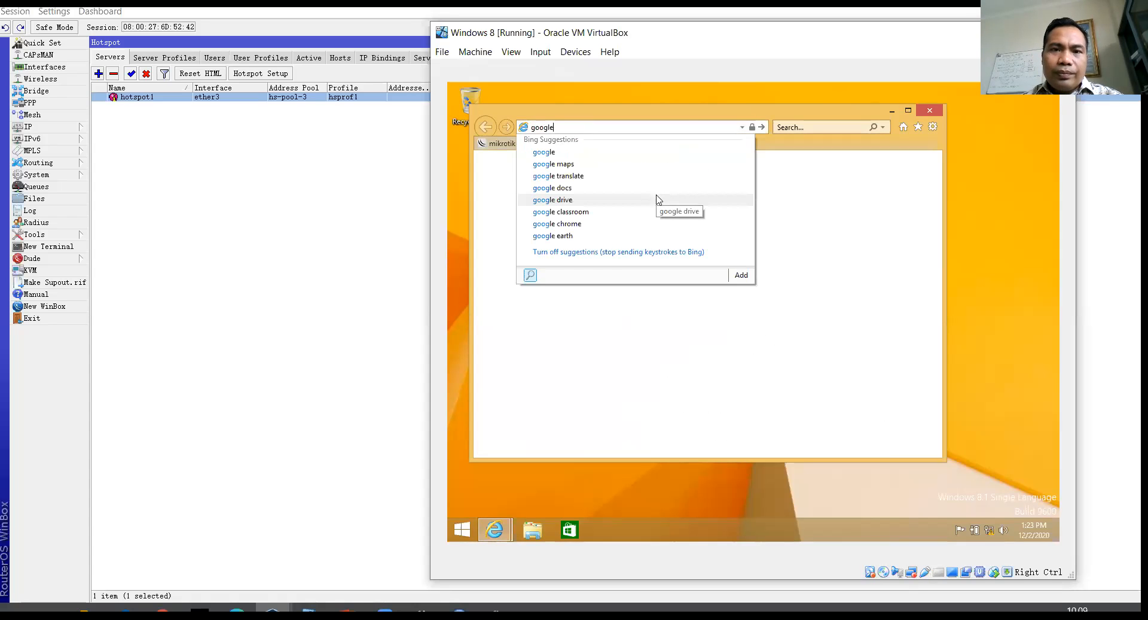
pyautogui.press('Return')
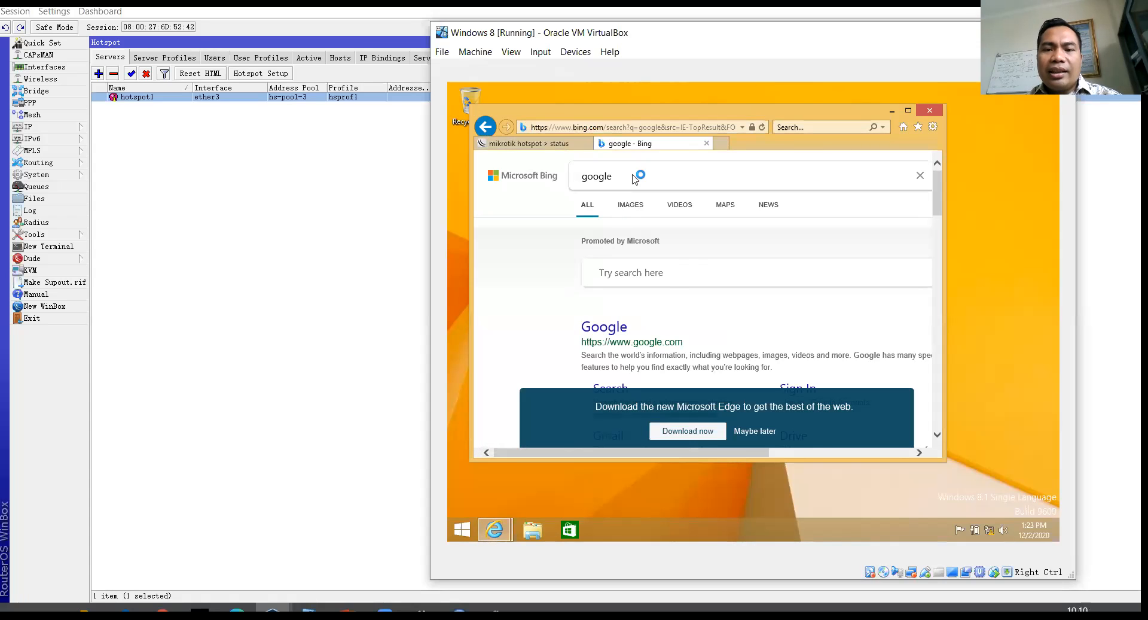
pyautogui.click(619, 327)
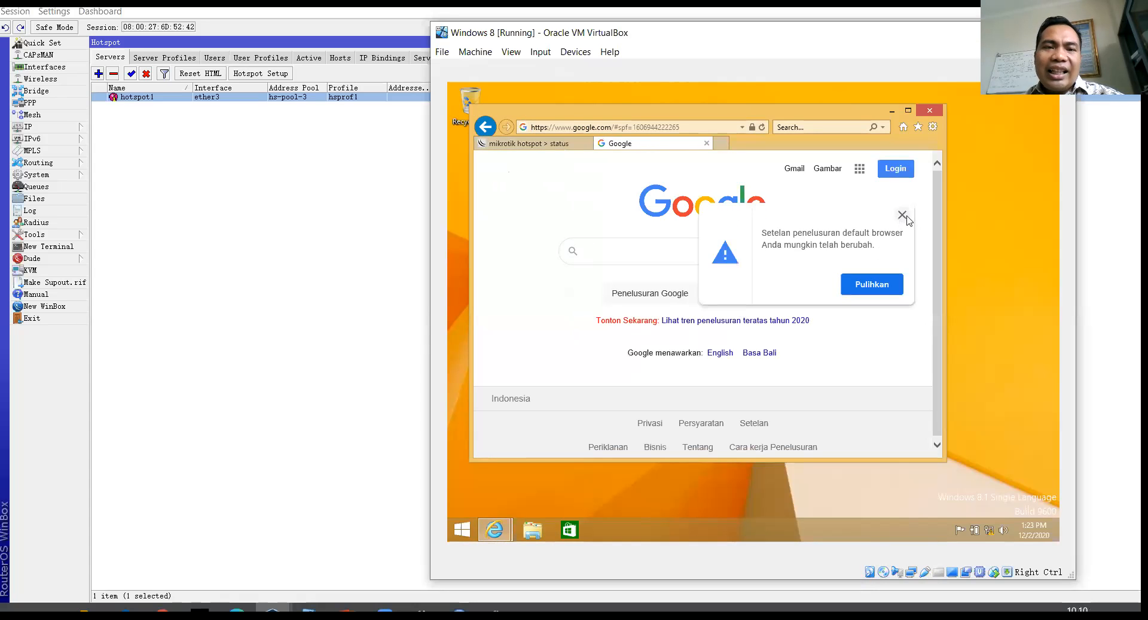
pyautogui.click(903, 215)
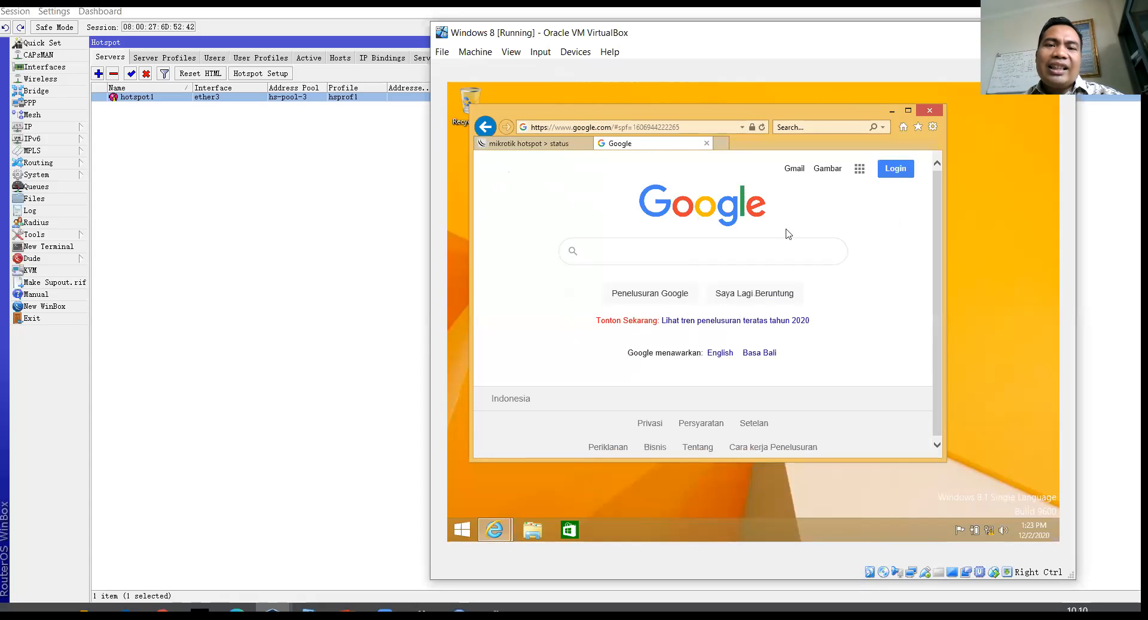
# Step: Log off the hotspot, then confirm Google pages no longer load
pyautogui.click(530, 144)
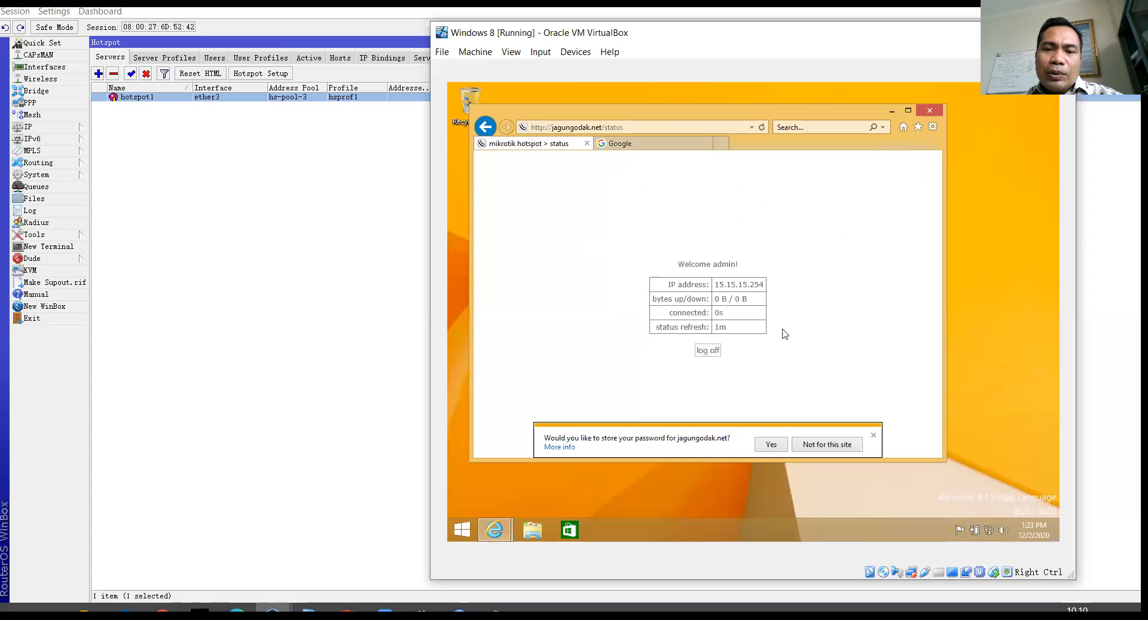
pyautogui.click(709, 351)
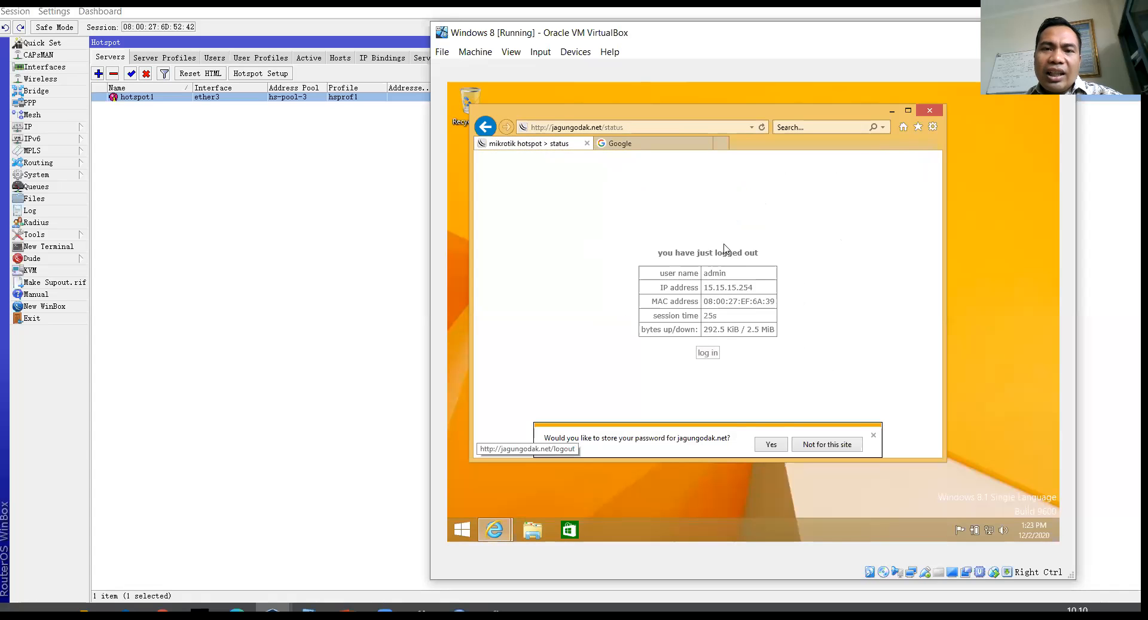
pyautogui.click(655, 144)
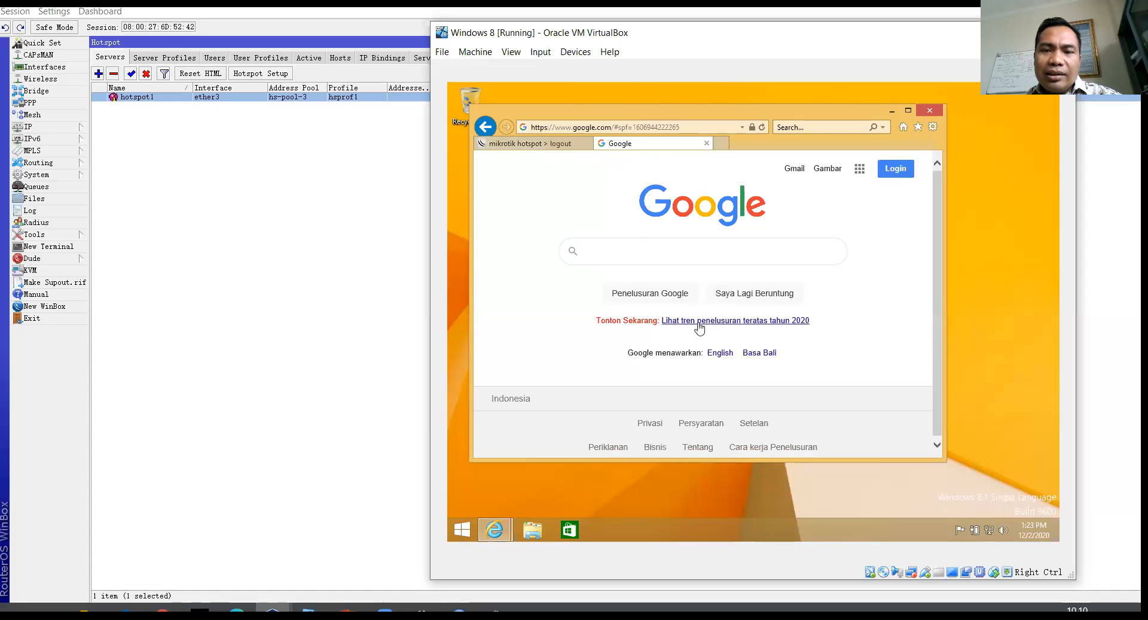
pyautogui.click(761, 298)
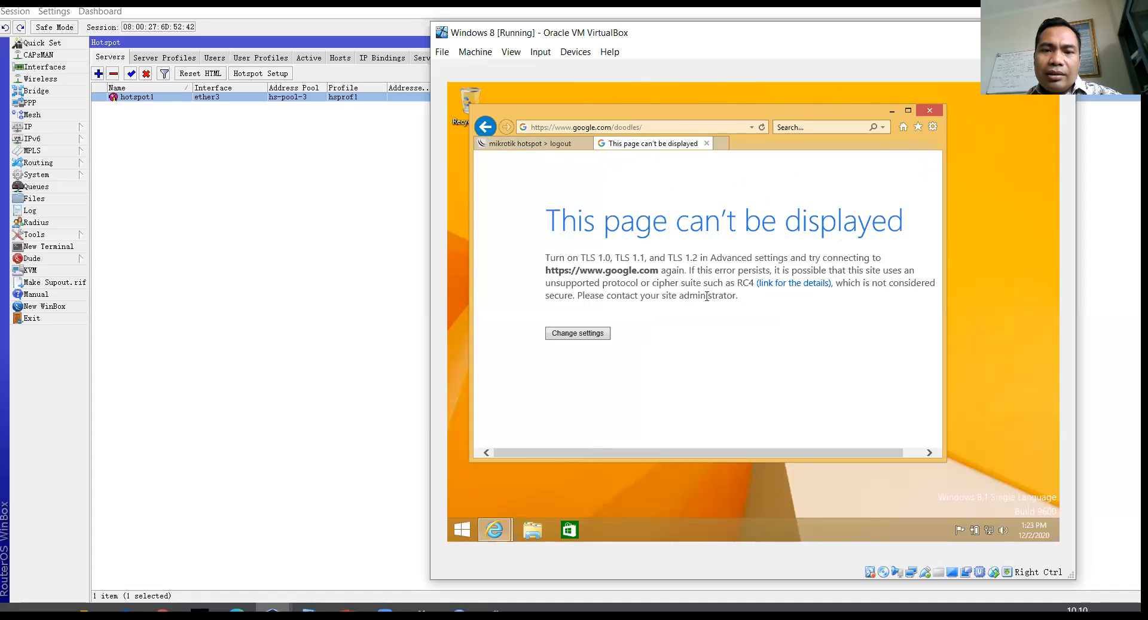
# Step: Enter detik.com in the address bar of the failed tab
pyautogui.click(652, 127)
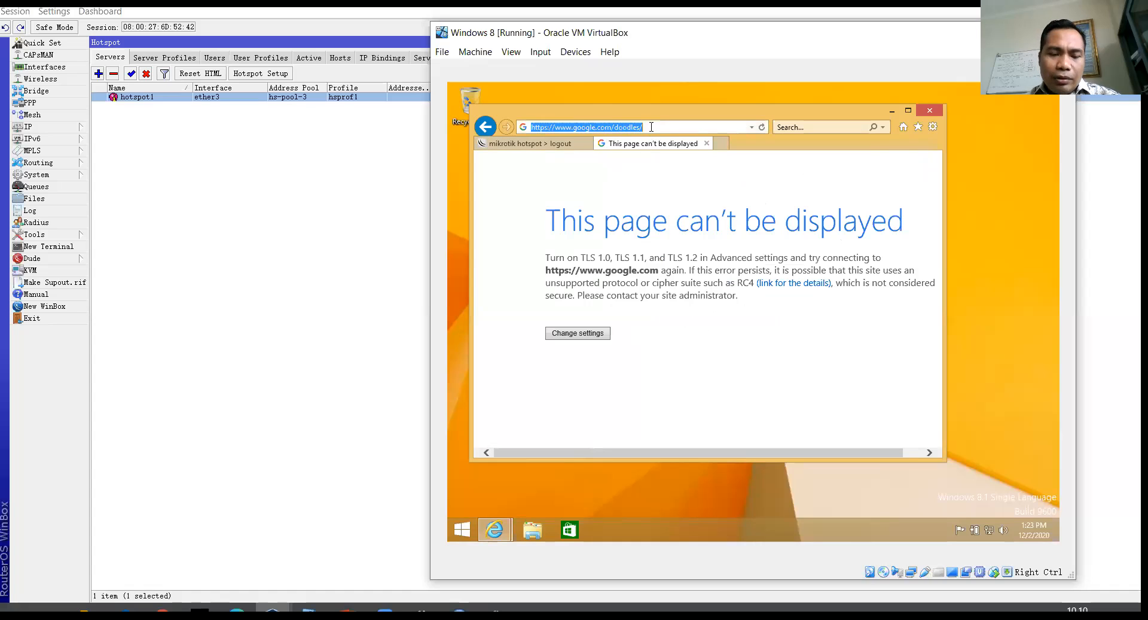
pyautogui.write('detik.com')
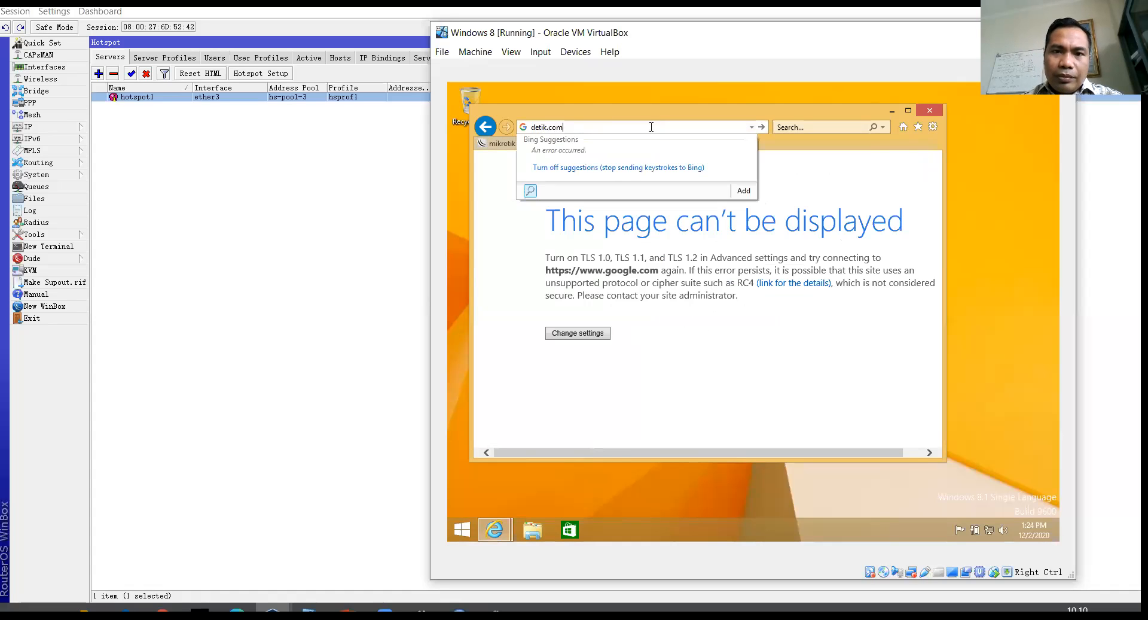
pyautogui.press('Return')
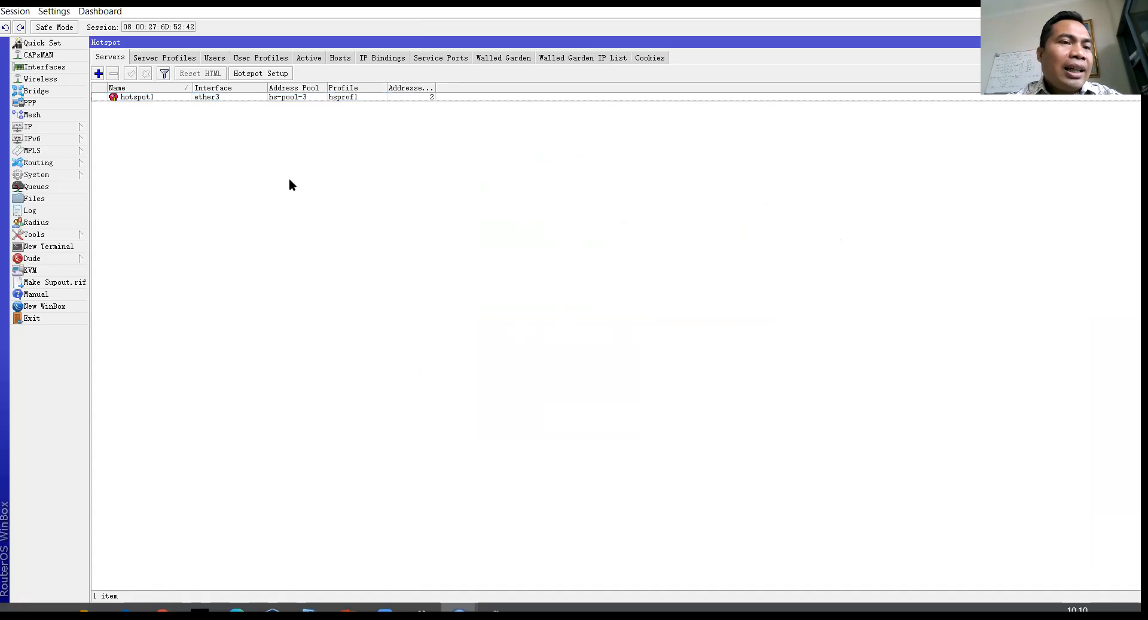
# Step: Show the hotspot server profiles with the DNS Name column widened
pyautogui.click(338, 98)
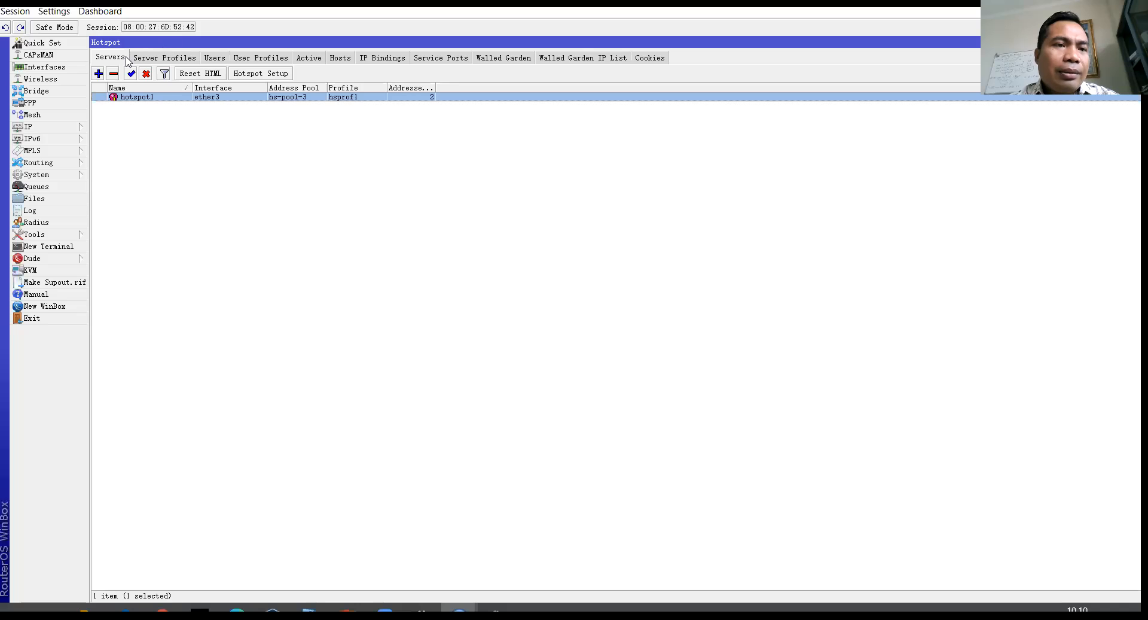
pyautogui.click(156, 57)
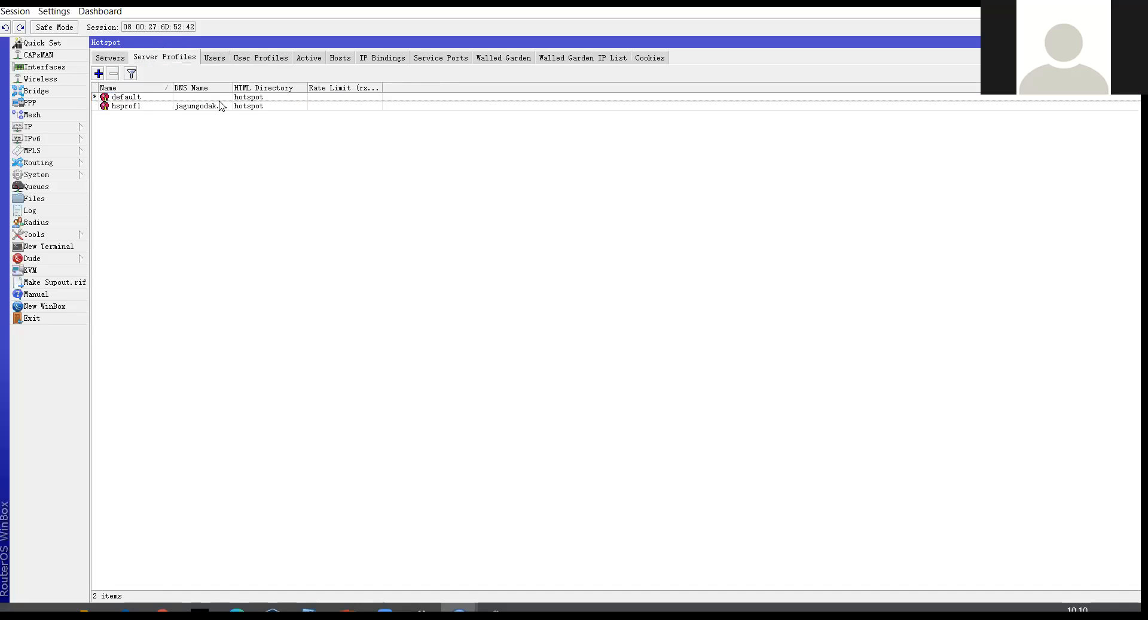
pyautogui.moveTo(229, 88); pyautogui.dragTo(287, 87)
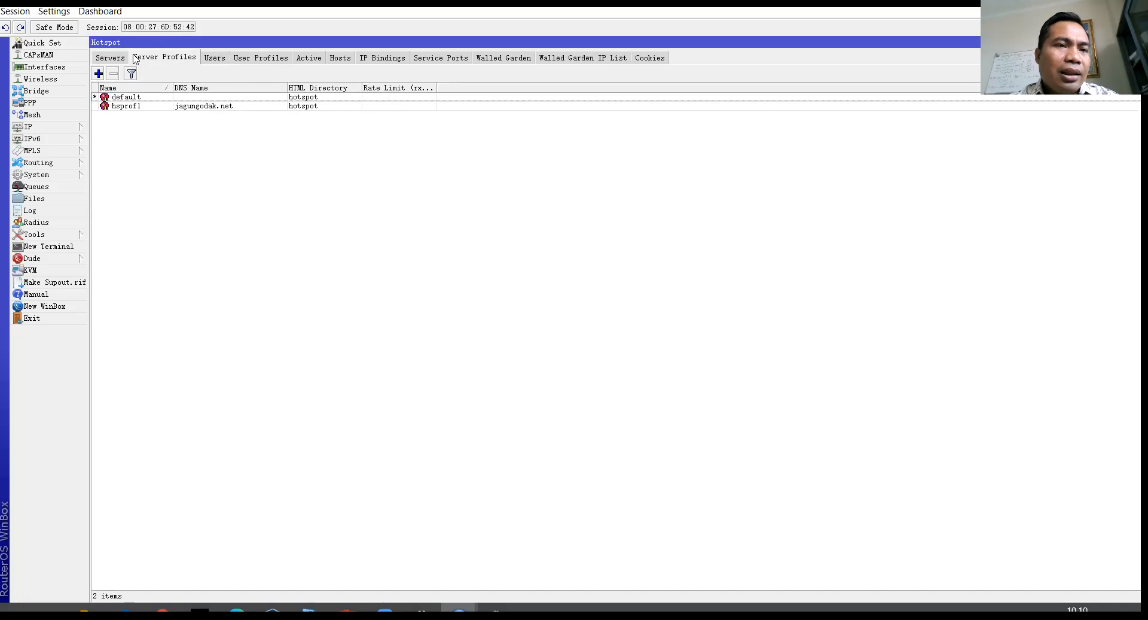
# Step: Turn off Cookie login in profile hsprof1 and apply the change
pyautogui.doubleClick(173, 108)
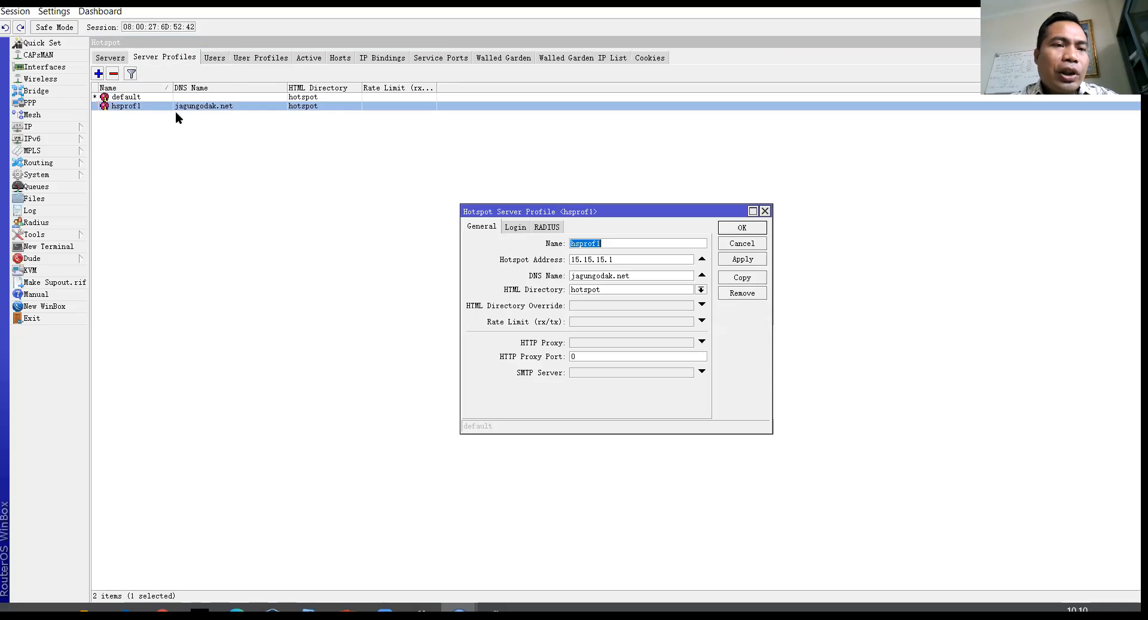
pyautogui.click(525, 233)
pyautogui.click(493, 231)
pyautogui.click(511, 231)
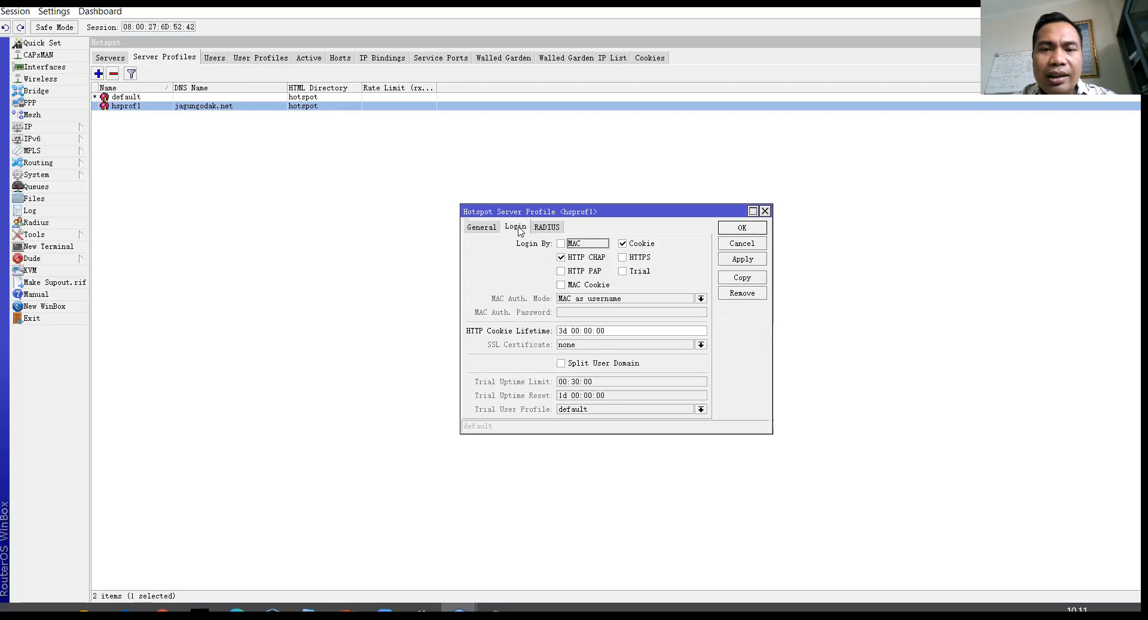
pyautogui.click(637, 246)
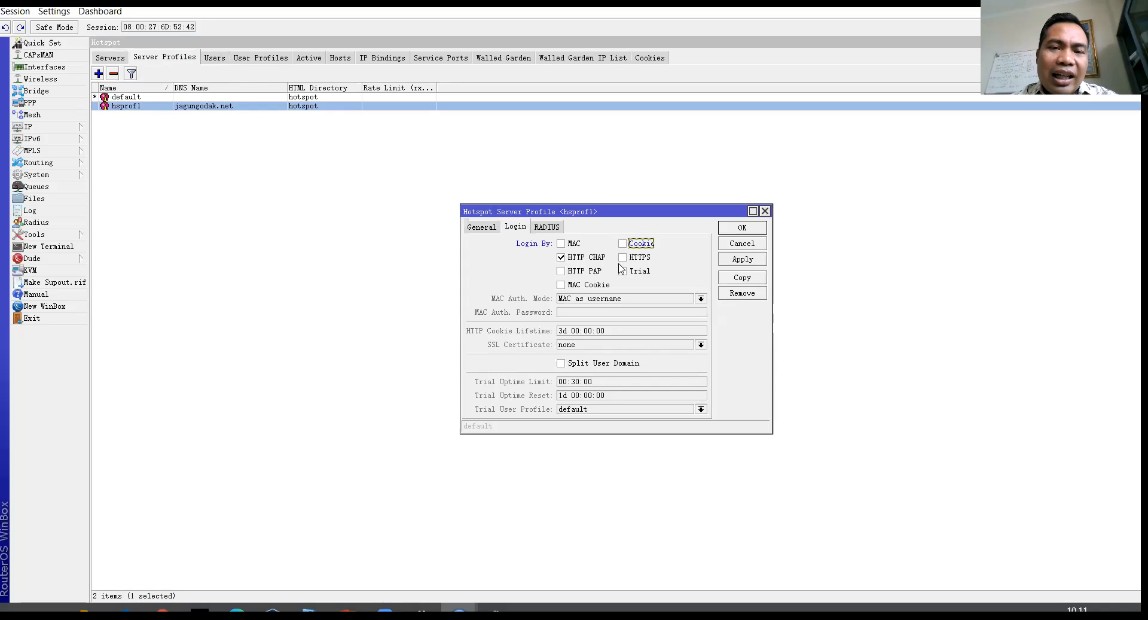
pyautogui.click(748, 261)
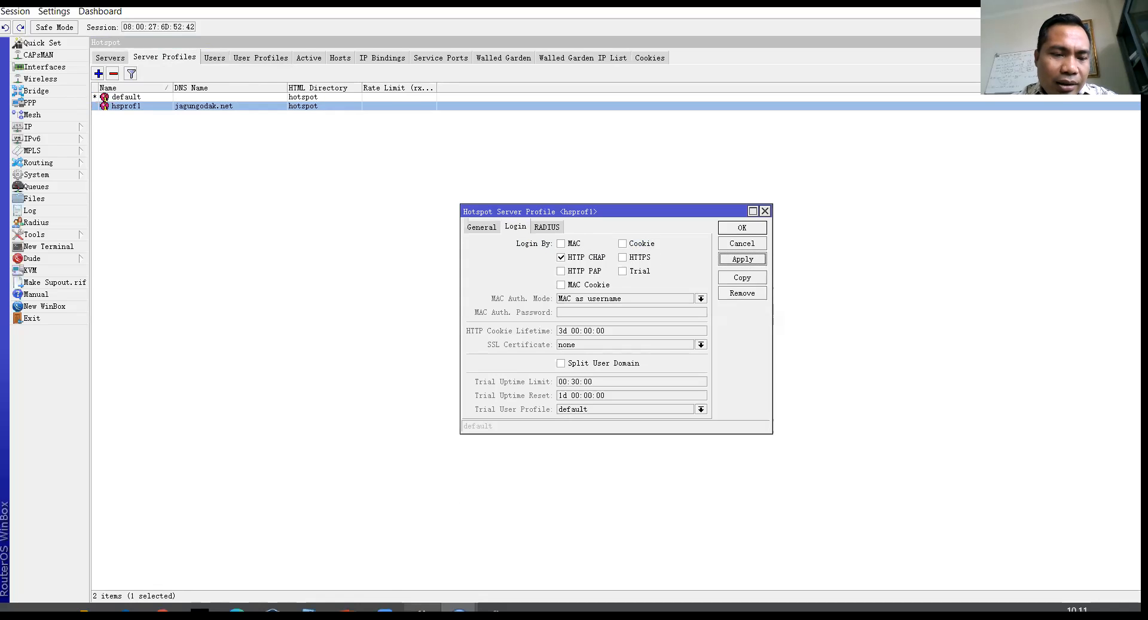
pyautogui.moveTo(272, 613)
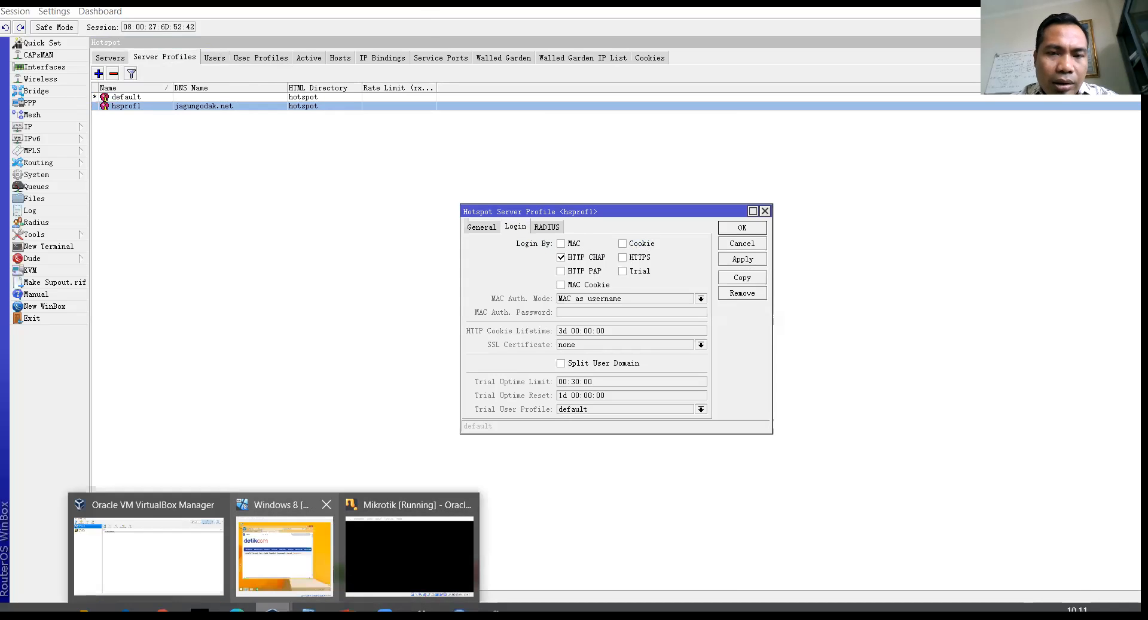
pyautogui.click(283, 541)
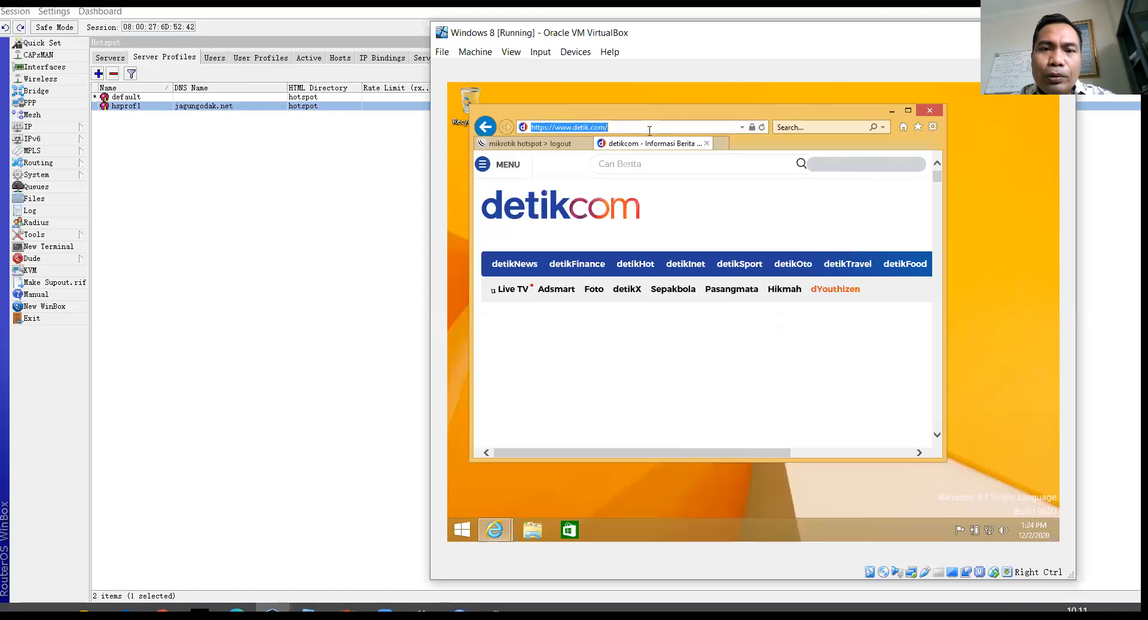
# Step: Return from the hotspot logout tab to the login page and start entering credentials
pyautogui.click(541, 144)
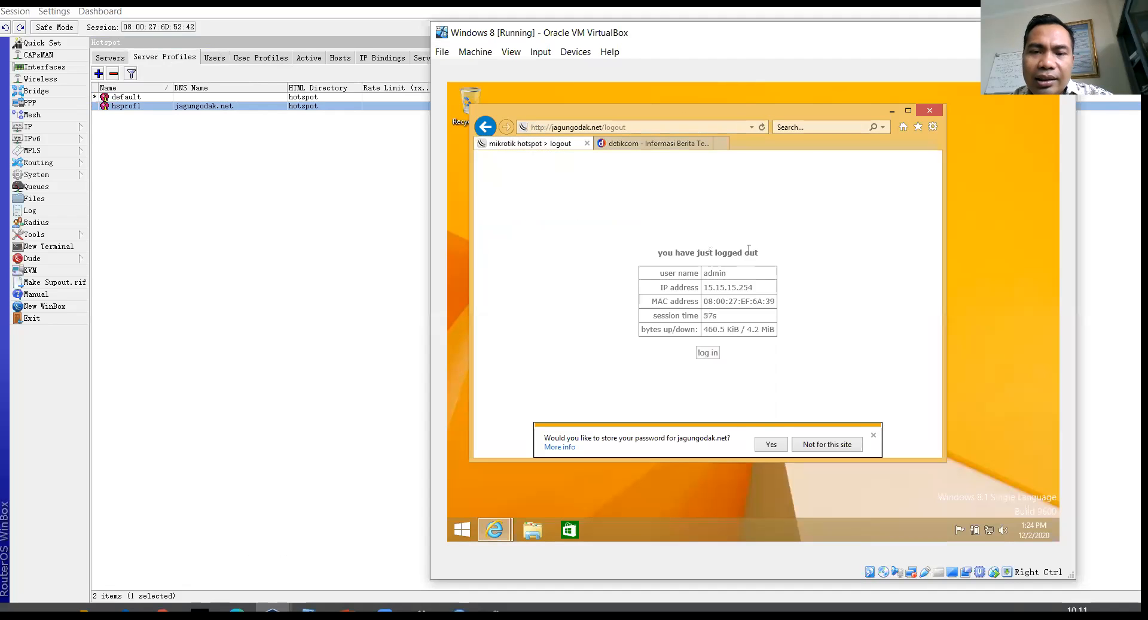
pyautogui.click(709, 352)
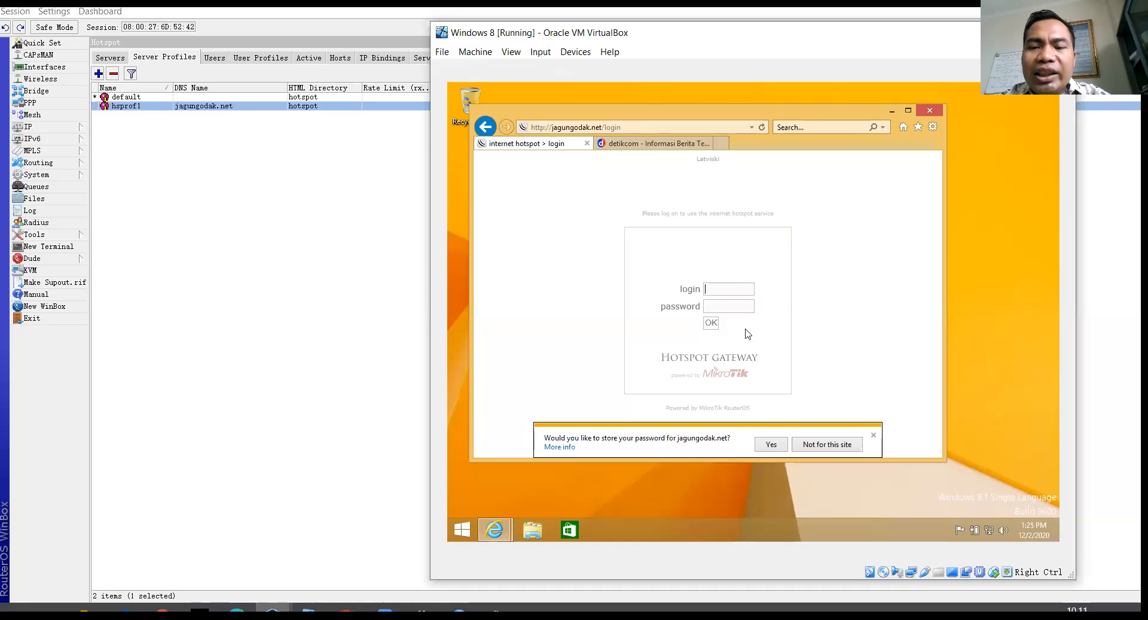
pyautogui.write('in')
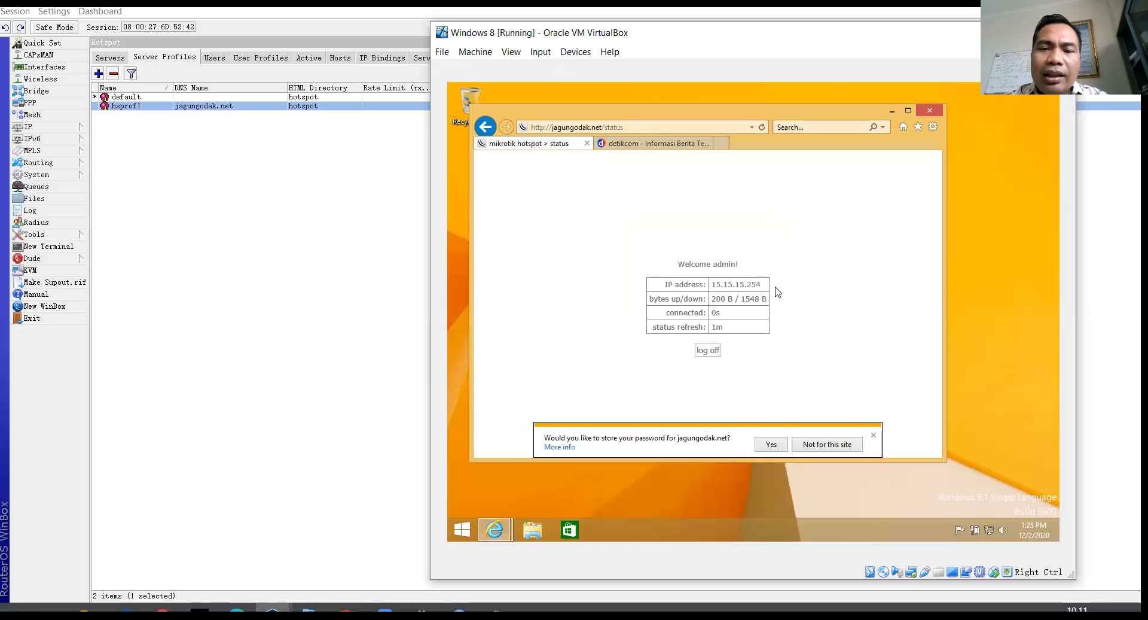
# Step: Log off the hotspot again and open detik.com's detikHot section
pyautogui.click(673, 148)
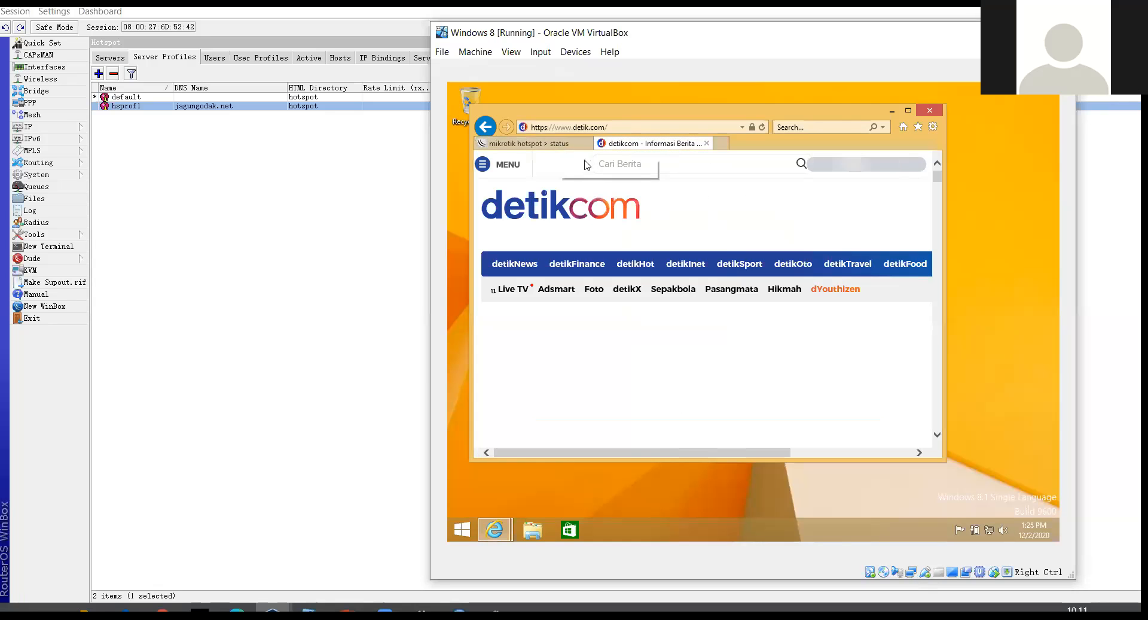
pyautogui.click(559, 144)
pyautogui.click(713, 352)
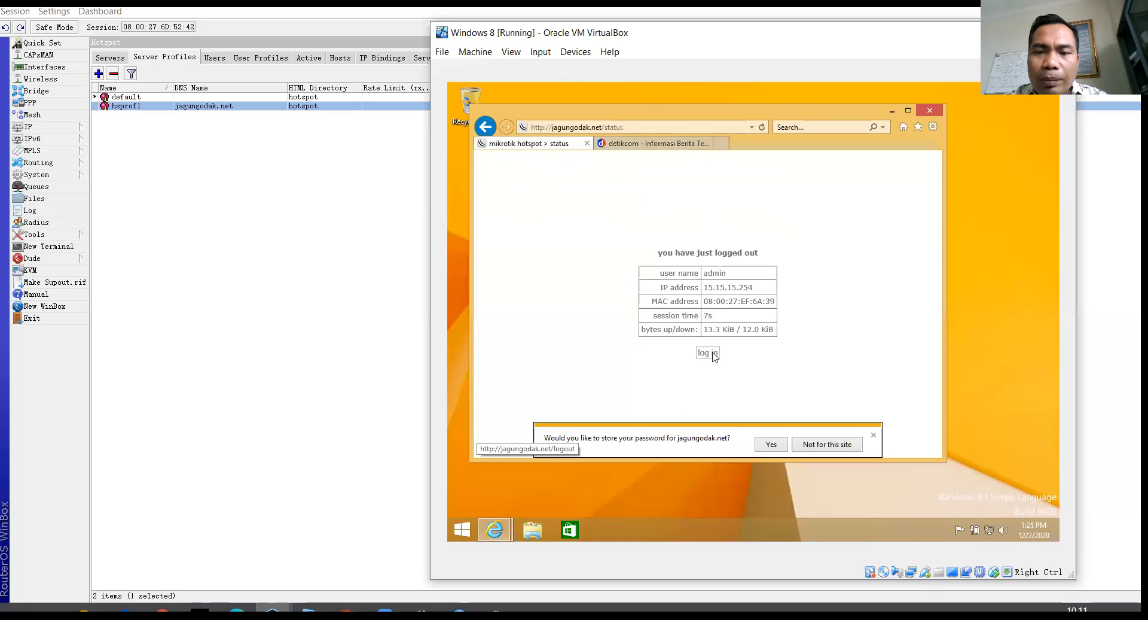
pyautogui.click(657, 147)
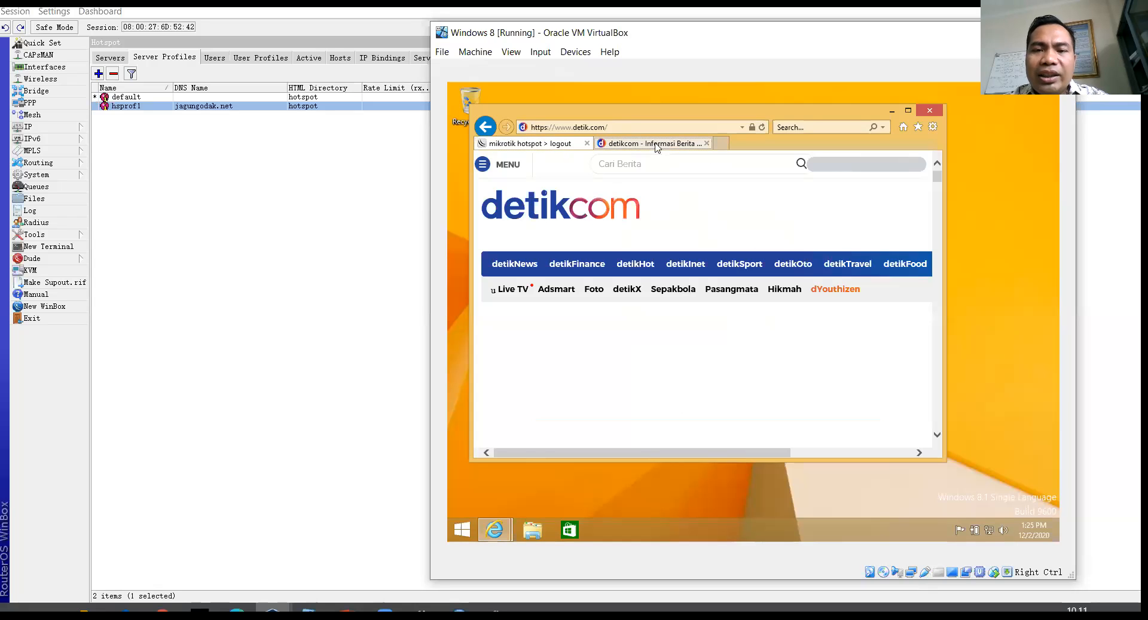
pyautogui.click(642, 271)
# Step: Bring WinBox back in front and select the hsprof1 server profile
pyautogui.moveTo(488, 536)
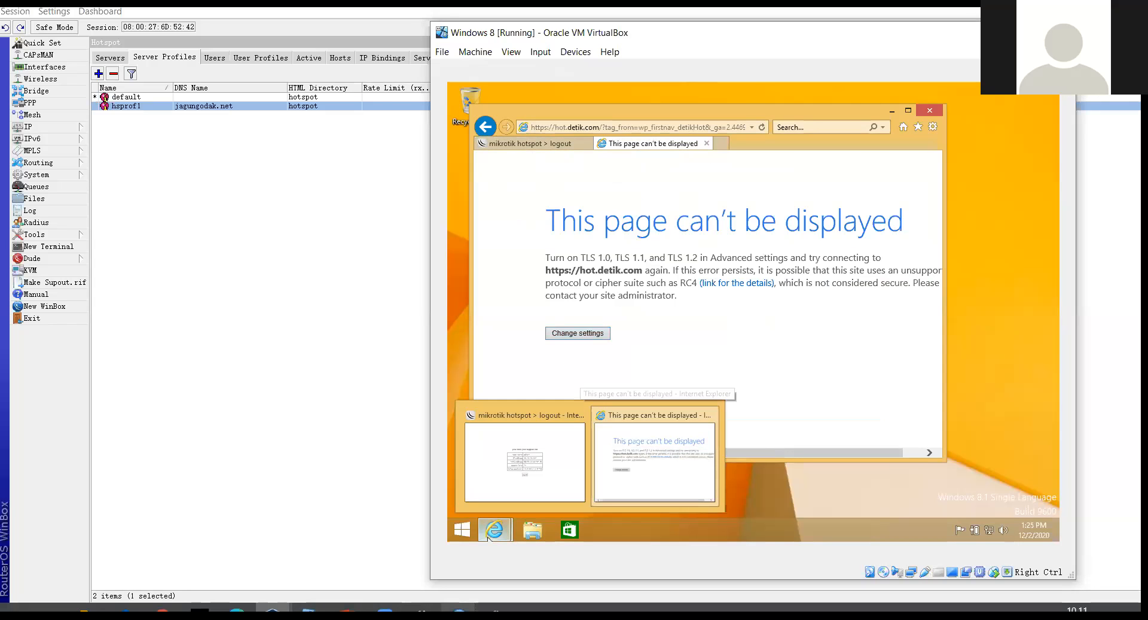
pyautogui.click(460, 609)
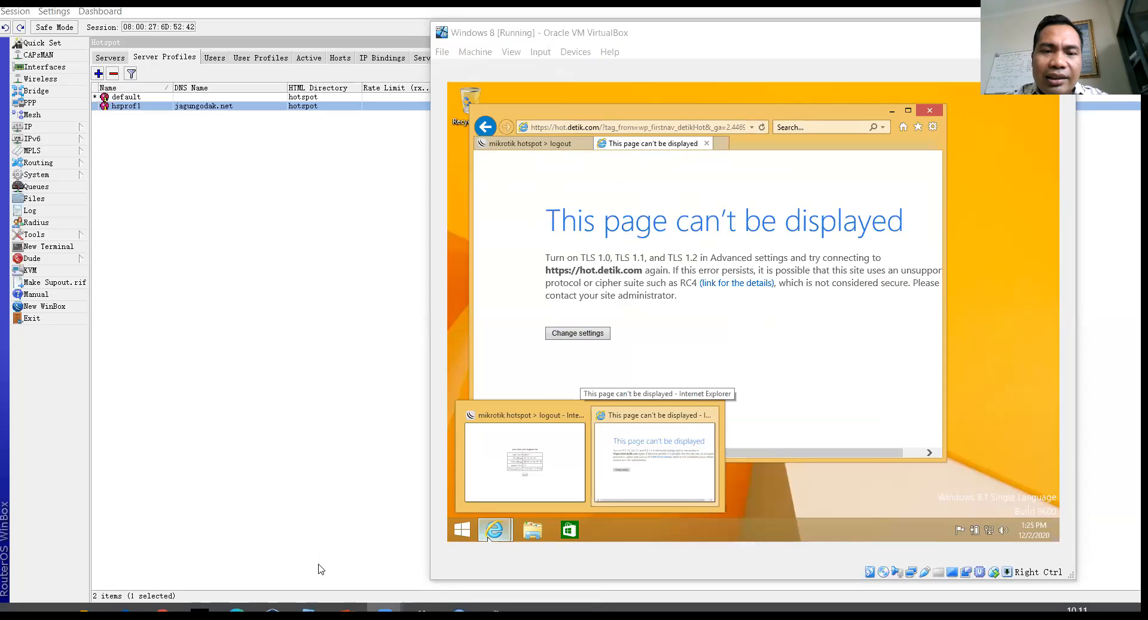
pyautogui.click(874, 278)
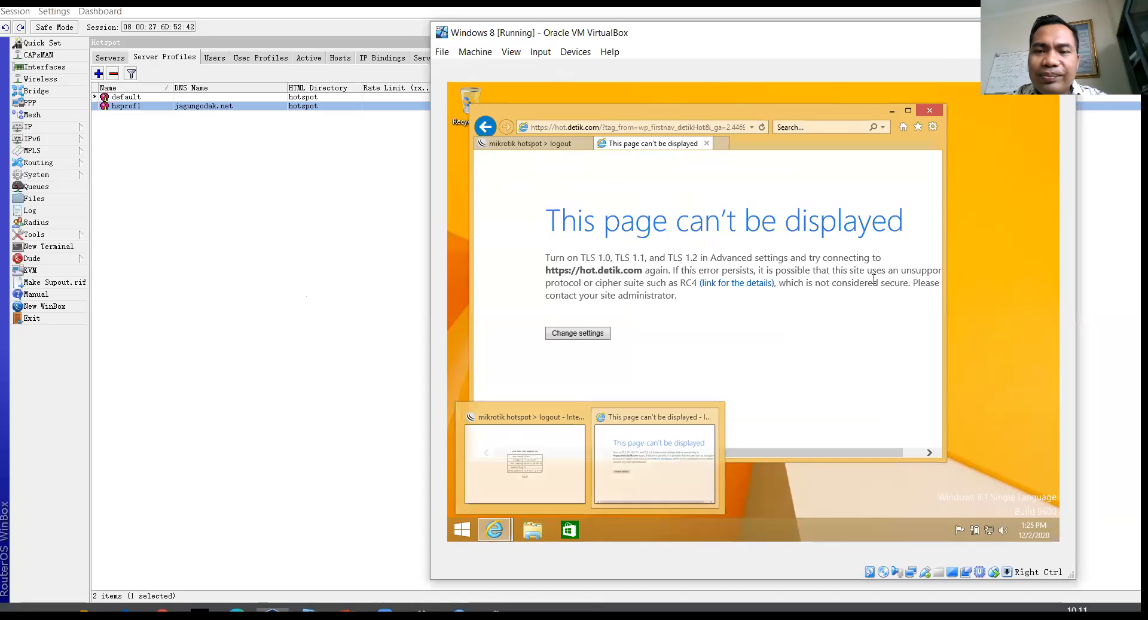
pyautogui.click(720, 195)
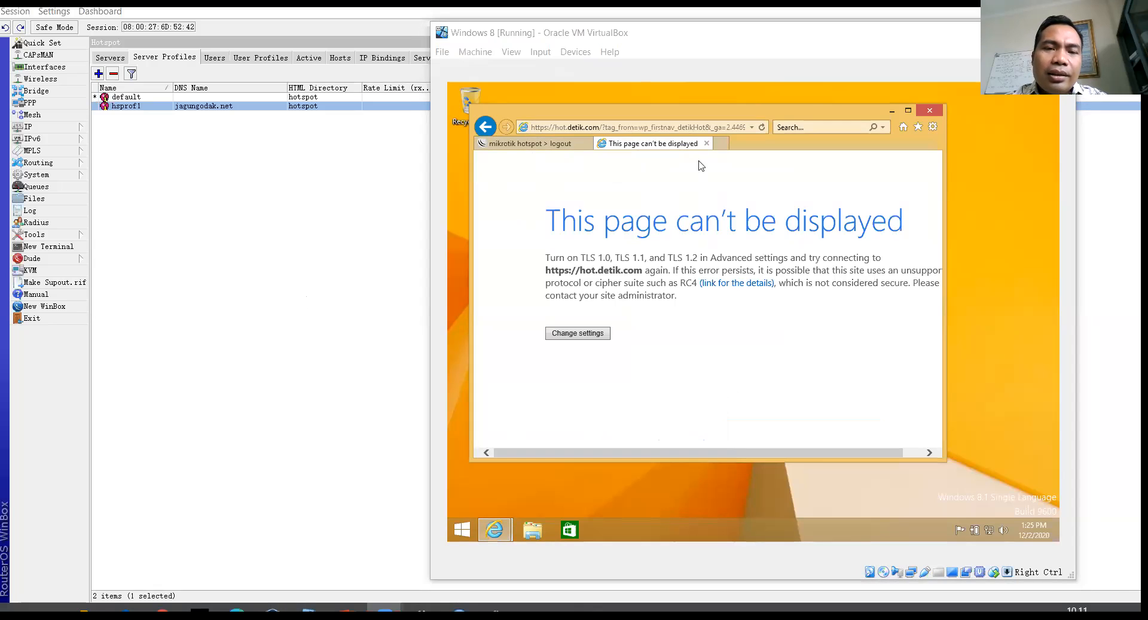
pyautogui.click(382, 222)
pyautogui.click(259, 106)
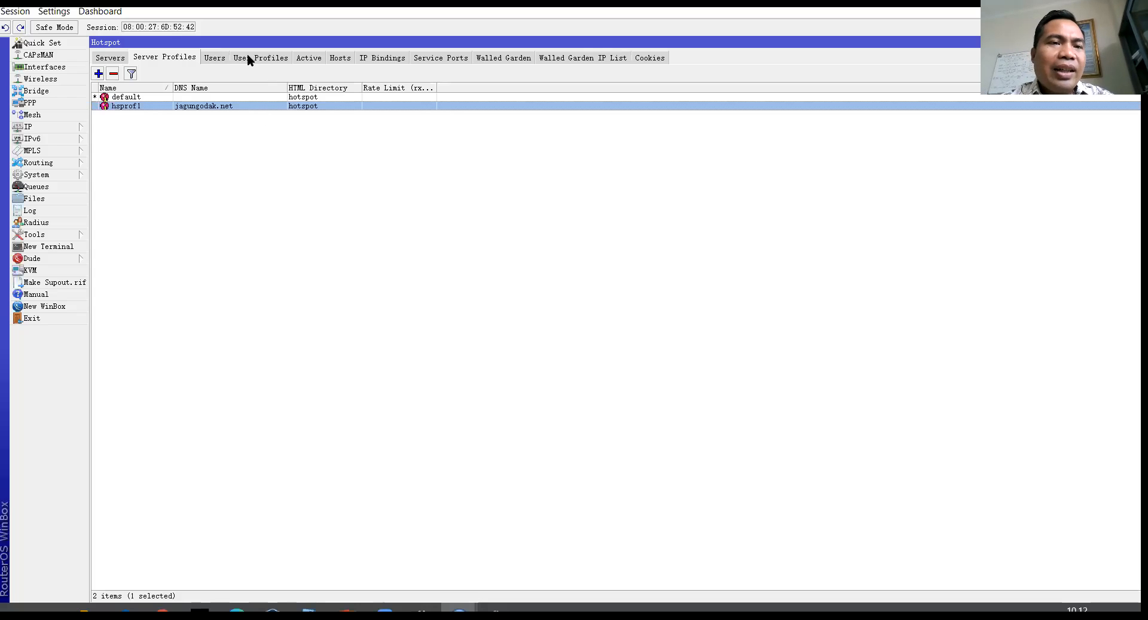
# Step: Add hotspot user 'test' with a password, save it, and select it in the Users list
pyautogui.click(216, 58)
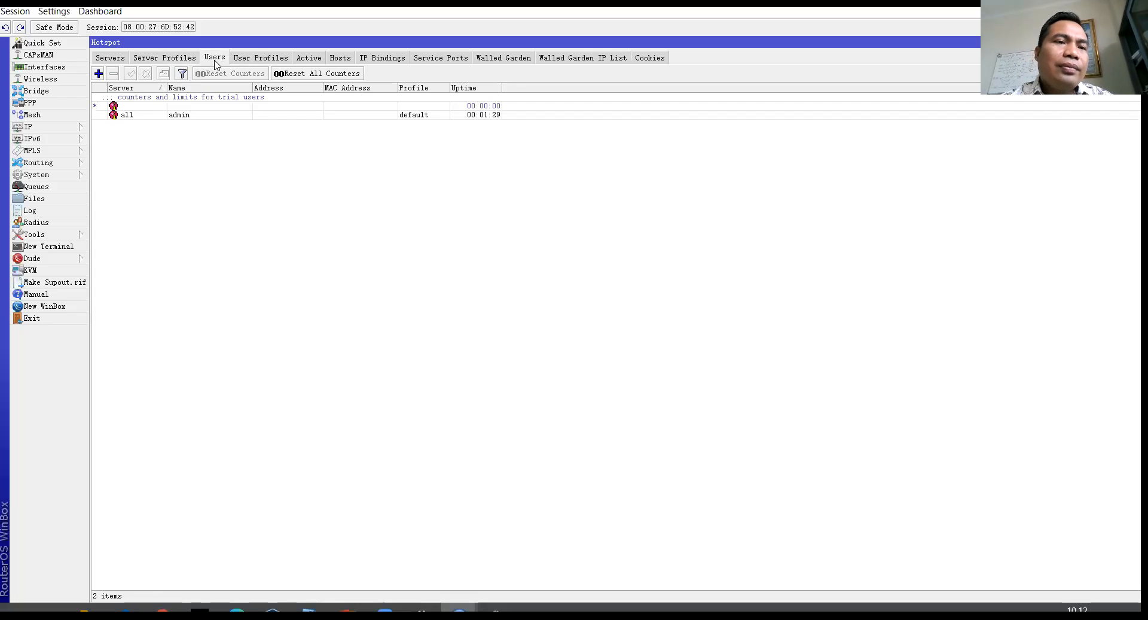
pyautogui.click(98, 73)
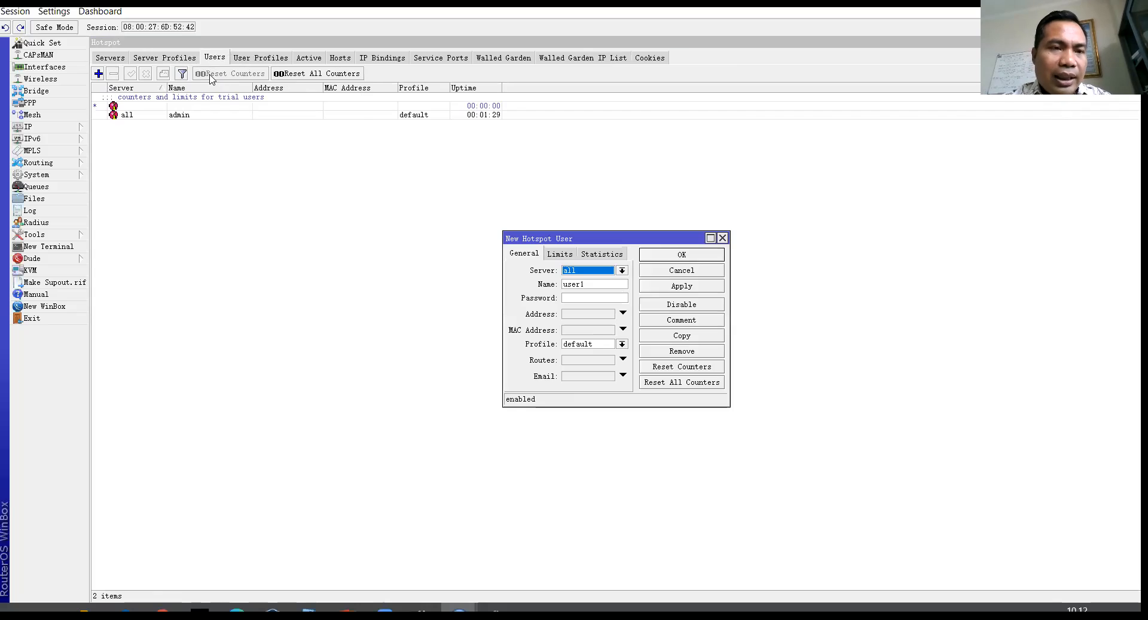
pyautogui.click(212, 76)
pyautogui.click(98, 73)
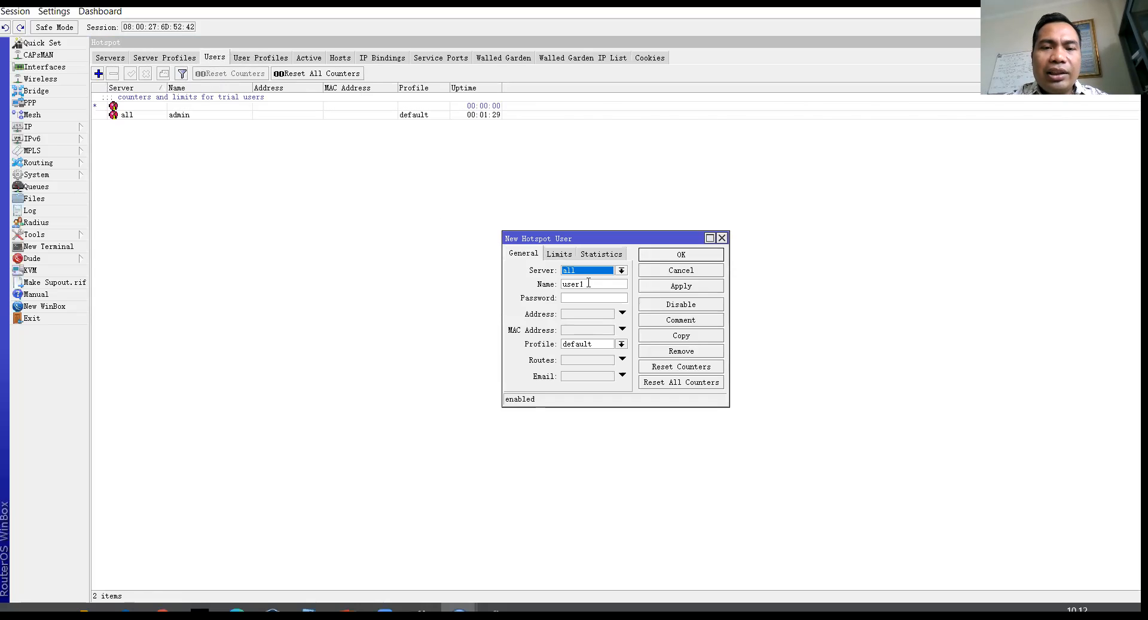
pyautogui.press('Tab')
pyautogui.write('test')
pyautogui.click(569, 297)
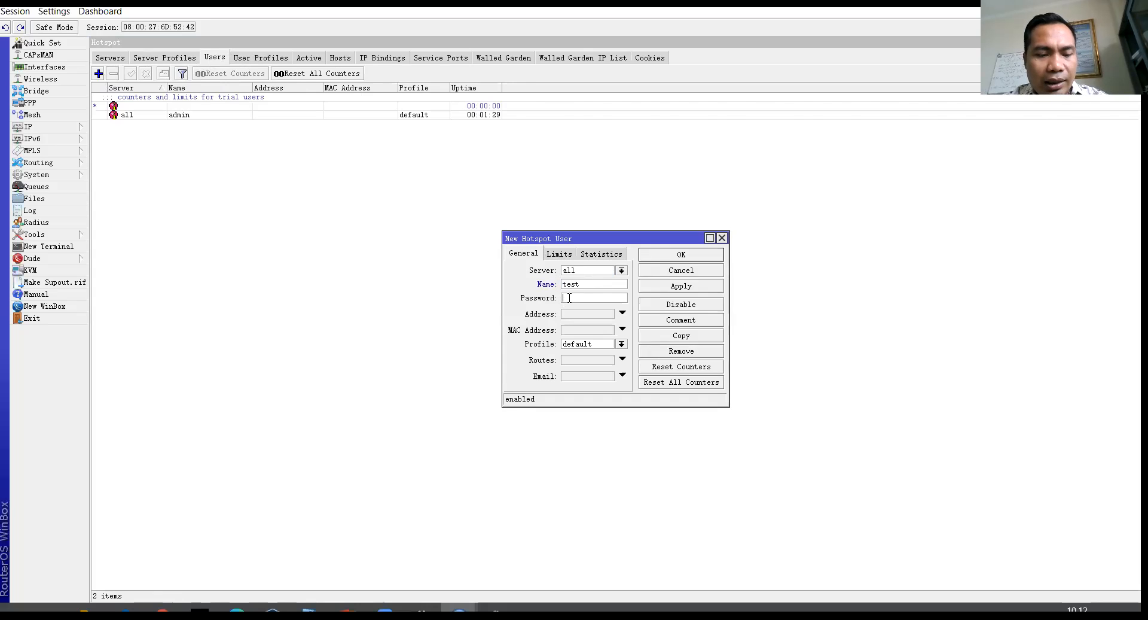
pyautogui.write('tes')
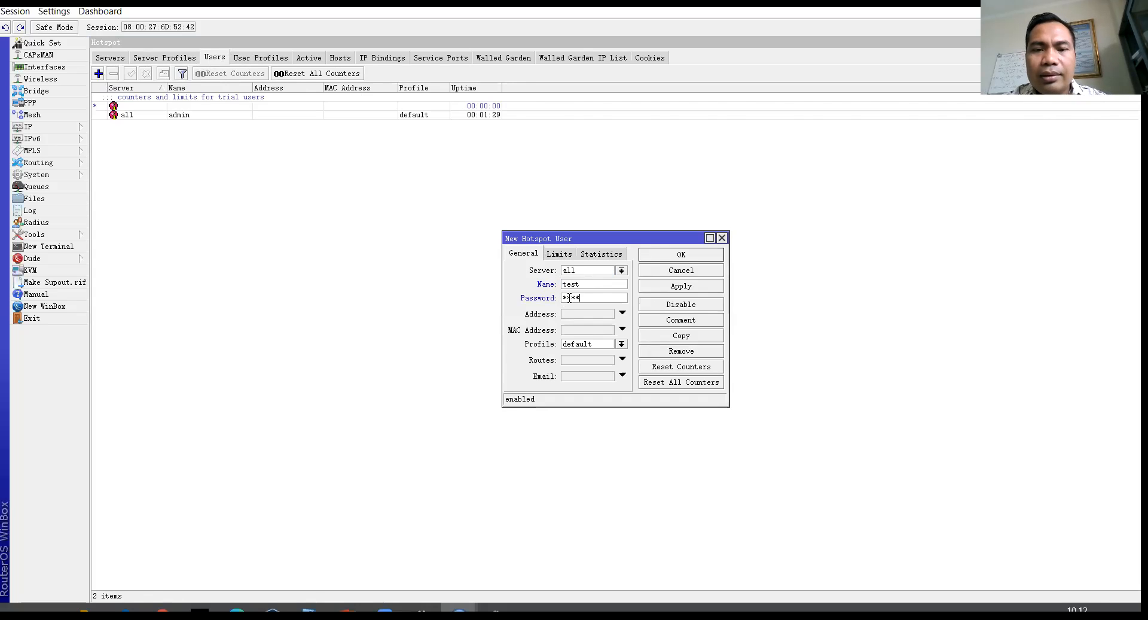
pyautogui.click(681, 285)
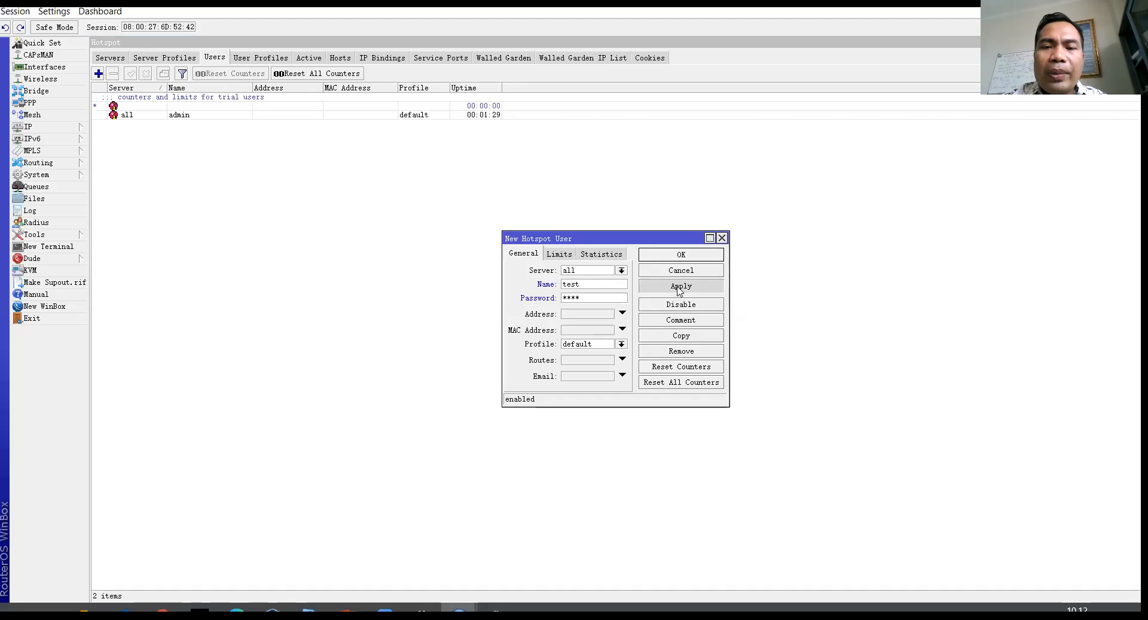
pyautogui.click(682, 255)
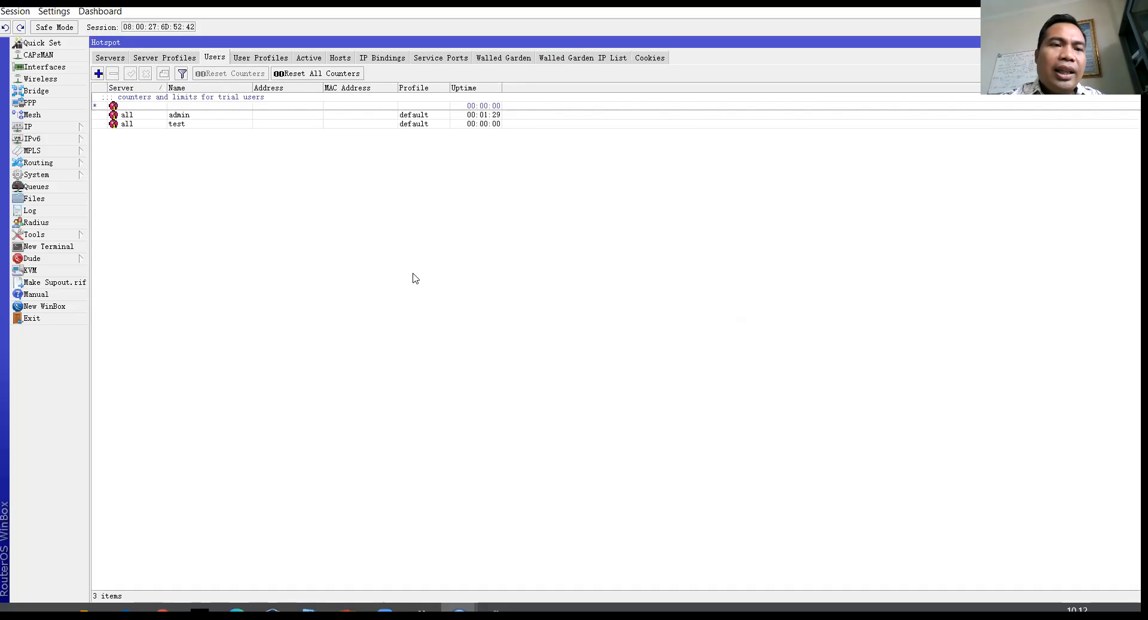
pyautogui.click(205, 125)
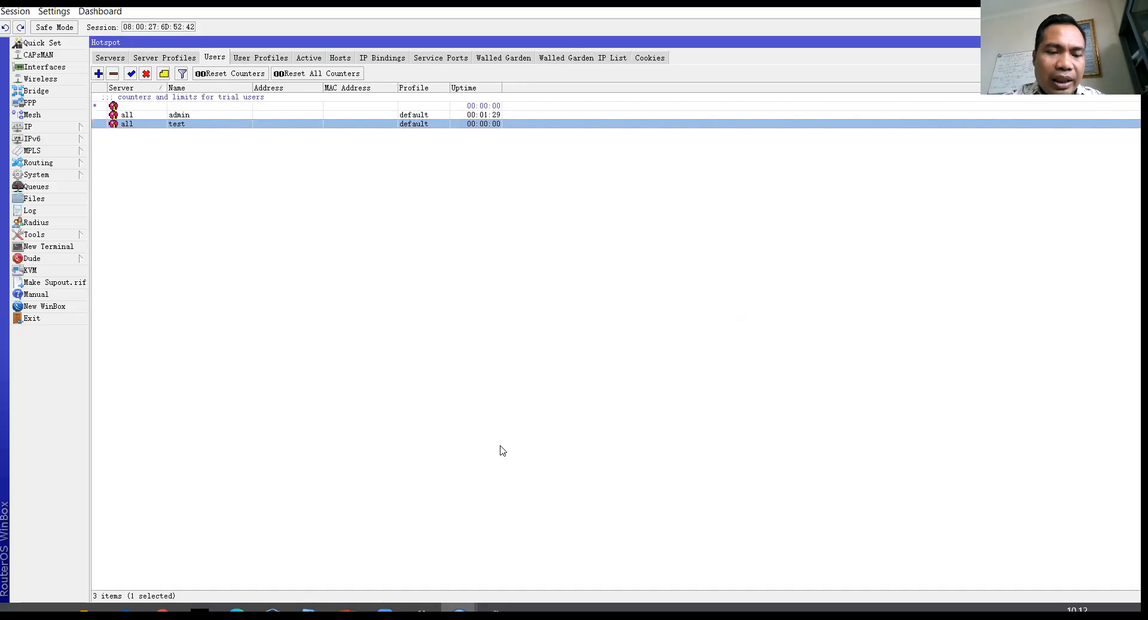
# Step: Log in to the hotspot as user test from the VM's browser
pyautogui.moveTo(273, 609)
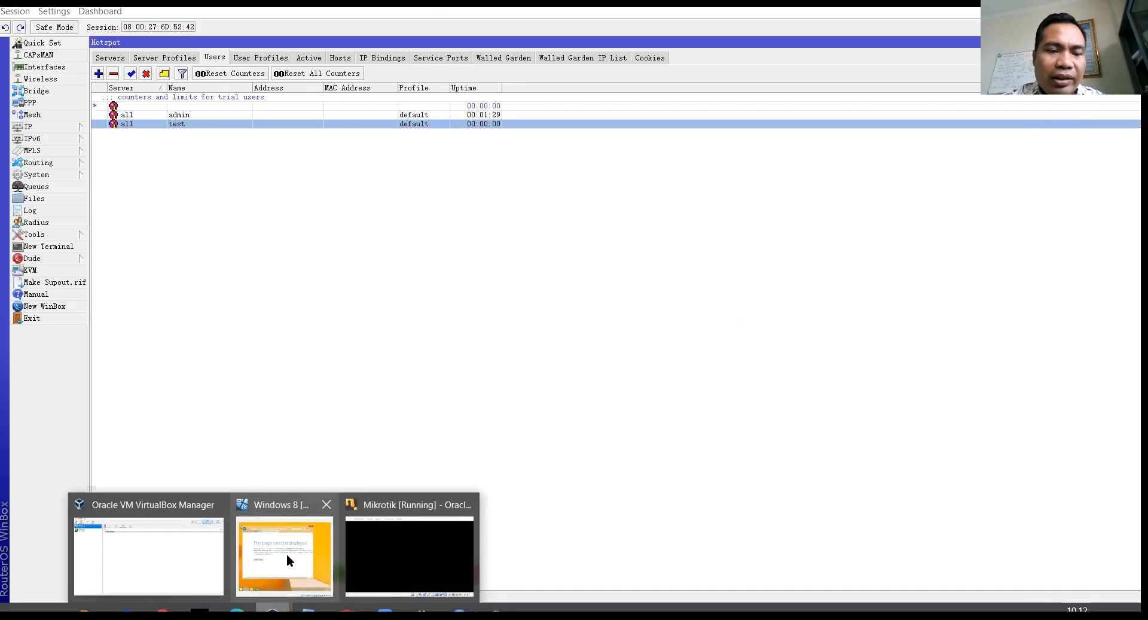
pyautogui.click(286, 554)
pyautogui.click(531, 144)
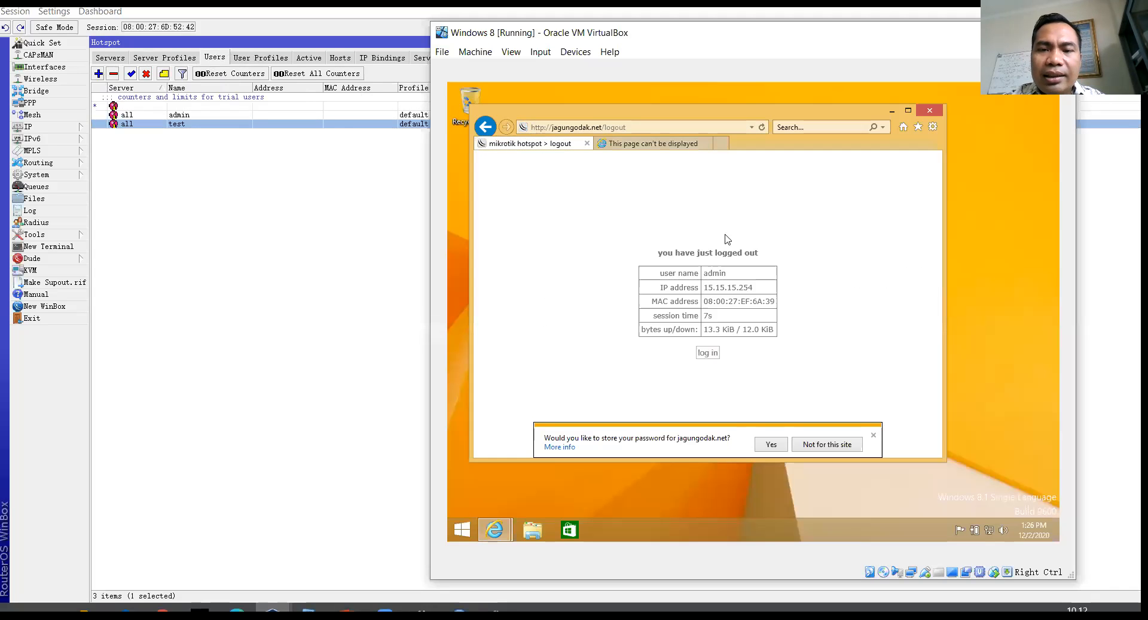
pyautogui.click(706, 354)
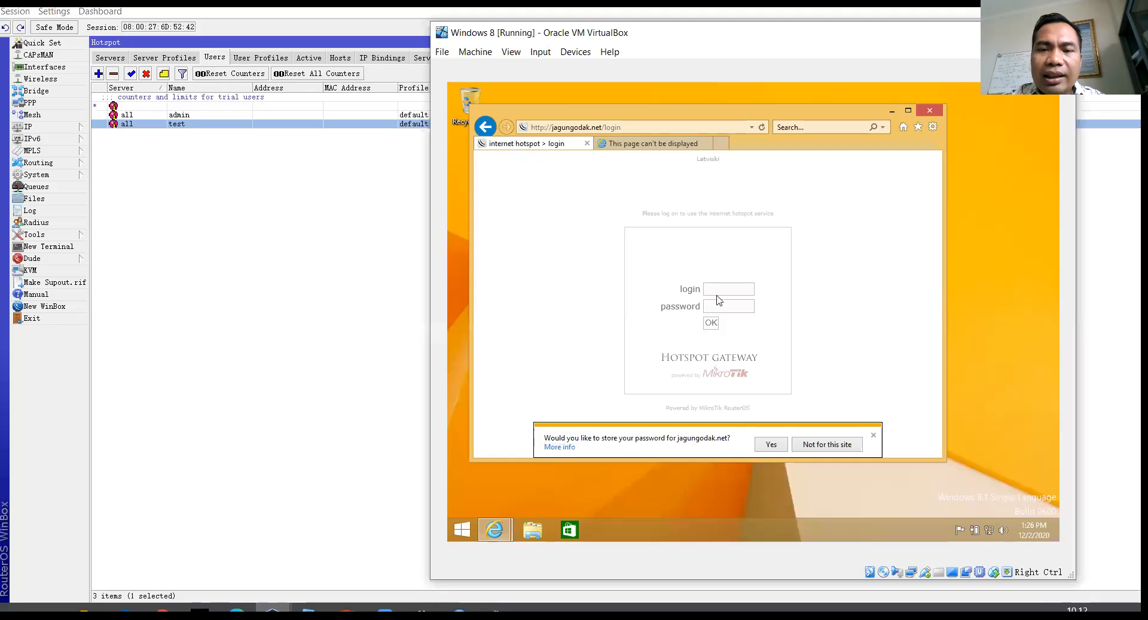
pyautogui.write('test')
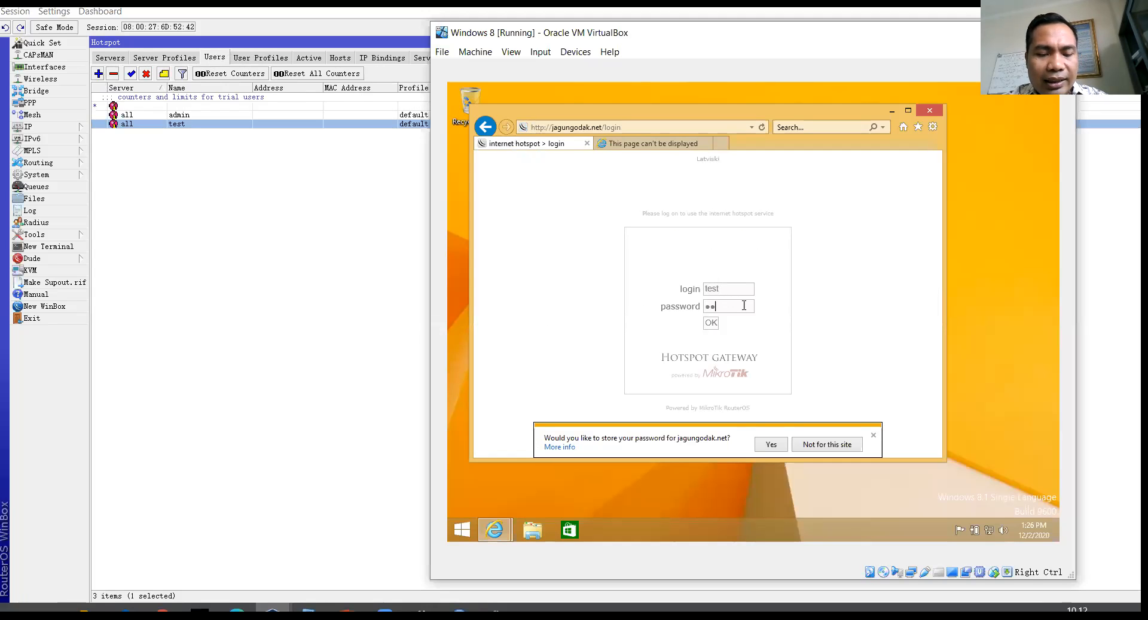
pyautogui.click(711, 323)
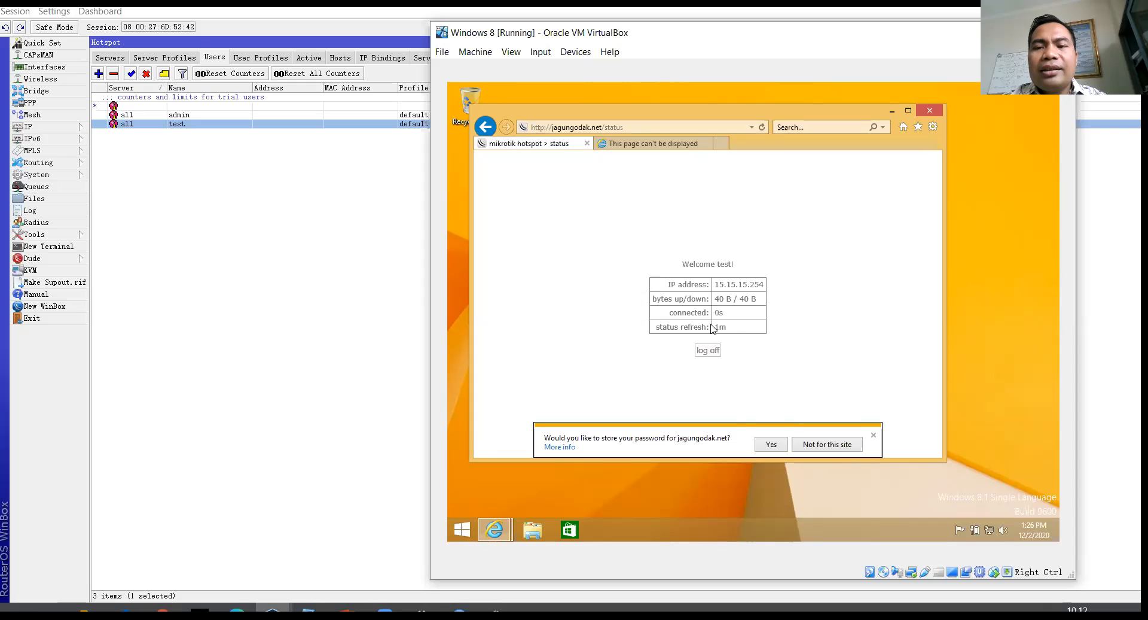
# Step: Browse to detik.com in the error tab, then return to WinBox's user list
pyautogui.click(658, 145)
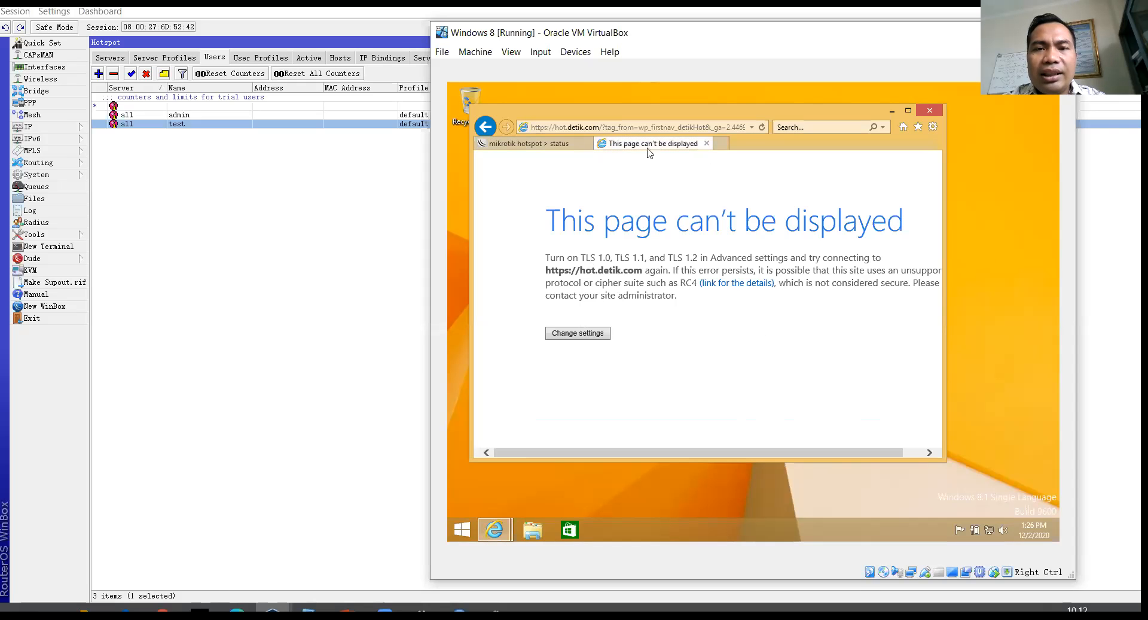
pyautogui.click(671, 126)
pyautogui.write('detek')
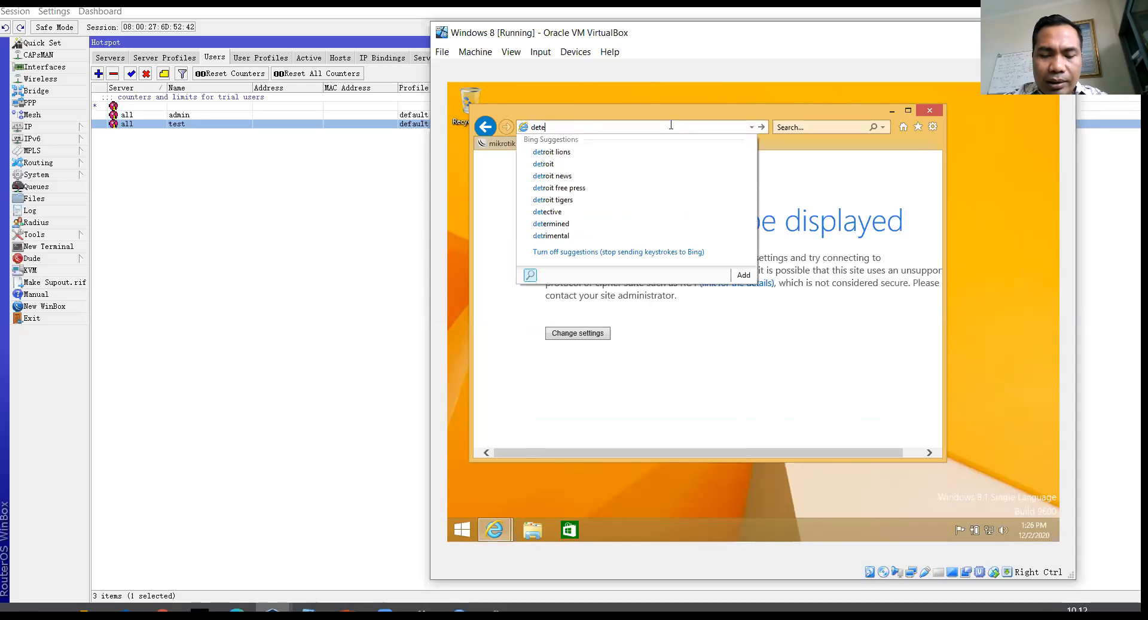
pyautogui.press('BackSpace')
pyautogui.press('BackSpace')
pyautogui.press('BackSpace')
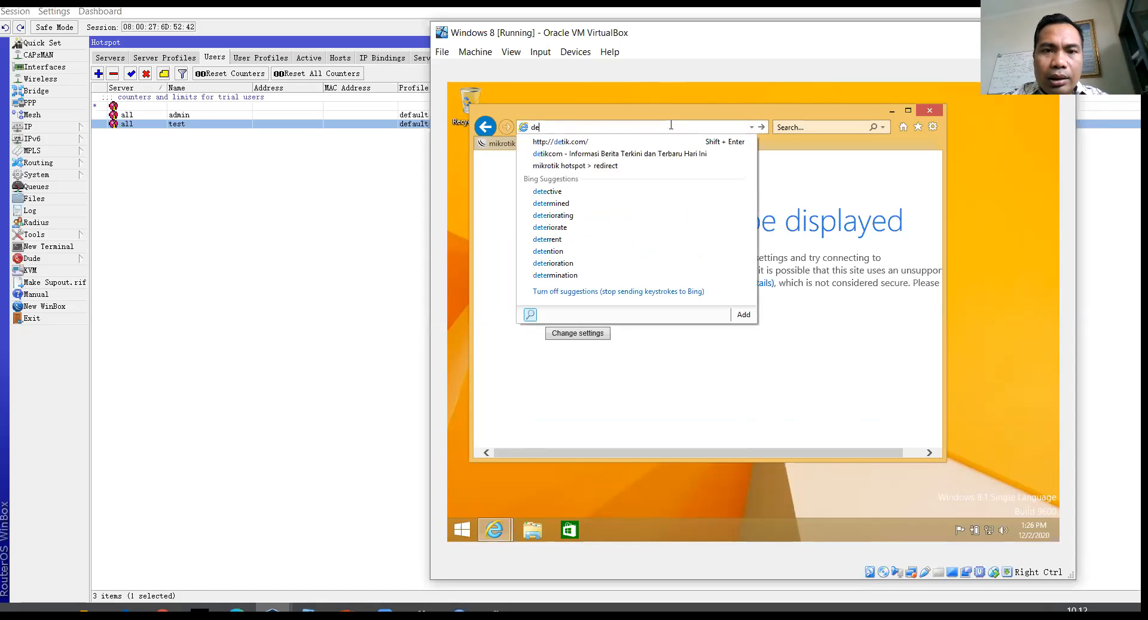
pyautogui.write('tik.com')
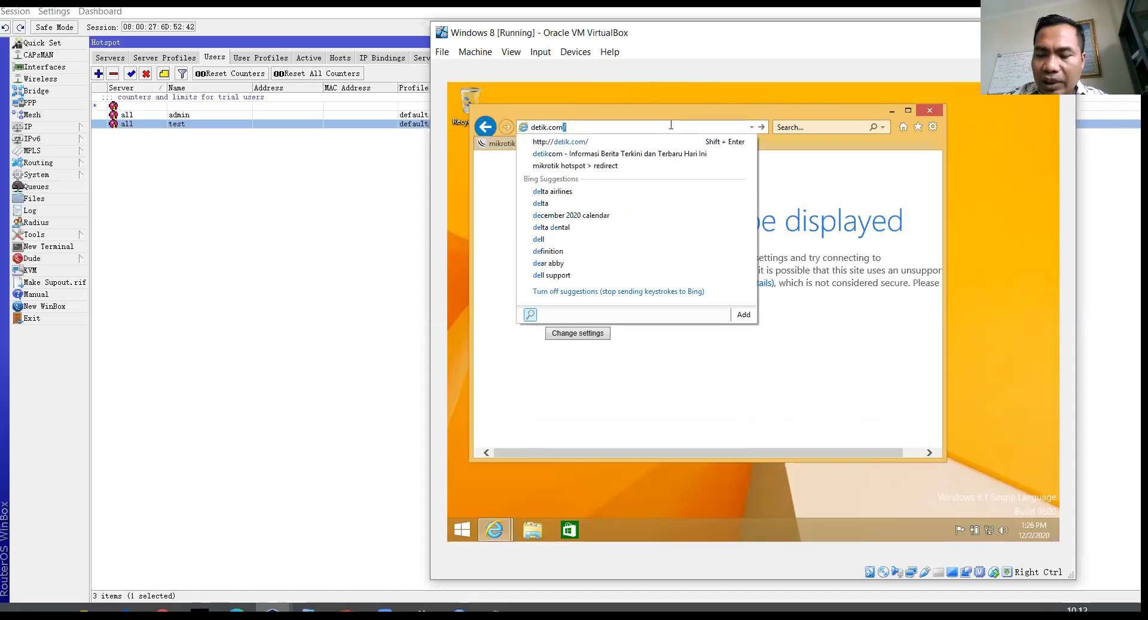
pyautogui.press('Return')
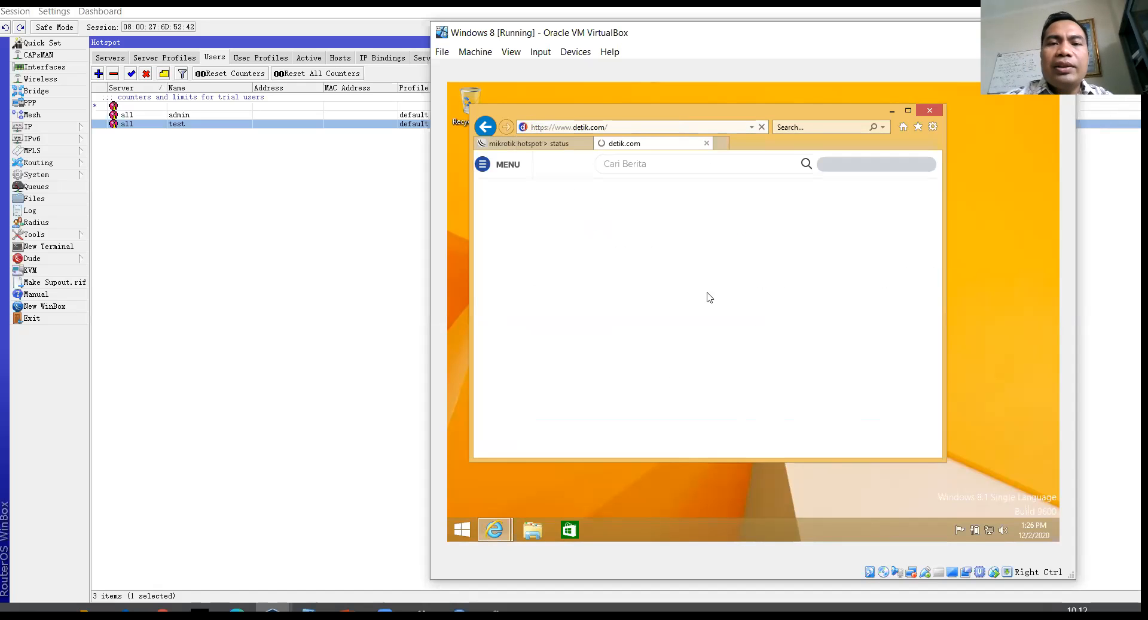
pyautogui.click(304, 260)
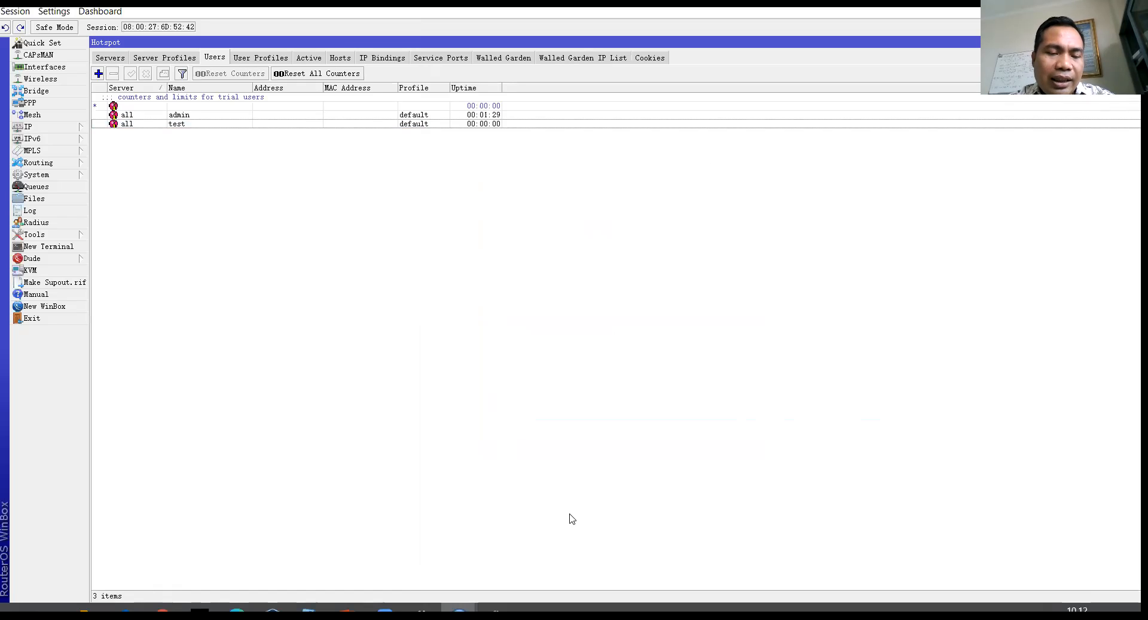
# Step: Show the SKEMA JARINGAN slide full screen, shifting the VM window aside to uncover the client laptops
pyautogui.click(347, 611)
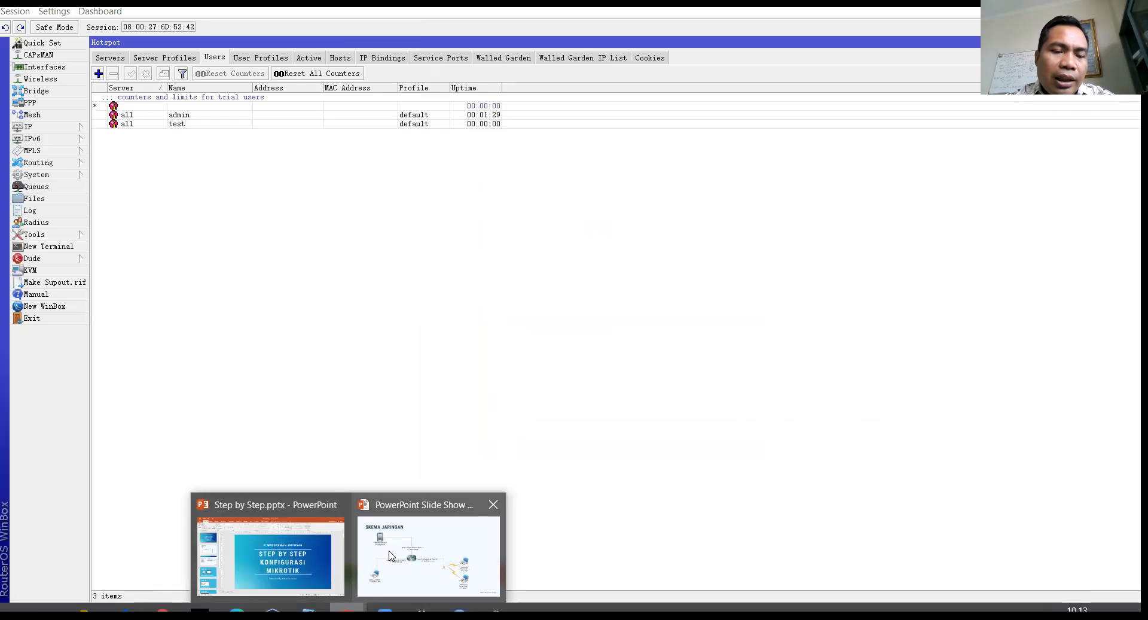
pyautogui.click(428, 555)
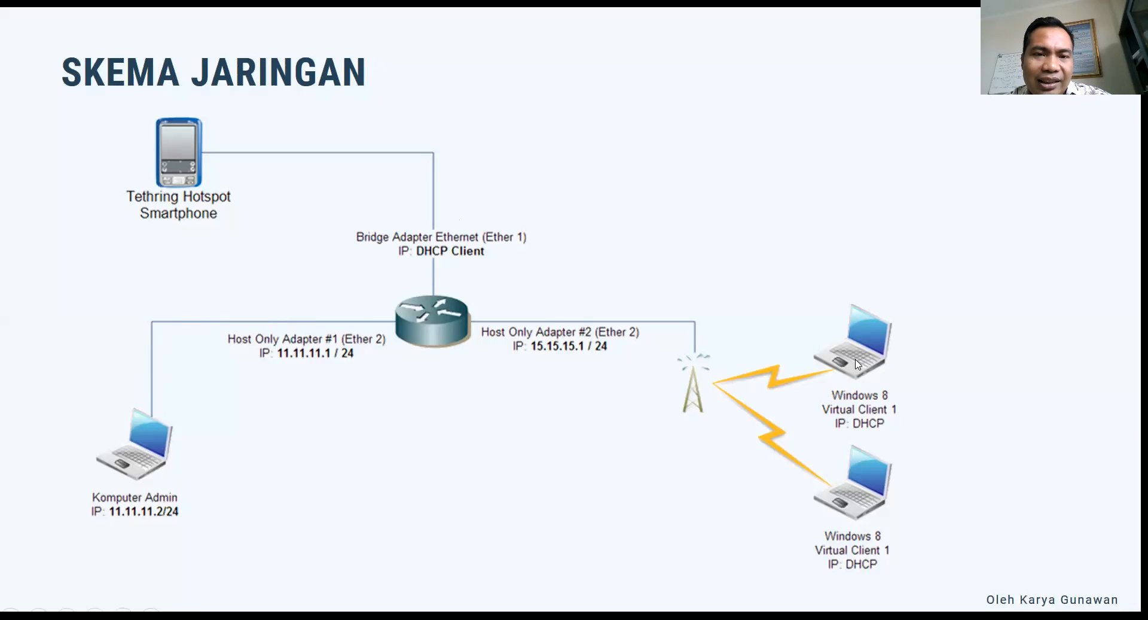
pyautogui.hotkey('alt', 'Tab')
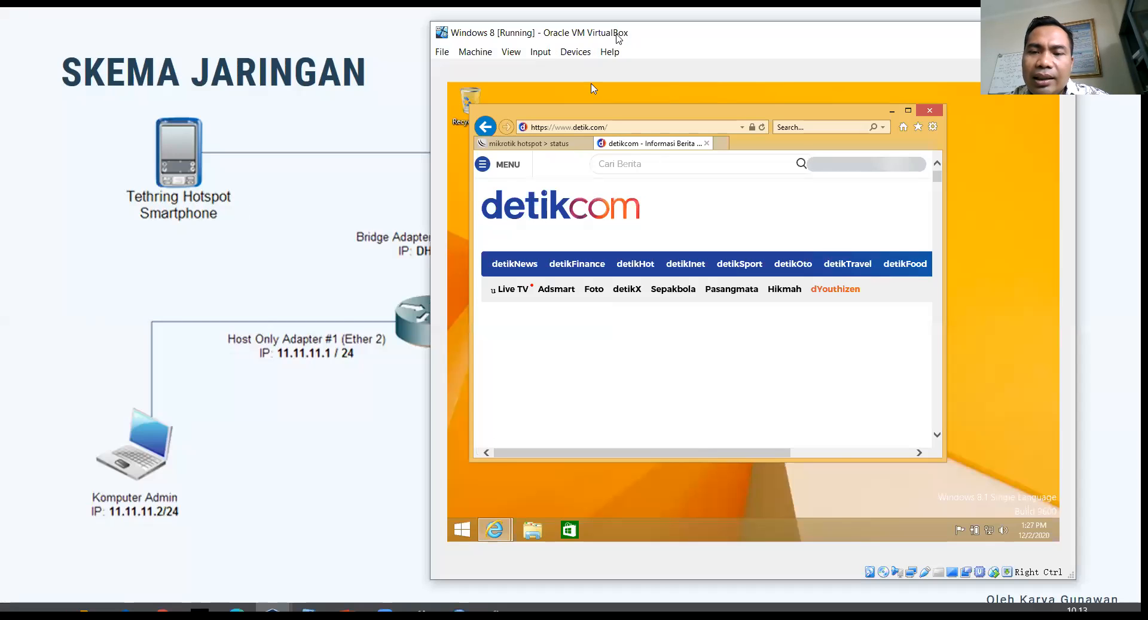
pyautogui.moveTo(619, 38); pyautogui.dragTo(190, 106)
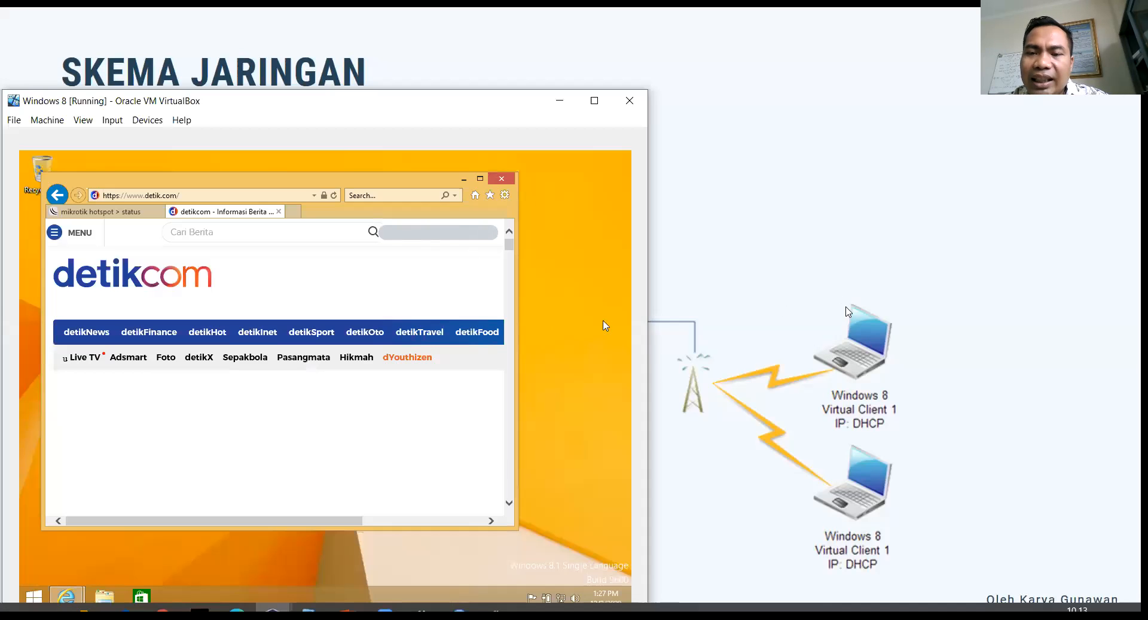
pyautogui.click(881, 208)
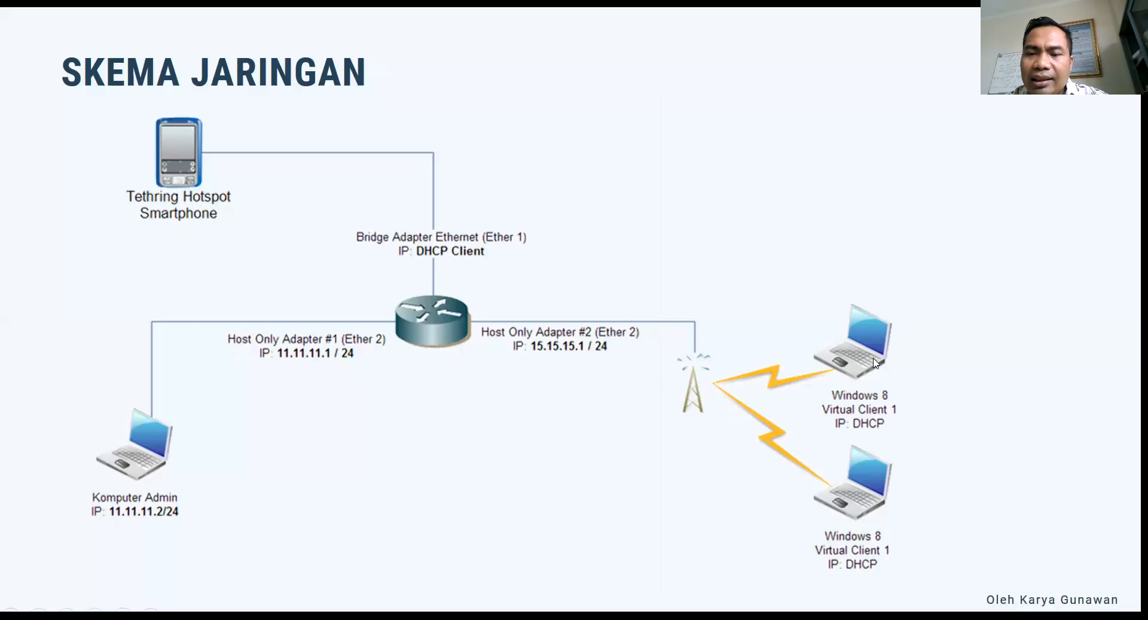